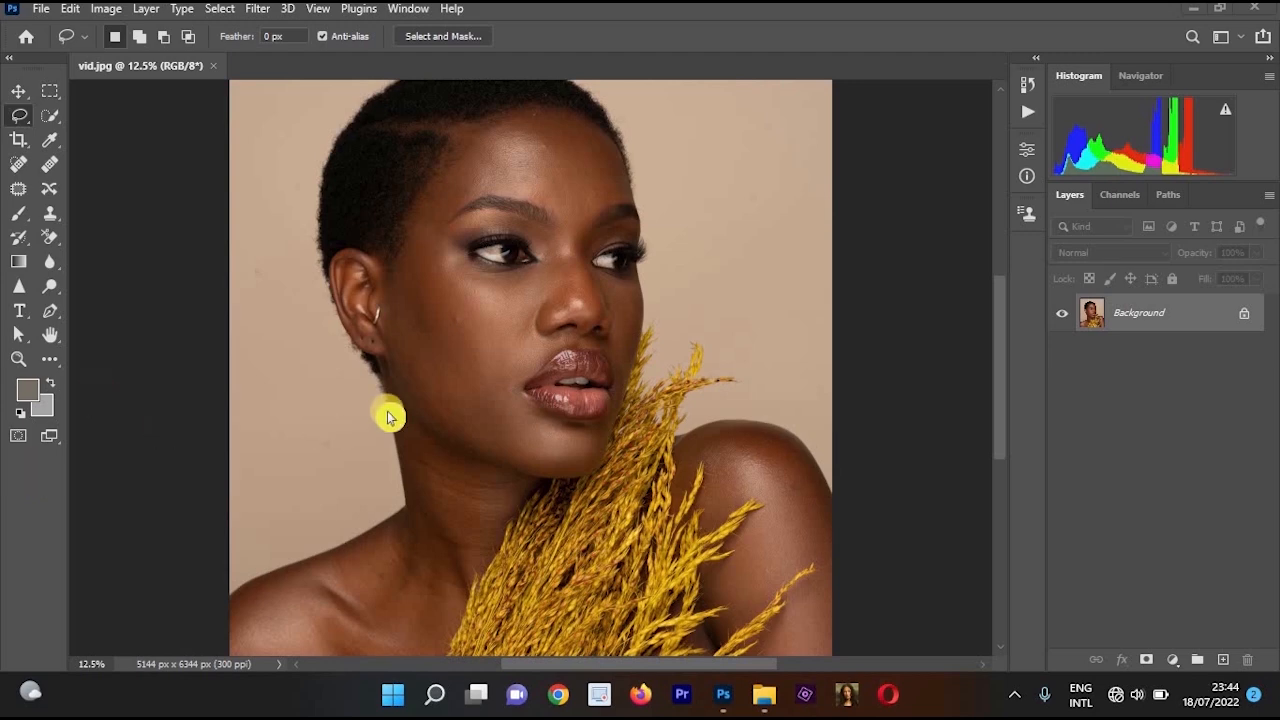
# - Switch to File Explorer, open the DettyStudio Actions (40) folder and display its files as large icons
pyautogui.keyDown('ctrl'); pyautogui.click(441, 216); pyautogui.keyUp('ctrl')
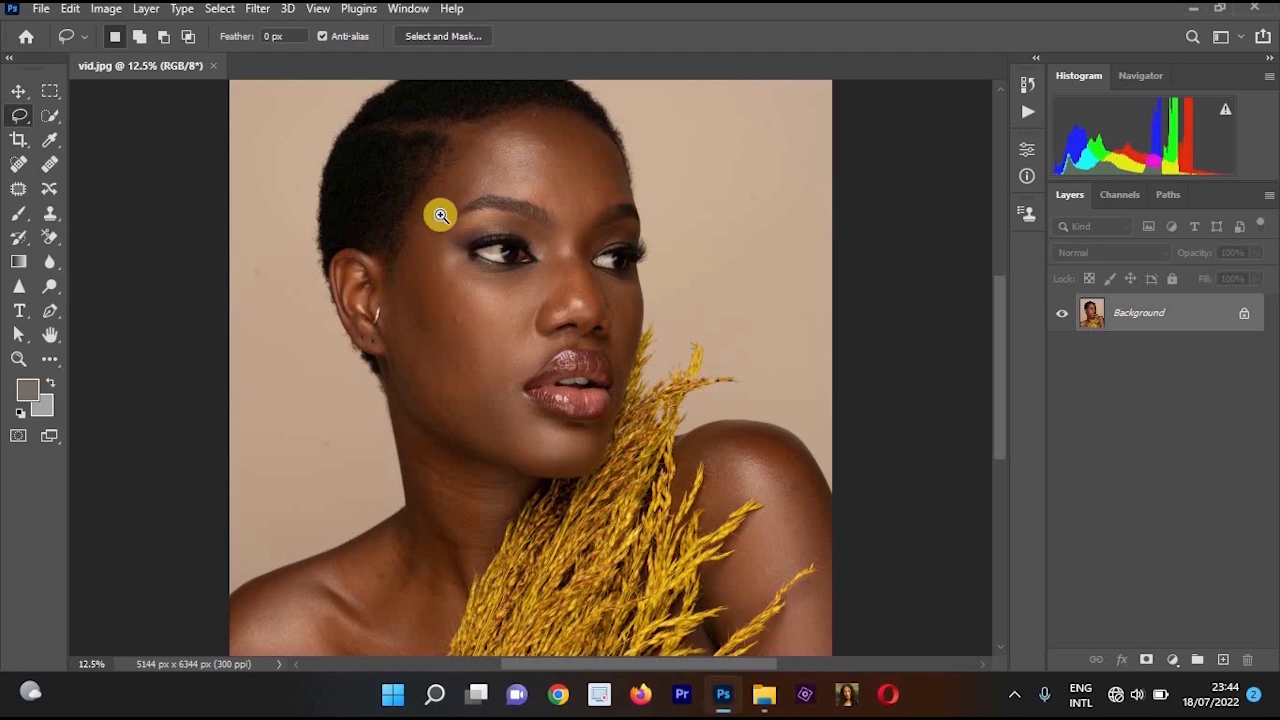
pyautogui.moveTo(653, 500); pyautogui.dragTo(637, 442)
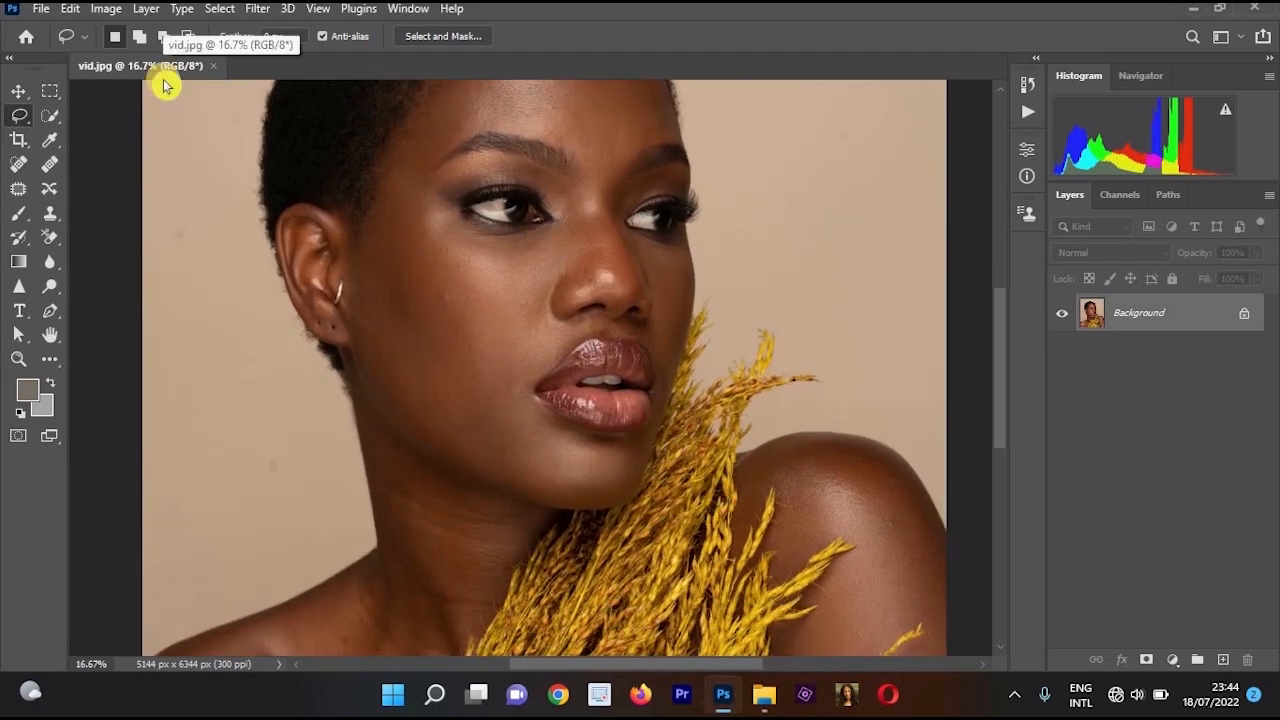
pyautogui.click(776, 698)
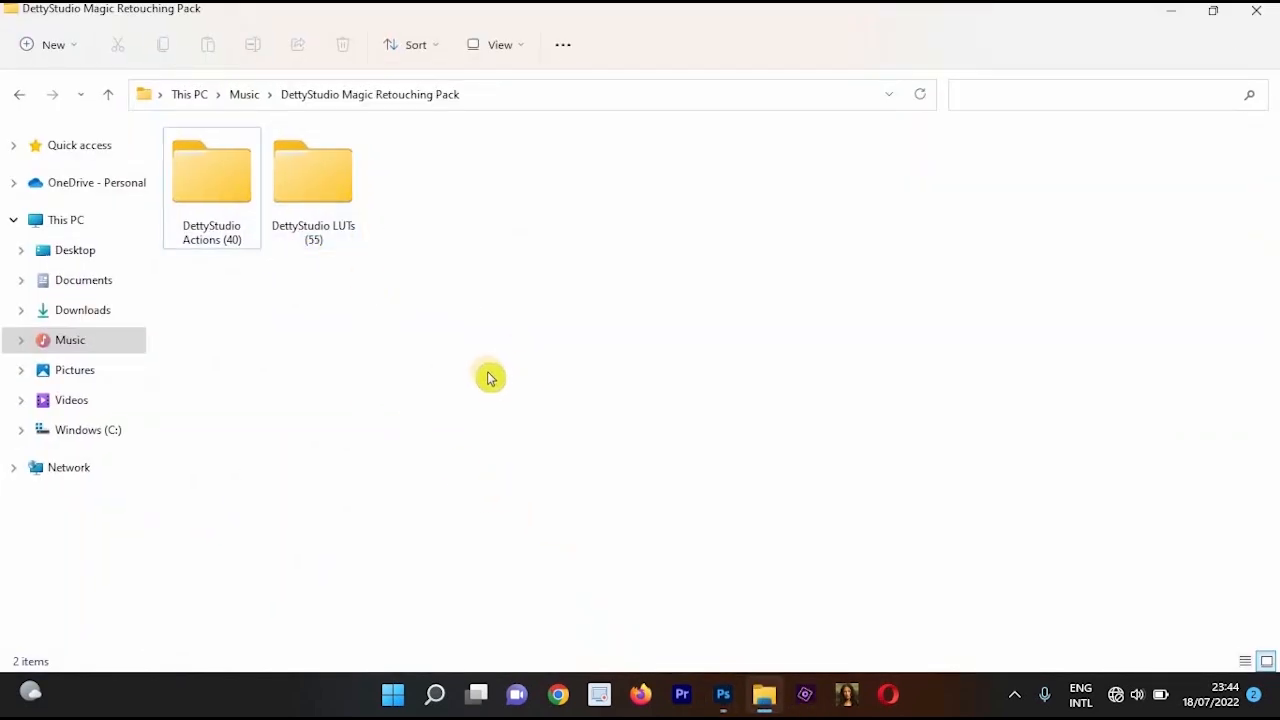
pyautogui.doubleClick(237, 232)
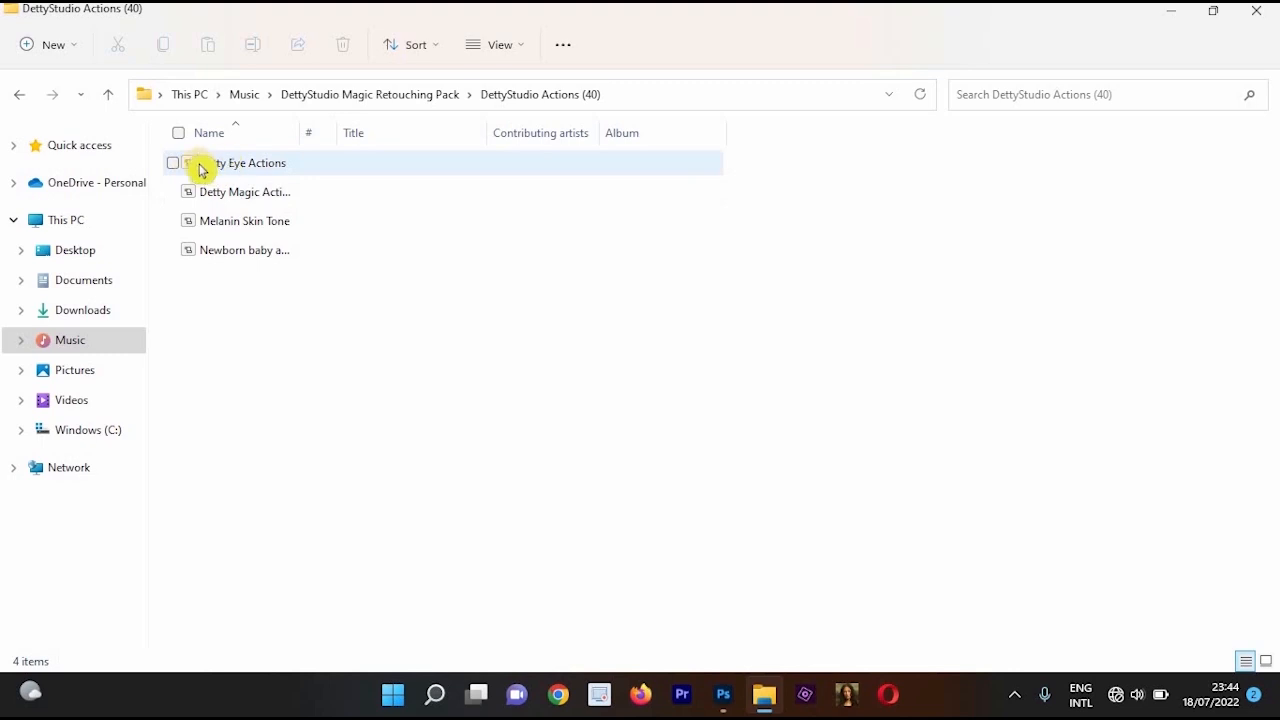
pyautogui.click(490, 44)
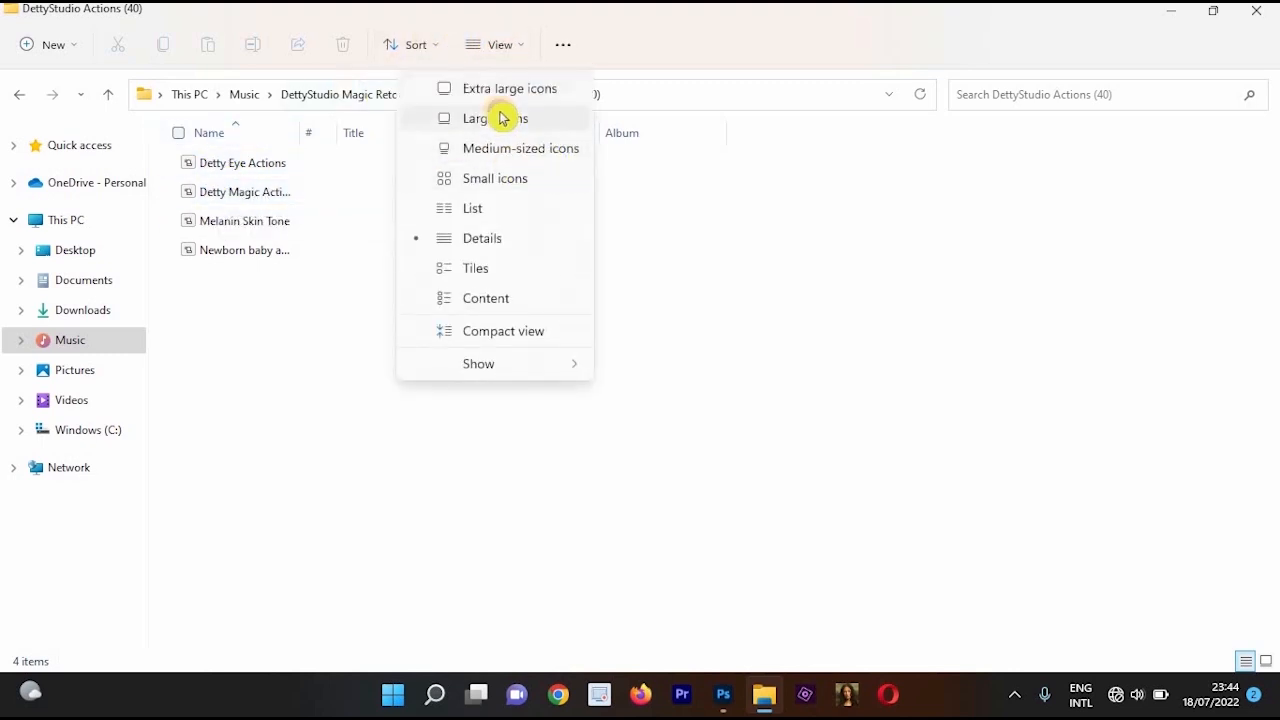
pyautogui.click(504, 117)
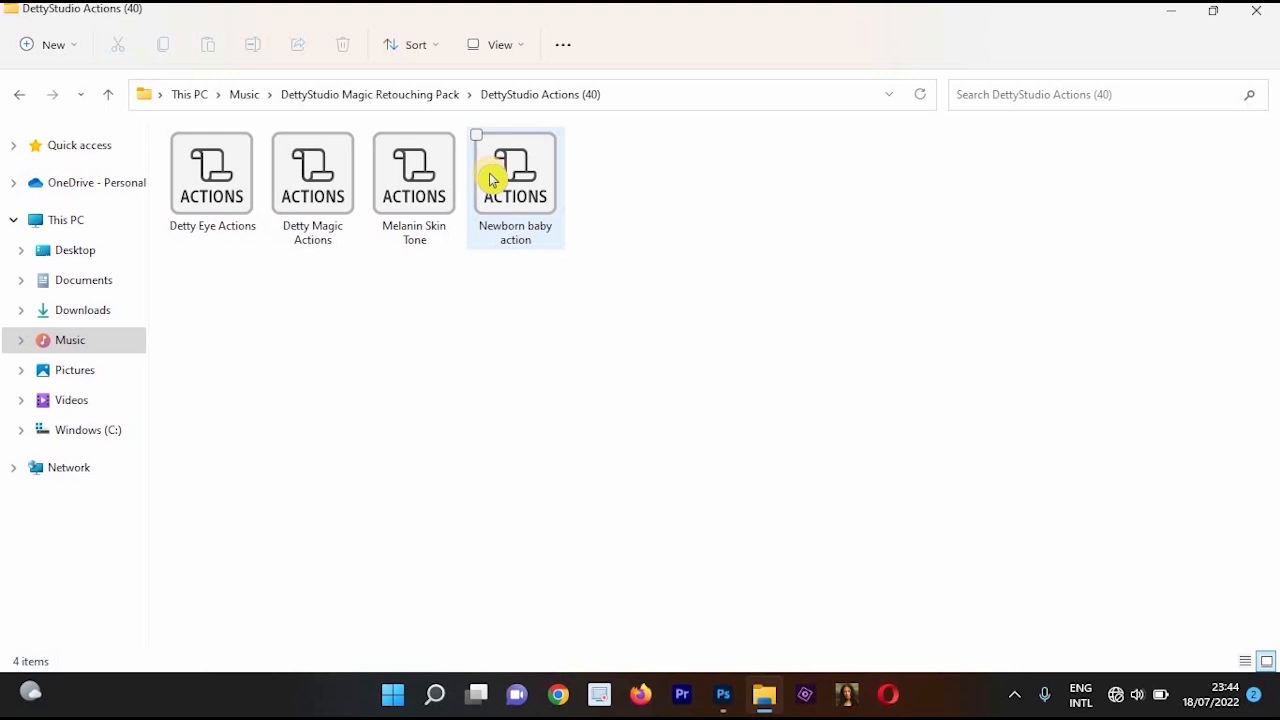
# - Load the Newborn baby action file into Photoshop to list its actions, and delete the loaded set
pyautogui.moveTo(503, 200); pyautogui.dragTo(1035, 125)
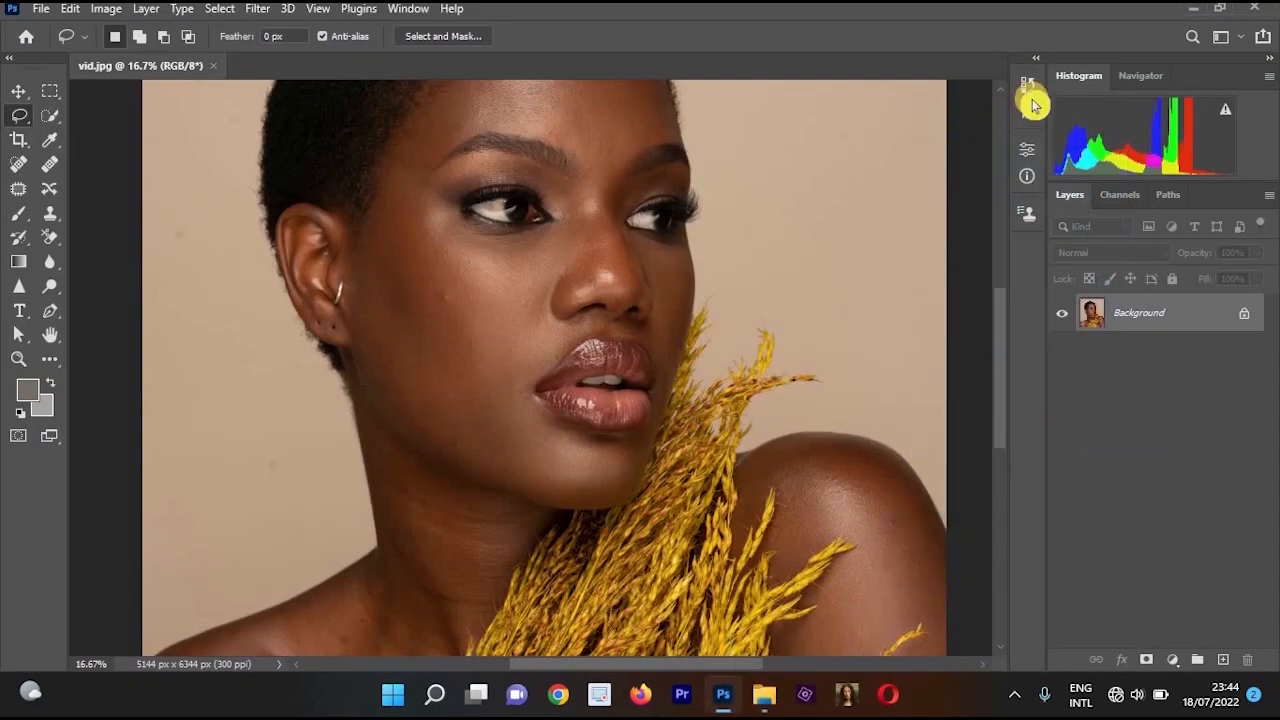
pyautogui.click(1027, 111)
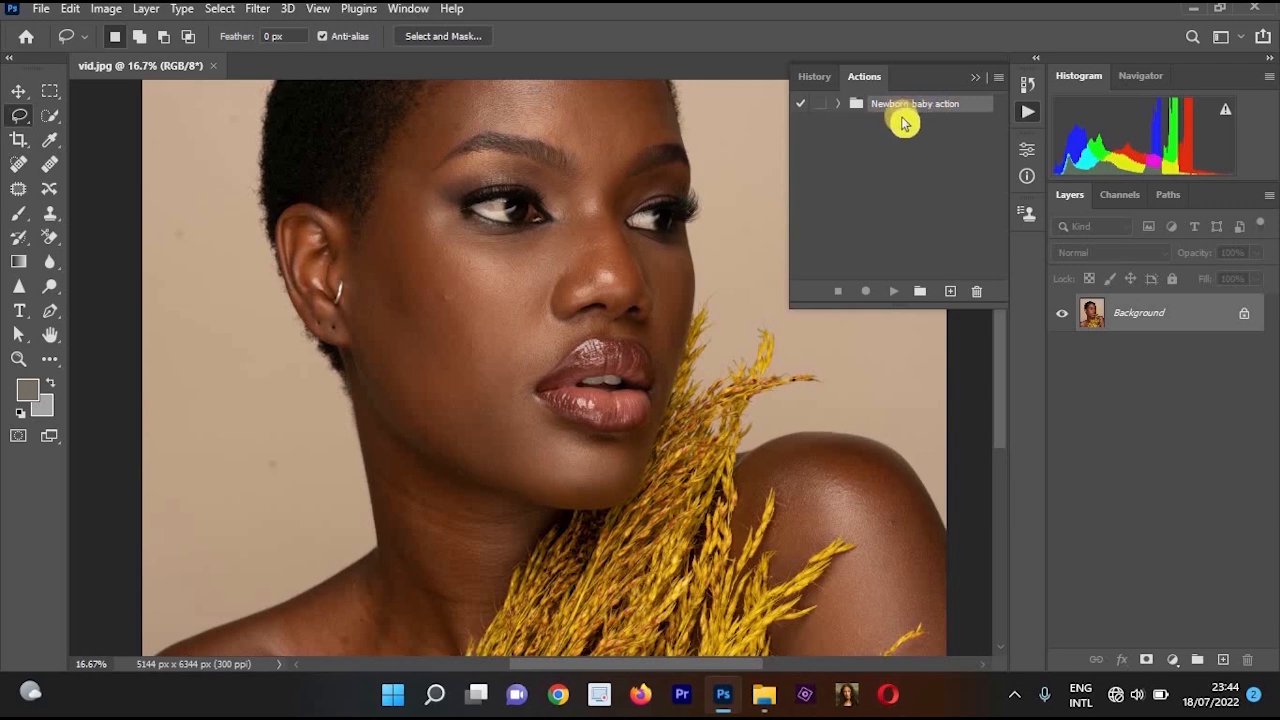
pyautogui.click(838, 104)
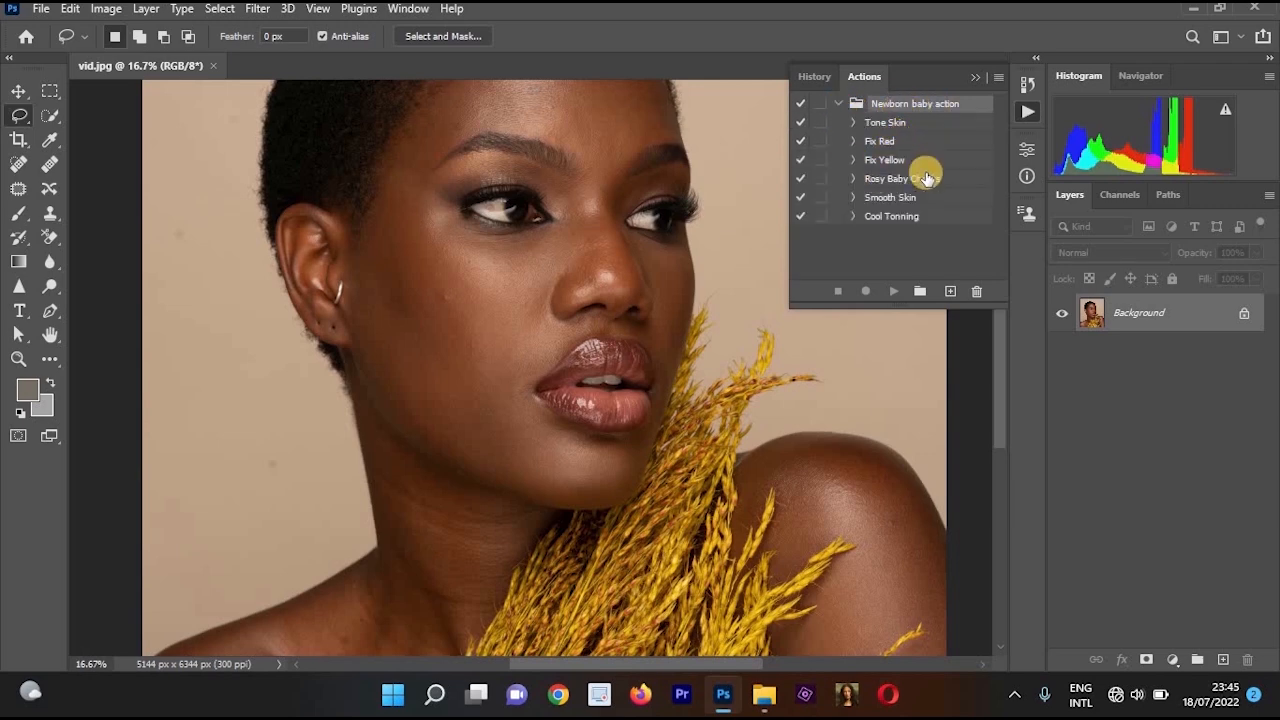
pyautogui.moveTo(944, 104); pyautogui.dragTo(976, 291)
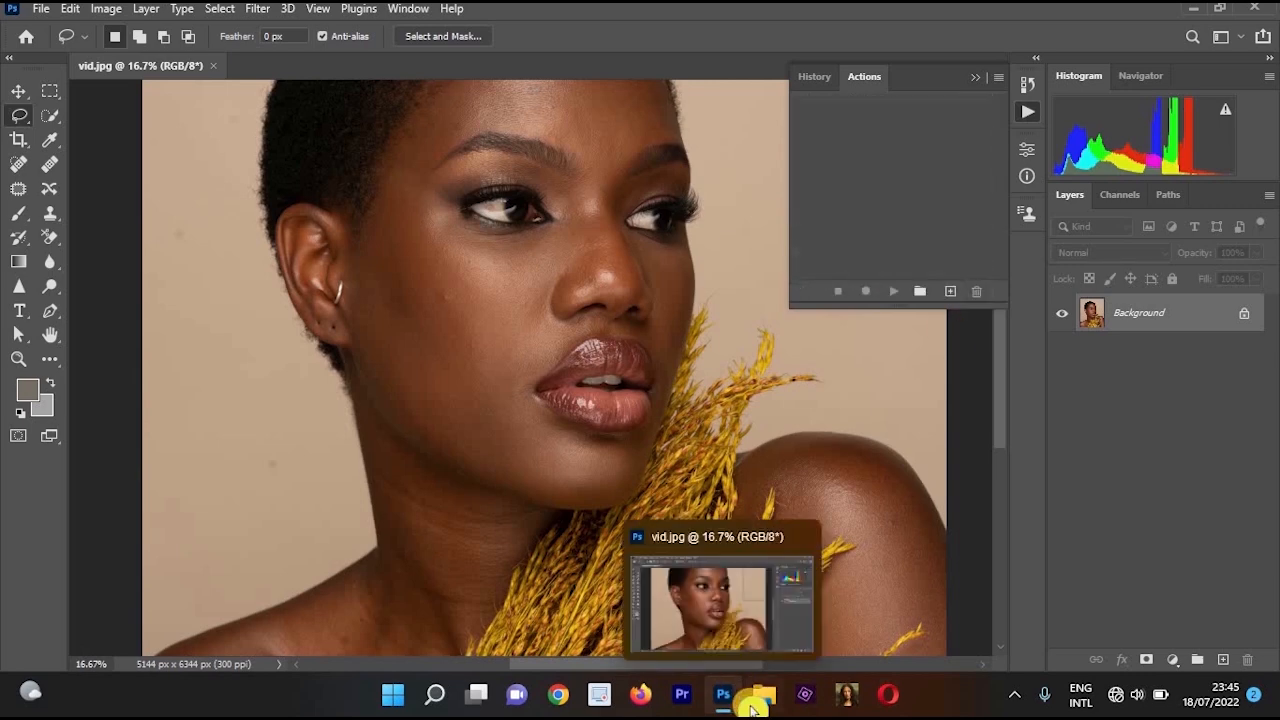
# - Reload the Newborn baby action file from File Explorer with Open with Photoshop, and remove the set again
pyautogui.click(764, 694)
pyautogui.doubleClick(516, 178)
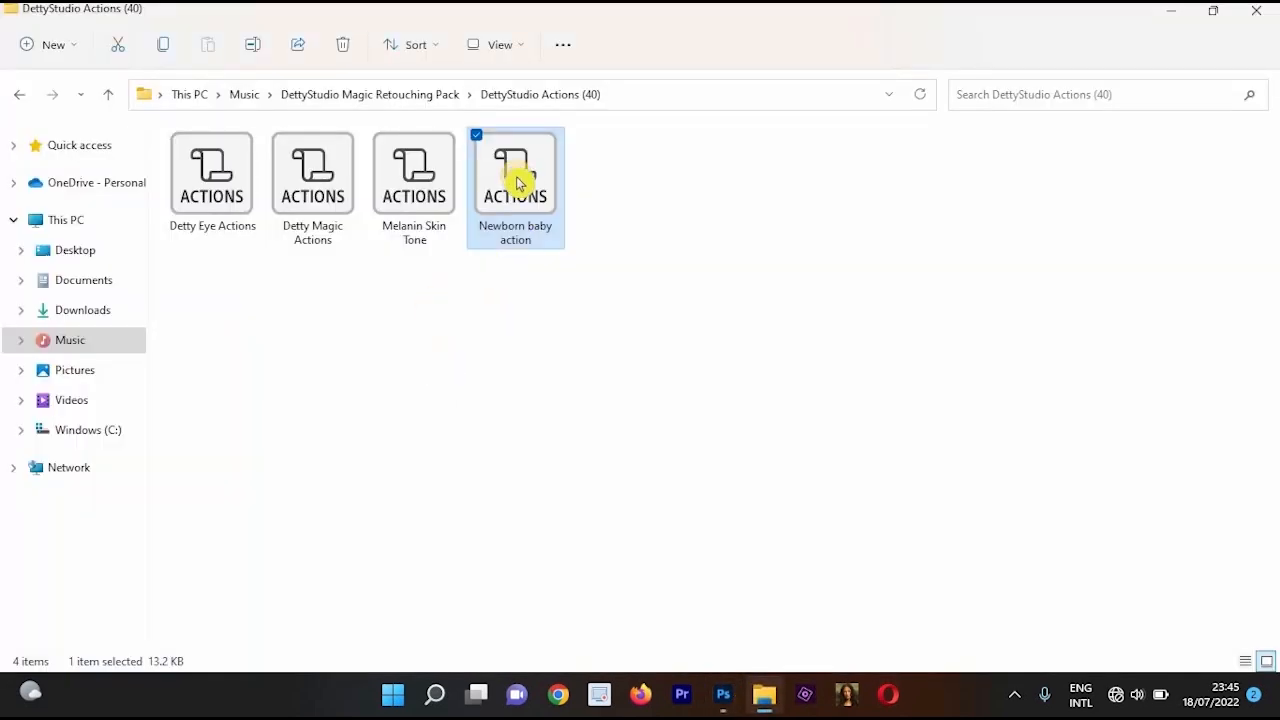
pyautogui.rightClick(519, 182)
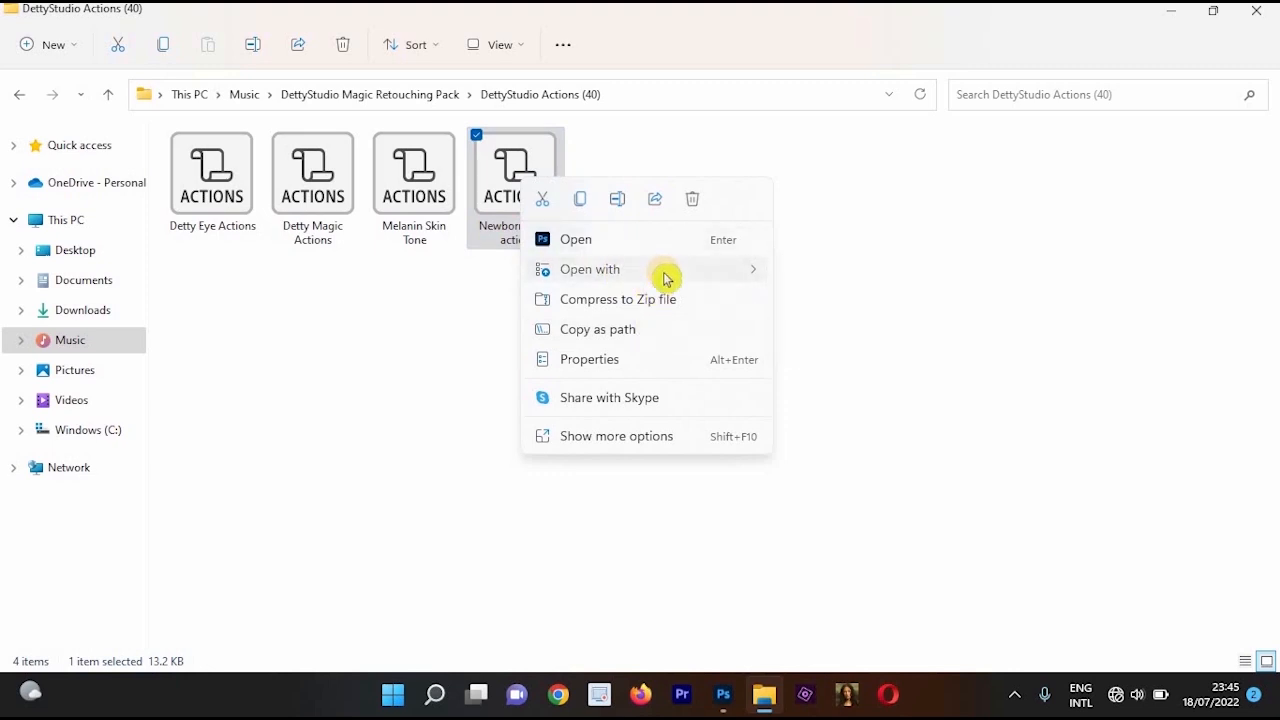
pyautogui.click(871, 284)
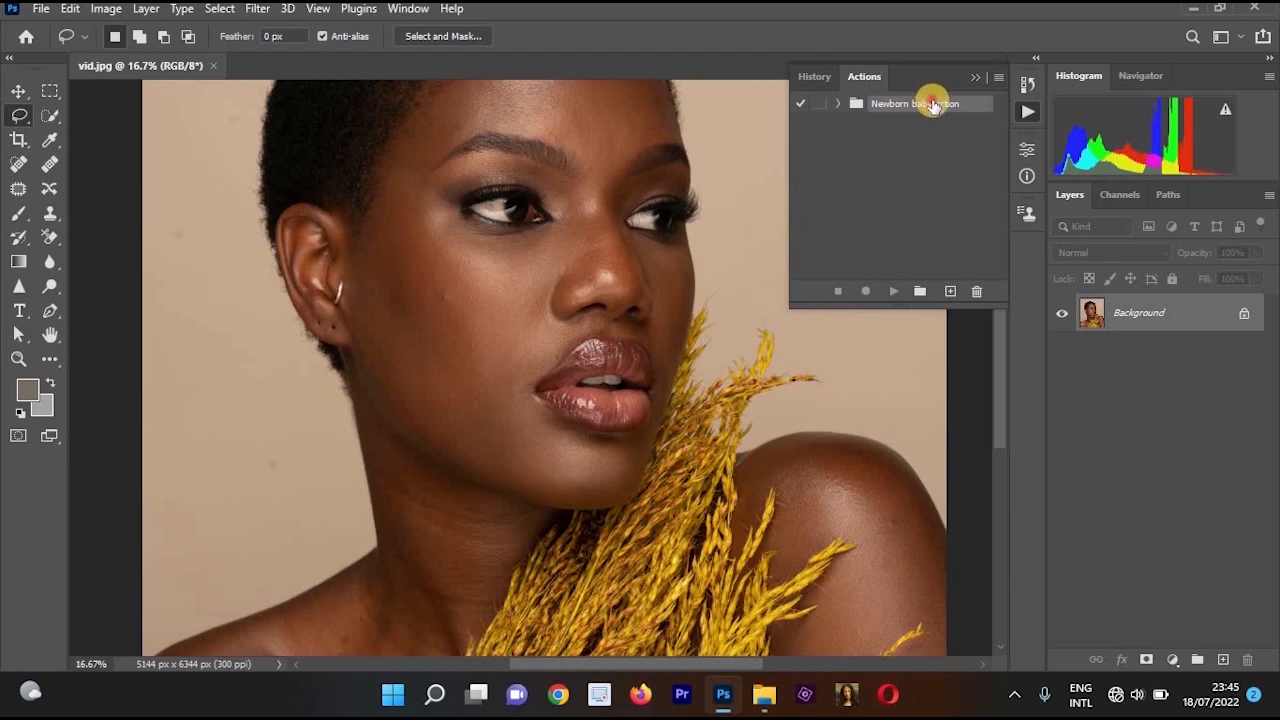
pyautogui.moveTo(997, 306); pyautogui.dragTo(977, 291)
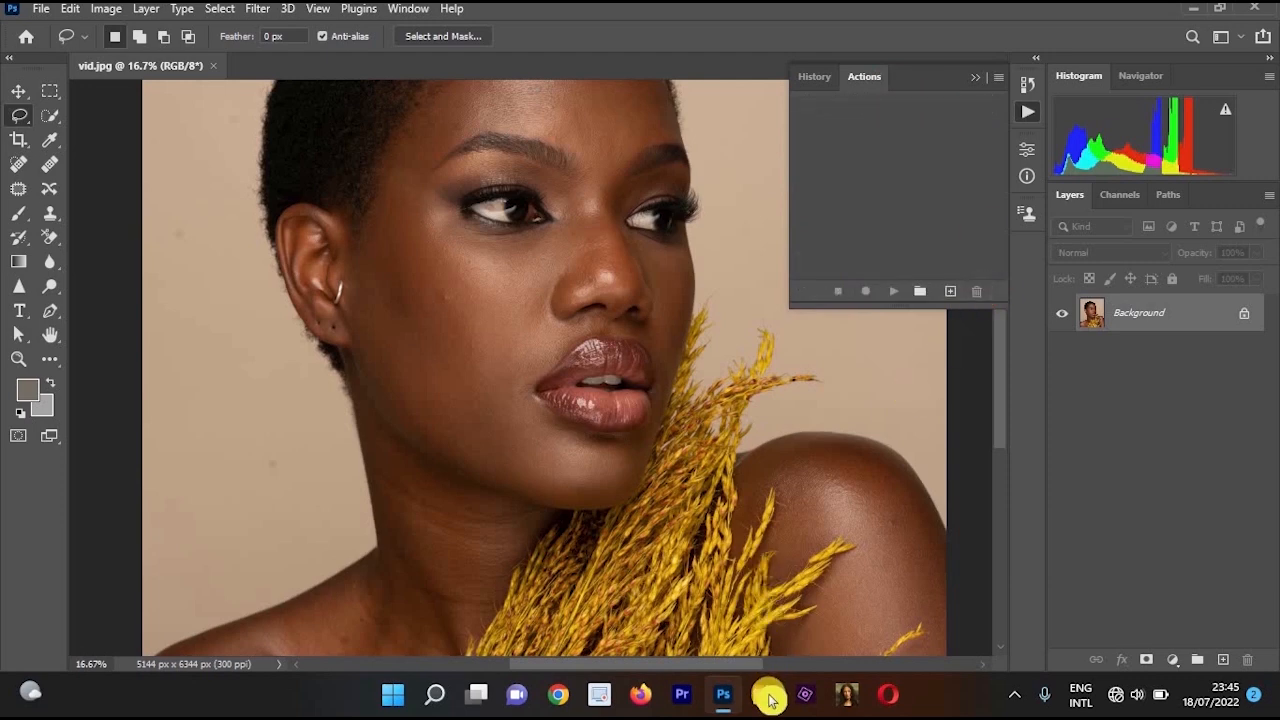
# - Open the Newborn baby action file directly from its folder, and delete the resulting action set in Photoshop
pyautogui.click(764, 697)
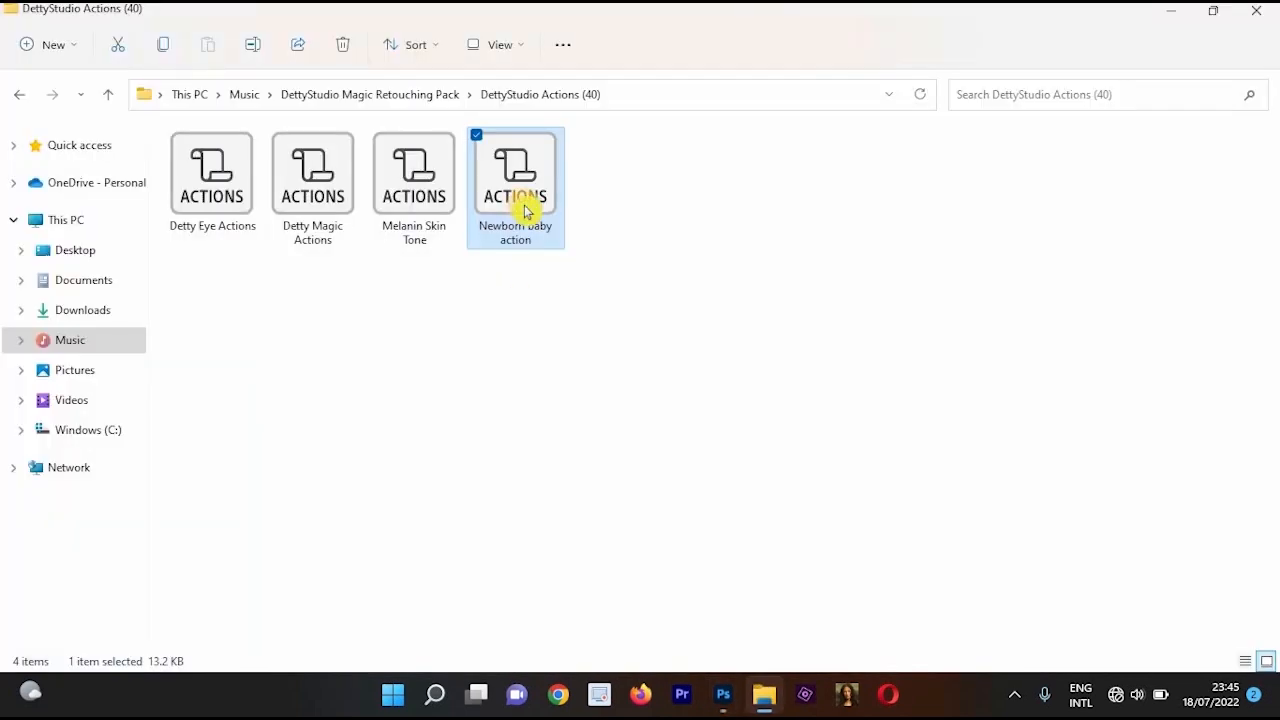
pyautogui.doubleClick(515, 190)
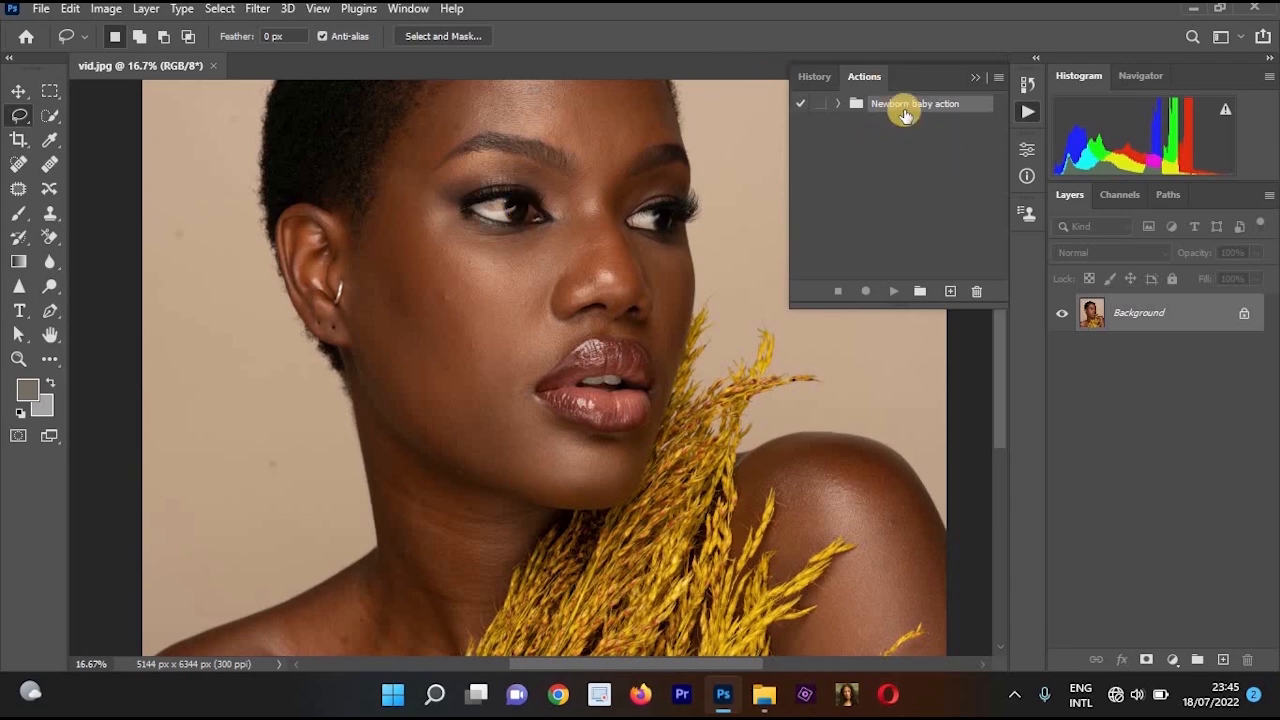
pyautogui.moveTo(905, 115); pyautogui.dragTo(975, 285)
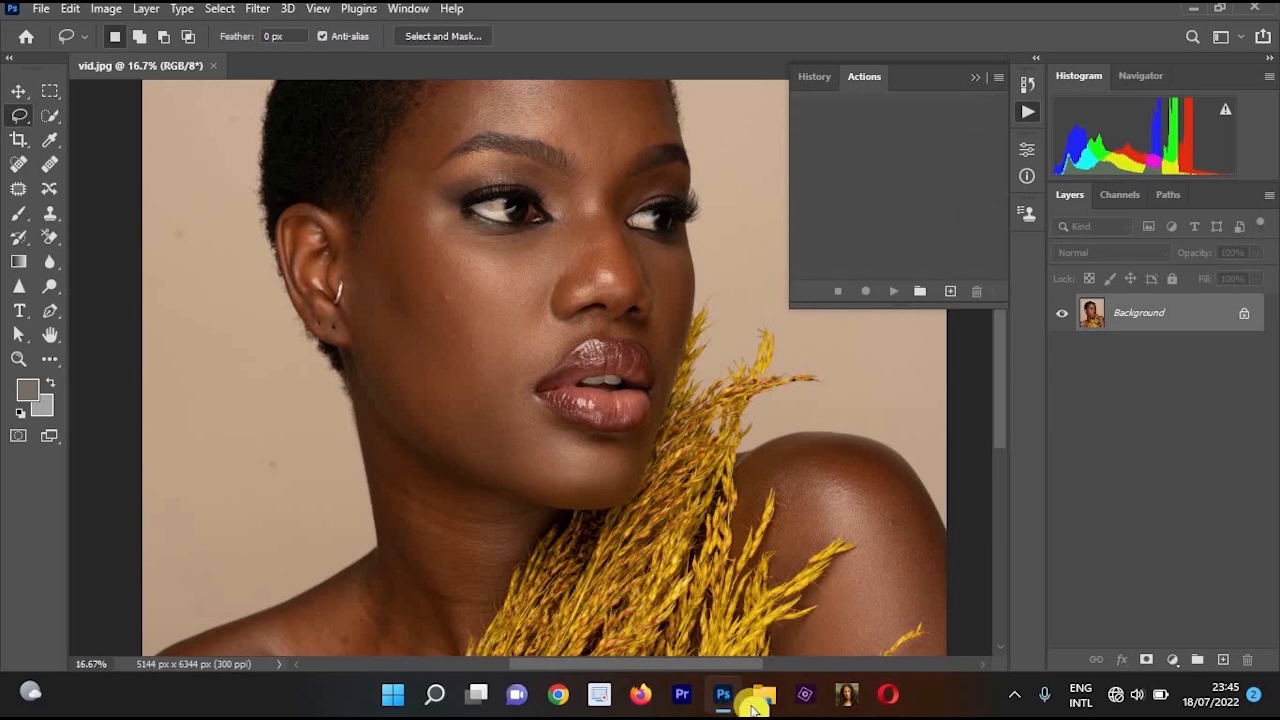
# - Load the Detty Eye Actions, Detty Magic Actions and Newborn baby action files together from File Explorer into Photoshop
pyautogui.hotkey('alt', 'Tab')
pyautogui.click(206, 220)
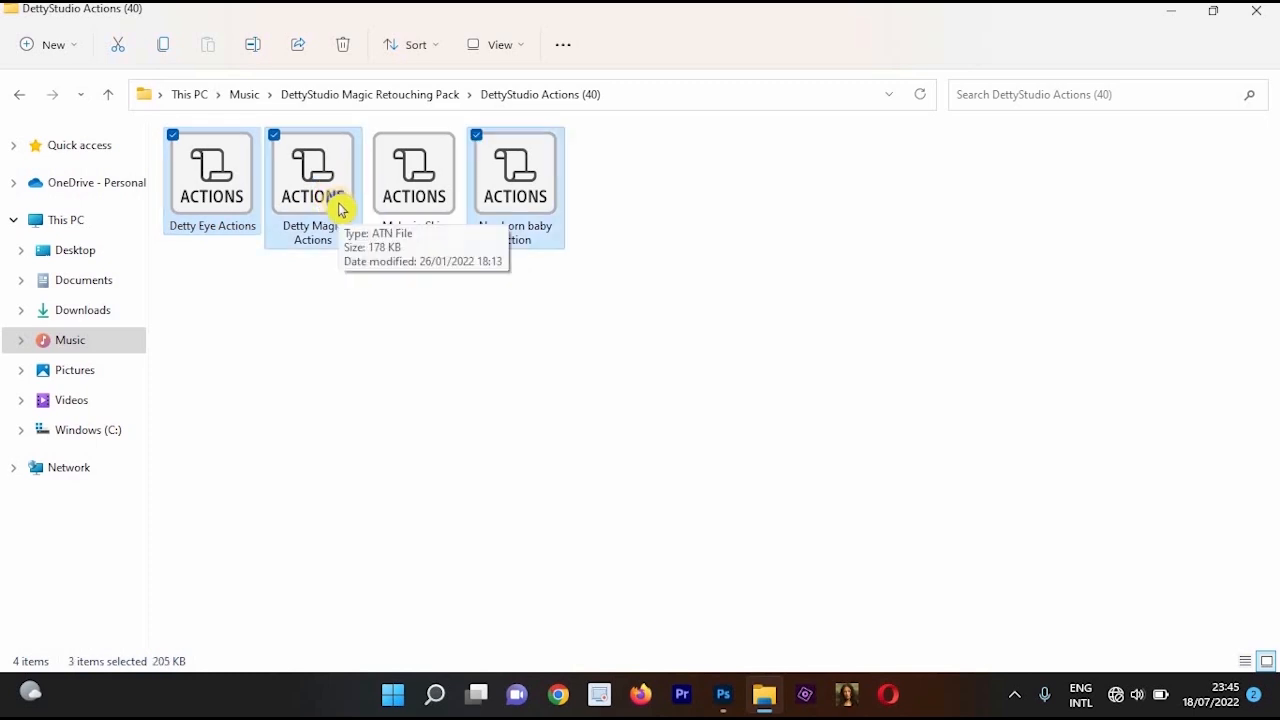
pyautogui.rightClick(342, 205)
pyautogui.click(533, 267)
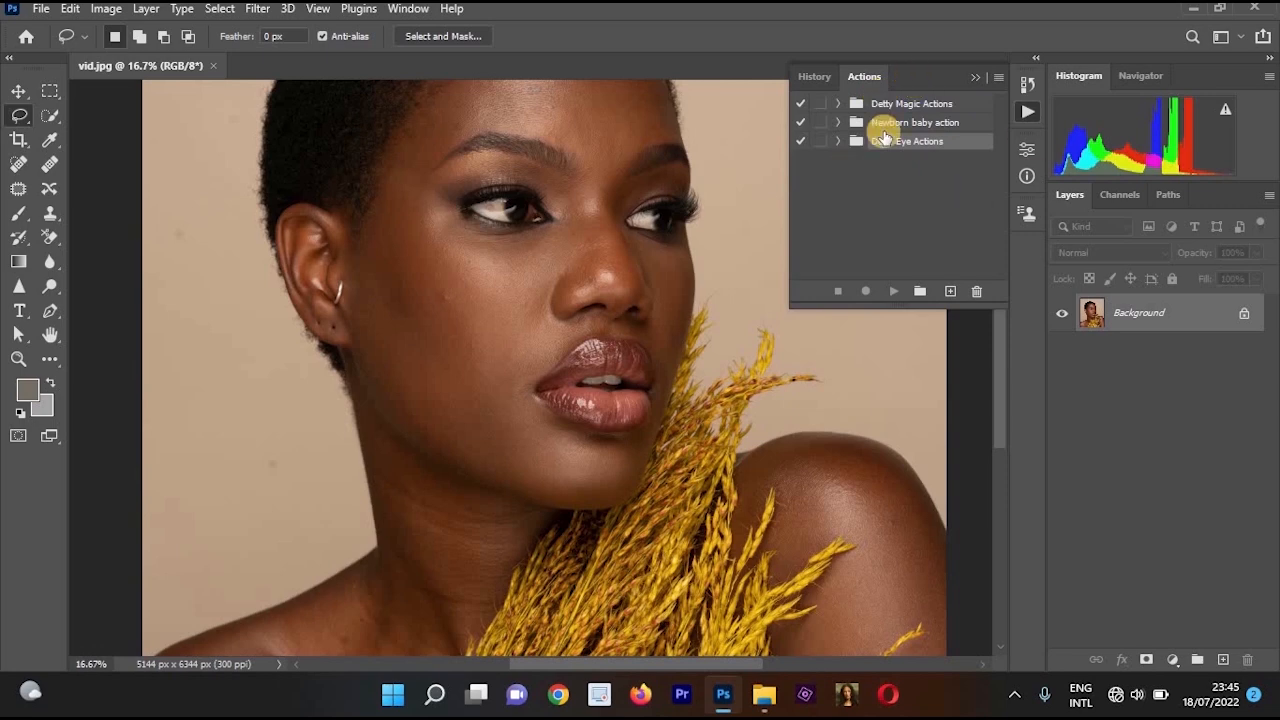
# - Hide the Actions list and show it again, viewing the document's History beside it
pyautogui.click(978, 82)
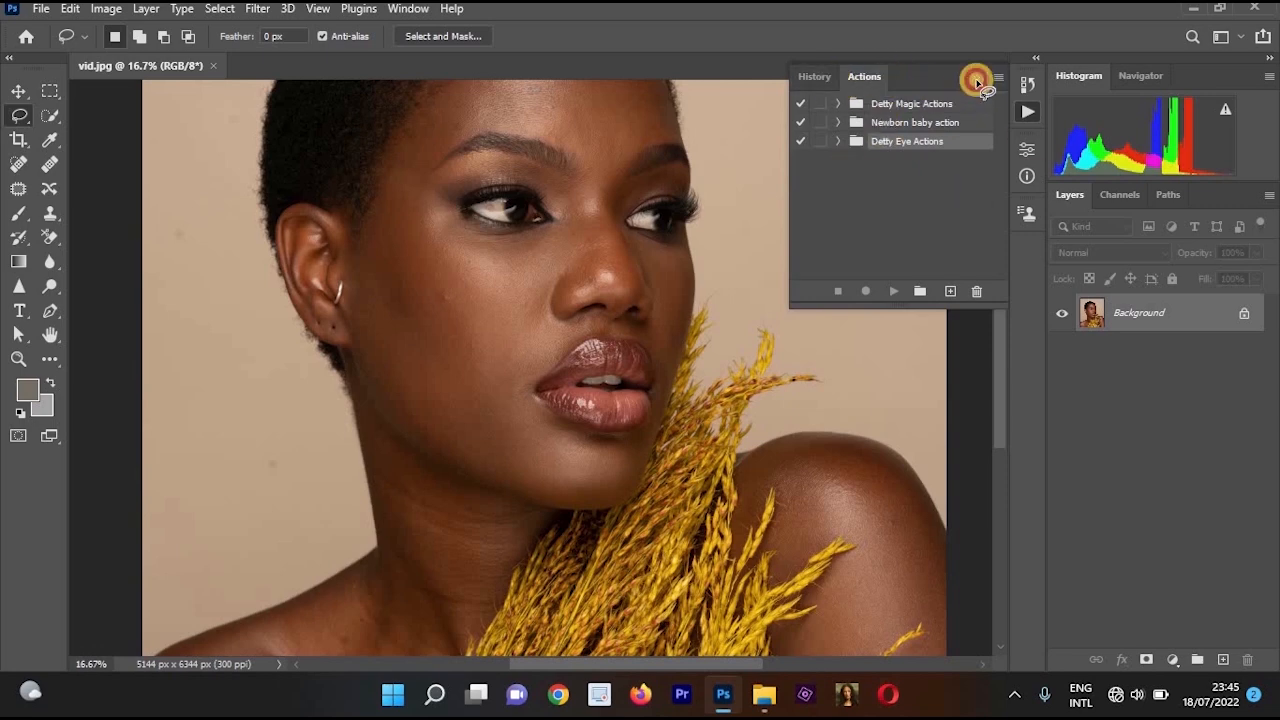
pyautogui.click(410, 12)
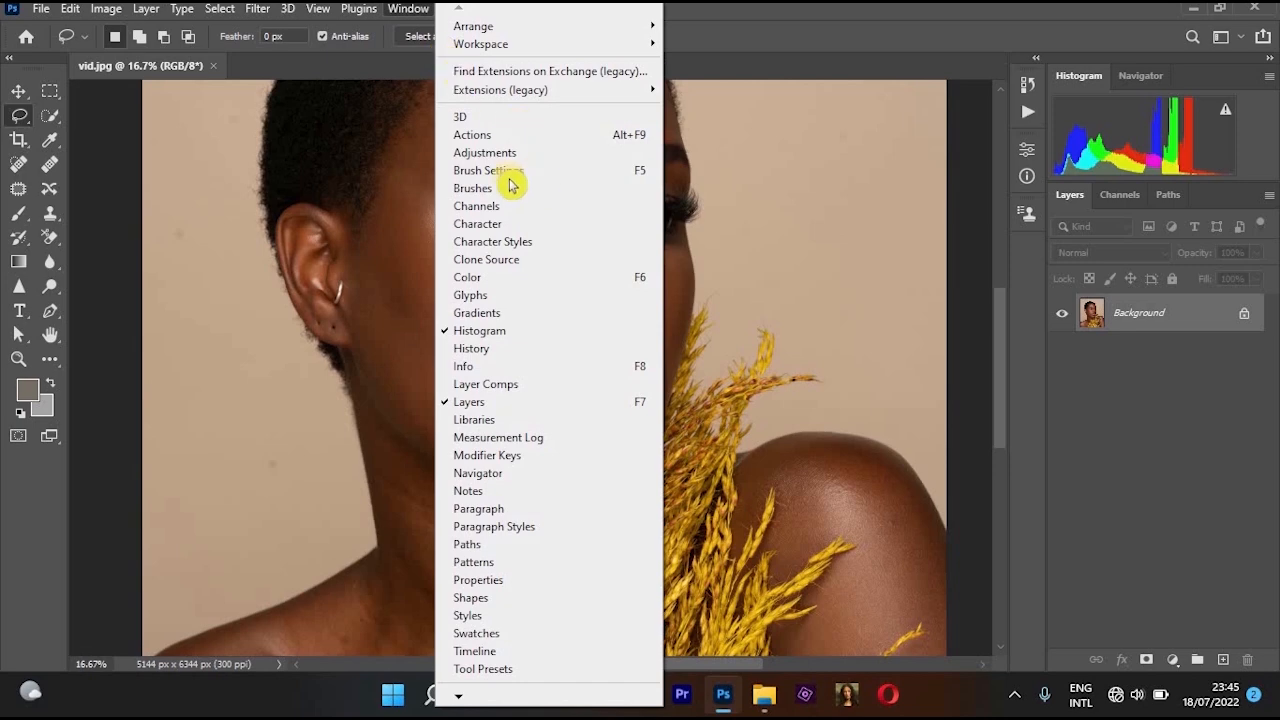
pyautogui.click(505, 137)
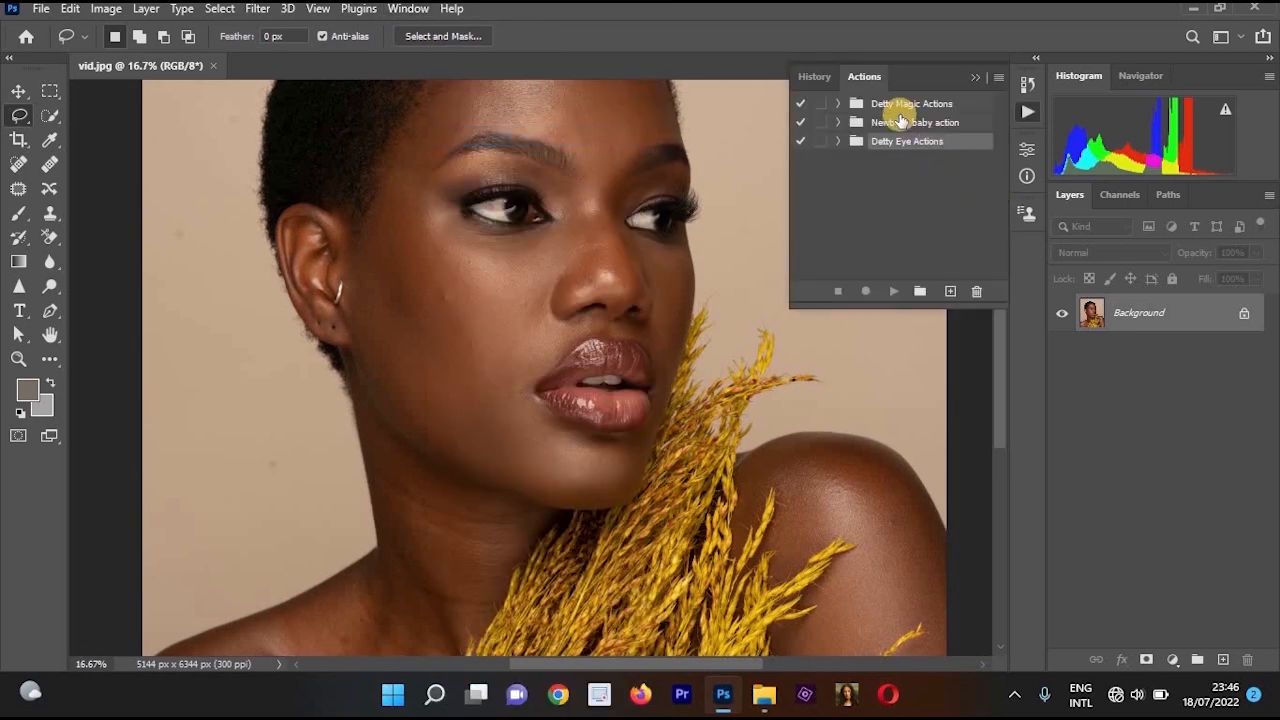
pyautogui.click(812, 78)
pyautogui.click(876, 78)
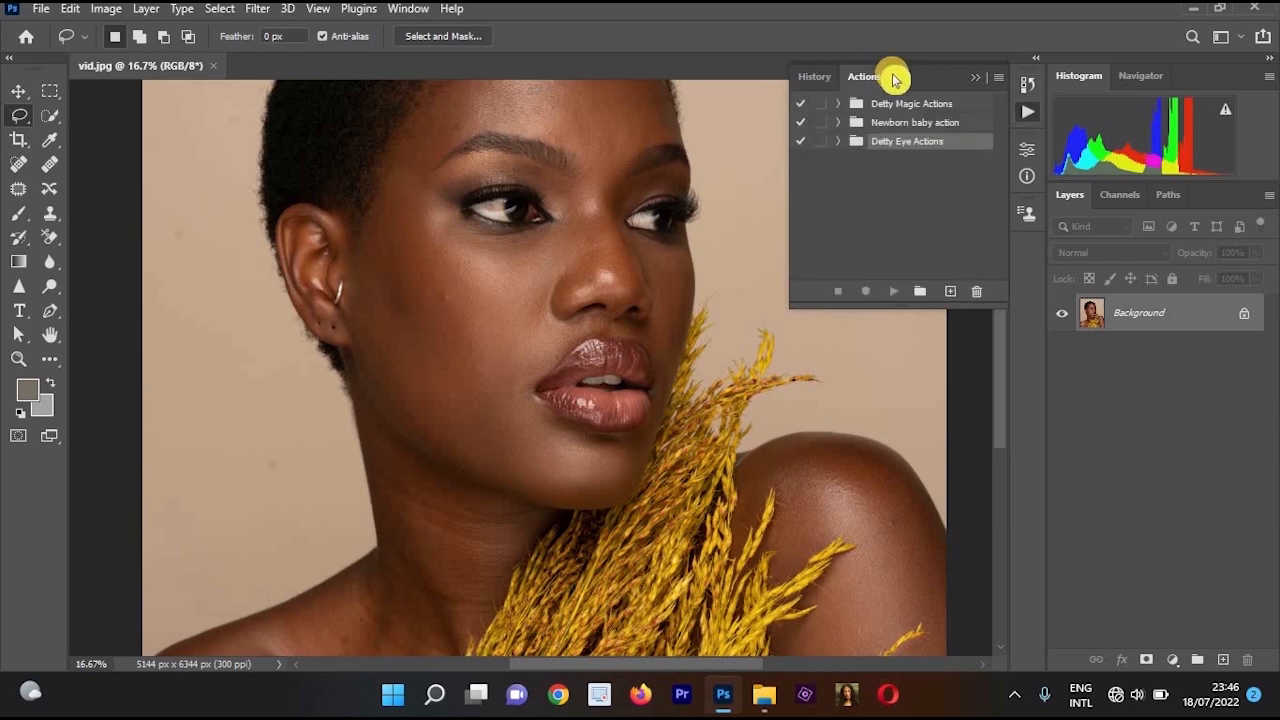
pyautogui.click(806, 80)
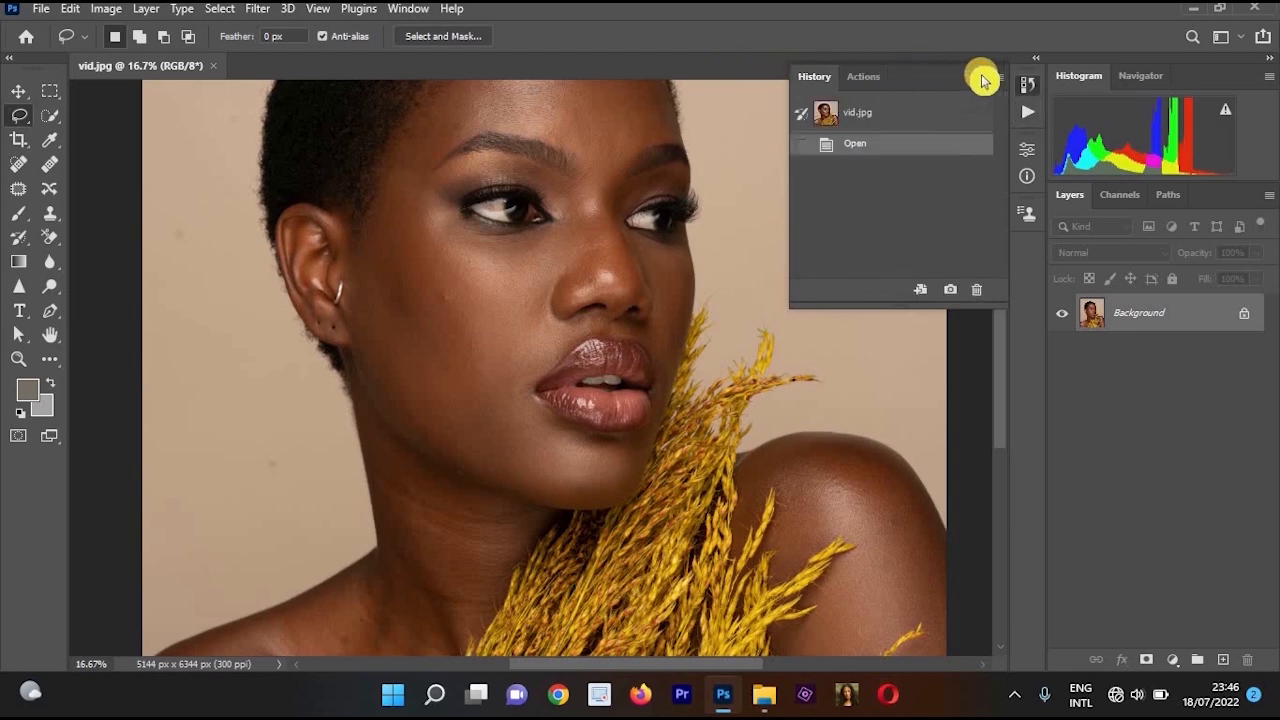
pyautogui.click(870, 79)
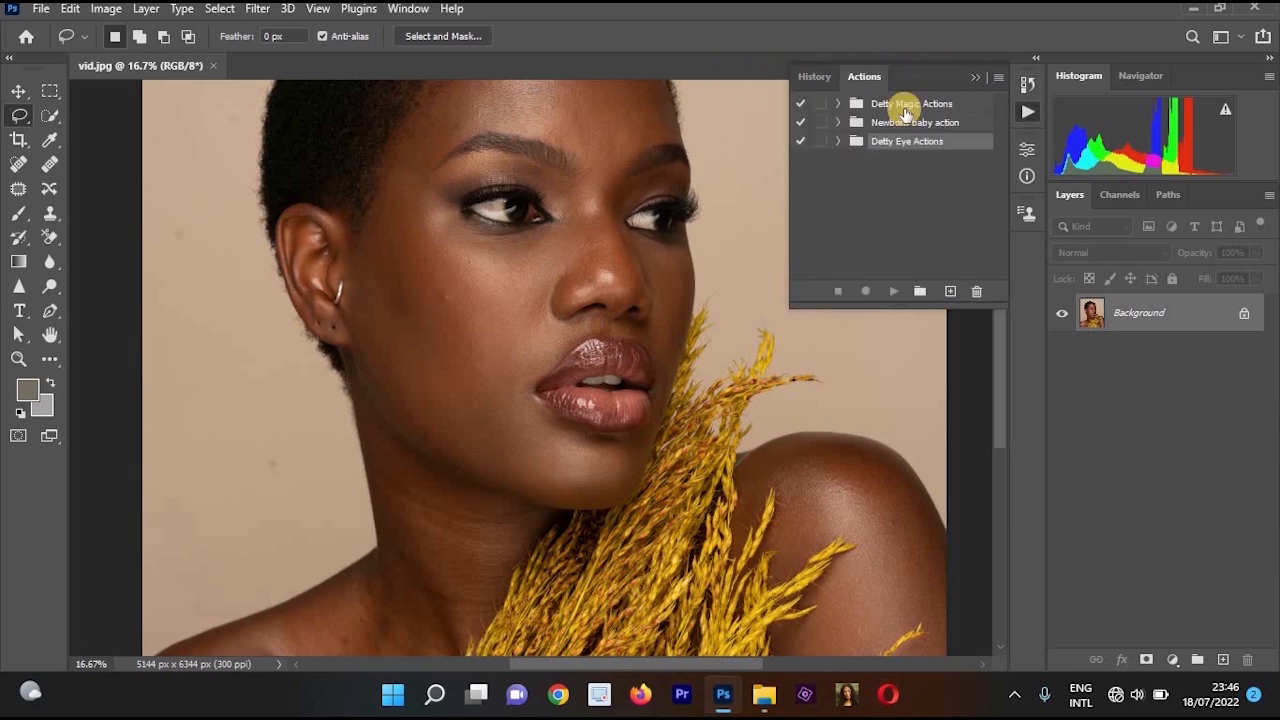
# - Browse the Detty Magic Actions set and run its Light Contrast action on the portrait
pyautogui.click(837, 104)
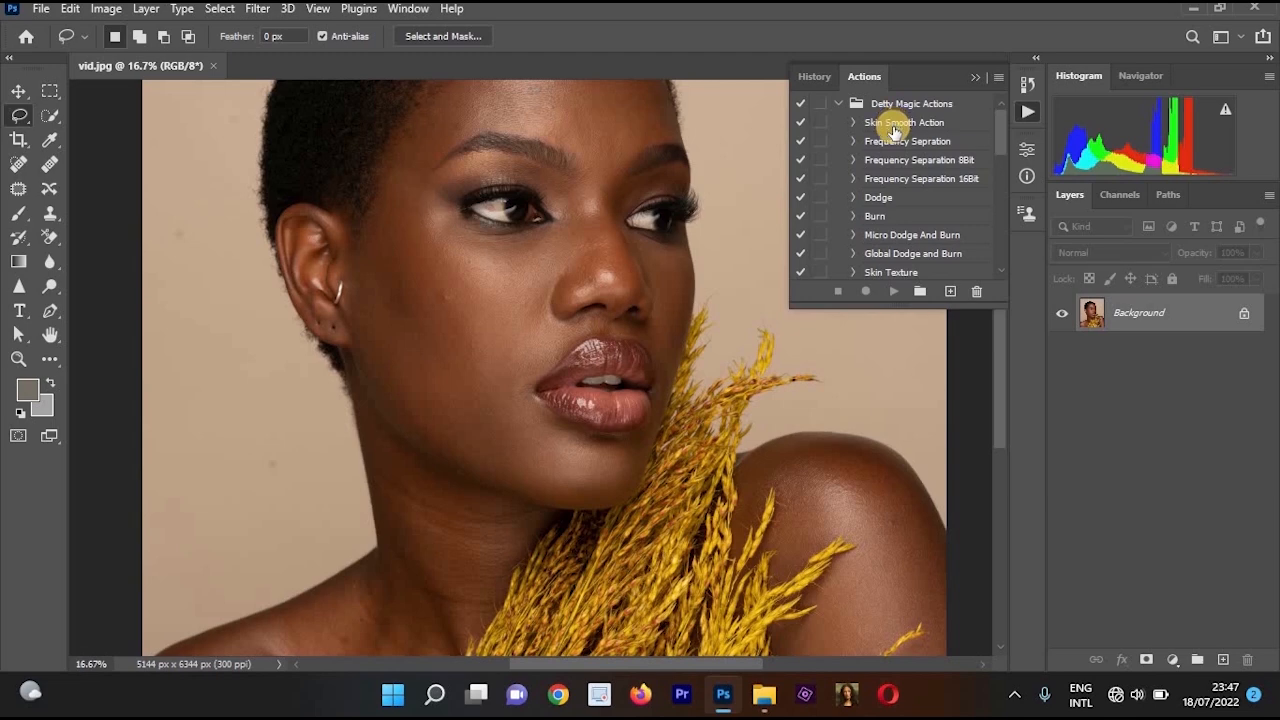
pyautogui.scroll(-1, 883, 150)
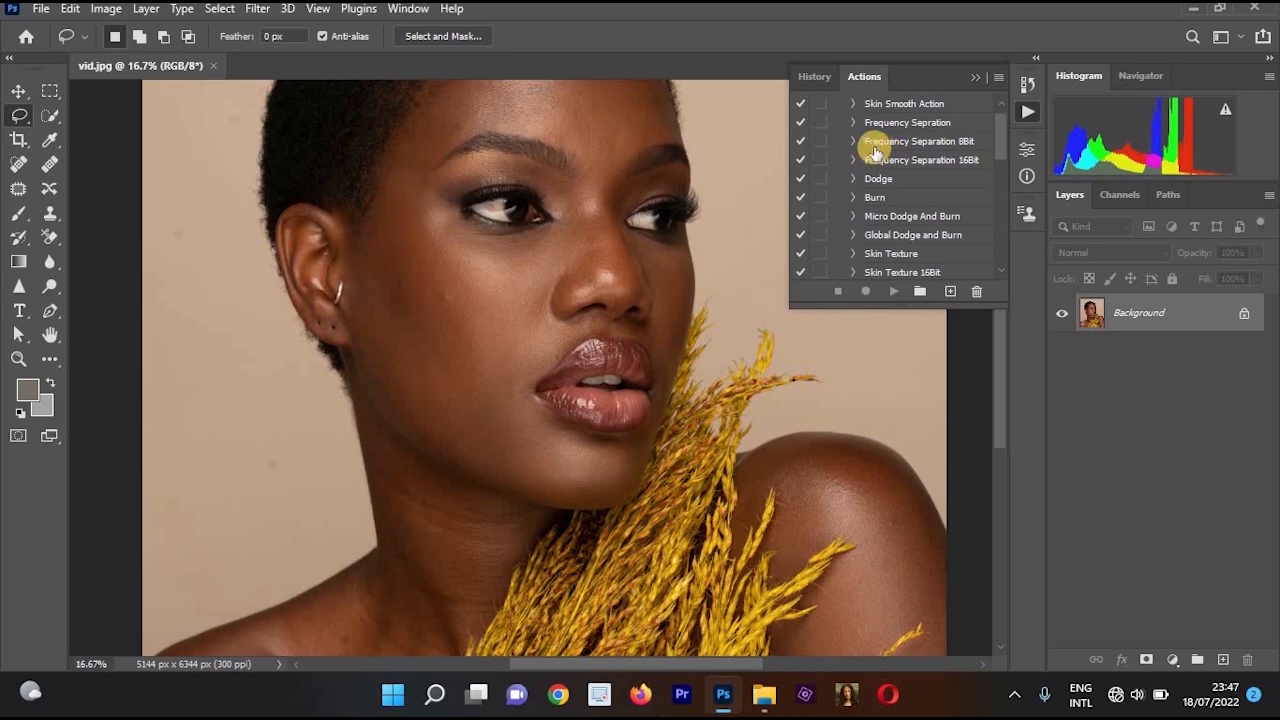
pyautogui.scroll(1, 872, 145)
pyautogui.click(840, 104)
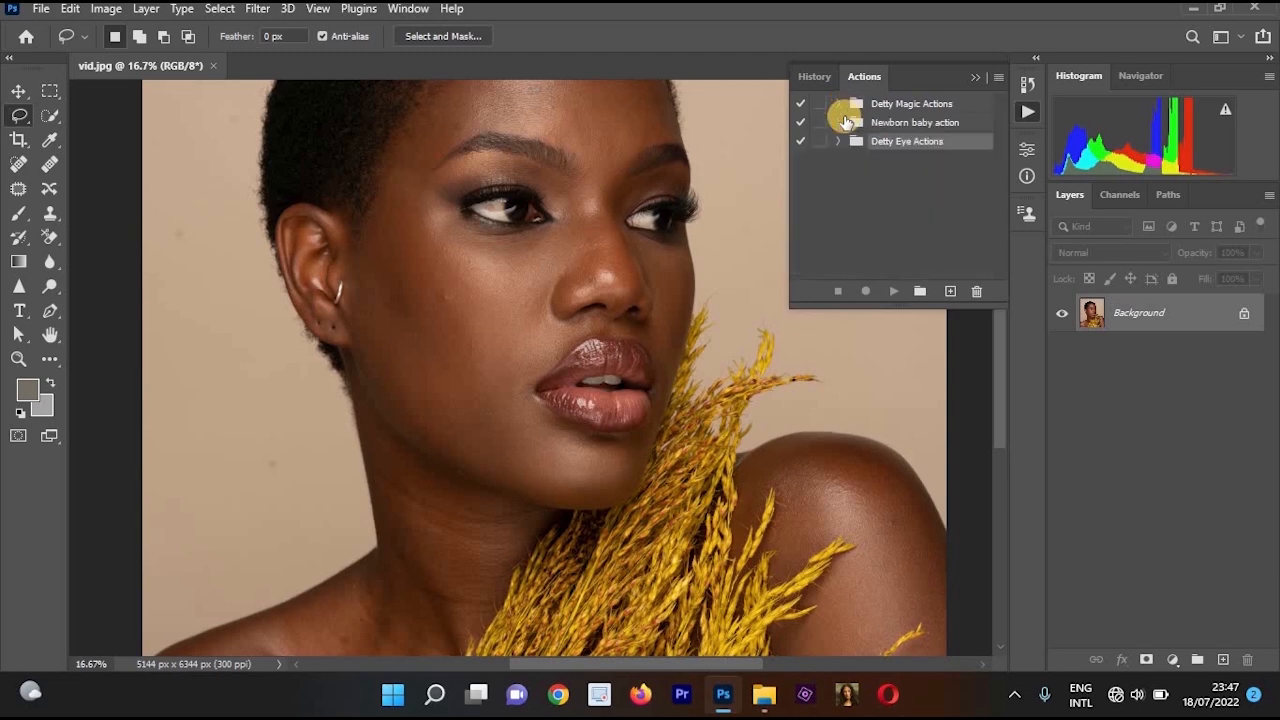
pyautogui.click(838, 104)
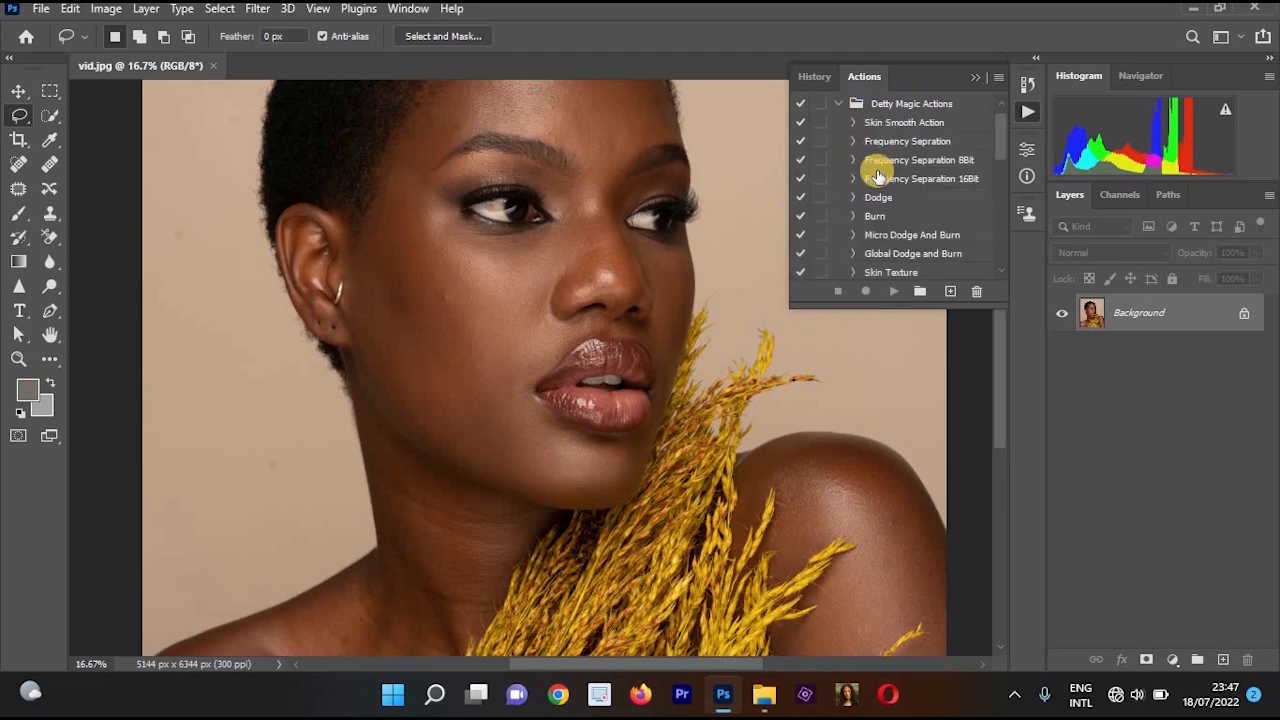
pyautogui.scroll(-4, 878, 177)
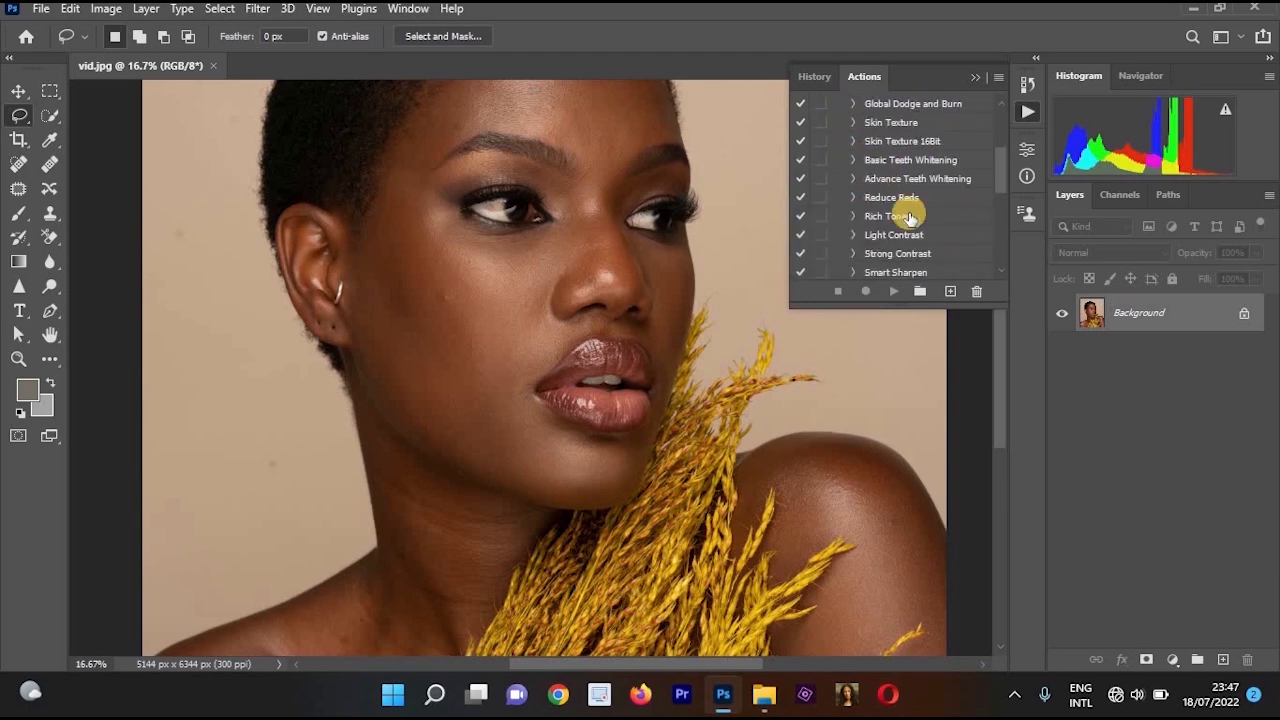
pyautogui.scroll(-1, 914, 218)
pyautogui.click(917, 216)
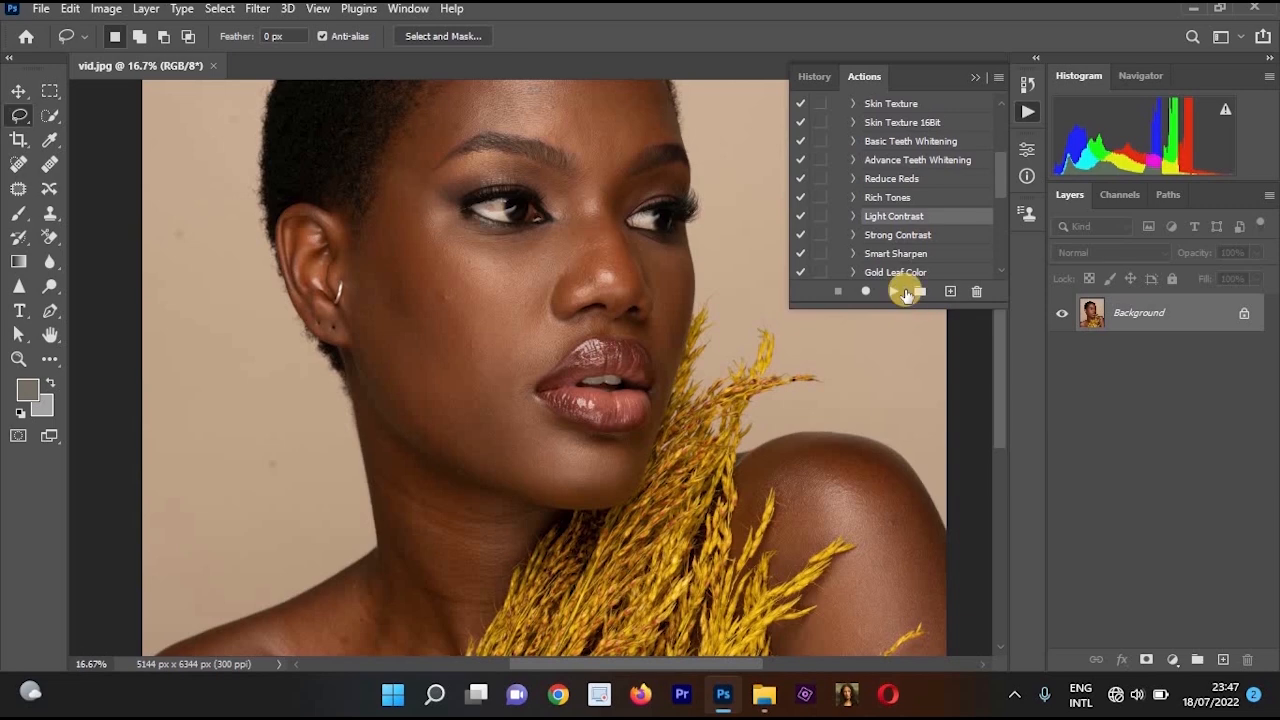
pyautogui.click(904, 291)
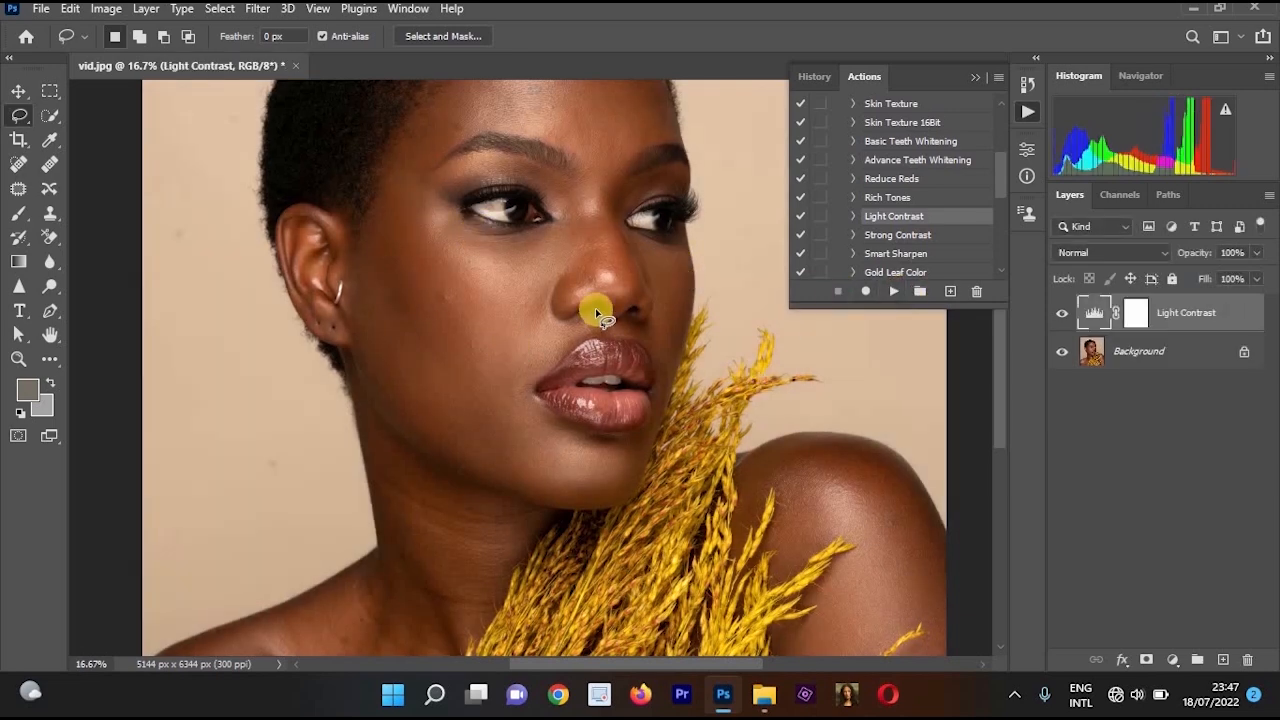
# - Compare the portrait with and without the Light Contrast layer, and delete that layer
pyautogui.click(1064, 317)
pyautogui.click(1064, 317)
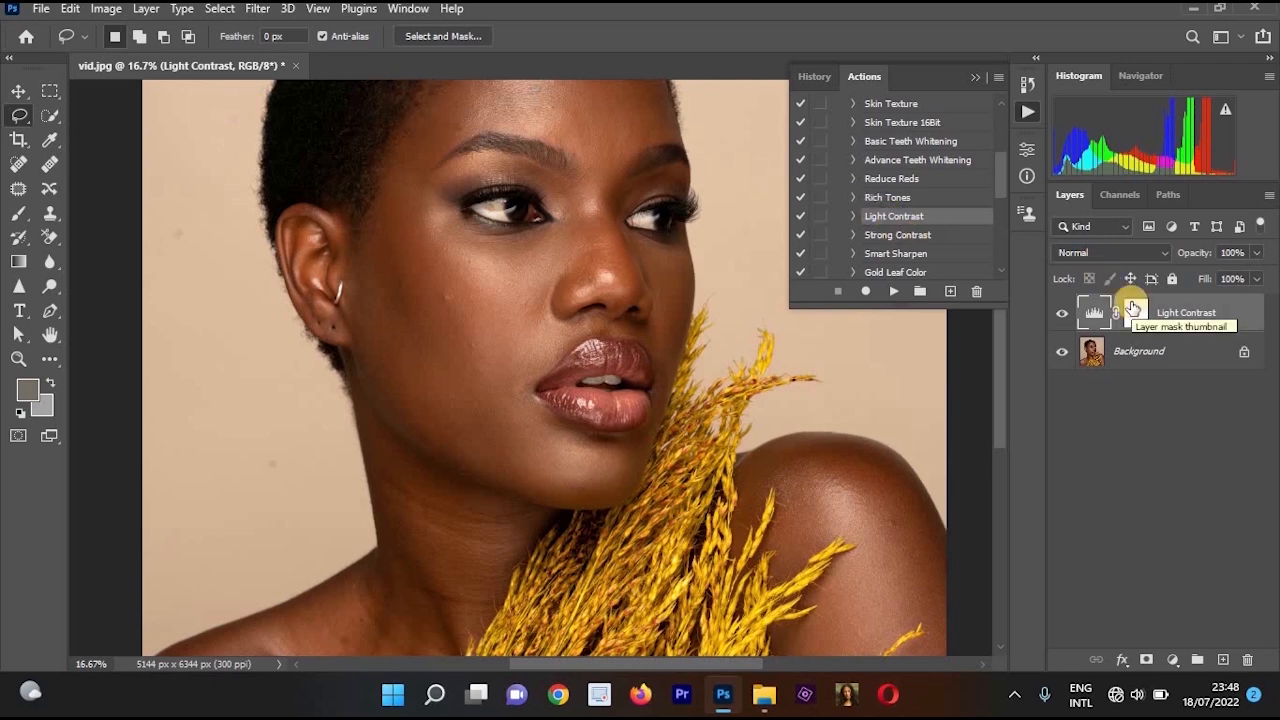
pyautogui.press('Delete')
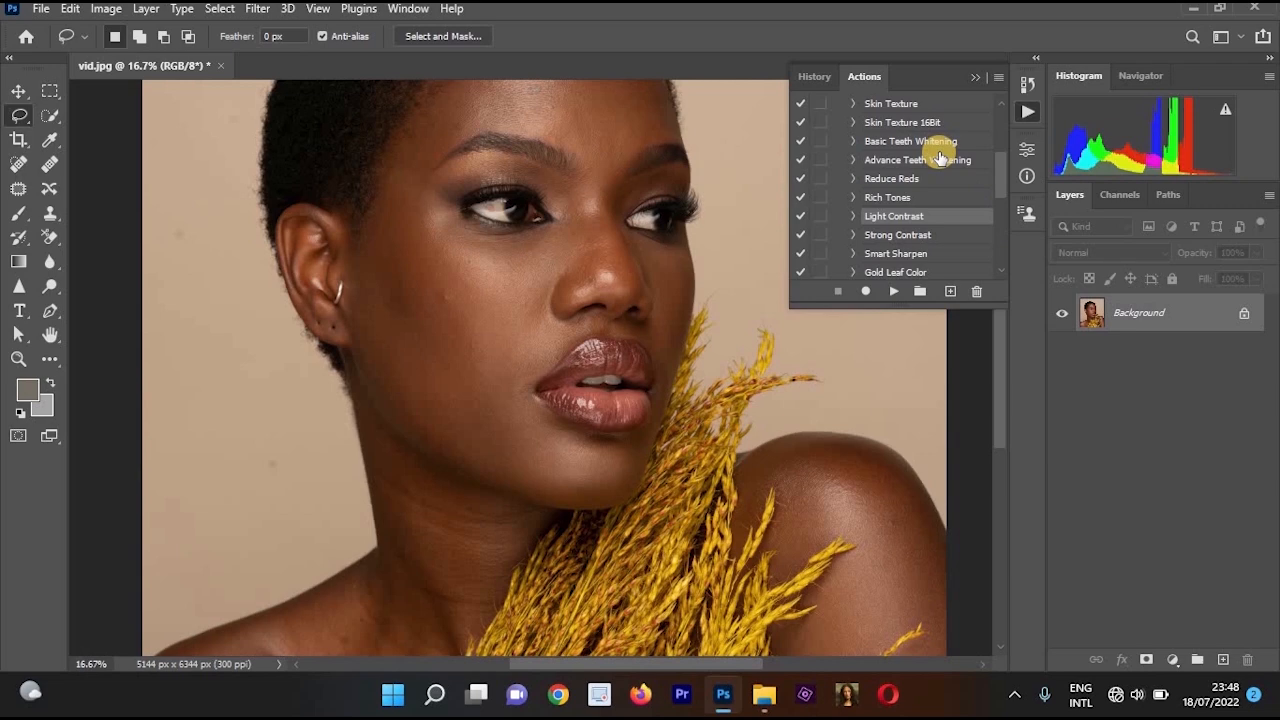
# - Run the Frequency Separation 8Bit action from the Detty Magic Actions set on the portrait
pyautogui.scroll(5, 940, 180)
pyautogui.click(920, 291)
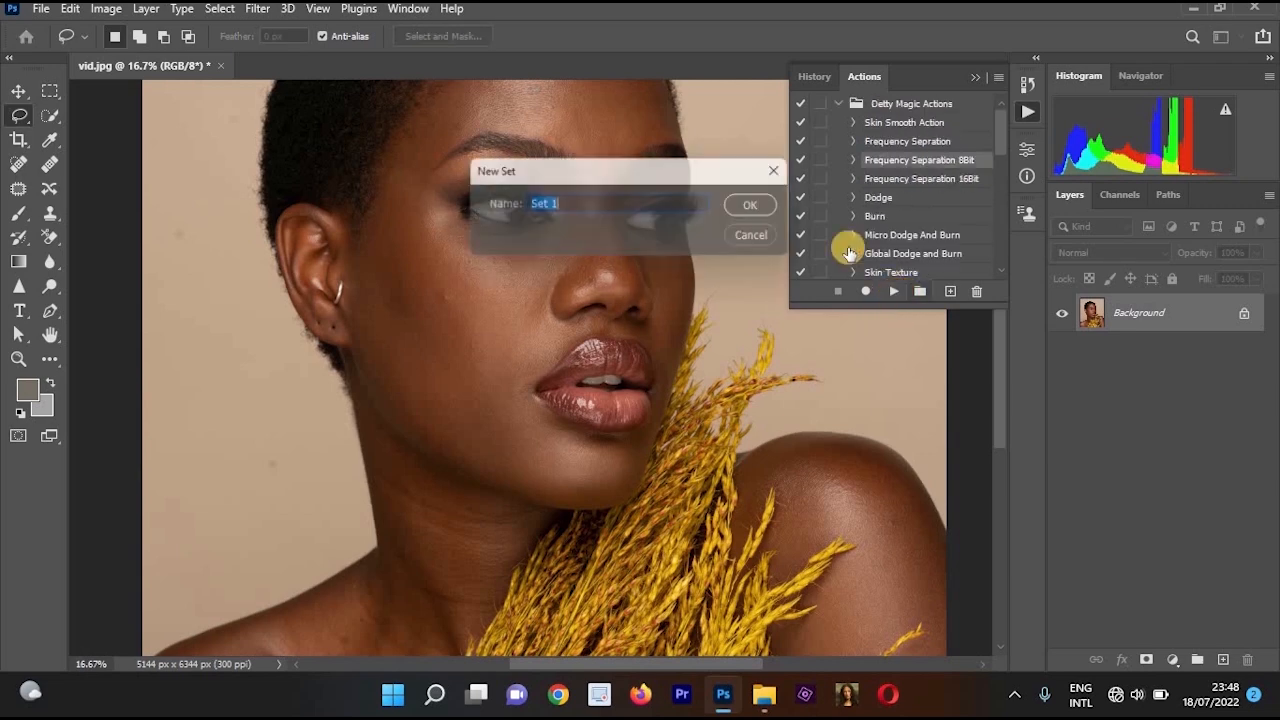
pyautogui.press('Escape')
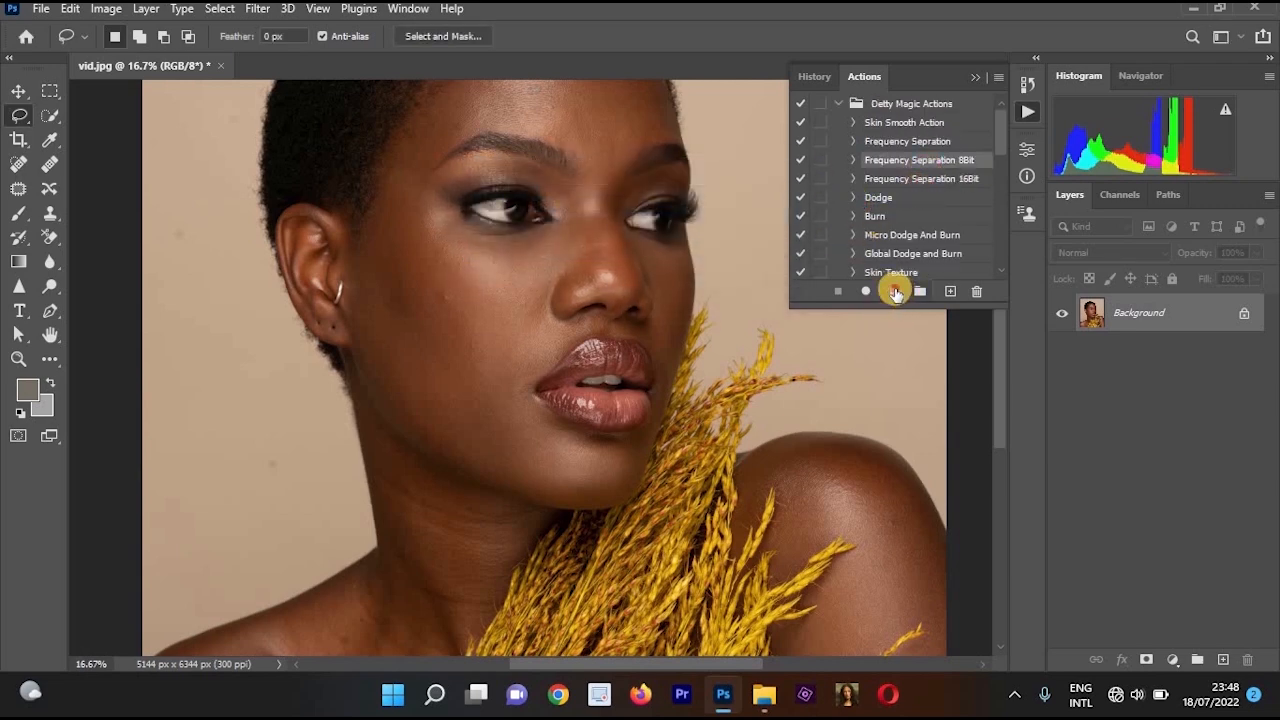
pyautogui.click(894, 291)
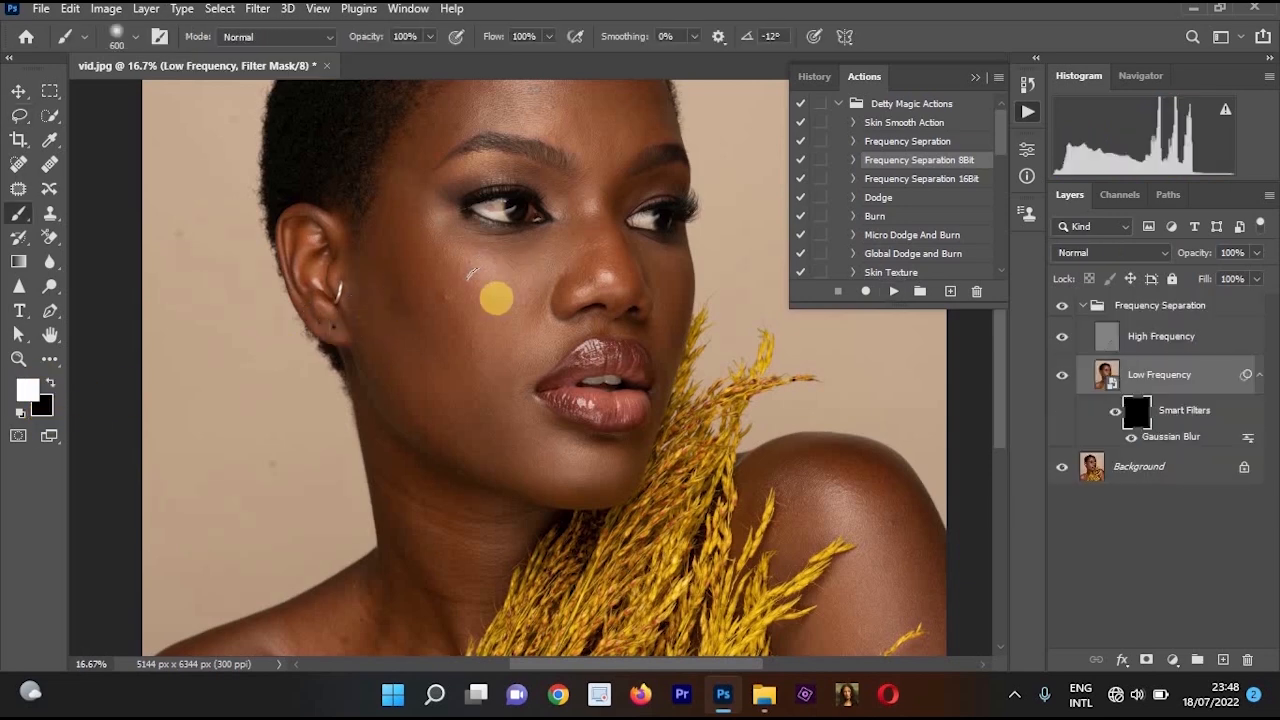
# - Paint white over the facial skin on the Low Frequency filter mask, and delete the Frequency Separation group
pyautogui.hotkey('ctrl', '+')
pyautogui.moveTo(434, 337)
pyautogui.mouseDown()
pyautogui.moveTo(450, 382)
pyautogui.moveTo(401, 231)
pyautogui.moveTo(331, 301)
pyautogui.moveTo(461, 472)
pyautogui.moveTo(477, 337)
pyautogui.moveTo(580, 229)
pyautogui.moveTo(529, 249)
pyautogui.moveTo(487, 327)
pyautogui.moveTo(614, 557)
pyautogui.mouseUp()
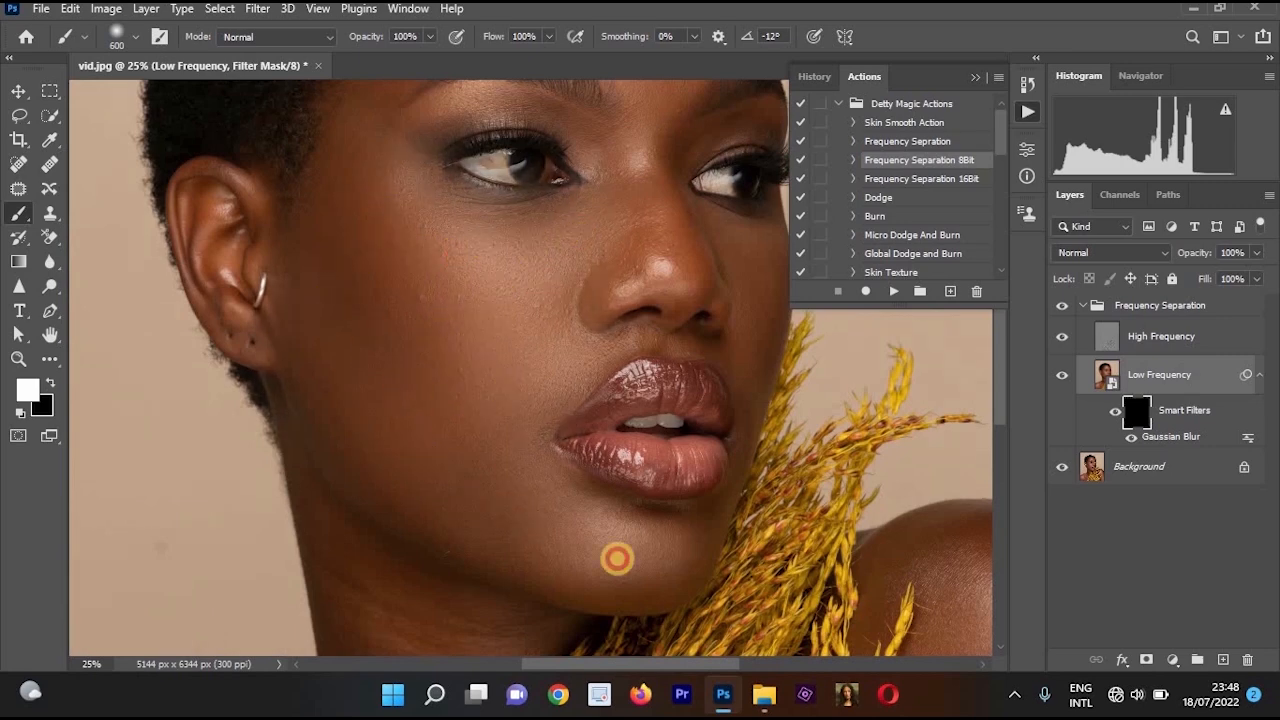
pyautogui.hotkey('ctrl', '-')
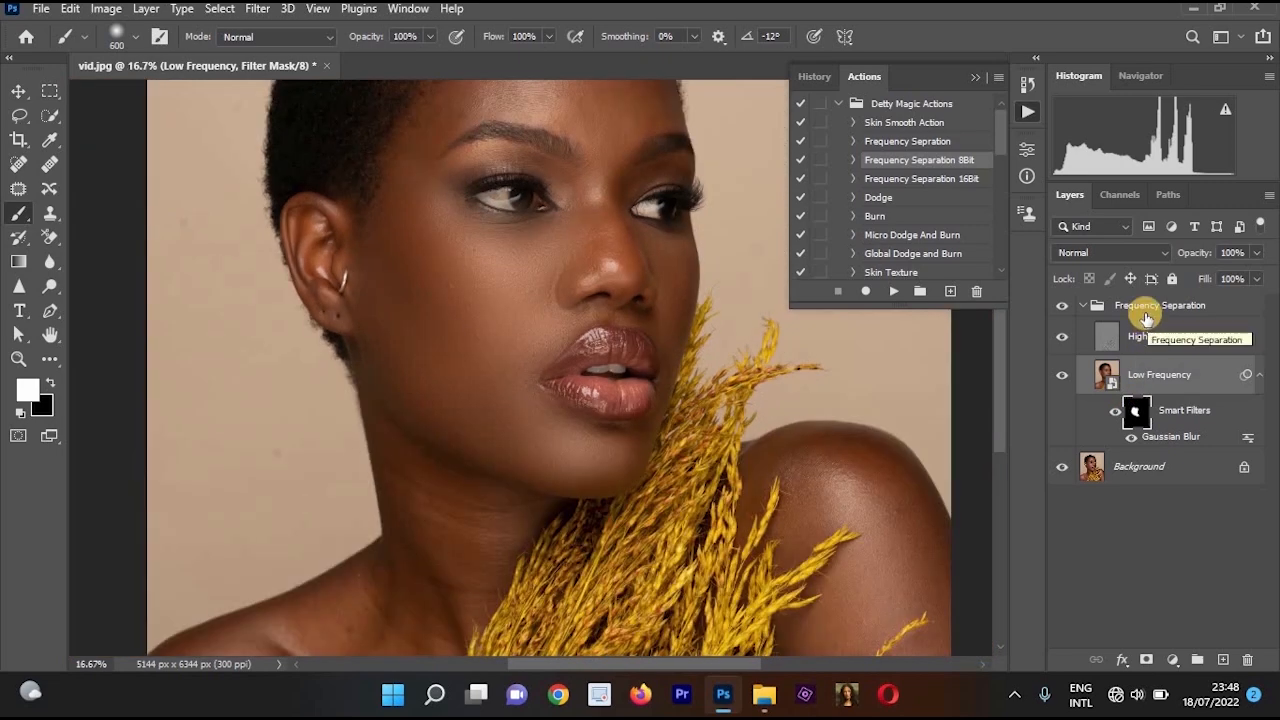
pyautogui.click(1146, 317)
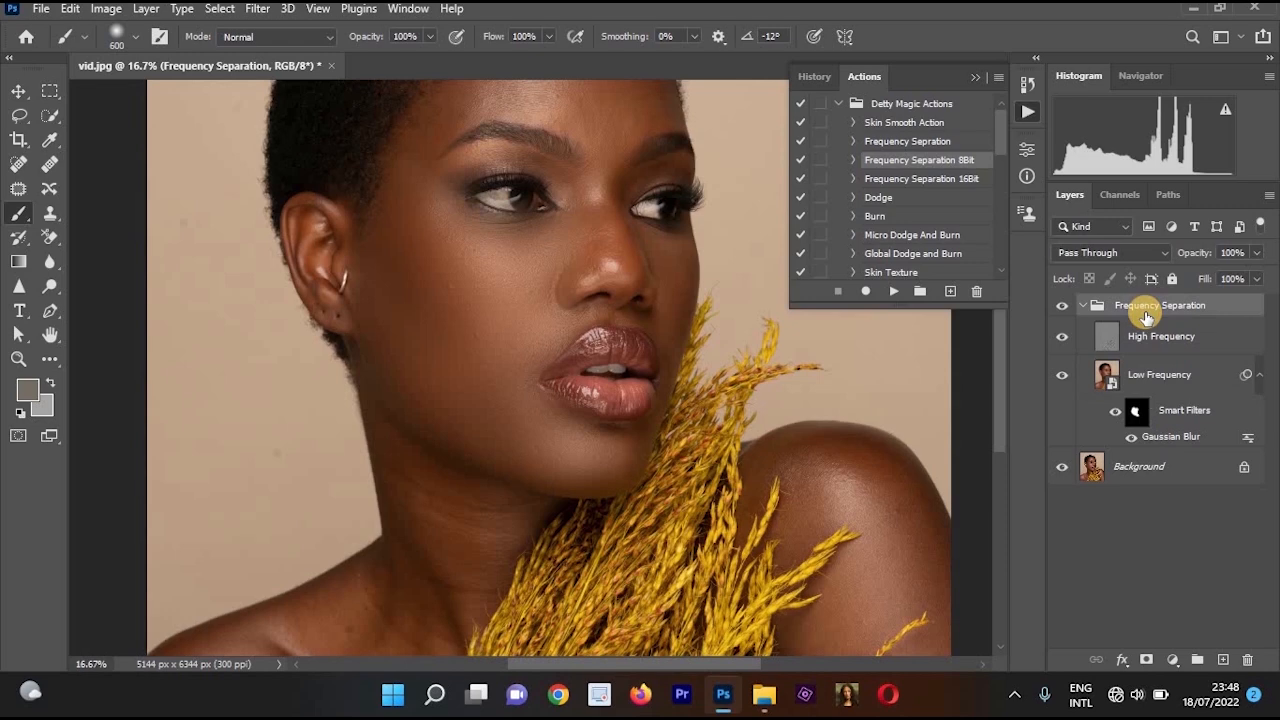
pyautogui.press('Delete')
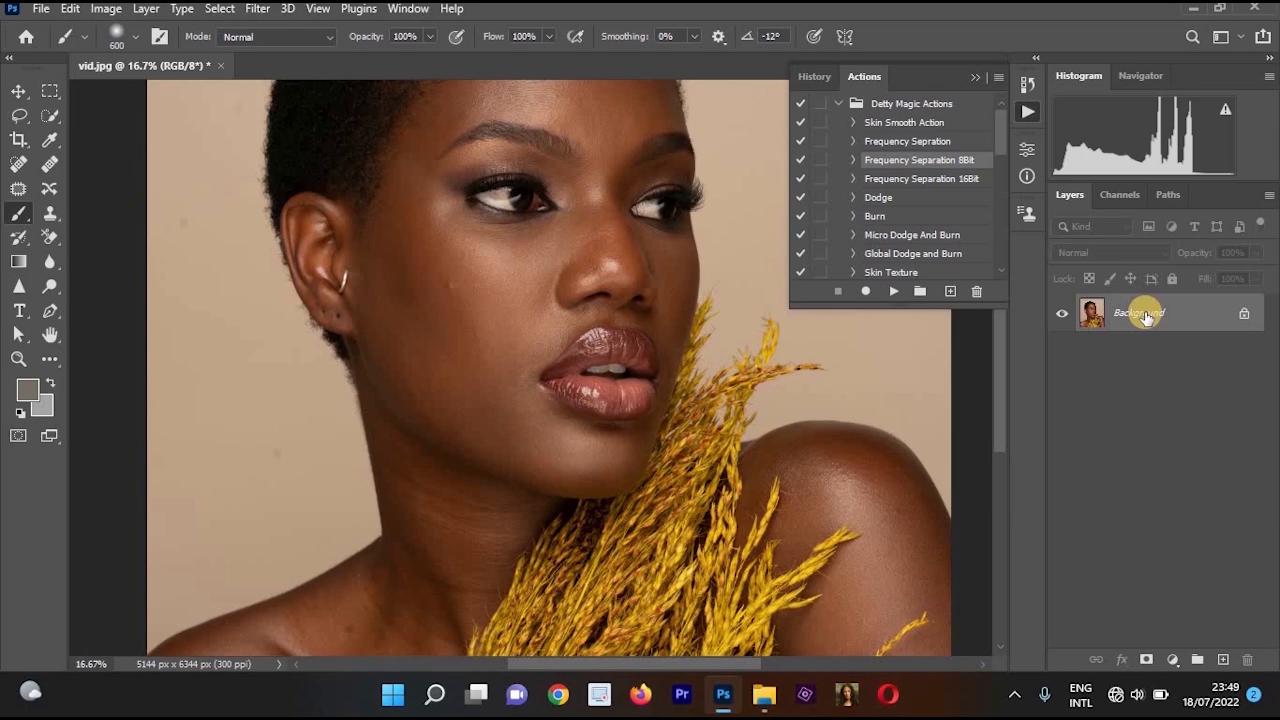
# - Run the Frequency Sepration action on the portrait and invert the Low Frequency Colour layer's filter mask
pyautogui.click(938, 140)
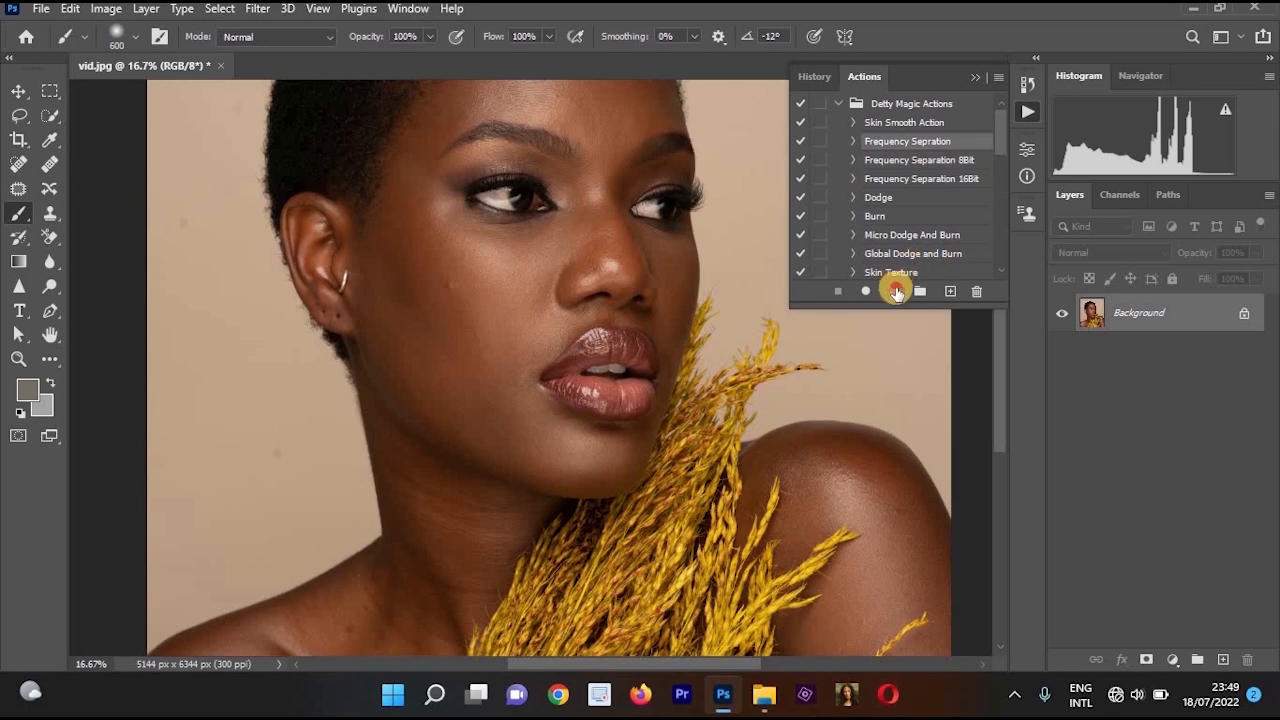
pyautogui.click(893, 290)
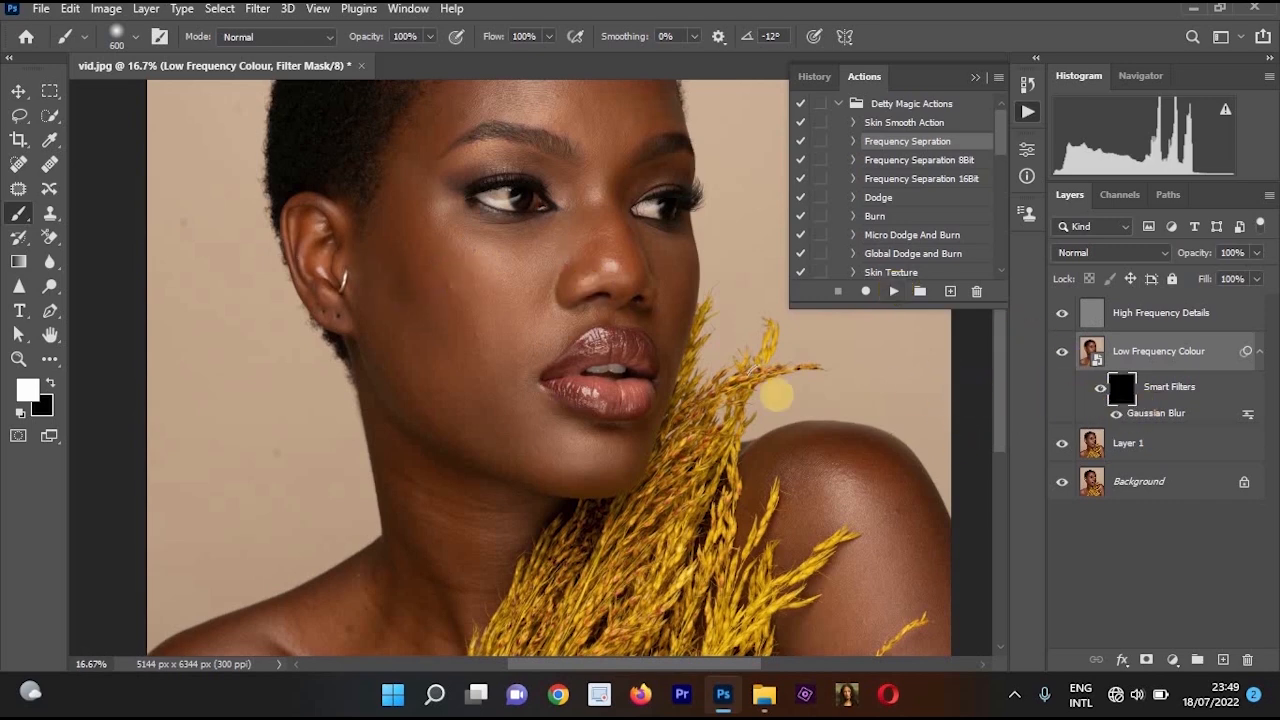
pyautogui.hotkey('ctrl', 'i')
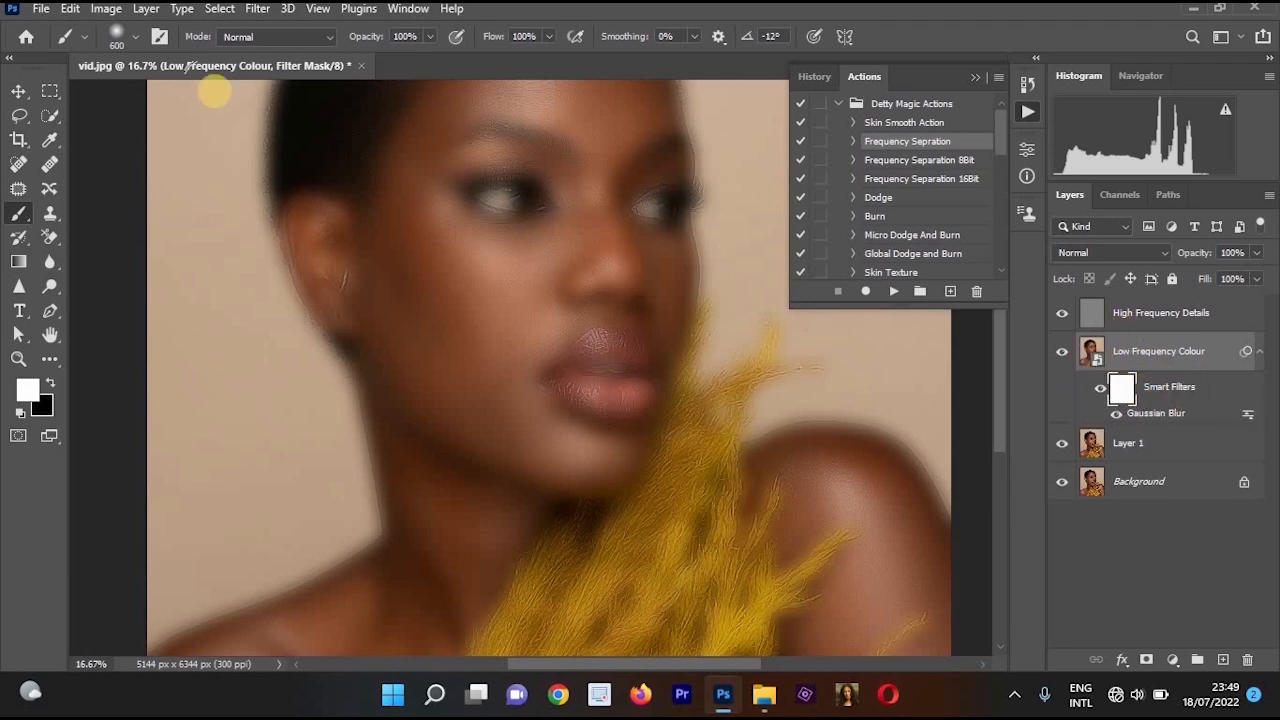
# - Delete the High Frequency Details, Low Frequency Colour and Layer 1 layers together, keeping only the Background
pyautogui.click(1092, 316)
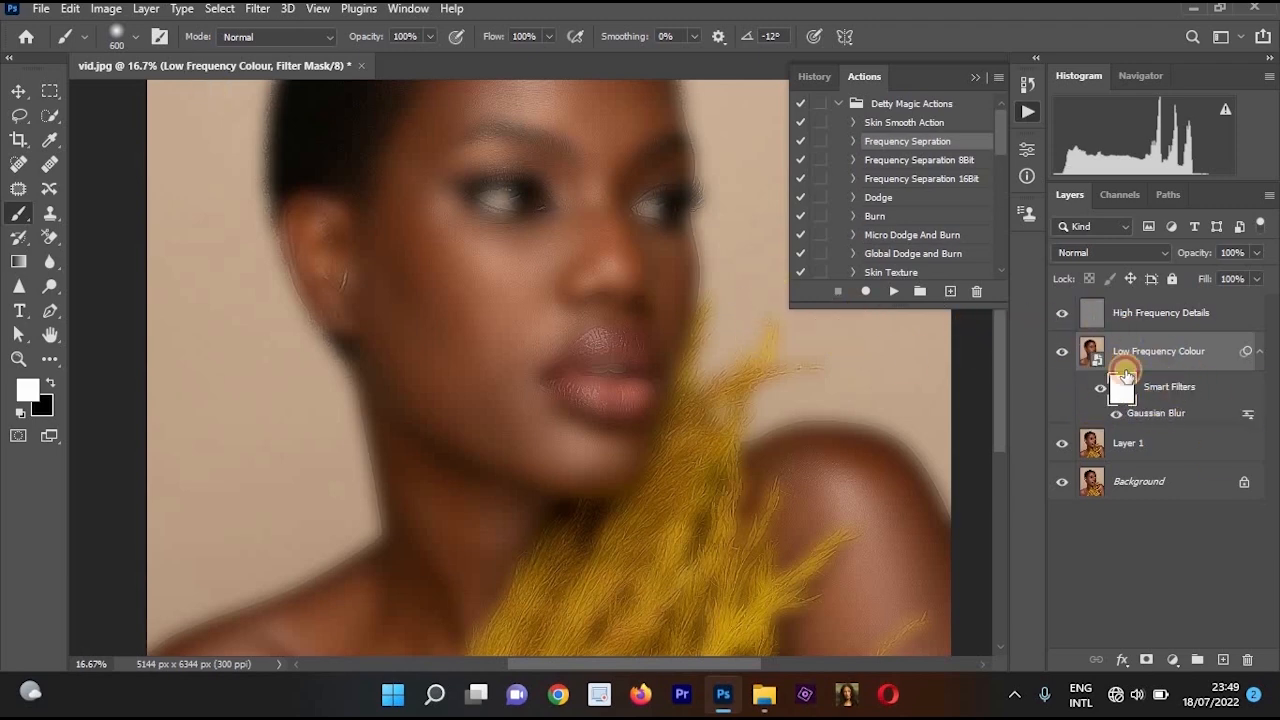
pyautogui.keyDown('shift'); pyautogui.click(1144, 445); pyautogui.keyUp('shift')
pyautogui.press('Delete')
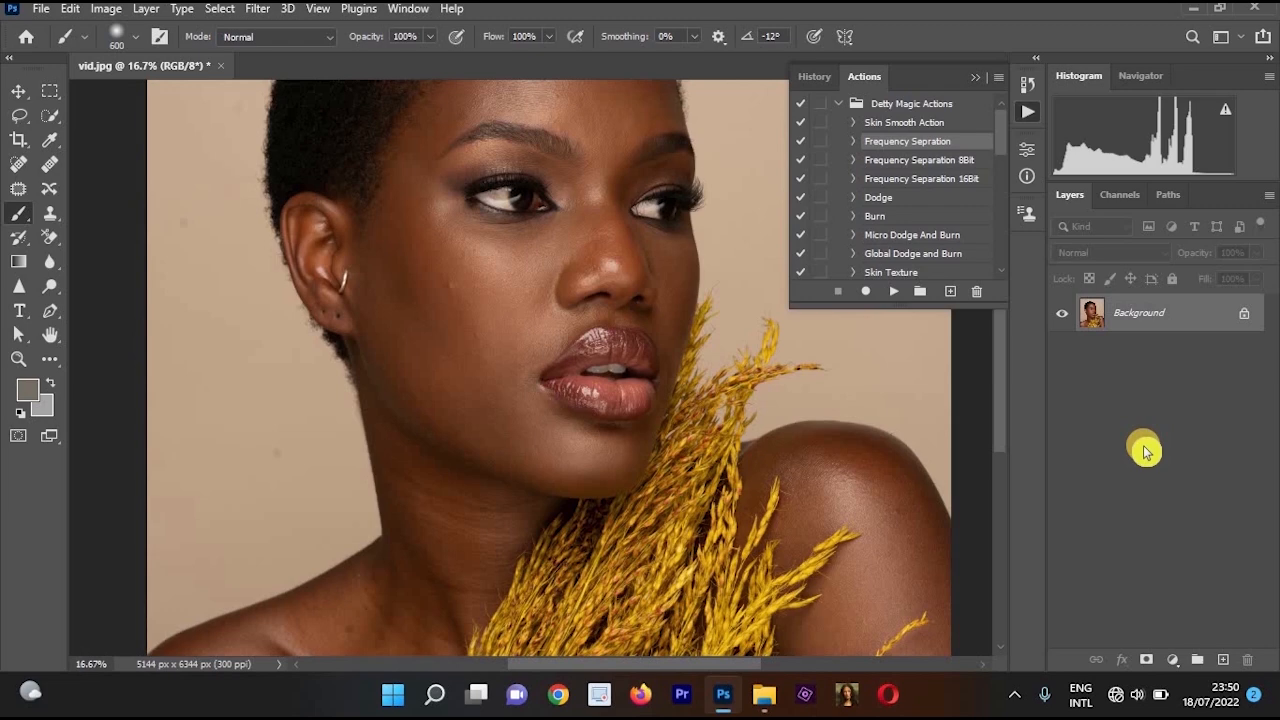
# - Collapse the Detty Magic Actions set and look through the actions inside the Detty Eye Actions set
pyautogui.click(838, 103)
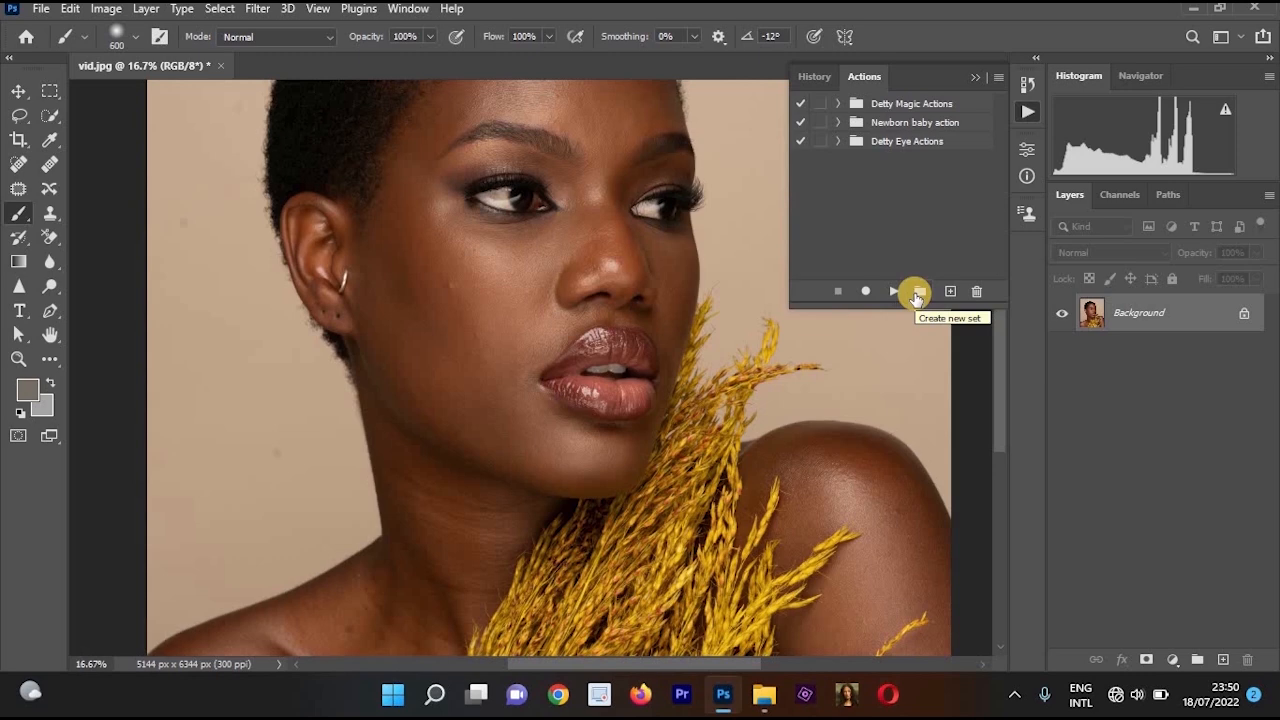
pyautogui.moveTo(889, 139)
pyautogui.mouseDown()
pyautogui.moveTo(932, 291)
pyautogui.moveTo(884, 291)
pyautogui.moveTo(903, 103)
pyautogui.moveTo(881, 115)
pyautogui.mouseUp()
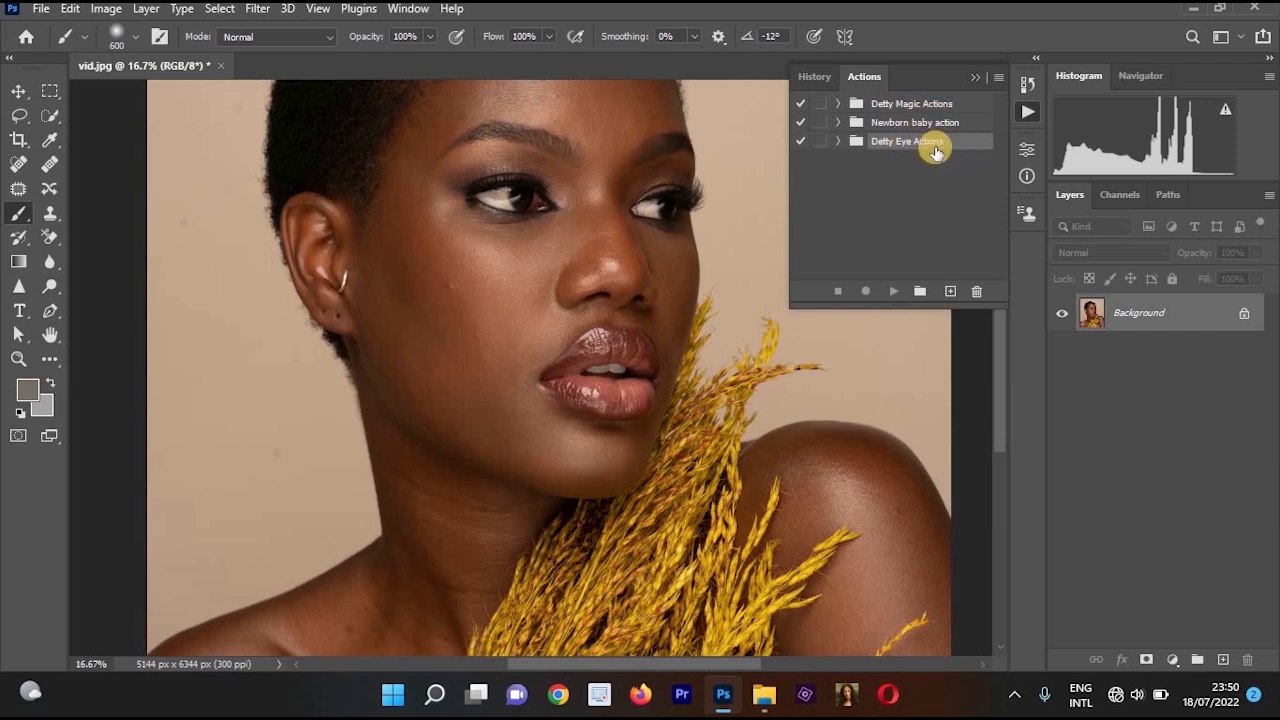
pyautogui.click(838, 141)
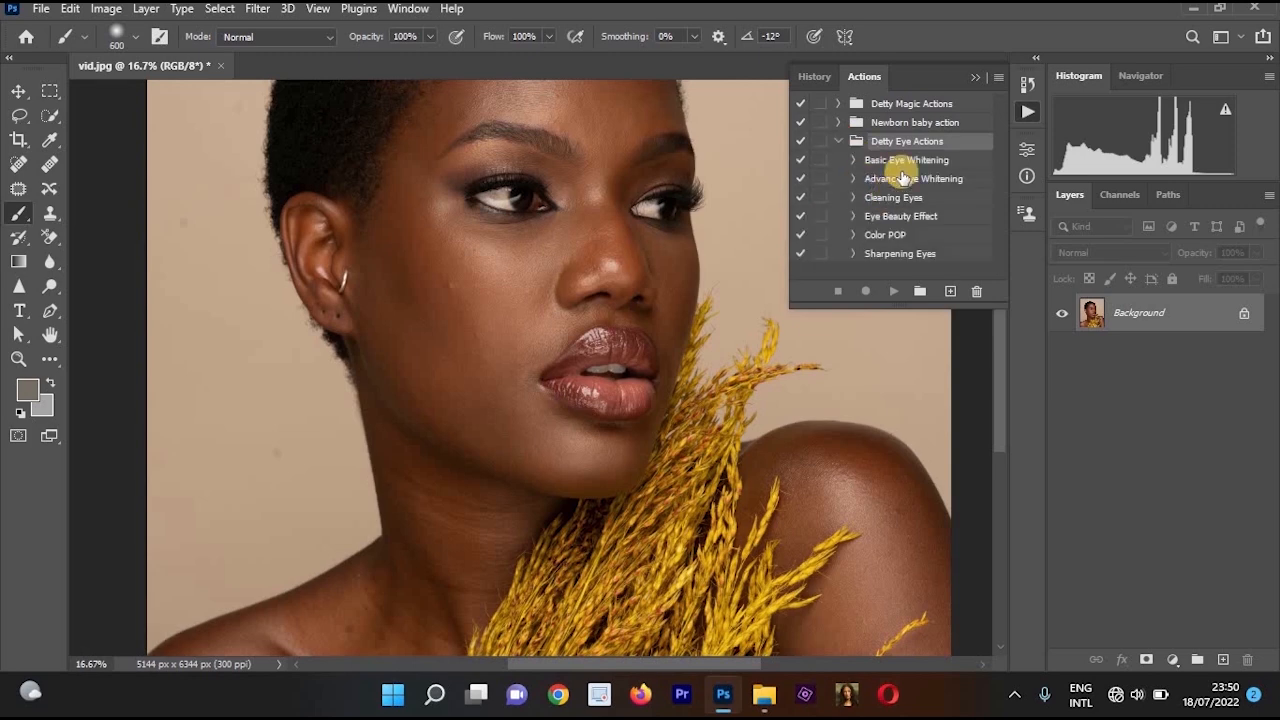
pyautogui.click(836, 146)
pyautogui.click(834, 145)
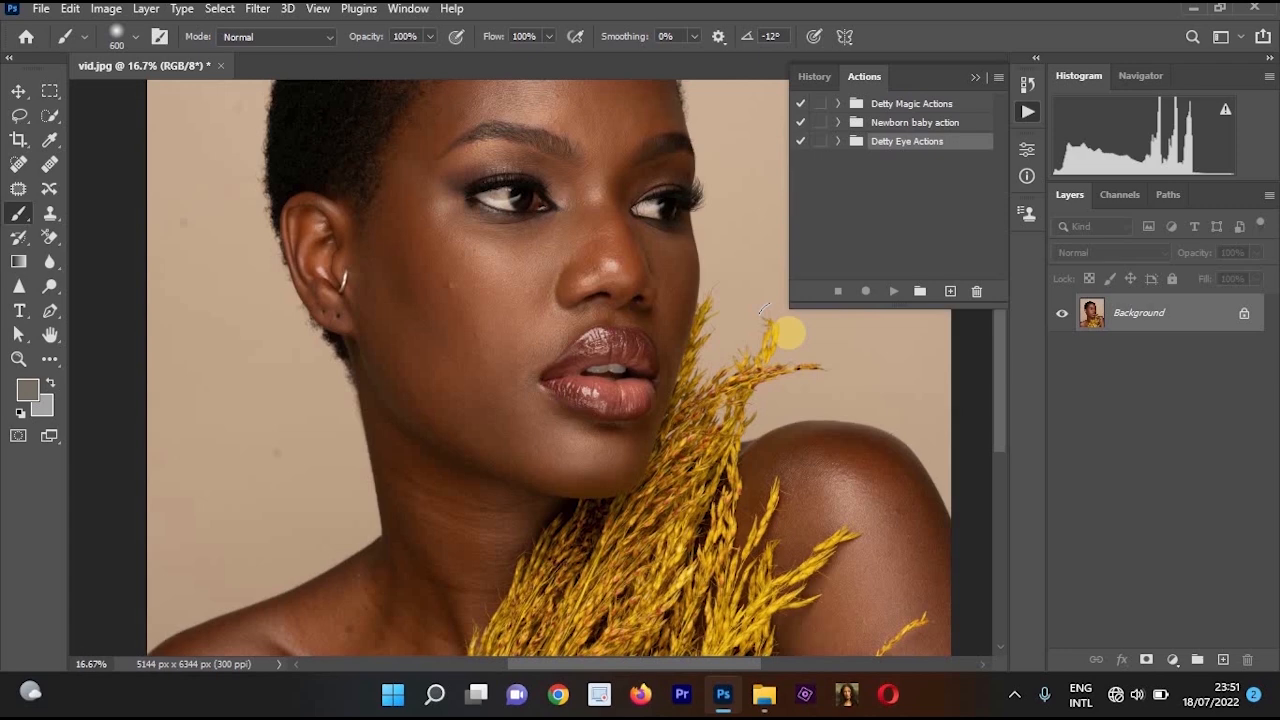
# - Examine the portrait's lips, eyes and skin up close with the Detty Magic Actions set expanded
pyautogui.hotkey('ctrl', '+')
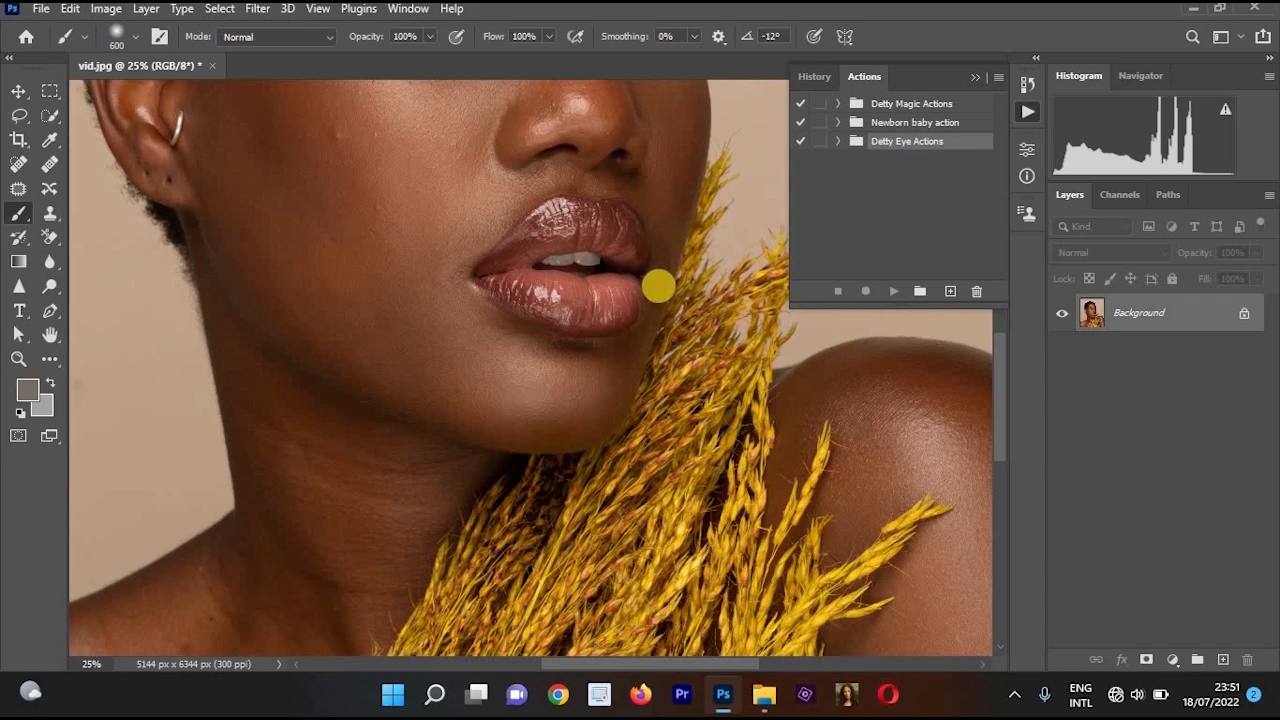
pyautogui.click(838, 103)
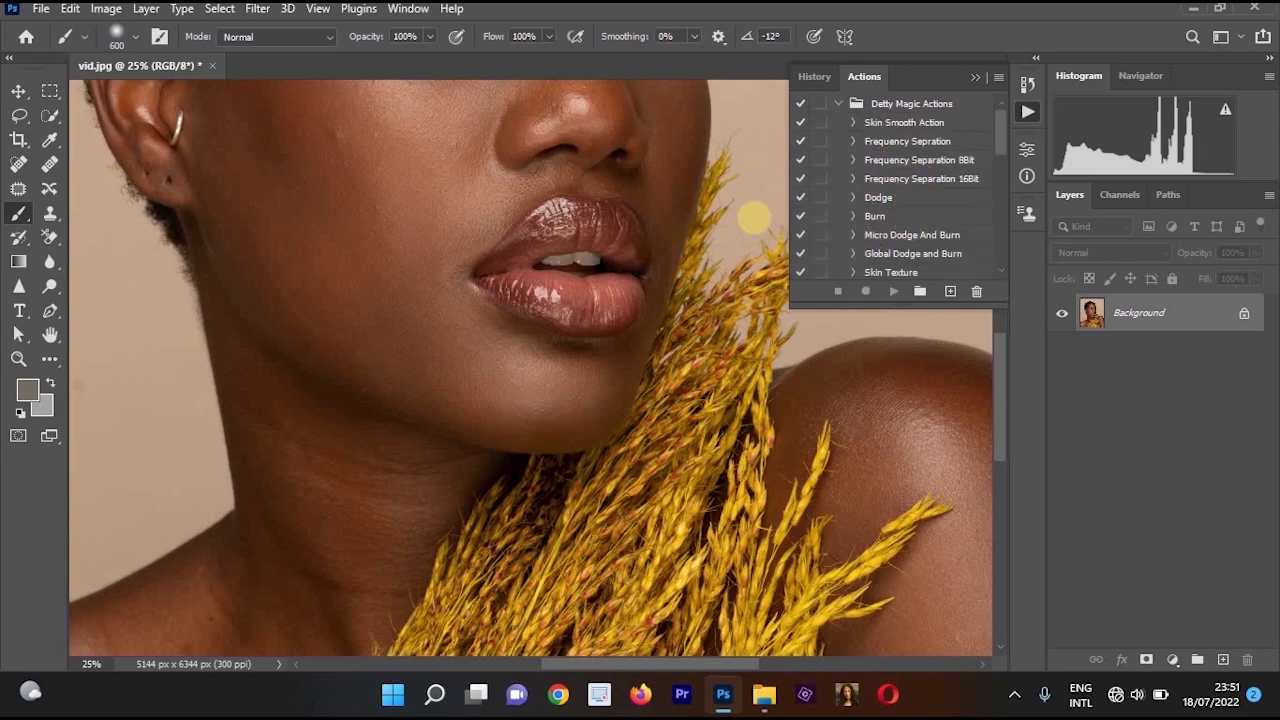
pyautogui.moveTo(708, 88); pyautogui.dragTo(690, 218)
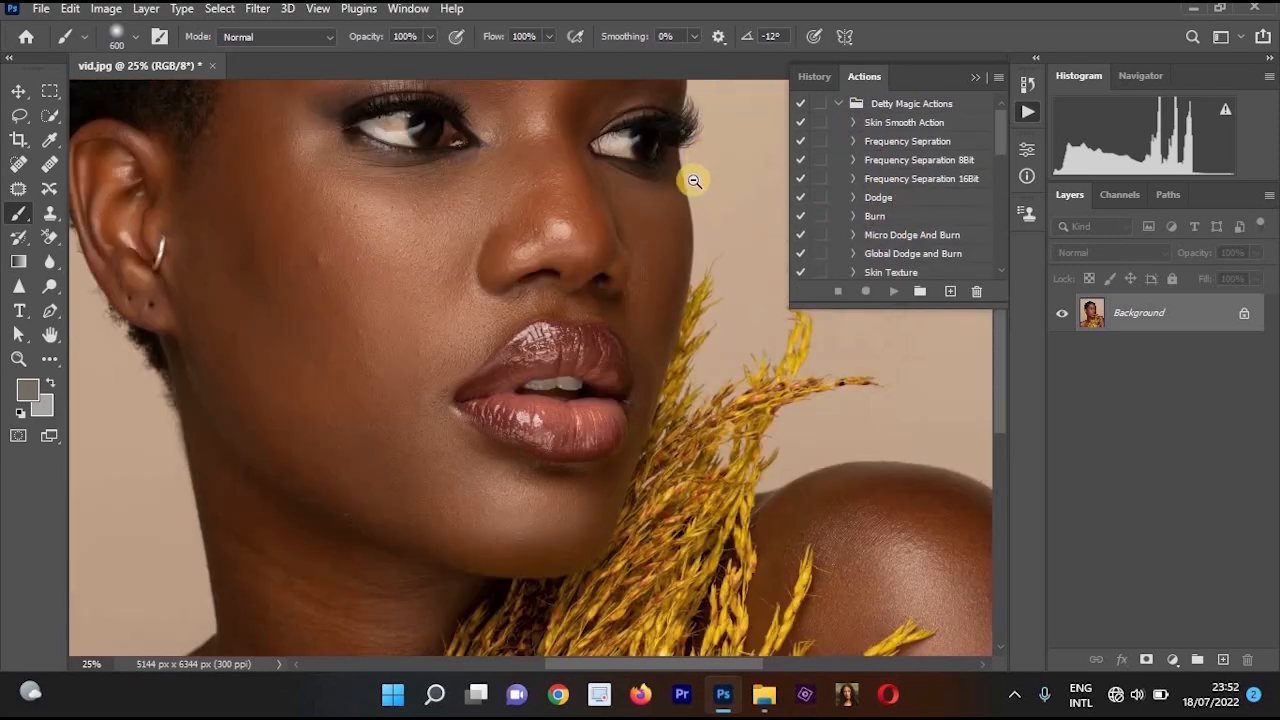
pyautogui.scroll(-1, 694, 172)
pyautogui.moveTo(668, 91); pyautogui.dragTo(613, 288)
pyautogui.scroll(1, 569, 374)
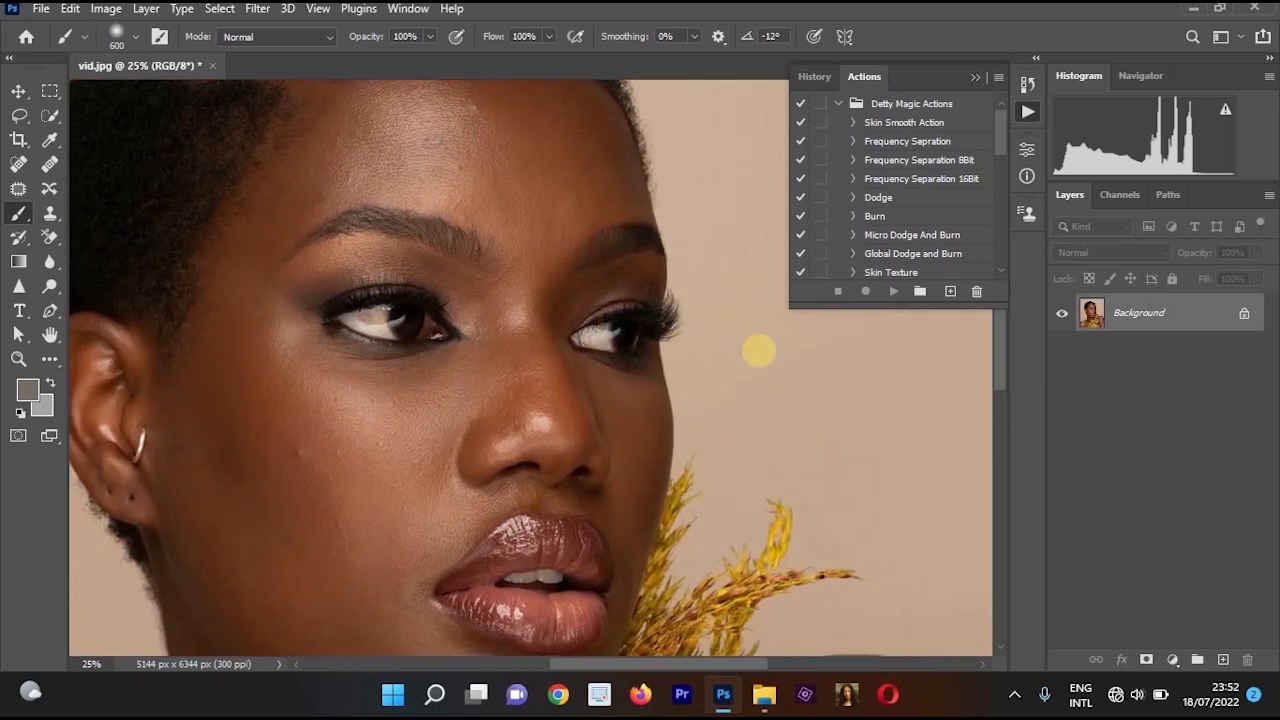
pyautogui.scroll(-1, 678, 333)
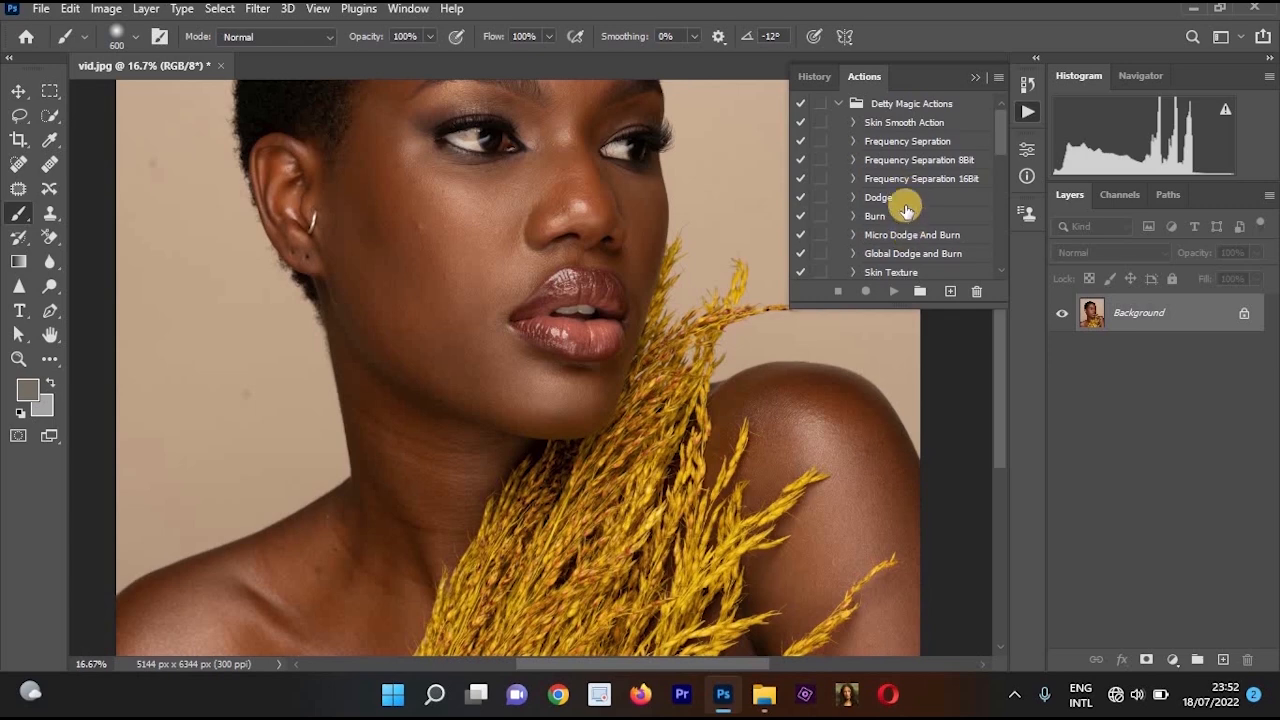
# - Browse the Detty Magic Actions, inspect the yellow flowers in the portrait, and collapse the set
pyautogui.scroll(-1, 912, 192)
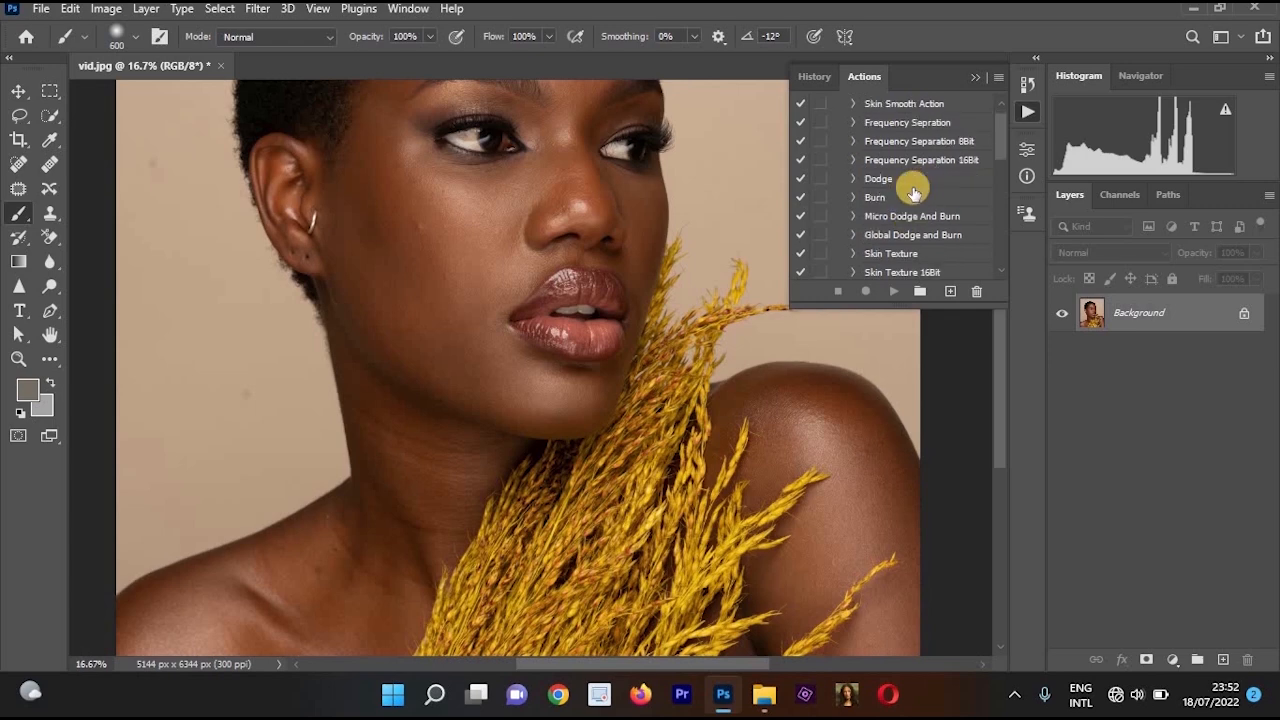
pyautogui.scroll(-2, 913, 192)
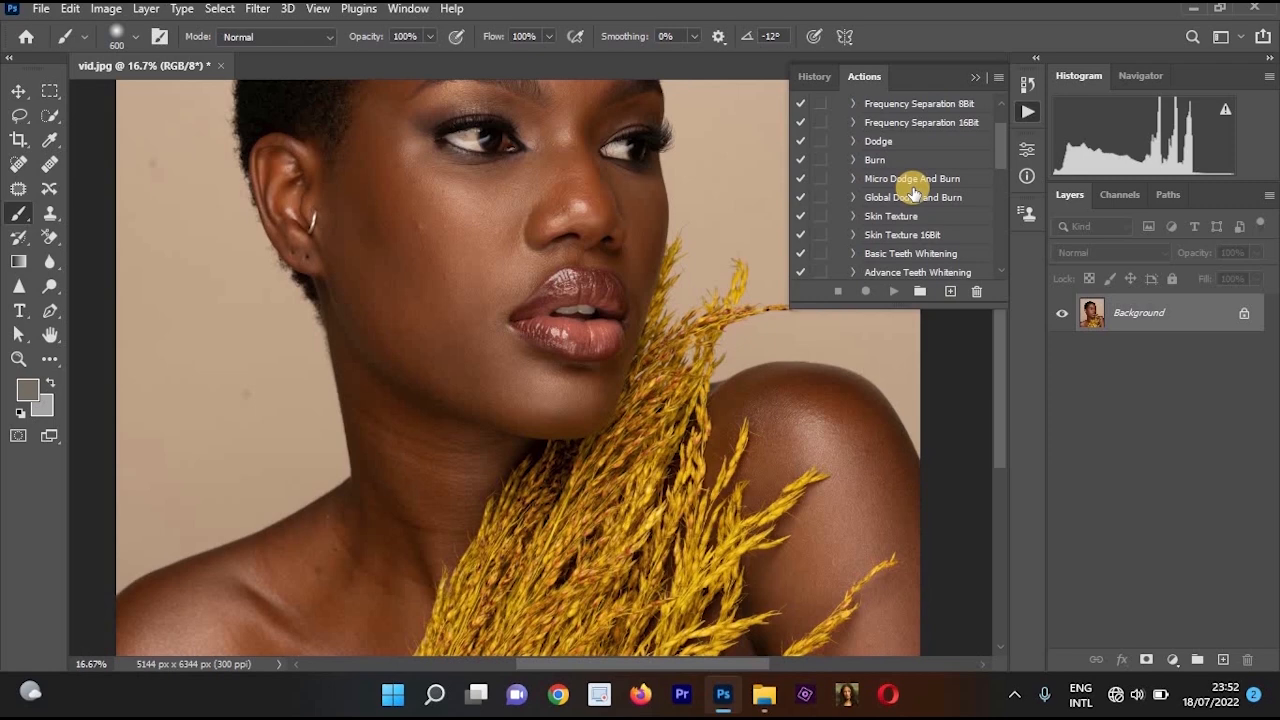
pyautogui.scroll(-1, 912, 192)
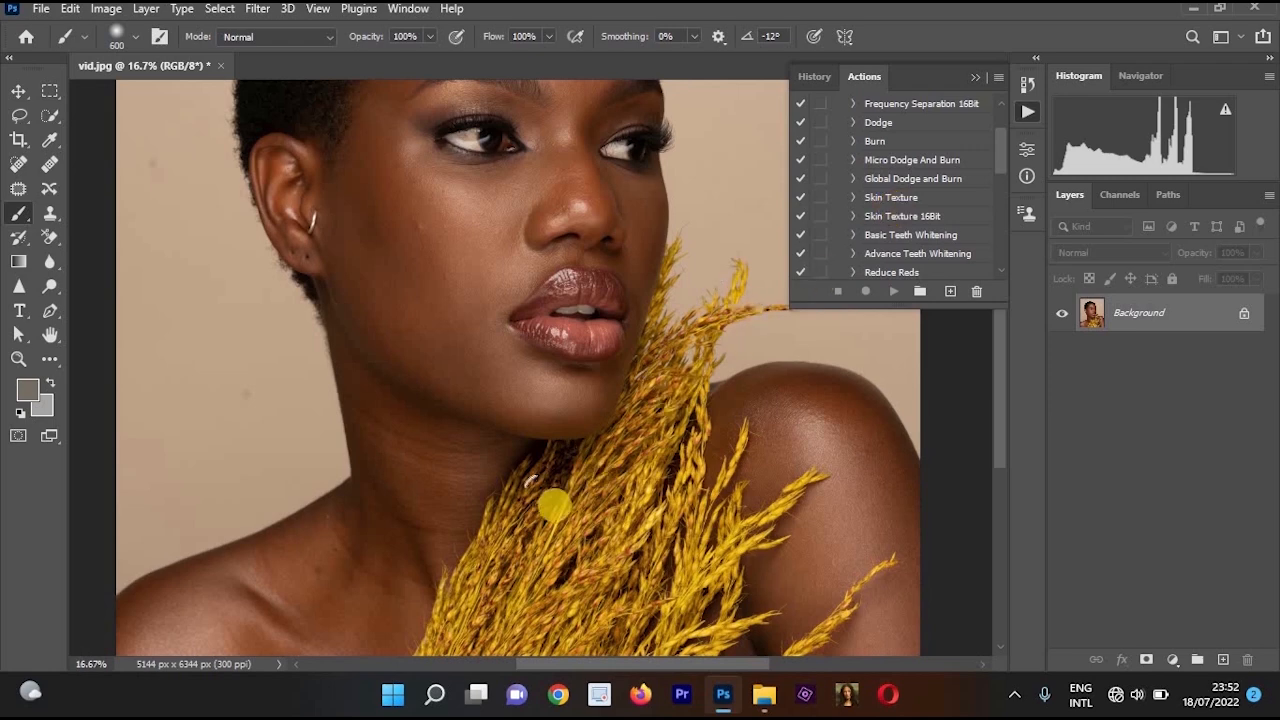
pyautogui.moveTo(588, 536); pyautogui.dragTo(622, 354)
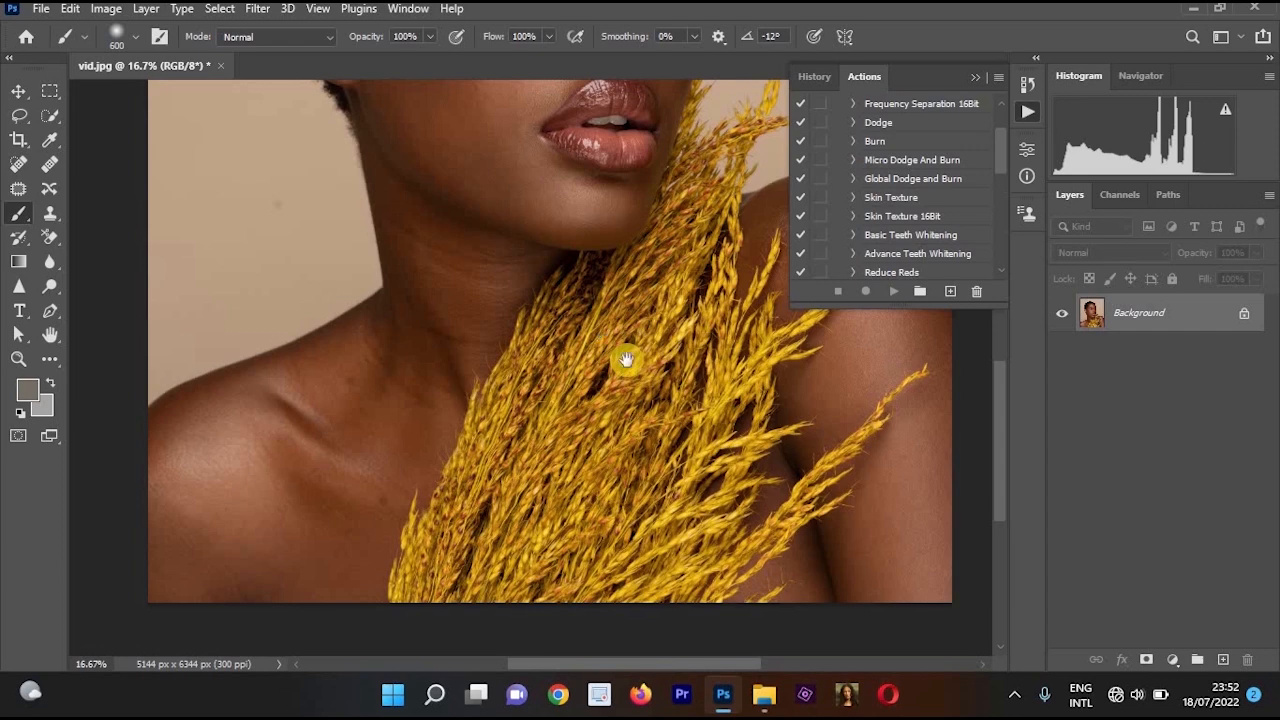
pyautogui.scroll(3, 618, 410)
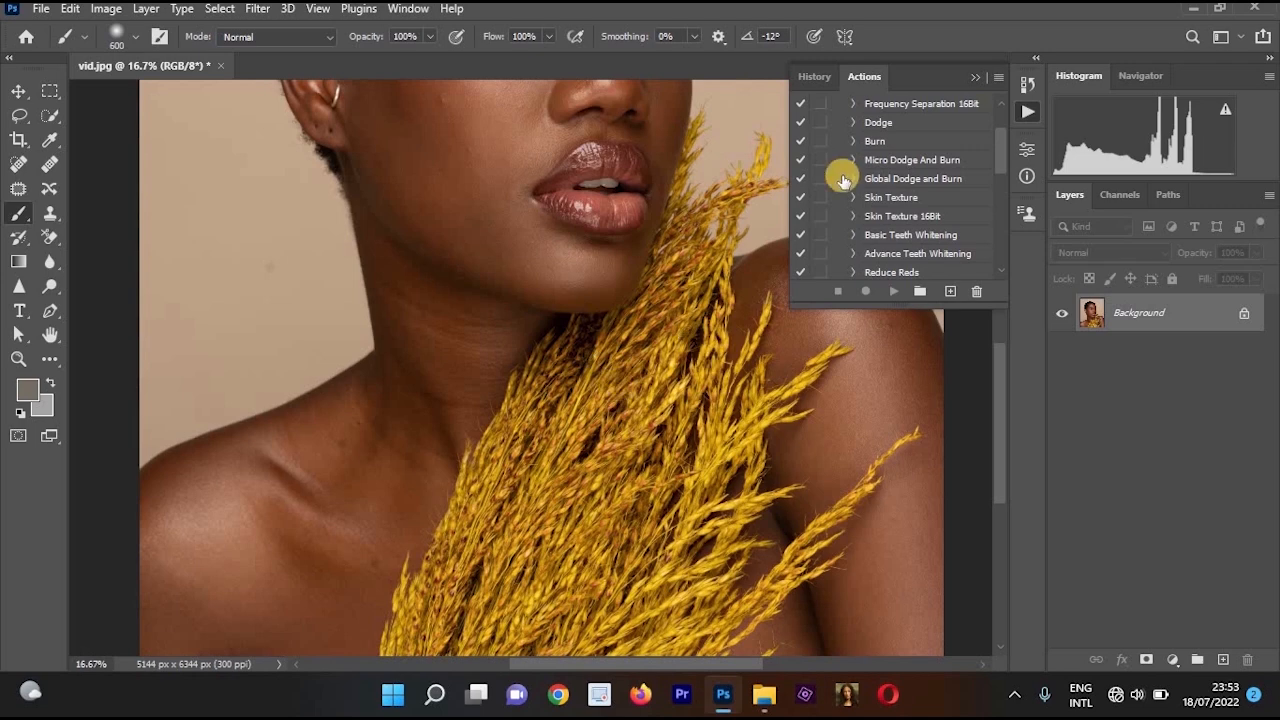
pyautogui.click(816, 77)
pyautogui.click(863, 77)
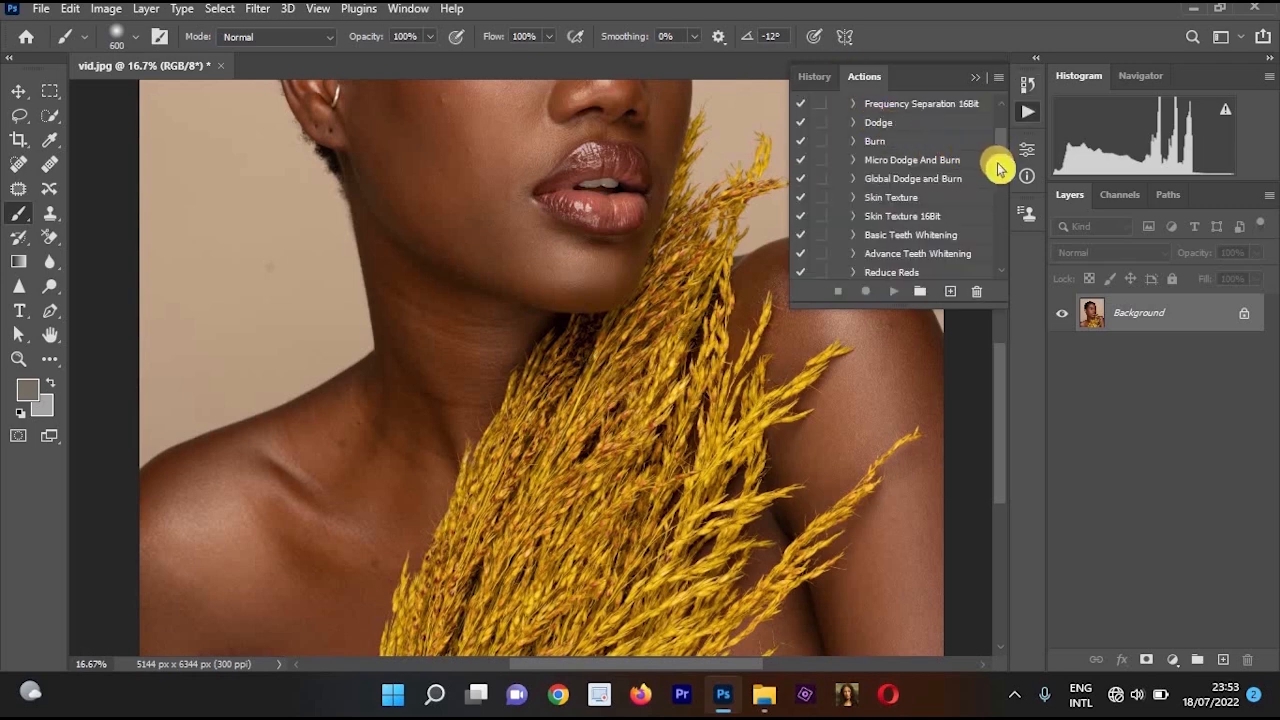
pyautogui.scroll(2, 960, 128)
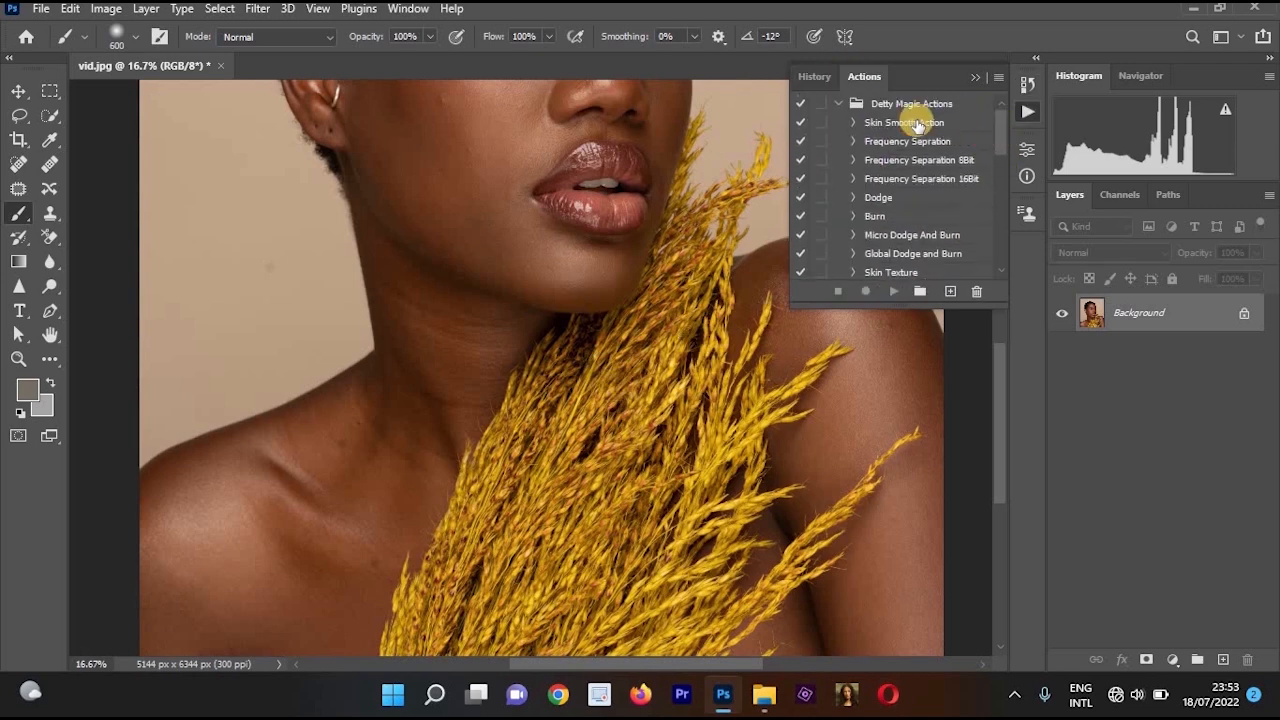
pyautogui.click(838, 104)
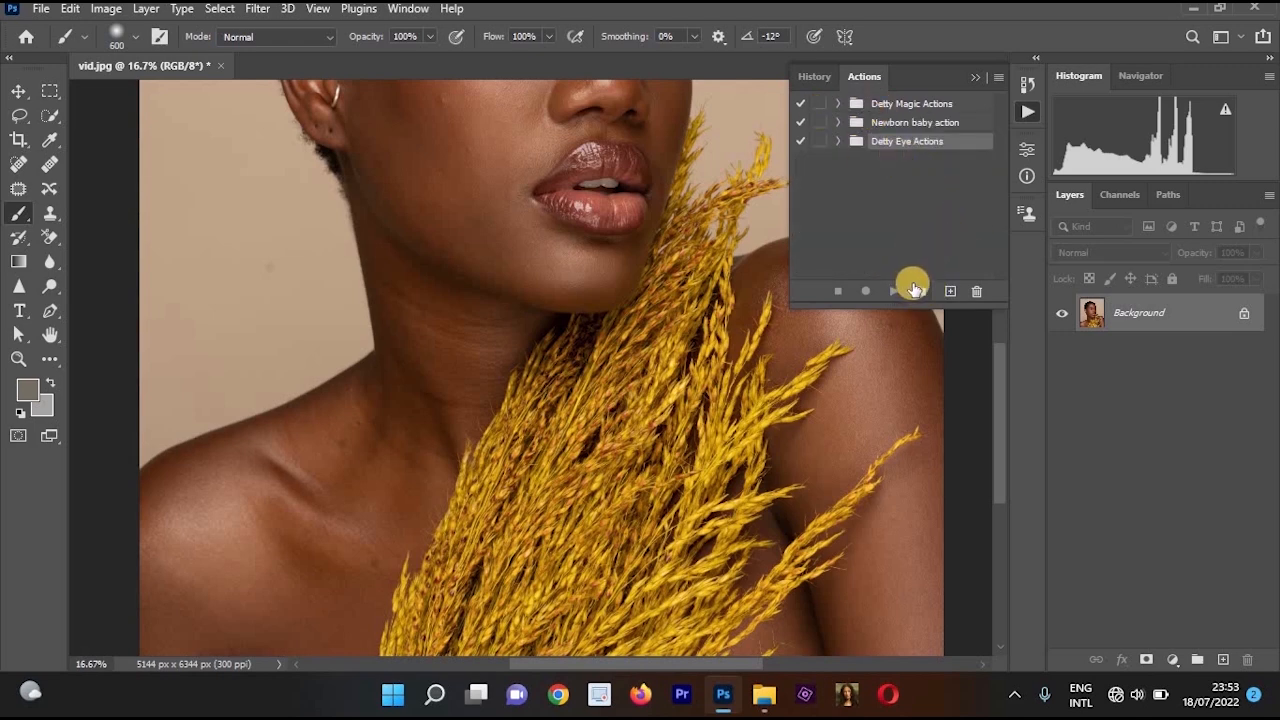
# - Create a new action set named ACTIONS
pyautogui.click(917, 290)
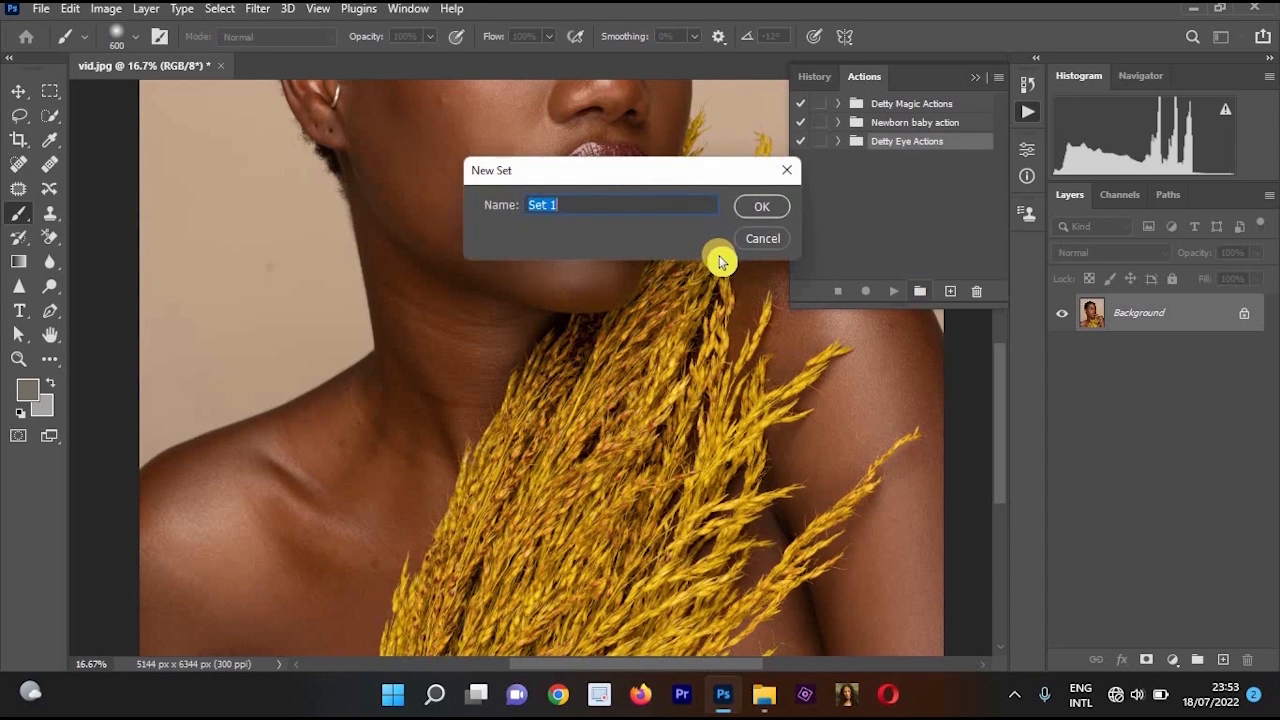
pyautogui.write('ACTIONS')
pyautogui.click(764, 216)
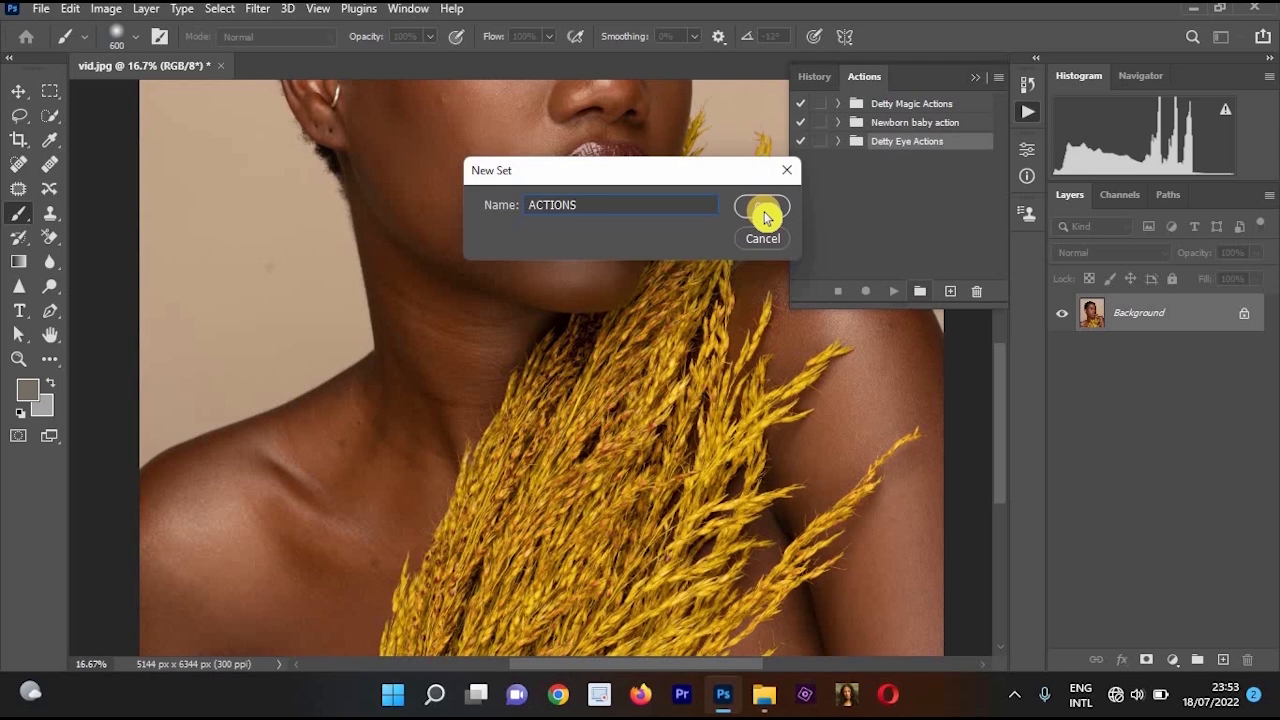
pyautogui.click(764, 216)
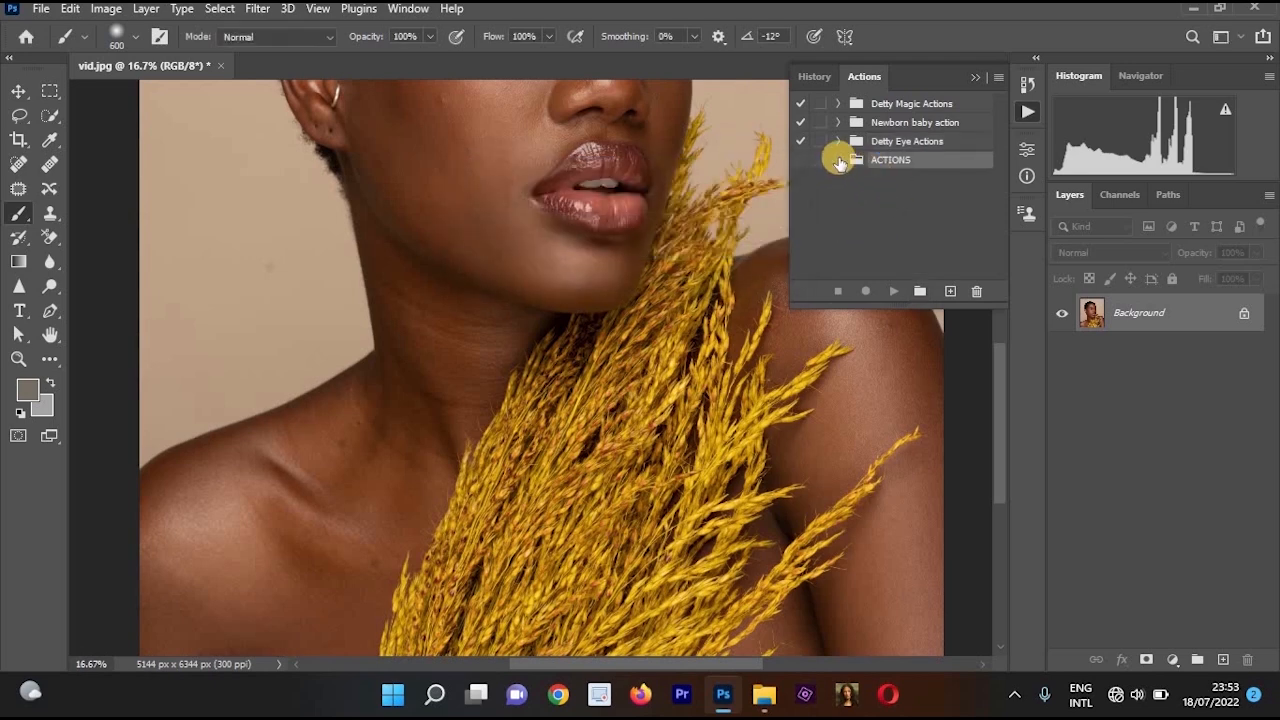
# - Create an action named Change FLOWER COLOR in the ACTIONS set and start recording it
pyautogui.click(950, 293)
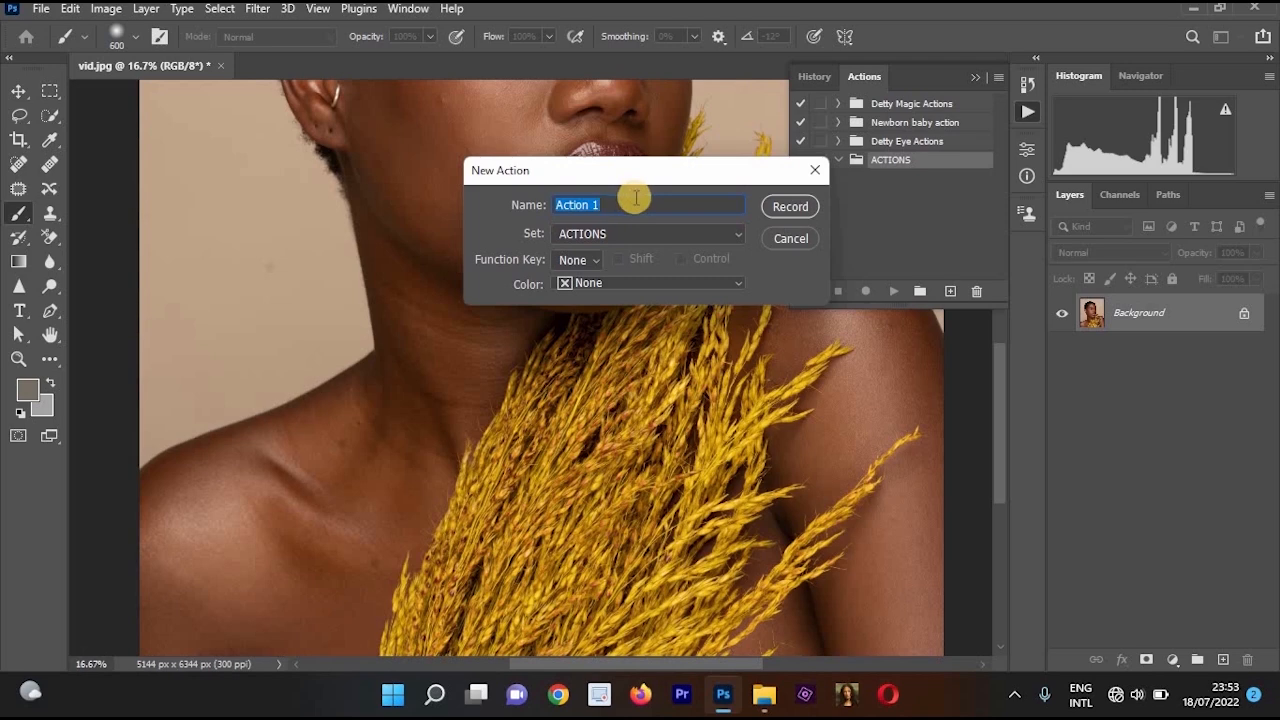
pyautogui.write('Change FLOWER COLOR')
pyautogui.click(777, 207)
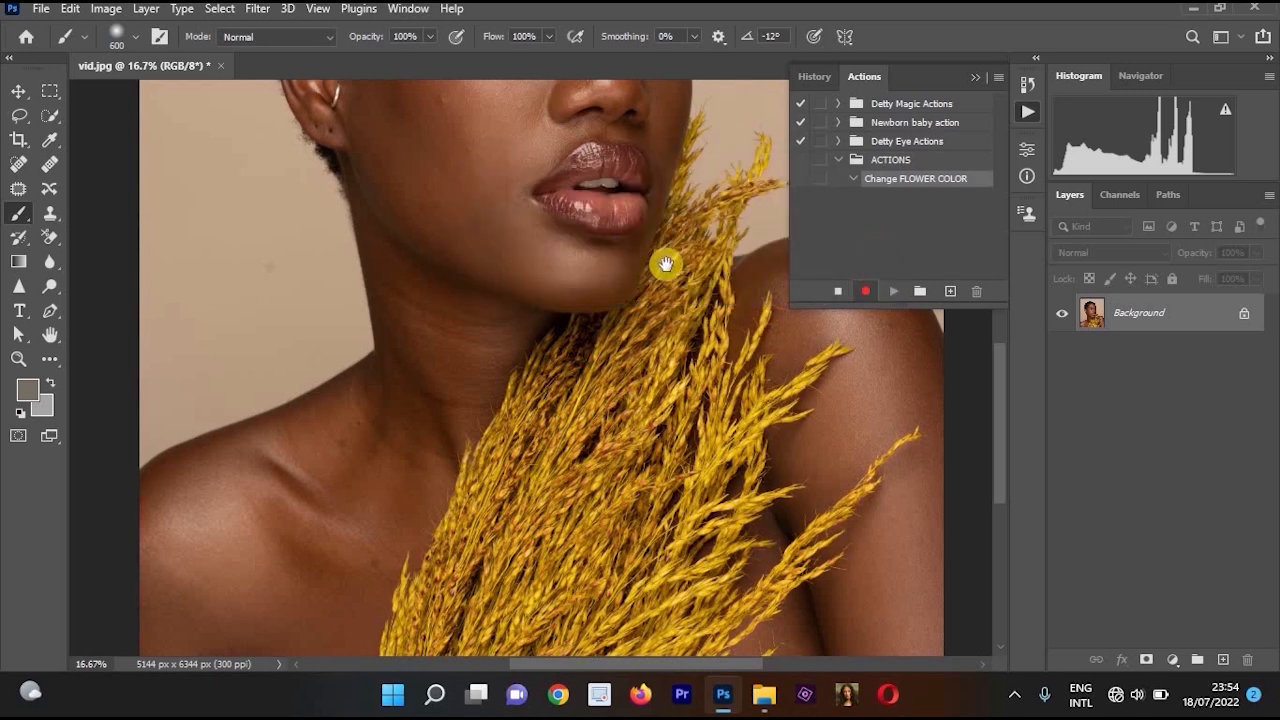
pyautogui.scroll(5, 654, 297)
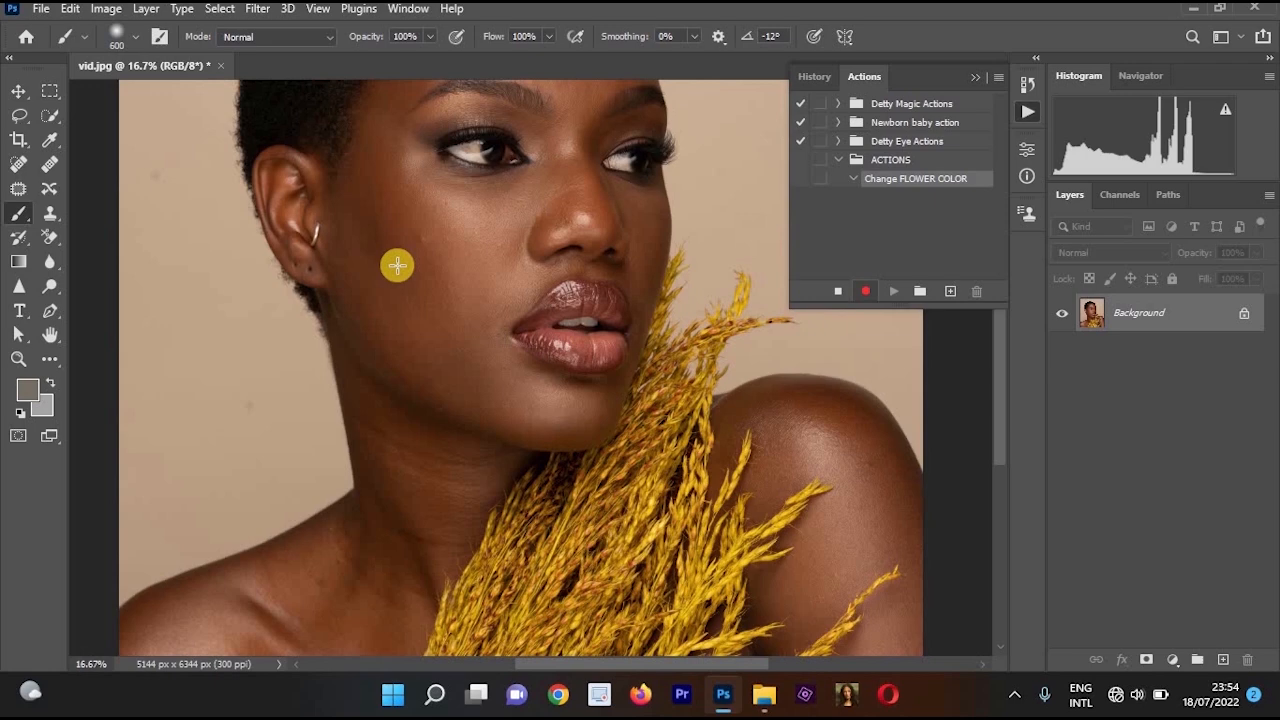
# - Stop recording the action and try outlining a small area of the cheek with the Patch tool, then clear the selection
pyautogui.click(838, 291)
pyautogui.click(17, 190)
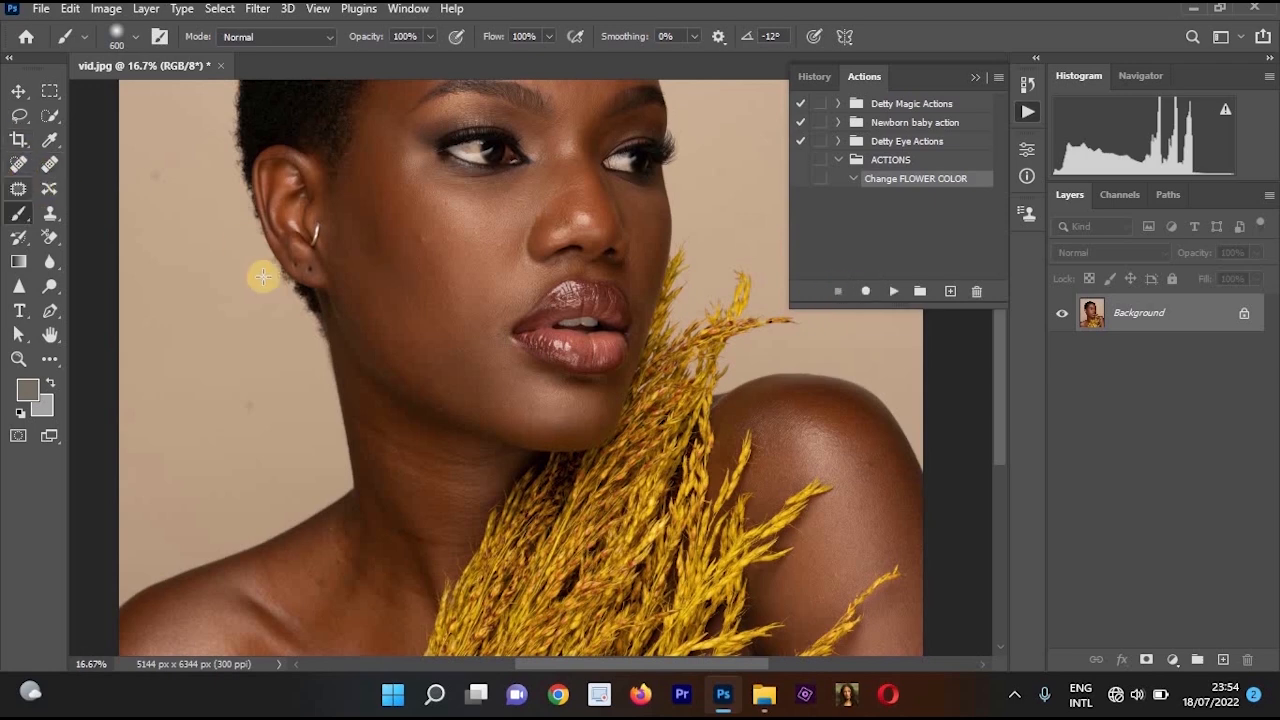
pyautogui.keyDown('ctrl'); pyautogui.click(430, 244); pyautogui.keyUp('ctrl')
pyautogui.moveTo(400, 260)
pyautogui.mouseDown()
pyautogui.moveTo(429, 243)
pyautogui.moveTo(437, 254)
pyautogui.moveTo(418, 268)
pyautogui.moveTo(482, 227)
pyautogui.mouseUp()
pyautogui.keyDown('ctrl'); pyautogui.click(482, 227); pyautogui.keyUp('ctrl')
pyautogui.click(18, 164)
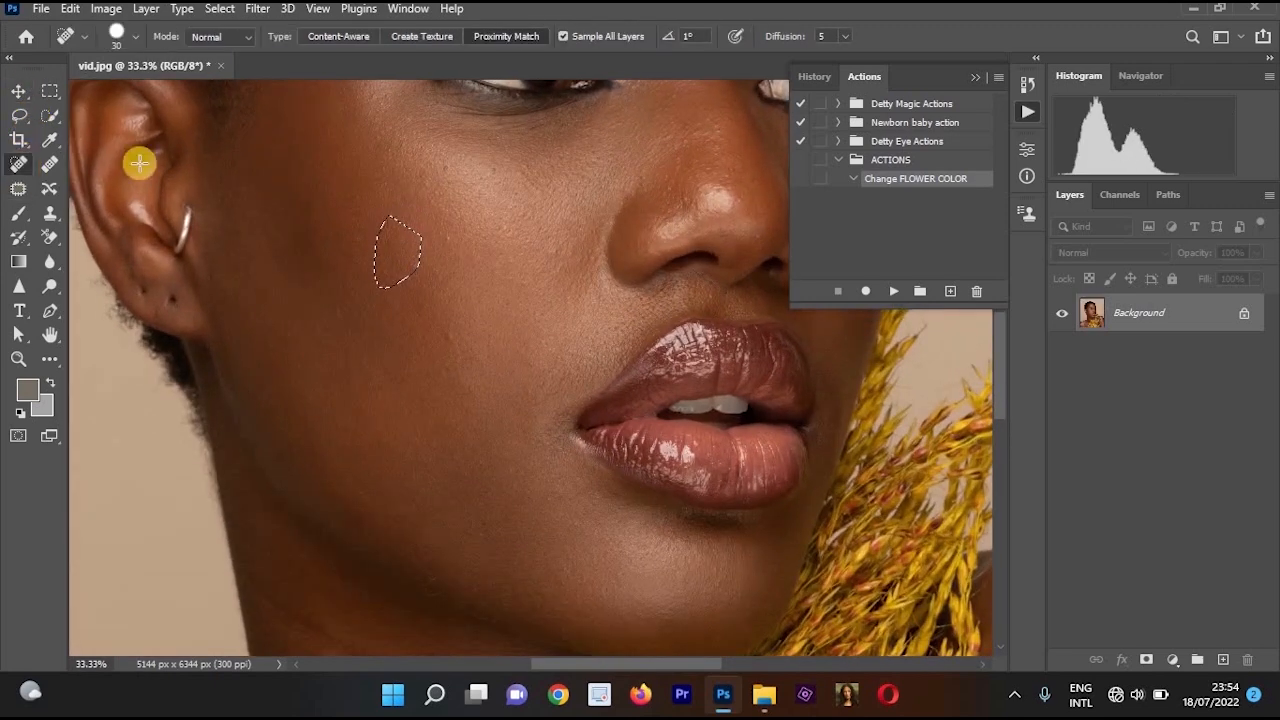
pyautogui.click(20, 114)
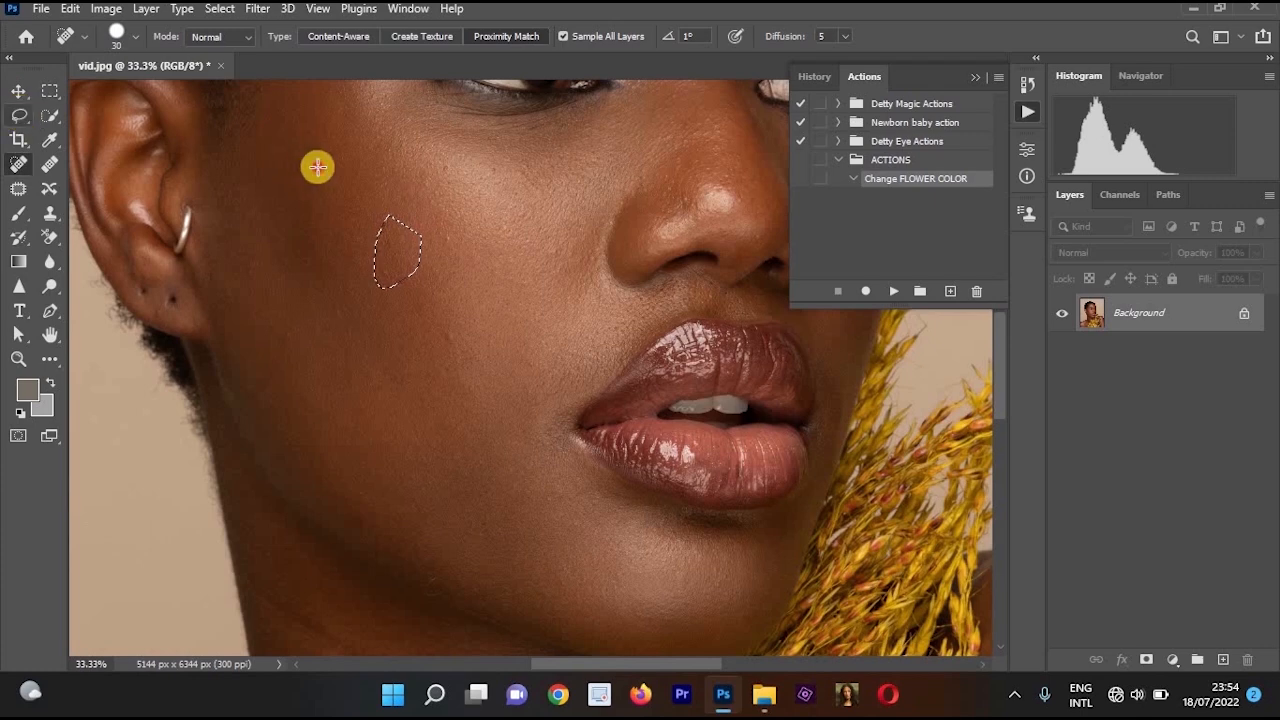
pyautogui.hotkey('ctrl', 'd')
# - Resume recording the Change FLOWER COLOR action and duplicate the Background layer
pyautogui.moveTo(598, 298); pyautogui.dragTo(591, 323)
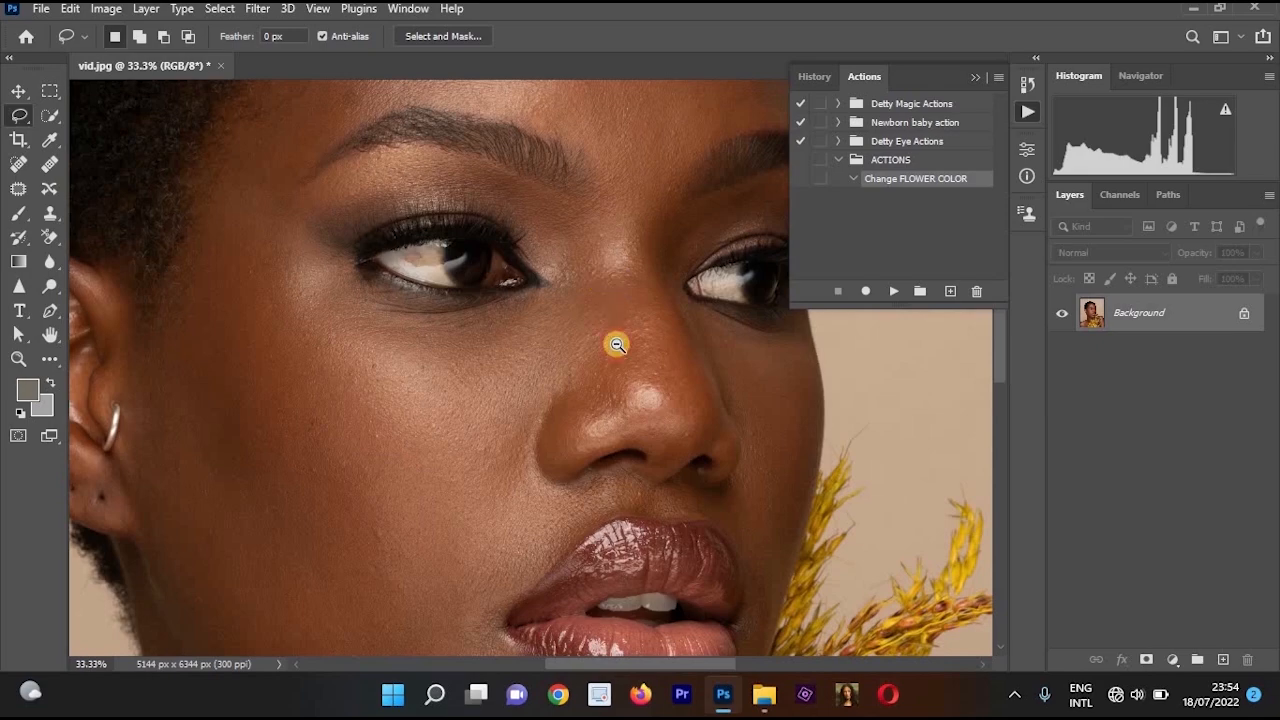
pyautogui.scroll(-1, 606, 332)
pyautogui.moveTo(461, 349); pyautogui.dragTo(443, 290)
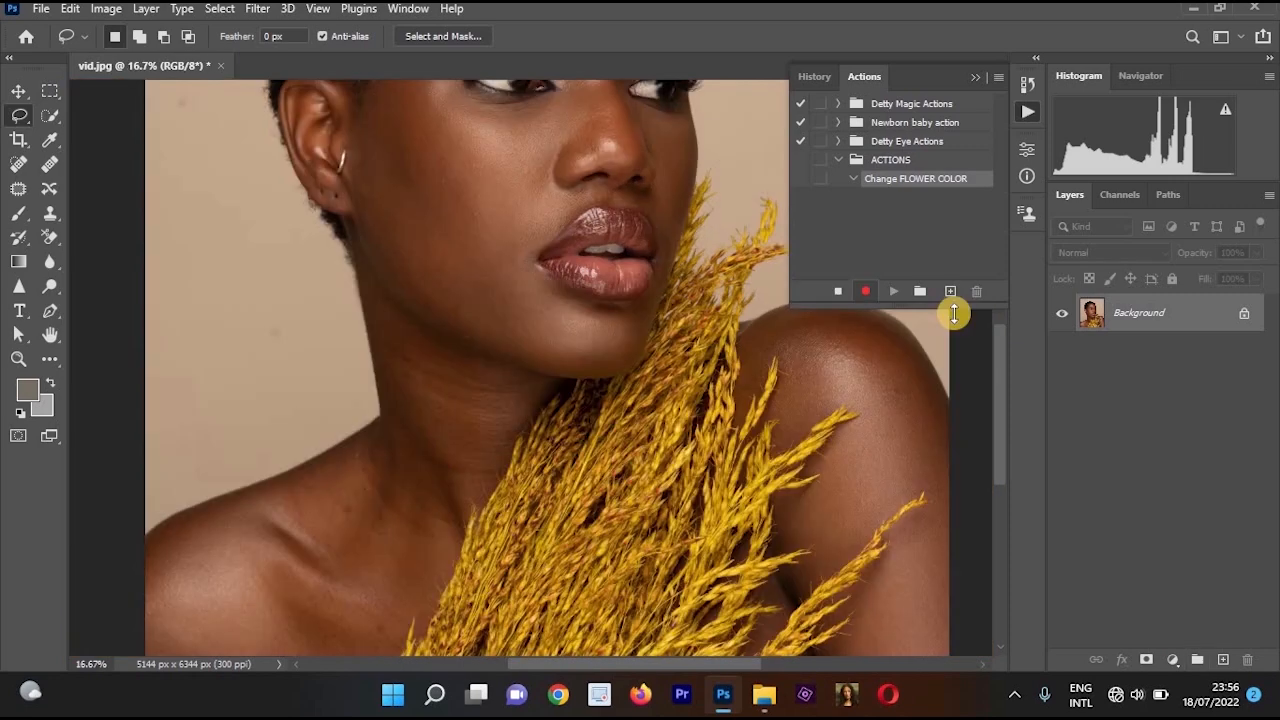
pyautogui.hotkey('ctrl', 'j')
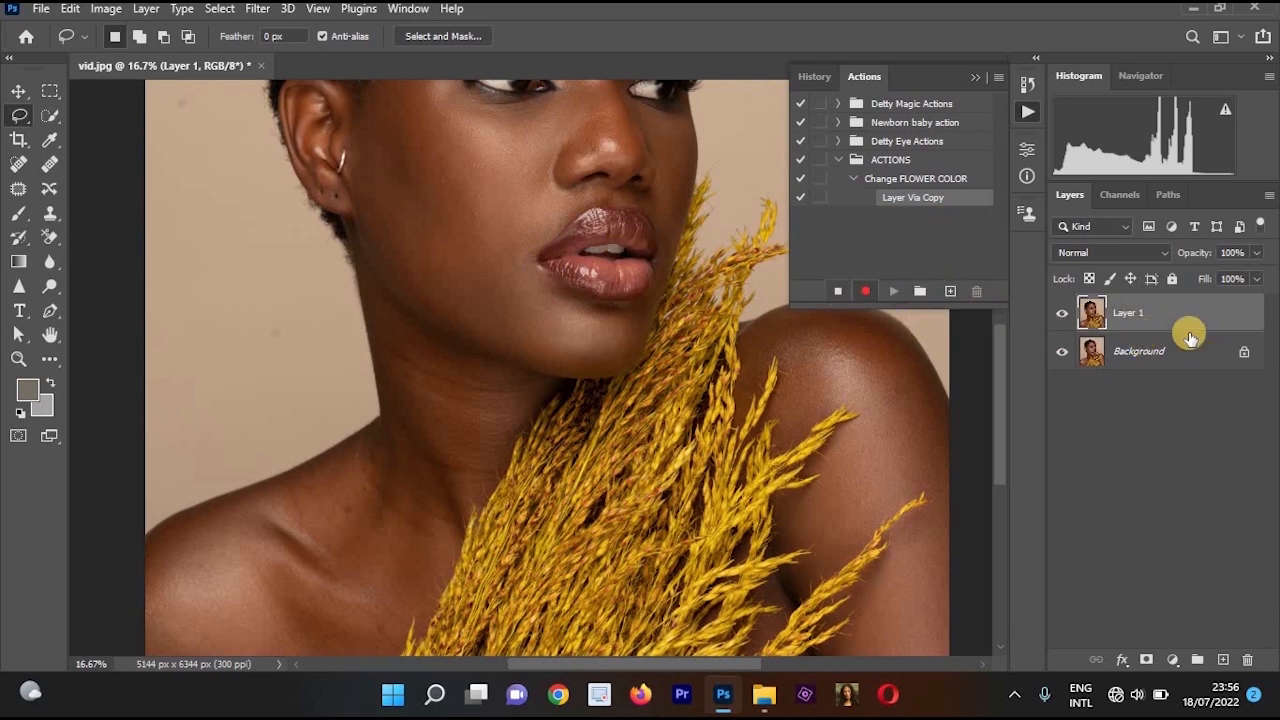
pyautogui.doubleClick(1129, 315)
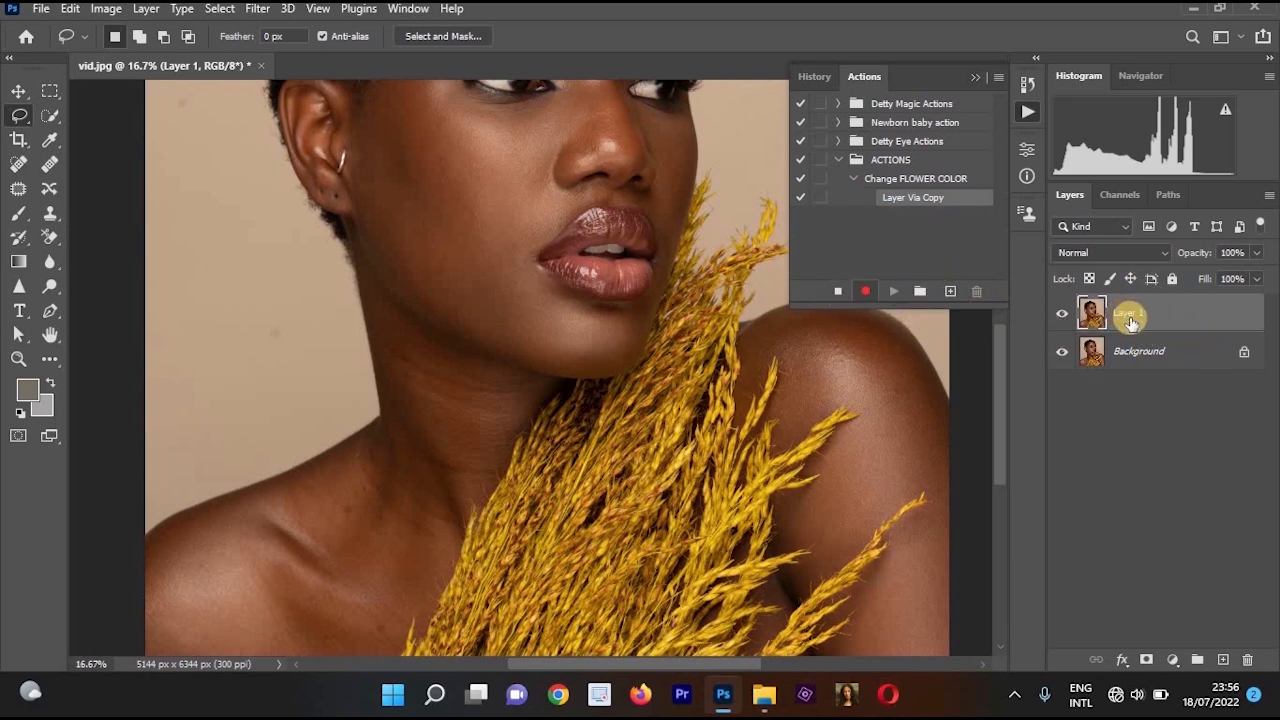
pyautogui.click(590, 370)
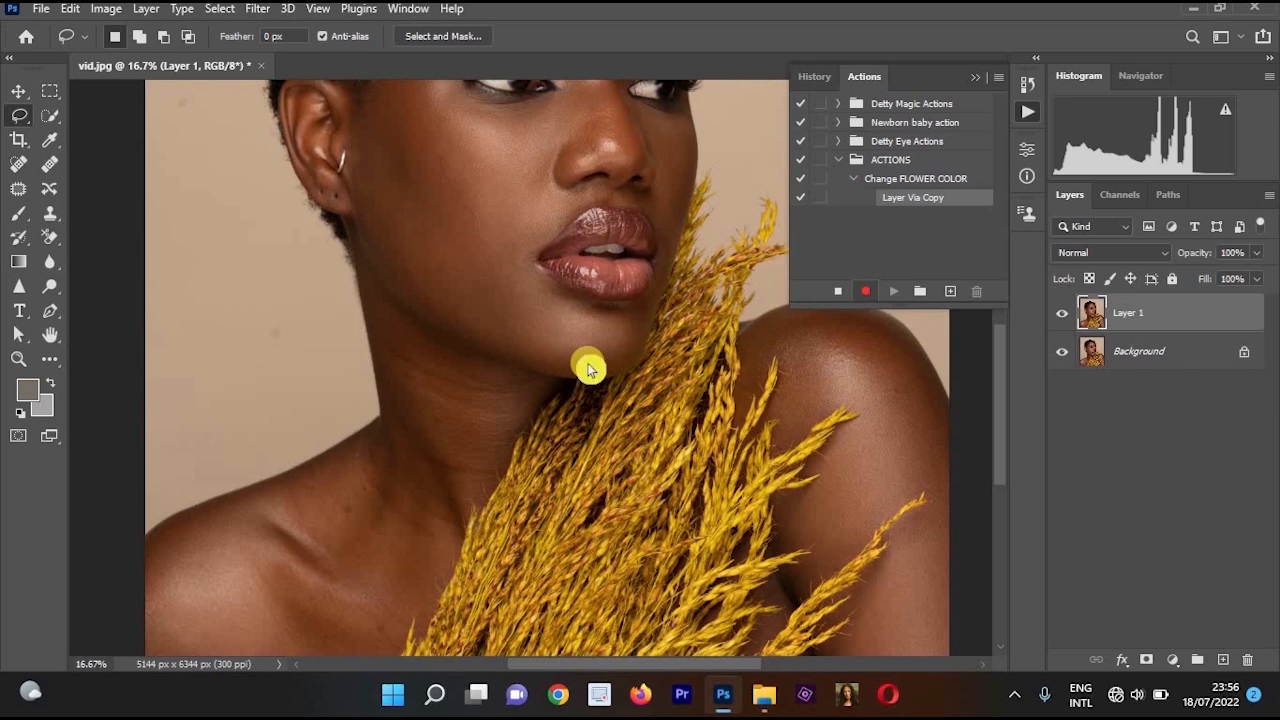
# - Open the Camera Raw filter on Layer 1 and set the Yellows saturation to -100 and luminance to +45
pyautogui.hotkey('ctrl', 'shift', 'a')
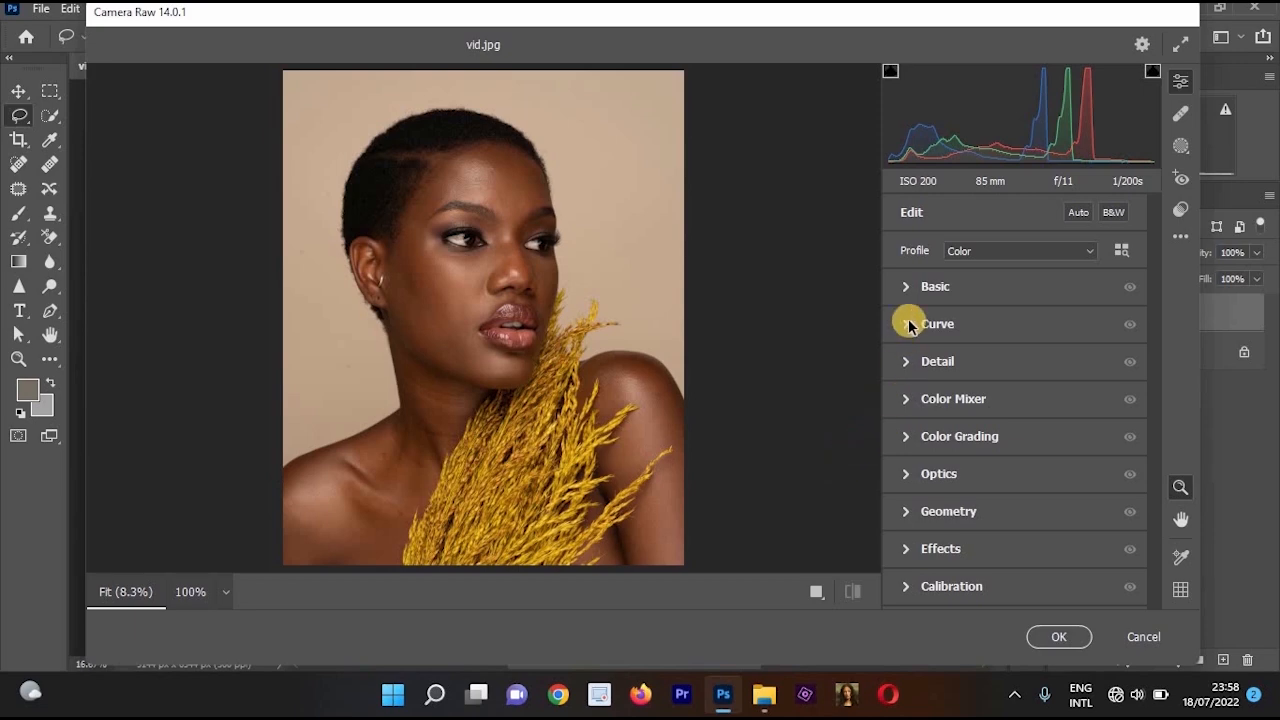
pyautogui.click(917, 410)
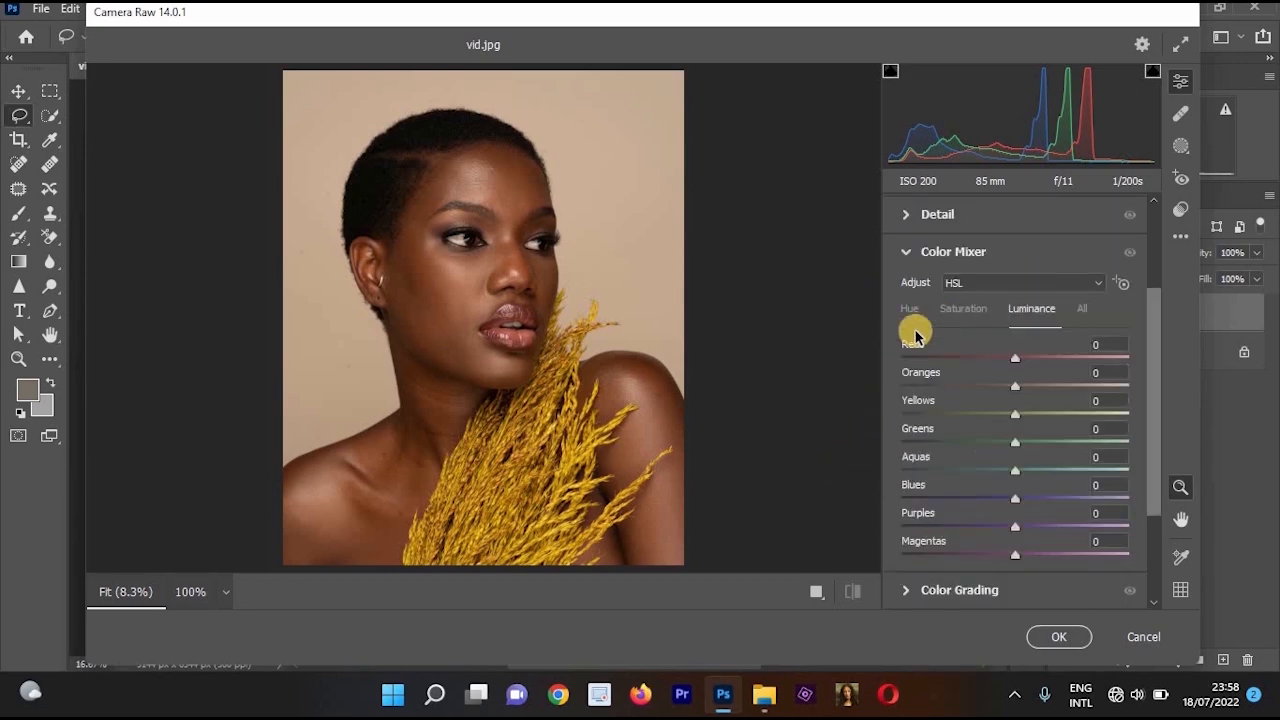
pyautogui.click(957, 312)
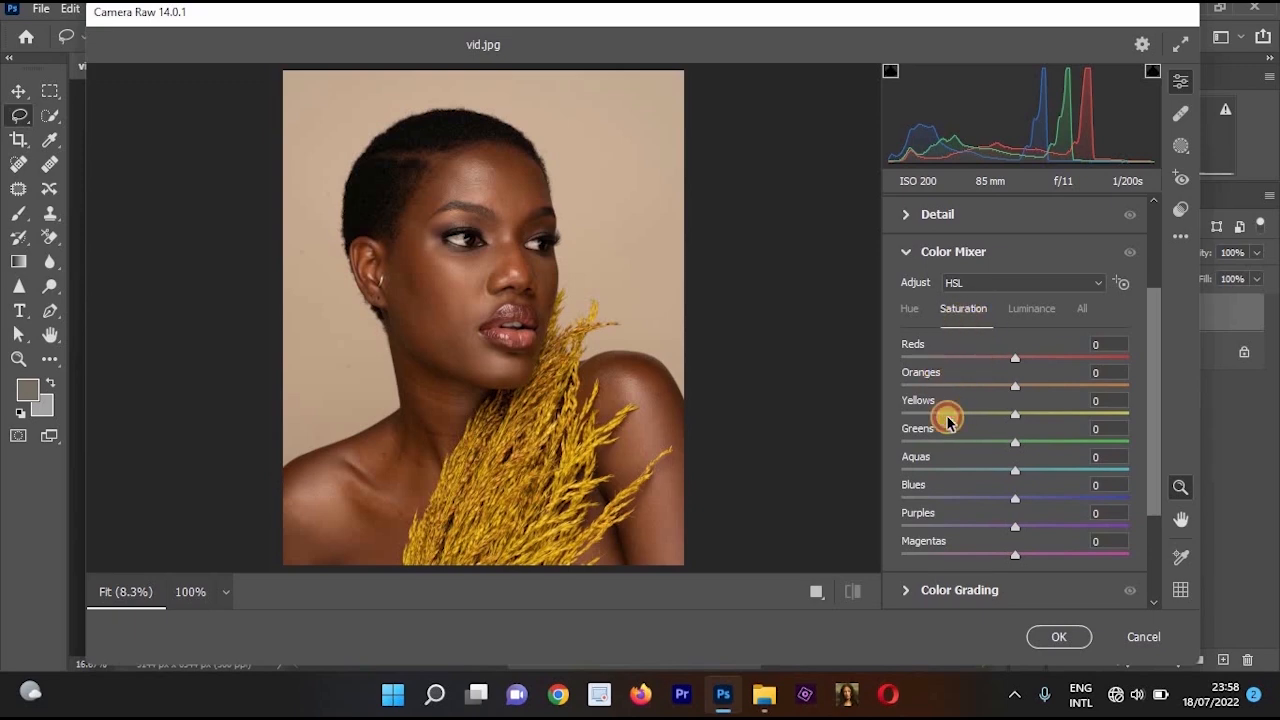
pyautogui.moveTo(946, 414); pyautogui.dragTo(889, 420)
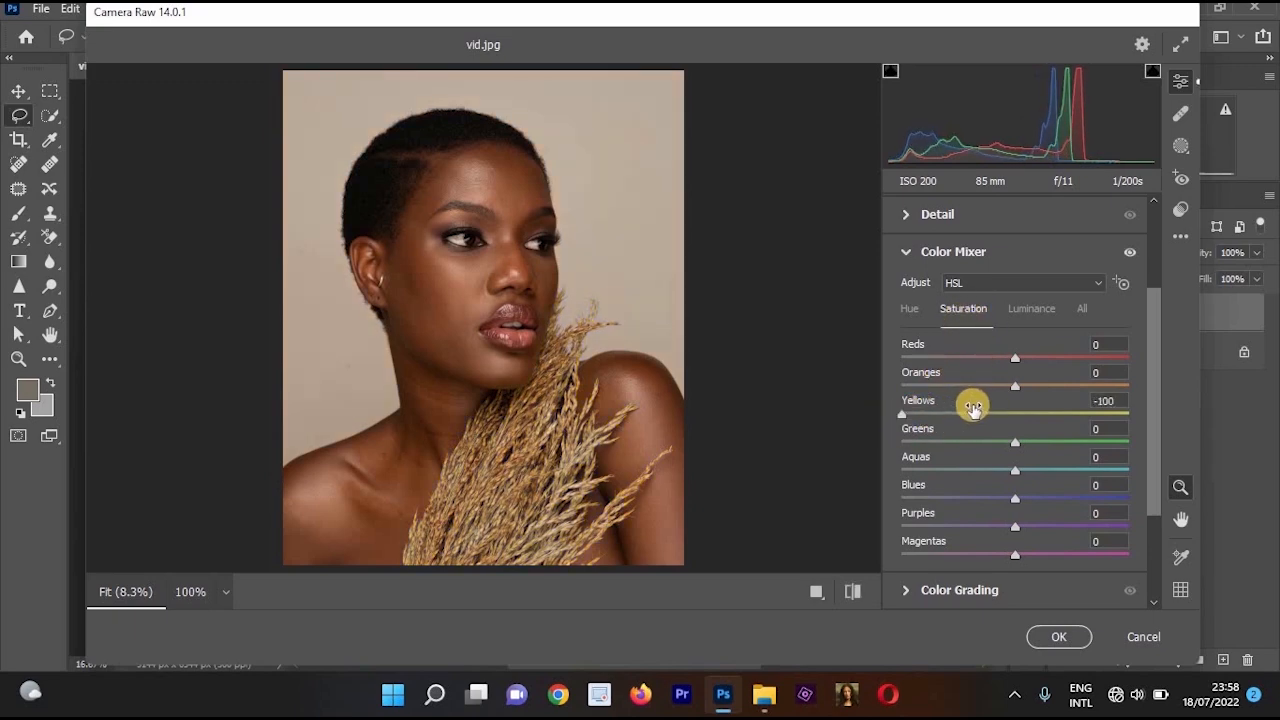
pyautogui.click(1014, 312)
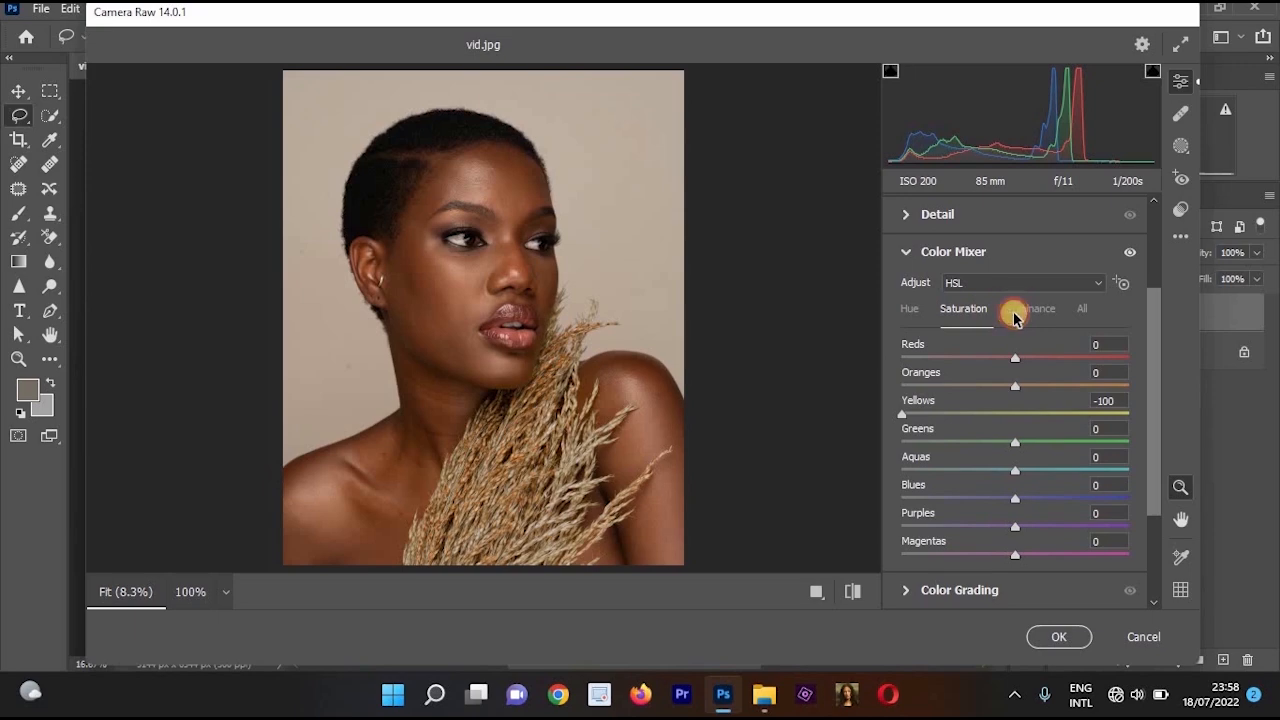
pyautogui.click(1067, 418)
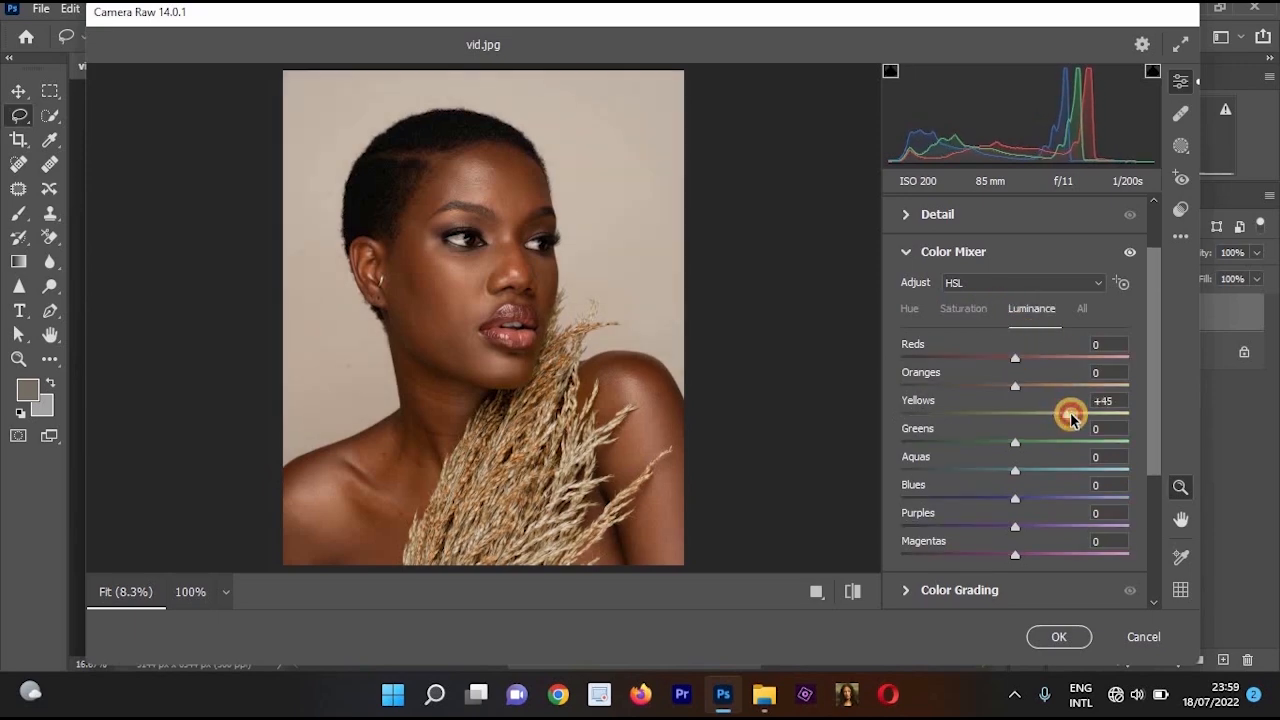
# - Set the Basic temperature to -10, tint to +3 and saturation to -5, and apply the Camera Raw filter
pyautogui.click(903, 262)
pyautogui.click(898, 283)
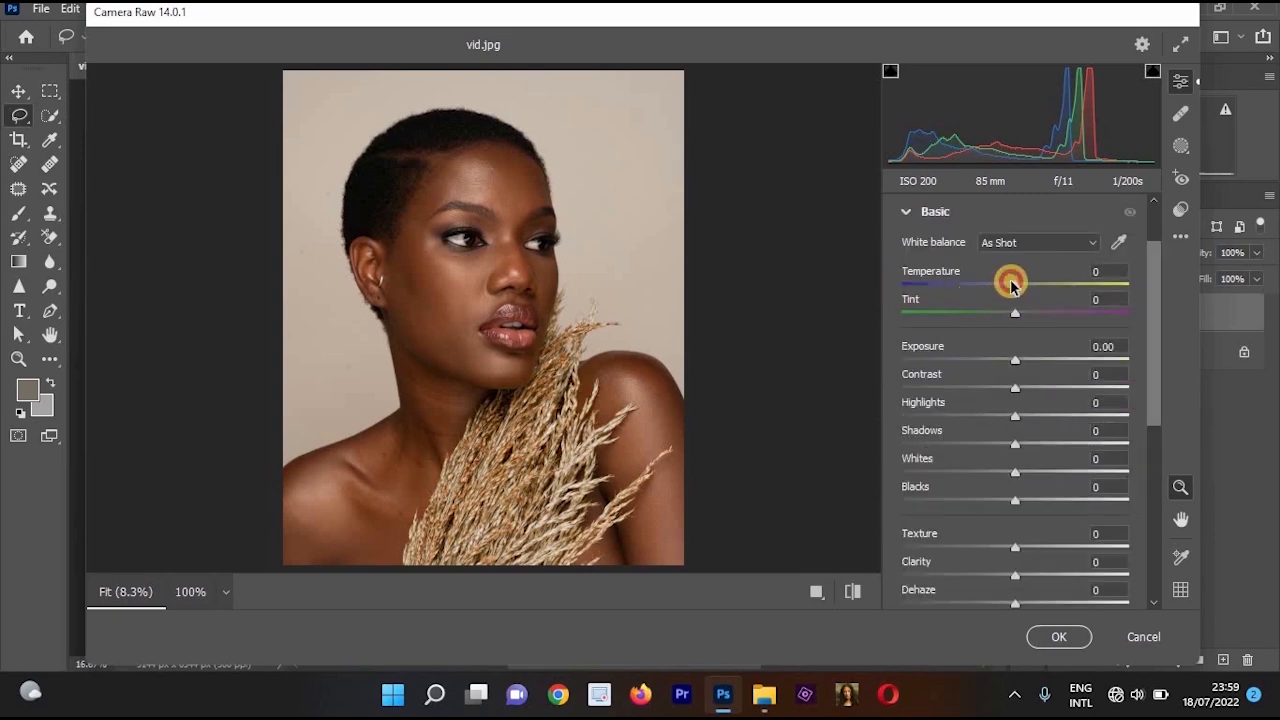
pyautogui.moveTo(1005, 287); pyautogui.dragTo(997, 282)
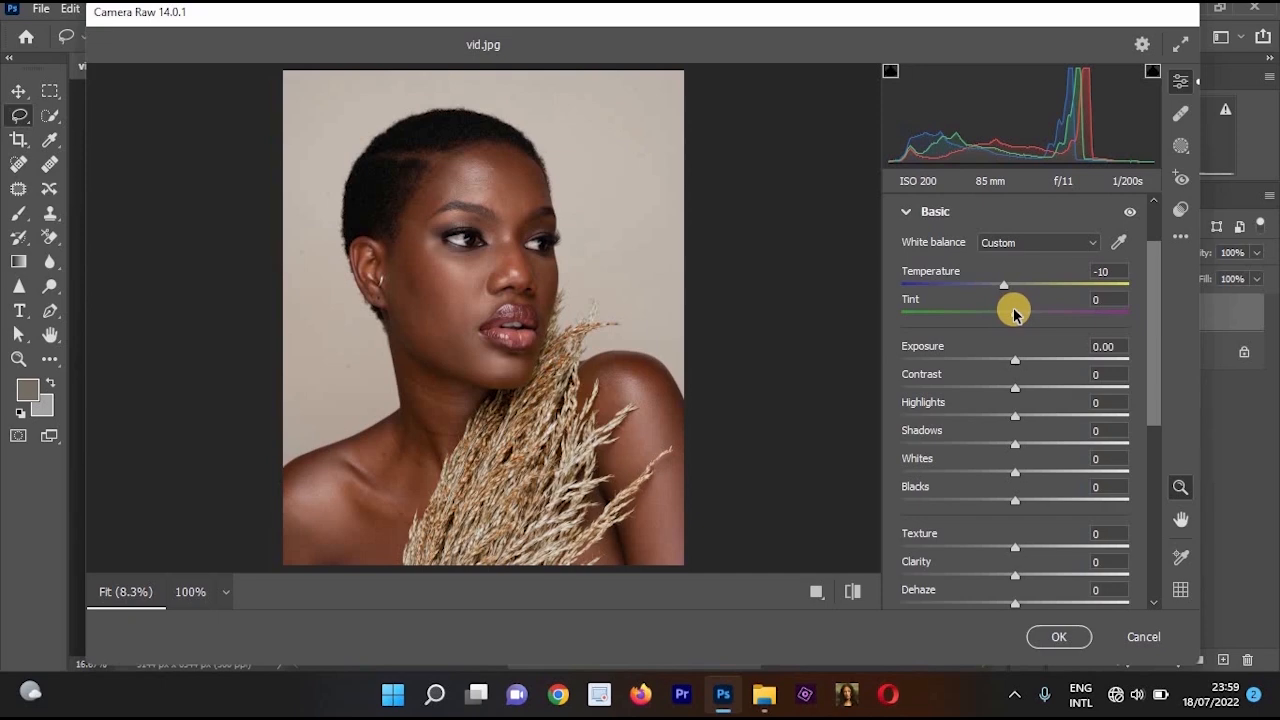
pyautogui.moveTo(1012, 314)
pyautogui.mouseDown()
pyautogui.moveTo(1028, 334)
pyautogui.moveTo(1016, 330)
pyautogui.mouseUp()
pyautogui.scroll(-2, 1000, 440)
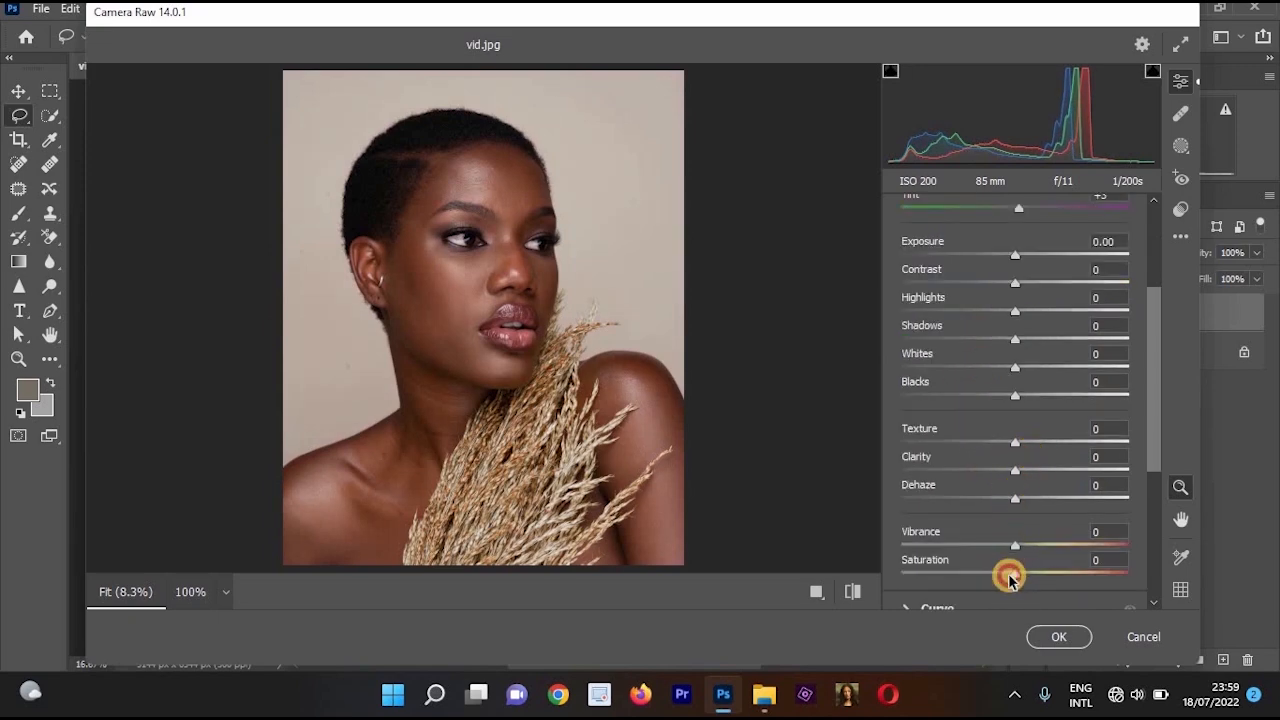
pyautogui.moveTo(1009, 578); pyautogui.dragTo(1006, 578)
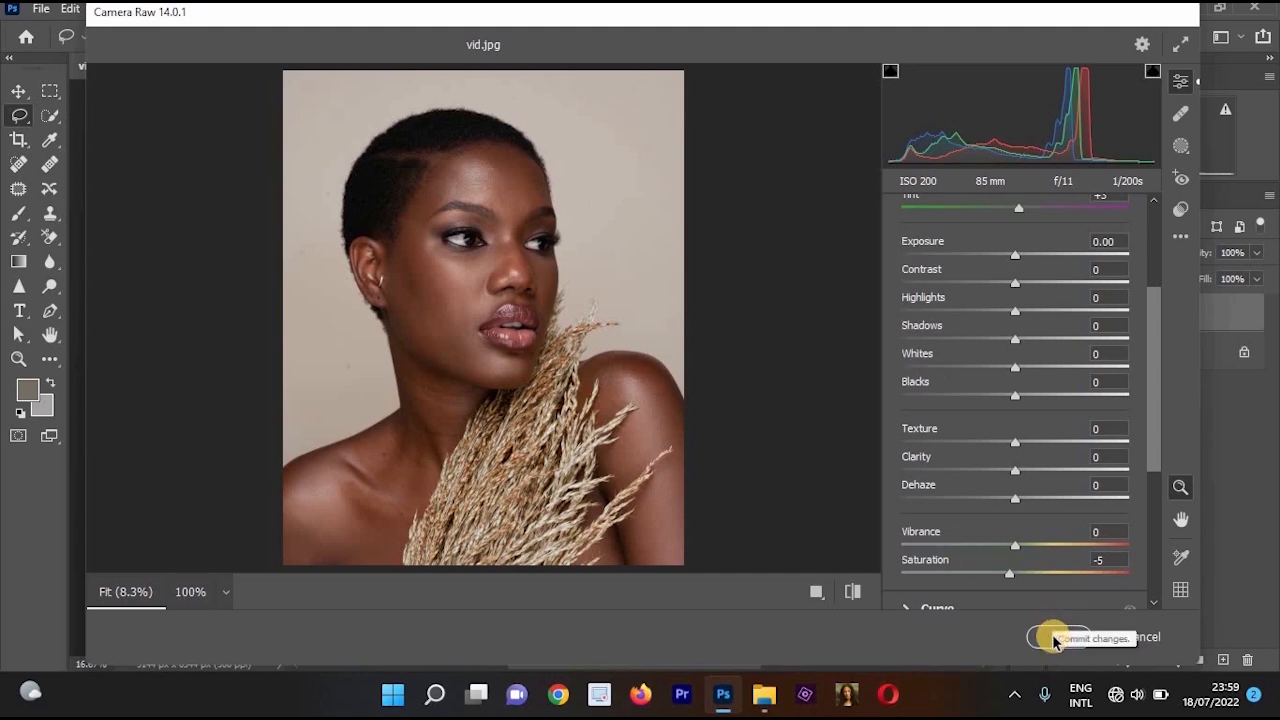
pyautogui.click(1052, 637)
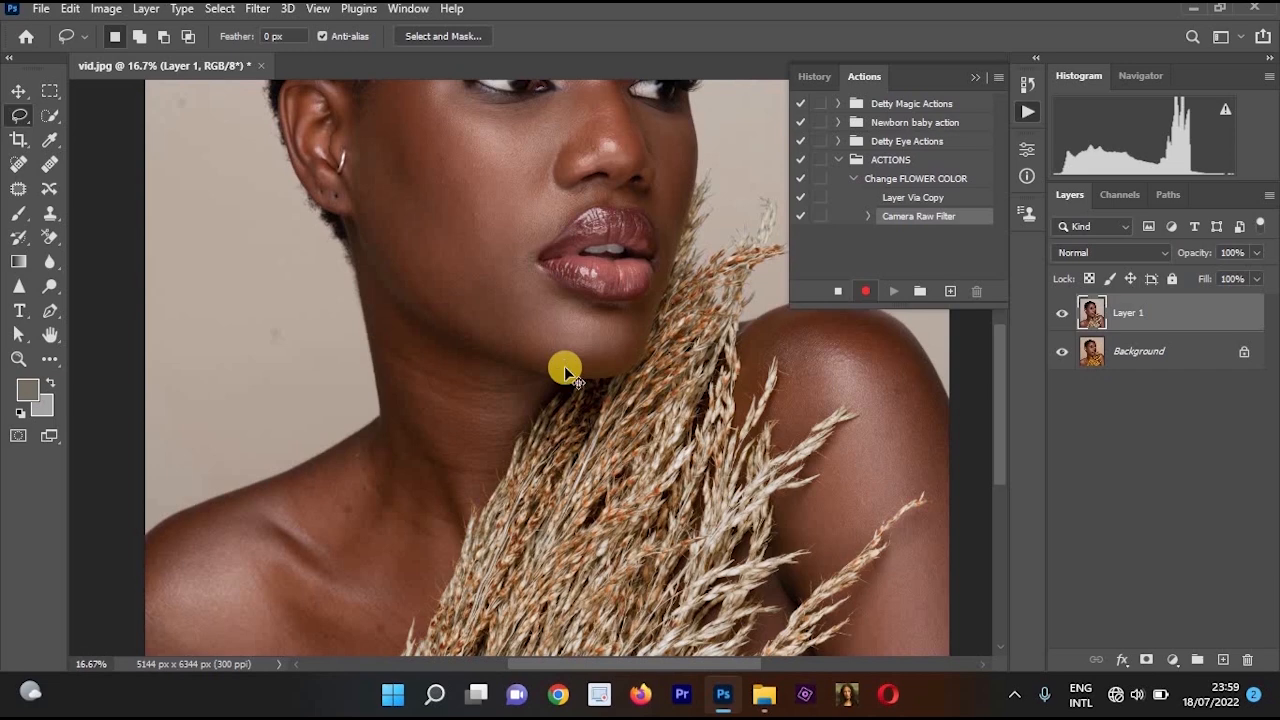
# - Open the Camera Raw filter again on Layer 1
pyautogui.hotkey('ctrl', 'shift', 'a')
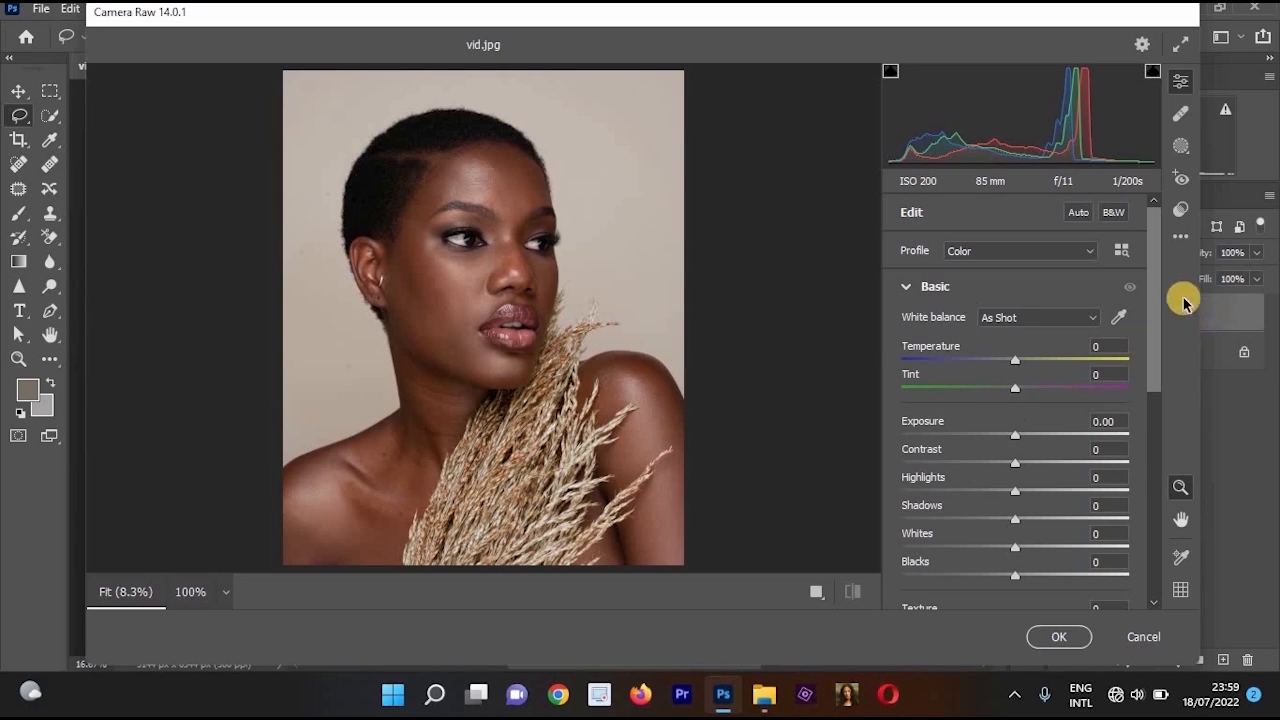
# - Try applying the previous Camera Raw settings to the image, and undo them
pyautogui.click(1179, 240)
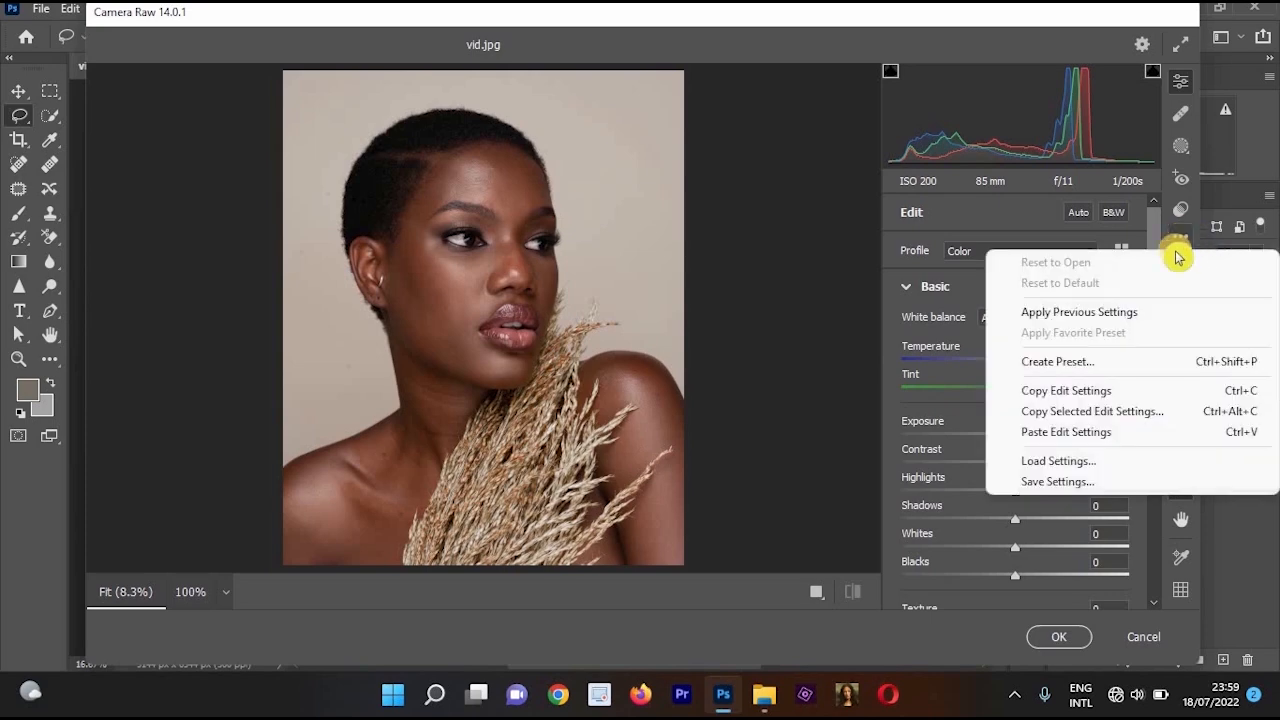
pyautogui.click(1095, 313)
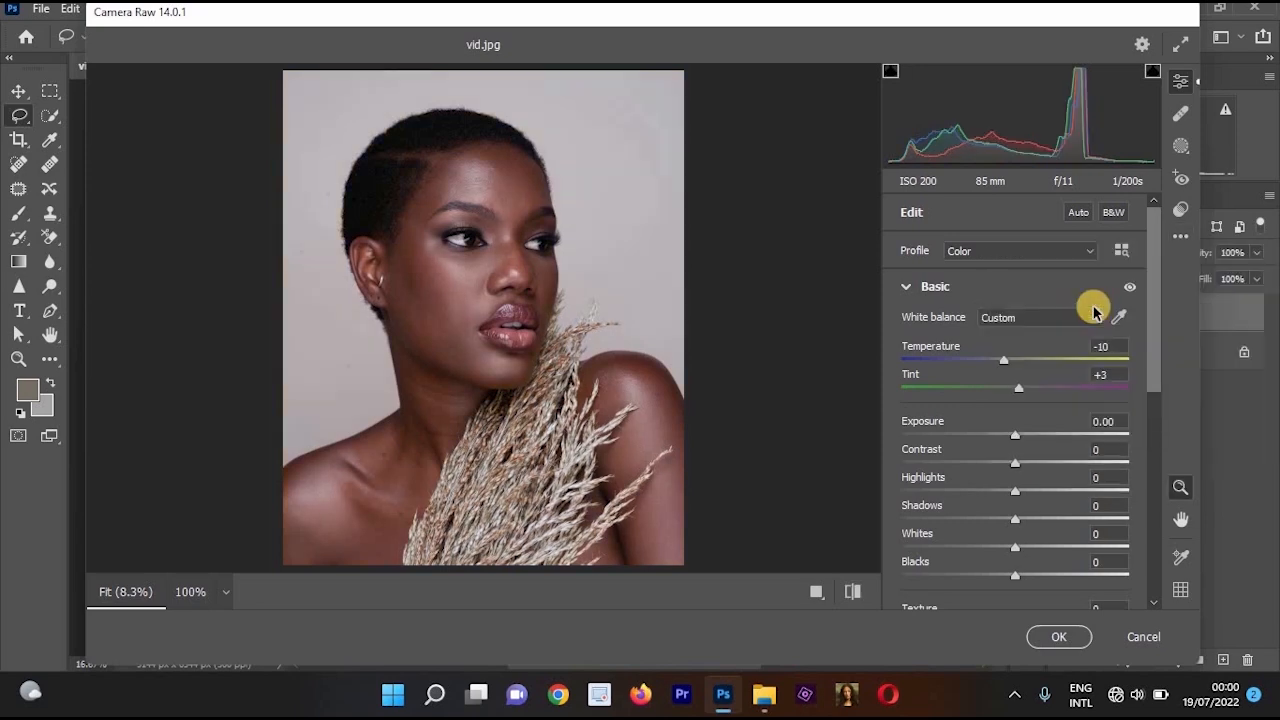
pyautogui.hotkey('ctrl', 'z')
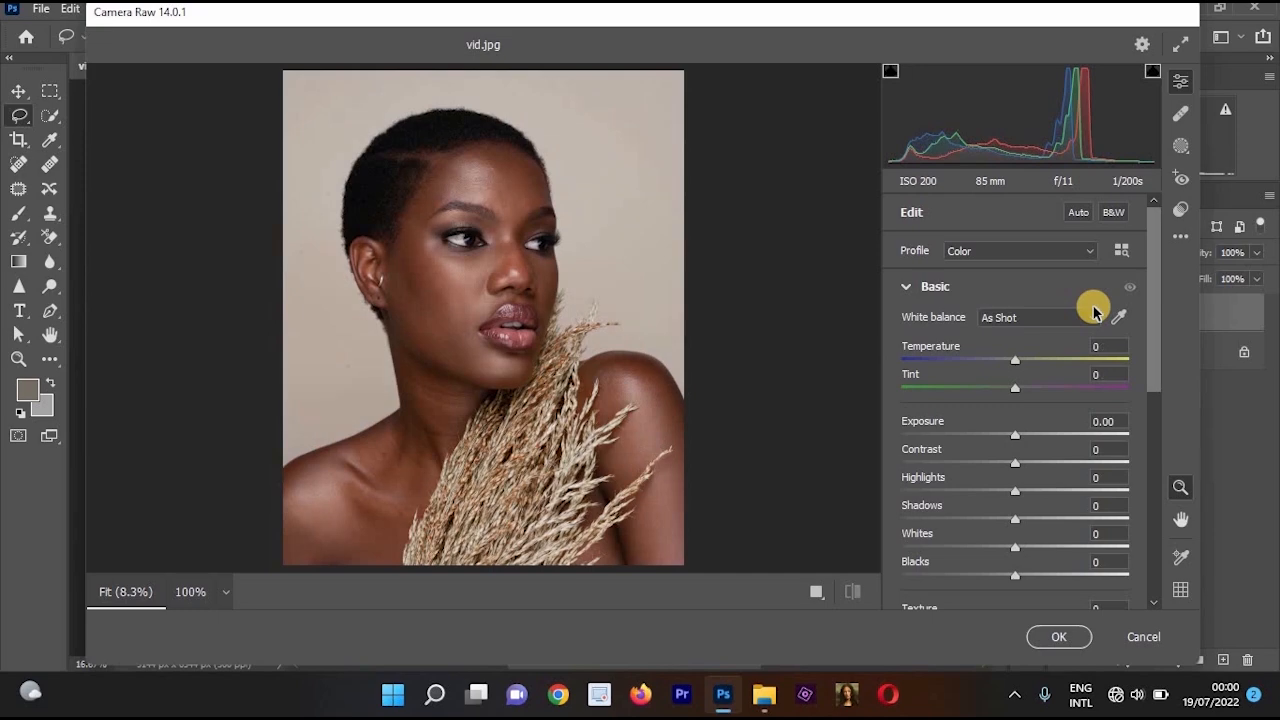
# - Set the Basic saturation to -6 for the second Camera Raw pass and collapse the Basic settings
pyautogui.scroll(-5, 1066, 348)
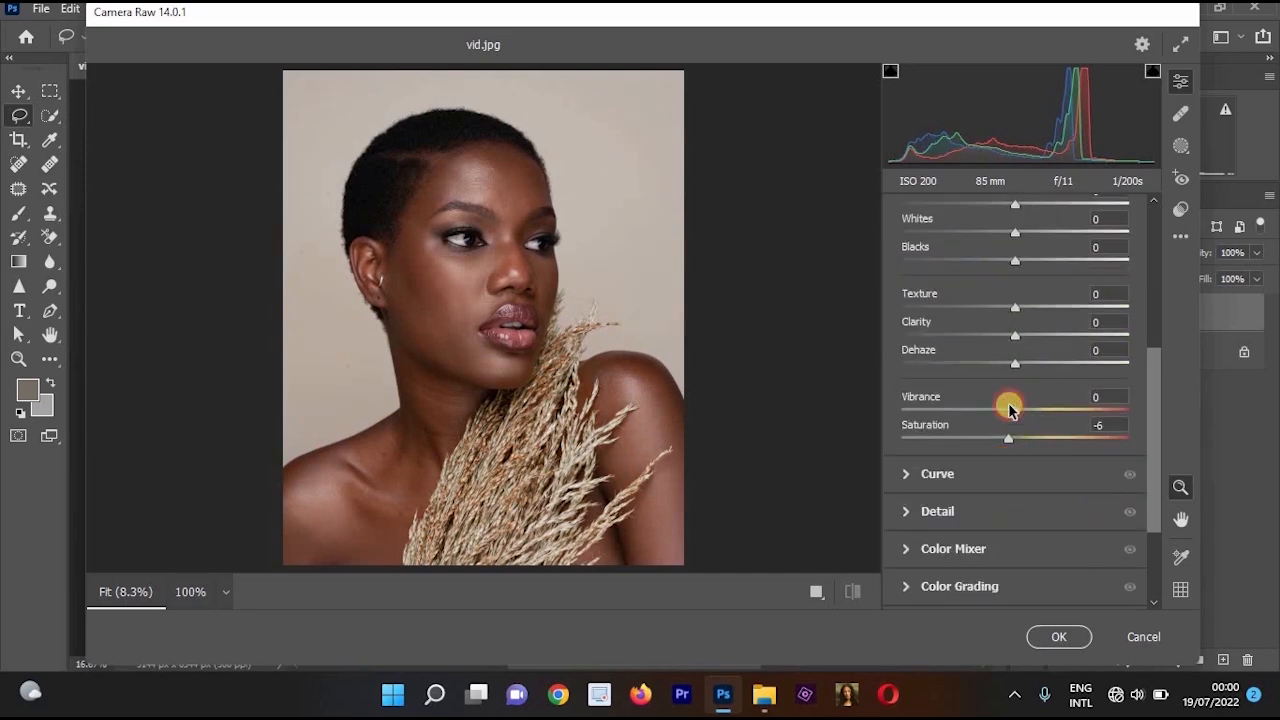
pyautogui.scroll(4, 1020, 400)
pyautogui.scroll(2, 980, 380)
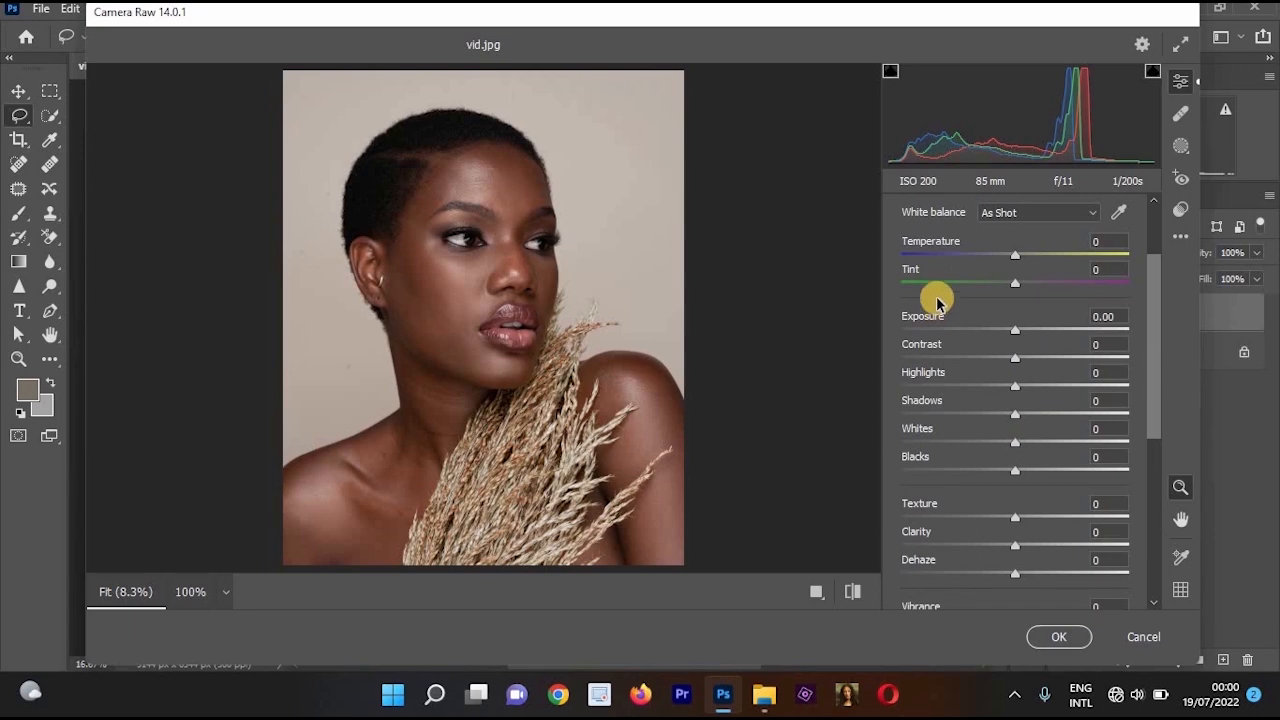
pyautogui.scroll(2, 930, 300)
pyautogui.click(912, 290)
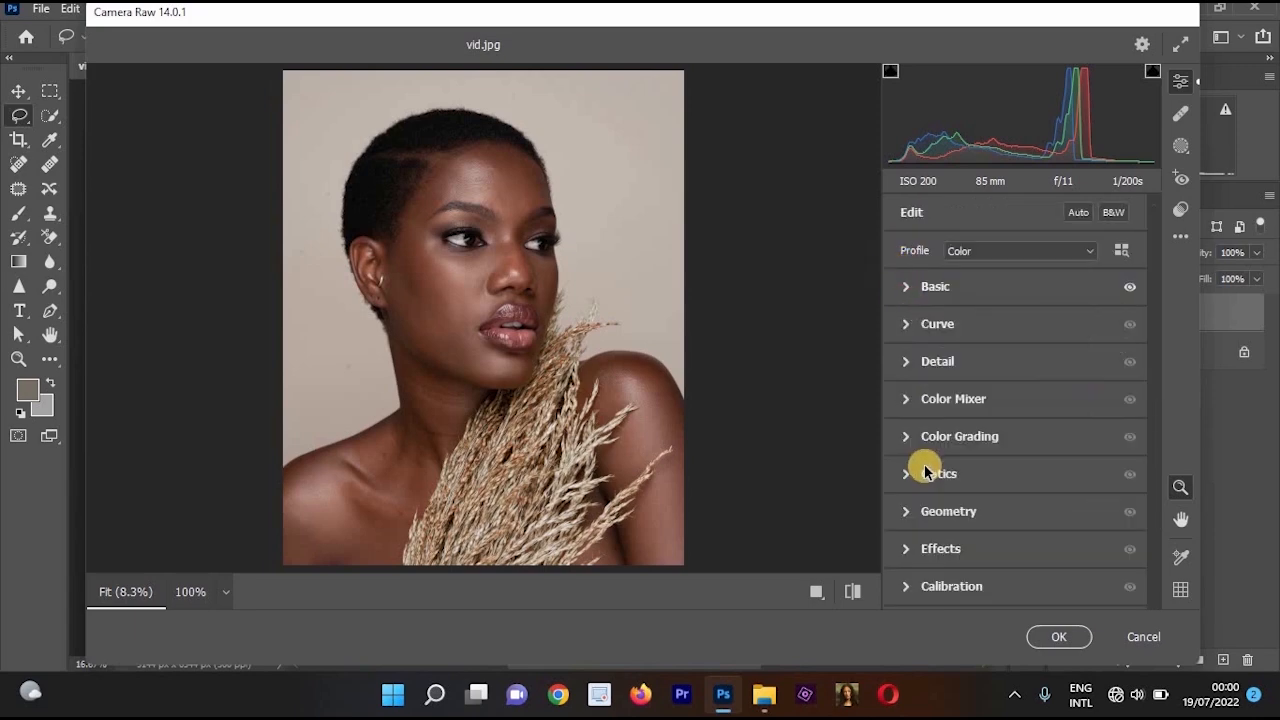
# - Set the Color Mixer's Yellows saturation to -100, raise the Yellows luminance, and apply the second Camera Raw filter
pyautogui.click(906, 398)
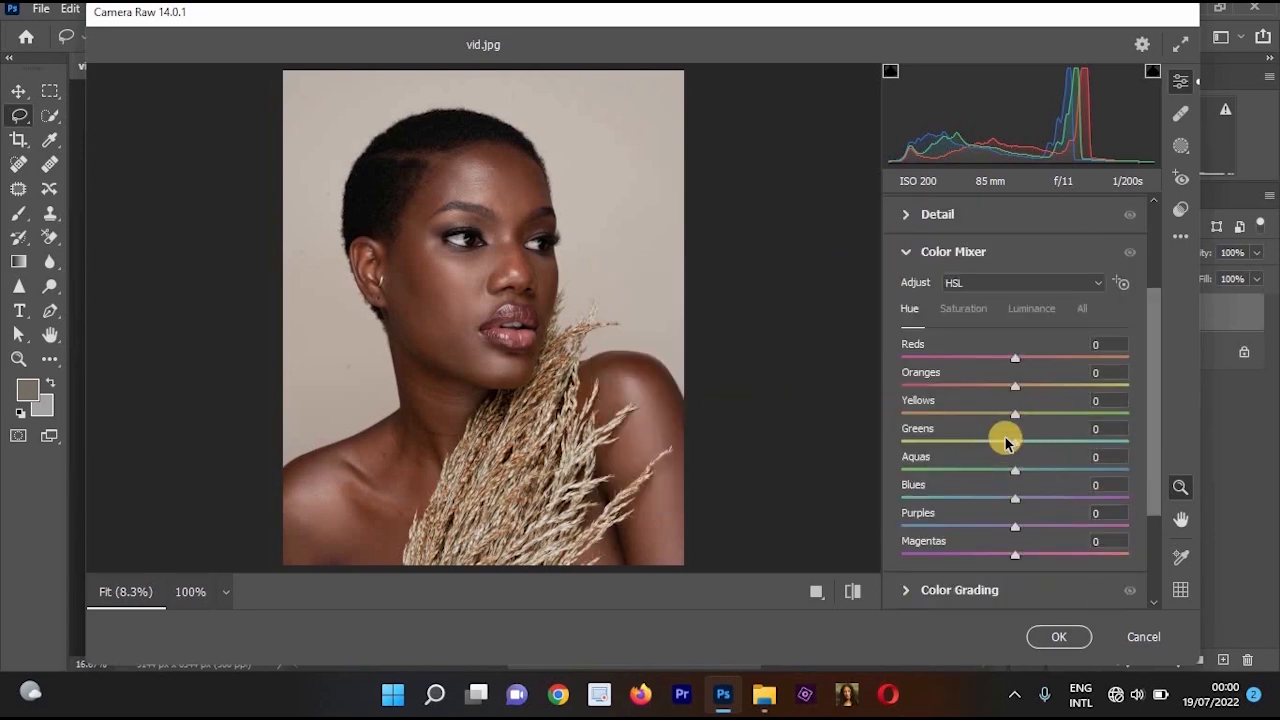
pyautogui.click(963, 308)
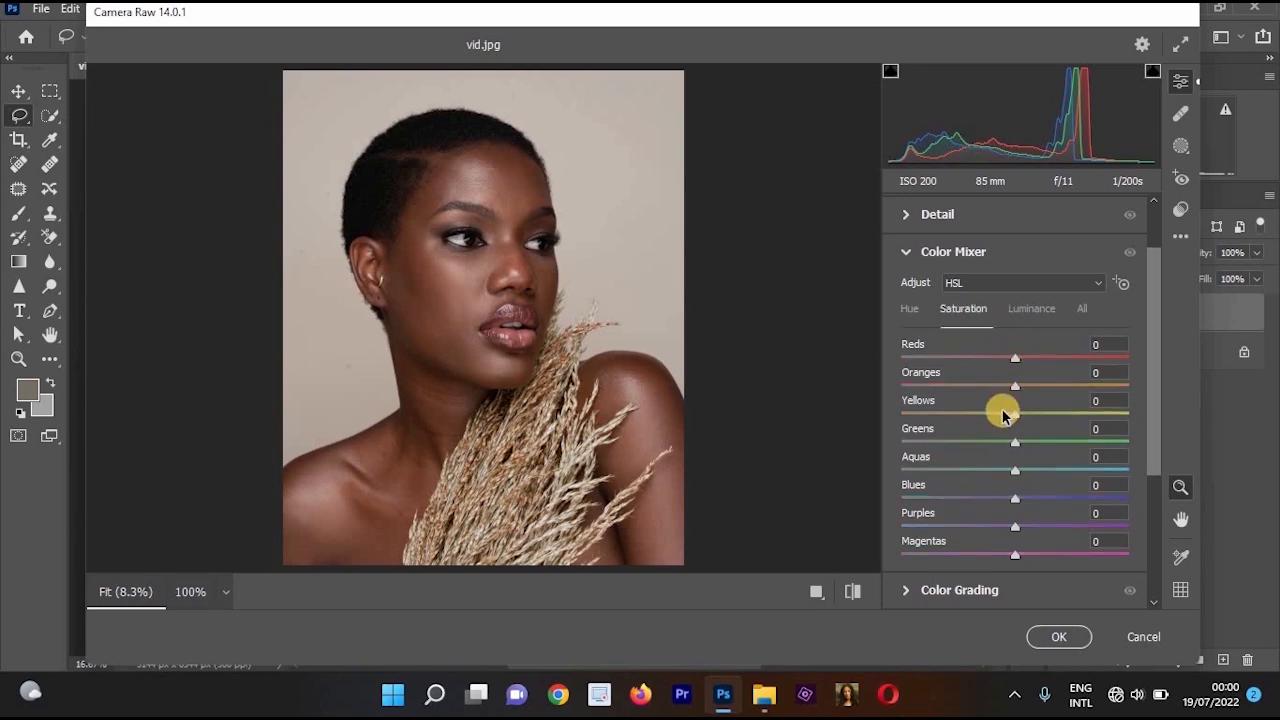
pyautogui.moveTo(1000, 410); pyautogui.dragTo(897, 432)
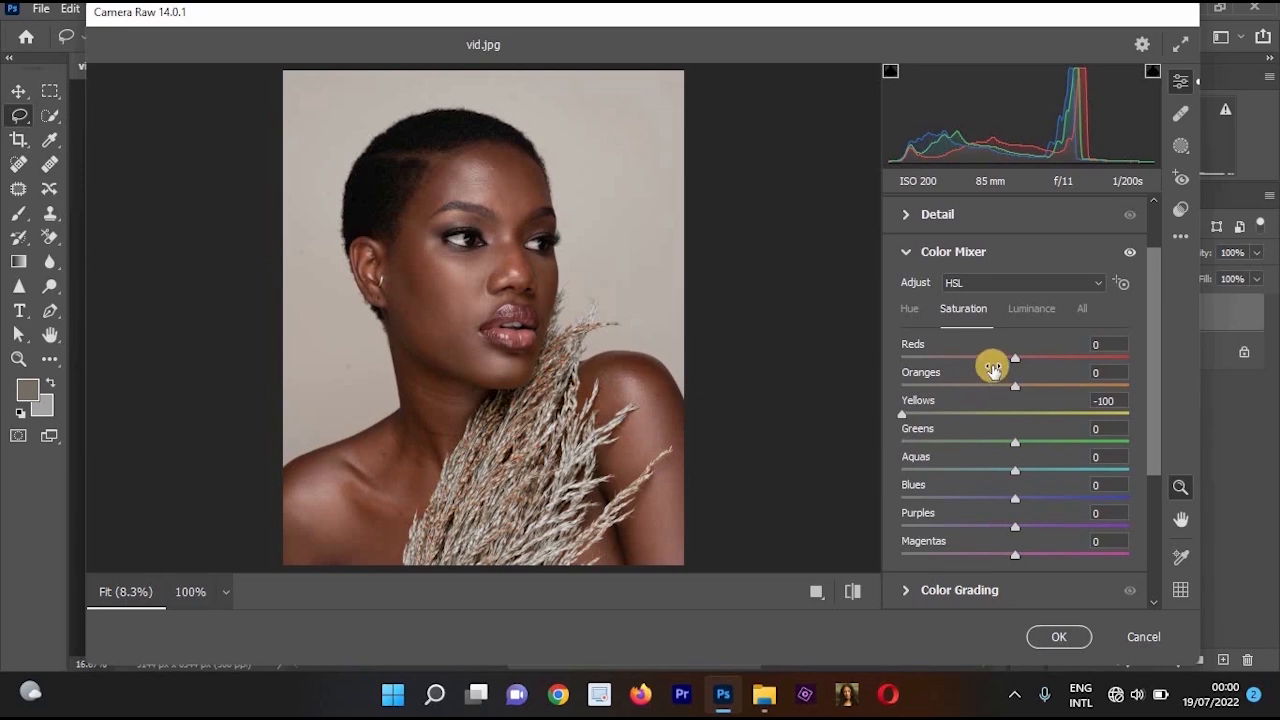
pyautogui.click(1024, 318)
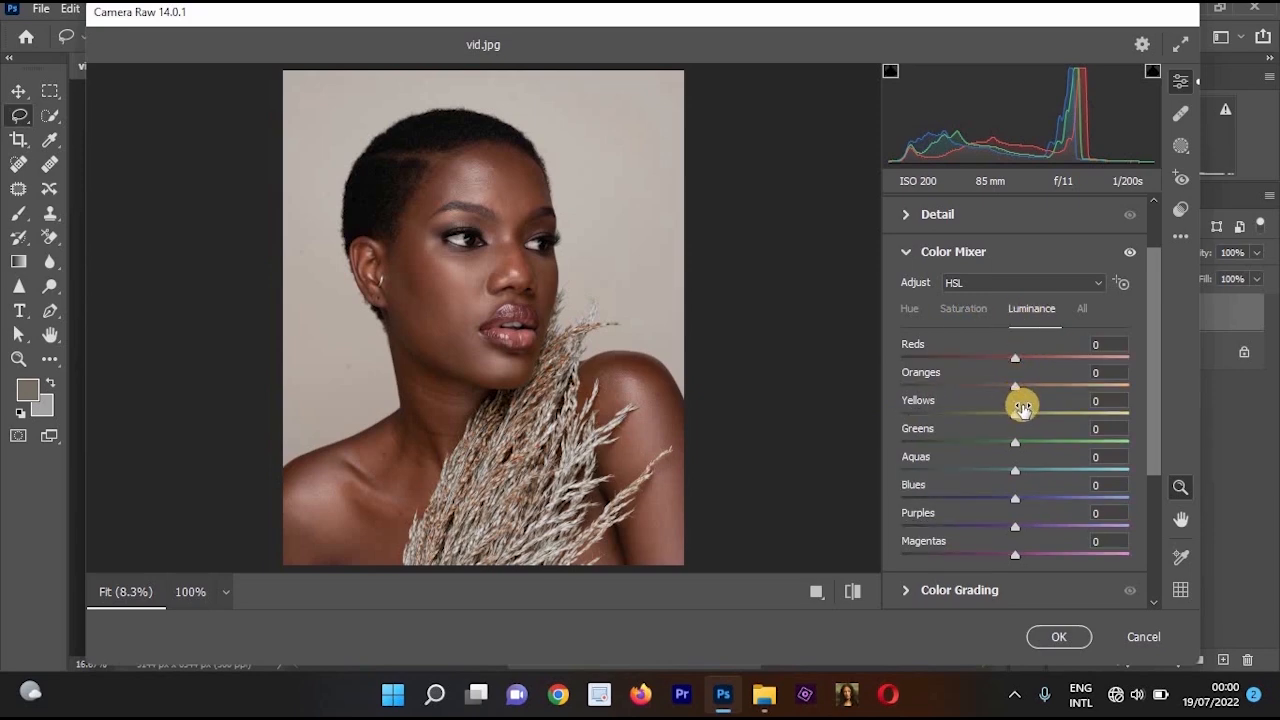
pyautogui.moveTo(1029, 419); pyautogui.dragTo(1102, 413)
pyautogui.click(1064, 636)
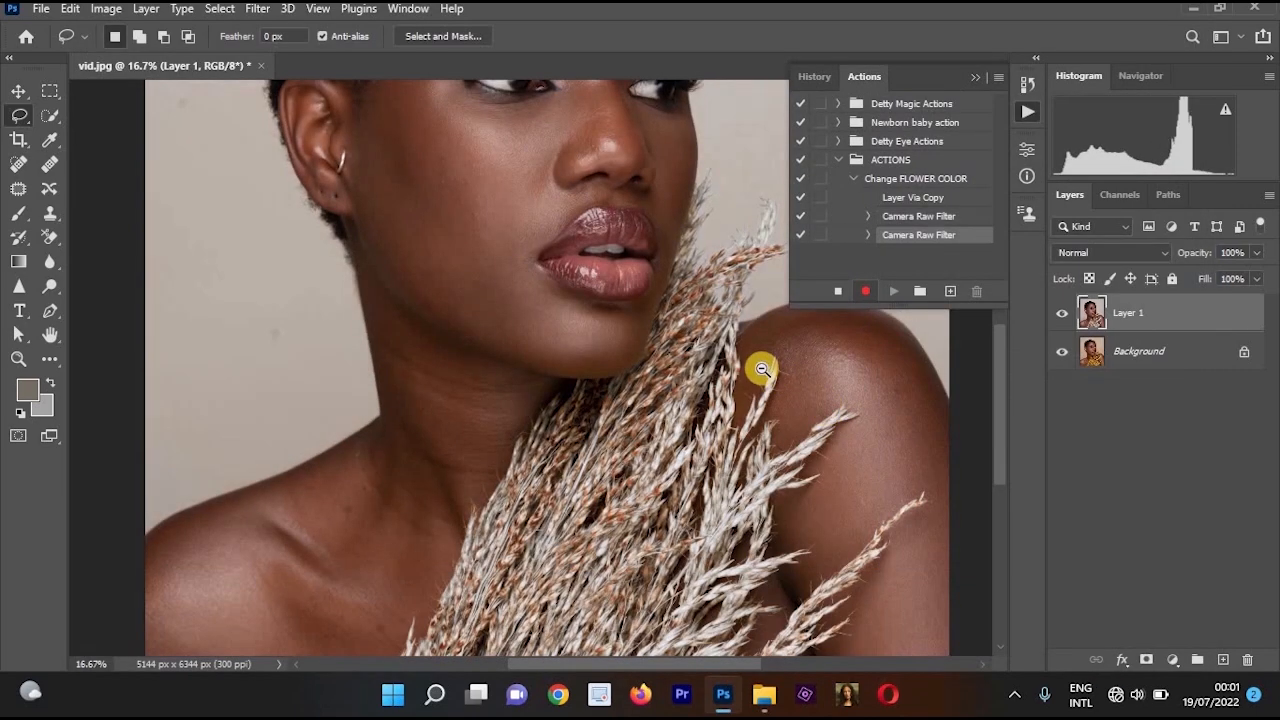
# - Inspect the recolored flowers and add a black layer mask to Layer 1 that hides the effect
pyautogui.moveTo(635, 472); pyautogui.dragTo(555, 329)
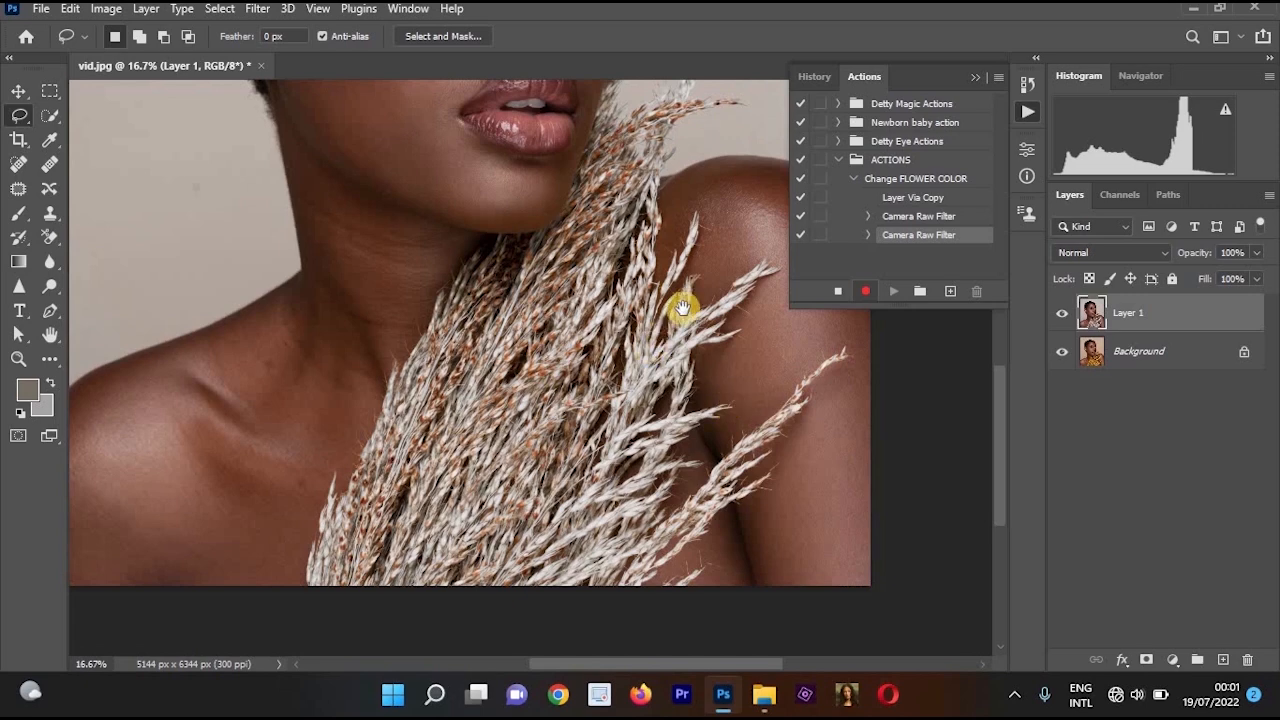
pyautogui.scroll(-1, 682, 368)
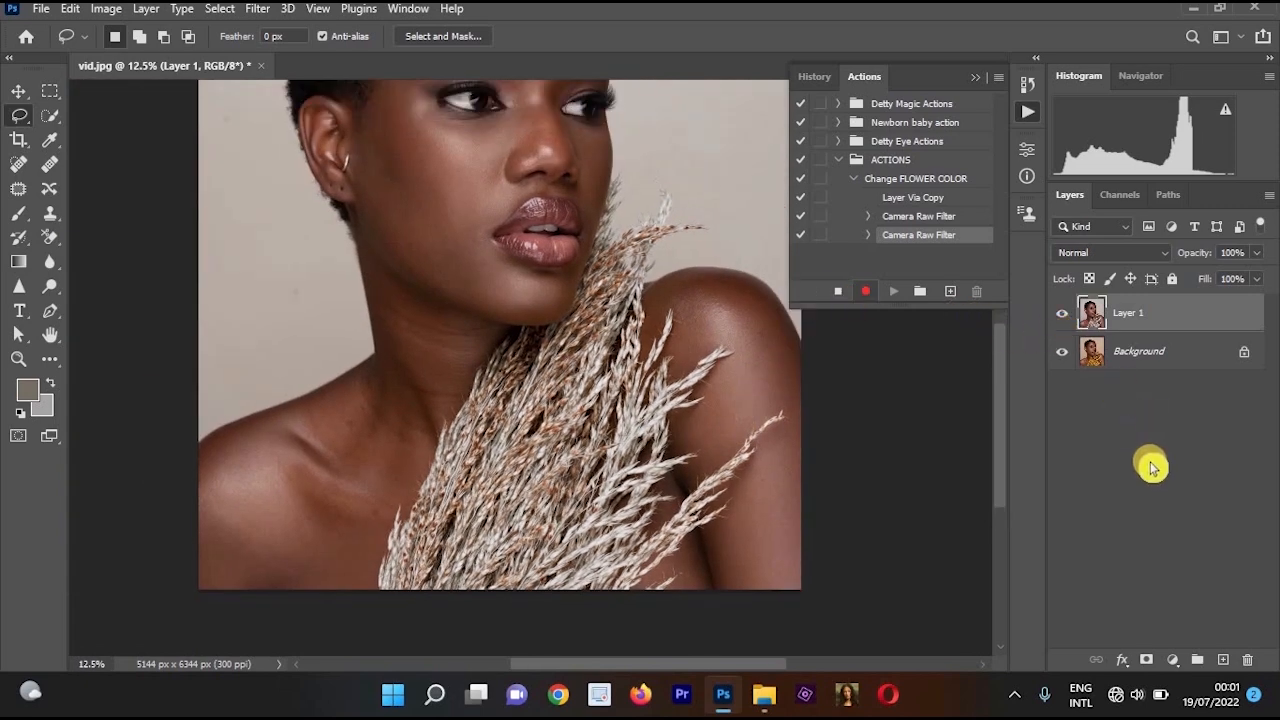
pyautogui.keyDown('alt'); pyautogui.click(1146, 662); pyautogui.keyUp('alt')
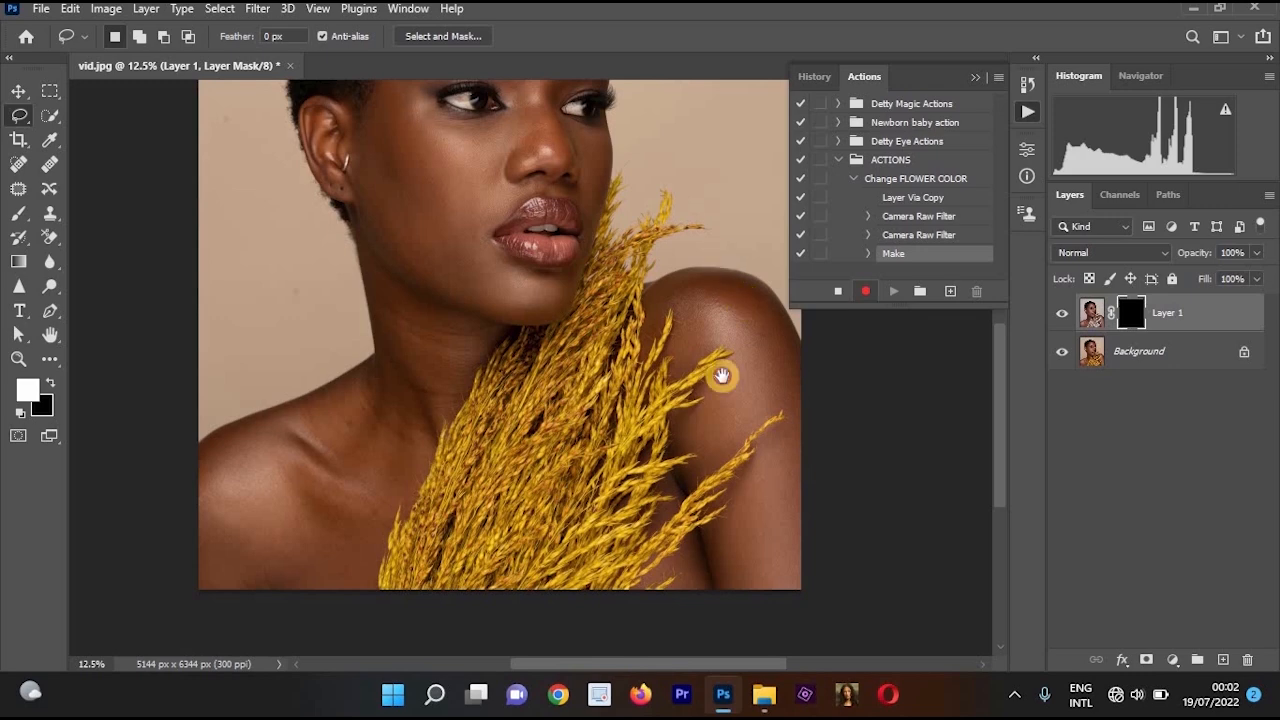
pyautogui.moveTo(722, 424); pyautogui.dragTo(722, 427)
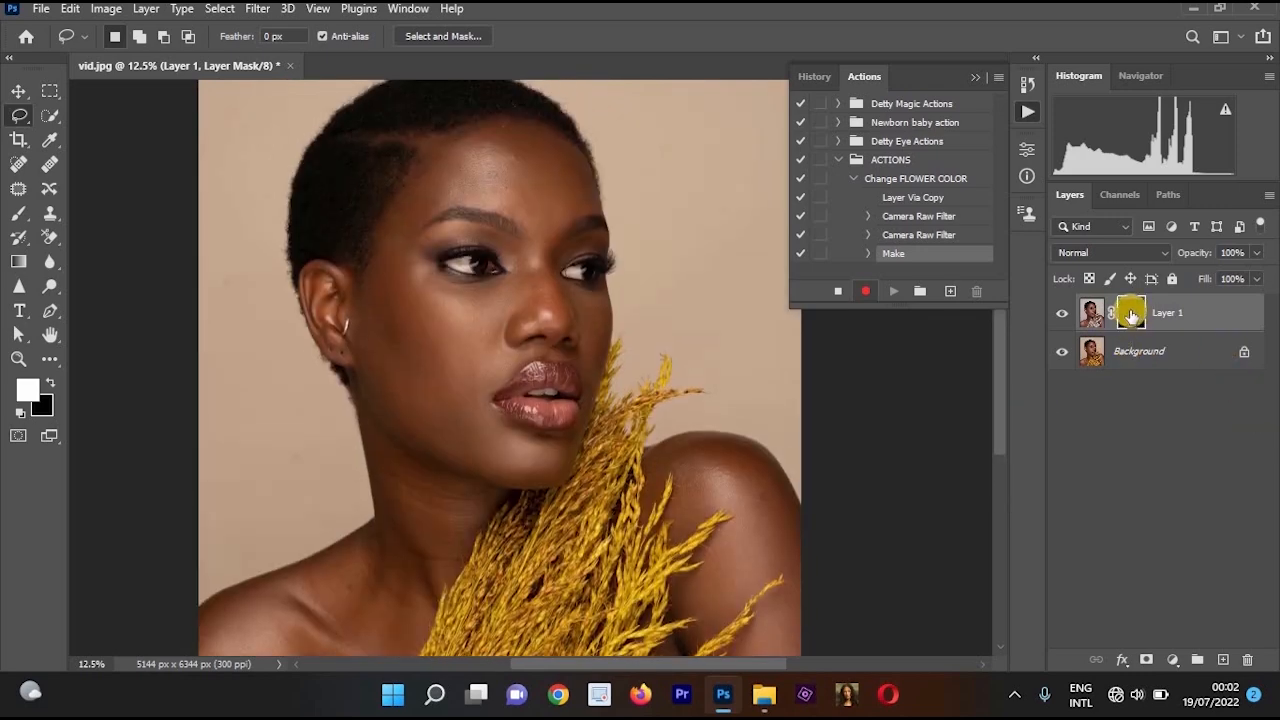
# - Select the Brush tool as the last recorded operation of the Change FLOWER COLOR action and stop the recording
pyautogui.press('b')
pyautogui.click(839, 293)
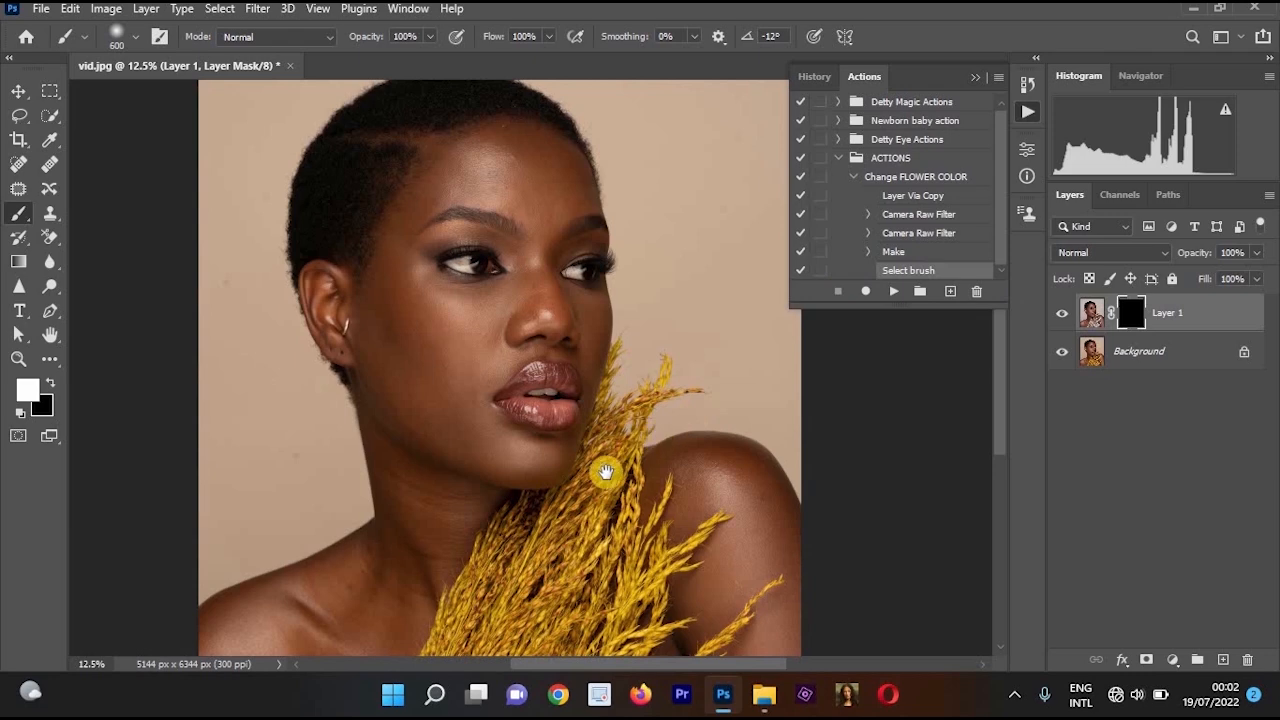
# - Try painting white over the flowers on the Layer 1 mask with a 1500 px brush, and delete the layer
pyautogui.scroll(-3, 486, 286)
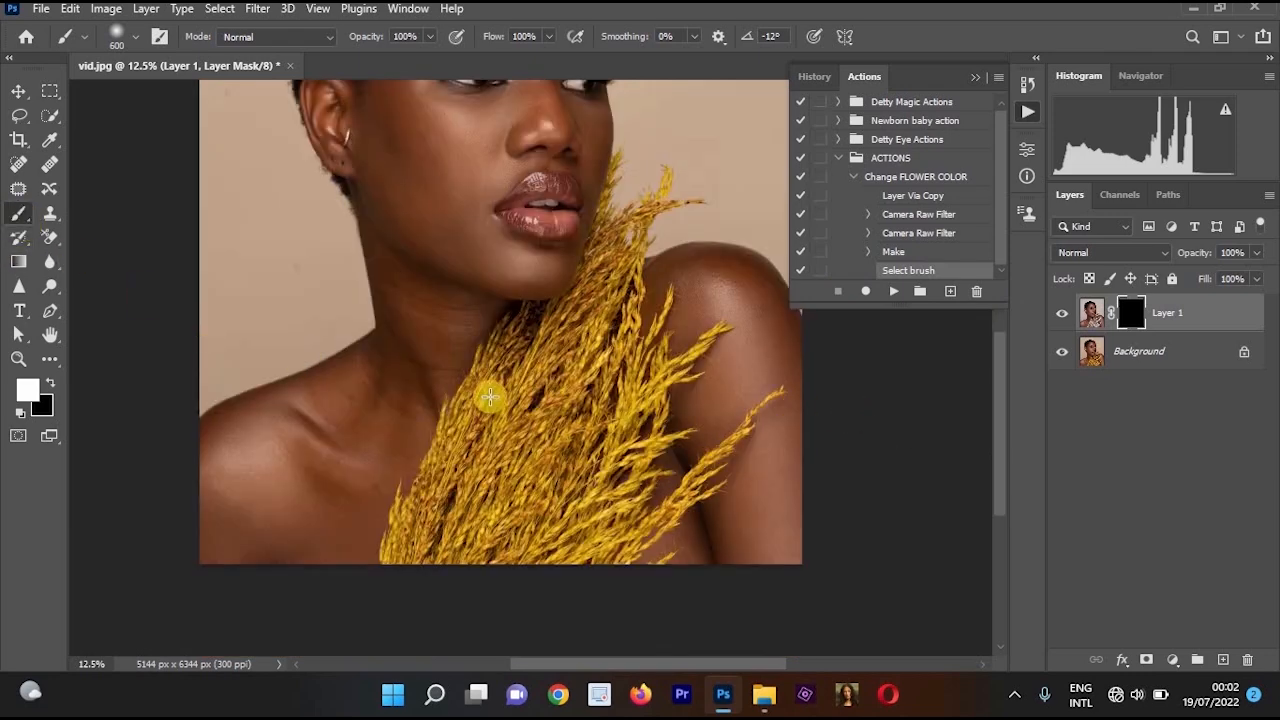
pyautogui.press(']')
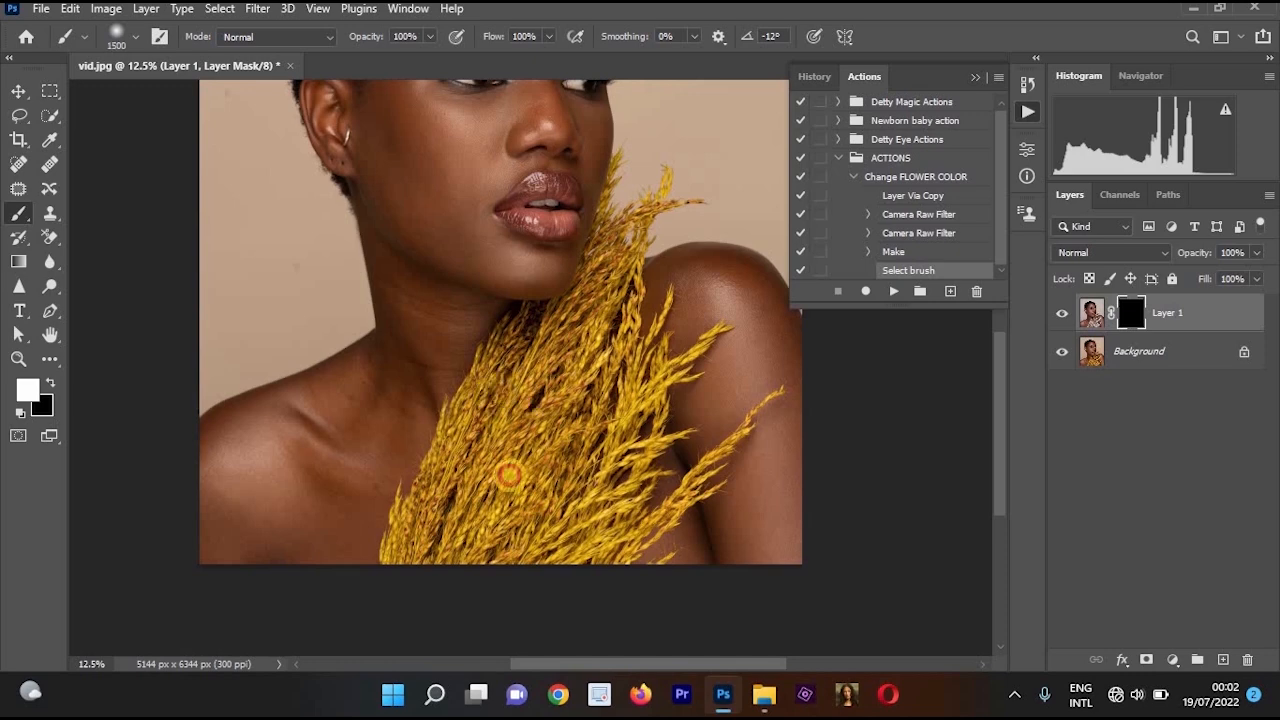
pyautogui.moveTo(509, 471)
pyautogui.mouseDown()
pyautogui.moveTo(553, 410)
pyautogui.moveTo(534, 503)
pyautogui.moveTo(588, 360)
pyautogui.moveTo(581, 394)
pyautogui.moveTo(603, 396)
pyautogui.moveTo(558, 493)
pyautogui.moveTo(571, 445)
pyautogui.moveTo(524, 463)
pyautogui.moveTo(453, 569)
pyautogui.moveTo(484, 525)
pyautogui.moveTo(479, 565)
pyautogui.moveTo(569, 383)
pyautogui.moveTo(600, 271)
pyautogui.moveTo(584, 468)
pyautogui.moveTo(609, 527)
pyautogui.moveTo(674, 380)
pyautogui.mouseUp()
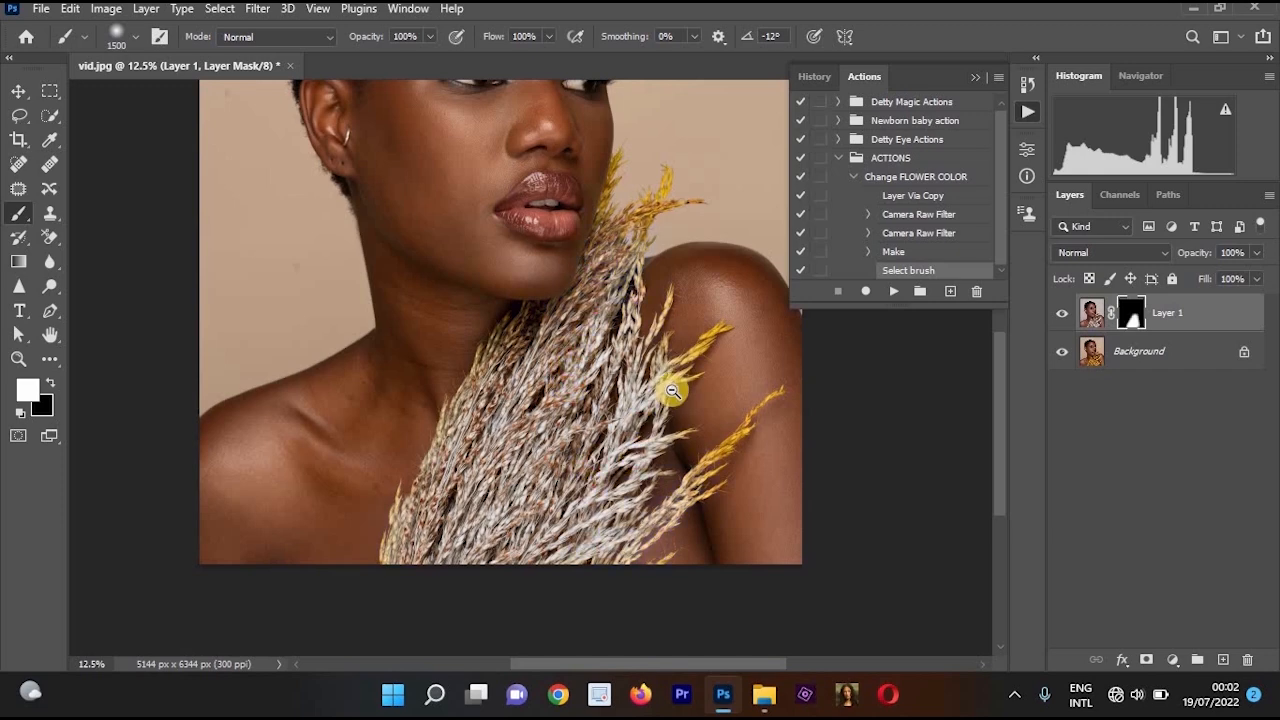
pyautogui.hotkey('ctrl', '-')
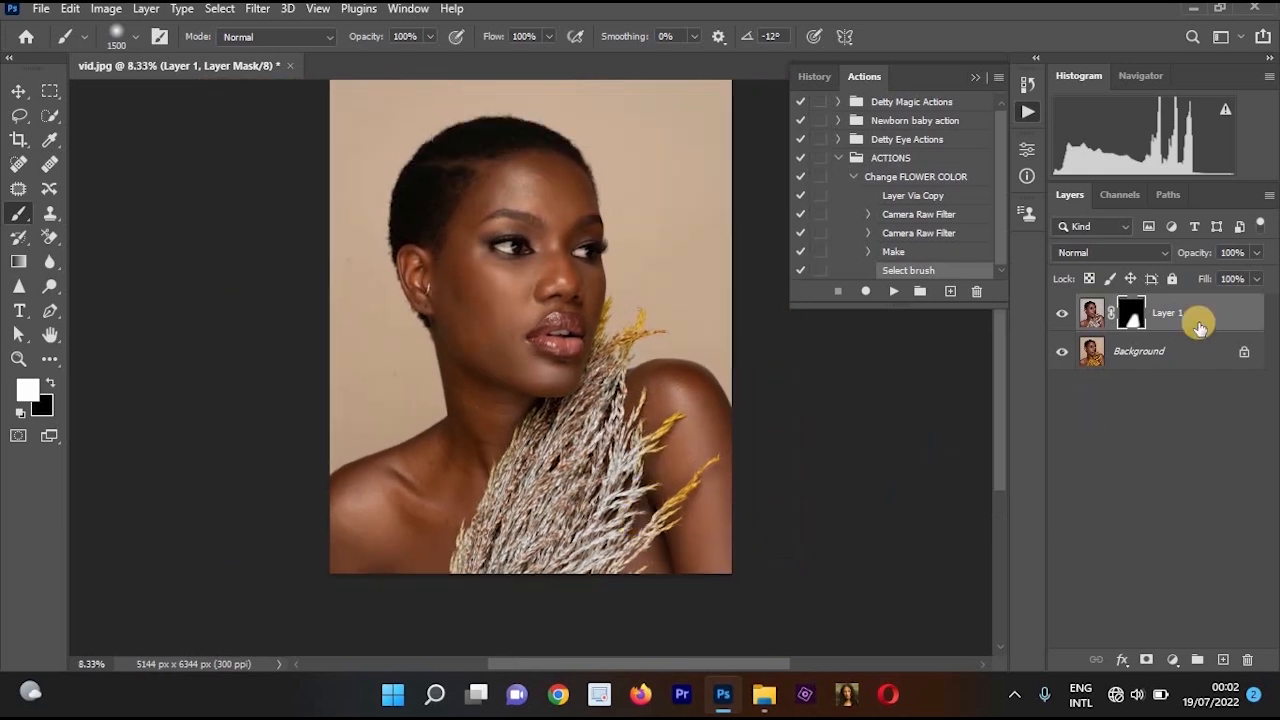
pyautogui.press('Delete')
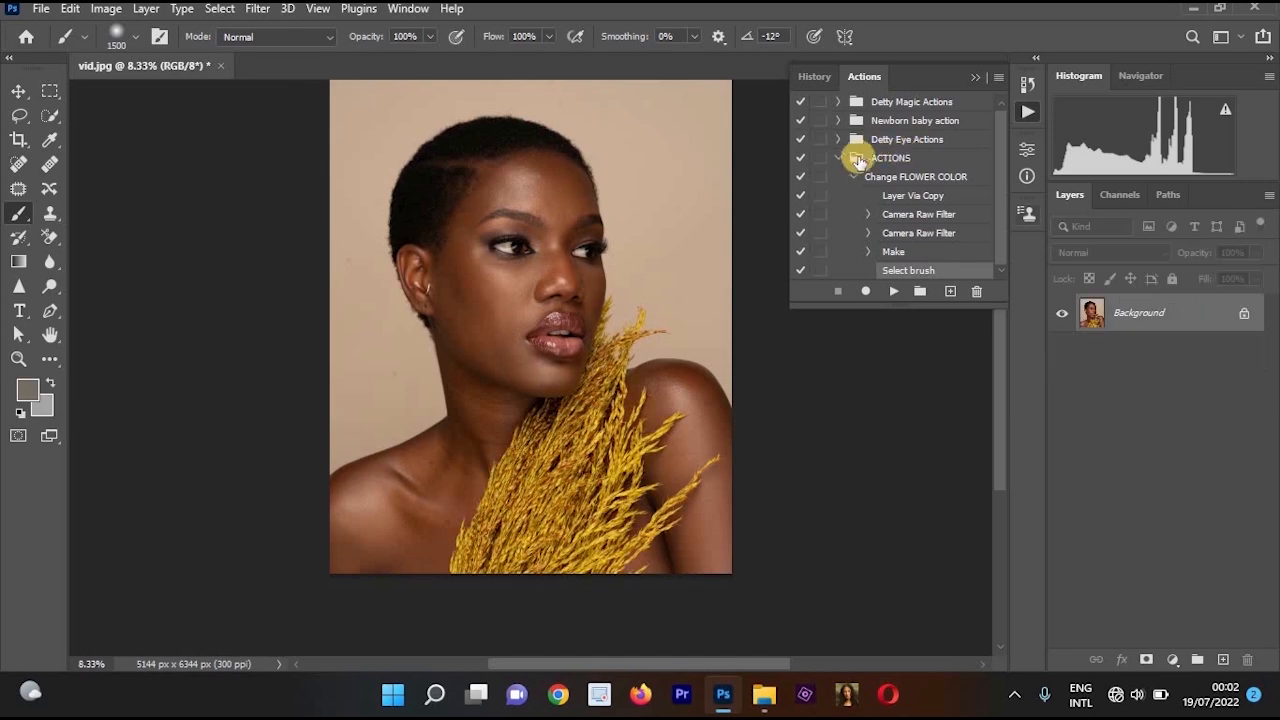
# - Collapse the operations listed under the Change FLOWER COLOR action and play that action on the portrait
pyautogui.click(838, 157)
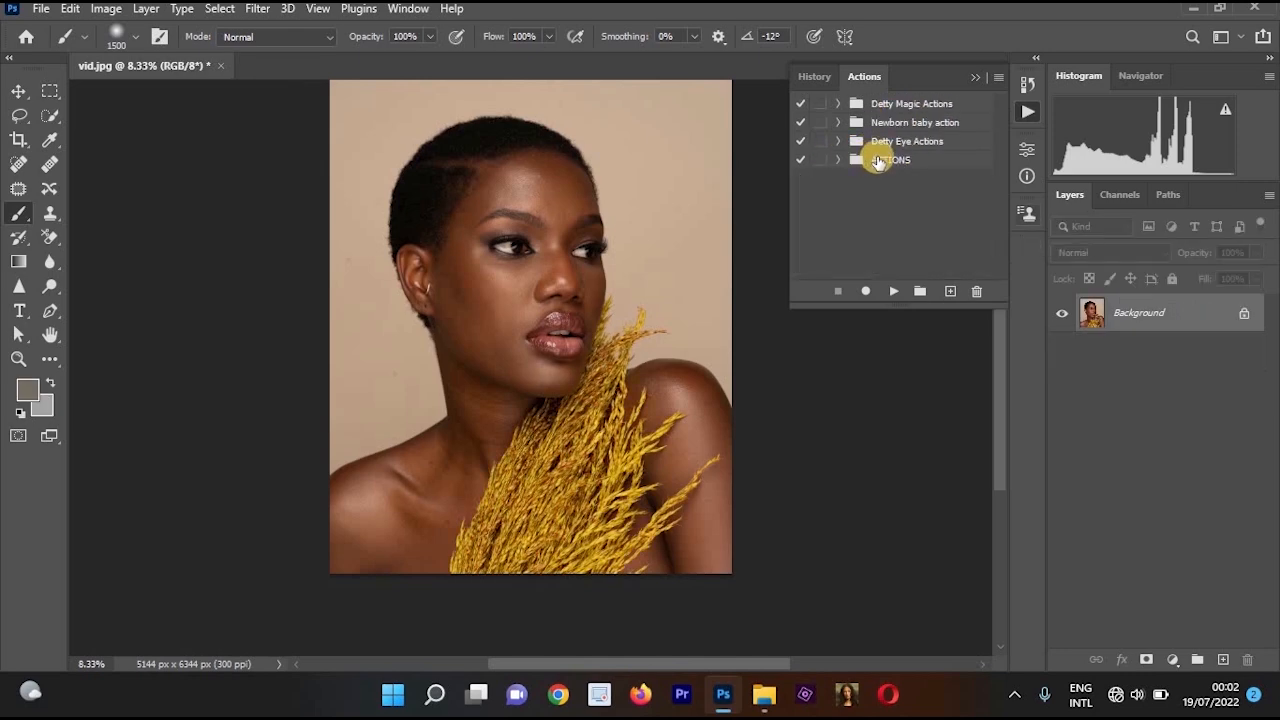
pyautogui.click(839, 161)
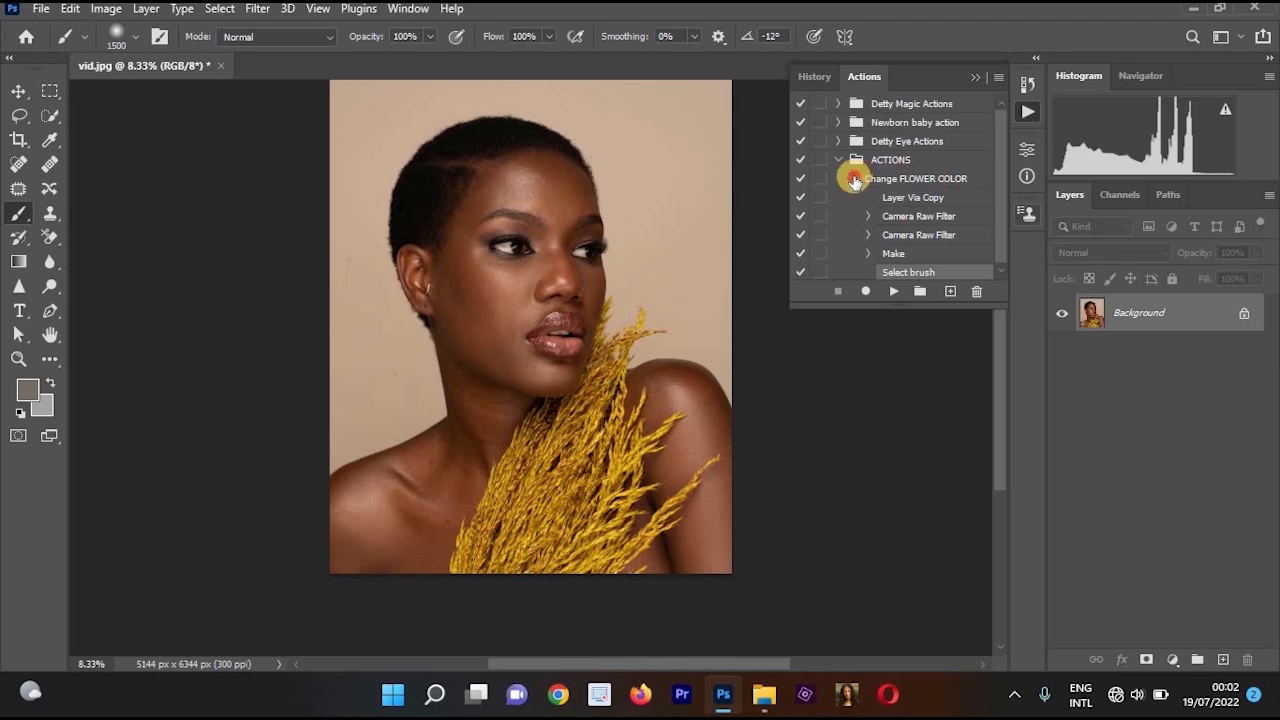
pyautogui.click(852, 178)
pyautogui.click(888, 180)
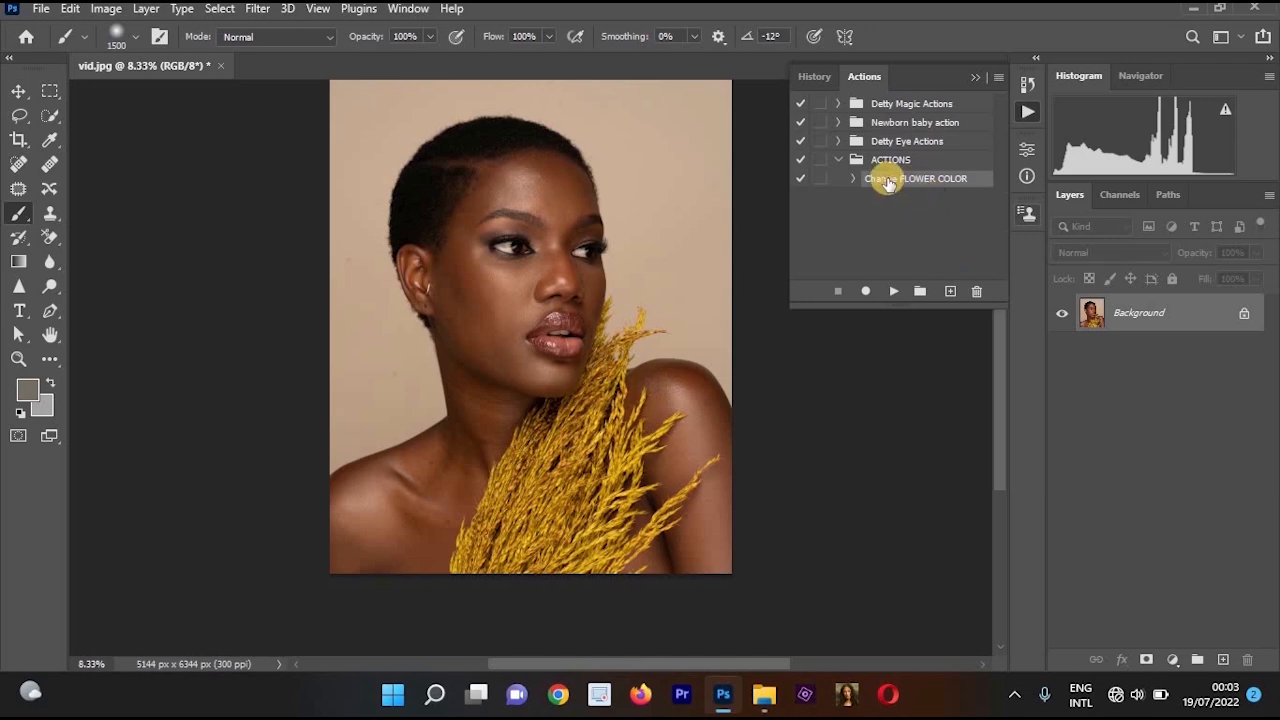
pyautogui.click(893, 291)
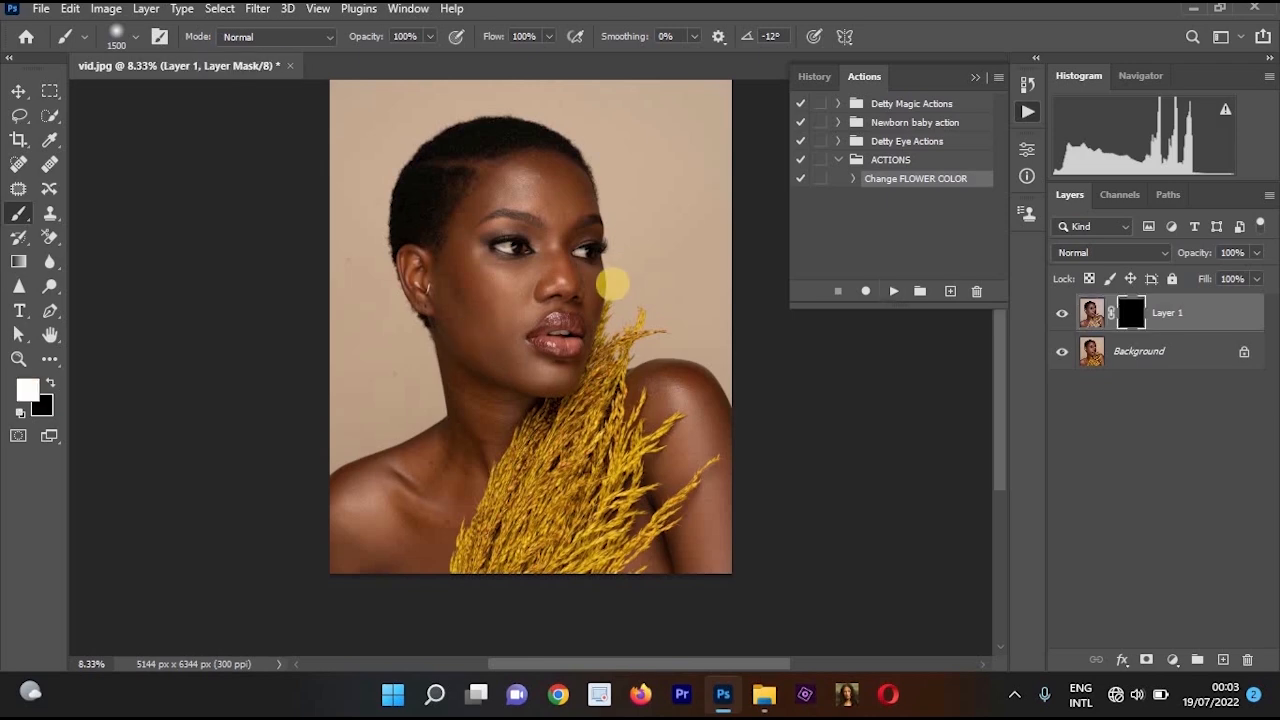
# - Delete Layer 1 and play the Change FLOWER COLOR action again, starting with the Lasso tool active
pyautogui.click(1160, 320)
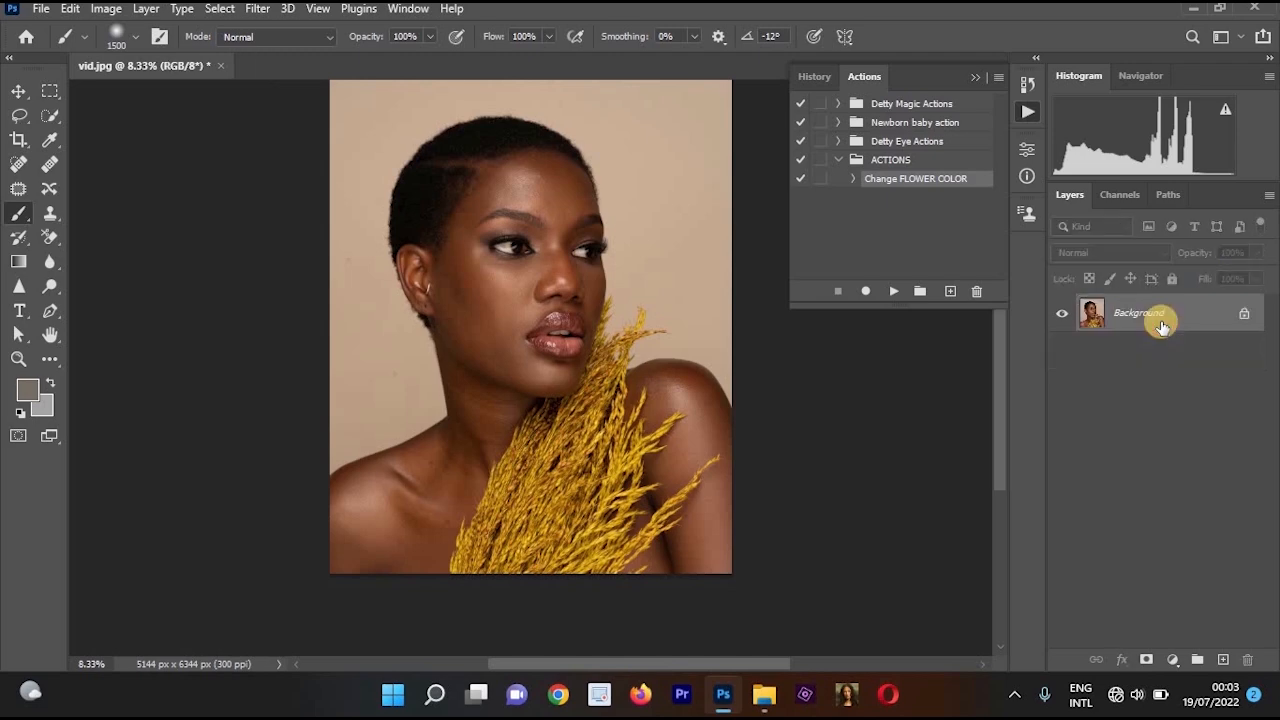
pyautogui.click(15, 118)
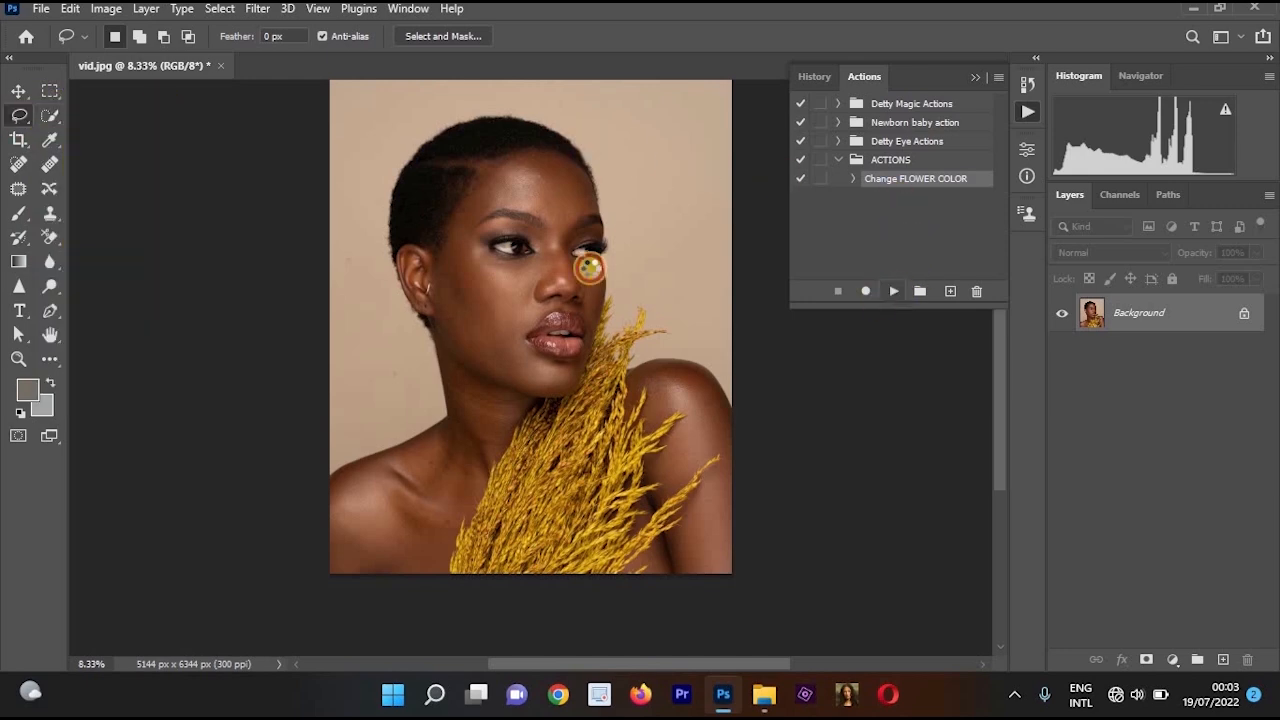
pyautogui.hotkey('ctrl', 'j')
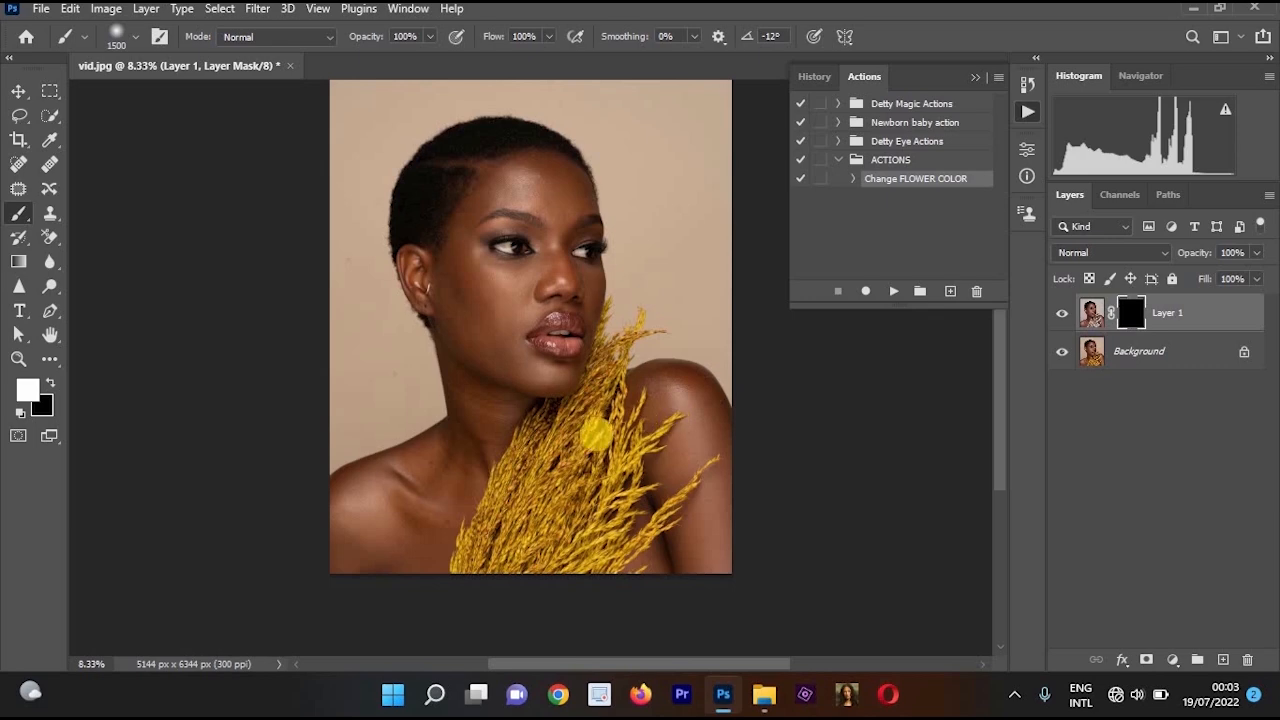
# - Paint white on the Layer 1 mask over the centre and lower flowers, reducing the brush from 1500 to 700 px
pyautogui.scroll(1, 600, 438)
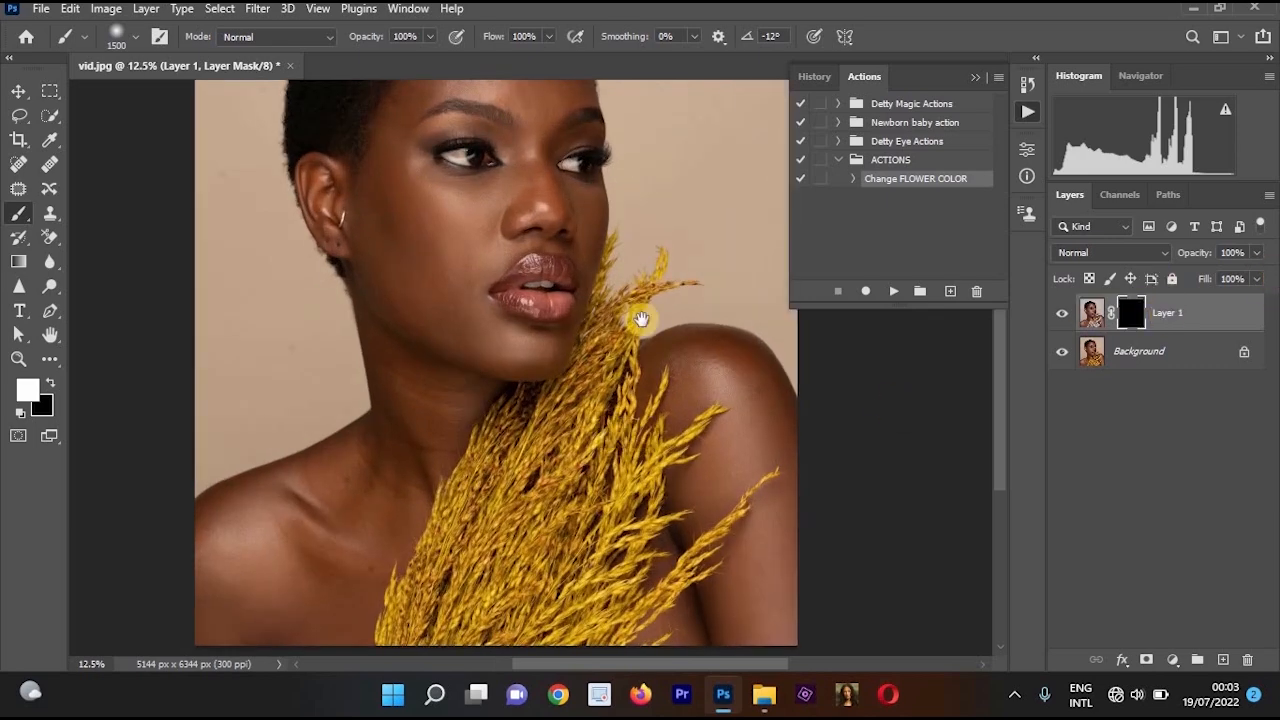
pyautogui.scroll(-3, 606, 328)
pyautogui.moveTo(531, 400); pyautogui.dragTo(527, 466)
pyautogui.press('[')
pyautogui.press('[')
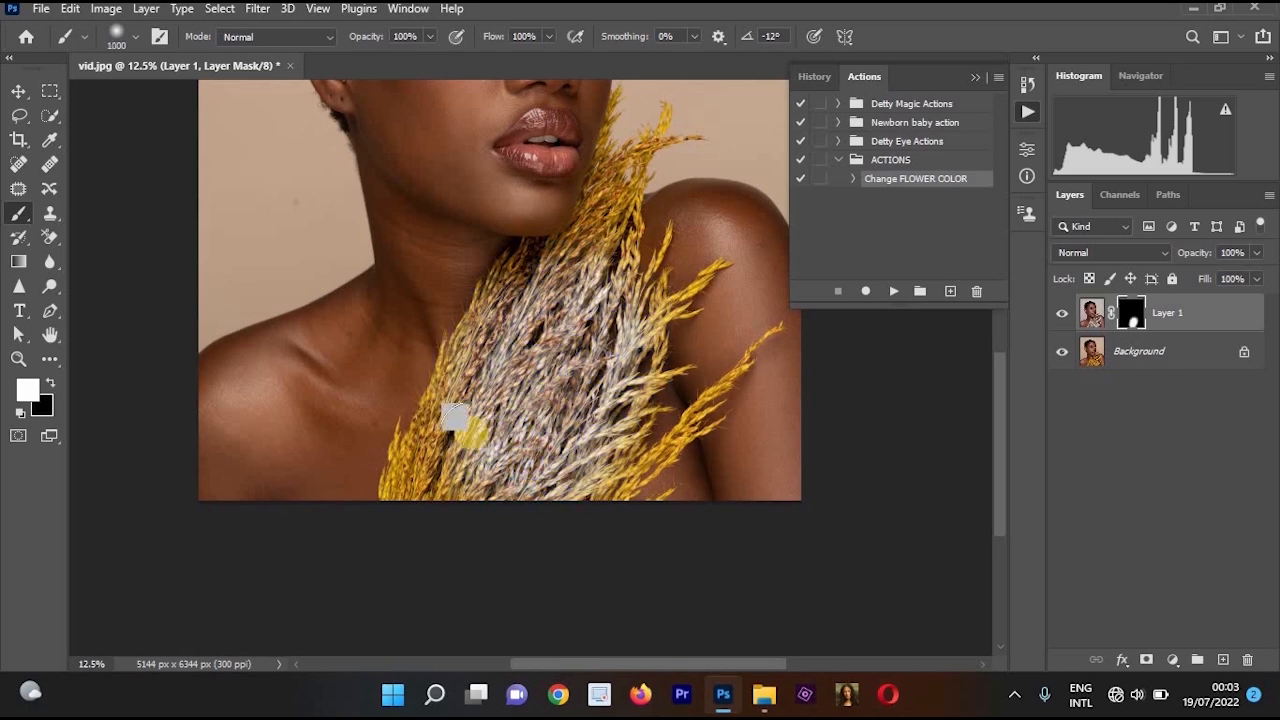
pyautogui.press('[')
pyautogui.press('[')
pyautogui.press('[')
pyautogui.moveTo(414, 429); pyautogui.dragTo(423, 491)
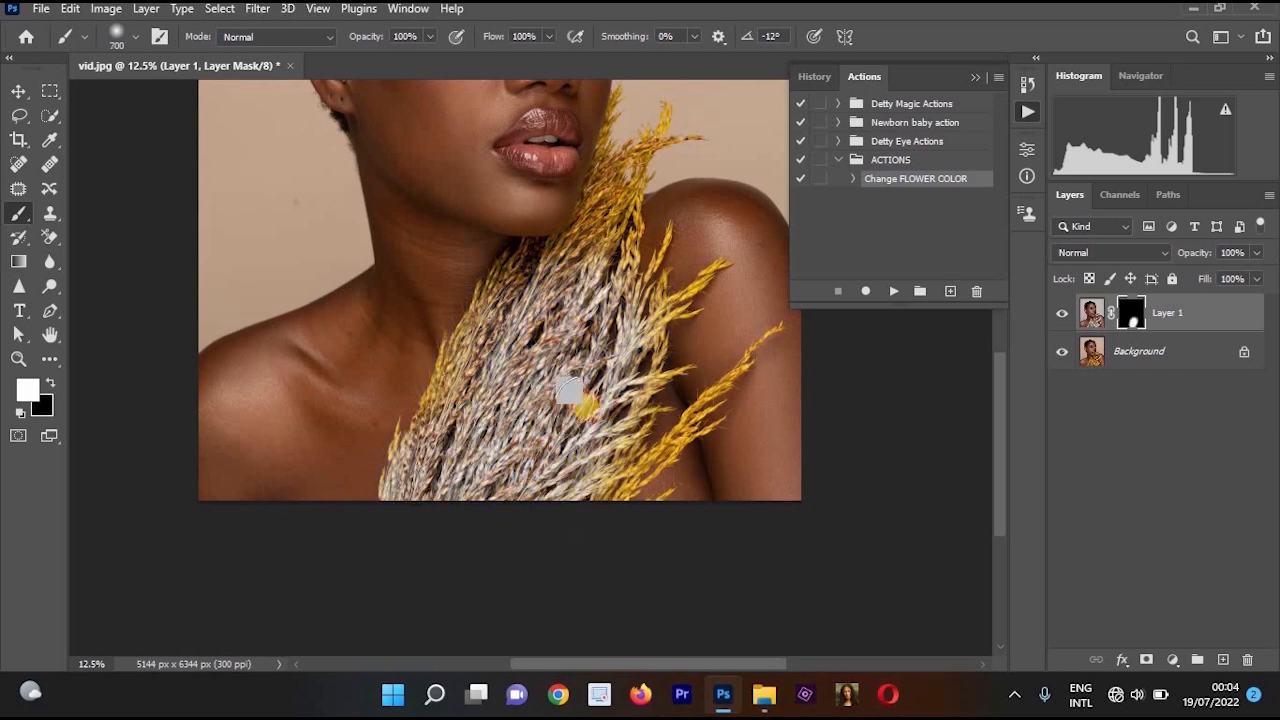
# - Paint white on the mask along the flowers' edge beside the chest and neck with a 300 px brush
pyautogui.click(568, 291)
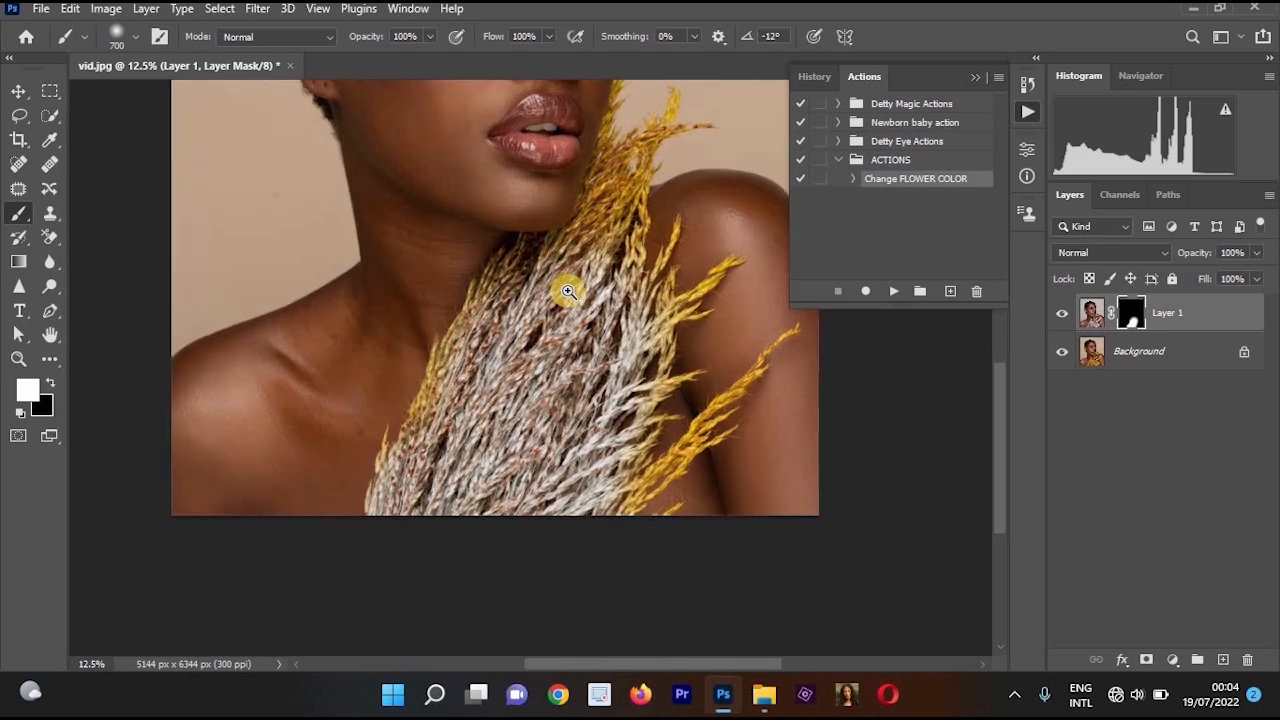
pyautogui.click(568, 291)
pyautogui.press('[')
pyautogui.press('[')
pyautogui.press('[')
pyautogui.press('[')
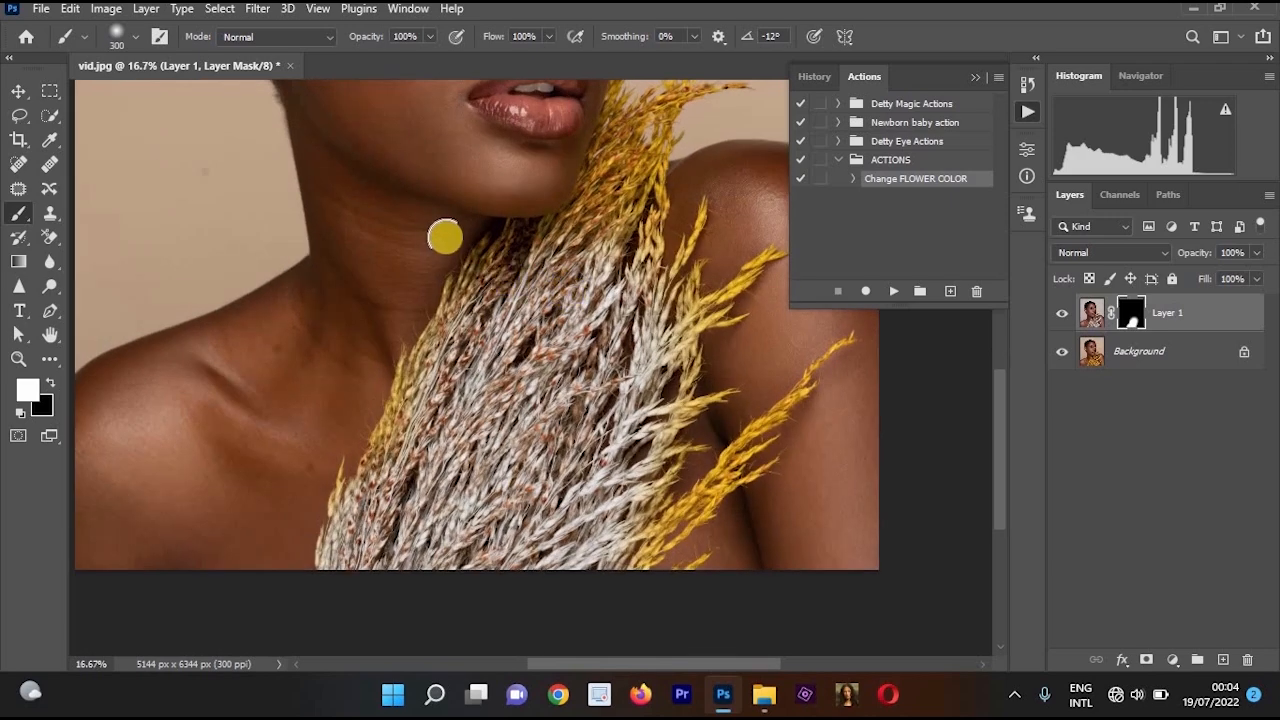
pyautogui.press('x')
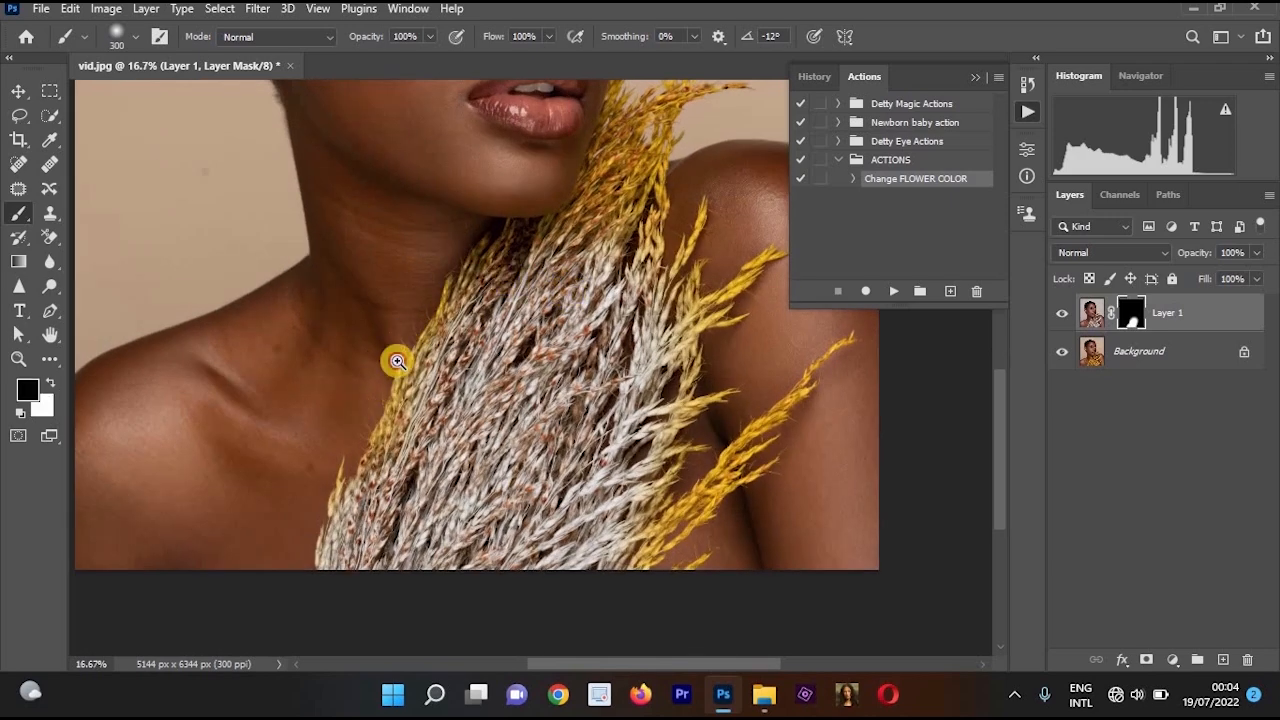
pyautogui.click(397, 361)
pyautogui.press('x')
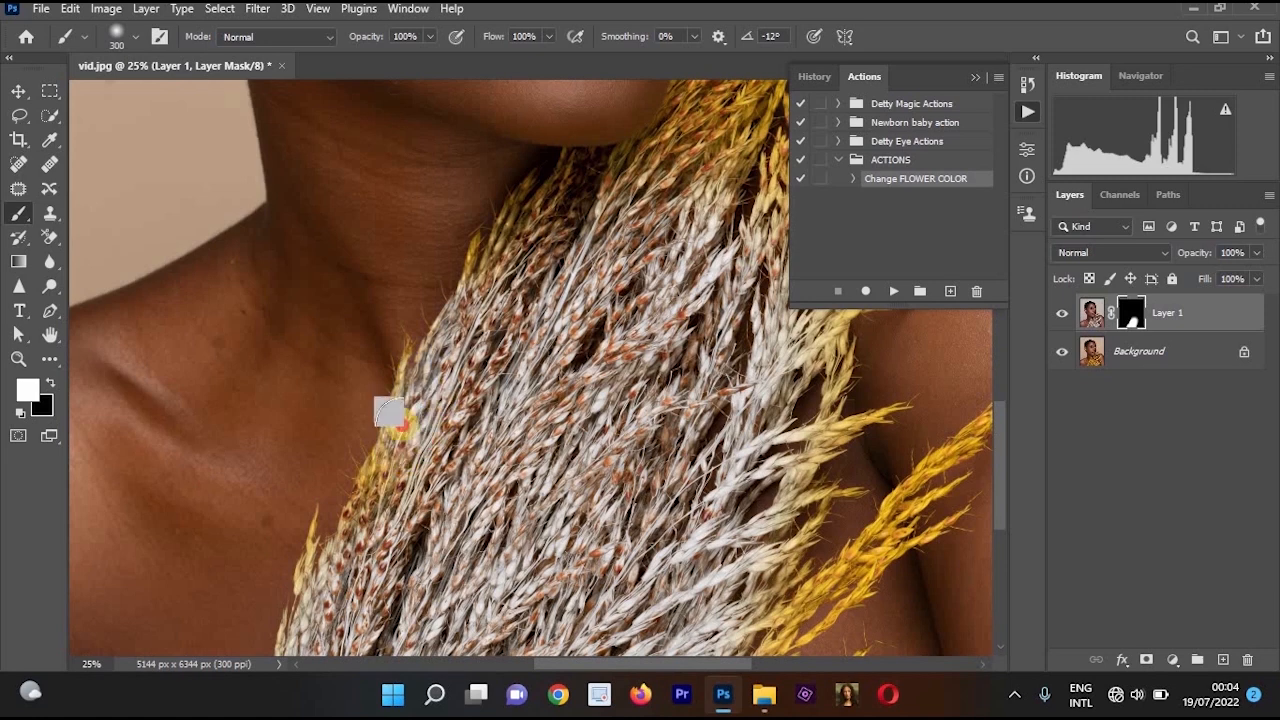
pyautogui.moveTo(399, 424)
pyautogui.mouseDown()
pyautogui.moveTo(426, 377)
pyautogui.moveTo(407, 418)
pyautogui.moveTo(420, 460)
pyautogui.moveTo(382, 500)
pyautogui.moveTo(392, 490)
pyautogui.moveTo(377, 488)
pyautogui.moveTo(321, 569)
pyautogui.moveTo(327, 527)
pyautogui.moveTo(322, 537)
pyautogui.moveTo(427, 563)
pyautogui.moveTo(564, 425)
pyautogui.moveTo(561, 259)
pyautogui.moveTo(500, 289)
pyautogui.moveTo(543, 234)
pyautogui.moveTo(487, 254)
pyautogui.moveTo(549, 182)
pyautogui.moveTo(559, 194)
pyautogui.moveTo(591, 160)
pyautogui.mouseUp()
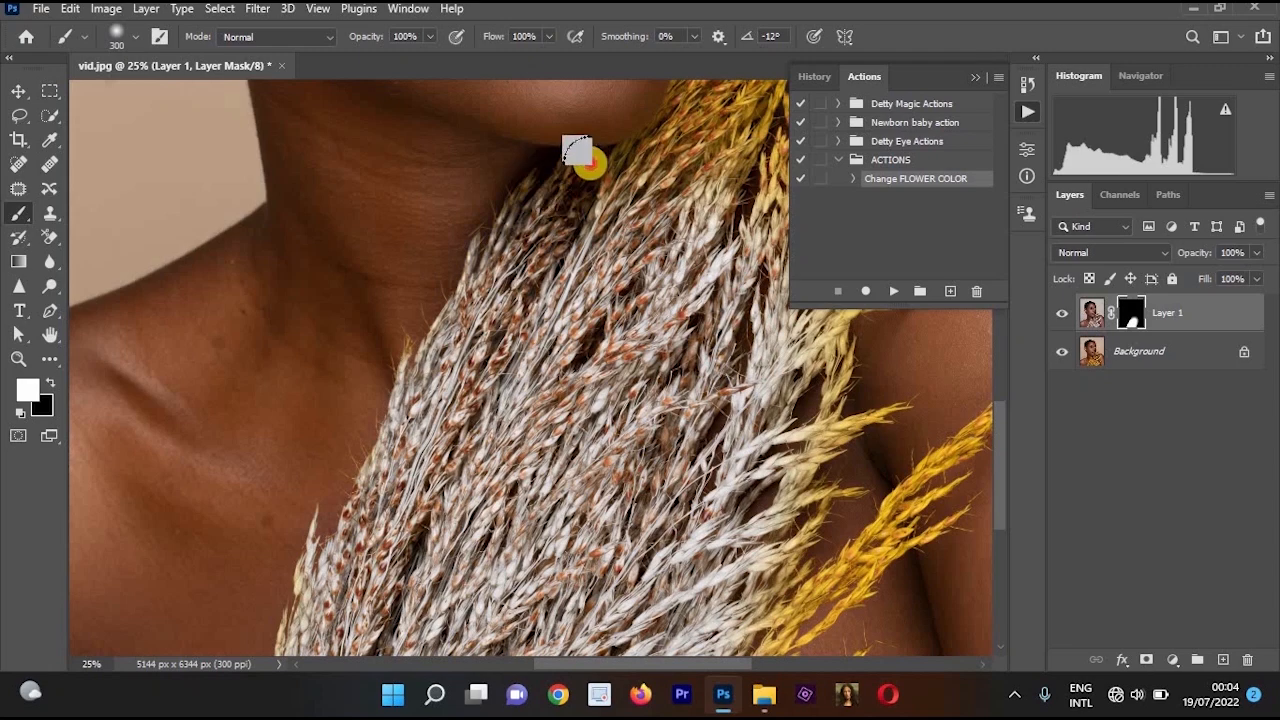
# - Paint white on the mask over the flower tips beside the mouth, and over the adjoining backdrop with a 600 px brush
pyautogui.scroll(5, 505, 415)
pyautogui.hscroll(3, 505, 415)
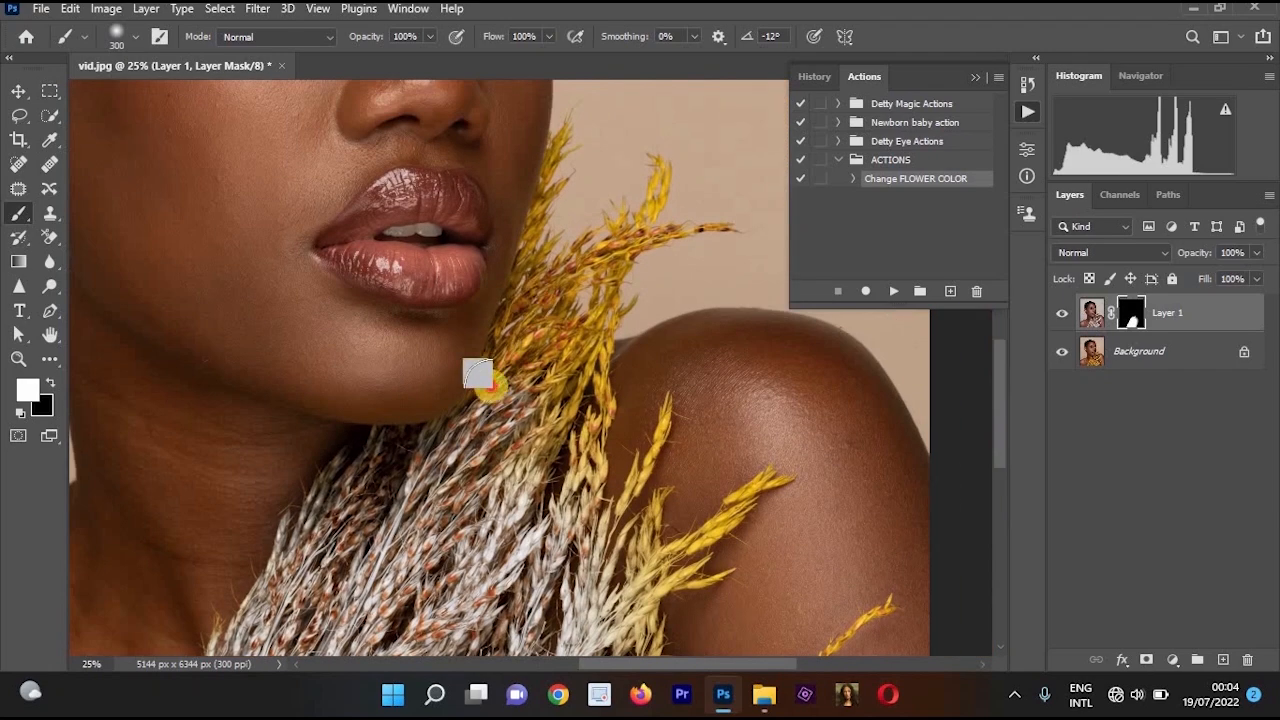
pyautogui.moveTo(490, 387)
pyautogui.mouseDown()
pyautogui.moveTo(512, 252)
pyautogui.moveTo(545, 198)
pyautogui.mouseUp()
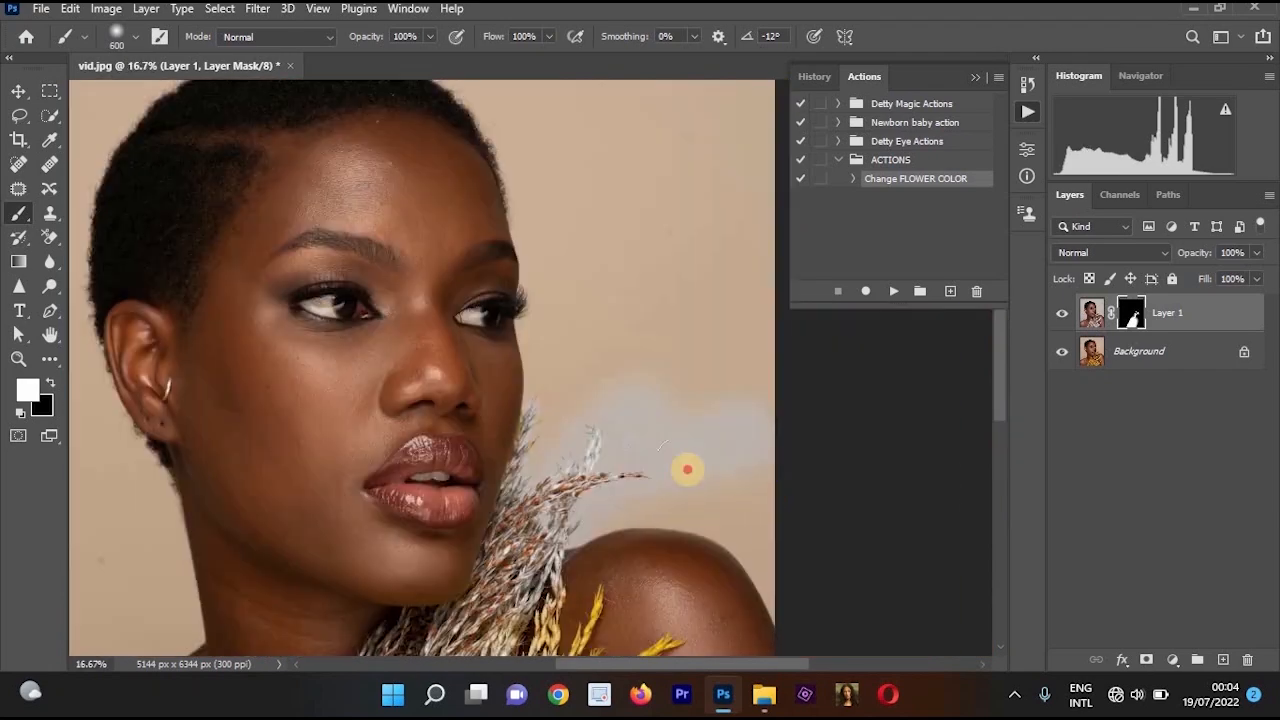
pyautogui.moveTo(686, 469)
pyautogui.mouseDown()
pyautogui.moveTo(632, 490)
pyautogui.moveTo(777, 563)
pyautogui.moveTo(779, 545)
pyautogui.moveTo(791, 613)
pyautogui.moveTo(711, 499)
pyautogui.mouseUp()
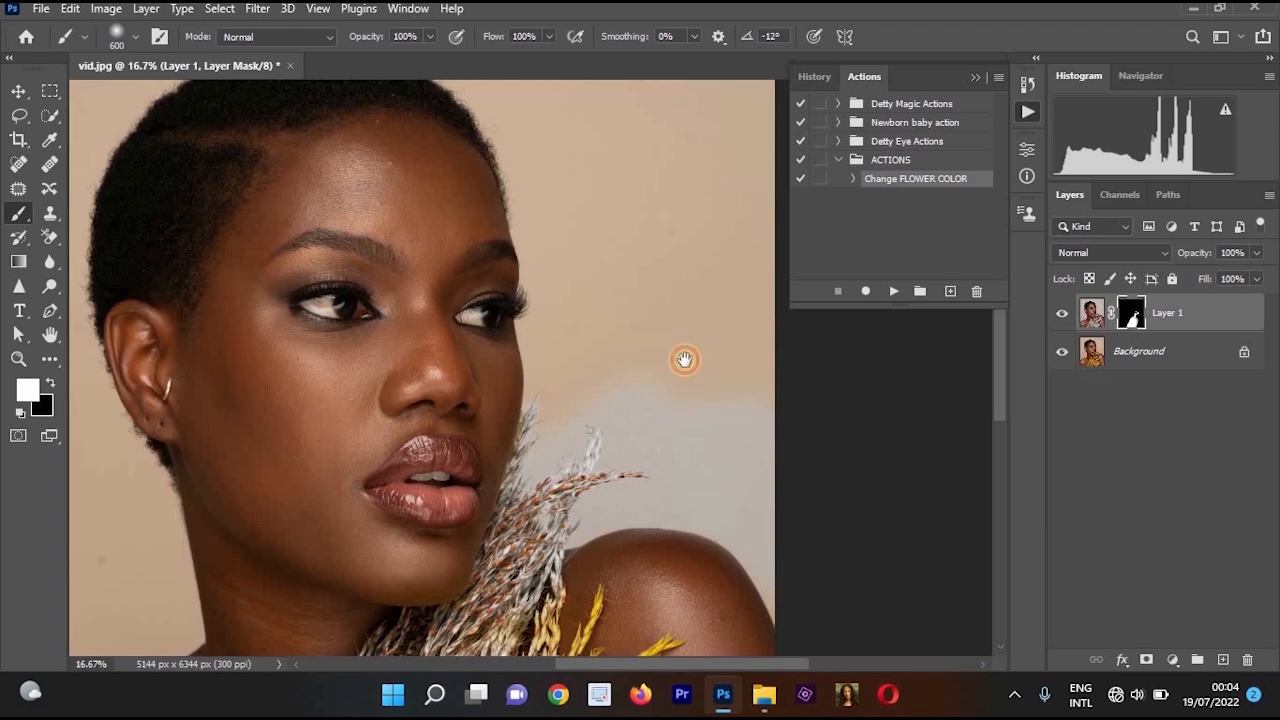
# - Paint white on the mask over the yellow flowers beside the shoulder with a 500 px brush
pyautogui.scroll(-4, 582, 465)
pyautogui.hscroll(1, 582, 465)
pyautogui.scroll(-1, 580, 476)
pyautogui.press('[')
pyautogui.press('[')
pyautogui.press('[')
pyautogui.moveTo(534, 514); pyautogui.dragTo(523, 486)
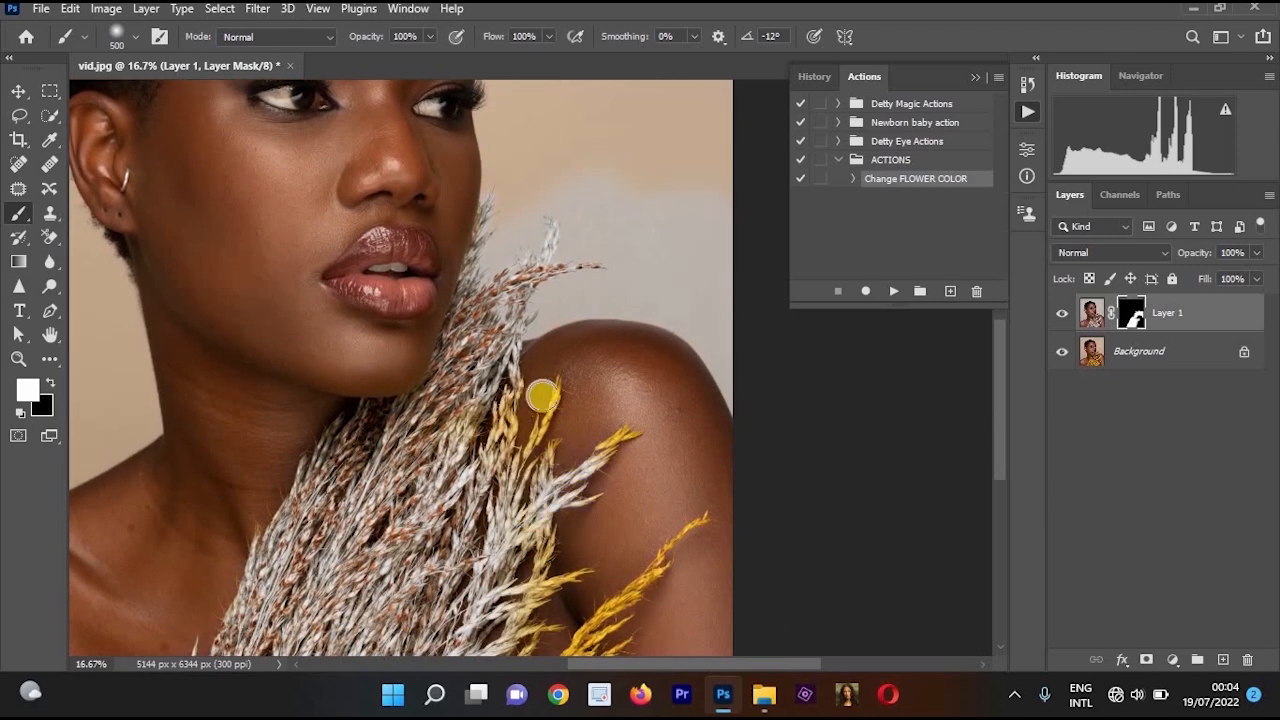
# - Paint white on the mask over the remaining yellow stems across the shoulder and arm, reducing the brush to 175 px
pyautogui.moveTo(555, 392)
pyautogui.mouseDown()
pyautogui.moveTo(525, 472)
pyautogui.moveTo(520, 395)
pyautogui.moveTo(499, 454)
pyautogui.moveTo(533, 473)
pyautogui.mouseUp()
pyautogui.press('[')
pyautogui.press('[')
pyautogui.press('[')
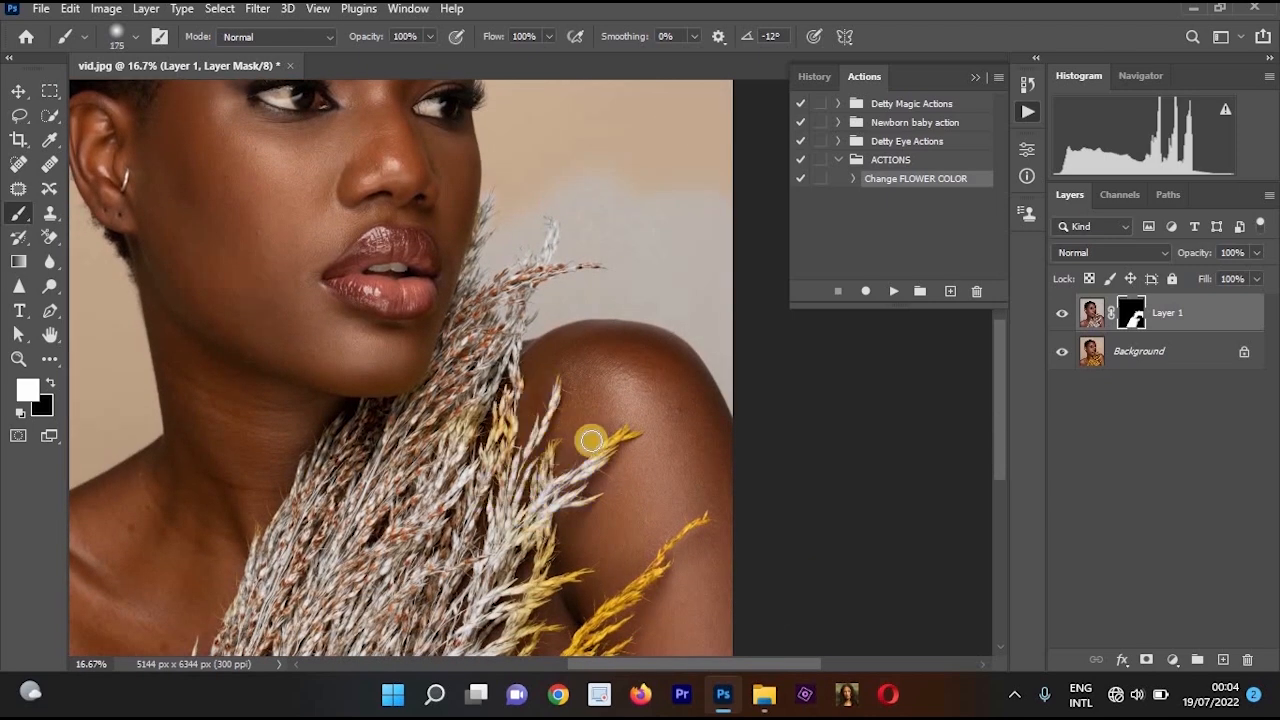
pyautogui.moveTo(591, 441); pyautogui.dragTo(626, 426)
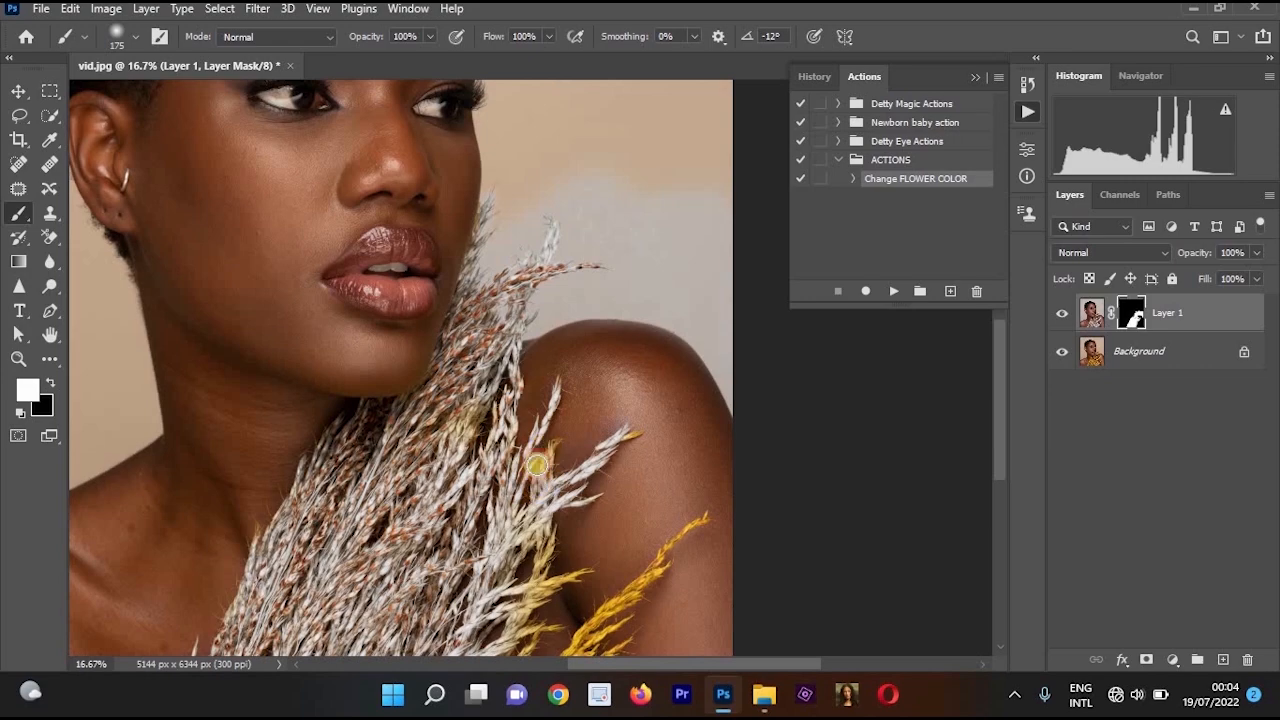
pyautogui.moveTo(454, 448); pyautogui.dragTo(445, 452)
pyautogui.scroll(-3, 686, 274)
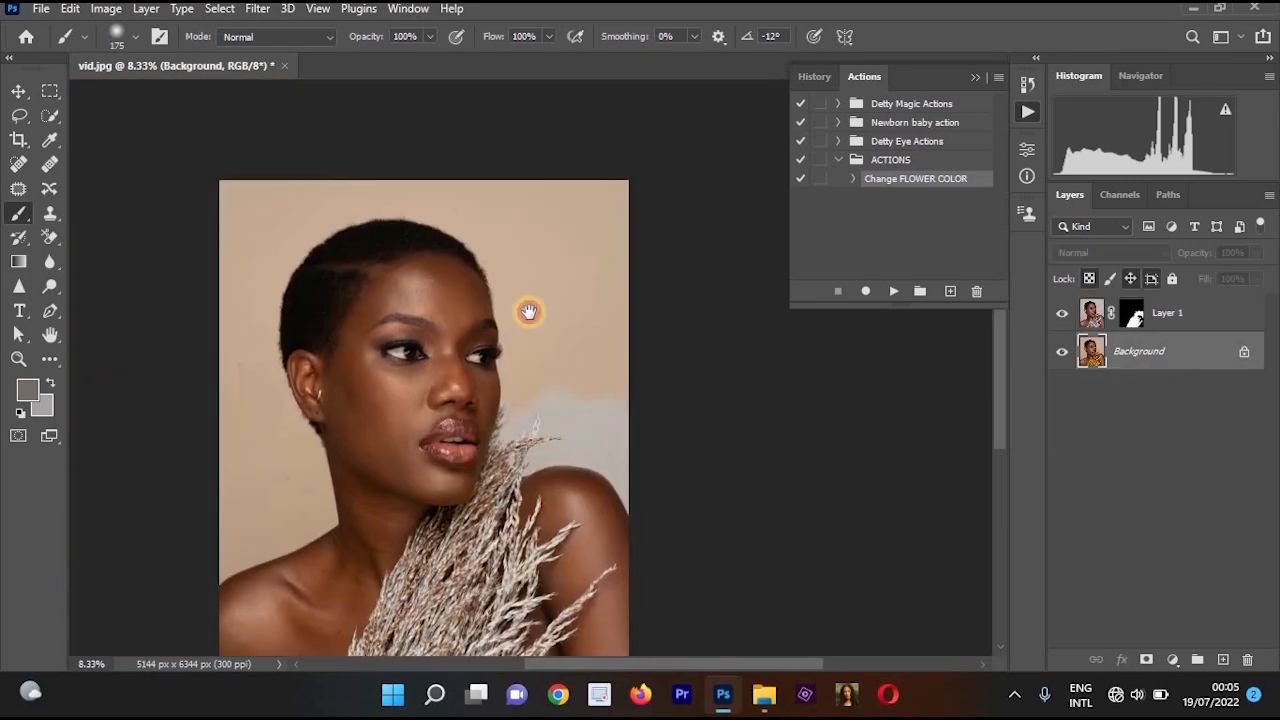
# - Select the backdrop on both sides of the woman on the Background layer with the Quick Selection tool
pyautogui.hotkey('ctrl', '+')
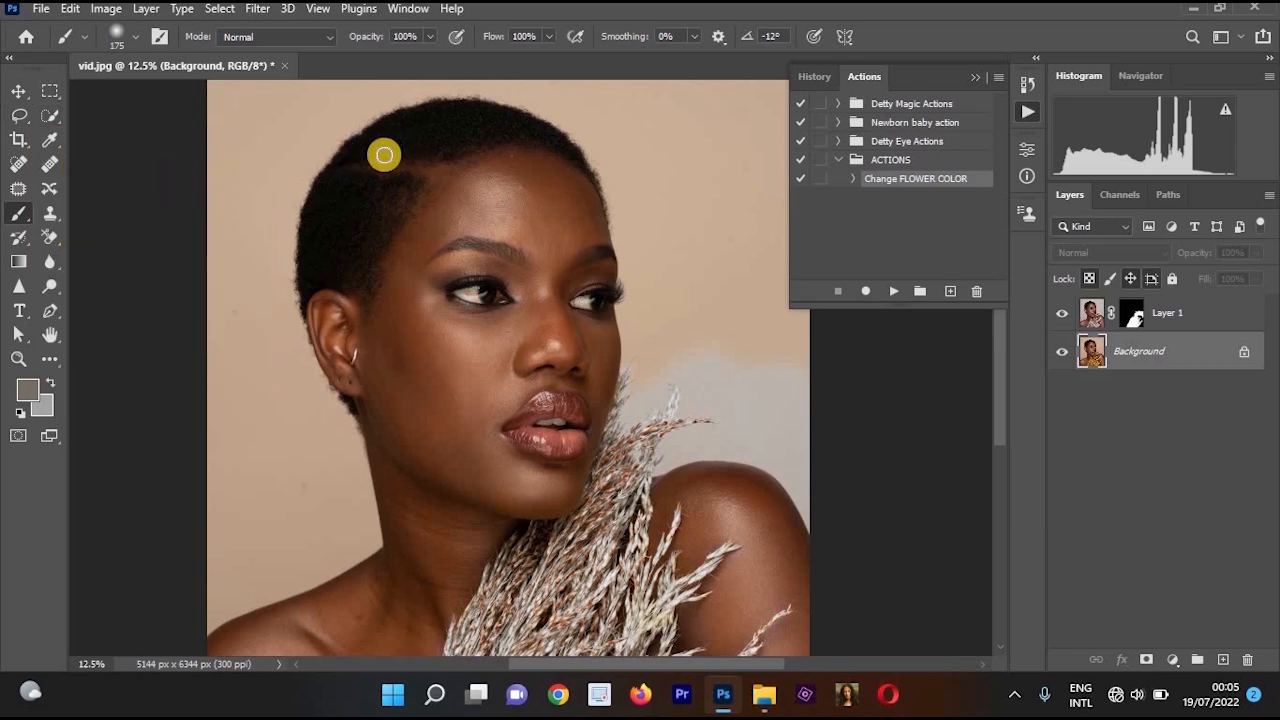
pyautogui.click(50, 115)
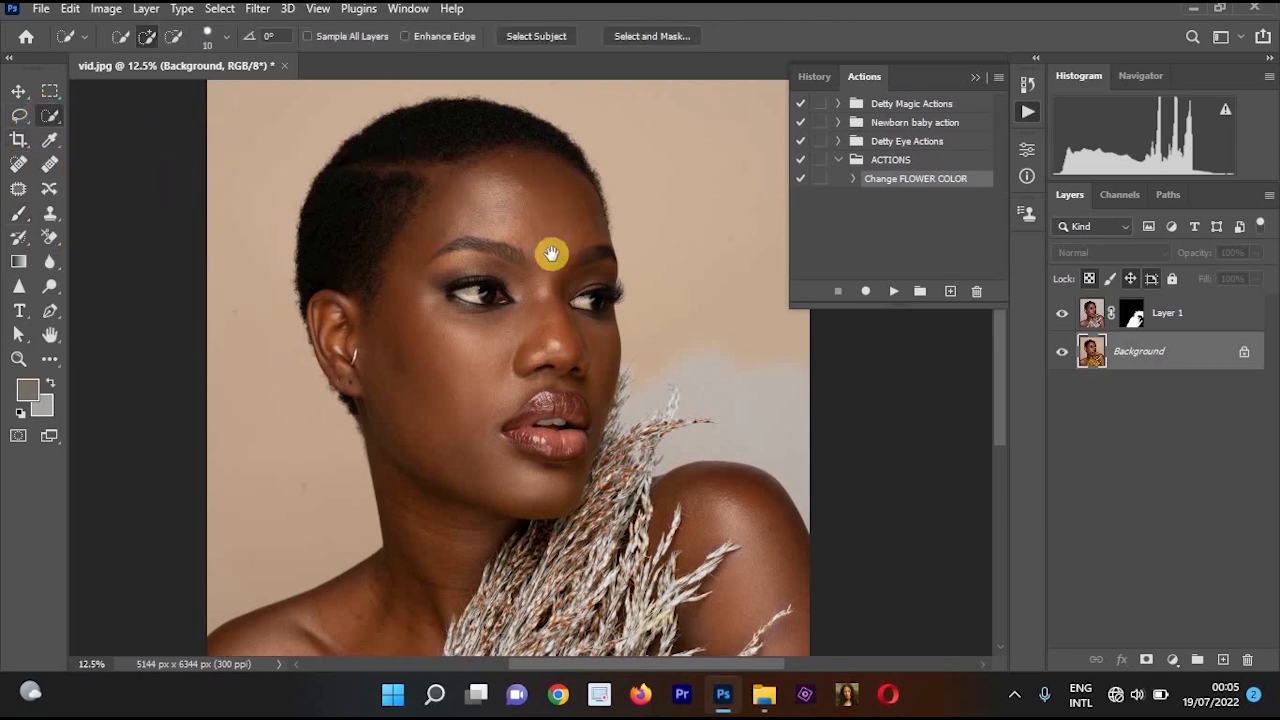
pyautogui.hotkey('ctrl', '-')
pyautogui.scroll(2, 1127, 345)
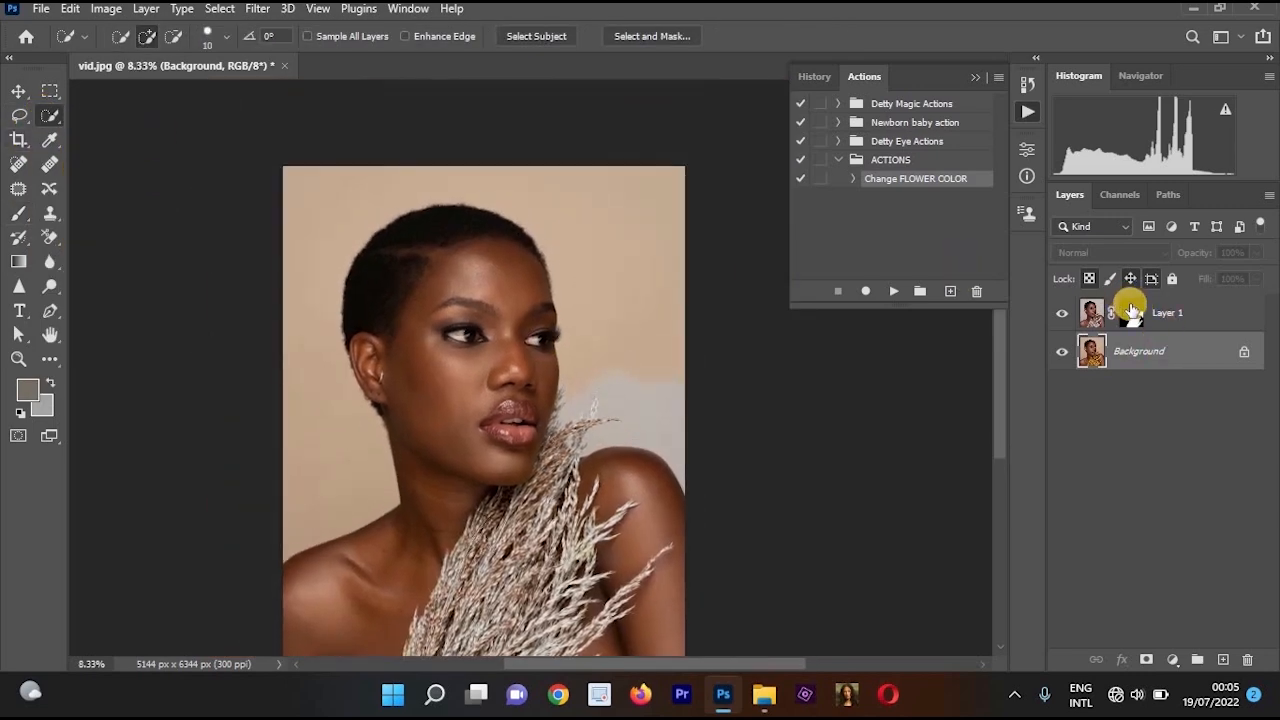
pyautogui.moveTo(452, 246)
pyautogui.mouseDown()
pyautogui.moveTo(598, 218)
pyautogui.moveTo(640, 256)
pyautogui.moveTo(669, 324)
pyautogui.moveTo(669, 364)
pyautogui.moveTo(659, 267)
pyautogui.mouseUp()
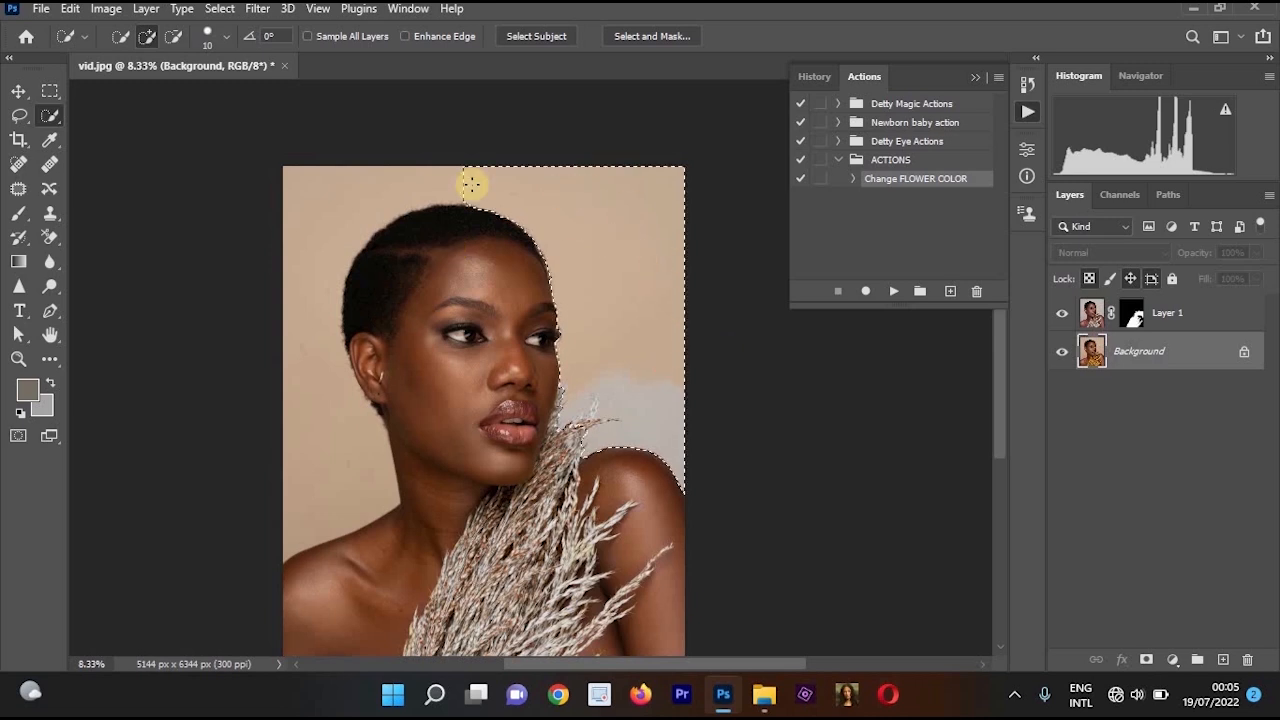
pyautogui.moveTo(300, 180)
pyautogui.mouseDown()
pyautogui.moveTo(275, 206)
pyautogui.moveTo(249, 380)
pyautogui.moveTo(320, 485)
pyautogui.mouseUp()
# - Feather the backdrop selection by 1 pixel and make the Layer 1 mask active
pyautogui.rightClick(298, 313)
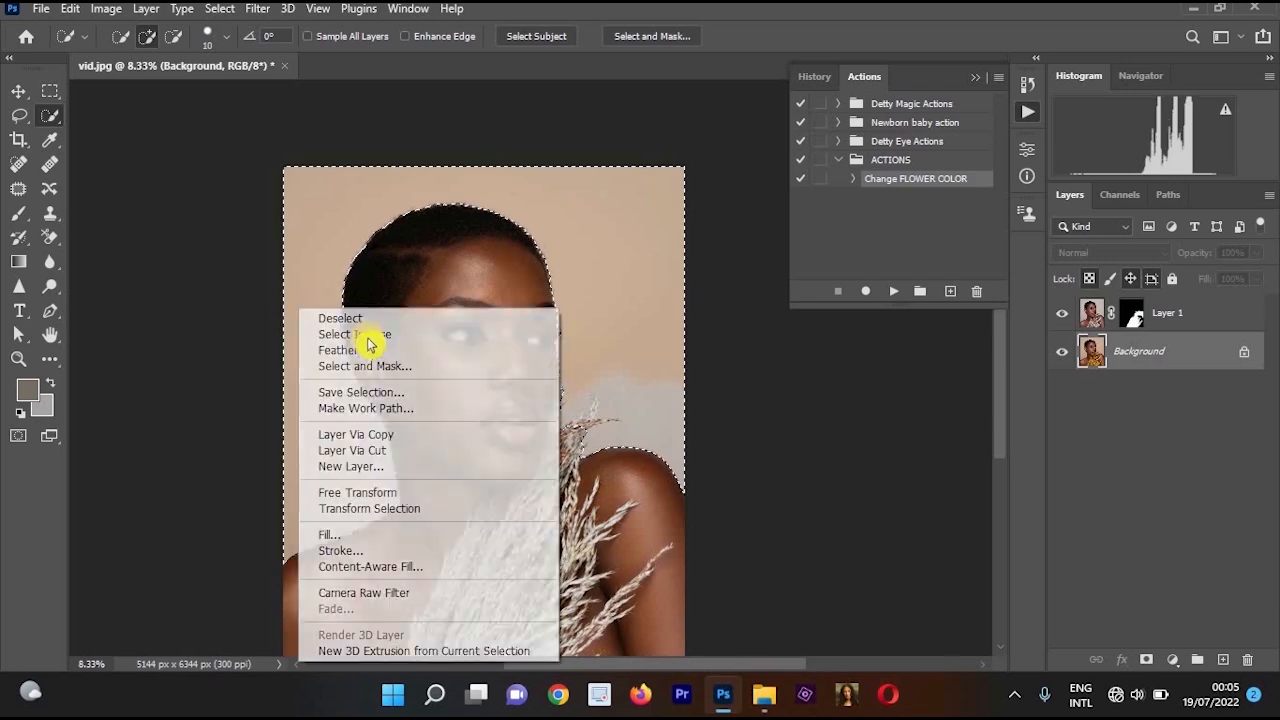
pyautogui.click(365, 337)
pyautogui.click(729, 210)
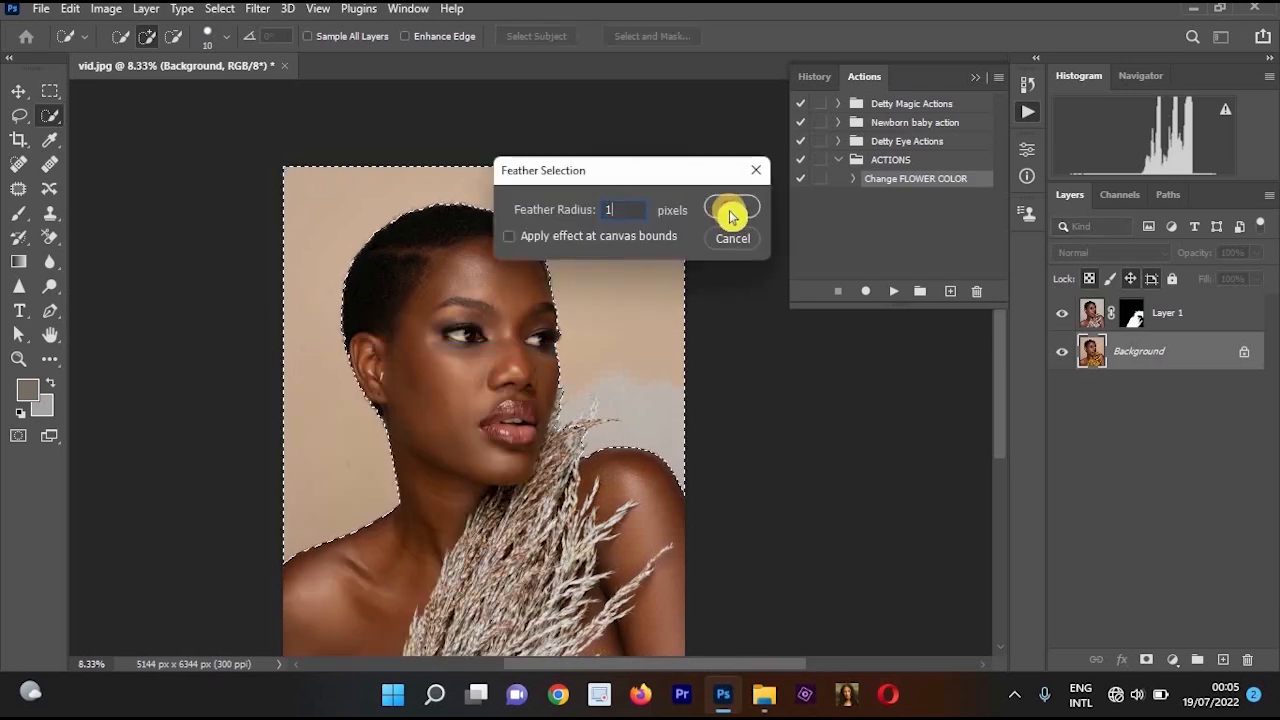
pyautogui.click(1145, 318)
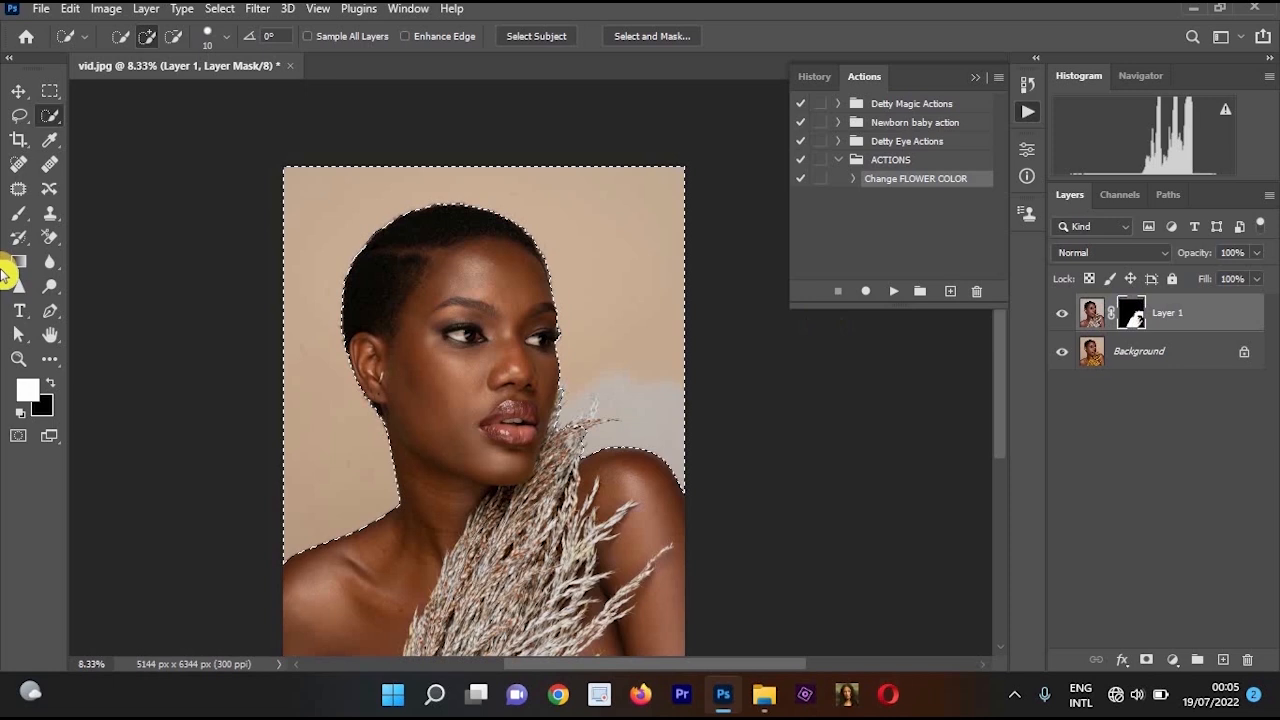
# - Paint white on the Layer 1 mask across the selected backdrop around the woman with an enlarged brush
pyautogui.click(19, 212)
pyautogui.press(']')
pyautogui.press(']')
pyautogui.press(']')
pyautogui.press(']')
pyautogui.press(']')
pyautogui.press(']')
pyautogui.press(']')
pyautogui.press(']')
pyautogui.press(']')
pyautogui.press(']')
pyautogui.press(']')
pyautogui.press(']')
pyautogui.press(']')
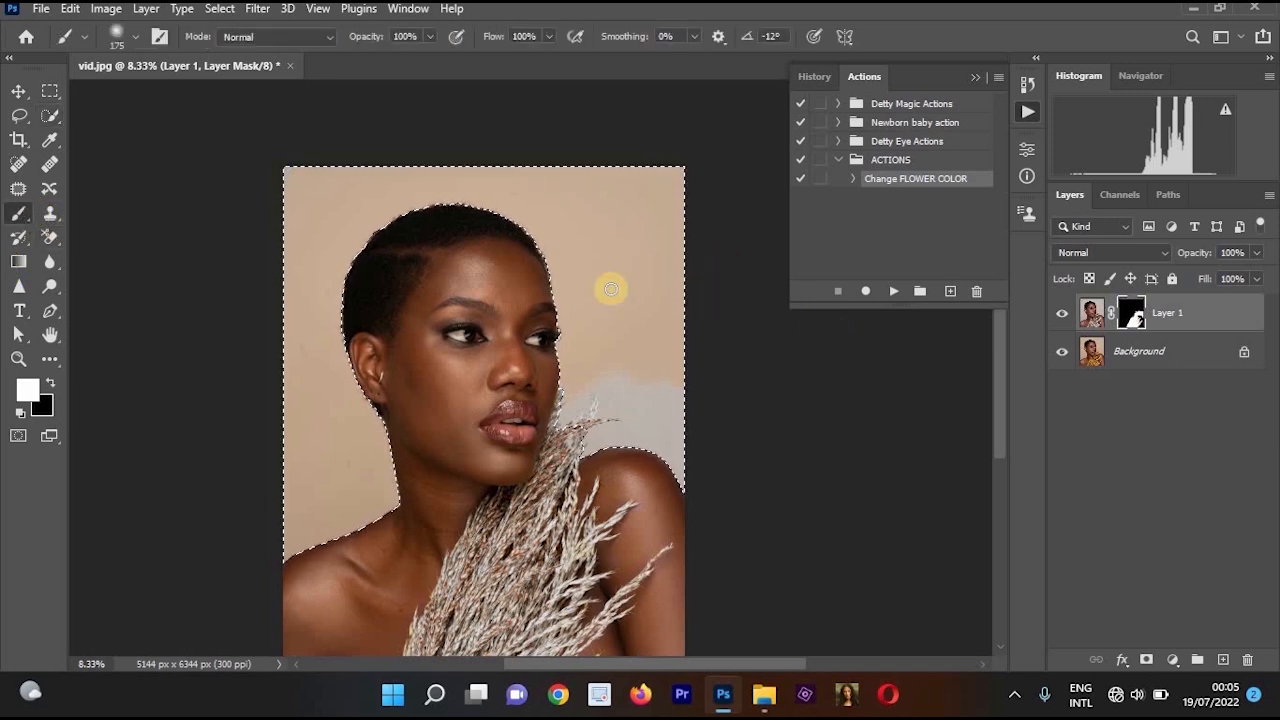
pyautogui.moveTo(578, 218)
pyautogui.mouseDown()
pyautogui.moveTo(601, 327)
pyautogui.moveTo(606, 228)
pyautogui.moveTo(628, 292)
pyautogui.moveTo(630, 200)
pyautogui.moveTo(642, 327)
pyautogui.moveTo(662, 167)
pyautogui.moveTo(631, 257)
pyautogui.moveTo(581, 161)
pyautogui.moveTo(458, 176)
pyautogui.moveTo(512, 207)
pyautogui.moveTo(614, 206)
pyautogui.moveTo(398, 210)
pyautogui.moveTo(310, 195)
pyautogui.moveTo(244, 462)
pyautogui.moveTo(305, 295)
pyautogui.moveTo(298, 351)
pyautogui.mouseUp()
pyautogui.press(']')
pyautogui.press(']')
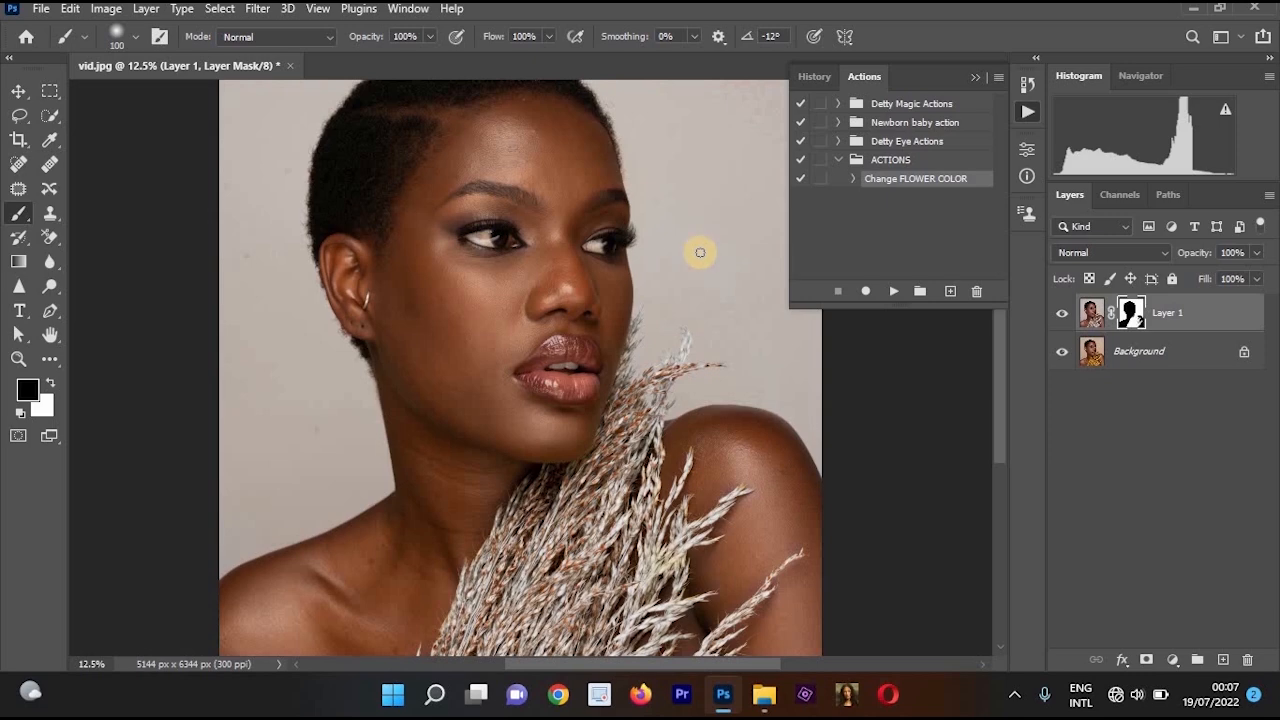
# - Duplicate the Background layer and merge the copy with the masked Layer 1
pyautogui.hotkey('ctrl', '-')
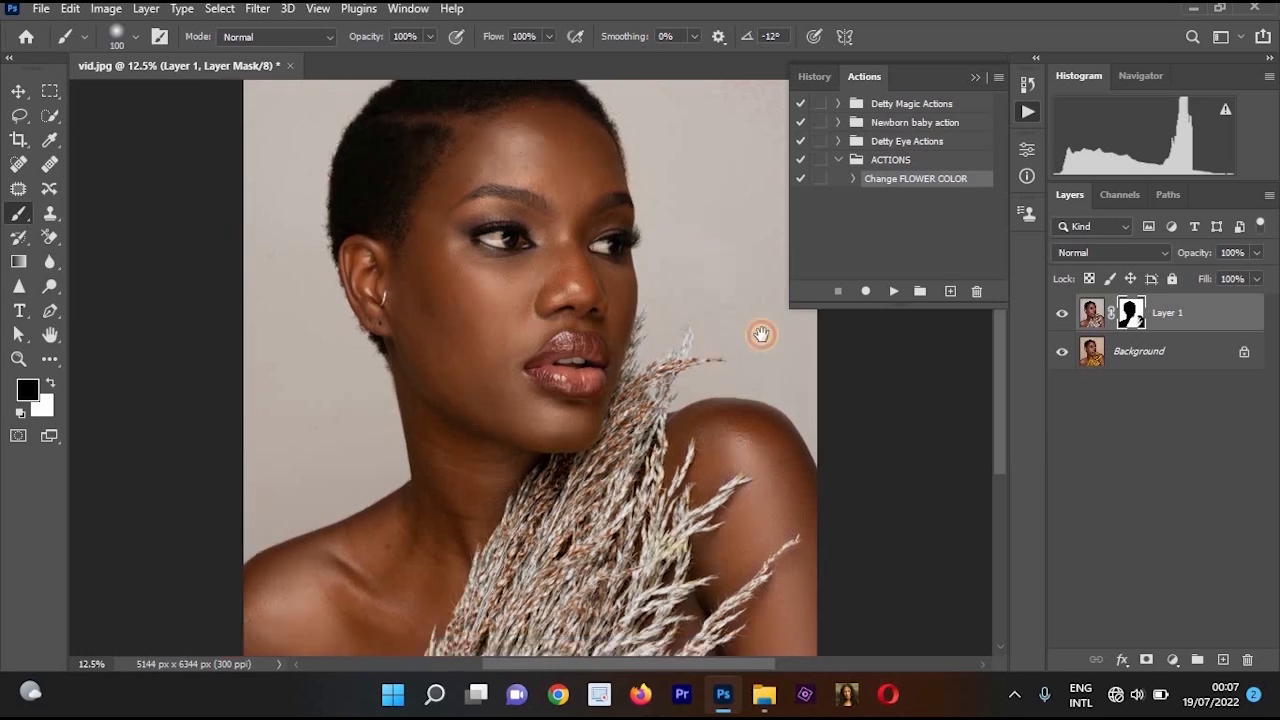
pyautogui.click(1168, 372)
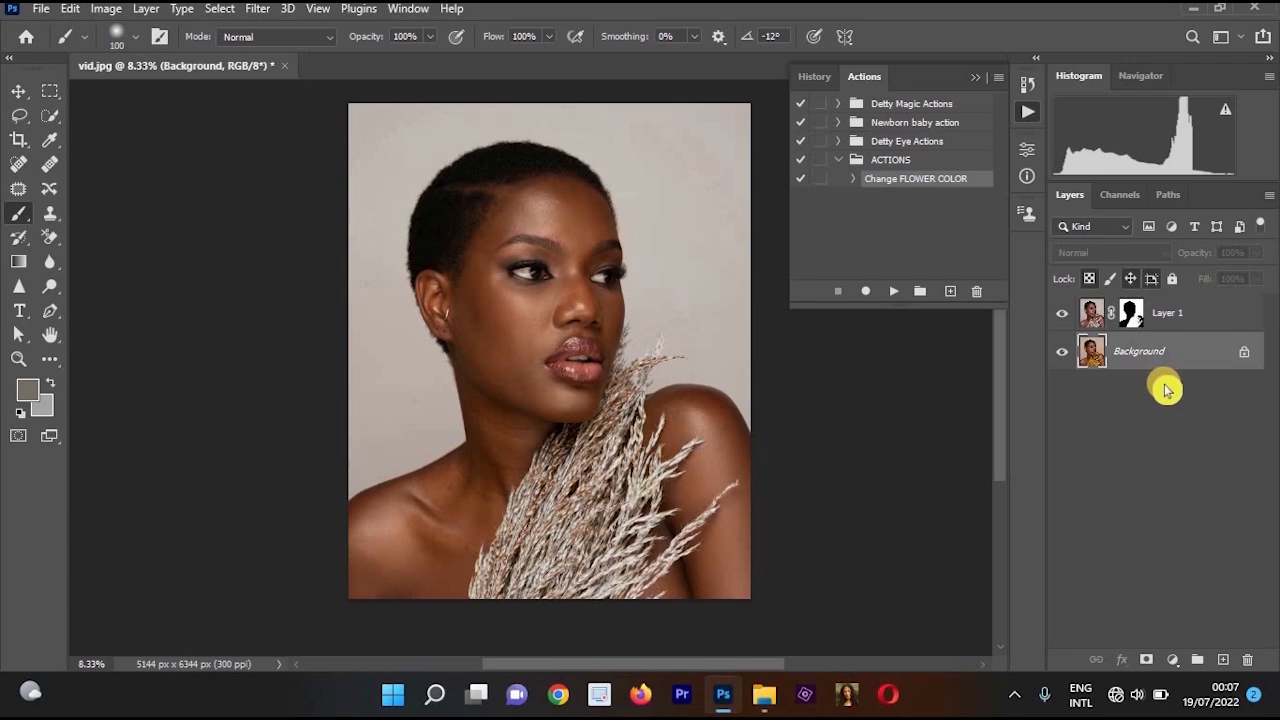
pyautogui.hotkey('ctrl', 'j')
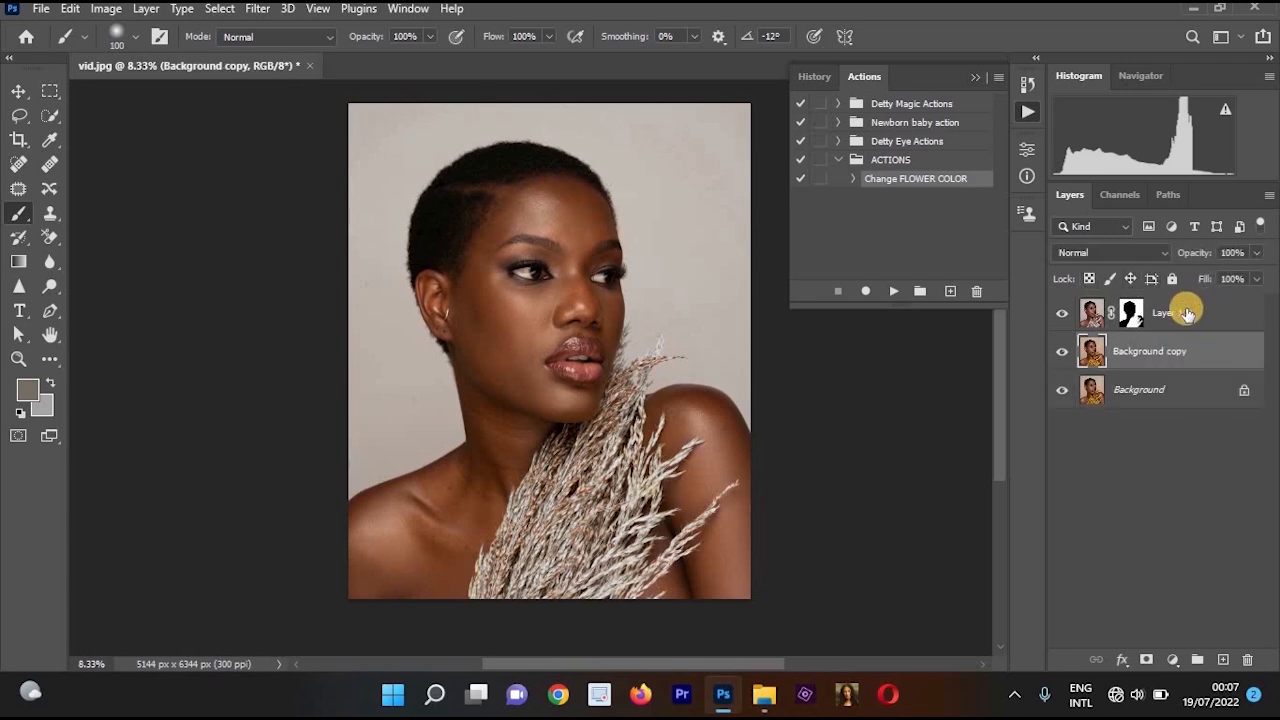
pyautogui.keyDown('ctrl'); pyautogui.click(1185, 314); pyautogui.keyUp('ctrl')
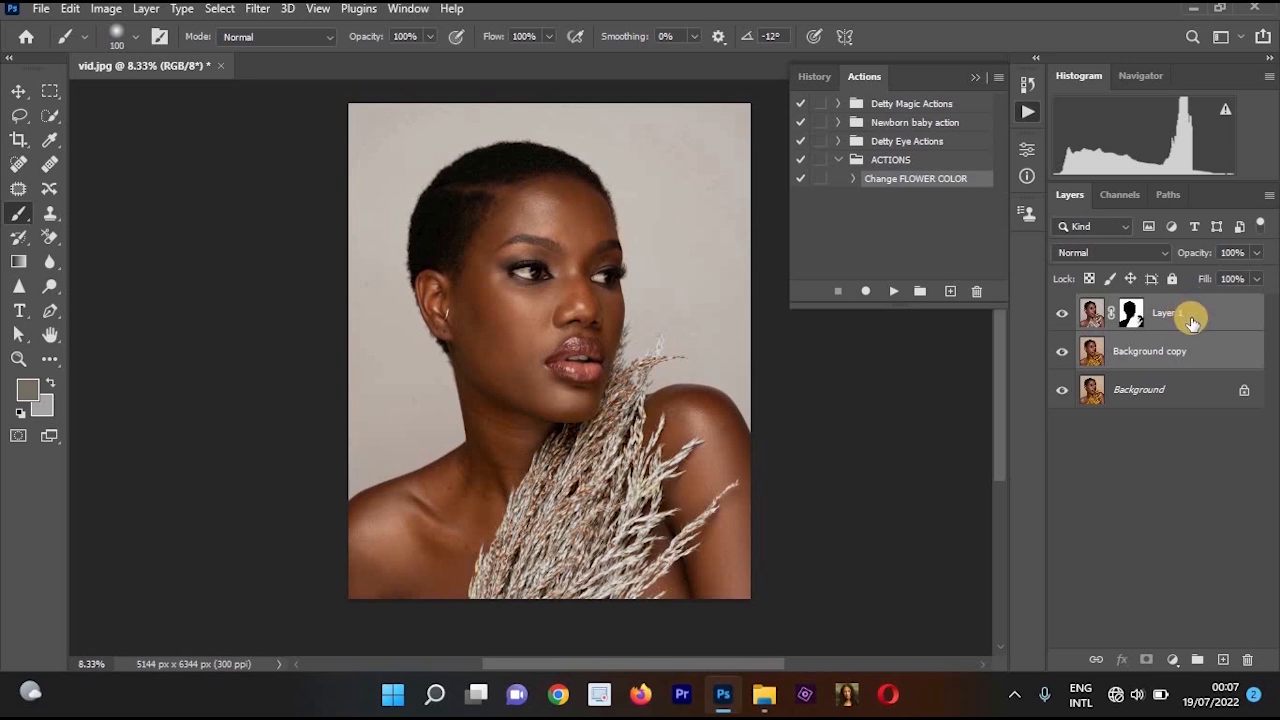
pyautogui.hotkey('ctrl', 'e')
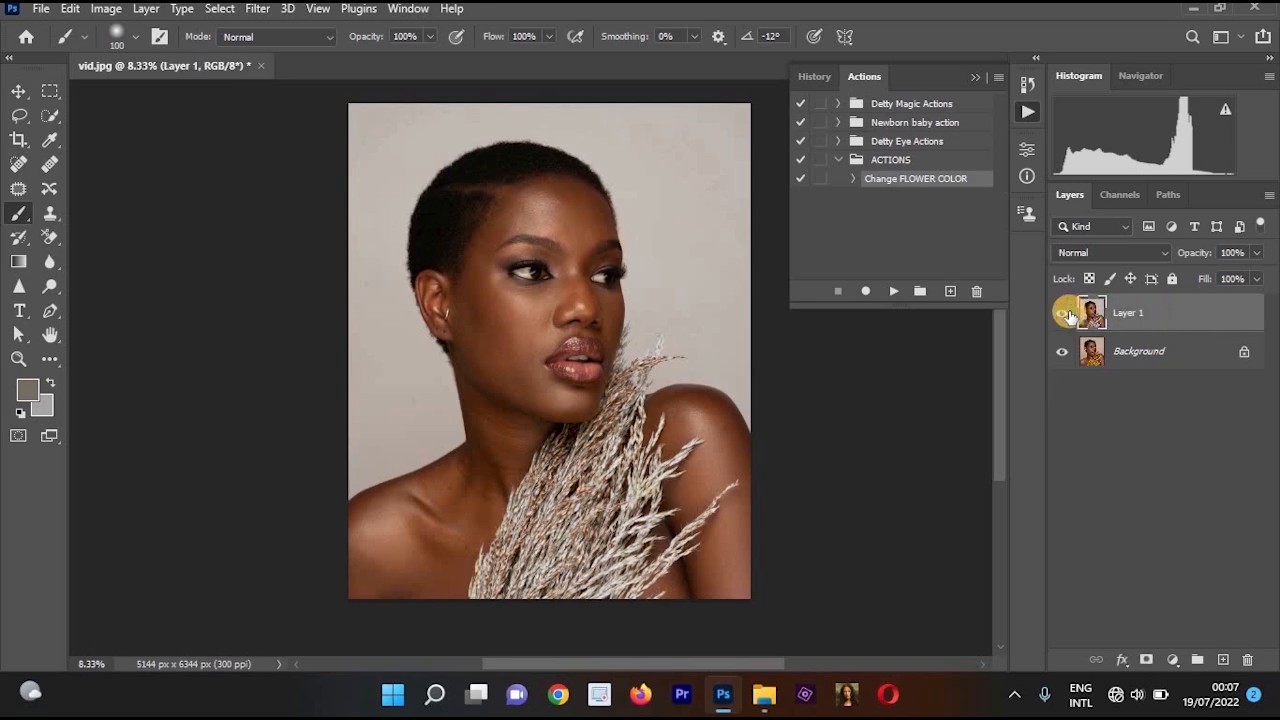
# - Hide and show the merged Layer 1 to compare the recoloured flowers and backdrop with the original
pyautogui.click(1062, 313)
pyautogui.click(1062, 313)
pyautogui.scroll(1, 630, 415)
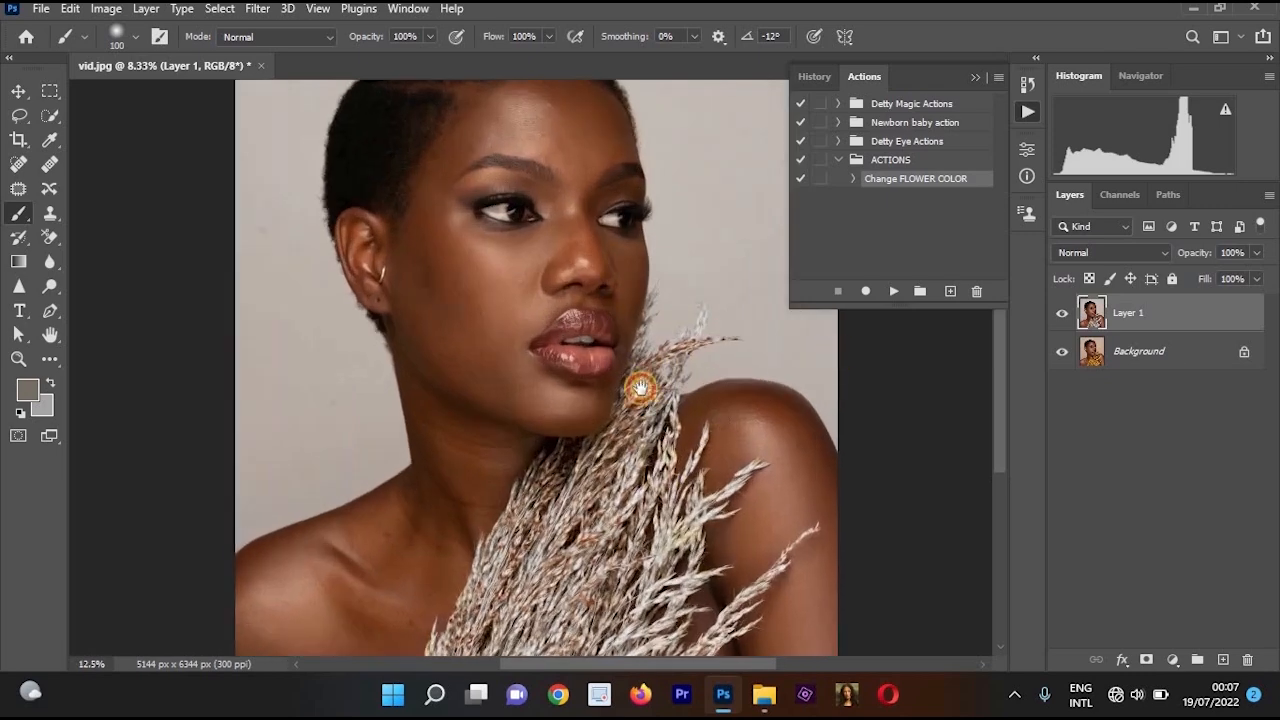
pyautogui.click(1062, 313)
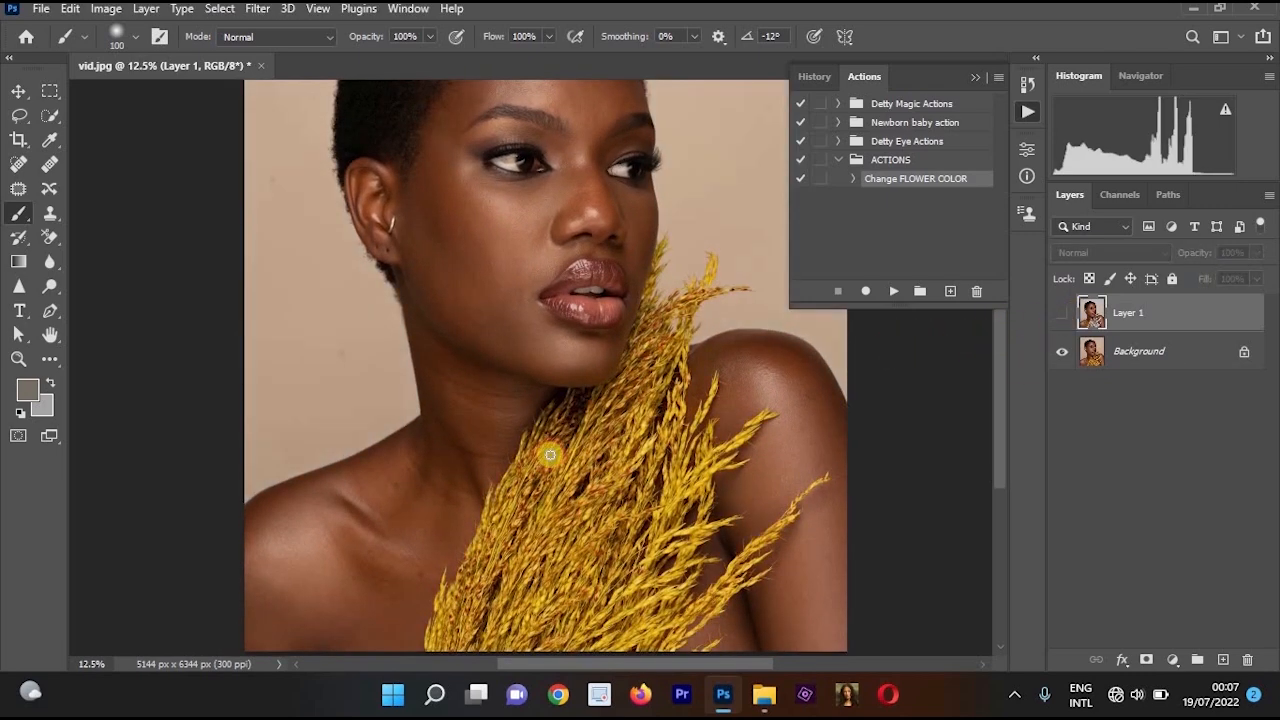
pyautogui.moveTo(592, 350); pyautogui.dragTo(601, 427)
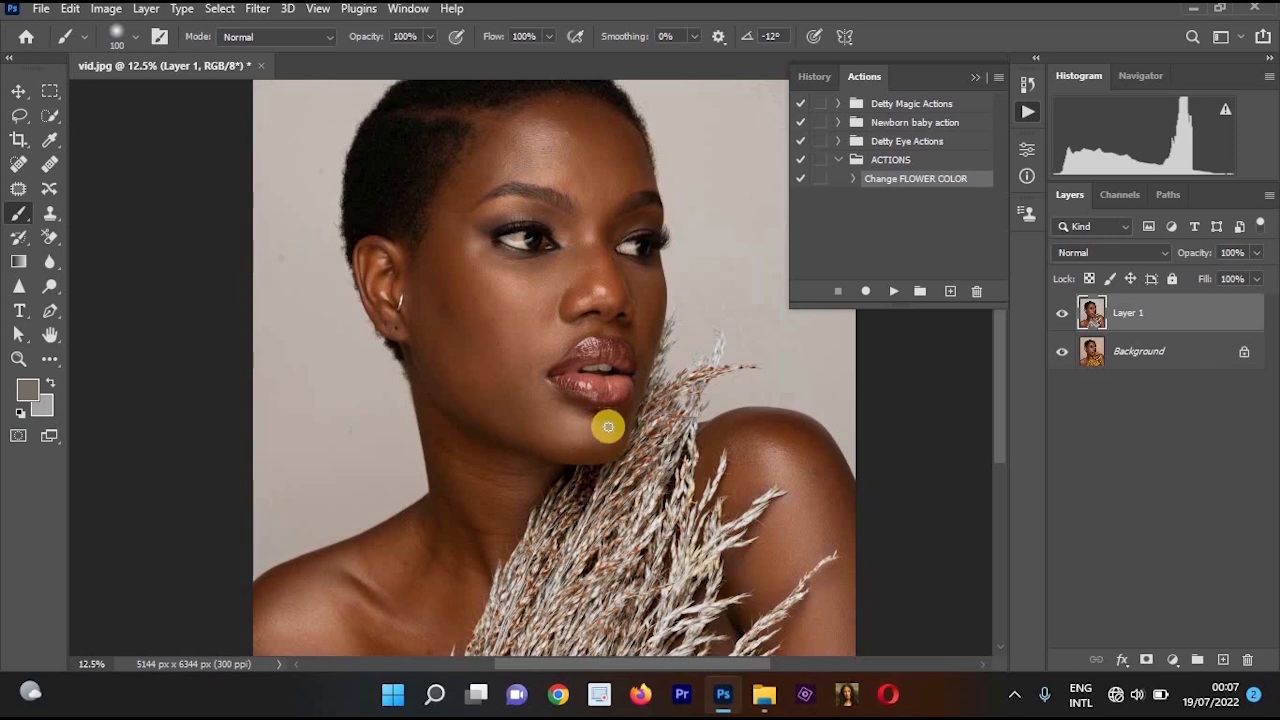
pyautogui.keyDown('ctrl'); pyautogui.click(632, 270); pyautogui.keyUp('ctrl')
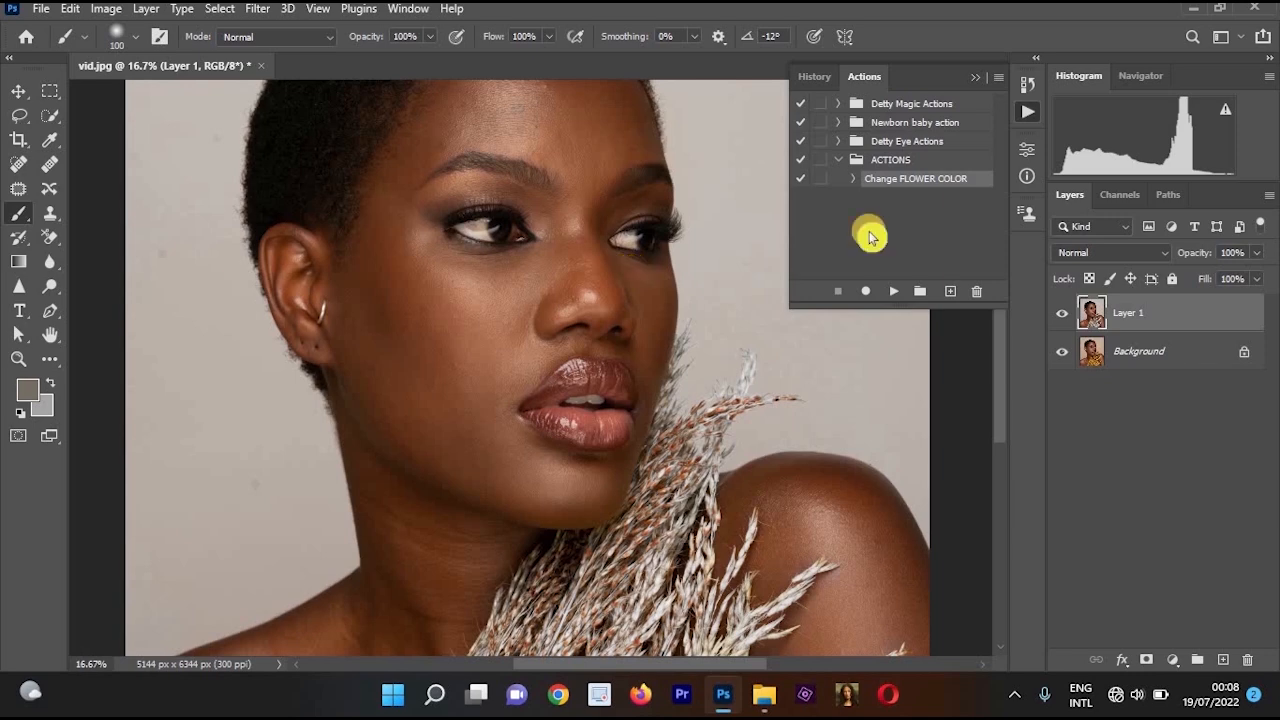
# - Create a new action with the default name in the ACTIONS set, start recording it and stop the recording
pyautogui.click(950, 290)
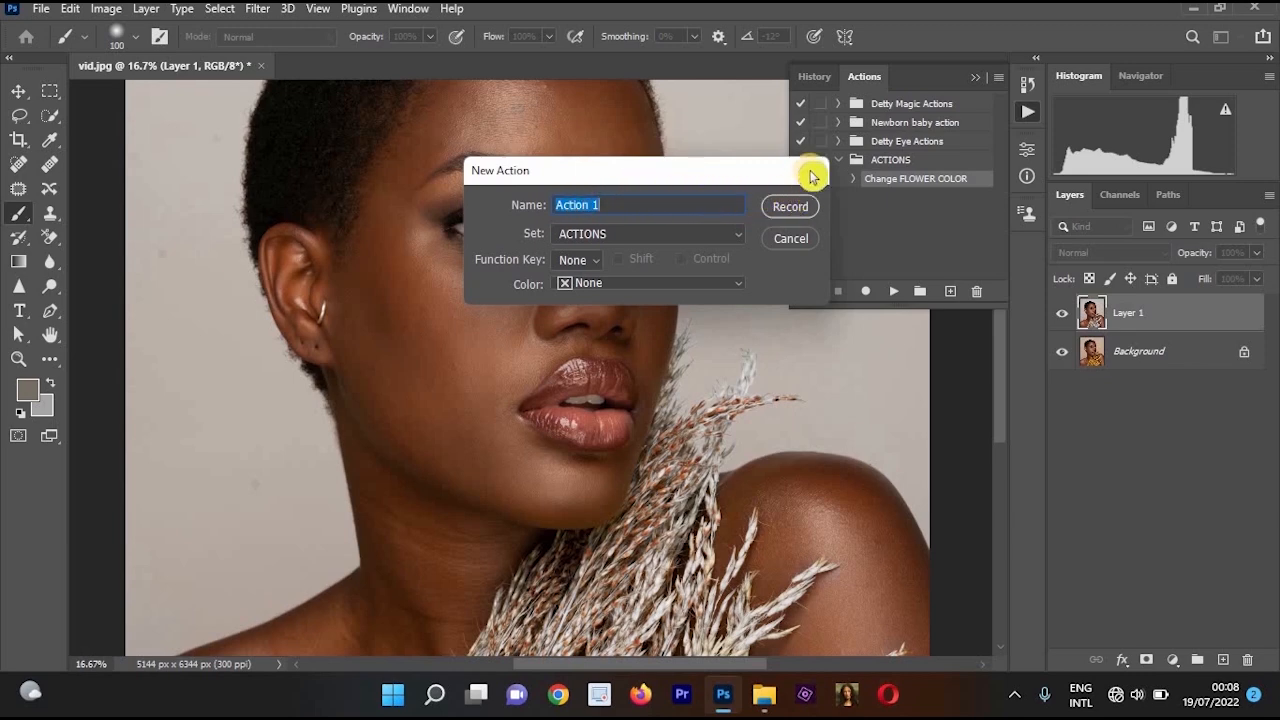
pyautogui.click(790, 206)
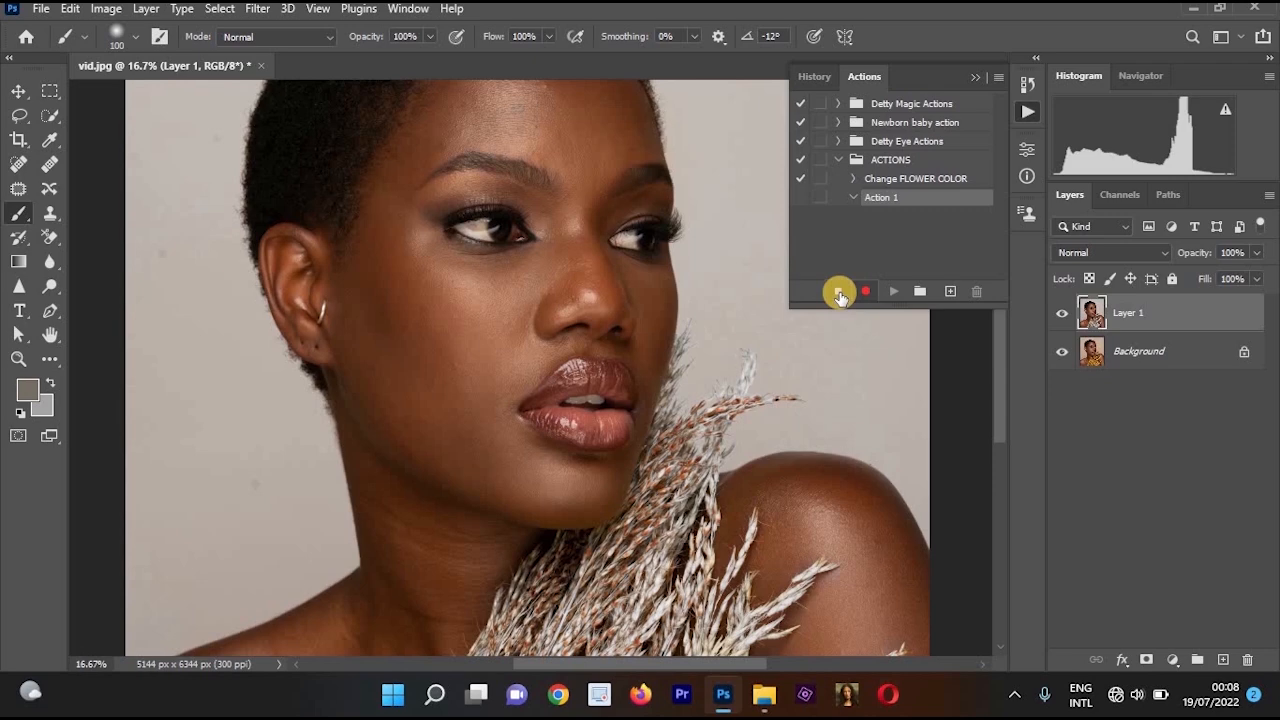
pyautogui.click(839, 293)
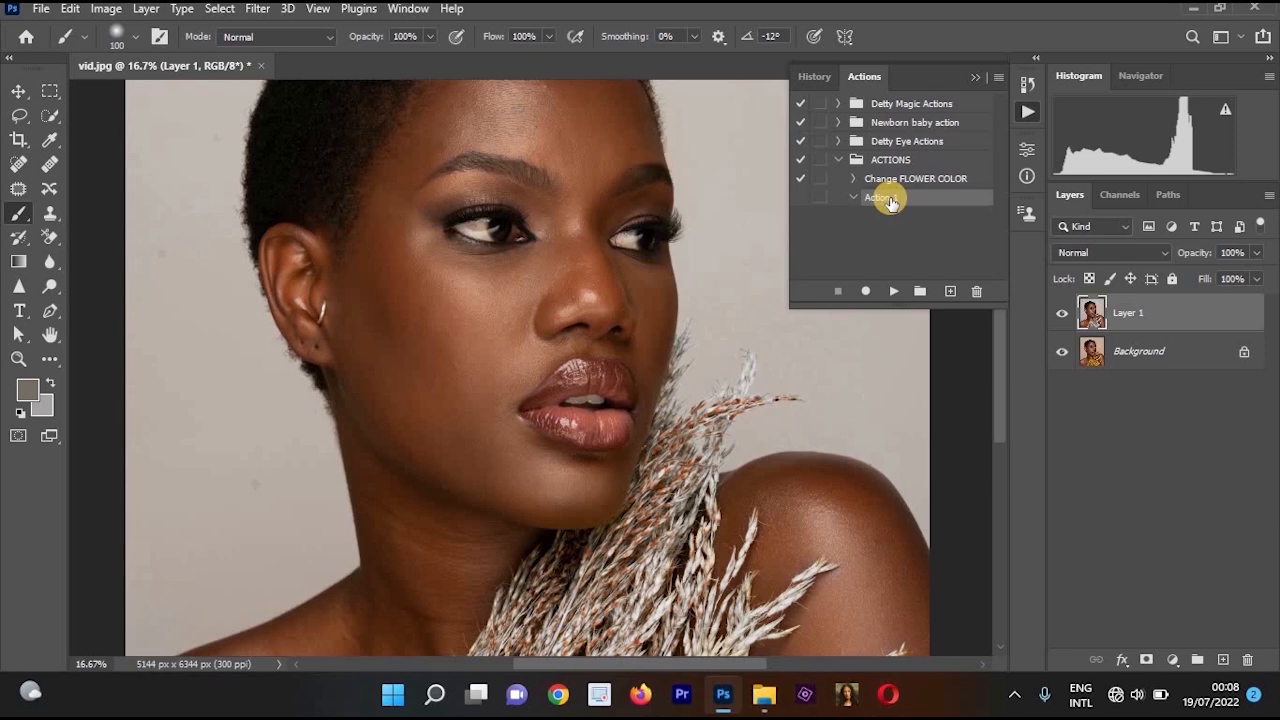
# - Collapse the ACTIONS set and run Frequency Separation 8Bit from Detty Magic Actions on Layer 1
pyautogui.click(838, 159)
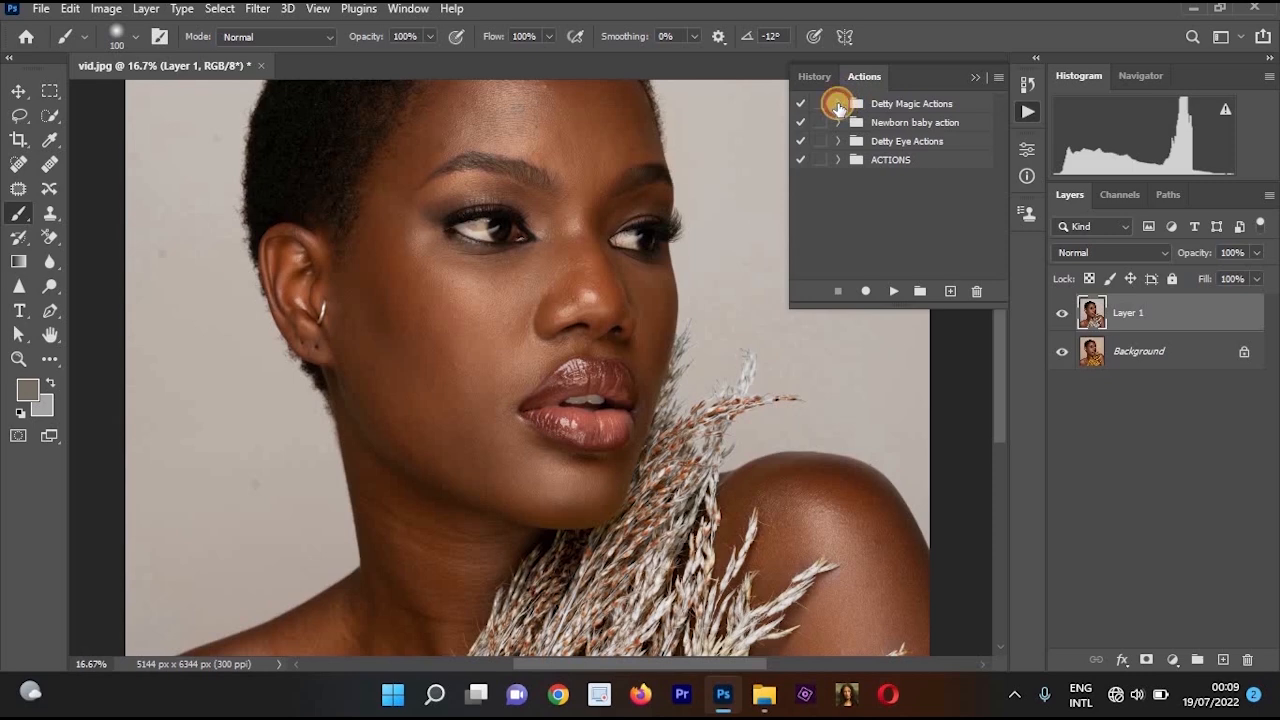
pyautogui.click(838, 104)
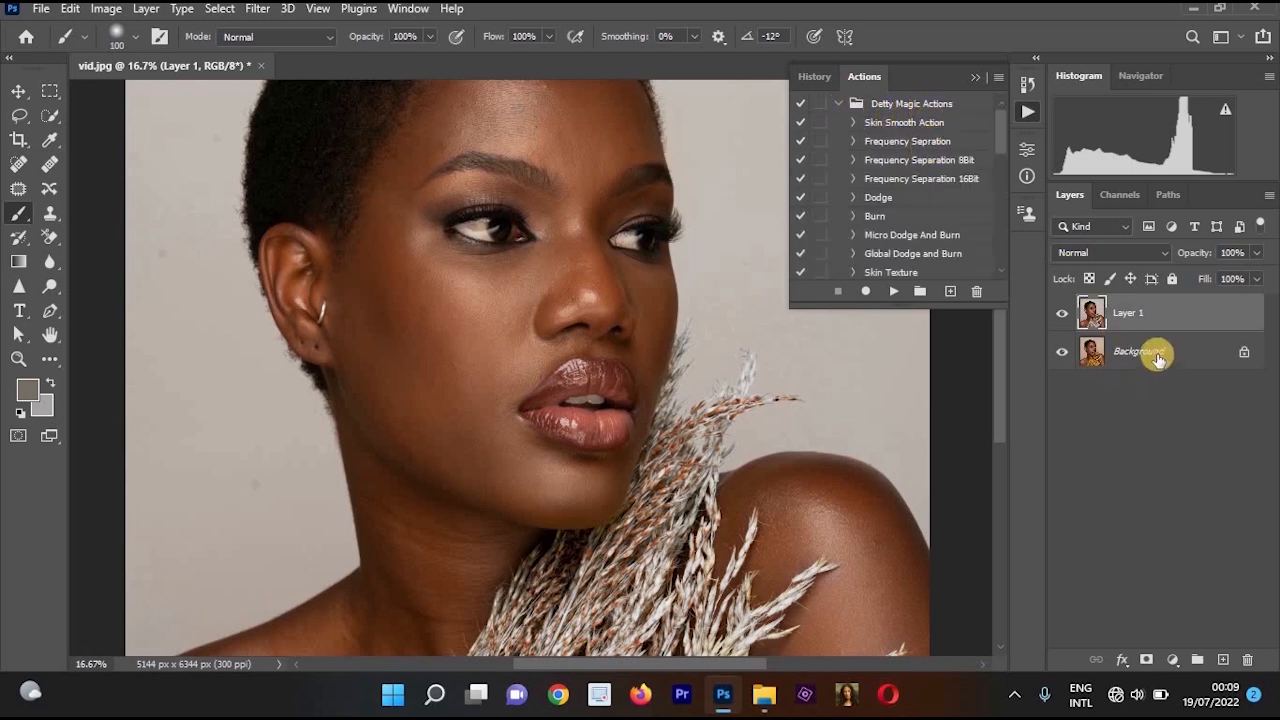
pyautogui.click(941, 160)
pyautogui.click(894, 291)
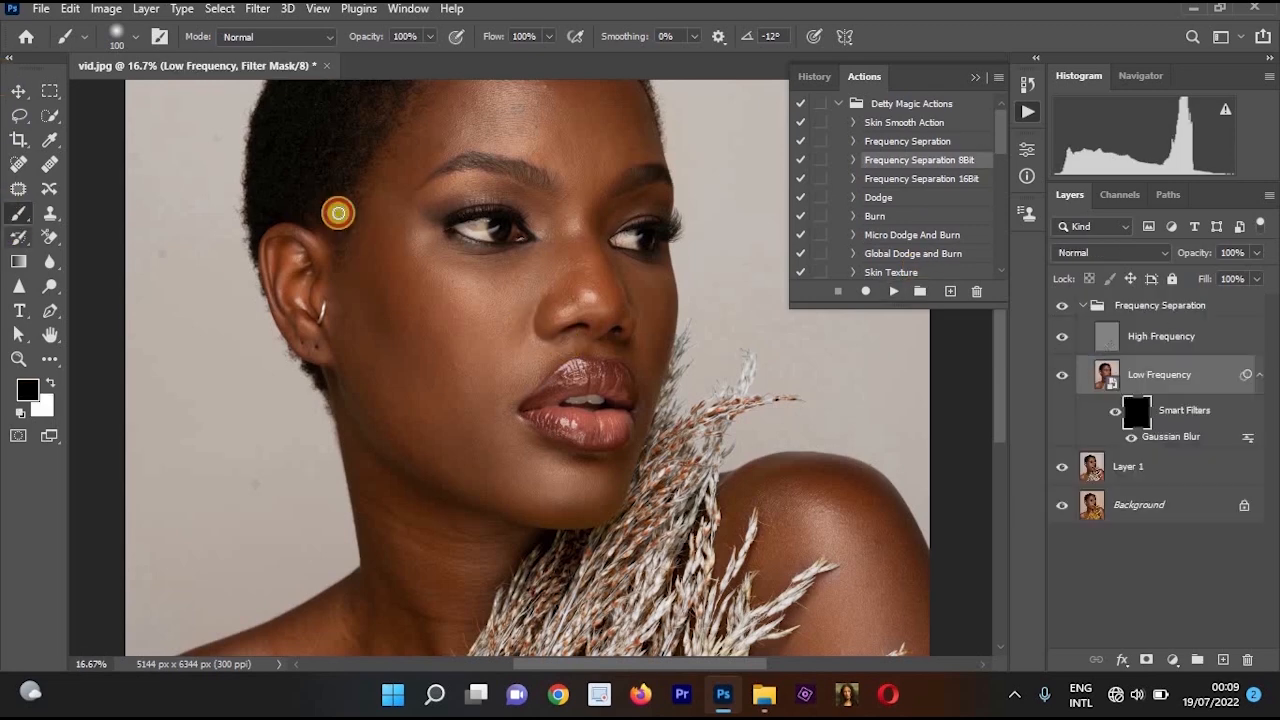
# - Enlarge the brush to 700 px and make white the foreground colour for the Low Frequency filter mask
pyautogui.keyDown('ctrl'); pyautogui.click(635, 198); pyautogui.keyUp('ctrl')
pyautogui.moveTo(507, 371); pyautogui.dragTo(553, 337)
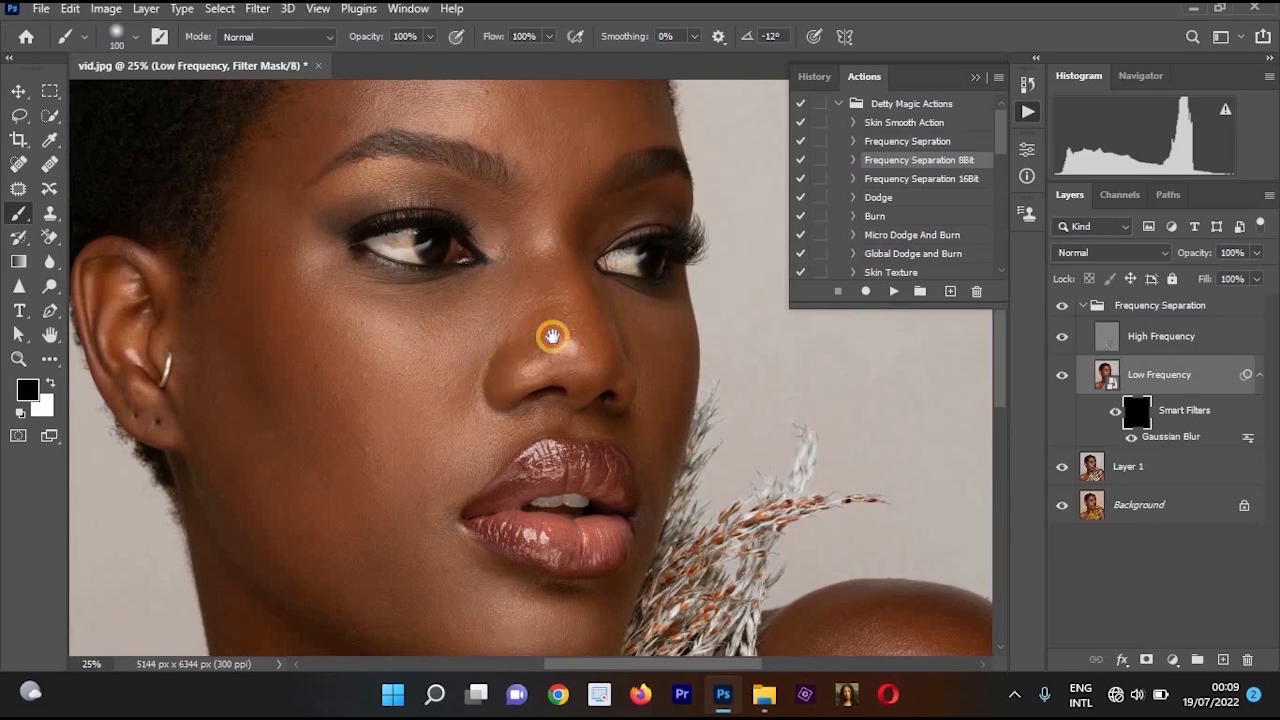
pyautogui.keyDown('ctrl'); pyautogui.click(491, 270); pyautogui.keyUp('ctrl')
pyautogui.moveTo(491, 274); pyautogui.dragTo(526, 363)
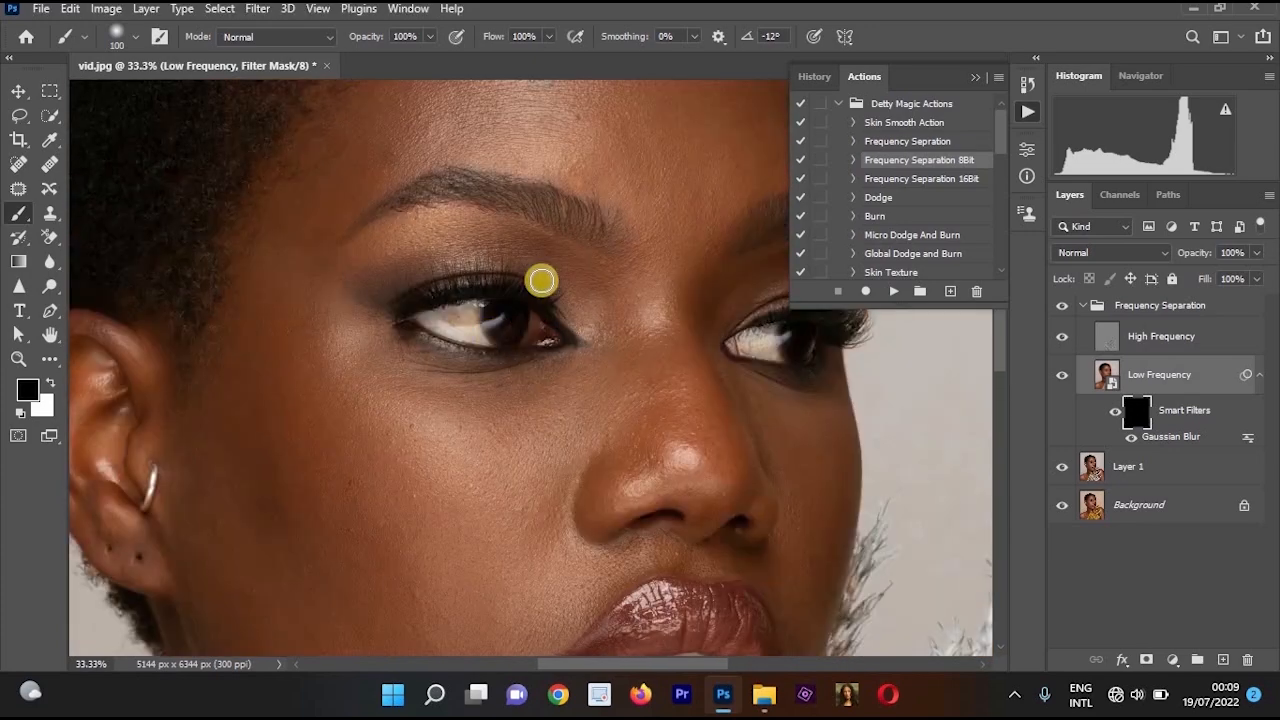
pyautogui.press(']')
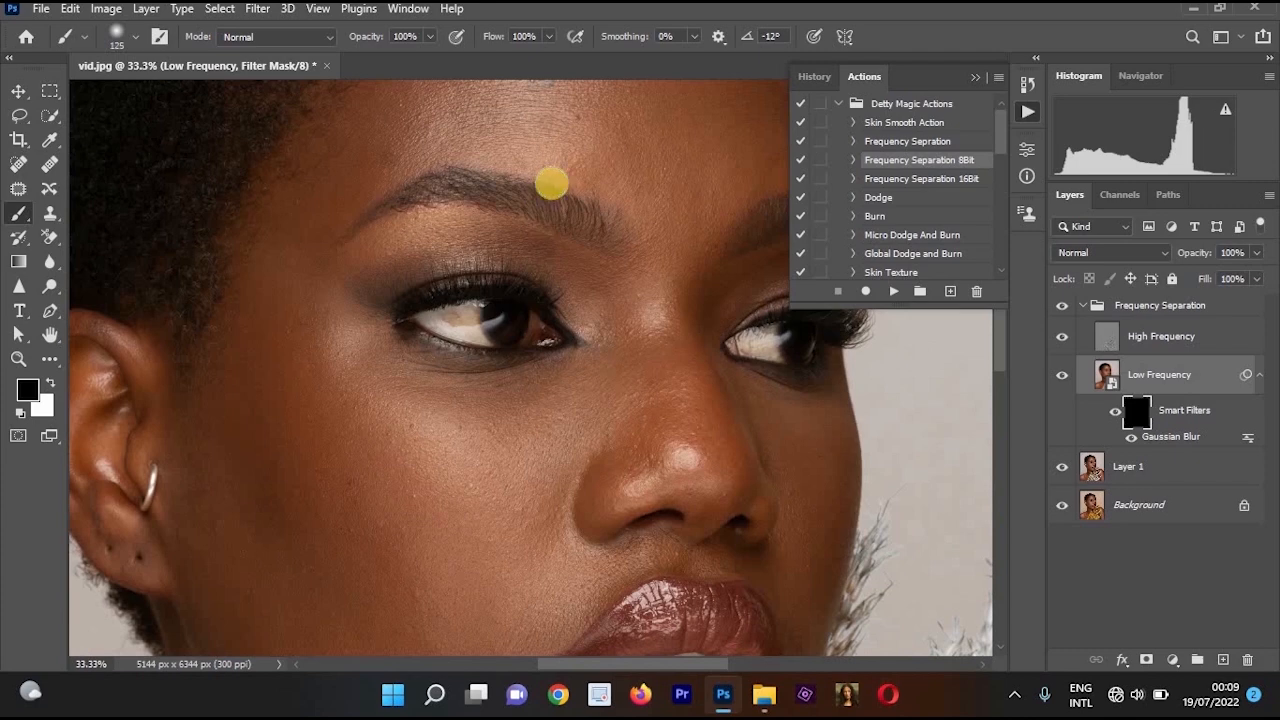
pyautogui.press(']')
pyautogui.click(556, 226)
pyautogui.click(683, 152)
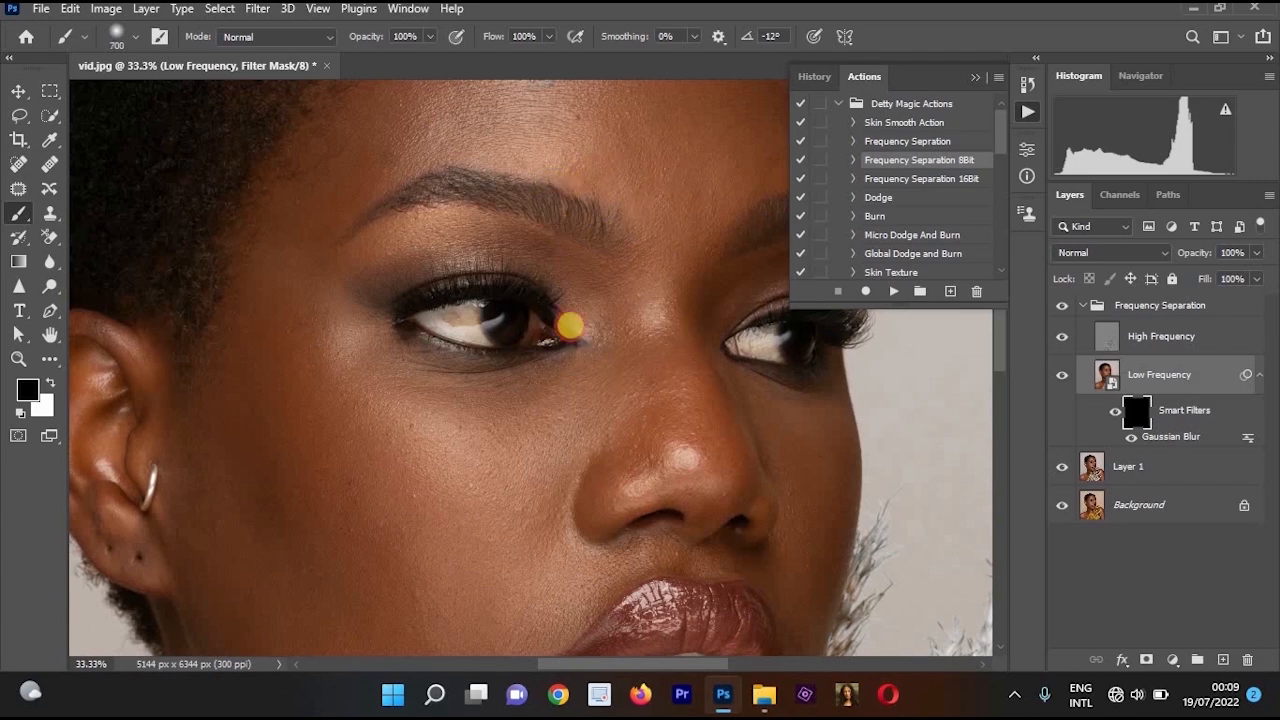
pyautogui.click(480, 449)
pyautogui.click(425, 385)
pyautogui.click(546, 380)
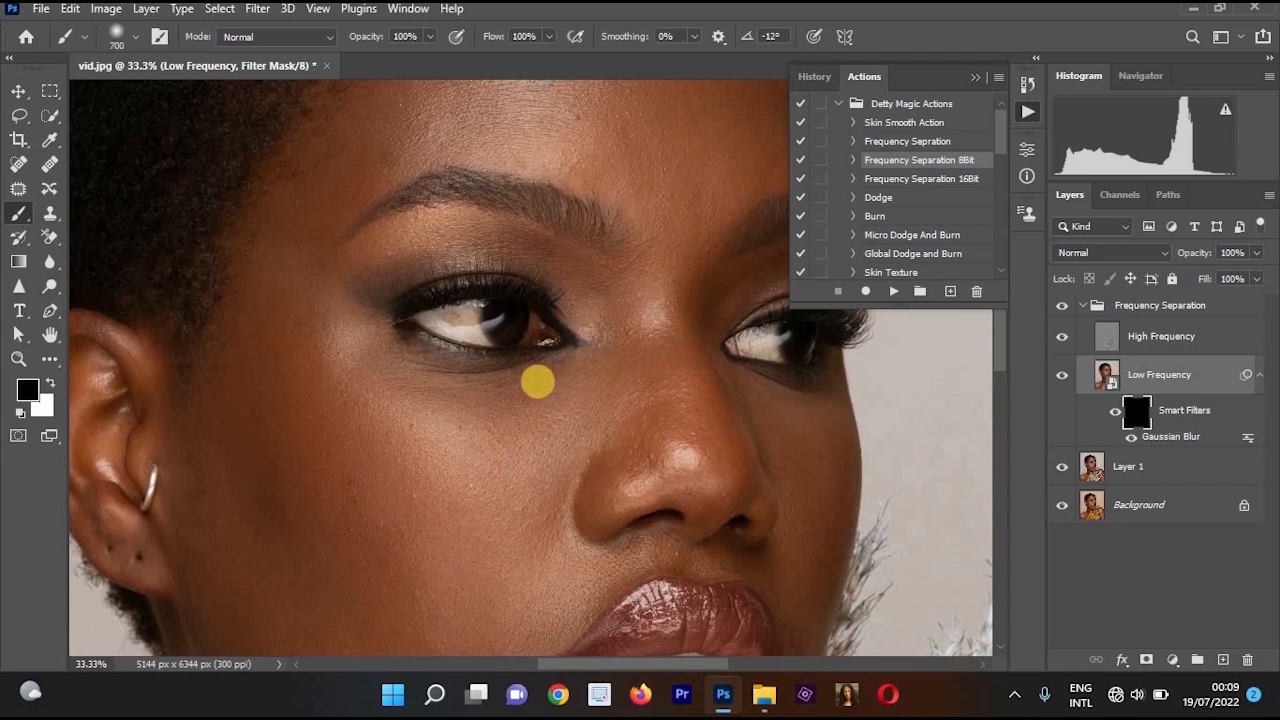
pyautogui.click(53, 388)
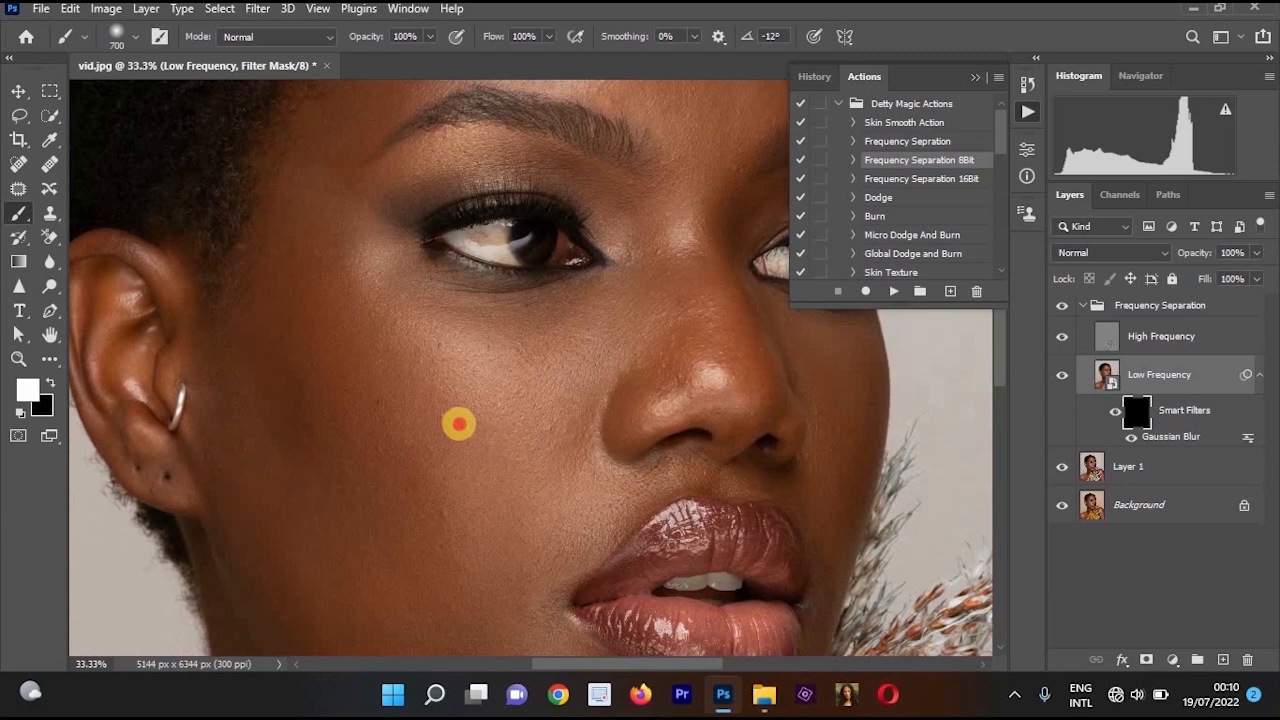
# - Paint white on the Low Frequency filter mask over the cheek and jaw, reducing the brush to 600 px
pyautogui.moveTo(459, 423)
pyautogui.mouseDown()
pyautogui.moveTo(422, 378)
pyautogui.moveTo(467, 514)
pyautogui.moveTo(326, 400)
pyautogui.moveTo(369, 464)
pyautogui.moveTo(339, 417)
pyautogui.moveTo(365, 517)
pyautogui.moveTo(334, 241)
pyautogui.moveTo(327, 314)
pyautogui.moveTo(356, 431)
pyautogui.moveTo(439, 337)
pyautogui.moveTo(367, 430)
pyautogui.moveTo(399, 401)
pyautogui.mouseUp()
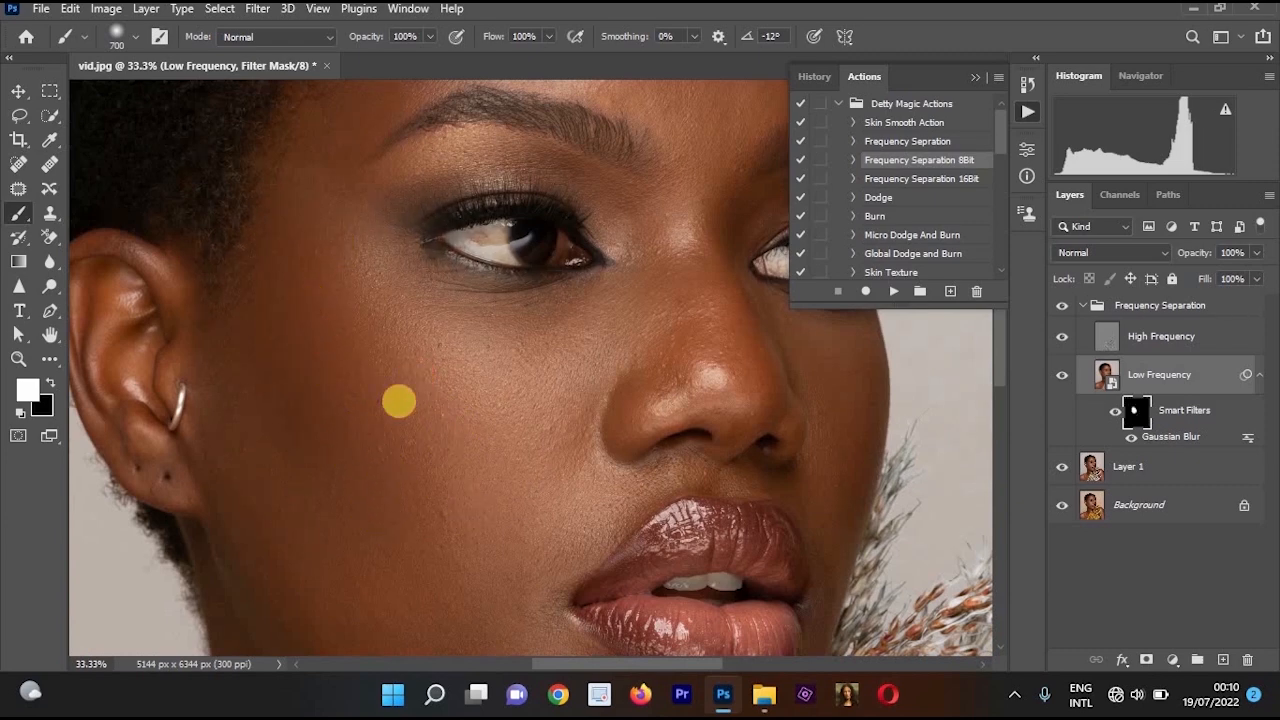
pyautogui.moveTo(376, 542); pyautogui.dragTo(385, 377)
pyautogui.press('[')
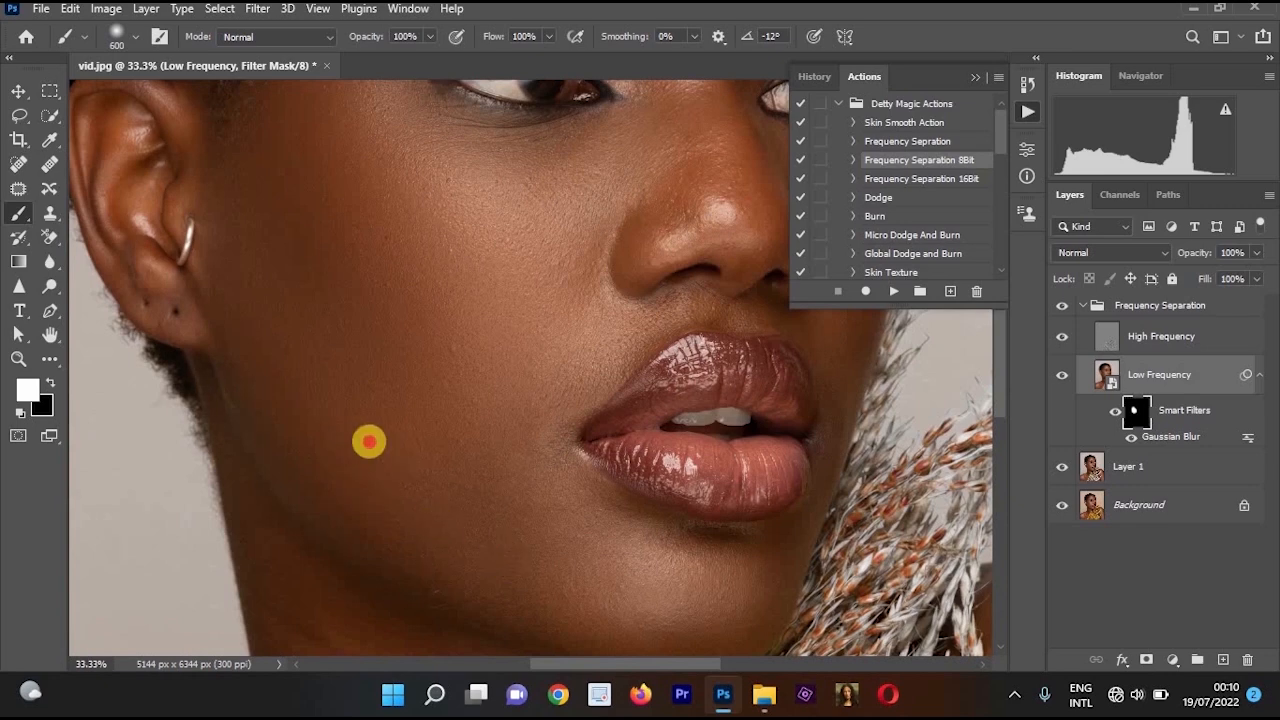
pyautogui.moveTo(369, 441); pyautogui.dragTo(303, 211)
pyautogui.moveTo(486, 412)
pyautogui.mouseDown()
pyautogui.moveTo(345, 173)
pyautogui.moveTo(473, 285)
pyautogui.moveTo(418, 307)
pyautogui.mouseUp()
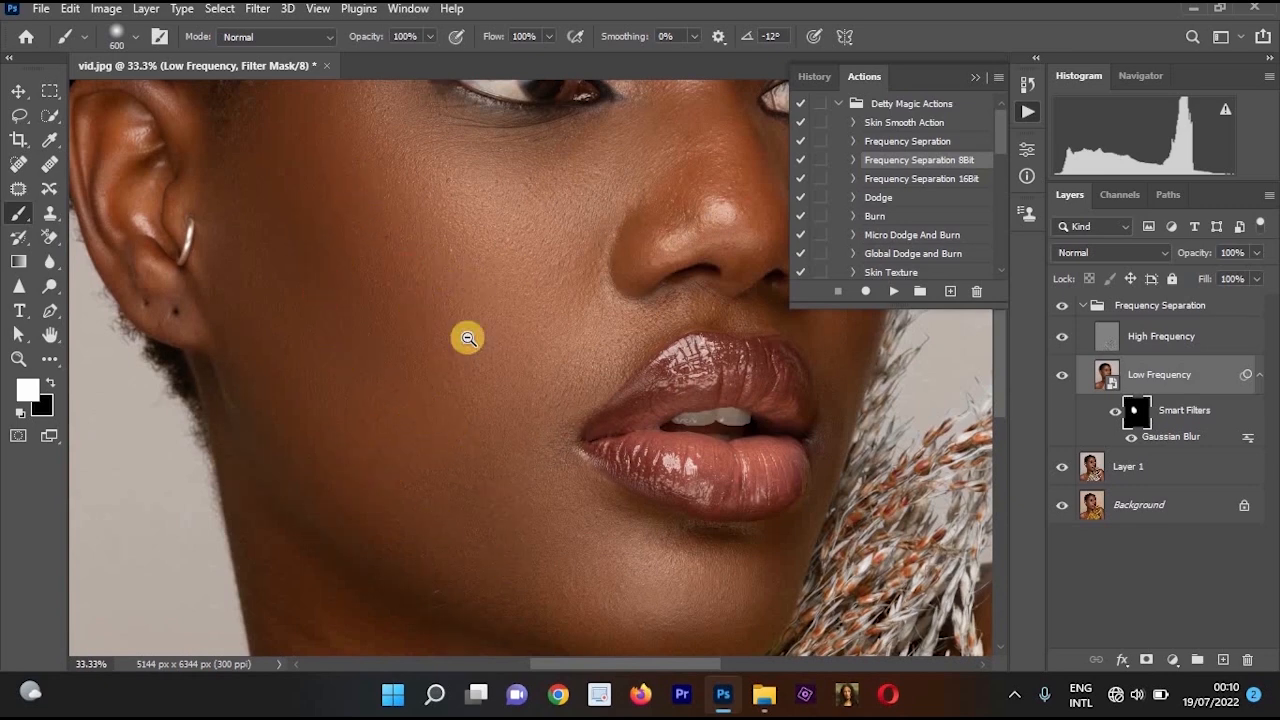
# - Set the Low Frequency layer's Gaussian Blur radius to 98.5 pixels after trying 110 and 29.1, and make its filter mask active
pyautogui.keyDown('ctrl'); pyautogui.keyDown('alt'); pyautogui.click(494, 303); pyautogui.keyUp('alt'); pyautogui.keyUp('ctrl')
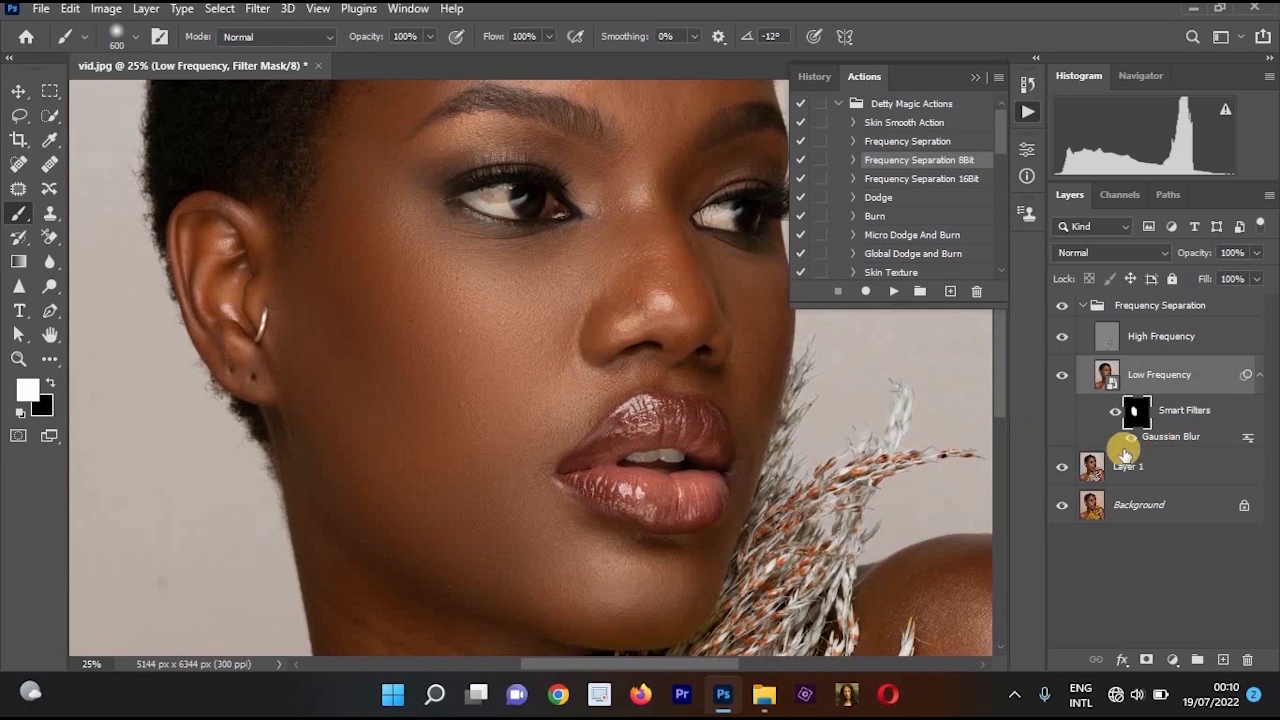
pyautogui.doubleClick(1199, 440)
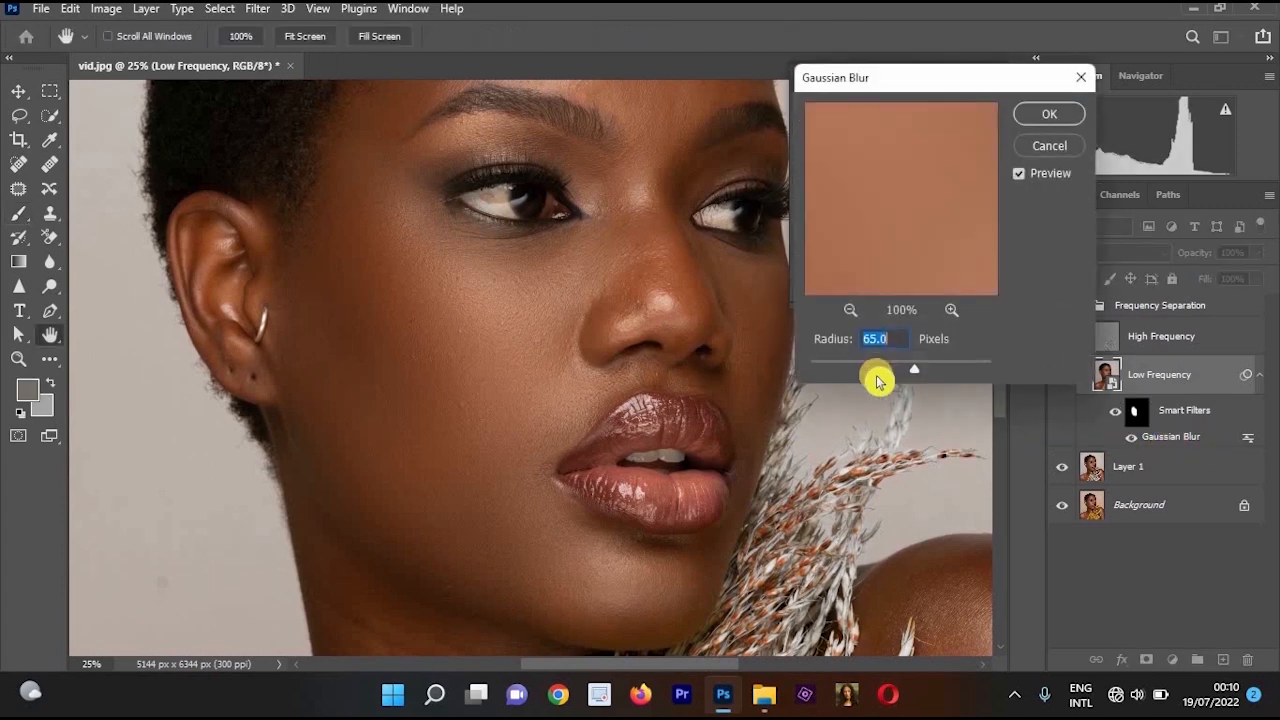
pyautogui.click(930, 369)
pyautogui.press('alt')
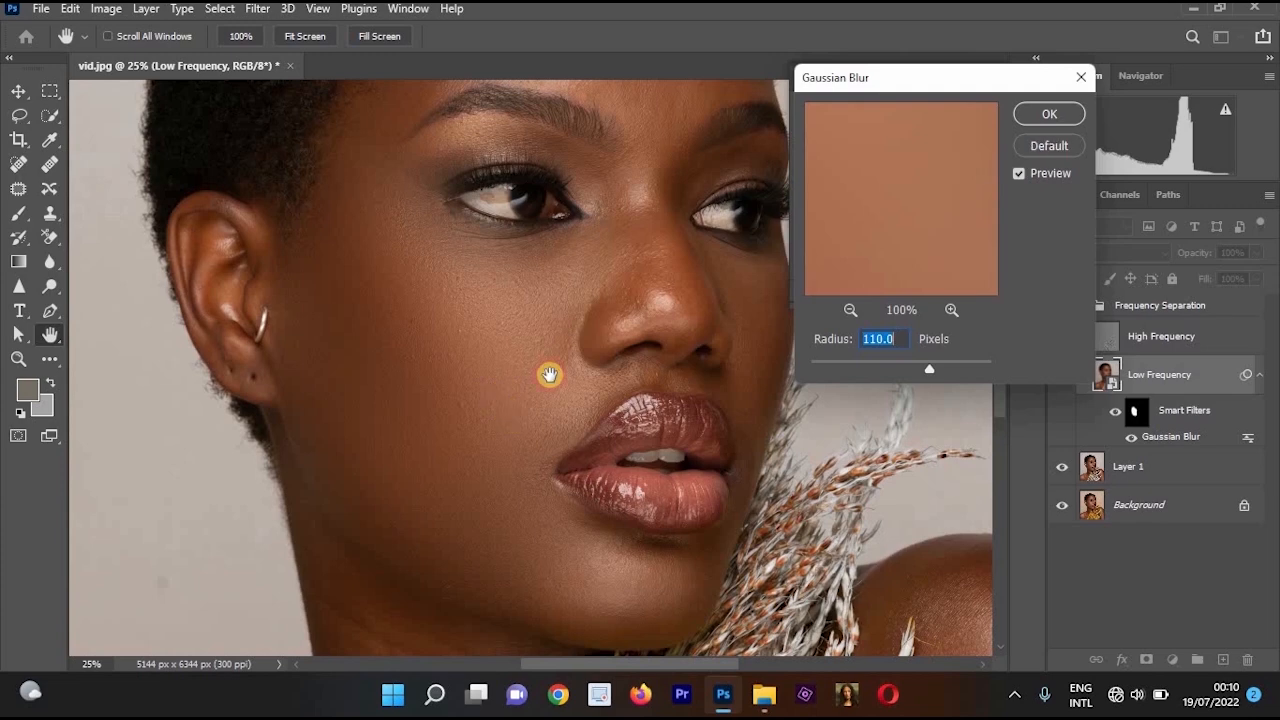
pyautogui.moveTo(497, 374); pyautogui.dragTo(563, 320)
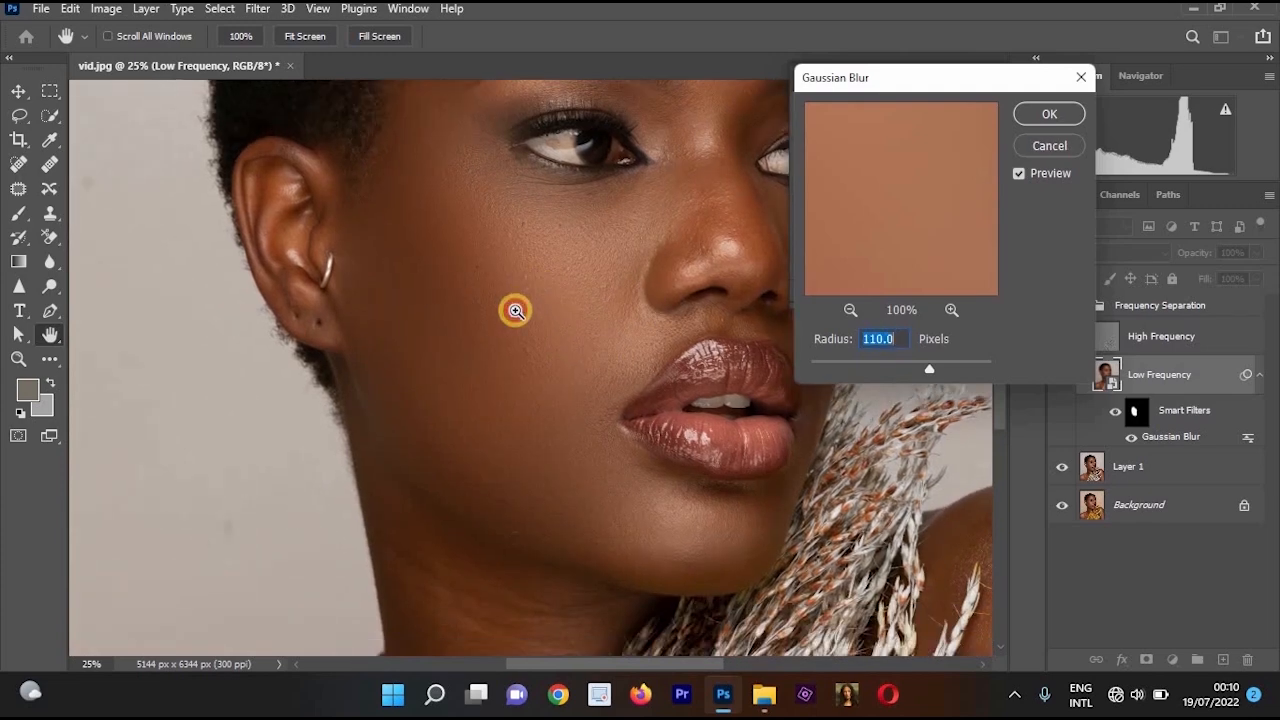
pyautogui.keyDown('ctrl'); pyautogui.click(655, 340); pyautogui.keyUp('ctrl')
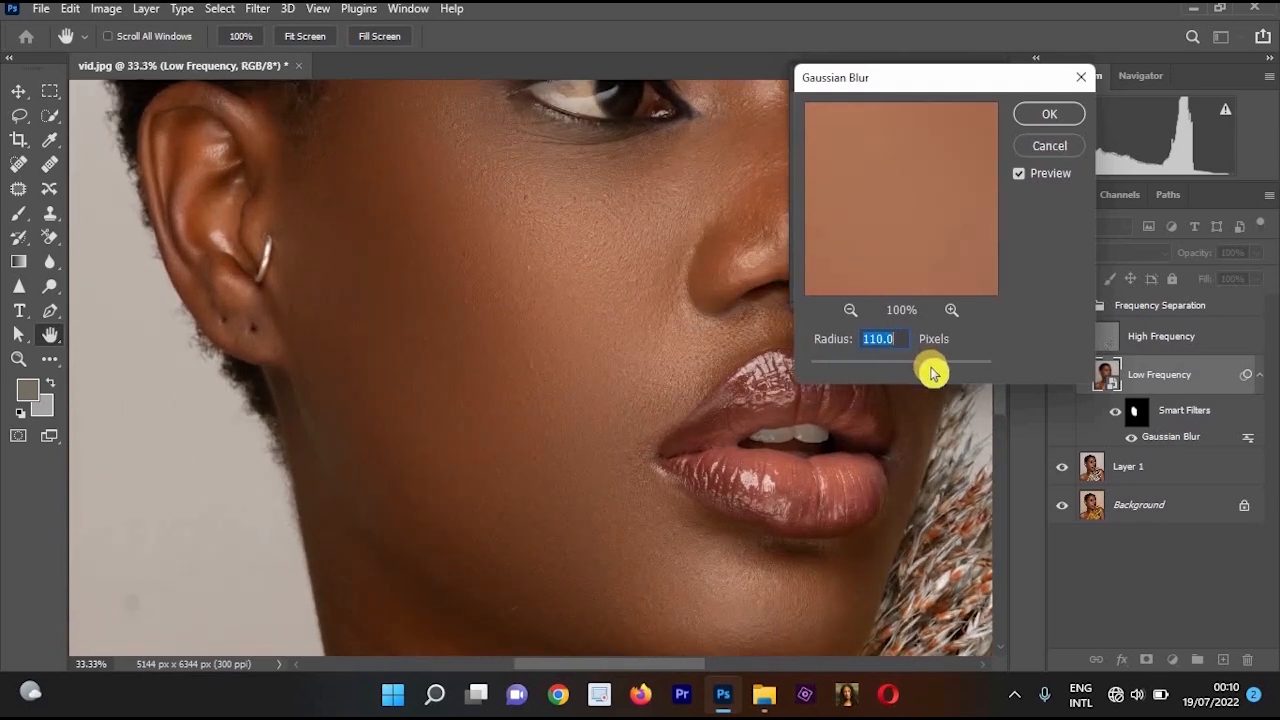
pyautogui.click(897, 370)
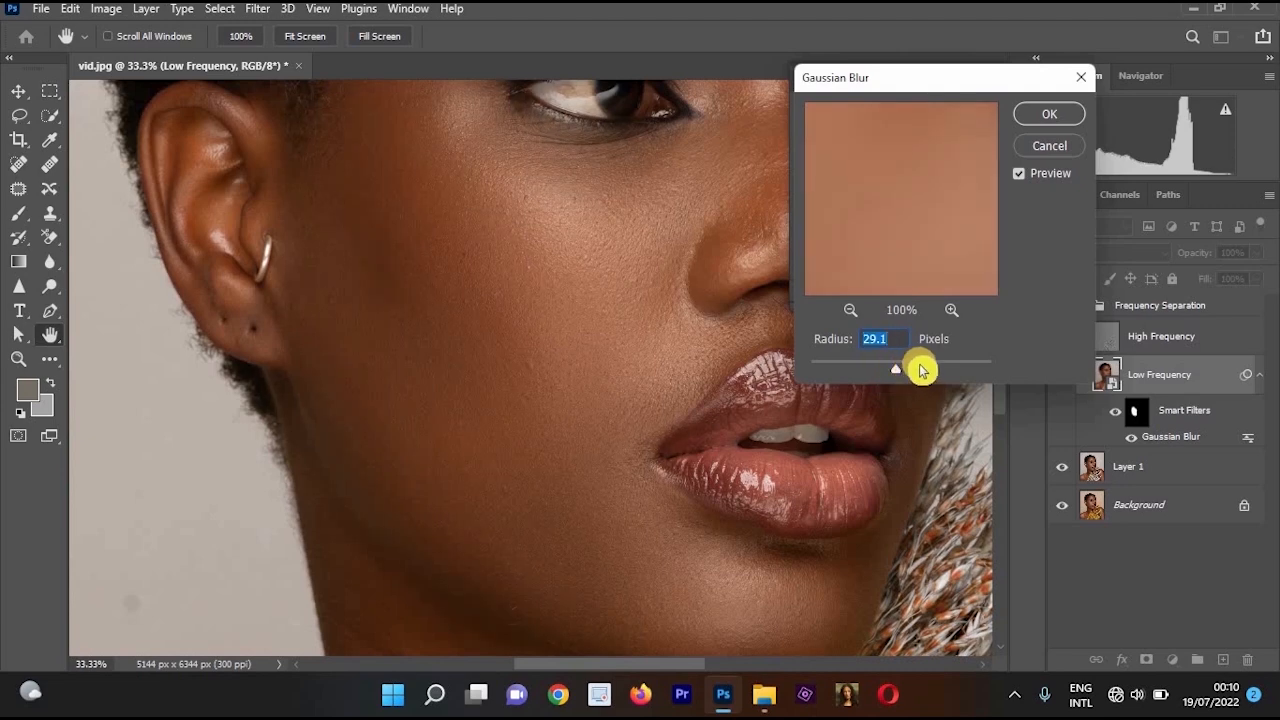
pyautogui.click(921, 370)
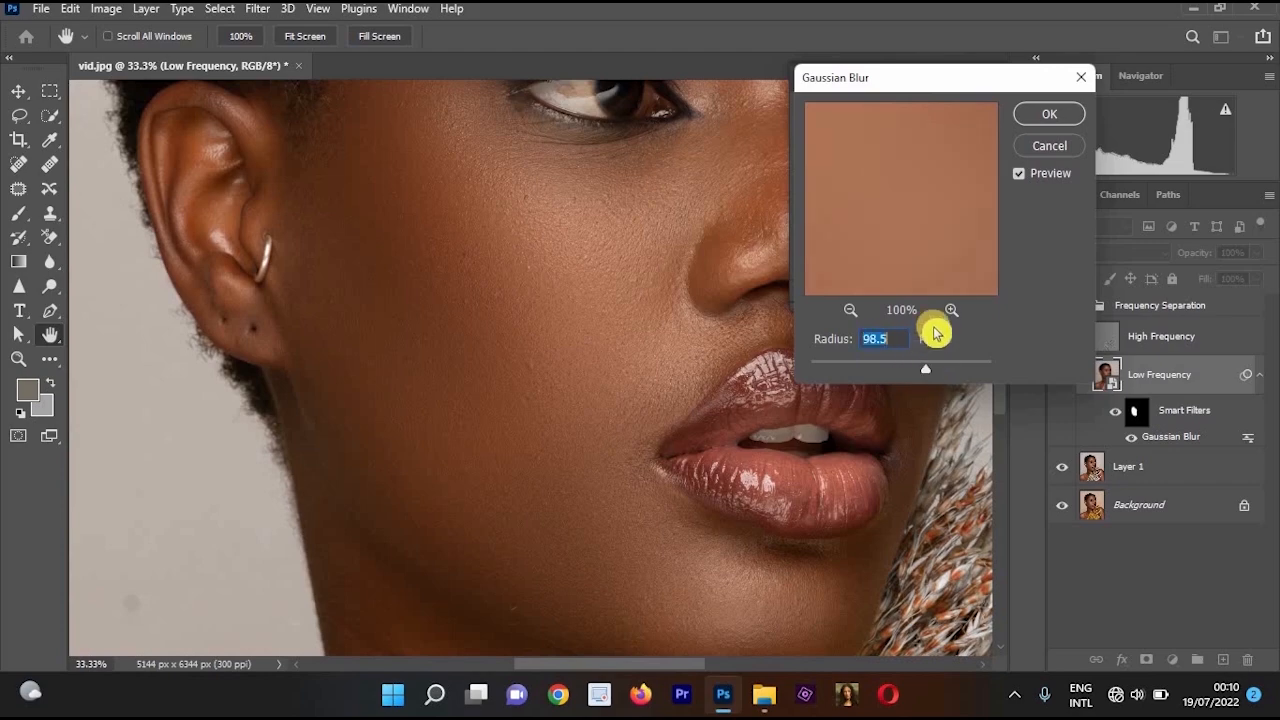
pyautogui.click(1046, 116)
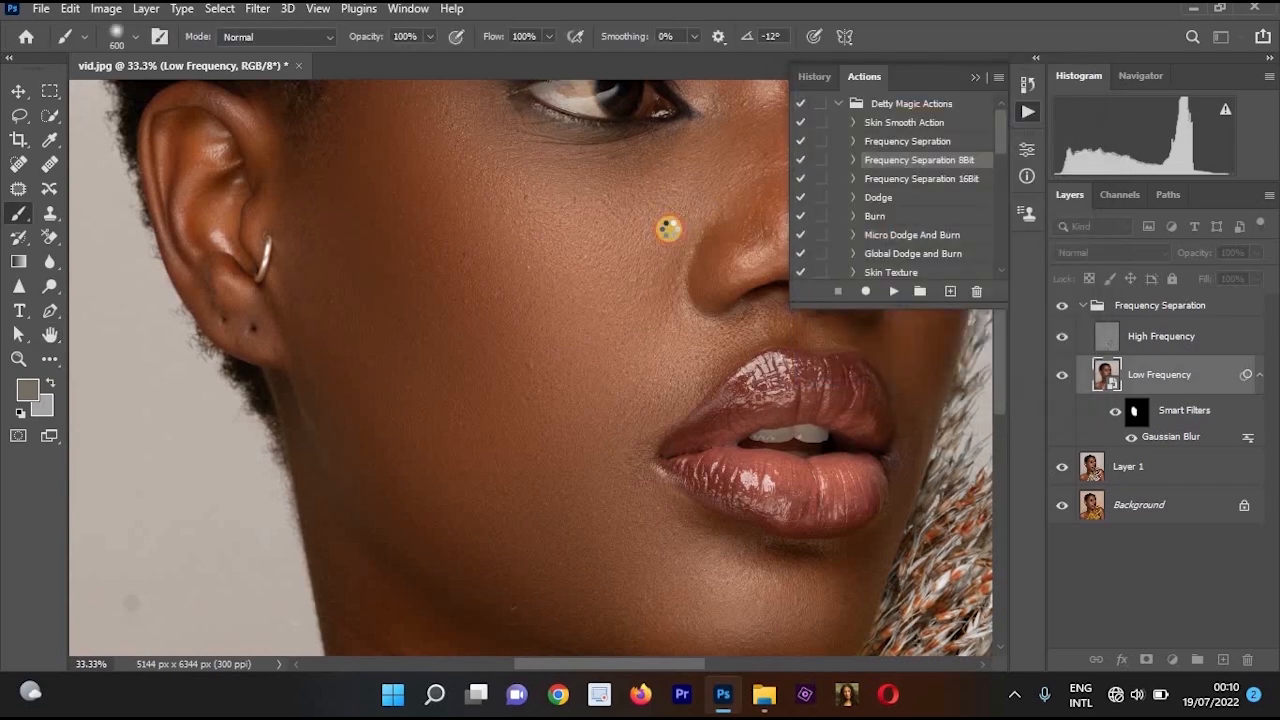
pyautogui.click(1137, 411)
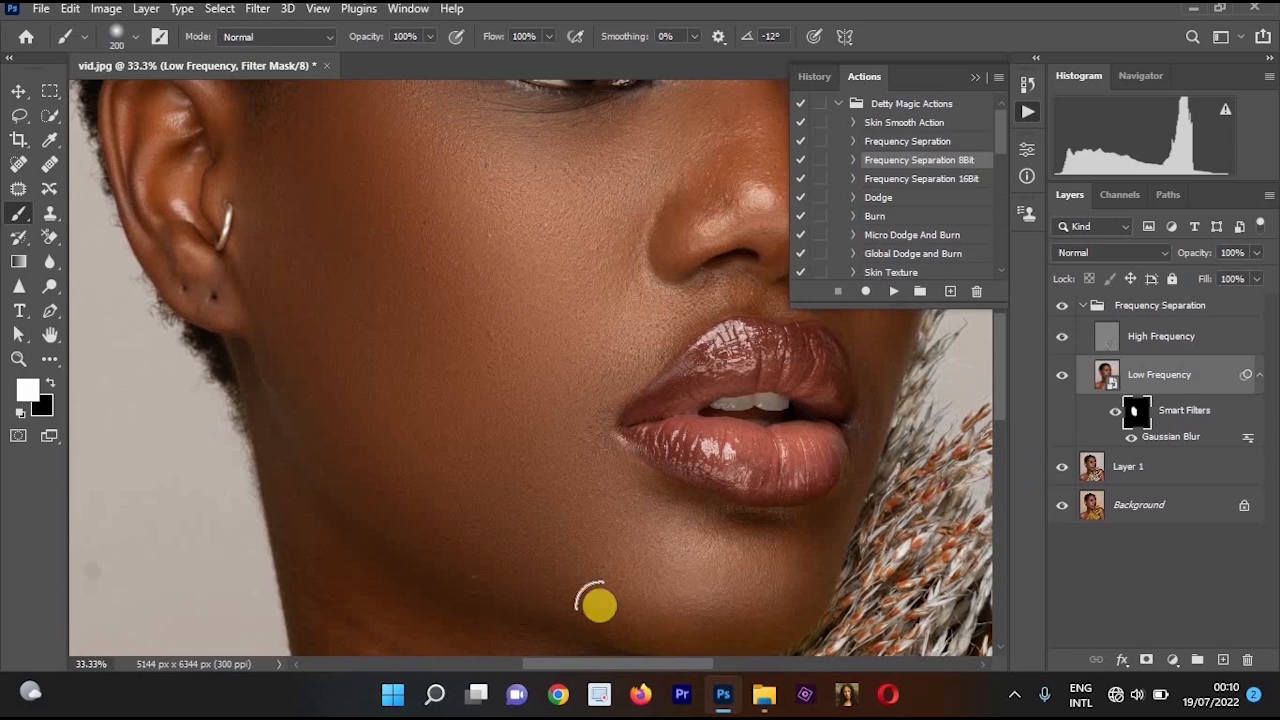
# - Lower the brush flow to 25%, enlarge the brush to 400 px, and paint white over the chin and jaw on the Low Frequency filter mask
pyautogui.moveTo(688, 597)
pyautogui.mouseDown()
pyautogui.moveTo(581, 552)
pyautogui.moveTo(716, 555)
pyautogui.moveTo(652, 597)
pyautogui.moveTo(757, 589)
pyautogui.mouseUp()
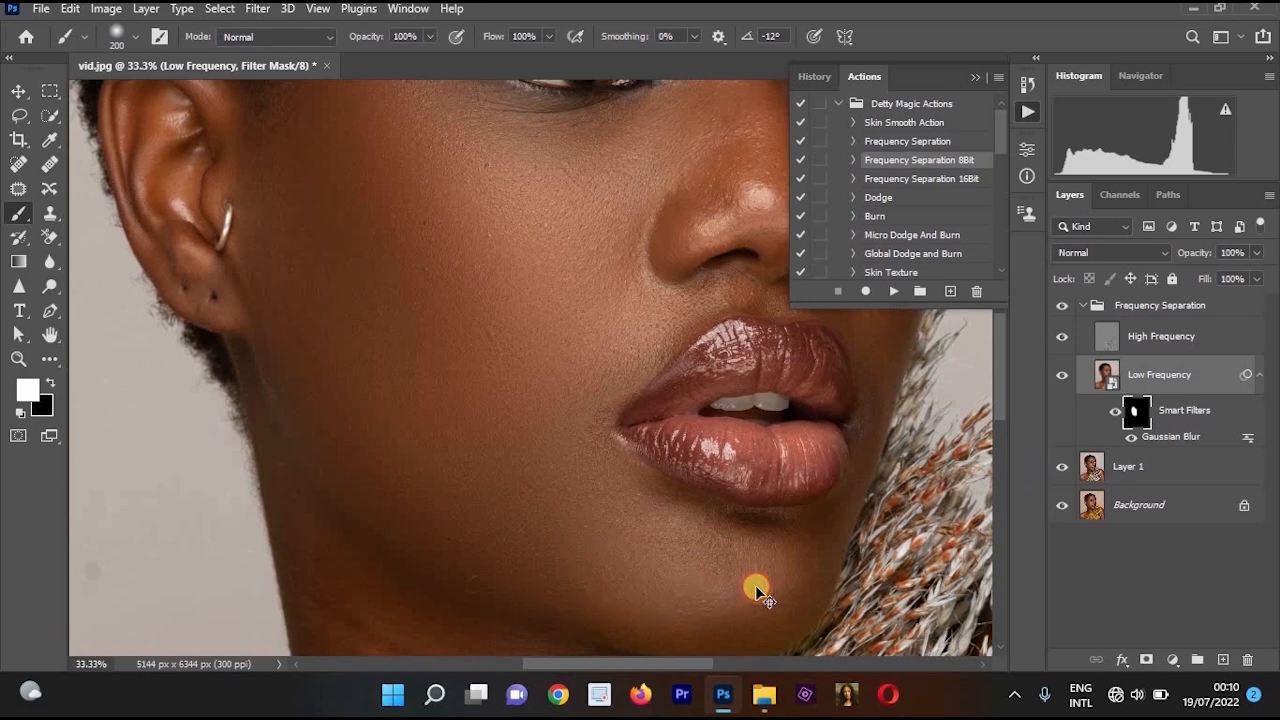
pyautogui.moveTo(706, 492); pyautogui.dragTo(669, 406)
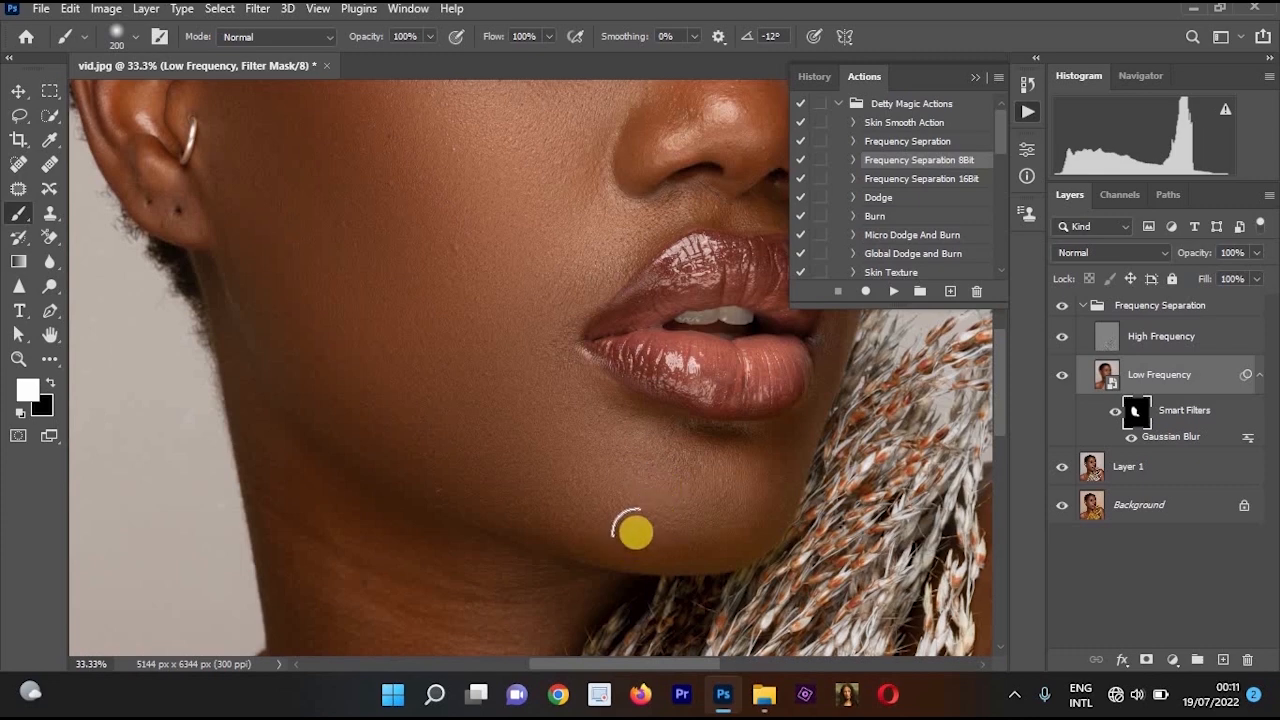
pyautogui.click(548, 37)
pyautogui.click(484, 60)
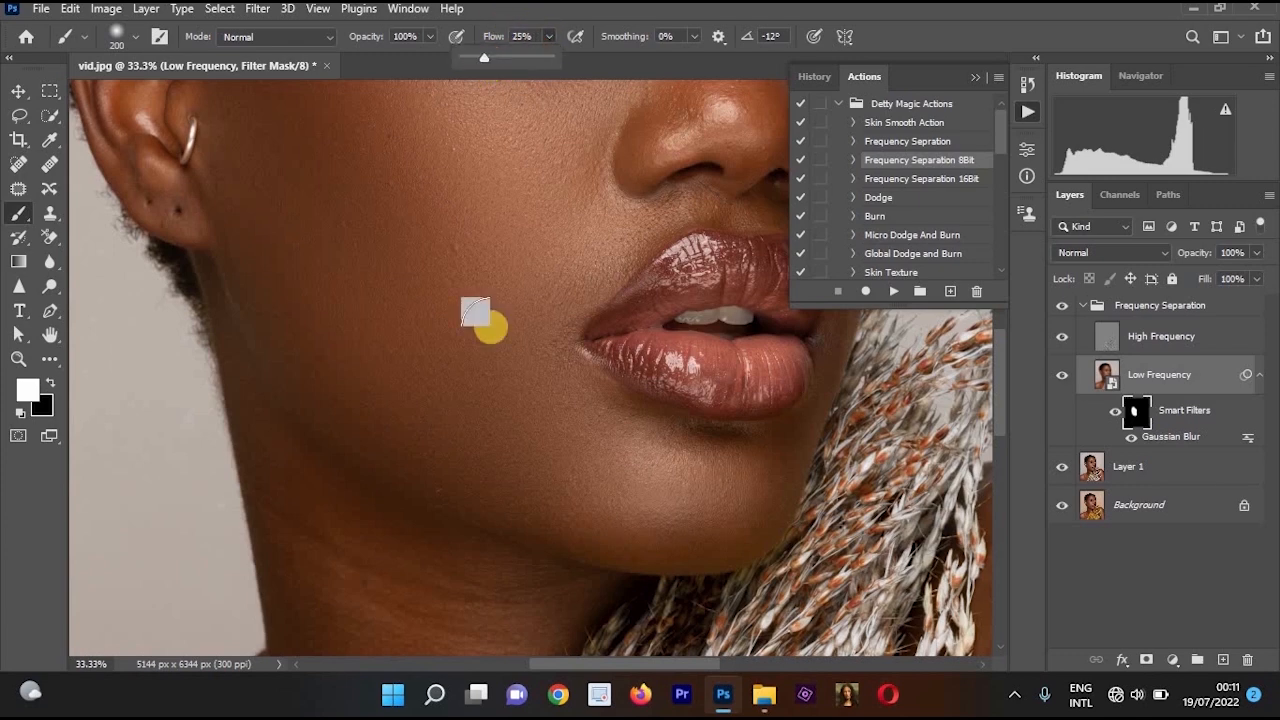
pyautogui.click(498, 329)
pyautogui.press(']')
pyautogui.press(']')
pyautogui.press(']')
pyautogui.moveTo(614, 446)
pyautogui.mouseDown()
pyautogui.moveTo(734, 474)
pyautogui.moveTo(619, 451)
pyautogui.moveTo(547, 381)
pyautogui.moveTo(624, 477)
pyautogui.moveTo(691, 491)
pyautogui.moveTo(684, 503)
pyautogui.moveTo(502, 463)
pyautogui.mouseUp()
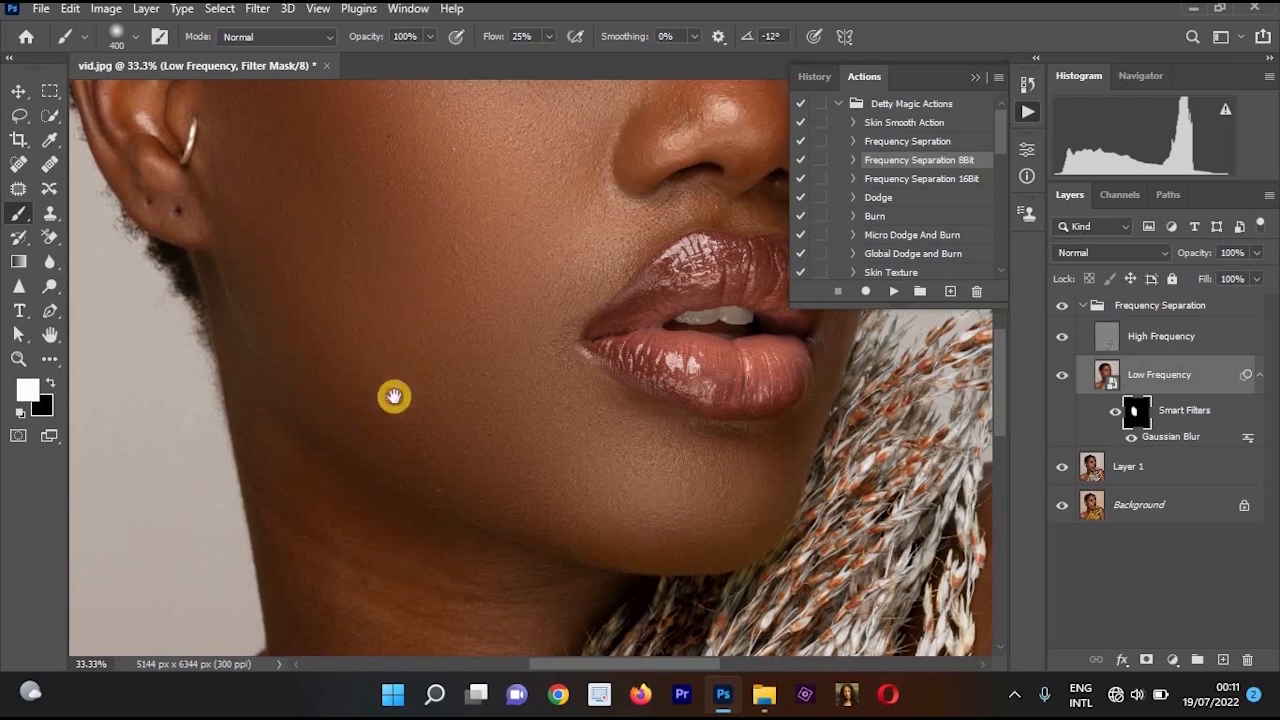
# - Paint white over the upper cheek, temple and forehead on the Low Frequency filter mask
pyautogui.scroll(3, 526, 254)
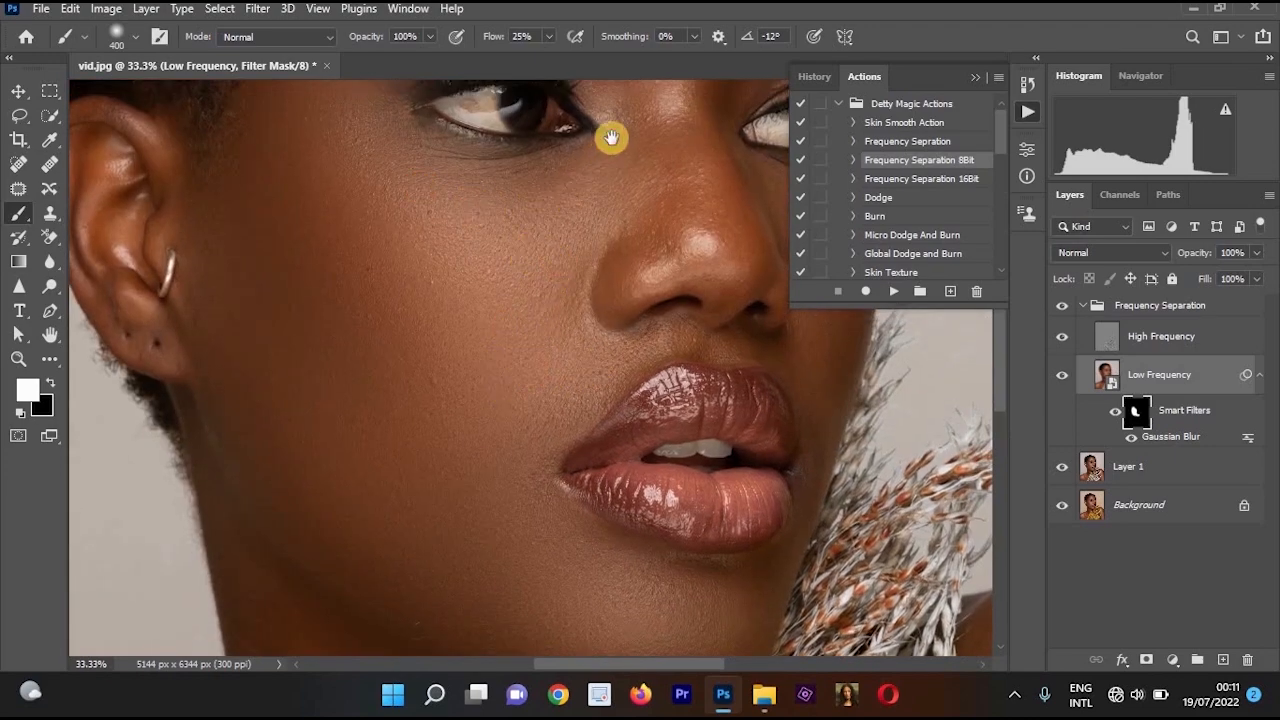
pyautogui.scroll(2, 395, 291)
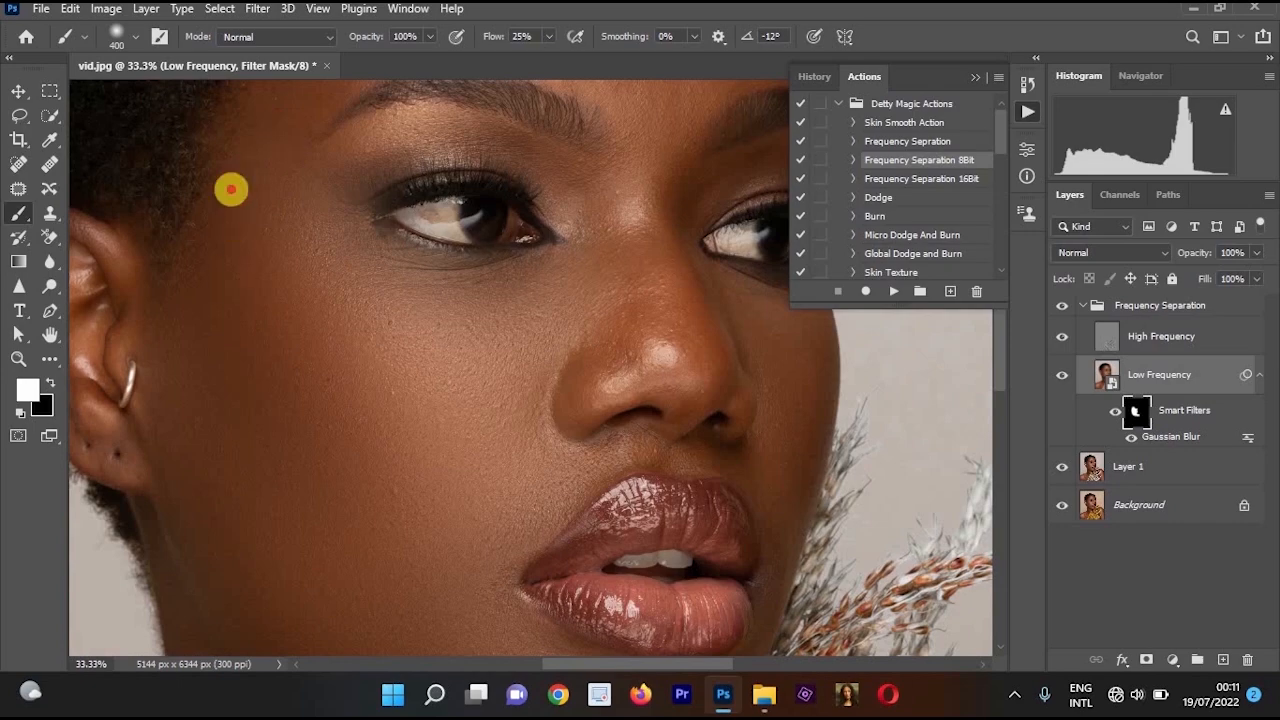
pyautogui.scroll(3, 335, 276)
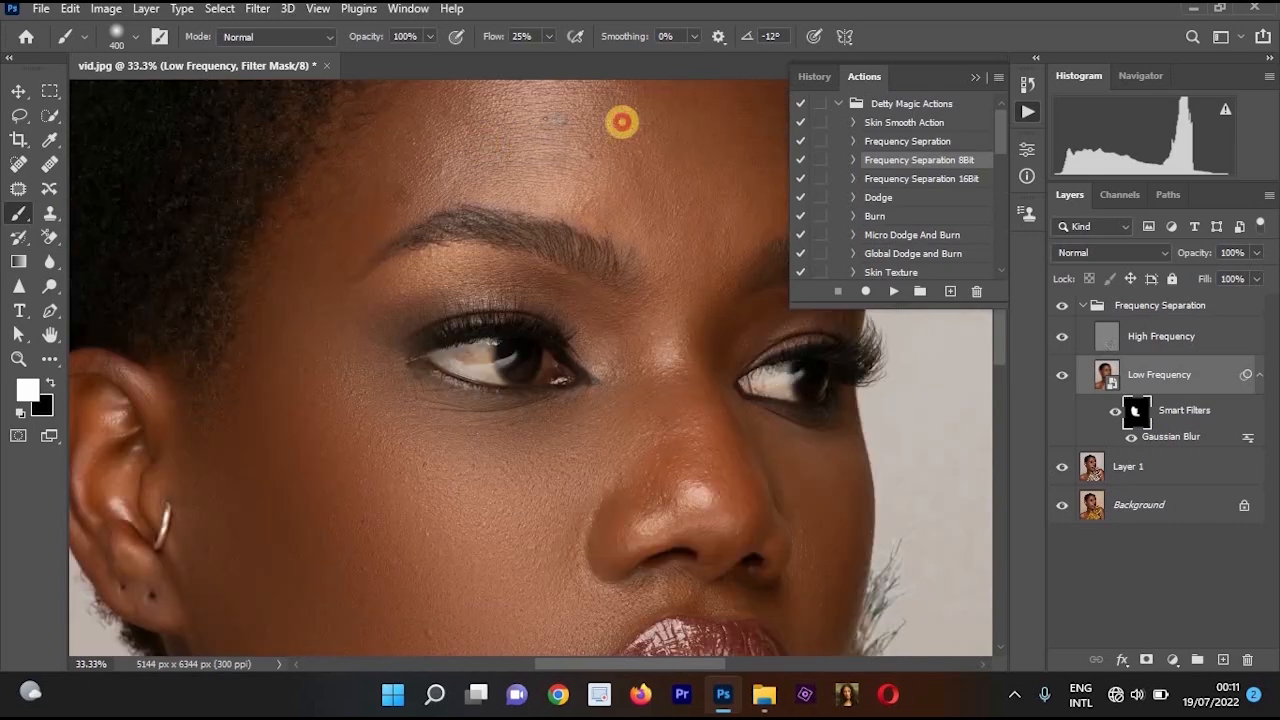
pyautogui.scroll(2, 571, 111)
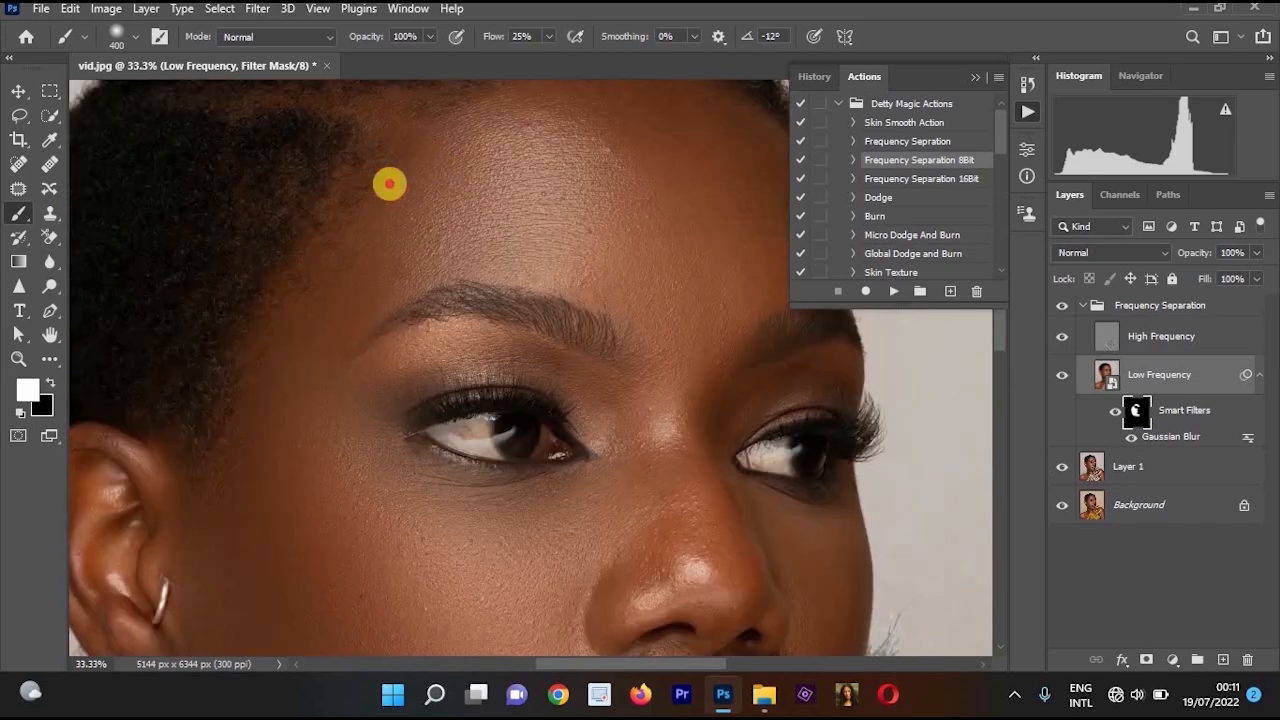
pyautogui.moveTo(549, 148)
pyautogui.mouseDown()
pyautogui.moveTo(602, 175)
pyautogui.moveTo(554, 226)
pyautogui.mouseUp()
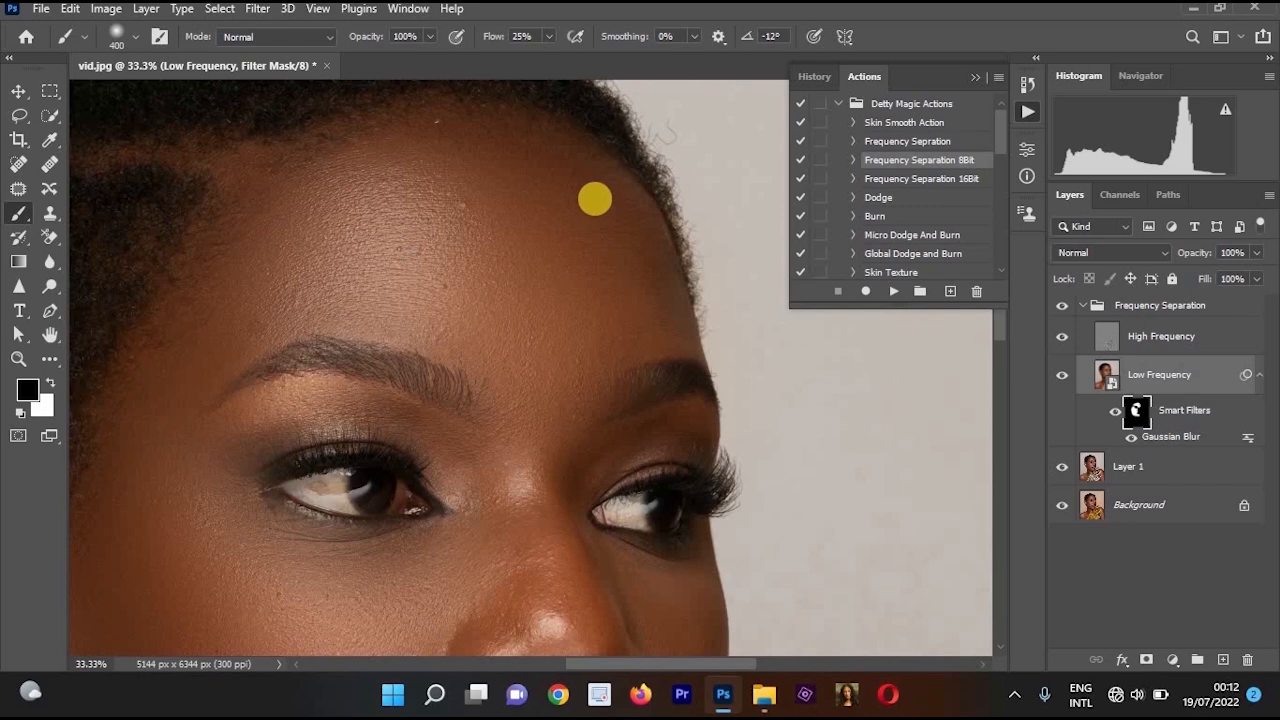
# - Try painting white along the forehead's outer edge on the filter mask, and review the Low Frequency layer's Gaussian Blur radius
pyautogui.press('x')
pyautogui.moveTo(634, 189)
pyautogui.mouseDown()
pyautogui.moveTo(665, 338)
pyautogui.moveTo(672, 204)
pyautogui.moveTo(677, 382)
pyautogui.mouseUp()
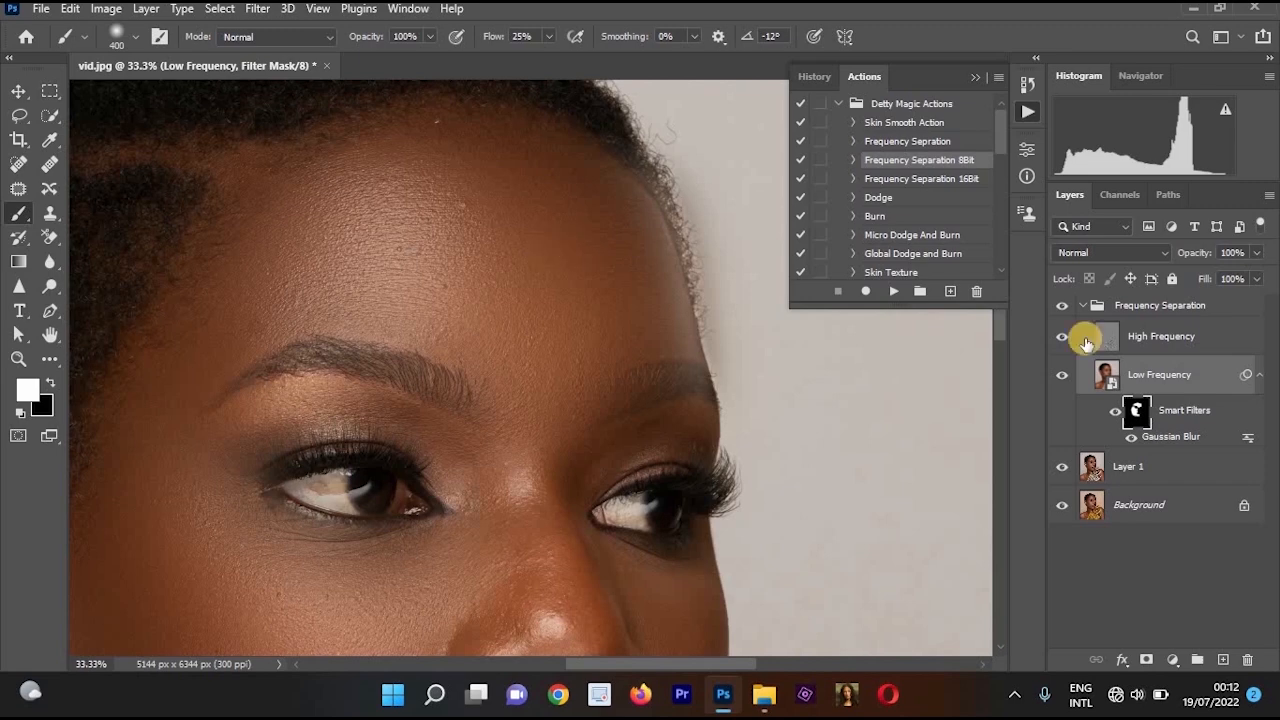
pyautogui.doubleClick(1176, 440)
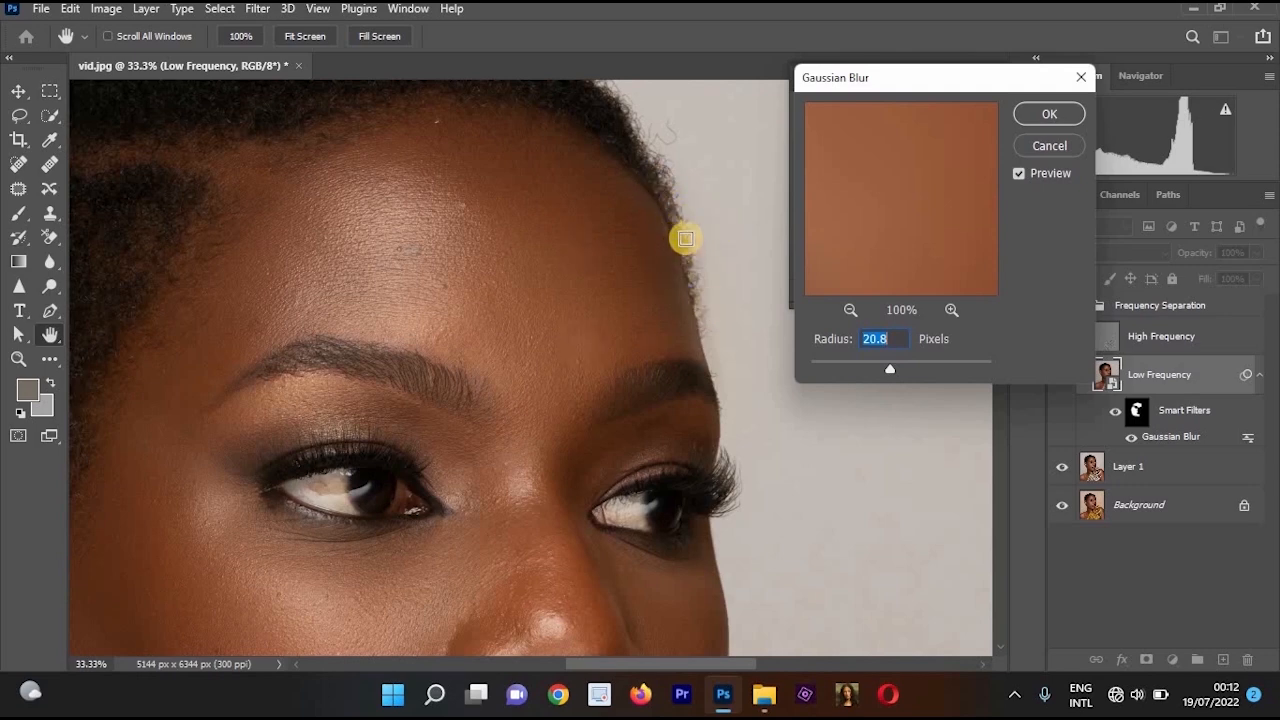
pyautogui.press('Return')
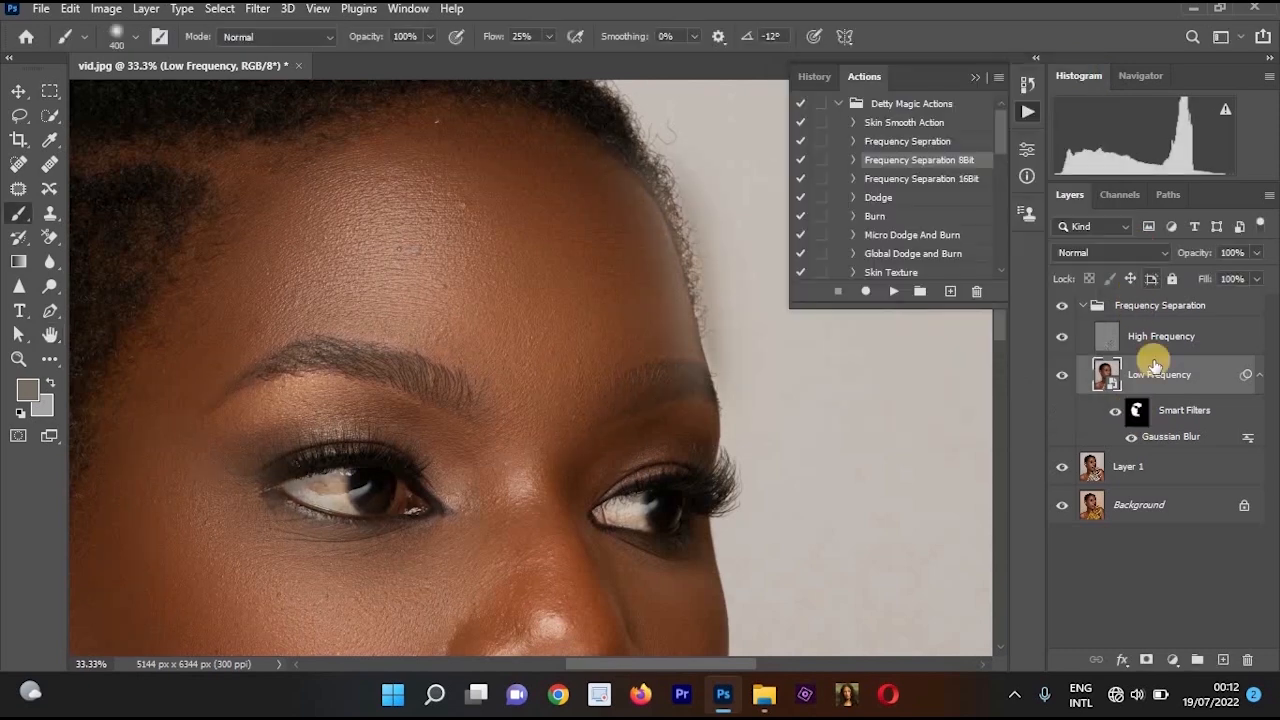
# - Highlight the Frequency Sepration action and make the Low Frequency filter mask active
pyautogui.click(908, 141)
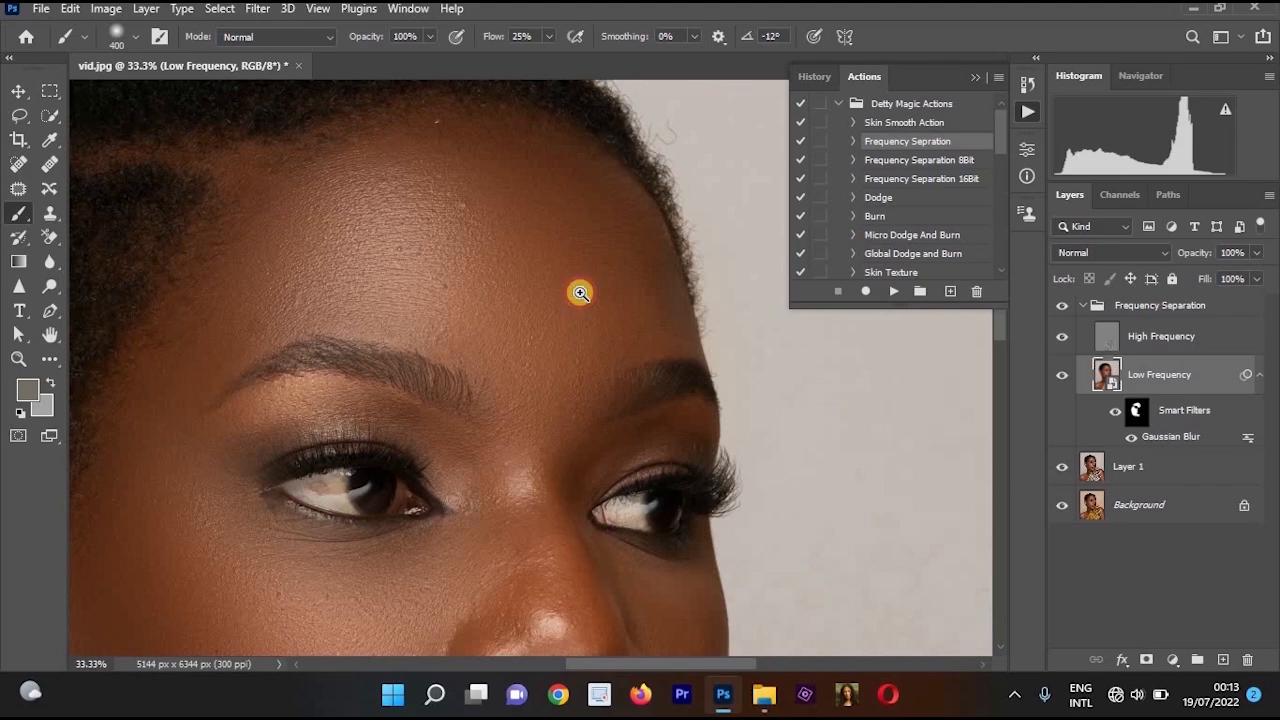
pyautogui.moveTo(591, 256); pyautogui.dragTo(582, 192)
pyautogui.keyDown('ctrl'); pyautogui.click(578, 199); pyautogui.keyUp('ctrl')
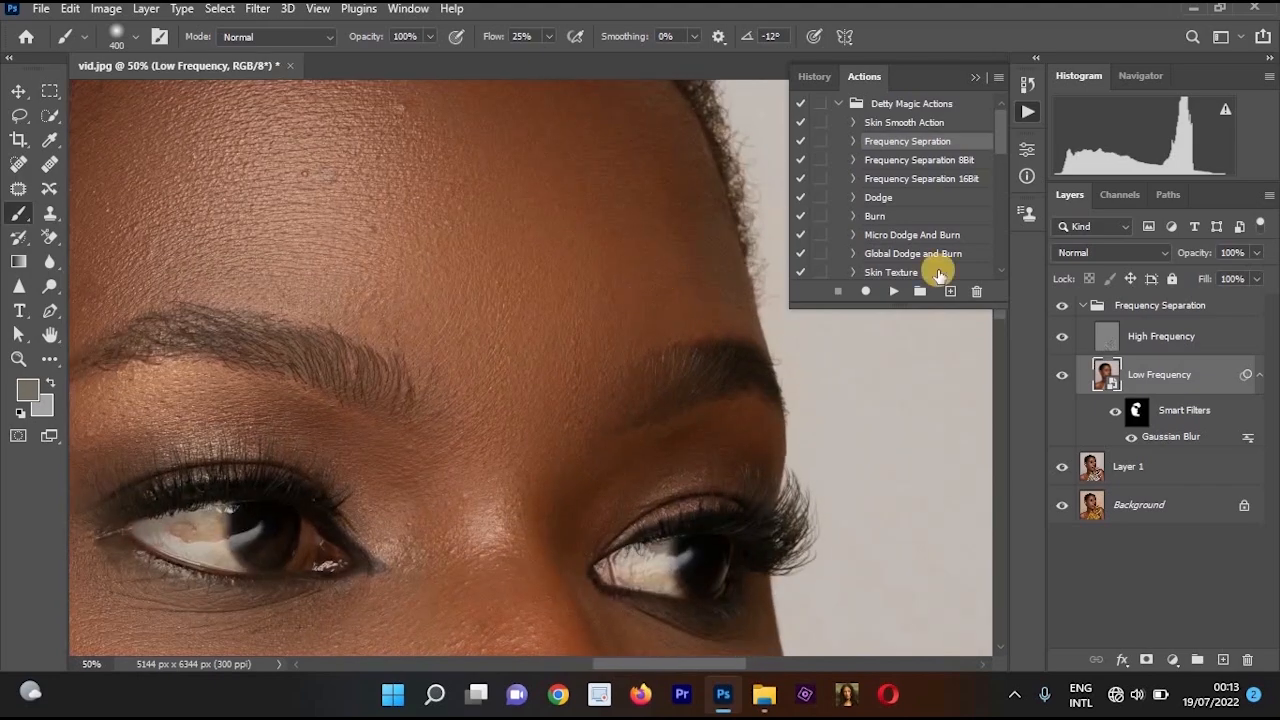
pyautogui.click(1134, 410)
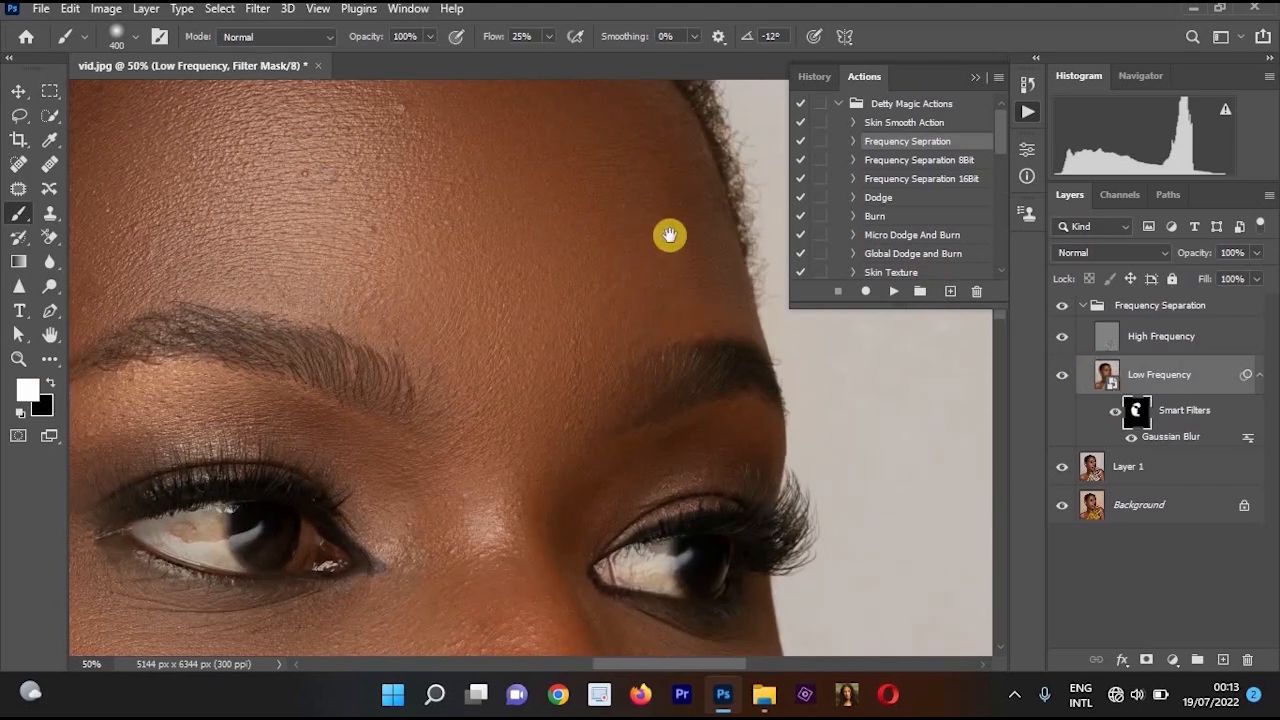
# - Reduce the brush to 250 px and paint white over the forehead and far side of the face, making black the foreground colour
pyautogui.hotkey('ctrl', '-')
pyautogui.press('d')
pyautogui.press('[')
pyautogui.press('[')
pyautogui.moveTo(462, 326)
pyautogui.mouseDown()
pyautogui.moveTo(502, 377)
pyautogui.moveTo(491, 310)
pyautogui.moveTo(513, 404)
pyautogui.moveTo(544, 446)
pyautogui.moveTo(565, 449)
pyautogui.moveTo(526, 407)
pyautogui.moveTo(471, 480)
pyautogui.moveTo(533, 438)
pyautogui.moveTo(526, 385)
pyautogui.moveTo(543, 450)
pyautogui.moveTo(567, 477)
pyautogui.moveTo(554, 354)
pyautogui.mouseUp()
pyautogui.press('space')
pyautogui.moveTo(581, 265)
pyautogui.mouseDown()
pyautogui.moveTo(621, 288)
pyautogui.moveTo(571, 258)
pyautogui.moveTo(608, 309)
pyautogui.moveTo(604, 351)
pyautogui.moveTo(622, 232)
pyautogui.moveTo(621, 345)
pyautogui.mouseUp()
pyautogui.press('x')
pyautogui.press('space')
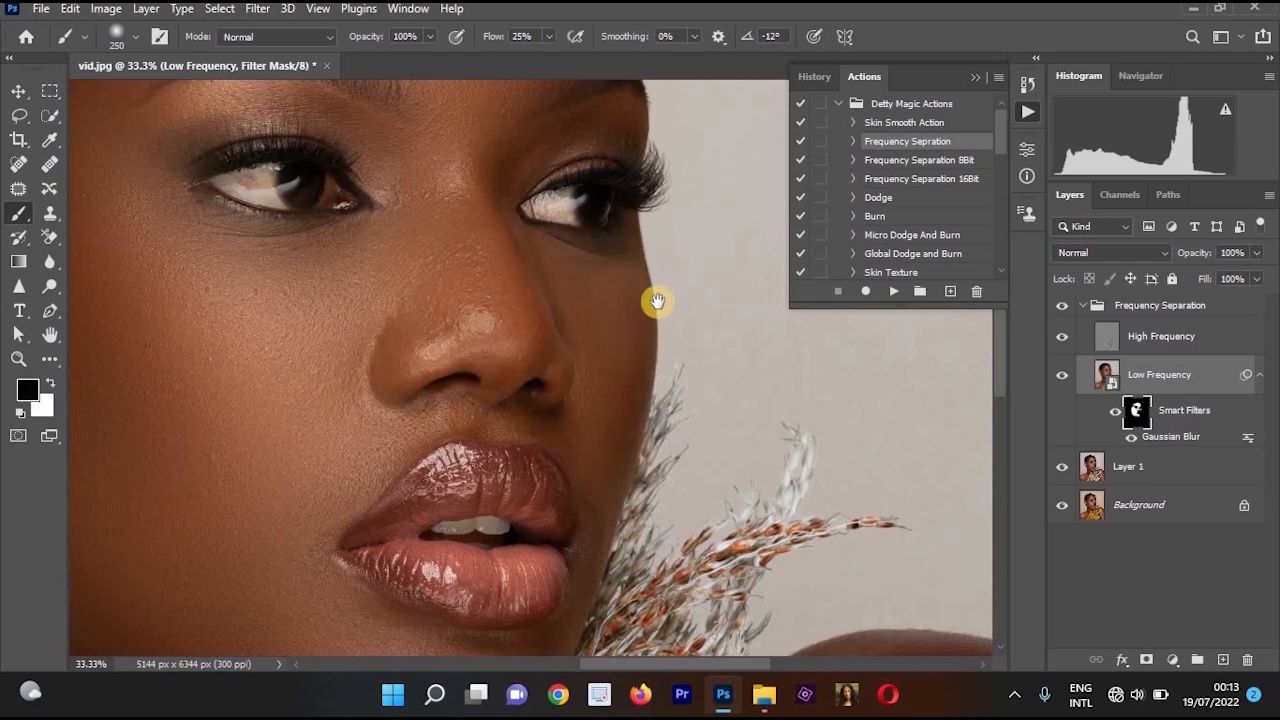
# - Restore white as the foreground colour, enlarge the brush to 400 px, and paint the neck on the filter mask
pyautogui.moveTo(657, 301); pyautogui.dragTo(737, 101)
pyautogui.press('x')
pyautogui.press('space')
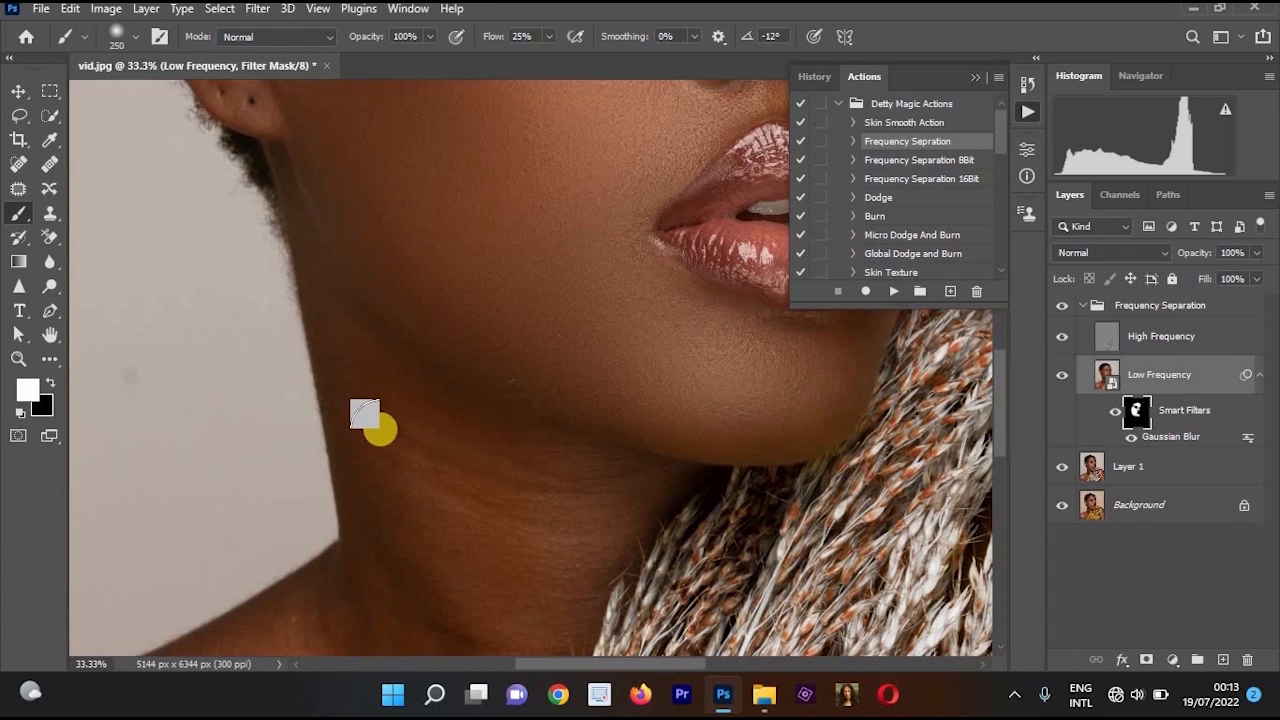
pyautogui.press(']')
pyautogui.press(']')
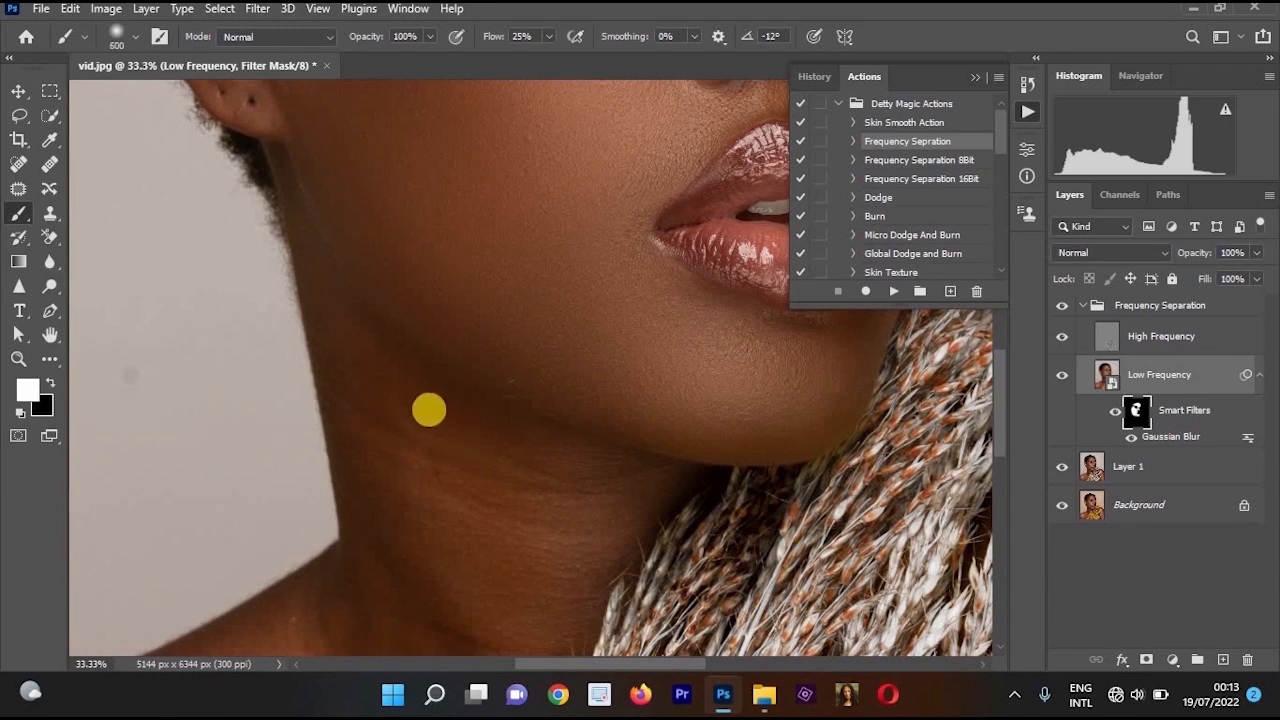
pyautogui.press('[')
pyautogui.click(444, 529)
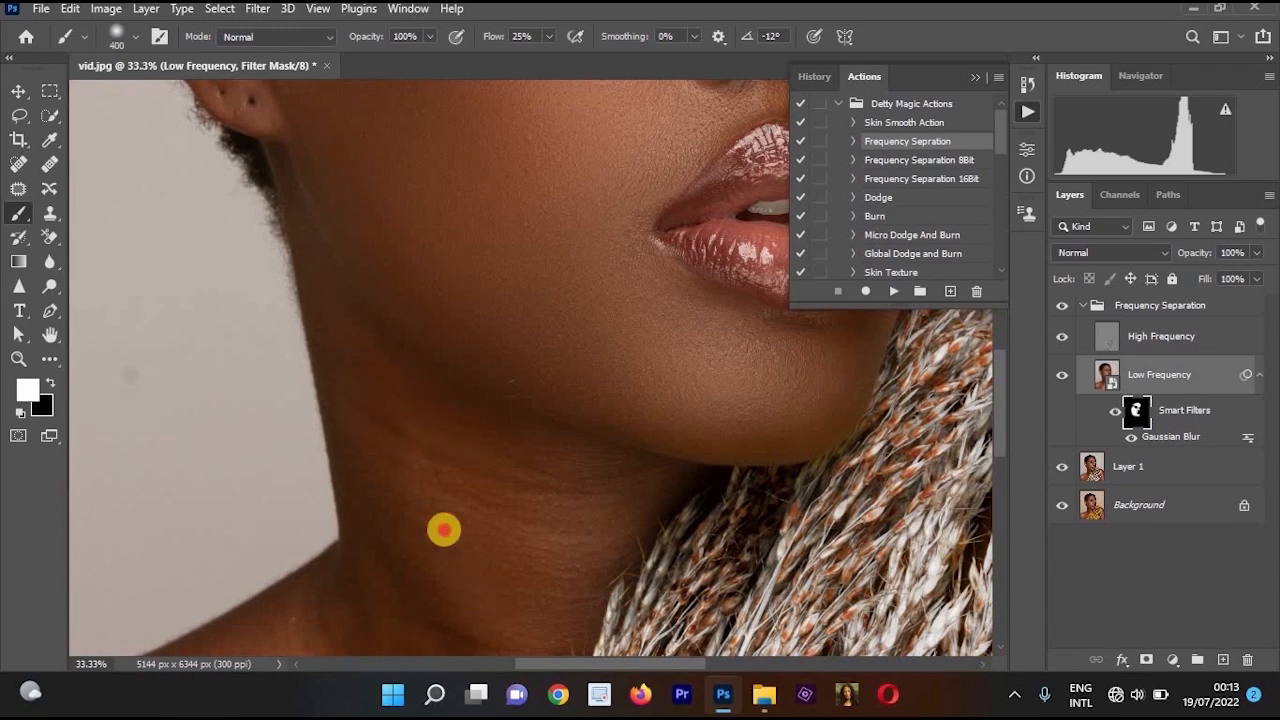
# - Raise the brush flow to 100% and paint white over the jaw and across the neck's outer edge below the ear
pyautogui.click(556, 38)
pyautogui.moveTo(553, 47); pyautogui.dragTo(614, 57)
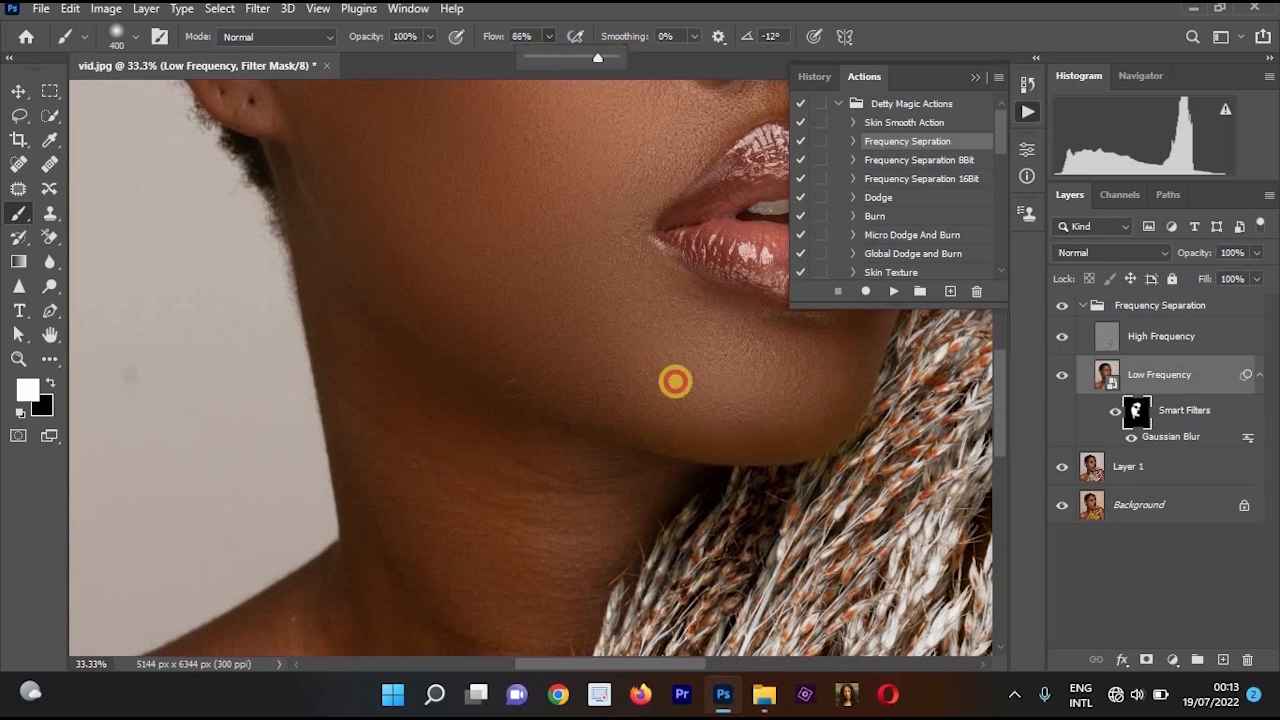
pyautogui.click(463, 387)
pyautogui.moveTo(463, 387)
pyautogui.mouseDown()
pyautogui.moveTo(333, 346)
pyautogui.moveTo(299, 292)
pyautogui.moveTo(403, 322)
pyautogui.moveTo(406, 392)
pyautogui.moveTo(337, 273)
pyautogui.mouseUp()
pyautogui.moveTo(305, 361); pyautogui.dragTo(306, 361)
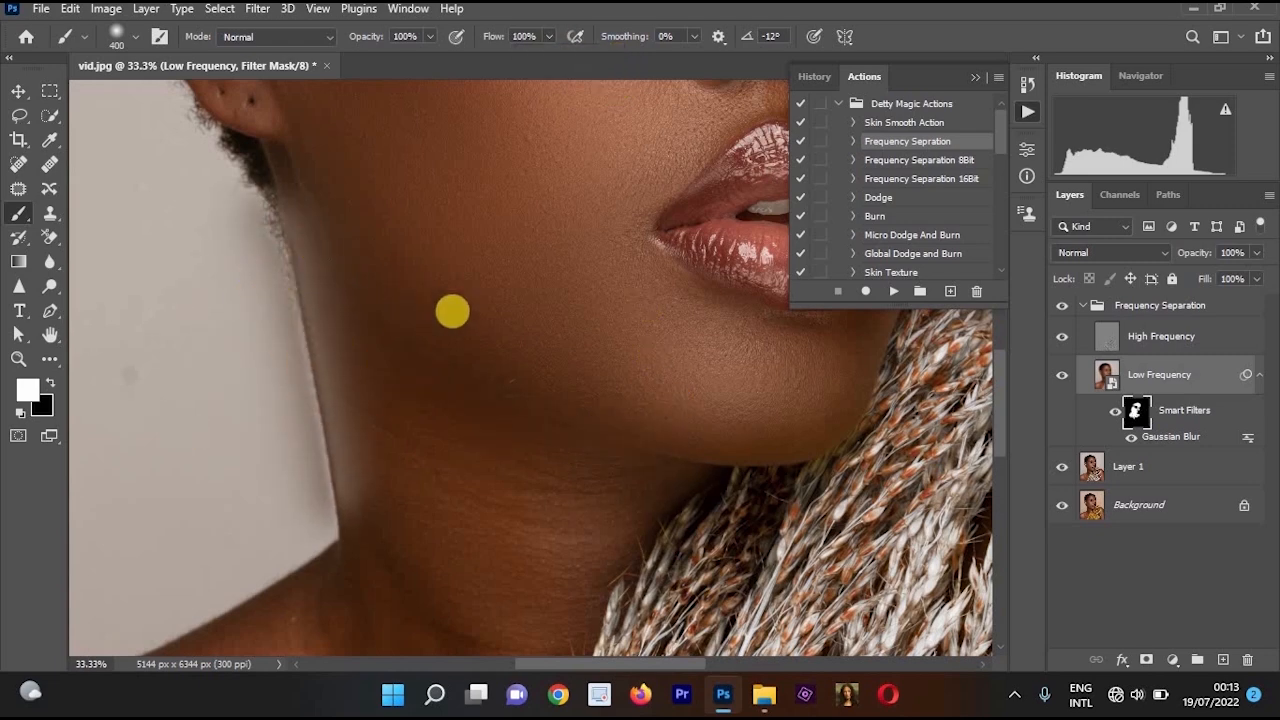
# - Paint black along the neck's outer edge on the filter mask to remove the blur spilling into the backdrop
pyautogui.click(52, 385)
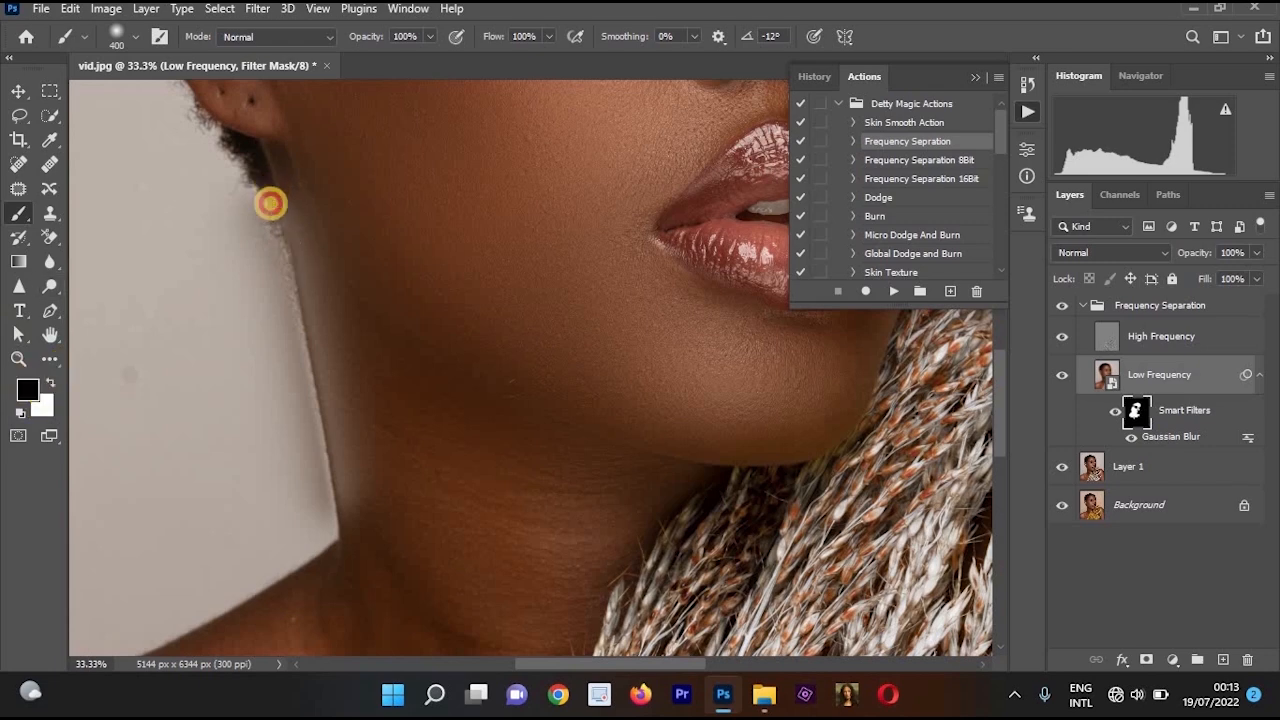
pyautogui.moveTo(270, 203)
pyautogui.mouseDown()
pyautogui.moveTo(296, 497)
pyautogui.moveTo(321, 542)
pyautogui.moveTo(328, 433)
pyautogui.moveTo(298, 345)
pyautogui.moveTo(282, 223)
pyautogui.mouseUp()
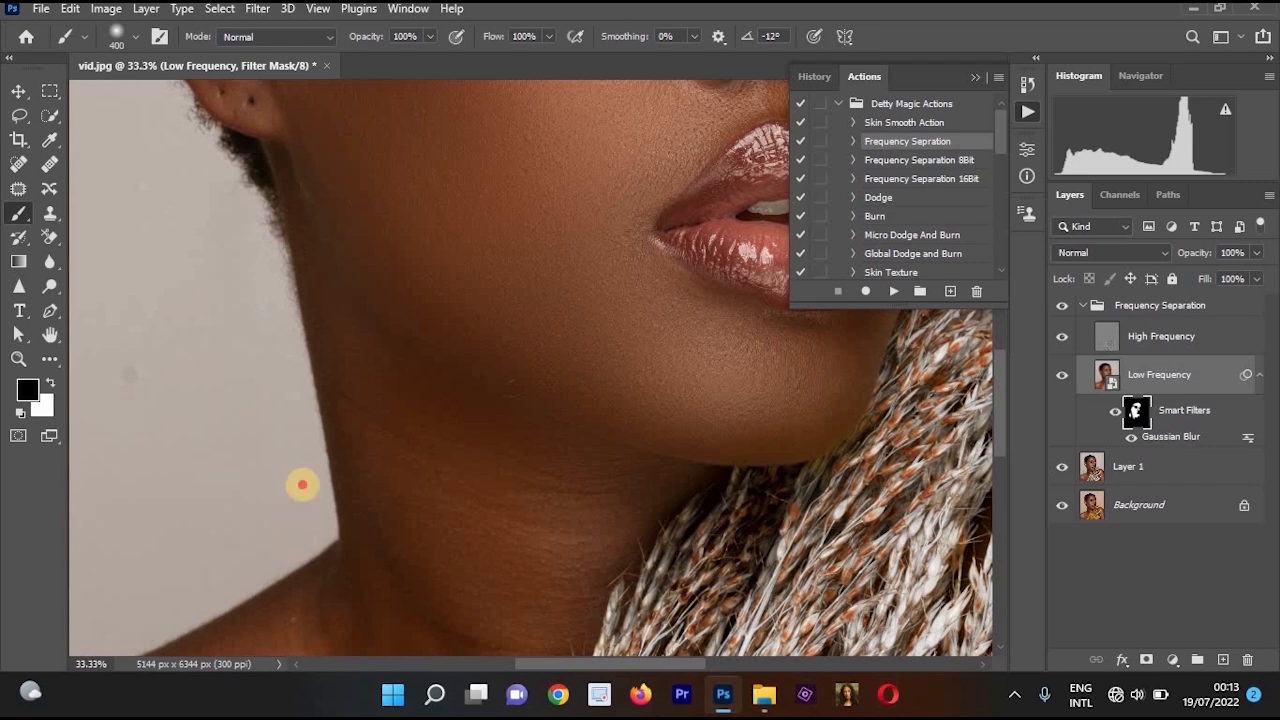
pyautogui.moveTo(302, 484); pyautogui.dragTo(282, 229)
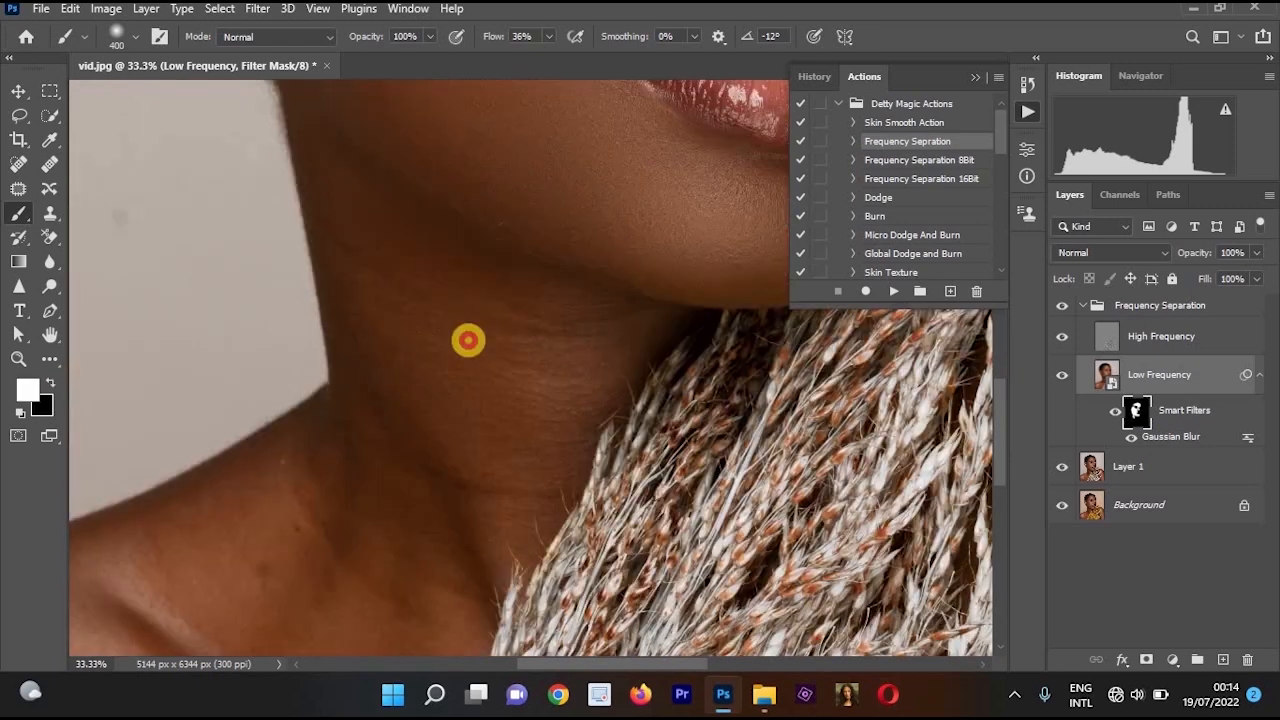
# - Paint the neck and under-jaw area on the filter mask at 36% flow, alternating white for smoothing and black for corrections
pyautogui.moveTo(468, 340)
pyautogui.mouseDown()
pyautogui.moveTo(516, 379)
pyautogui.moveTo(501, 431)
pyautogui.moveTo(388, 248)
pyautogui.moveTo(348, 216)
pyautogui.mouseUp()
pyautogui.press('x')
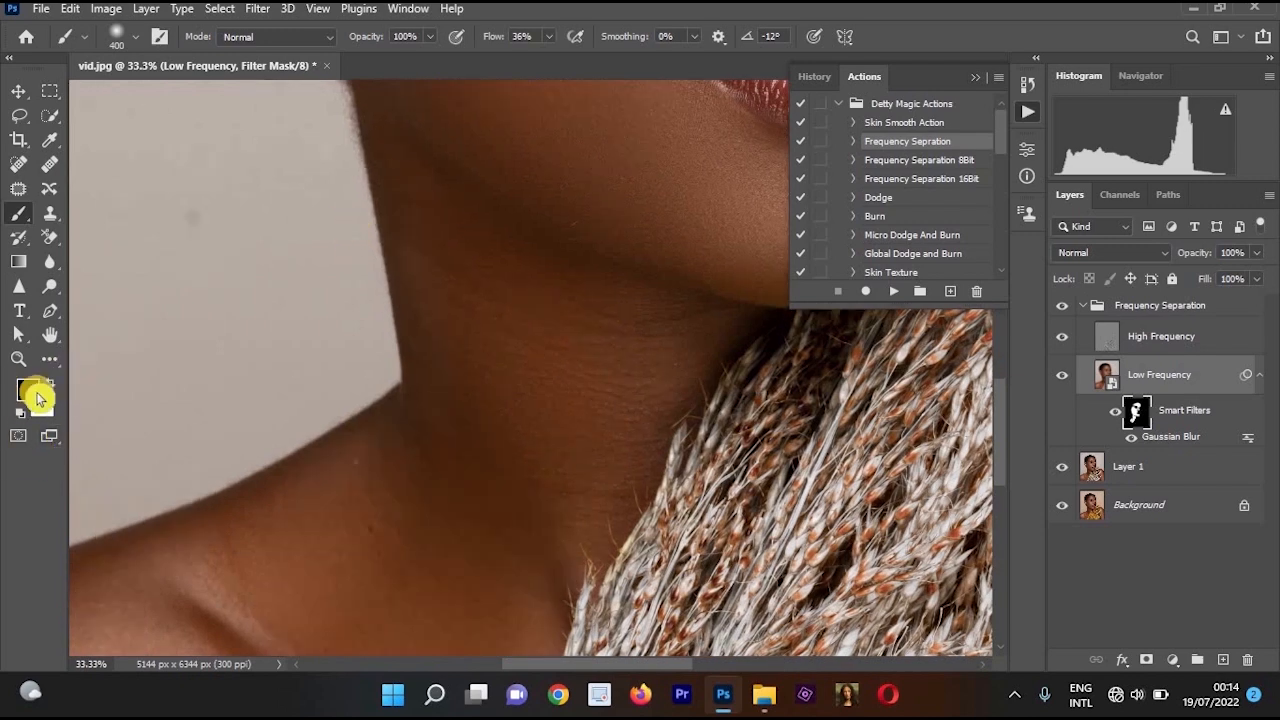
pyautogui.press('x')
pyautogui.moveTo(480, 236)
pyautogui.mouseDown()
pyautogui.moveTo(566, 393)
pyautogui.moveTo(627, 351)
pyautogui.mouseUp()
pyautogui.press('x')
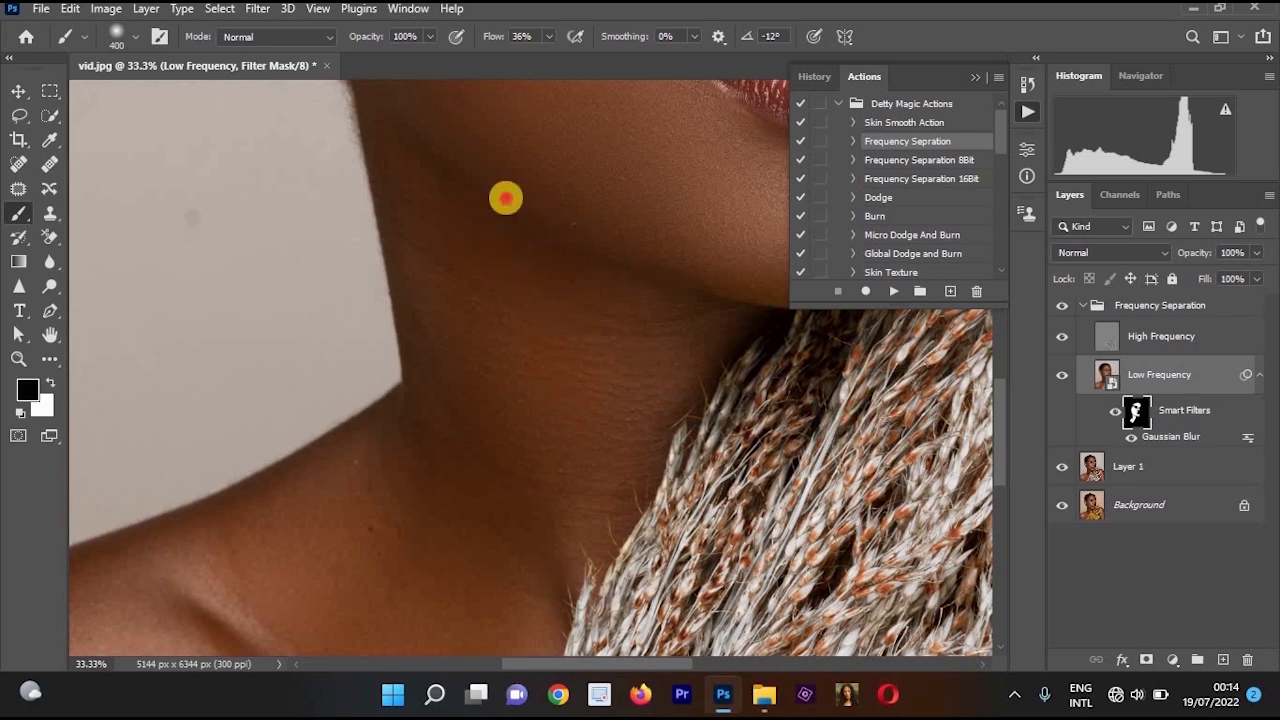
pyautogui.moveTo(452, 305); pyautogui.dragTo(469, 217)
pyautogui.press('x')
pyautogui.moveTo(318, 490)
pyautogui.mouseDown()
pyautogui.moveTo(300, 502)
pyautogui.moveTo(368, 408)
pyautogui.mouseUp()
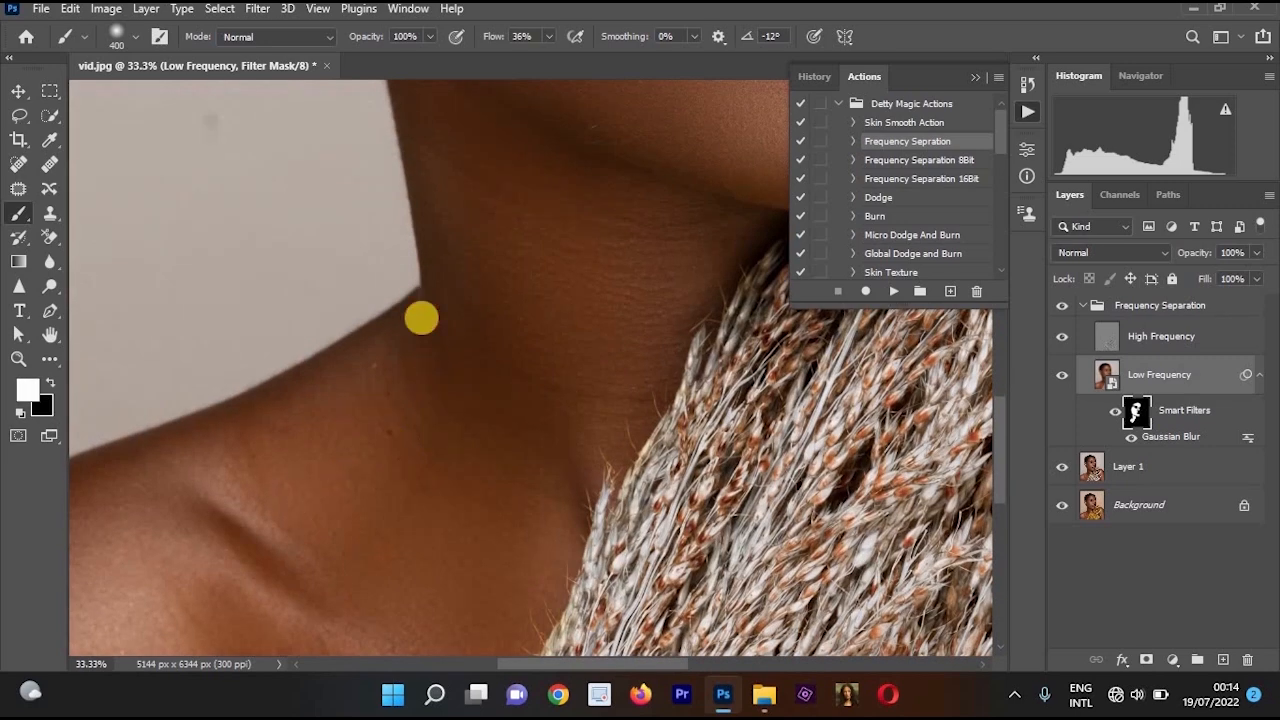
# - Paint over the collarbone and shoulder beside the neck on the filter mask, switching between black and white
pyautogui.press('x')
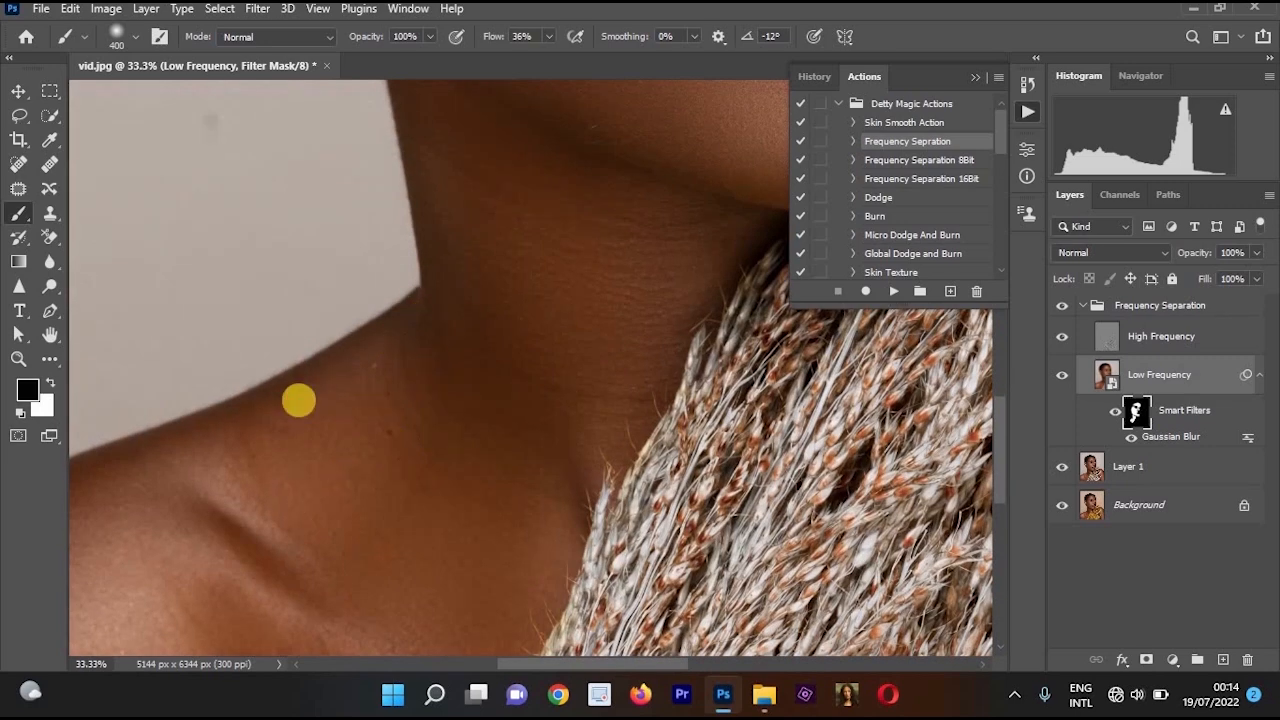
pyautogui.click(50, 381)
pyautogui.scroll(-1, 550, 350)
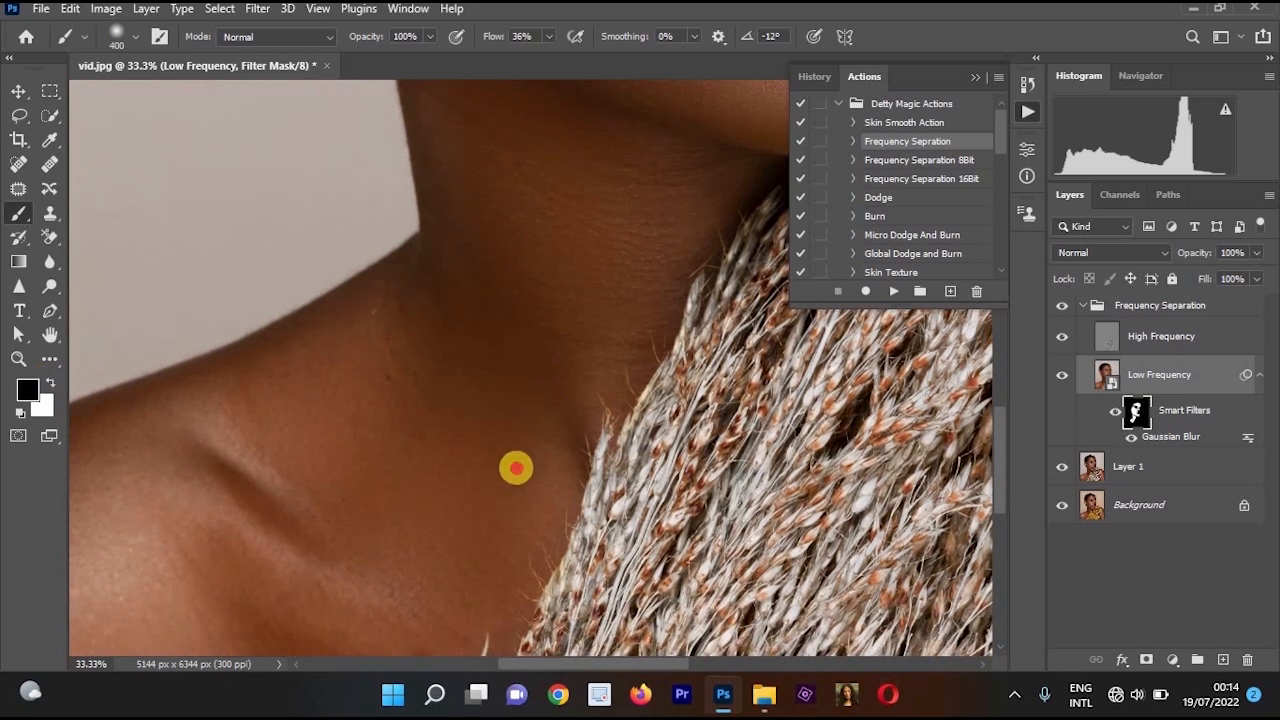
pyautogui.moveTo(320, 557); pyautogui.dragTo(286, 431)
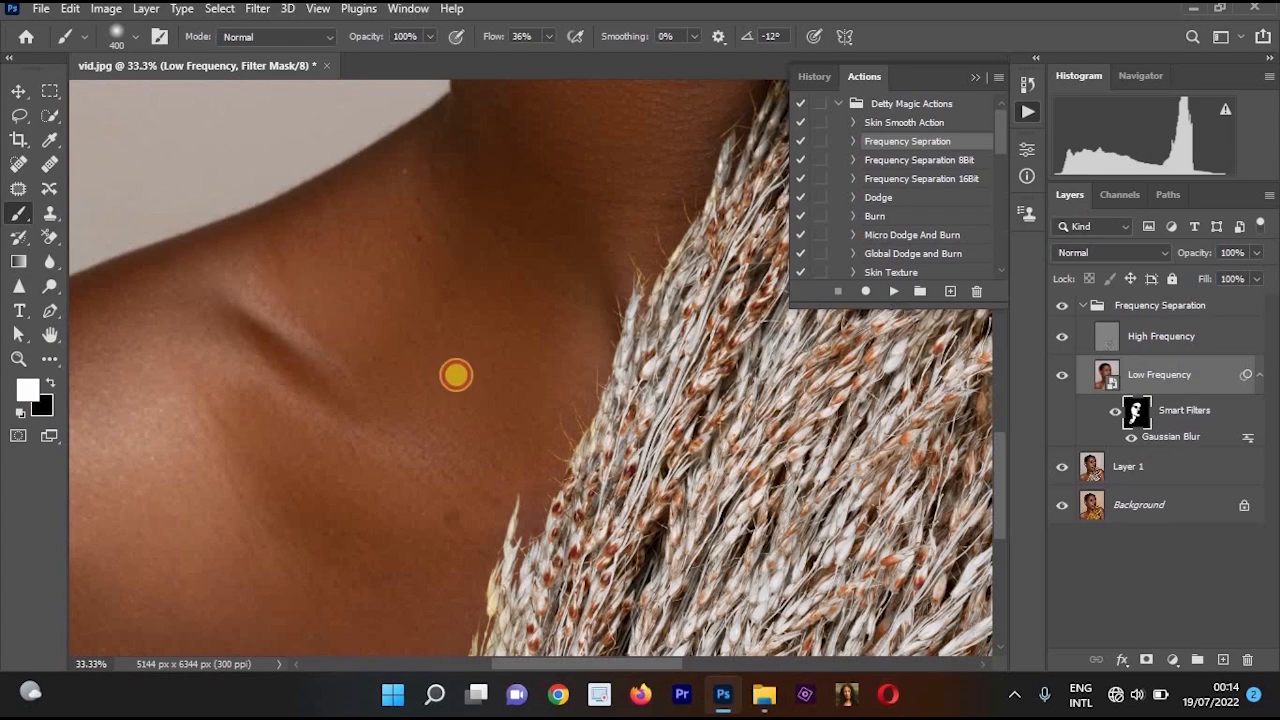
pyautogui.press('x')
pyautogui.hotkey('ctrl', '-')
pyautogui.hotkey('ctrl', '-')
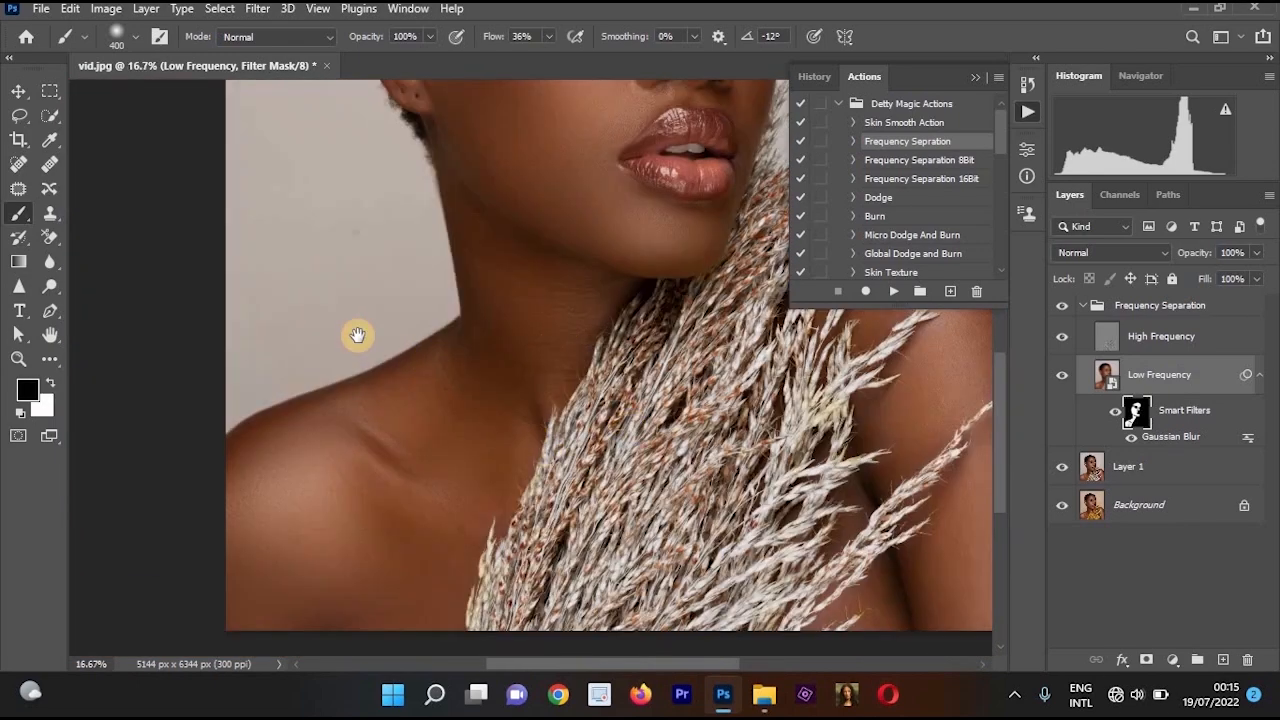
# - Paint white over the opposite shoulder on the filter mask and make black the foreground colour for its edges
pyautogui.moveTo(433, 342); pyautogui.dragTo(723, 329)
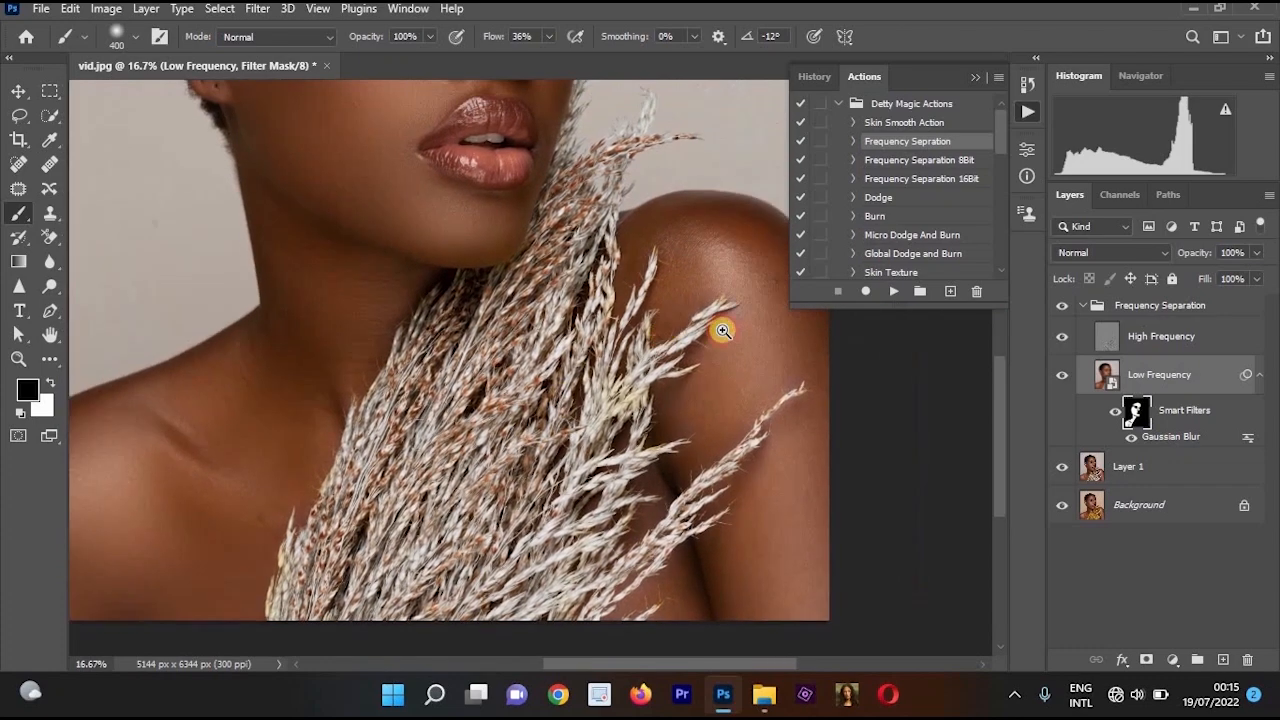
pyautogui.hotkey('ctrl', '+')
pyautogui.press('x')
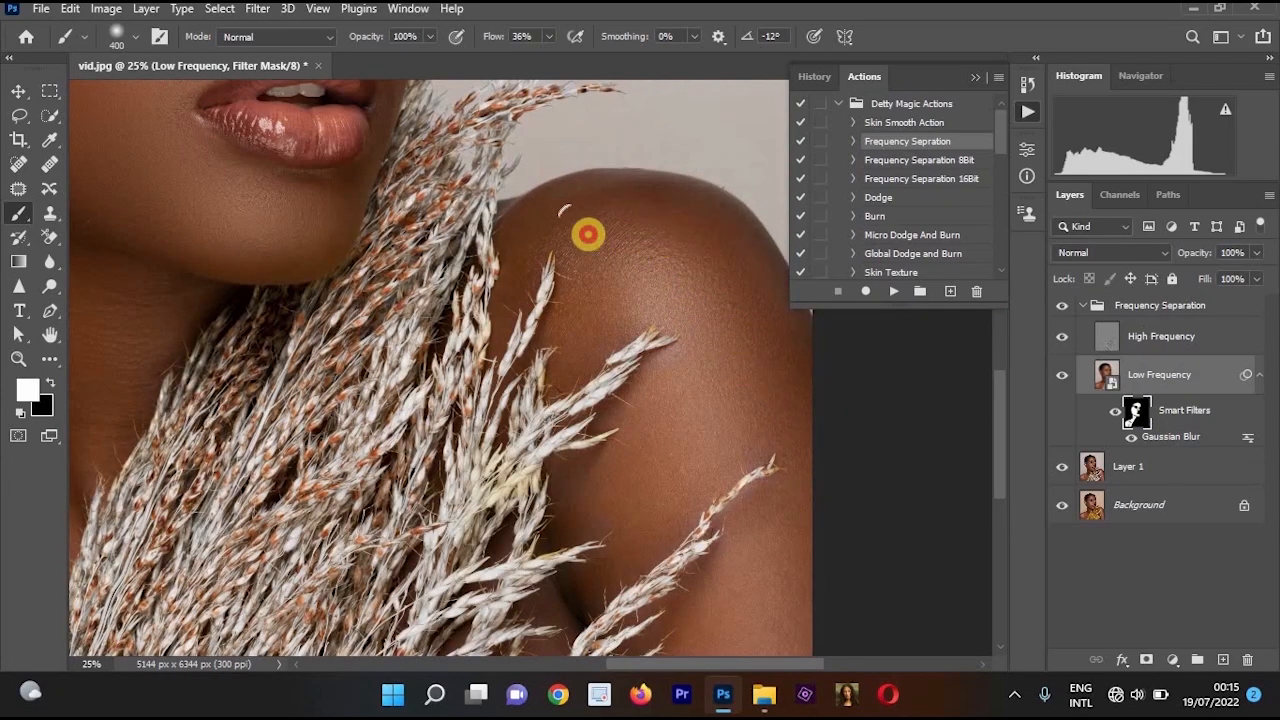
pyautogui.press('x')
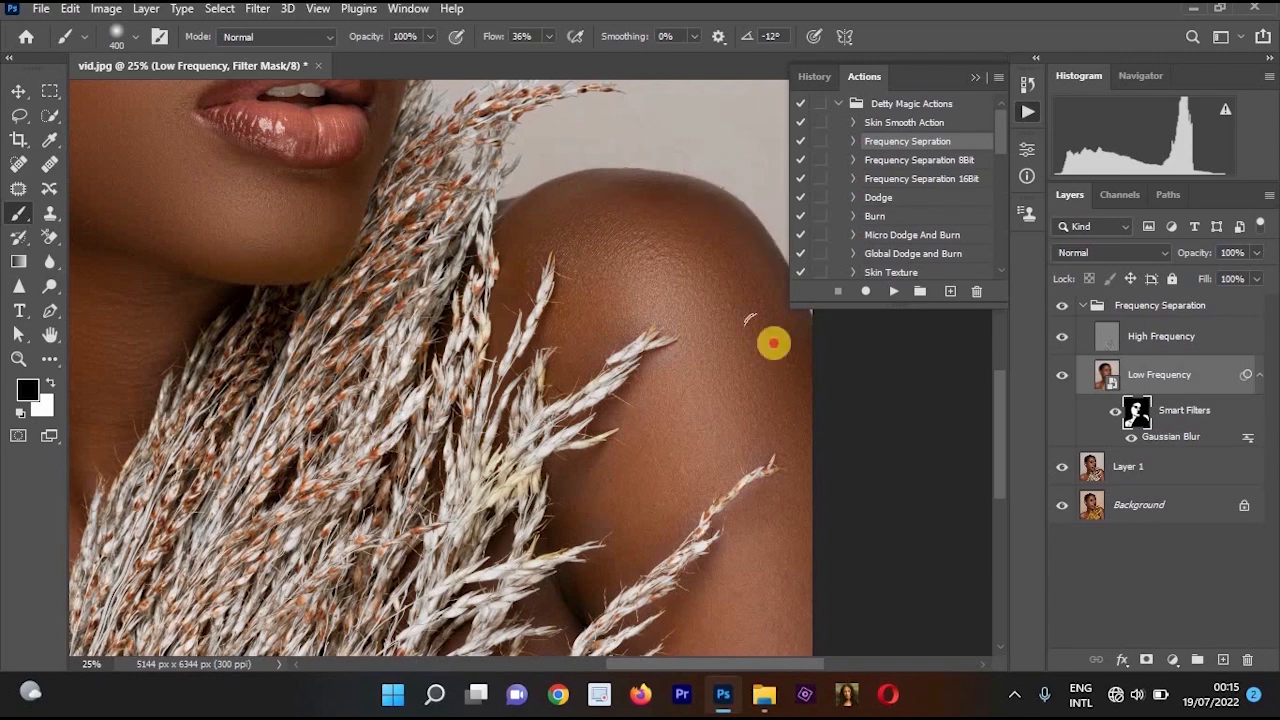
# - Paint white over the upper arm between the flower stems on the filter mask, ending with black as the foreground colour
pyautogui.scroll(-3, 630, 250)
pyautogui.press('x')
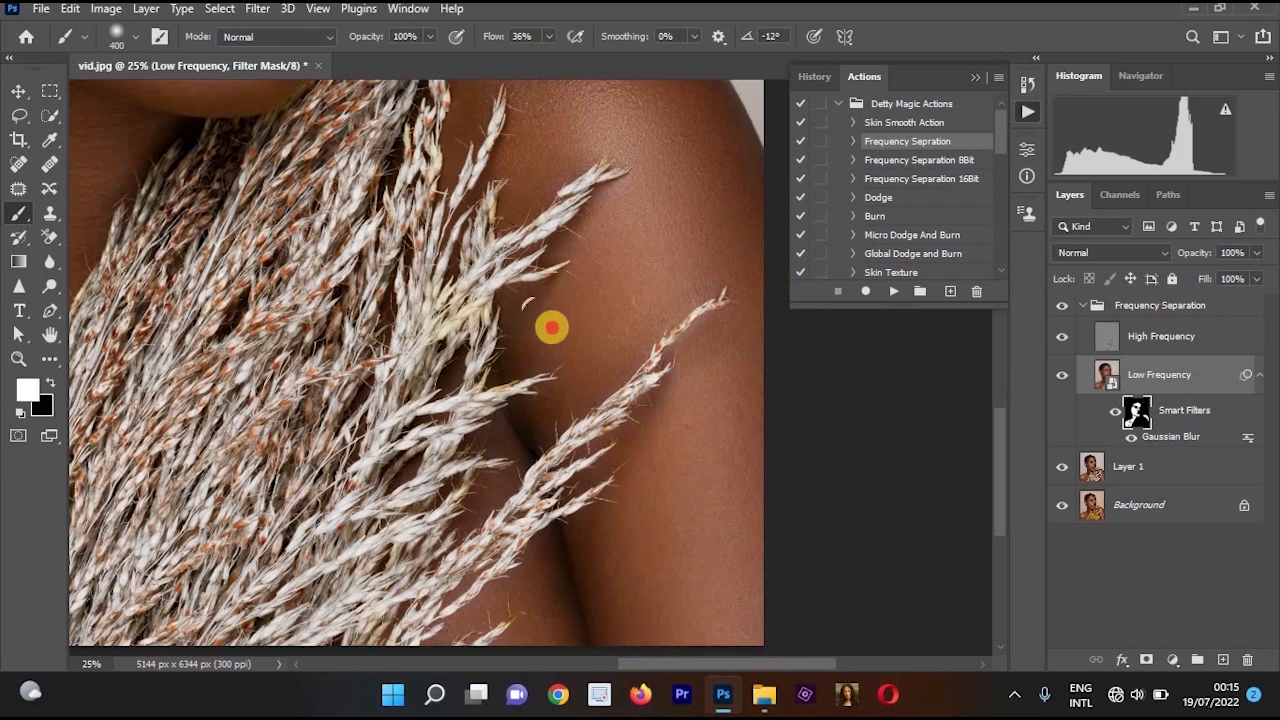
pyautogui.moveTo(551, 327); pyautogui.dragTo(585, 309)
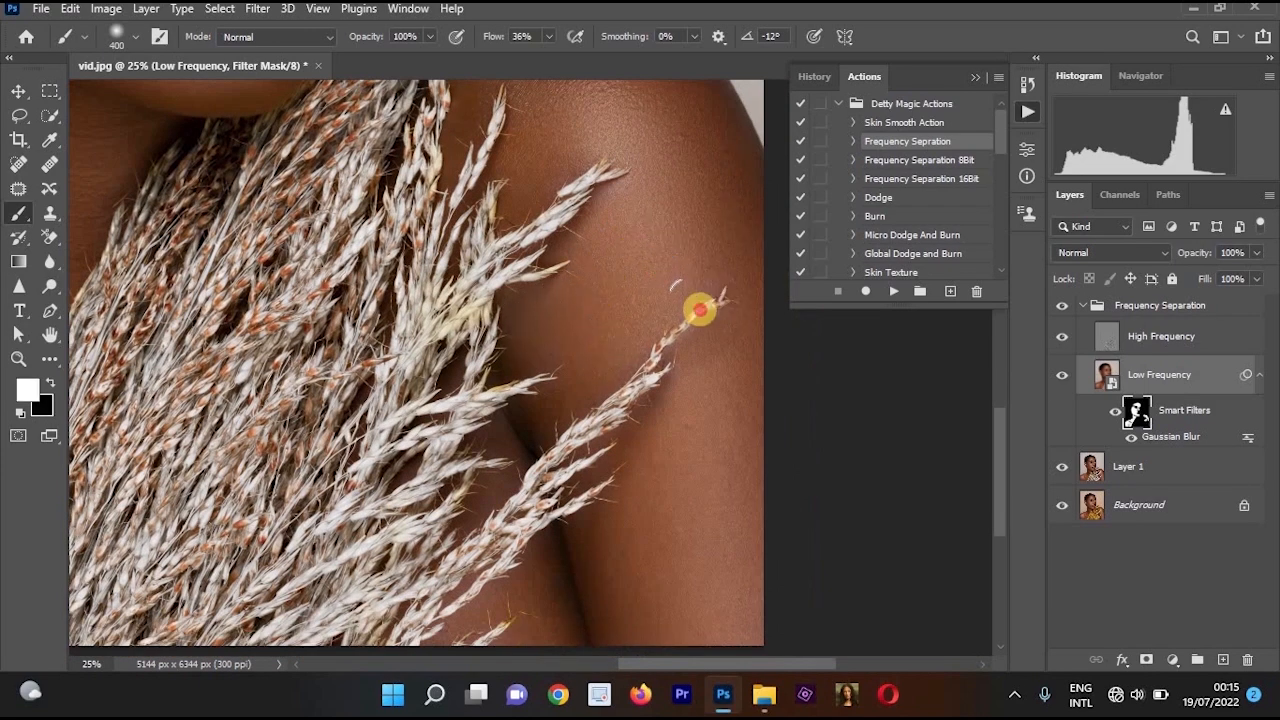
pyautogui.press('x')
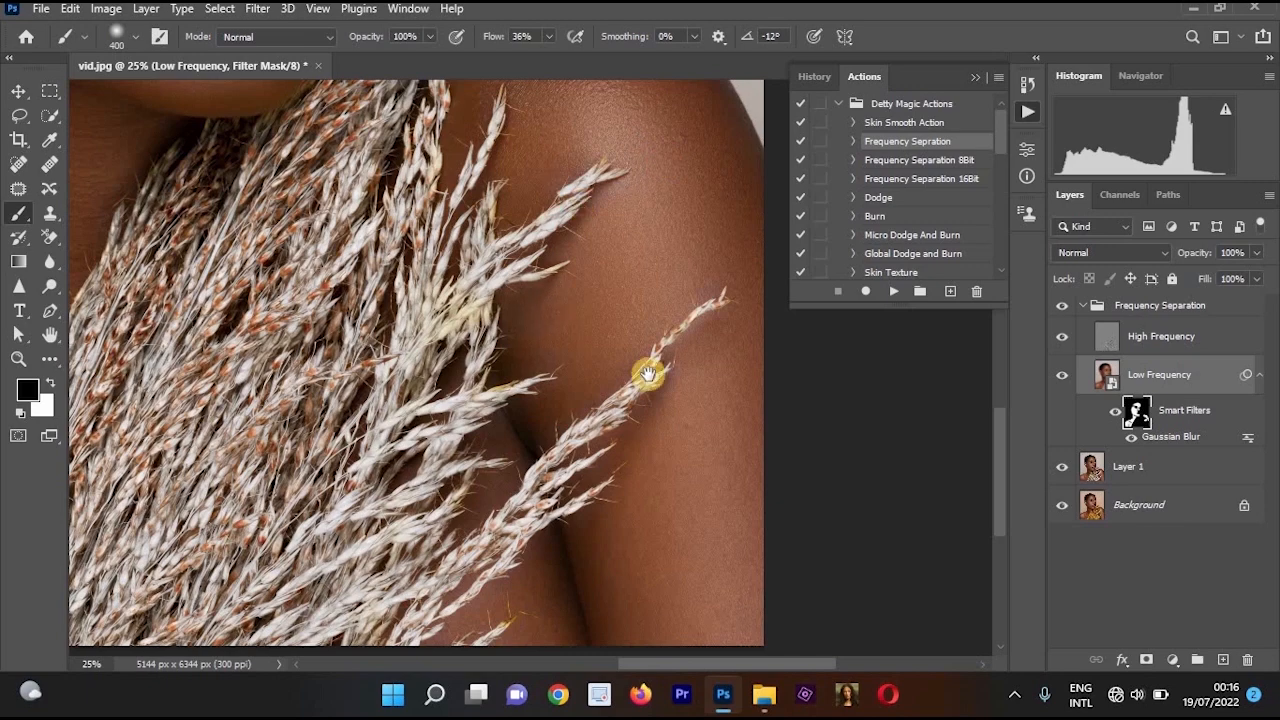
# - Paint black along the flower stems over the upper arm on the filter mask to restore their edges
pyautogui.moveTo(648, 375); pyautogui.dragTo(618, 262)
pyautogui.keyDown('ctrl'); pyautogui.click(498, 194); pyautogui.keyUp('ctrl')
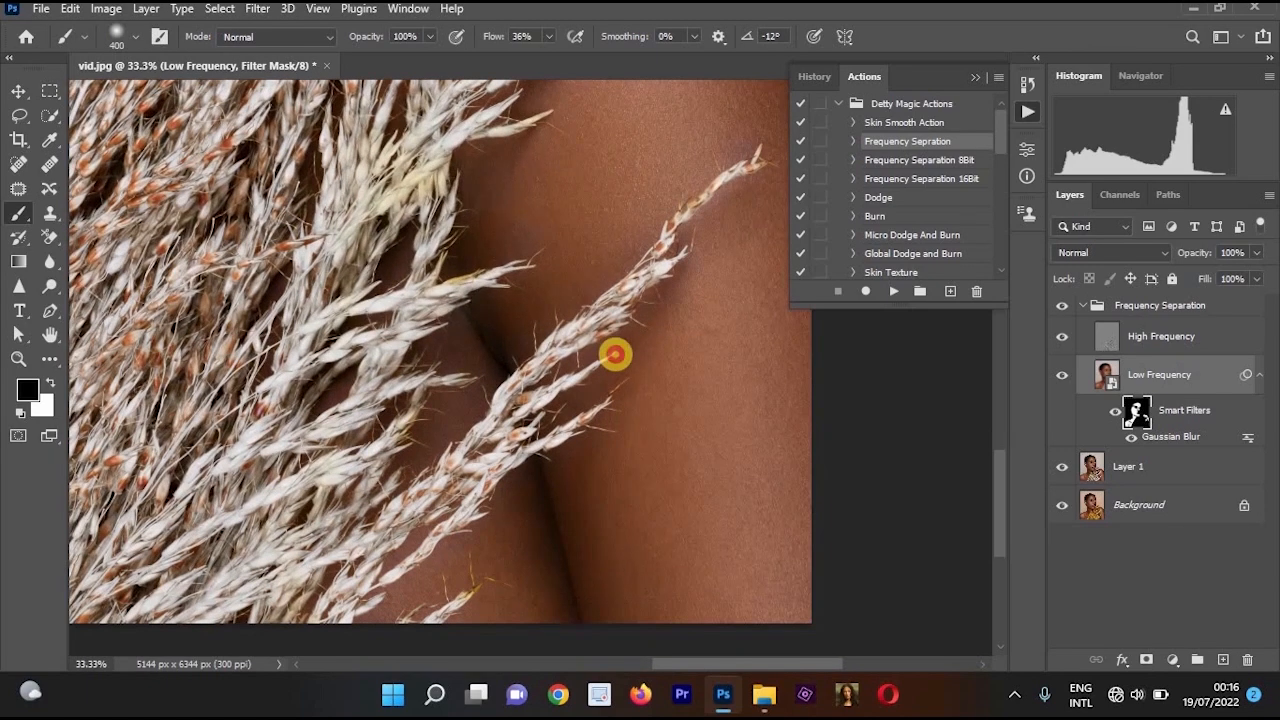
pyautogui.moveTo(615, 354); pyautogui.dragTo(663, 500)
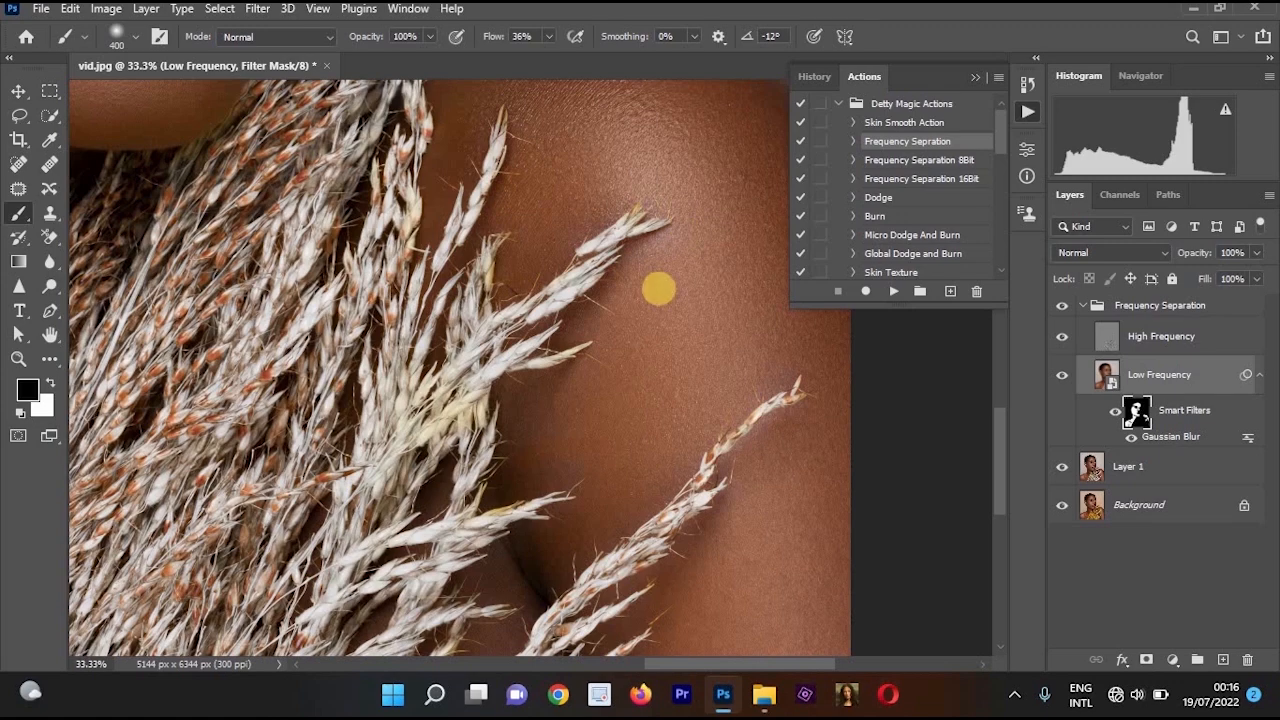
pyautogui.moveTo(614, 297); pyautogui.dragTo(581, 226)
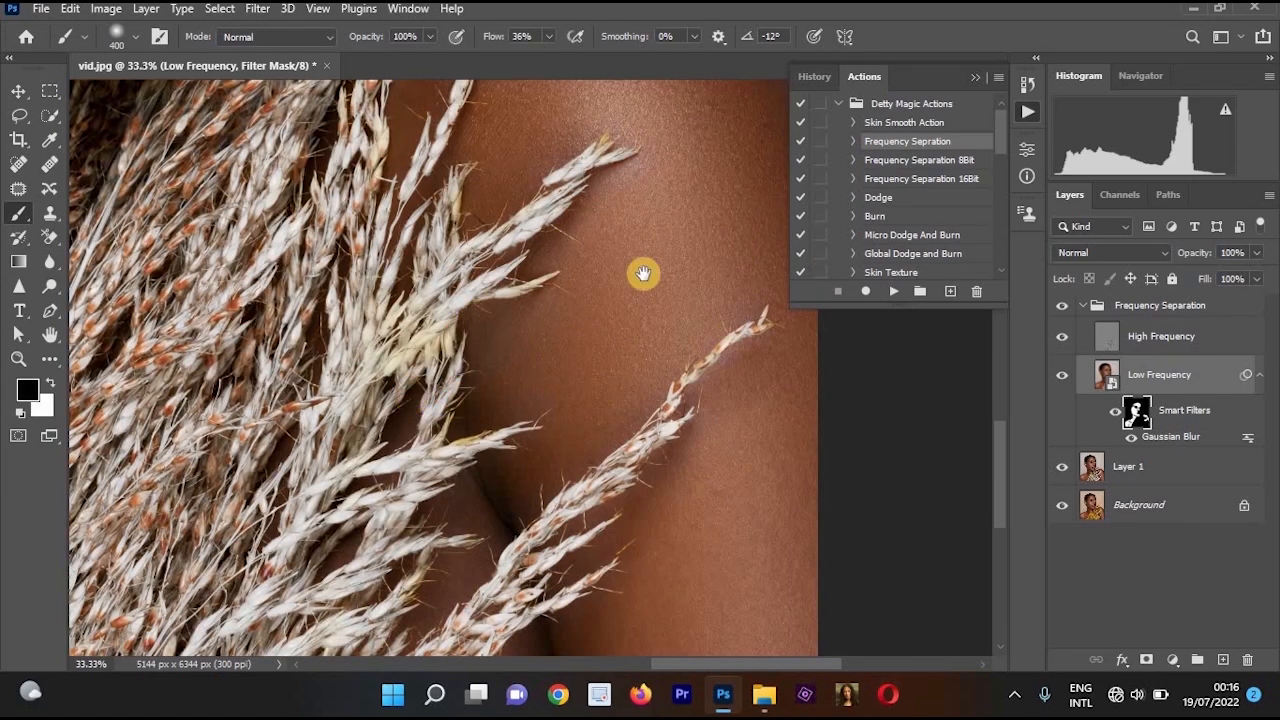
# - Merge the Frequency Separation group and the layer beneath it into one layer above the background, and compare it with the original
pyautogui.hotkey('ctrl', '-')
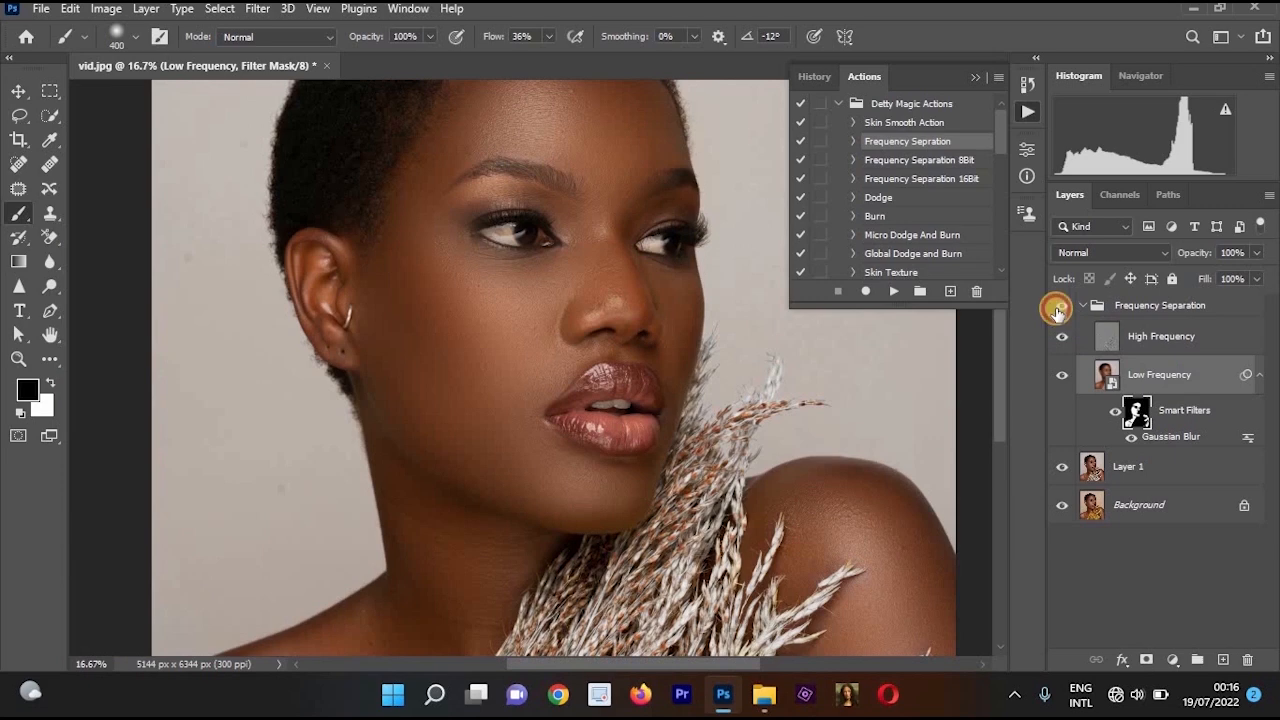
pyautogui.click(1057, 310)
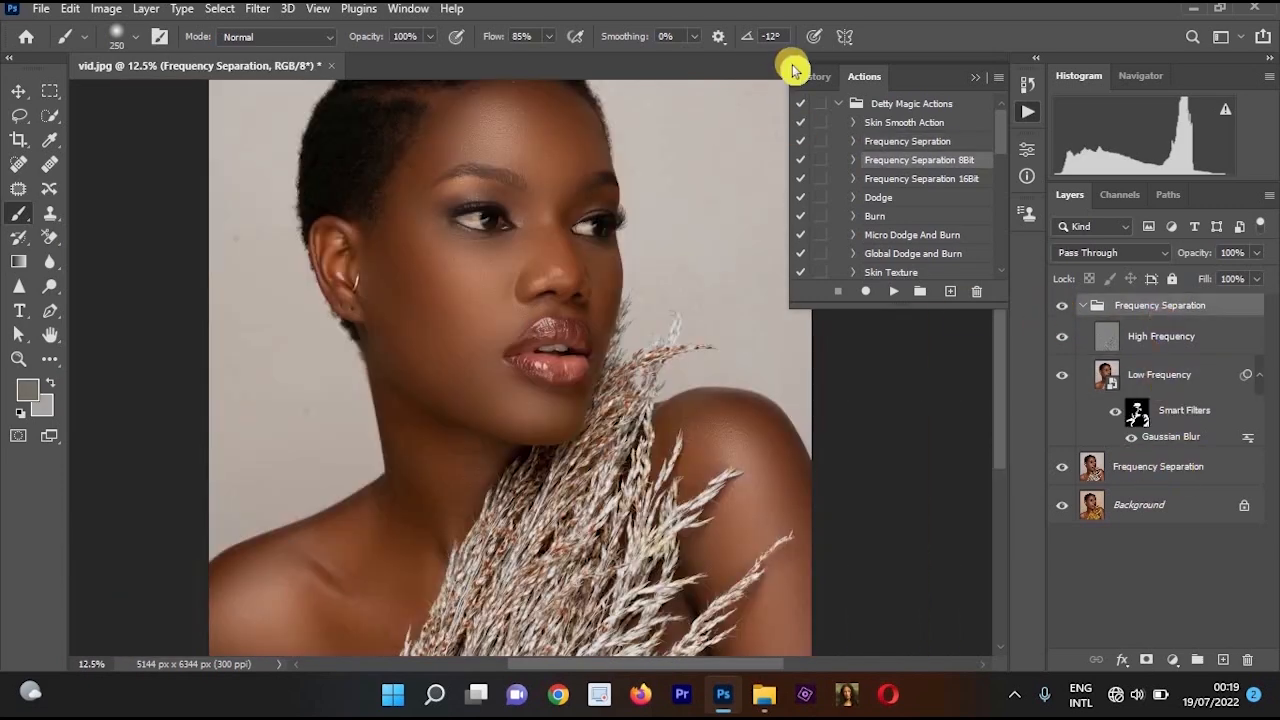
pyautogui.hotkey('ctrl', 'alt', 'a')
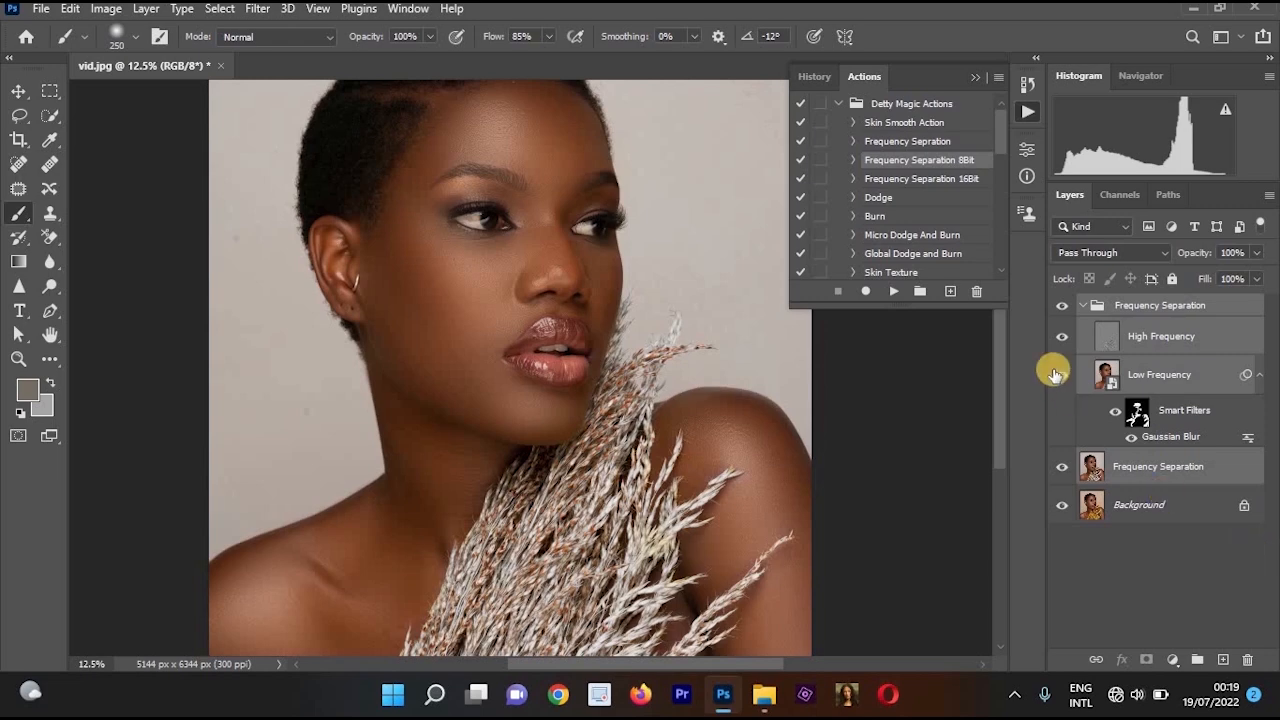
pyautogui.hotkey('ctrl', 'e')
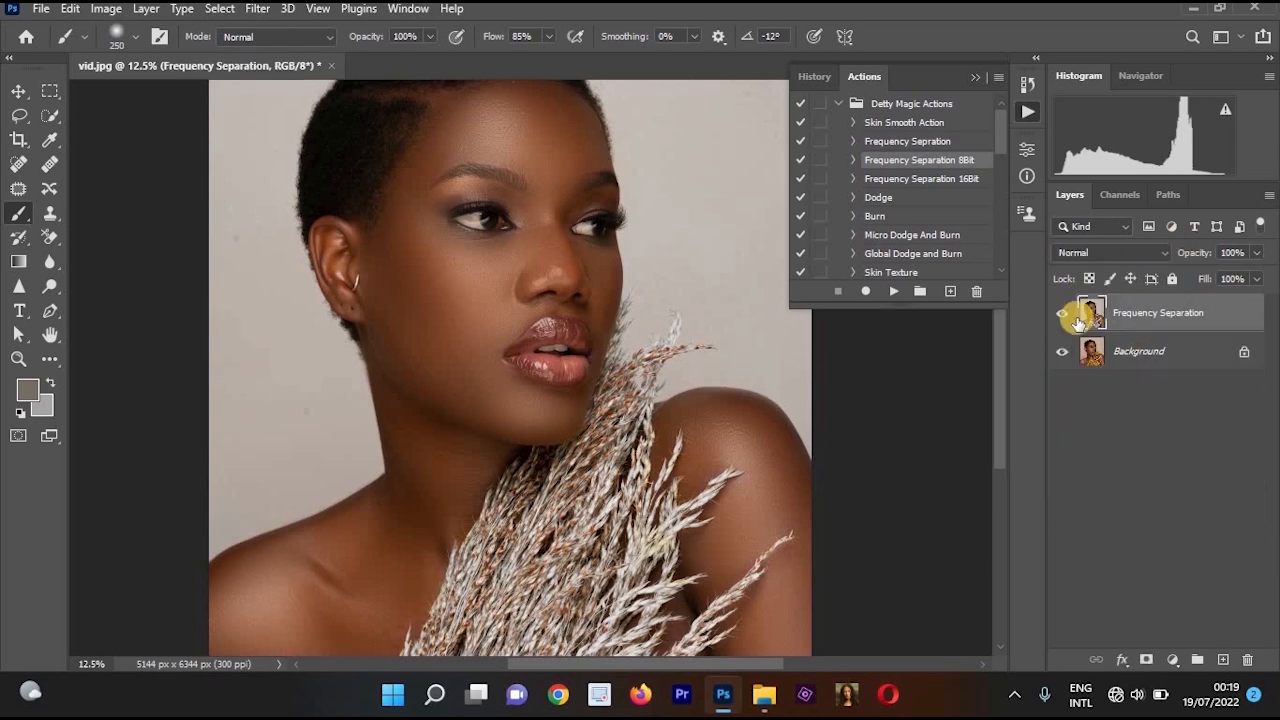
pyautogui.click(1060, 312)
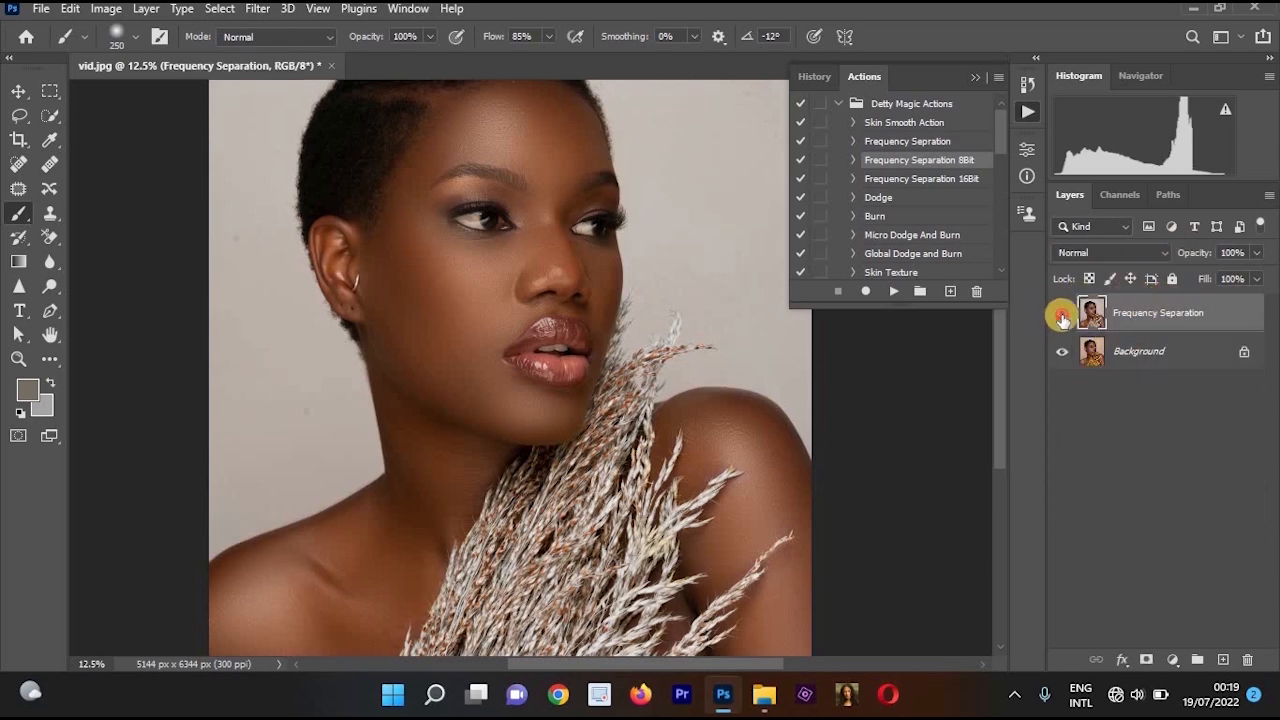
pyautogui.click(1062, 314)
# - Merge the retouched layer with the background and run the Frequency Sepration action from the Detty Magic Actions set
pyautogui.click(905, 141)
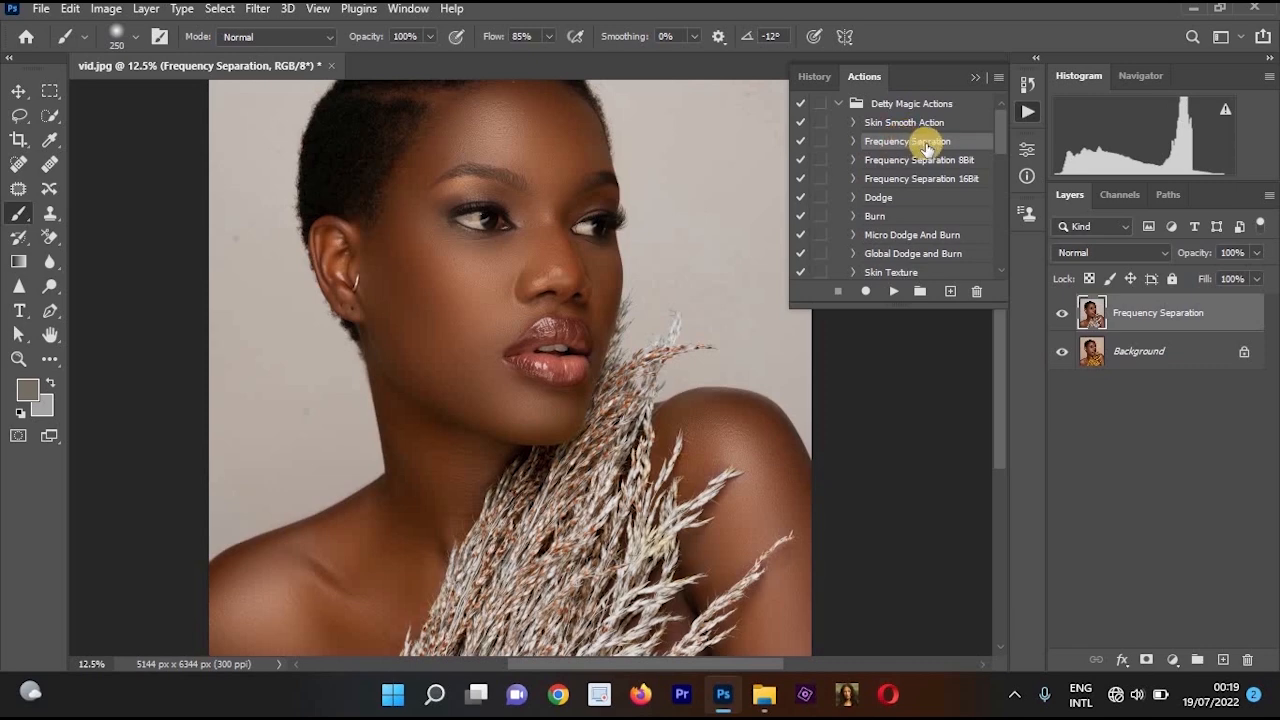
pyautogui.keyDown('ctrl'); pyautogui.click(1148, 351); pyautogui.keyUp('ctrl')
pyautogui.hotkey('ctrl', 'e')
pyautogui.click(893, 291)
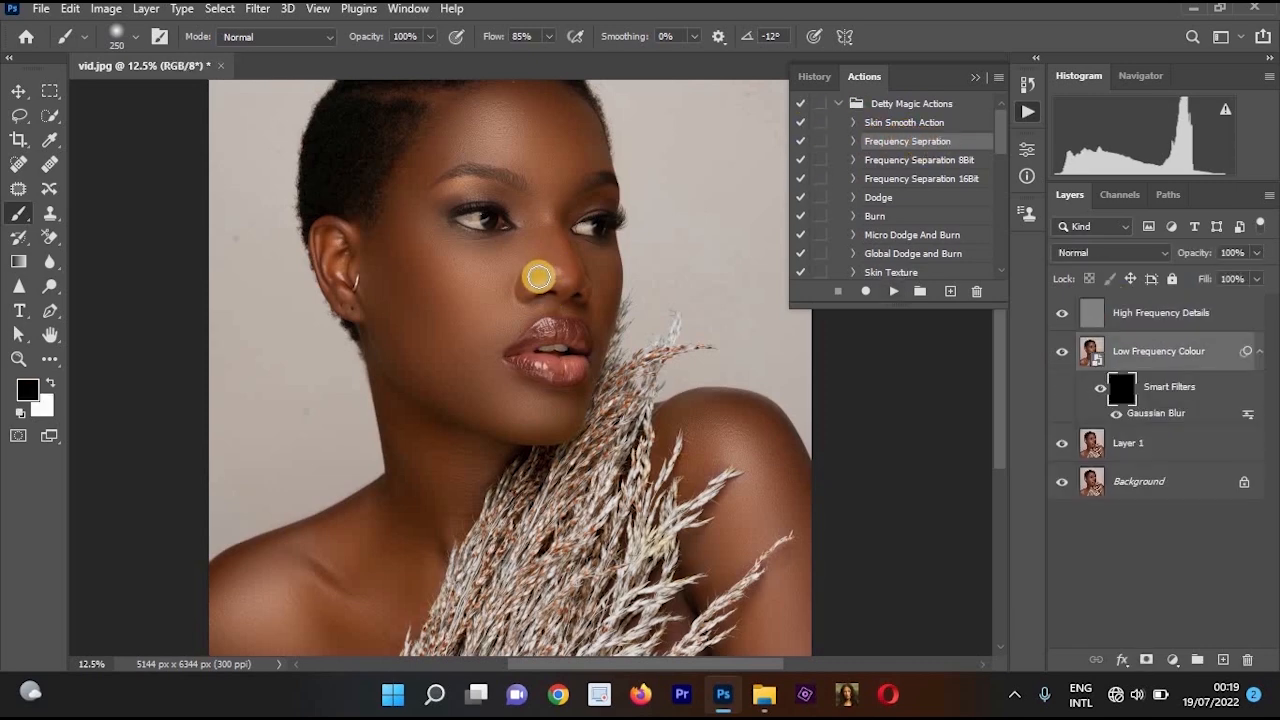
# - Brush white onto the Low Frequency Colour filter mask beneath the eye with a size 250 brush to smooth the under-eye skin
pyautogui.click(469, 253)
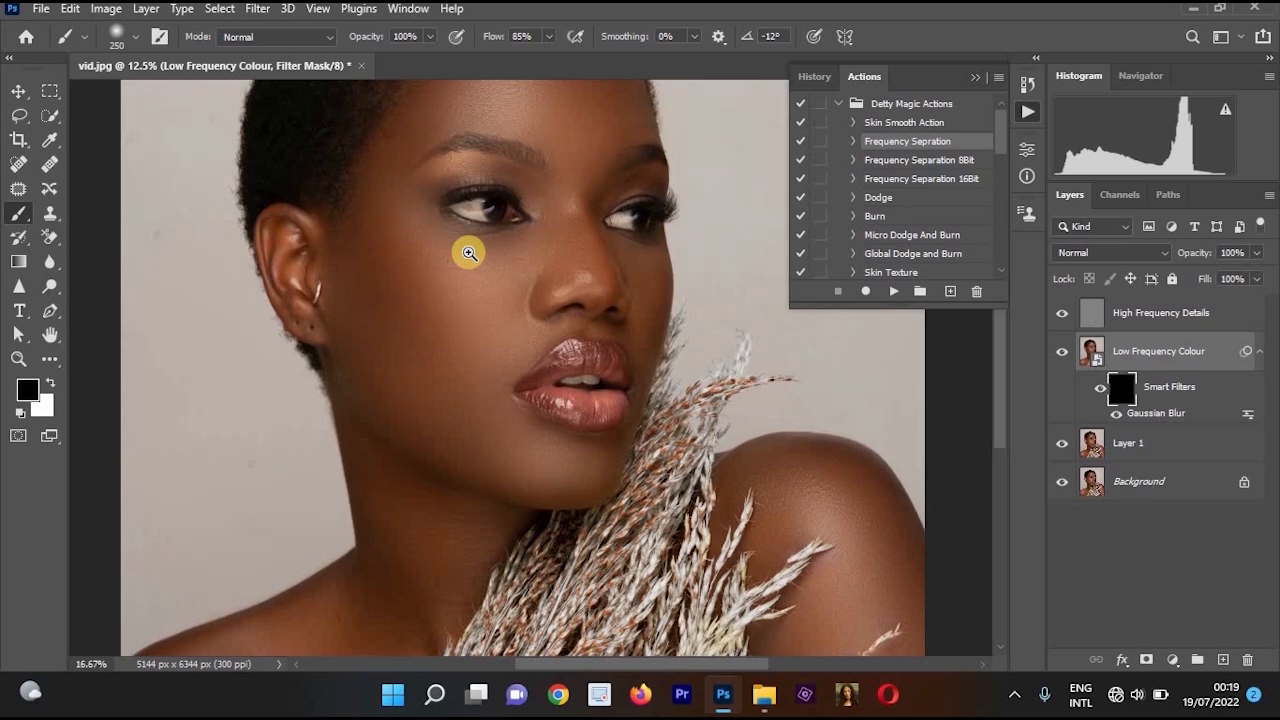
pyautogui.click(486, 183)
pyautogui.click(517, 260)
pyautogui.click(570, 245)
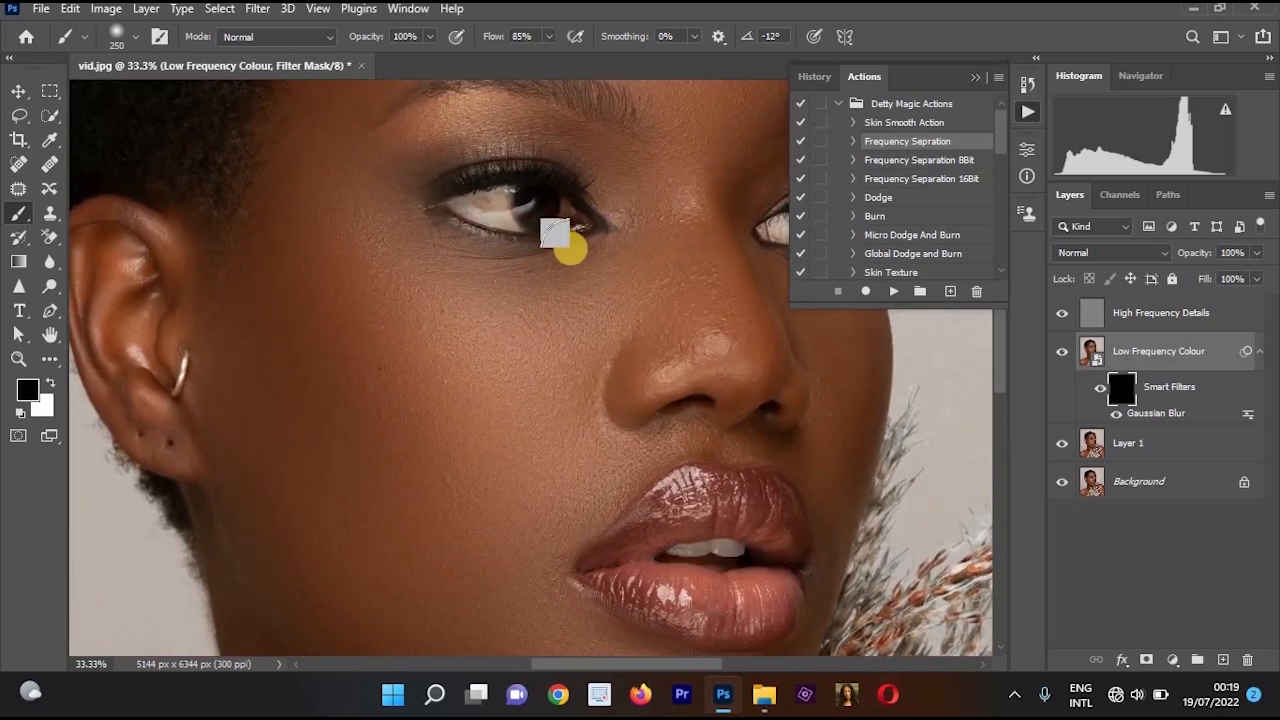
pyautogui.click(537, 247)
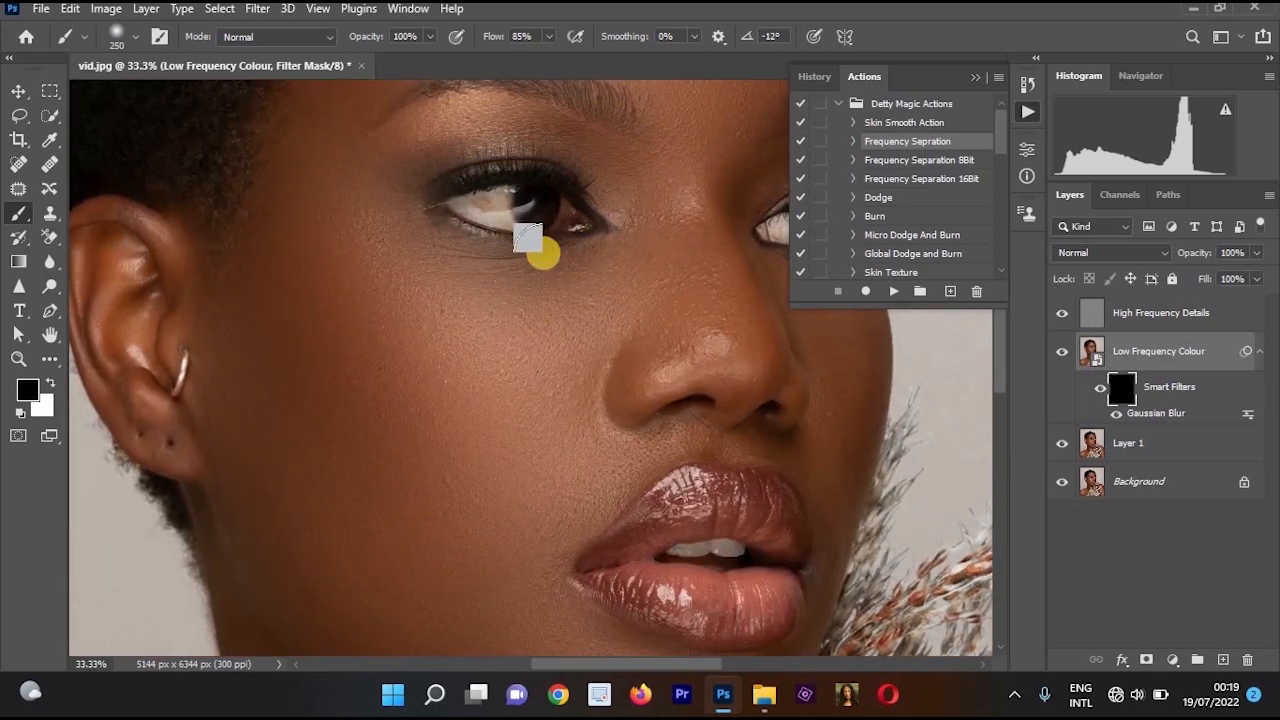
pyautogui.press('x')
pyautogui.click(472, 256)
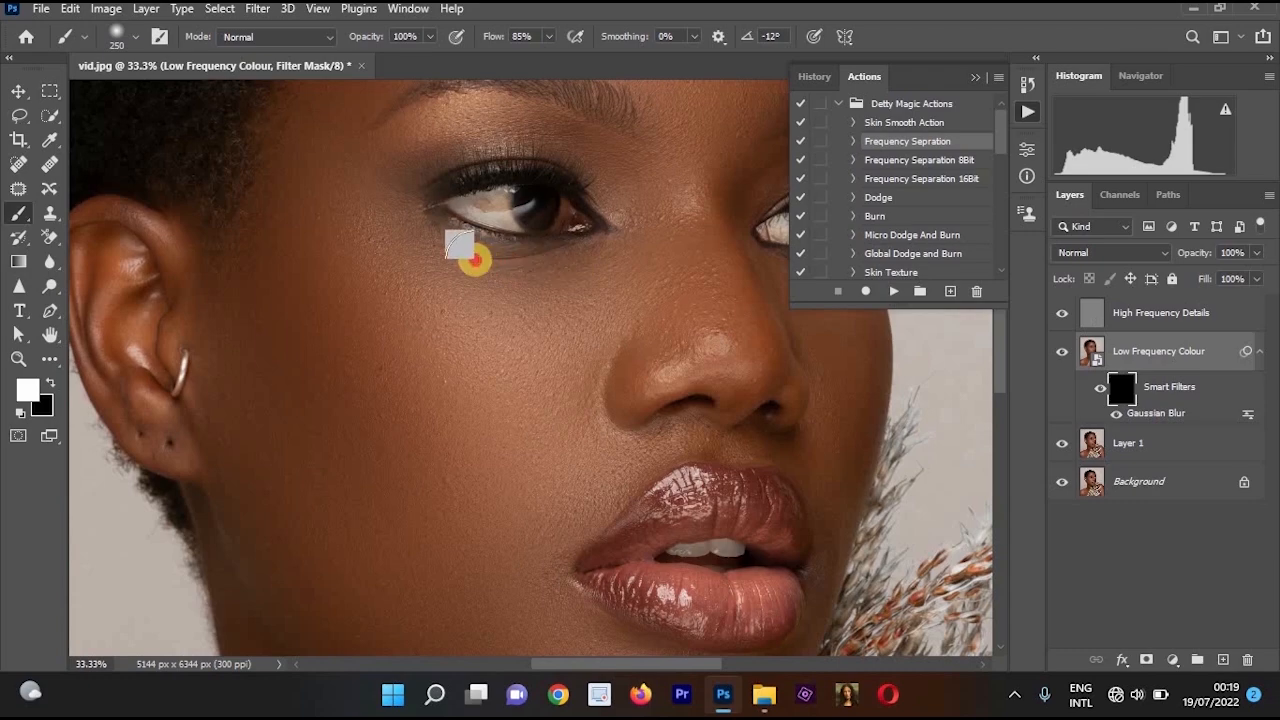
pyautogui.moveTo(472, 256)
pyautogui.mouseDown()
pyautogui.moveTo(412, 245)
pyautogui.moveTo(447, 271)
pyautogui.moveTo(586, 283)
pyautogui.moveTo(622, 271)
pyautogui.moveTo(472, 302)
pyautogui.moveTo(360, 256)
pyautogui.moveTo(309, 176)
pyautogui.moveTo(329, 214)
pyautogui.moveTo(534, 345)
pyautogui.moveTo(662, 252)
pyautogui.mouseUp()
pyautogui.press('space')
pyautogui.keyDown('alt'); pyautogui.click(657, 263); pyautogui.keyUp('alt')
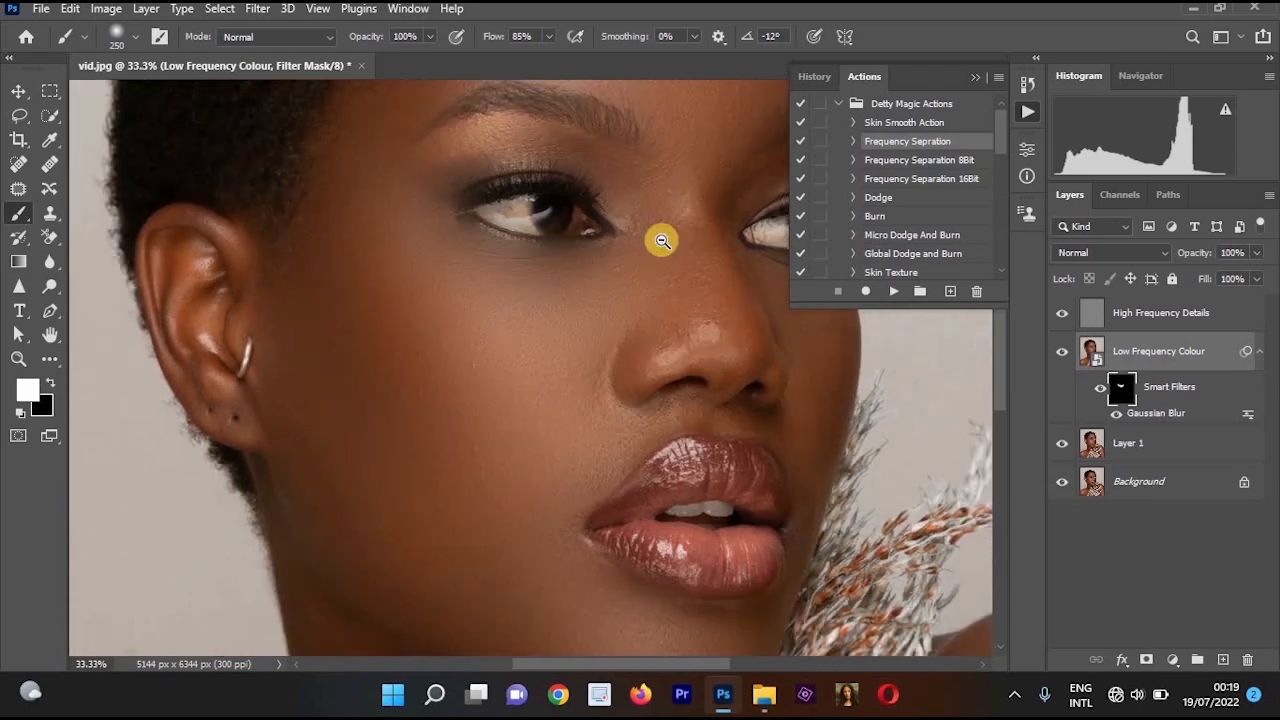
pyautogui.keyDown('alt'); pyautogui.click(658, 258); pyautogui.keyUp('alt')
pyautogui.keyDown('ctrl'); pyautogui.click(657, 261); pyautogui.keyUp('ctrl')
# - Set the brush flow to 22% and paint white on the Low Frequency Colour filter mask over the forehead and nose bridge
pyautogui.click(549, 37)
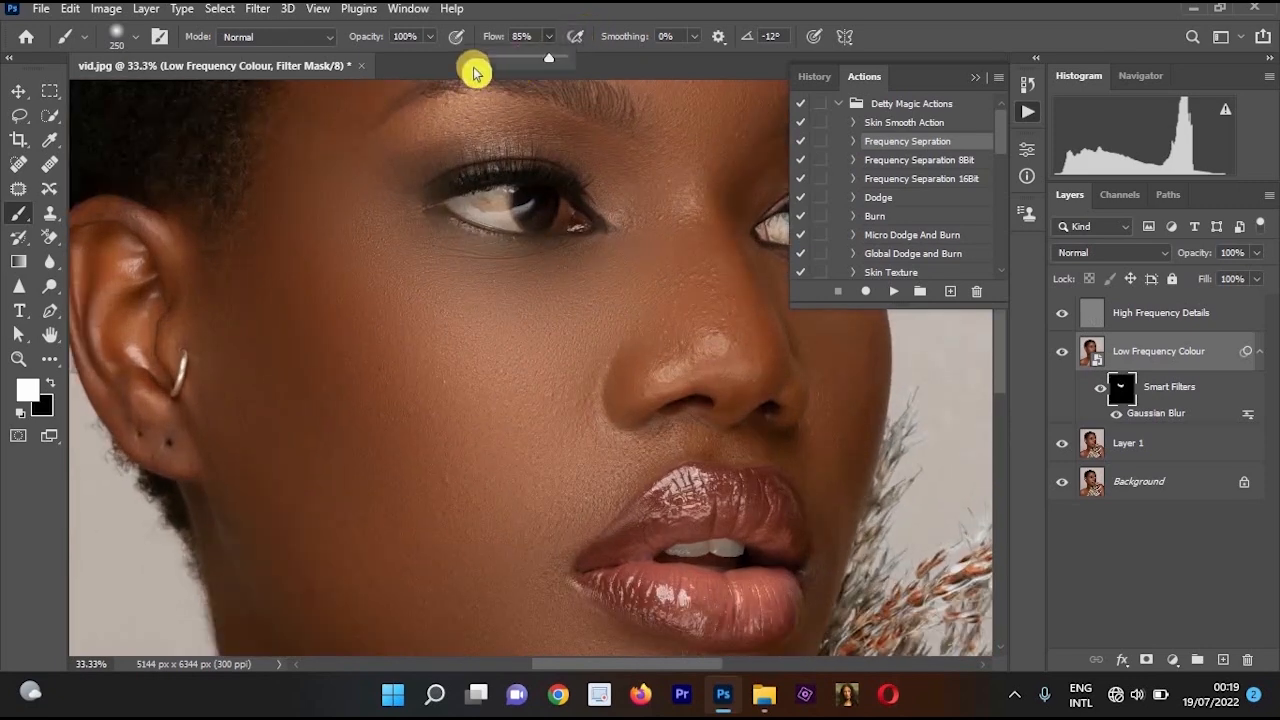
pyautogui.click(490, 58)
pyautogui.click(640, 389)
pyautogui.scroll(5, 640, 389)
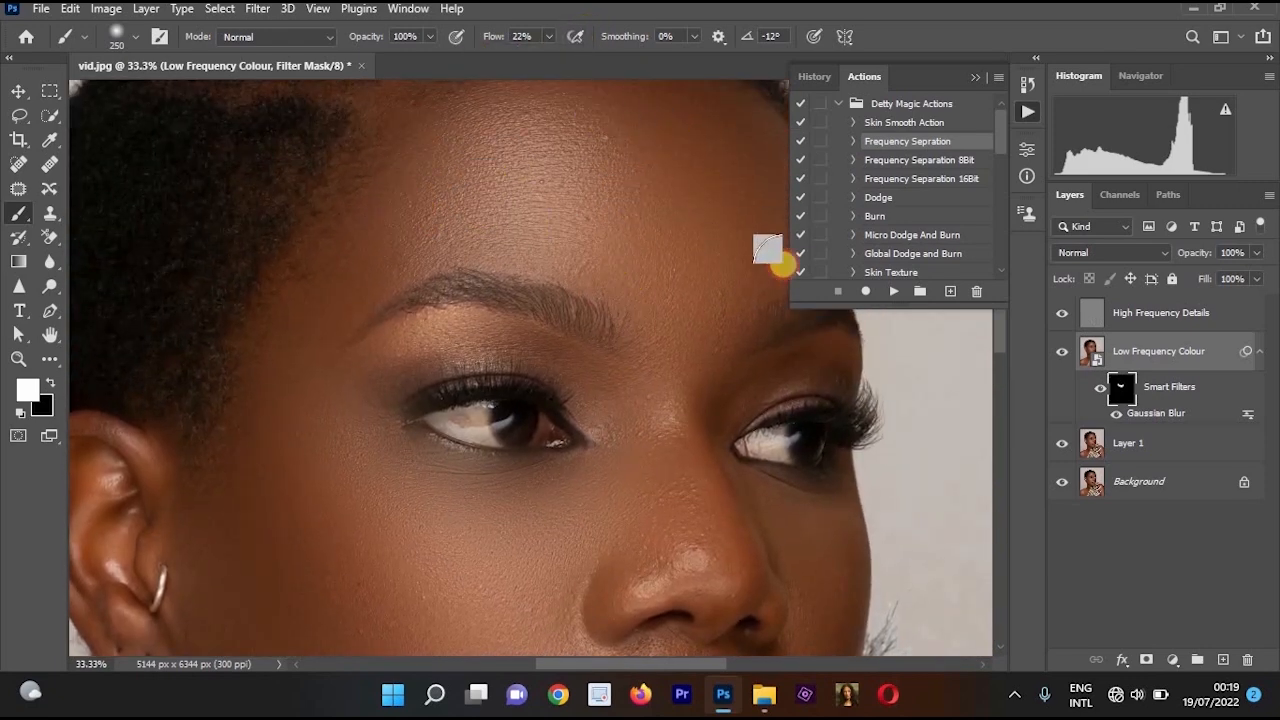
pyautogui.moveTo(620, 290); pyautogui.dragTo(548, 427)
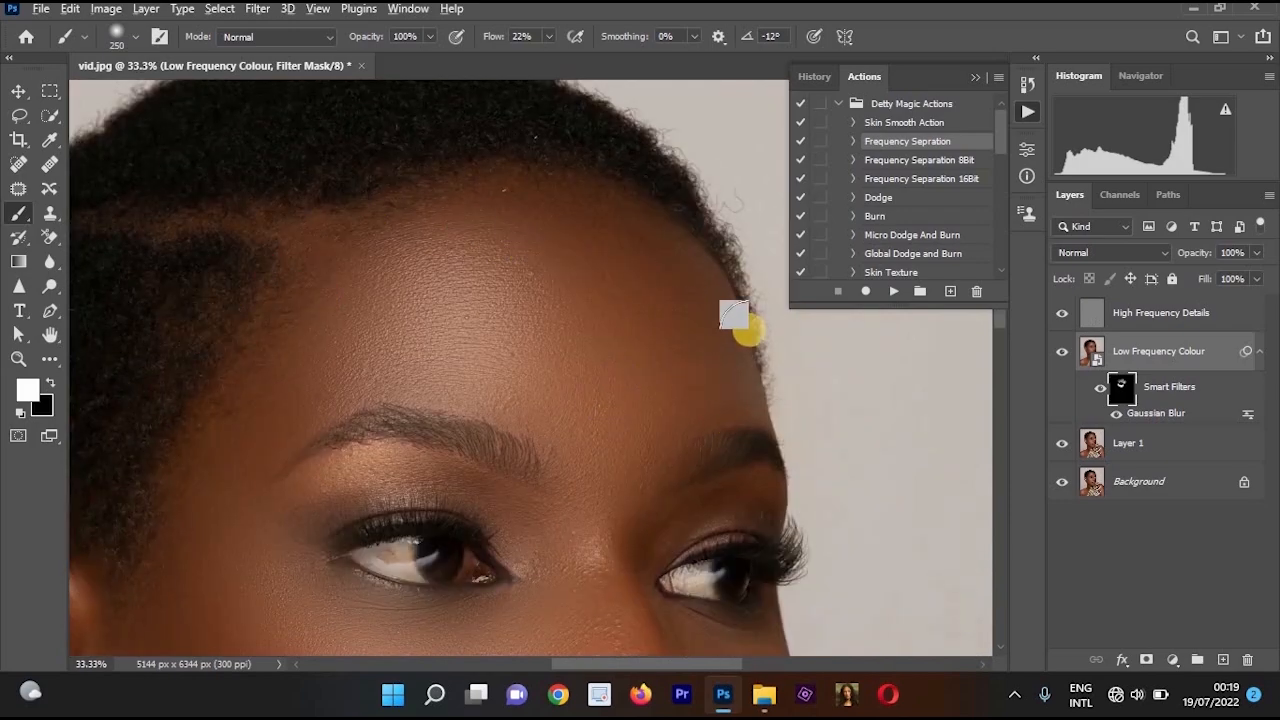
pyautogui.press('x')
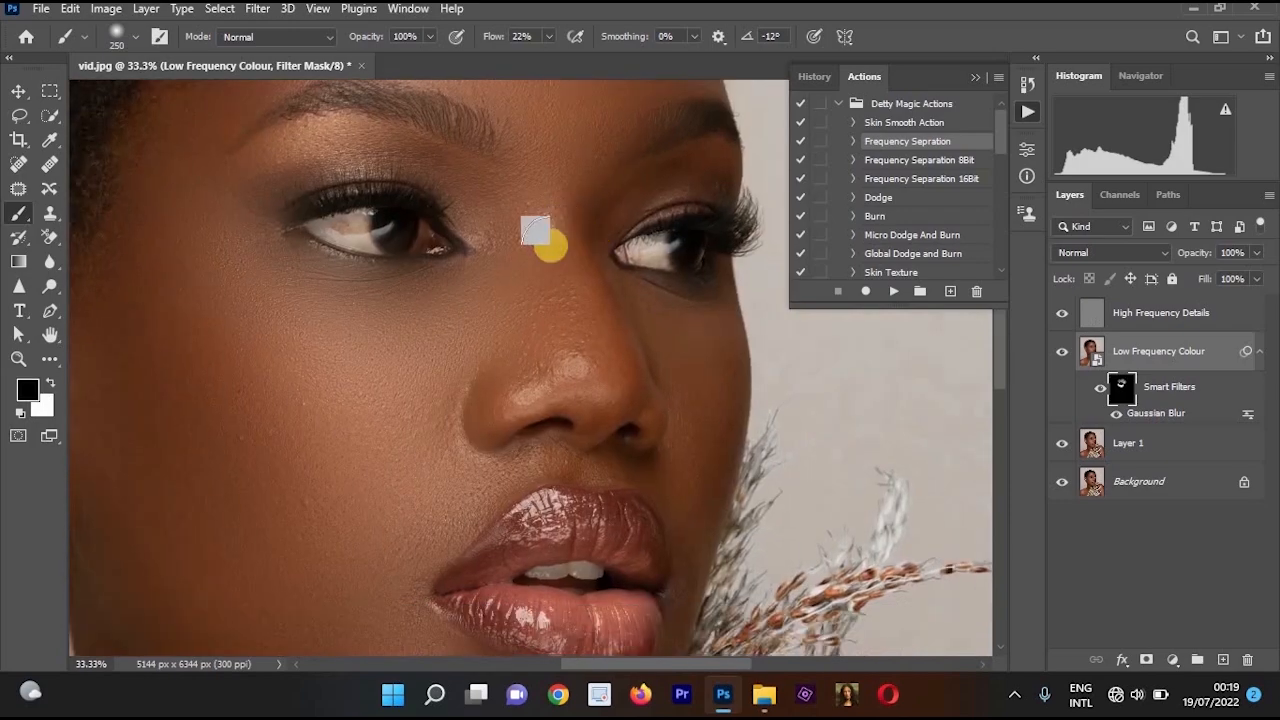
pyautogui.press('x')
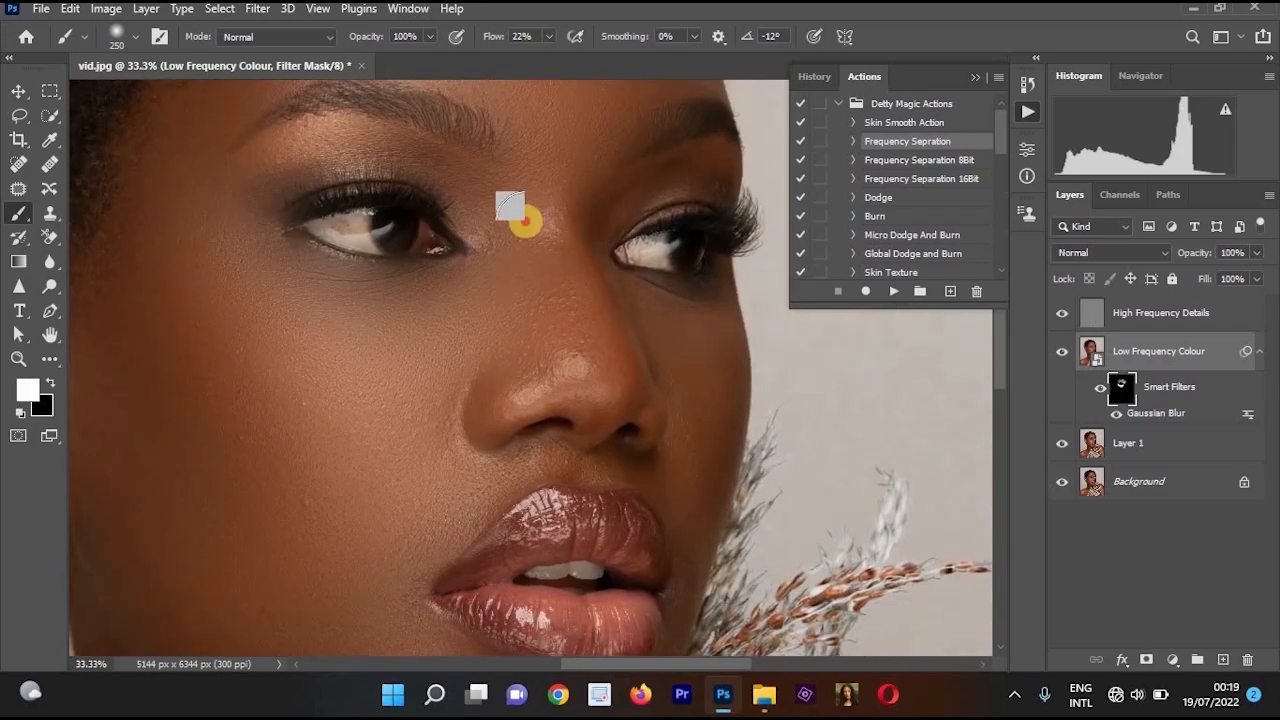
# - Enlarge the brush to 400 and paint the blur onto the skin above the lips and across the cheek and jaw
pyautogui.hotkey('ctrl', '+')
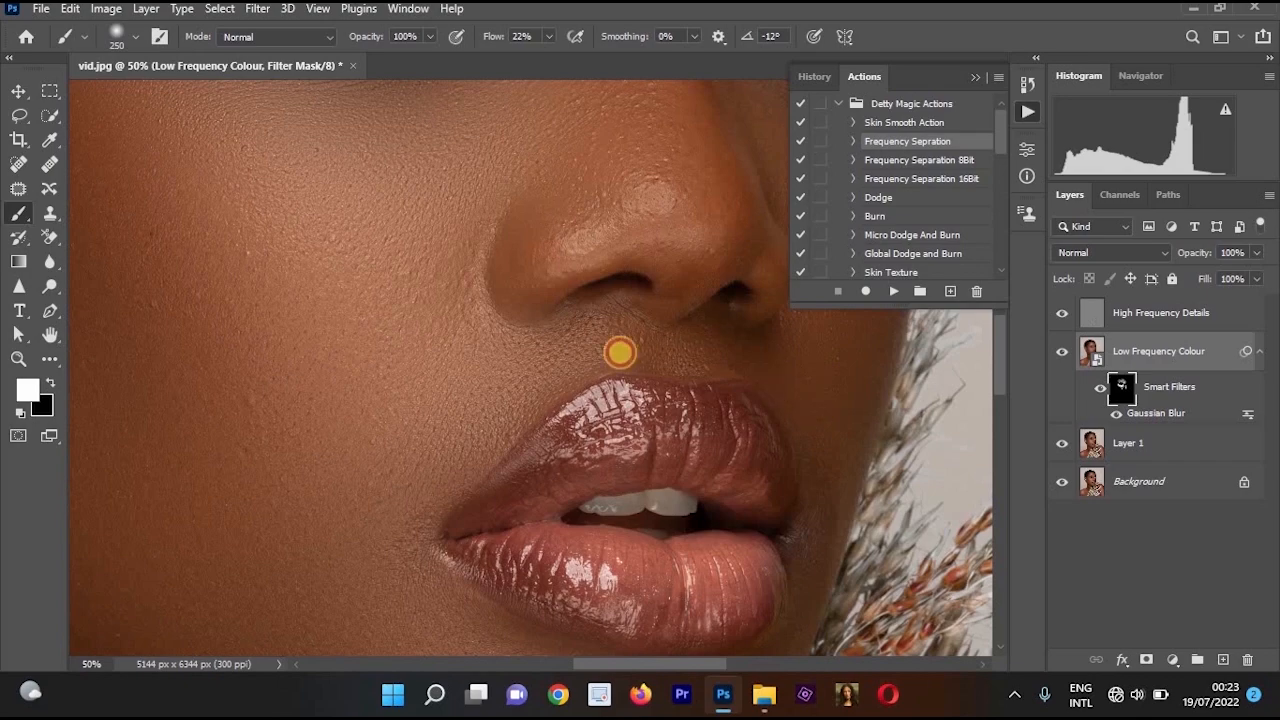
pyautogui.keyDown('alt'); pyautogui.click(324, 358); pyautogui.keyUp('alt')
pyautogui.moveTo(311, 383); pyautogui.dragTo(438, 341)
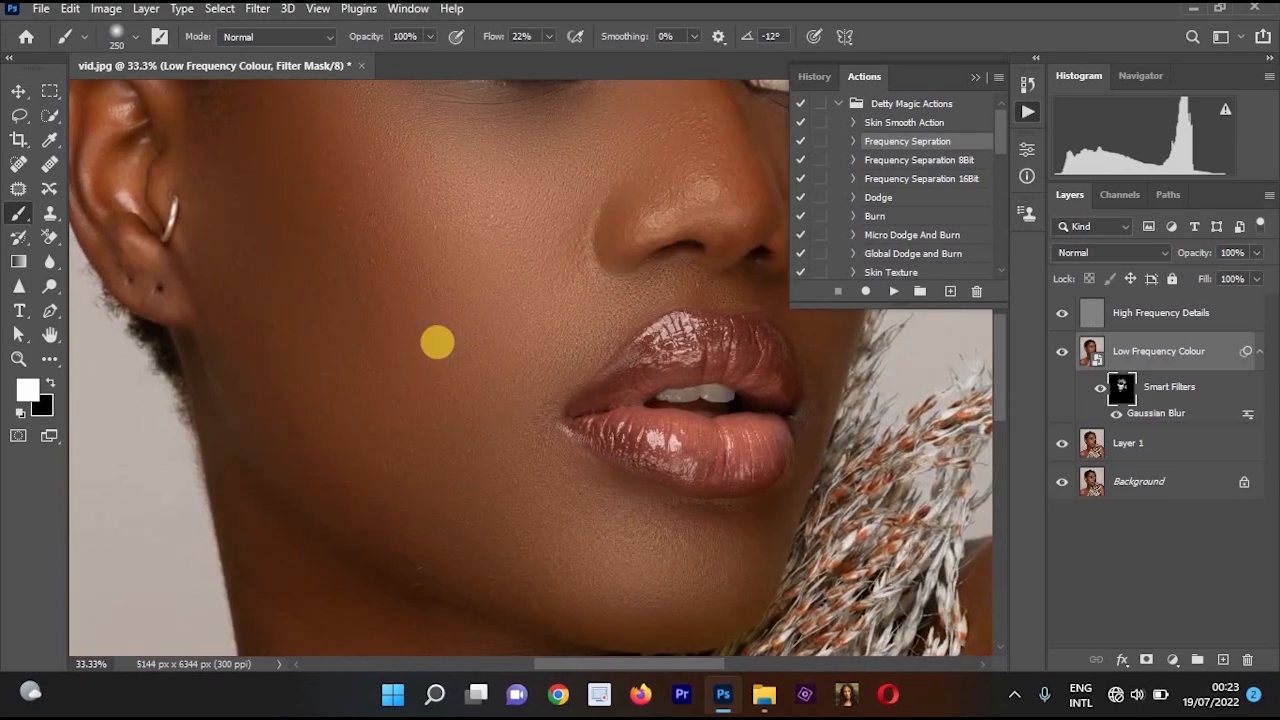
pyautogui.moveTo(252, 222)
pyautogui.mouseDown()
pyautogui.moveTo(354, 487)
pyautogui.moveTo(568, 604)
pyautogui.mouseUp()
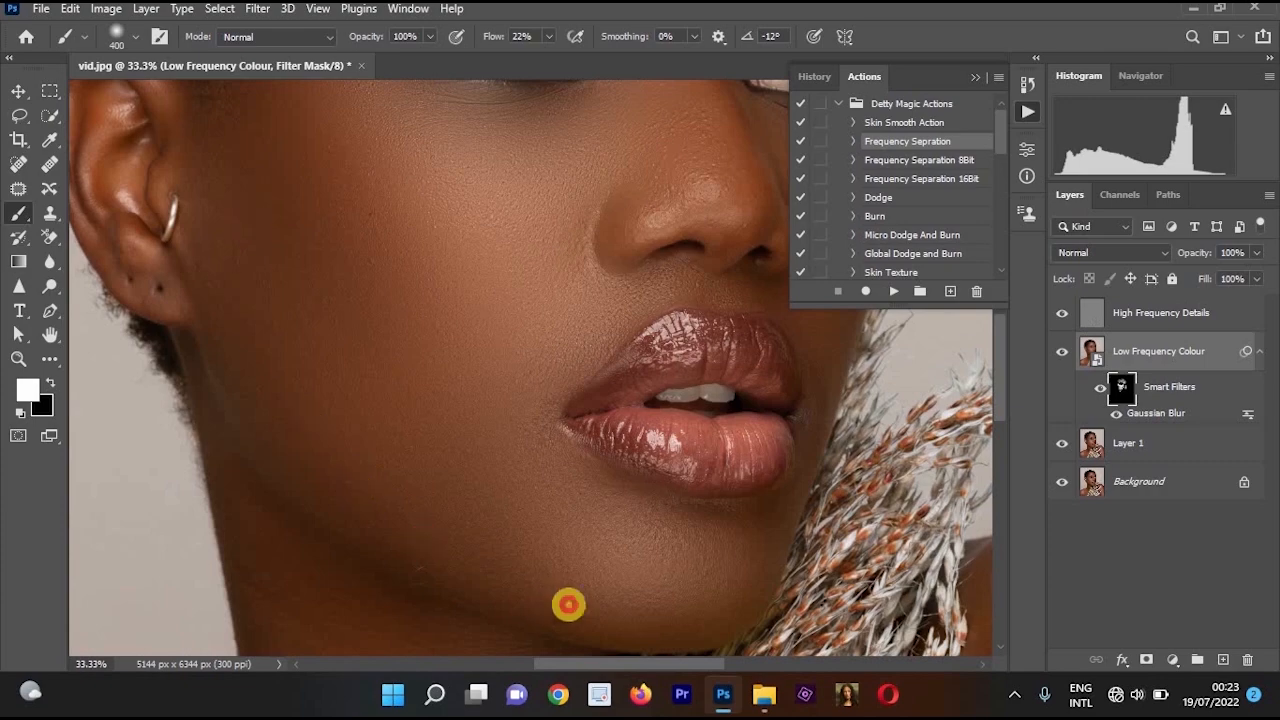
pyautogui.moveTo(503, 396); pyautogui.dragTo(503, 396)
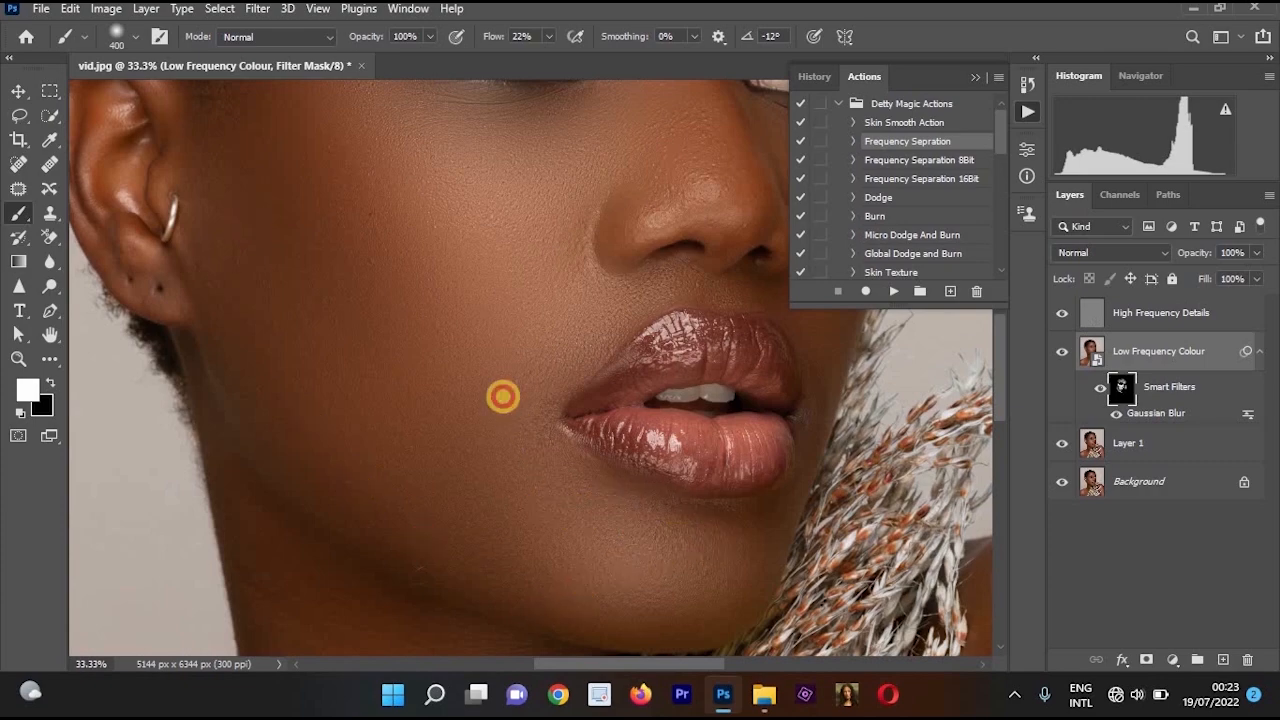
# - Continue painting white on the filter mask over the forehead, neck and collarbone skin
pyautogui.keyDown('alt'); pyautogui.click(651, 369); pyautogui.keyUp('alt')
pyautogui.moveTo(655, 386); pyautogui.dragTo(646, 566)
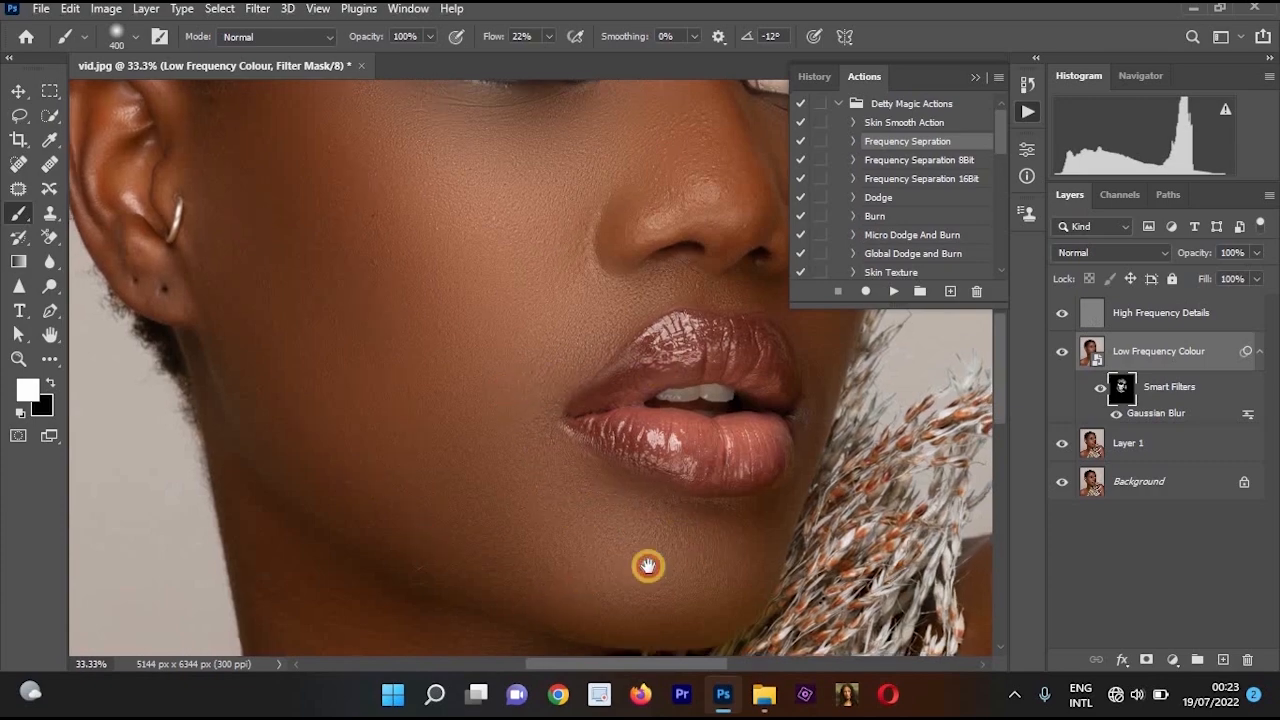
pyautogui.moveTo(659, 404); pyautogui.dragTo(657, 512)
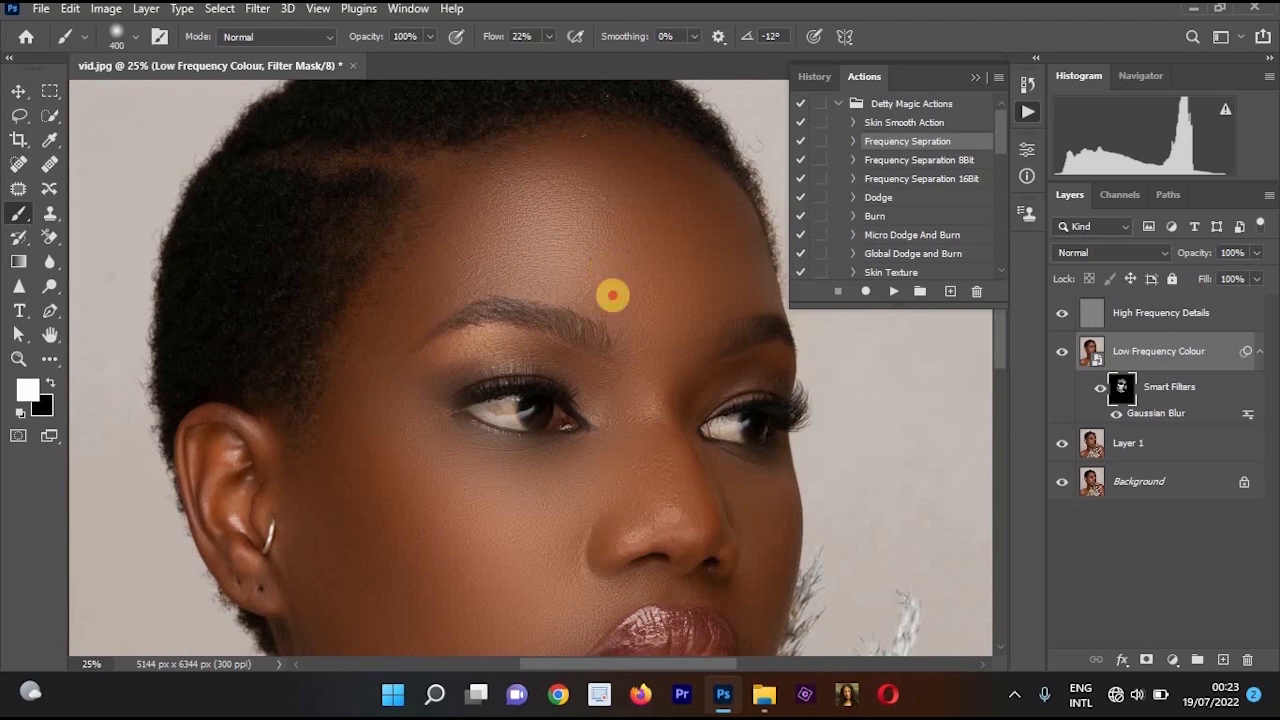
pyautogui.click(617, 283)
pyautogui.scroll(-5, 151, 444)
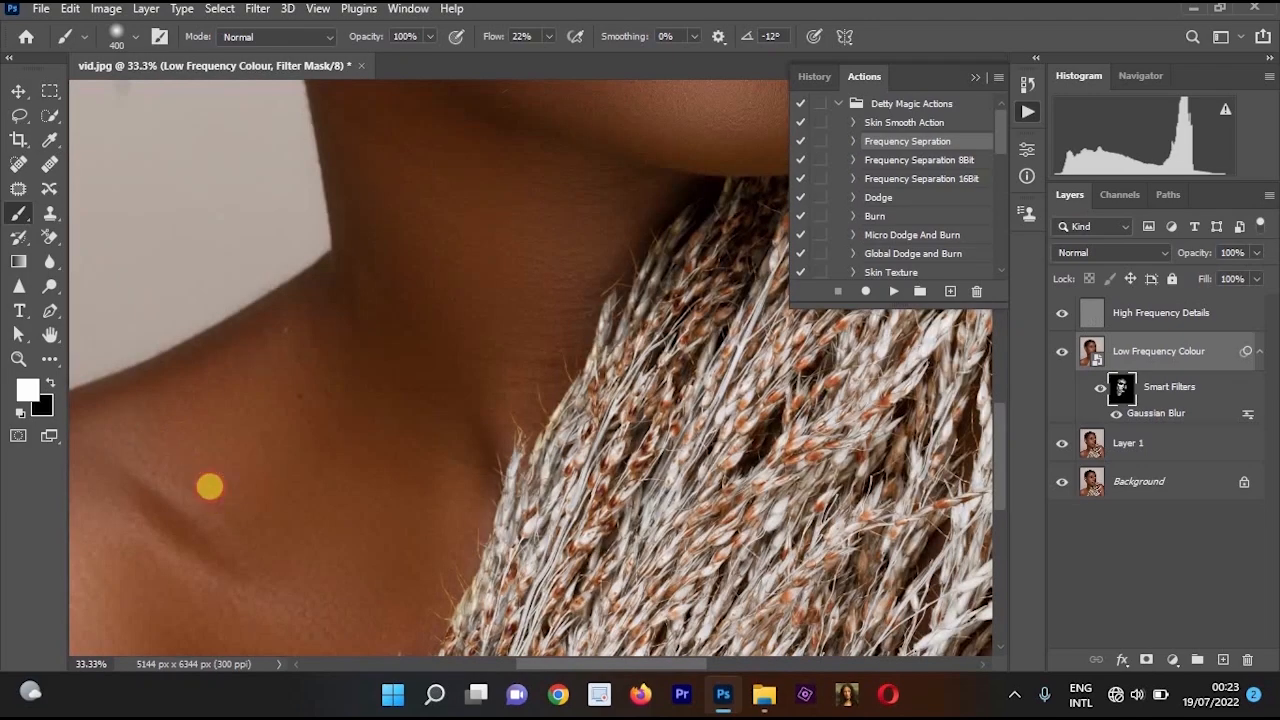
pyautogui.moveTo(668, 396); pyautogui.dragTo(868, 272)
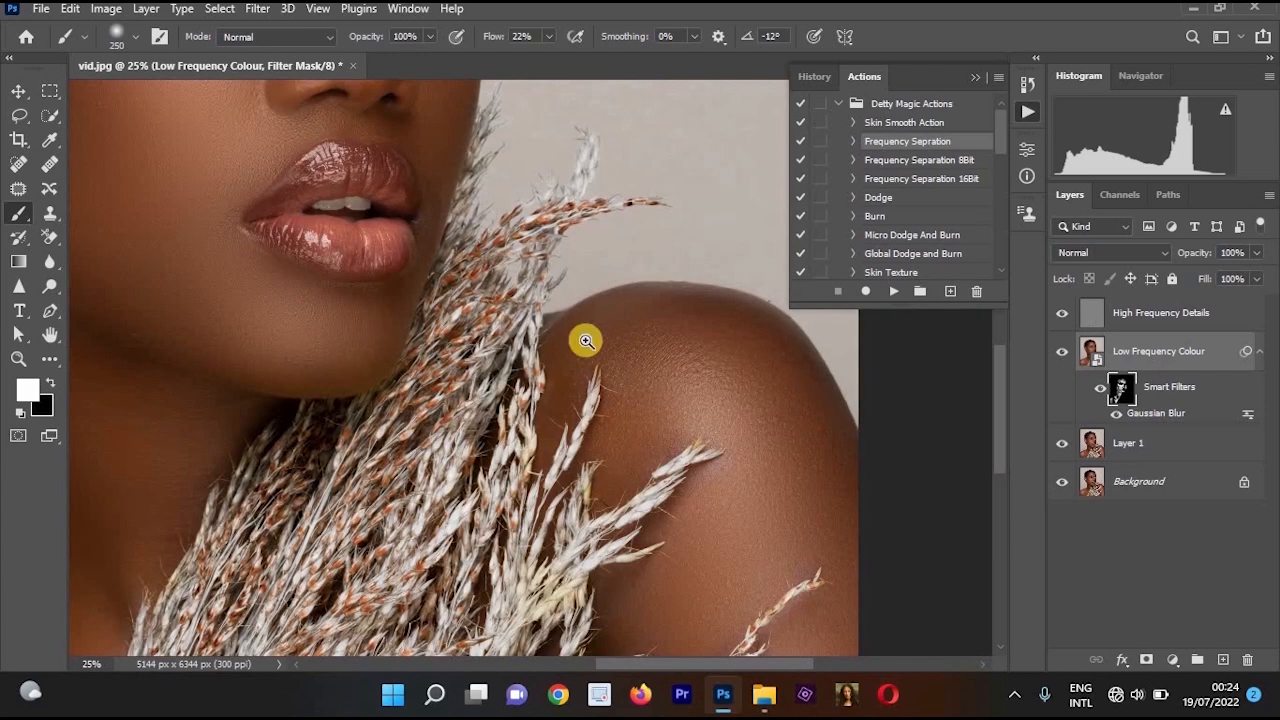
# - Smooth the shoulder and upper arm on the filter mask with a size 250 brush, using white on skin and black around the dried grass
pyautogui.click(586, 341)
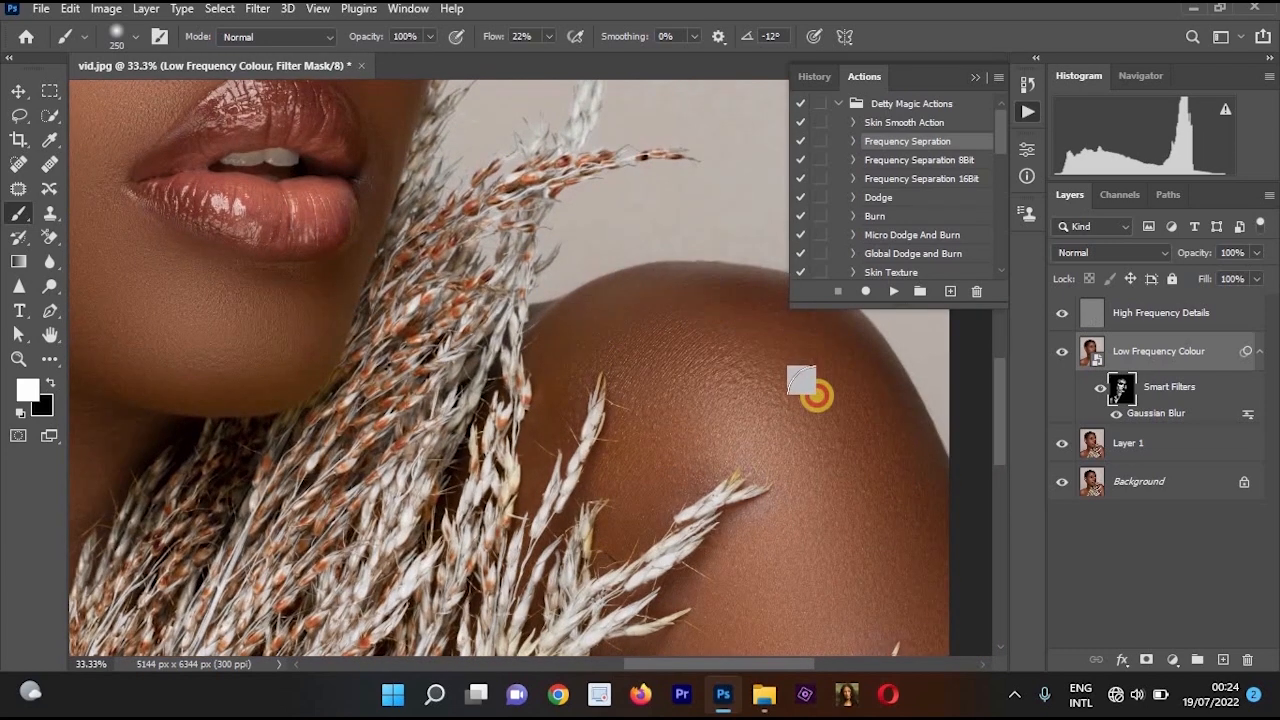
pyautogui.press('x')
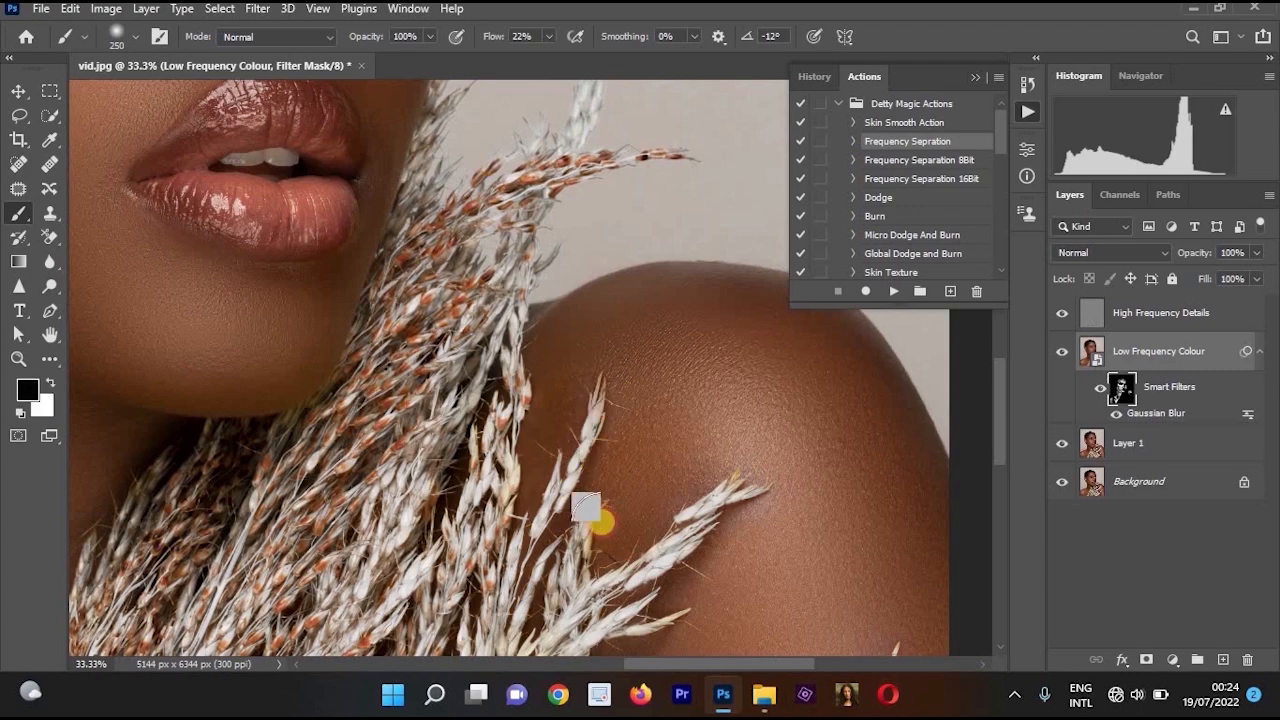
pyautogui.press('x')
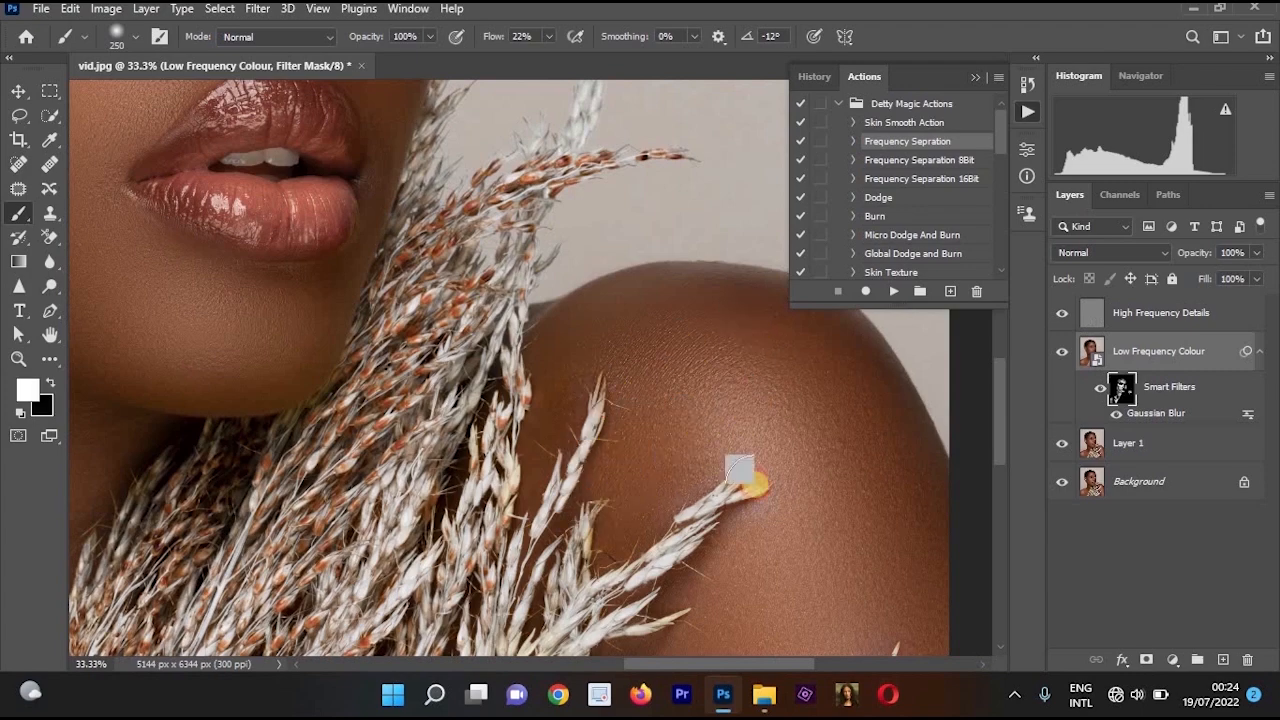
pyautogui.press('x')
pyautogui.scroll(-4, 620, 400)
pyautogui.hscroll(3, 605, 300)
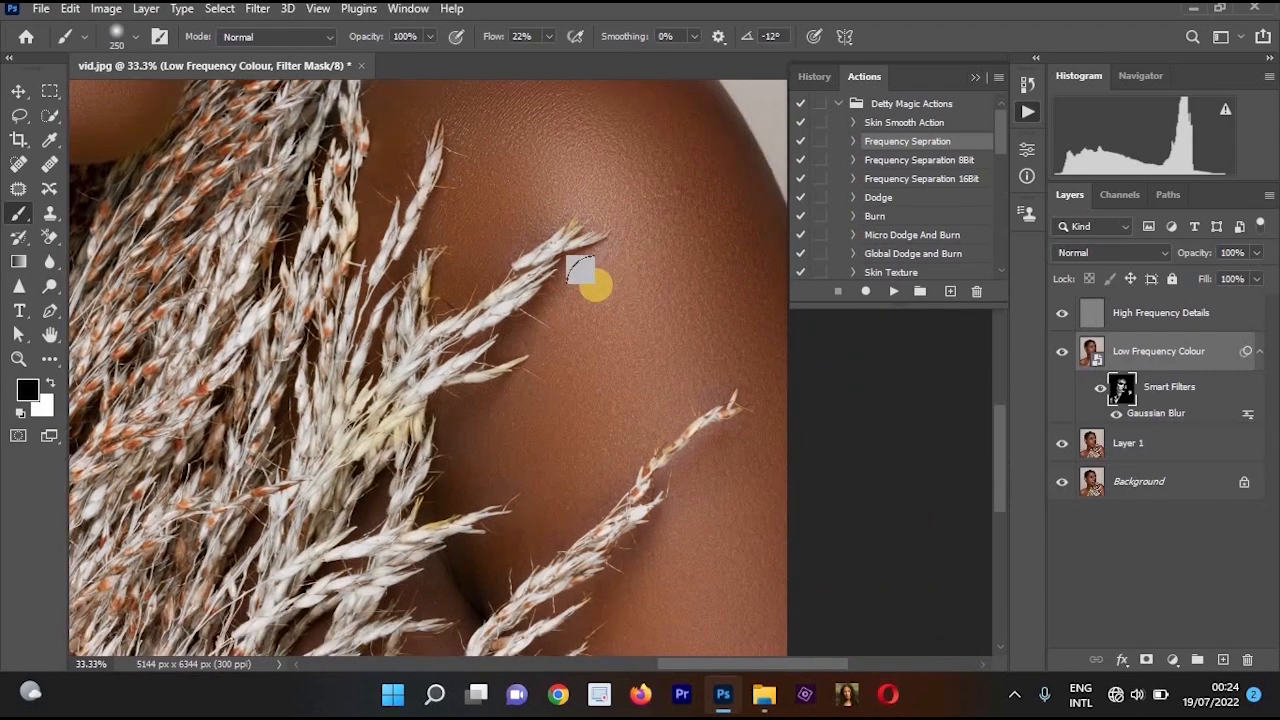
pyautogui.press('x')
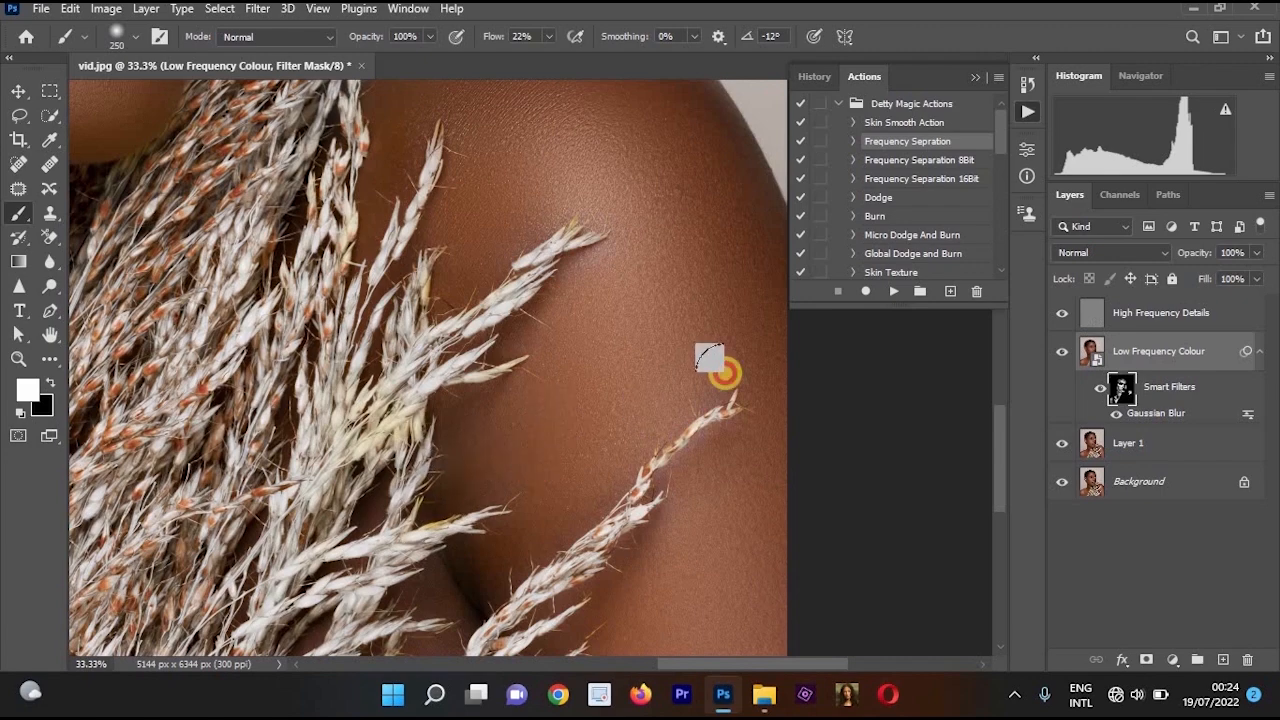
pyautogui.press('x')
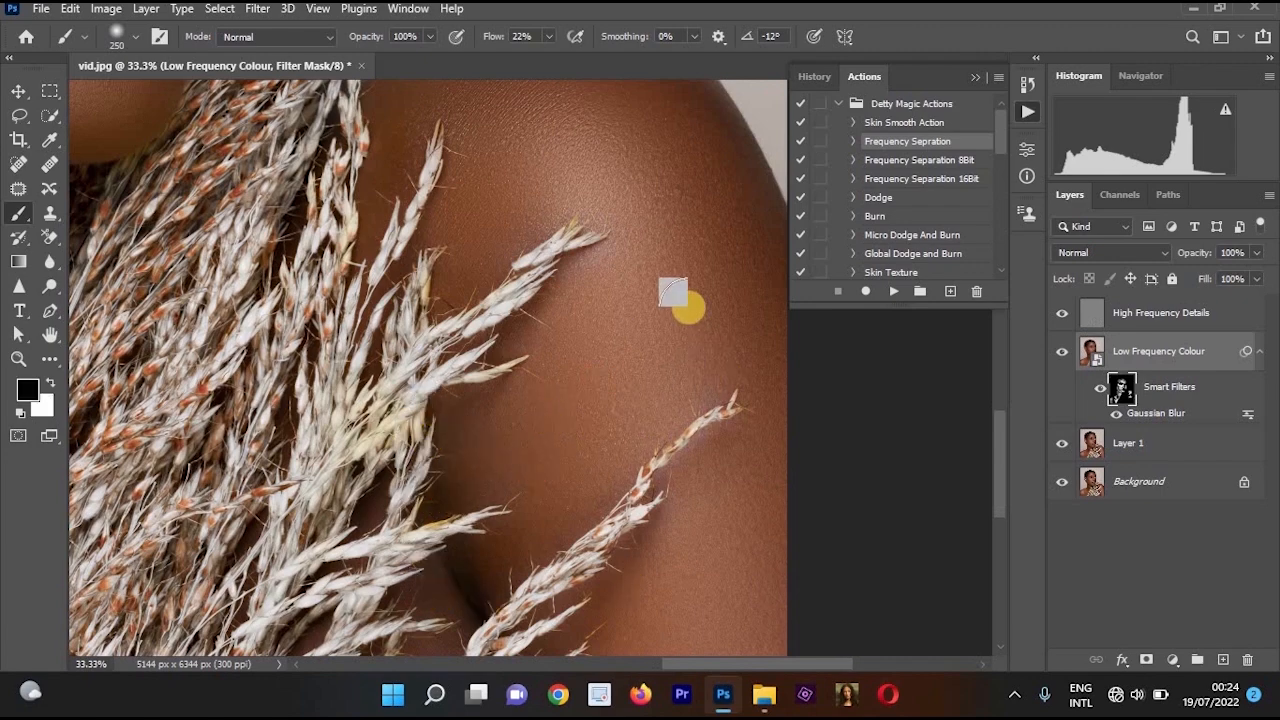
pyautogui.press('x')
# - Merge the High Frequency Details, Low Frequency Colour and Layer 1 layers into one layer above the background
pyautogui.hotkey('ctrl', '-')
pyautogui.hotkey('ctrl', '-')
pyautogui.moveTo(560, 175); pyautogui.dragTo(689, 389)
pyautogui.moveTo(792, 511); pyautogui.dragTo(820, 548)
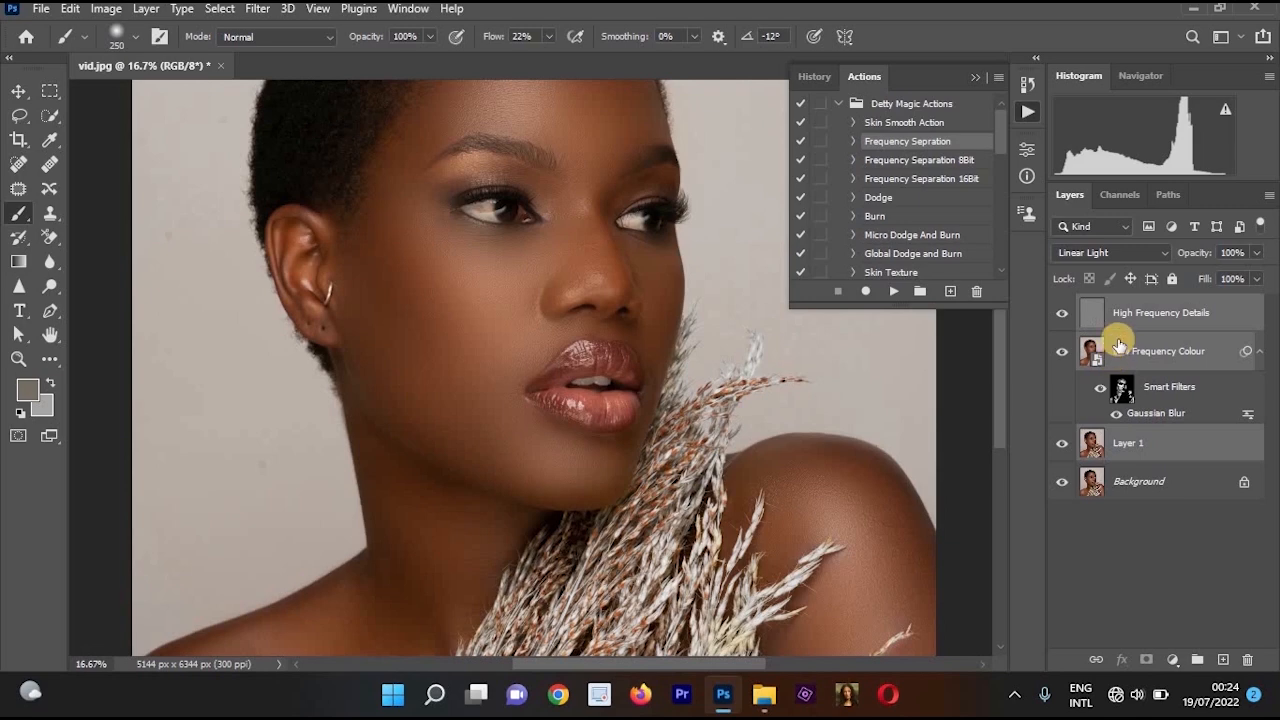
pyautogui.hotkey('ctrl', 'e')
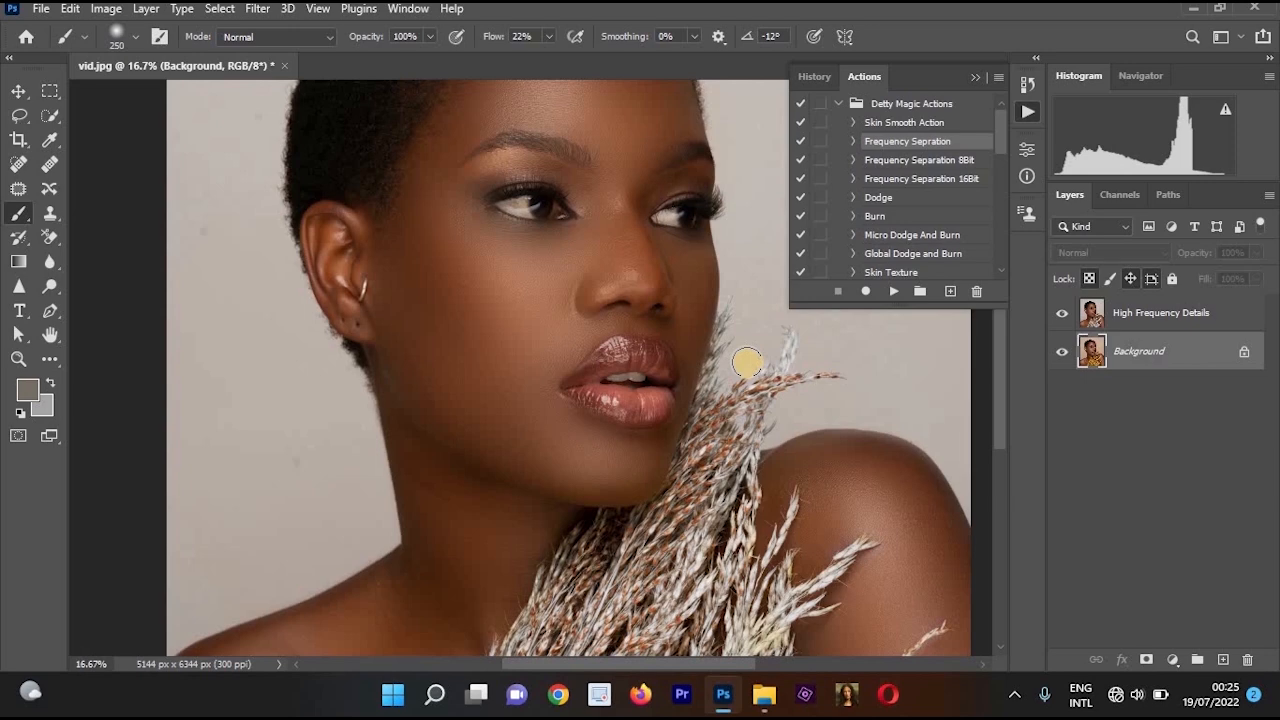
# - Toggle the merged High Frequency Details layer's visibility to compare the smoothed face with the original
pyautogui.click(514, 258)
pyautogui.click(1062, 313)
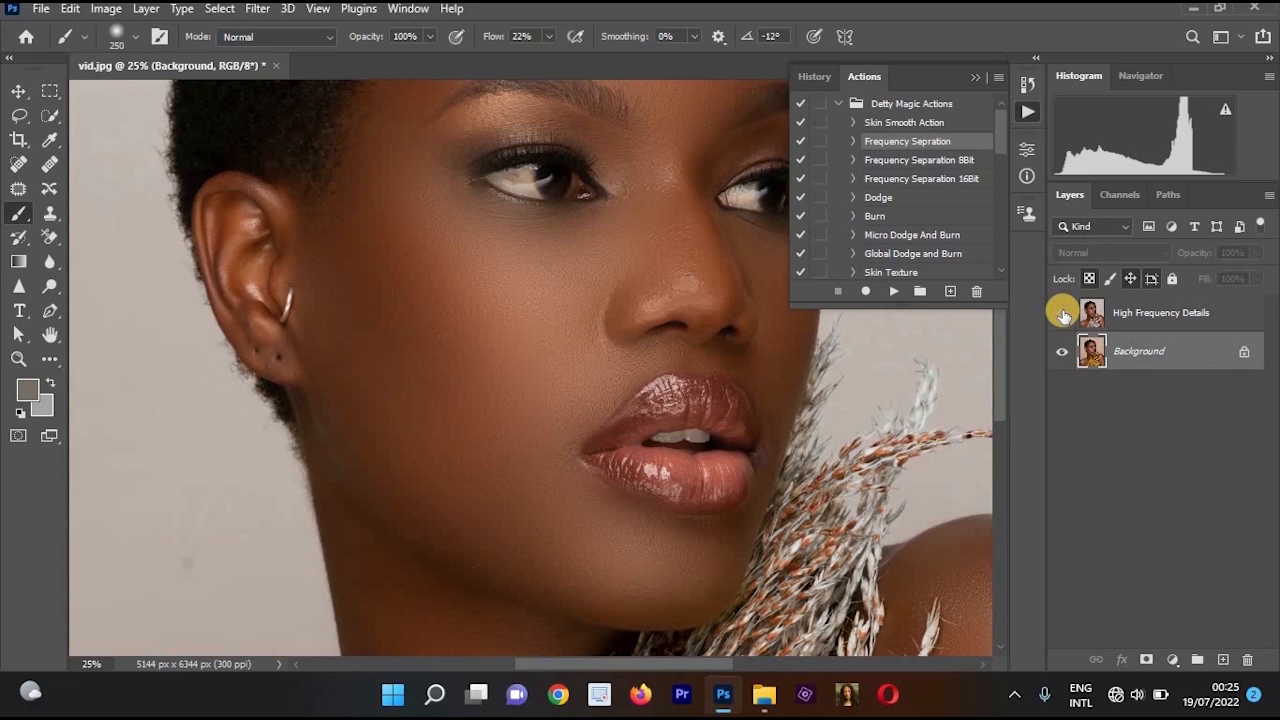
pyautogui.click(1062, 313)
pyautogui.click(1062, 313)
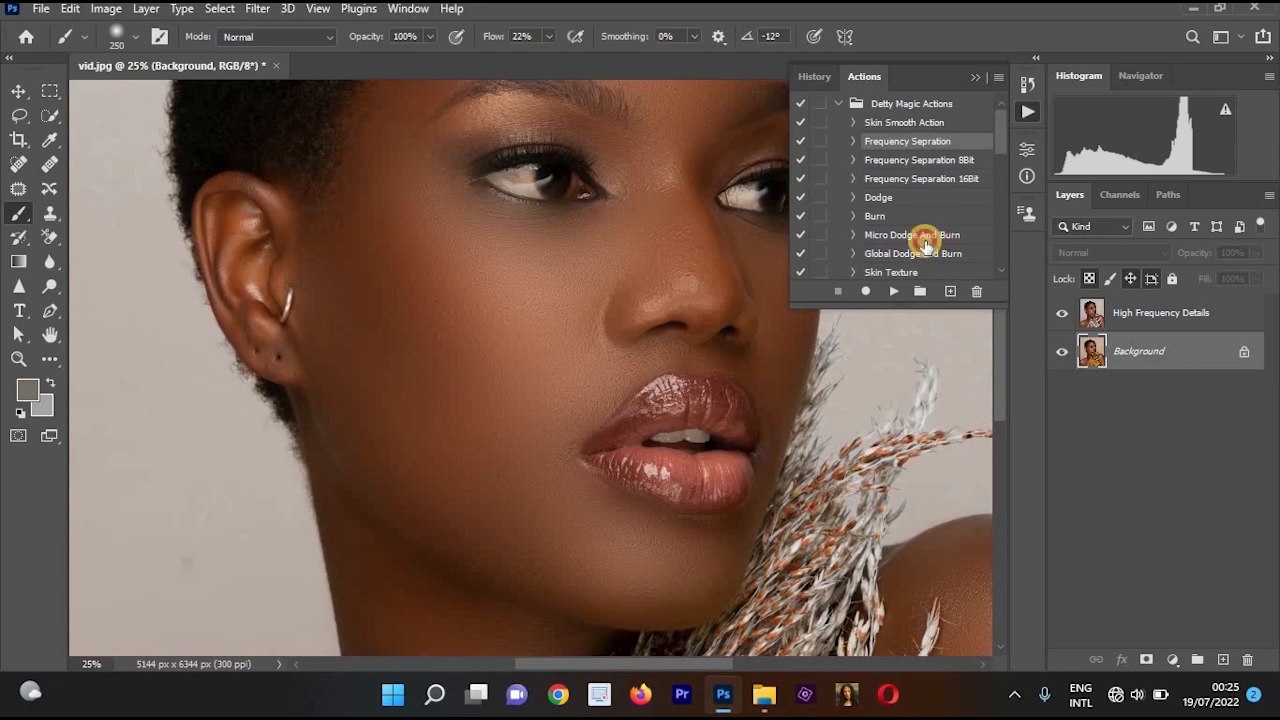
# - Run the Micro Dodge And Burn action, move its group above the High Frequency Details layer and expand it
pyautogui.click(900, 235)
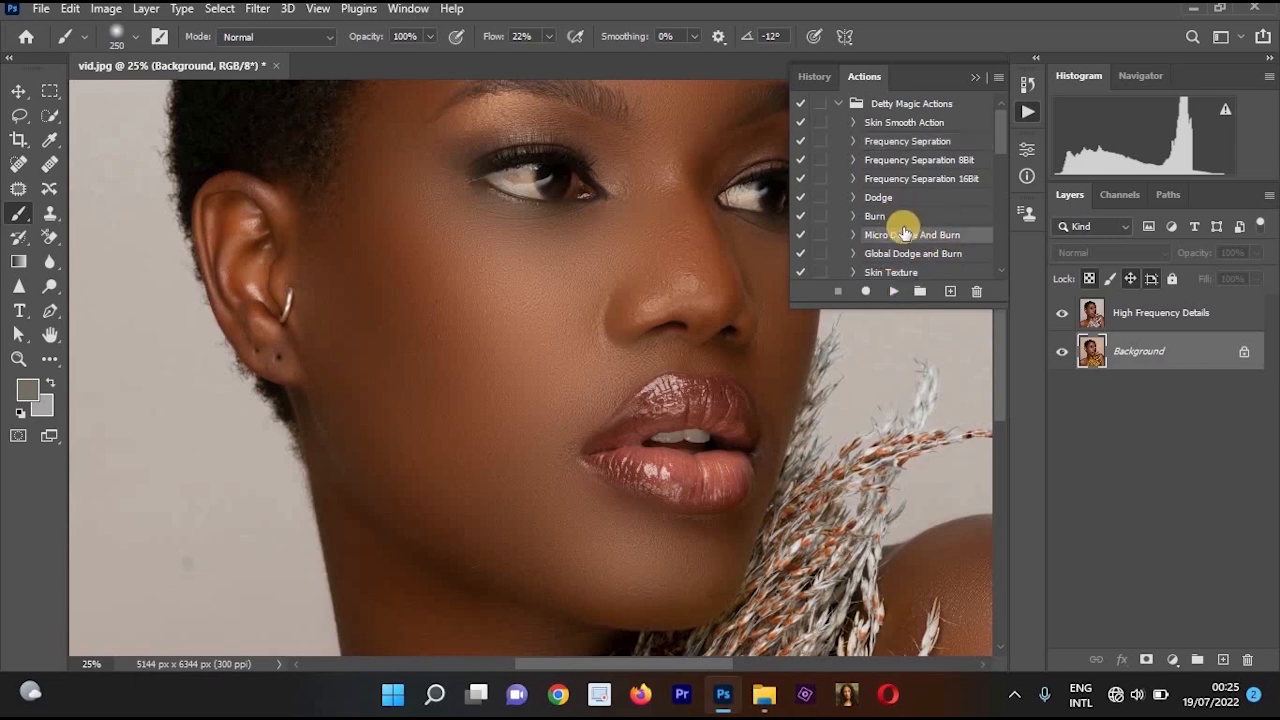
pyautogui.click(896, 292)
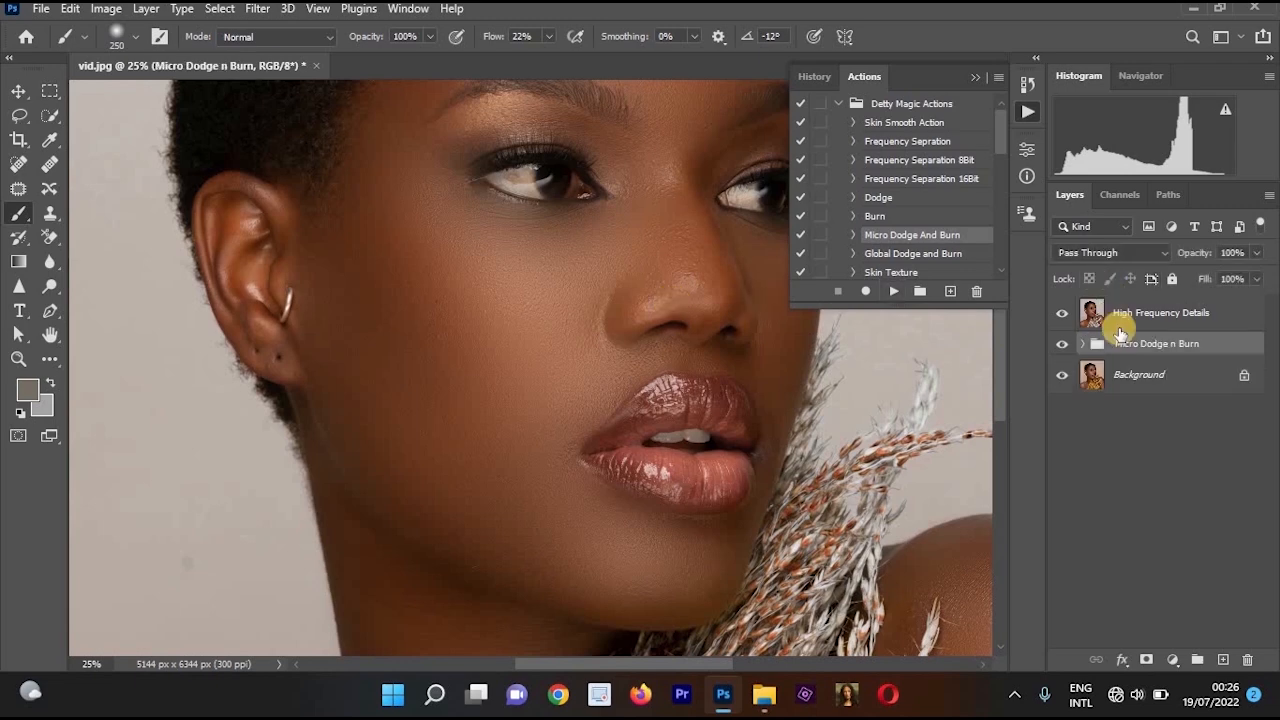
pyautogui.moveTo(1137, 347); pyautogui.dragTo(1145, 300)
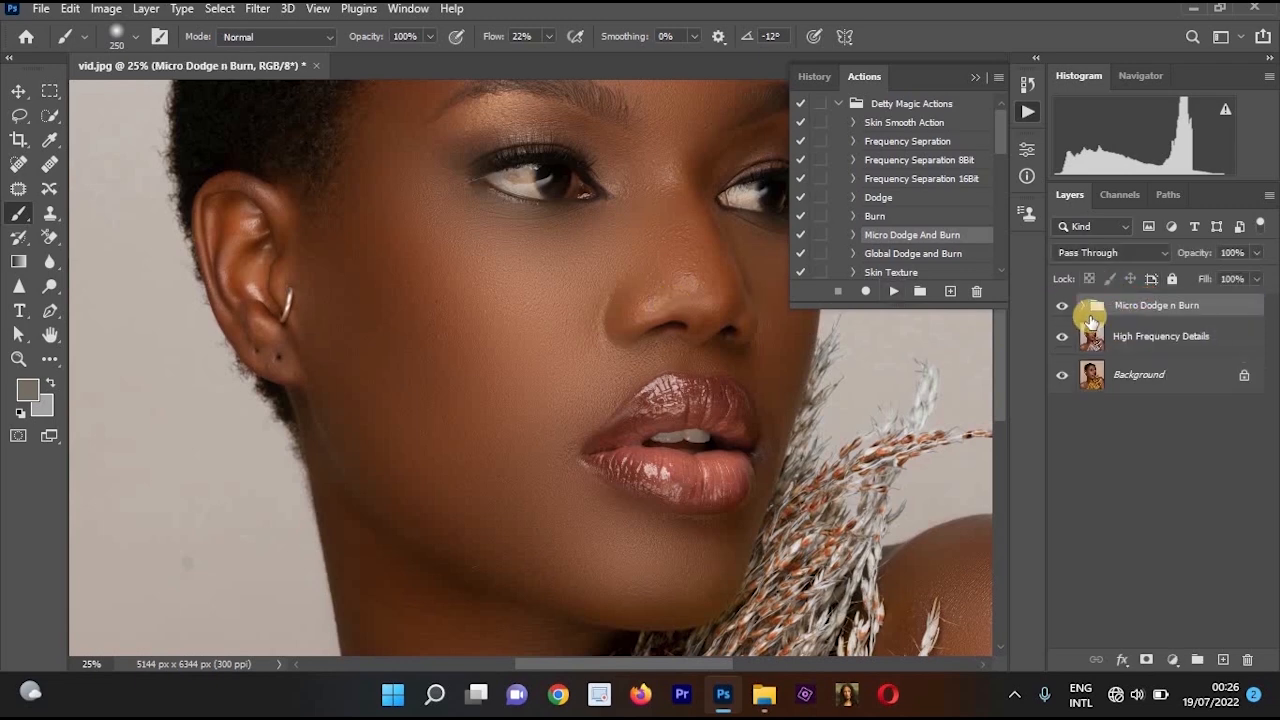
pyautogui.click(1085, 308)
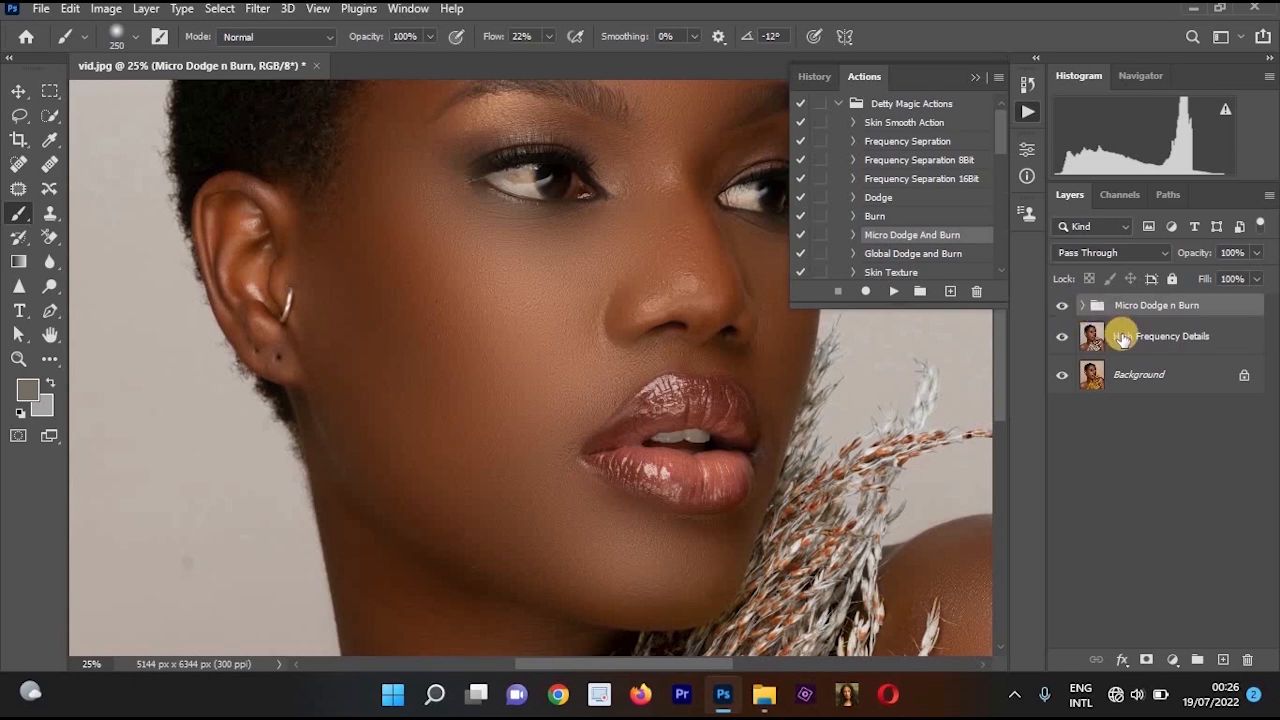
# - Select the Burn layer's mask and set the brush to 2% flow and size 500 with white
pyautogui.click(1153, 338)
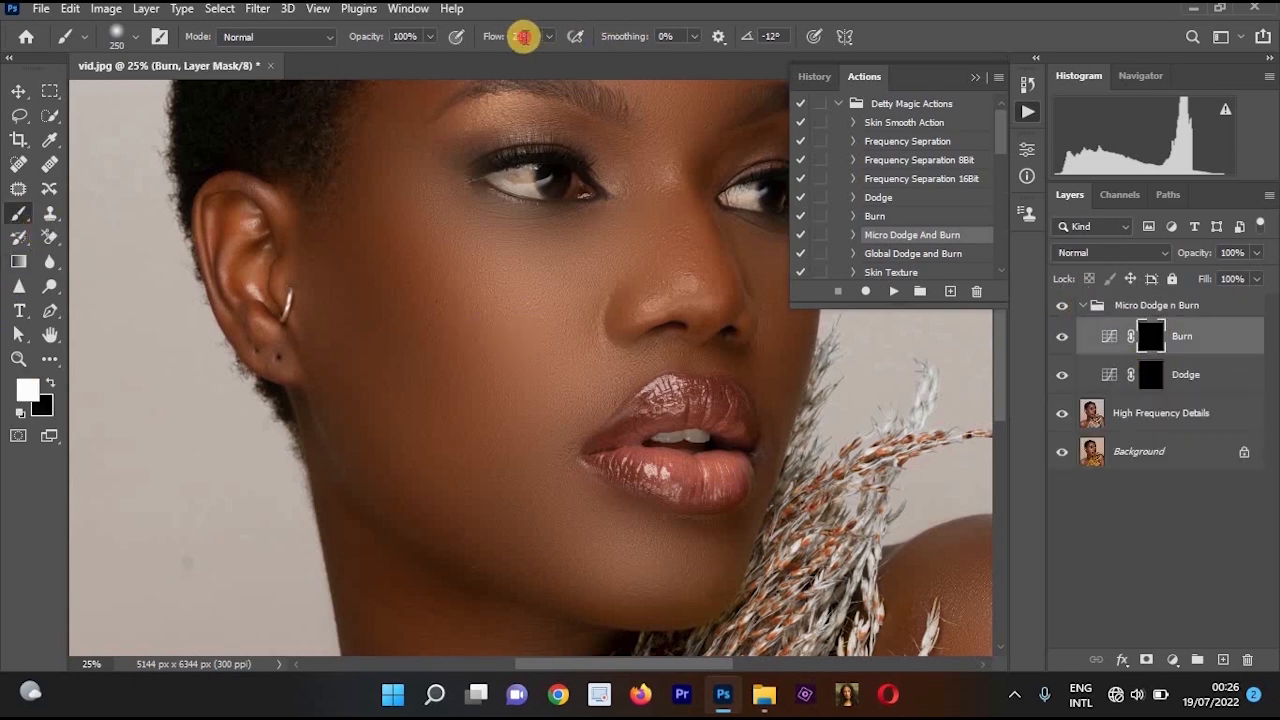
pyautogui.click(522, 37)
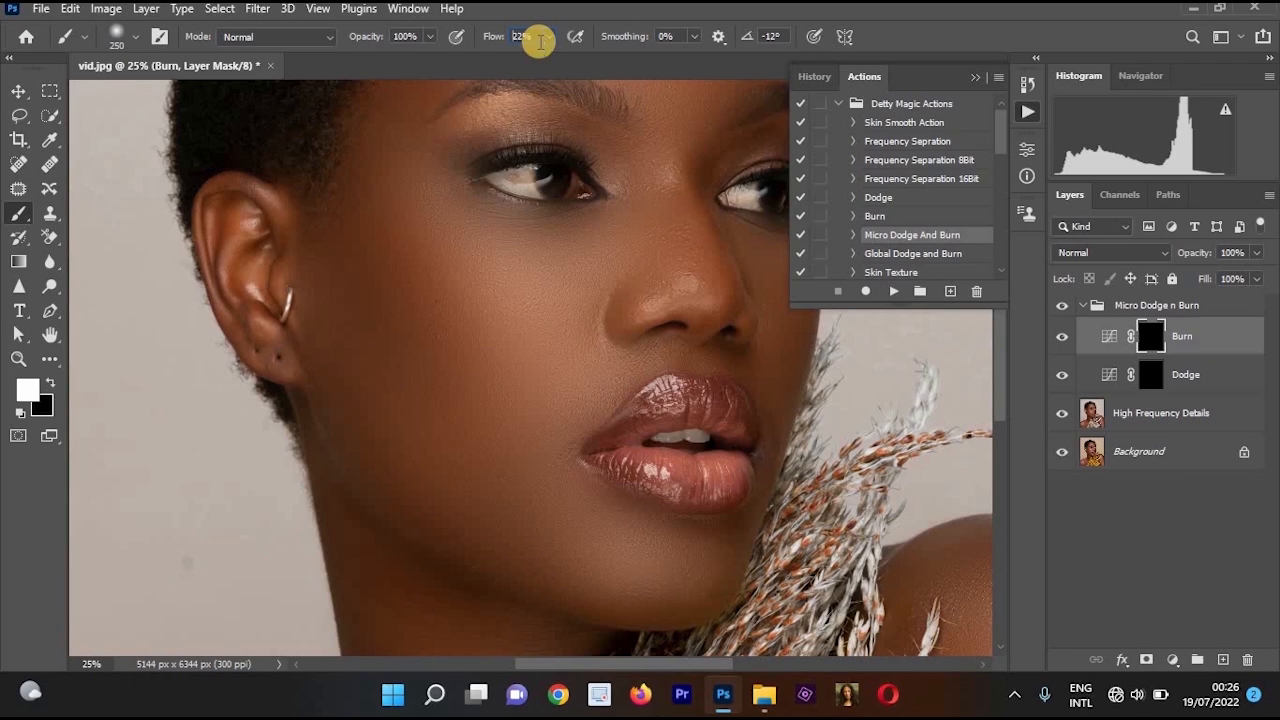
pyautogui.write('2')
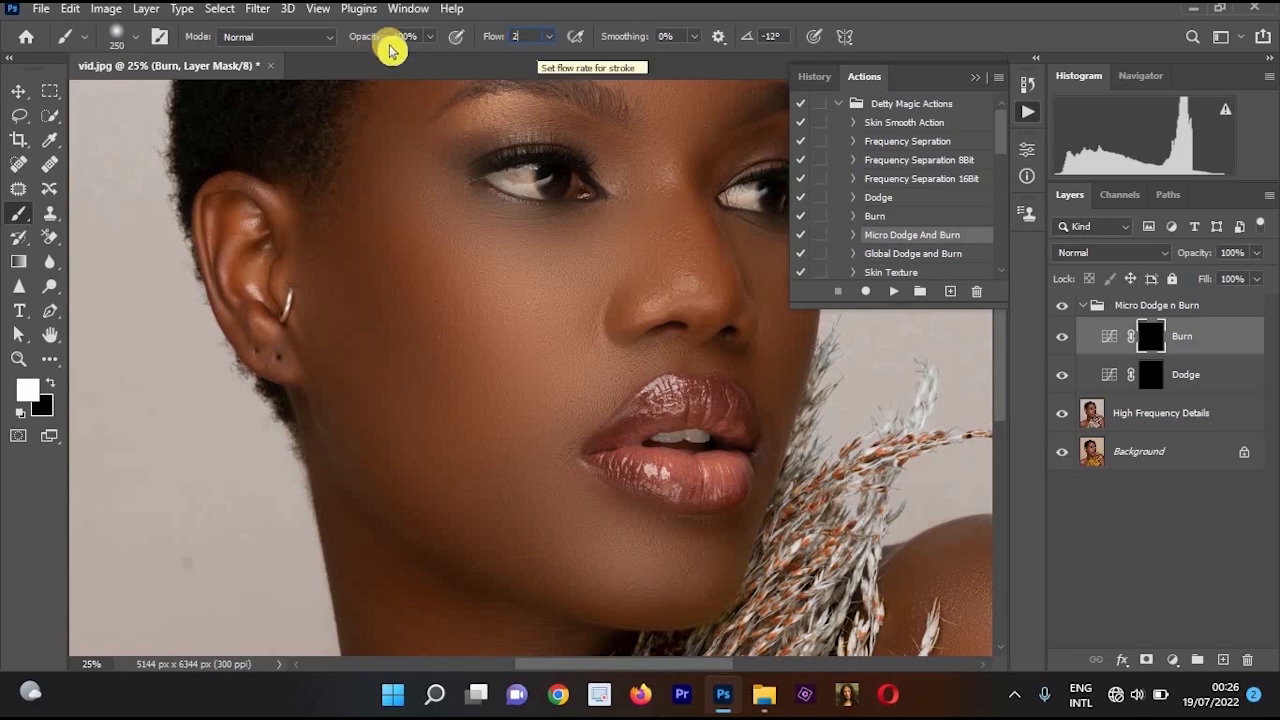
pyautogui.keyDown('ctrl'); pyautogui.click(647, 330); pyautogui.keyUp('ctrl')
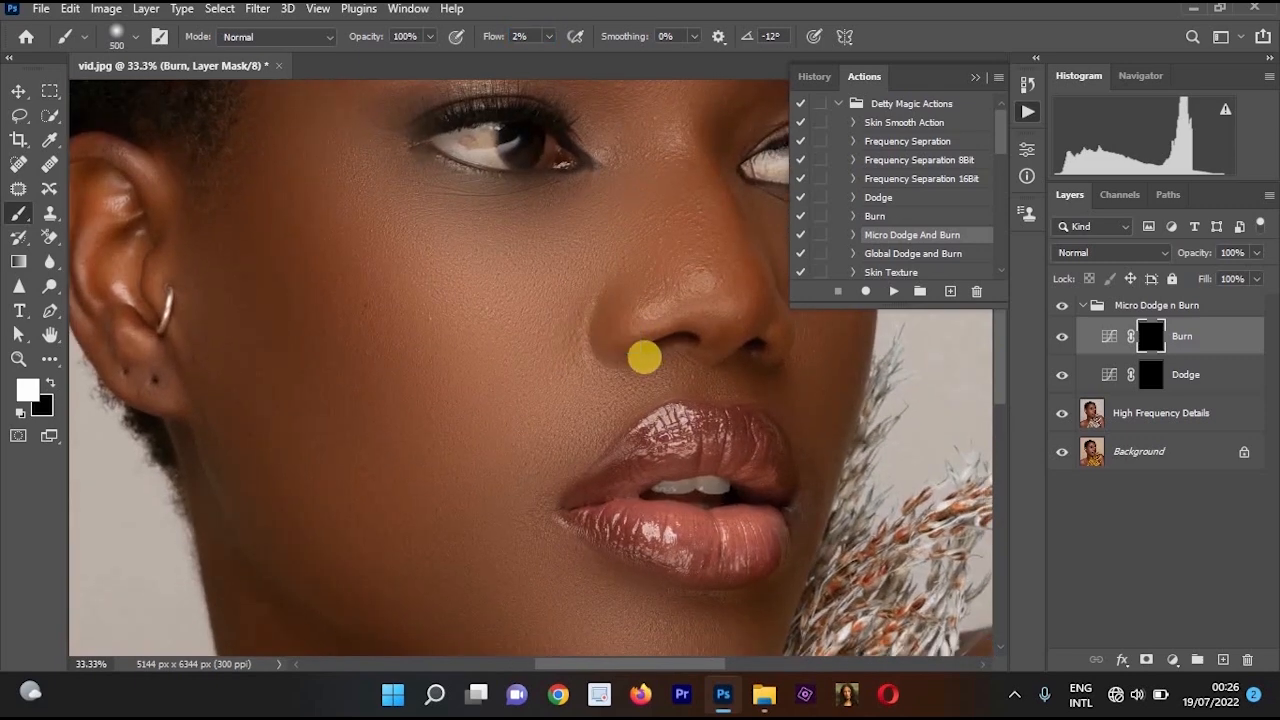
# - Hide the High Frequency Details layer and paint white on the Burn mask to darken the shadow from cheek to temple
pyautogui.click(1064, 415)
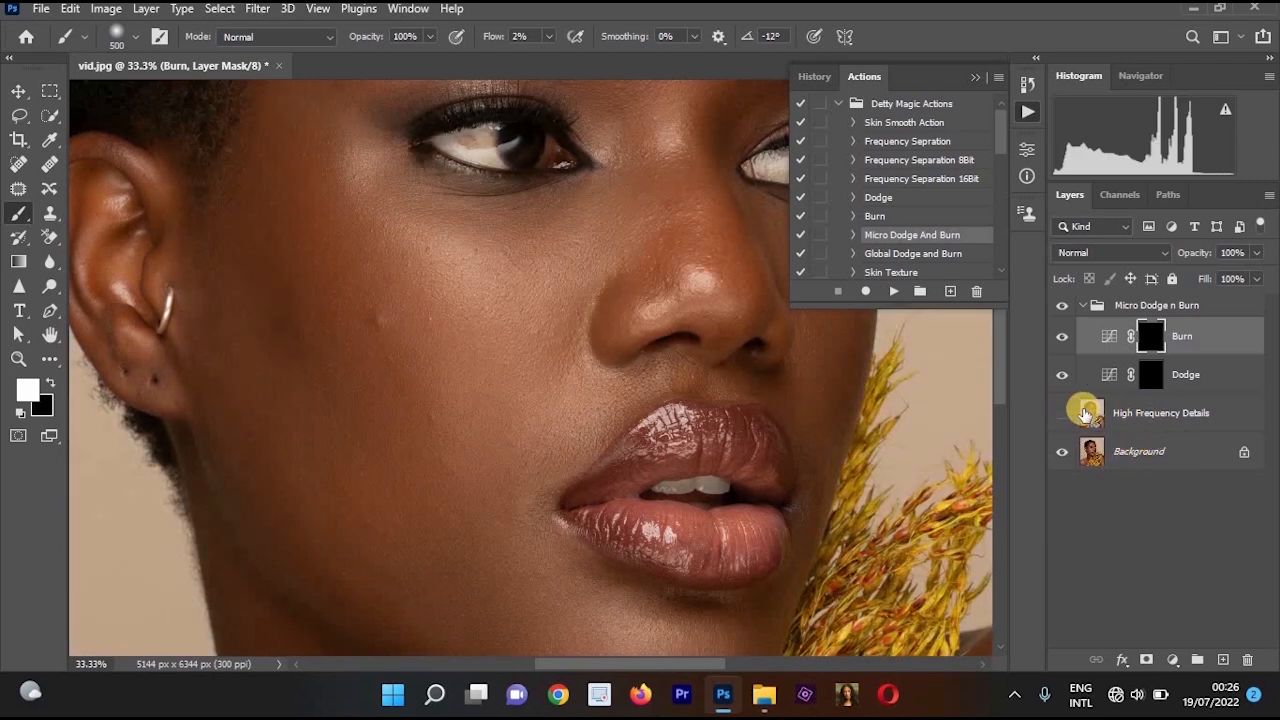
pyautogui.click(1055, 428)
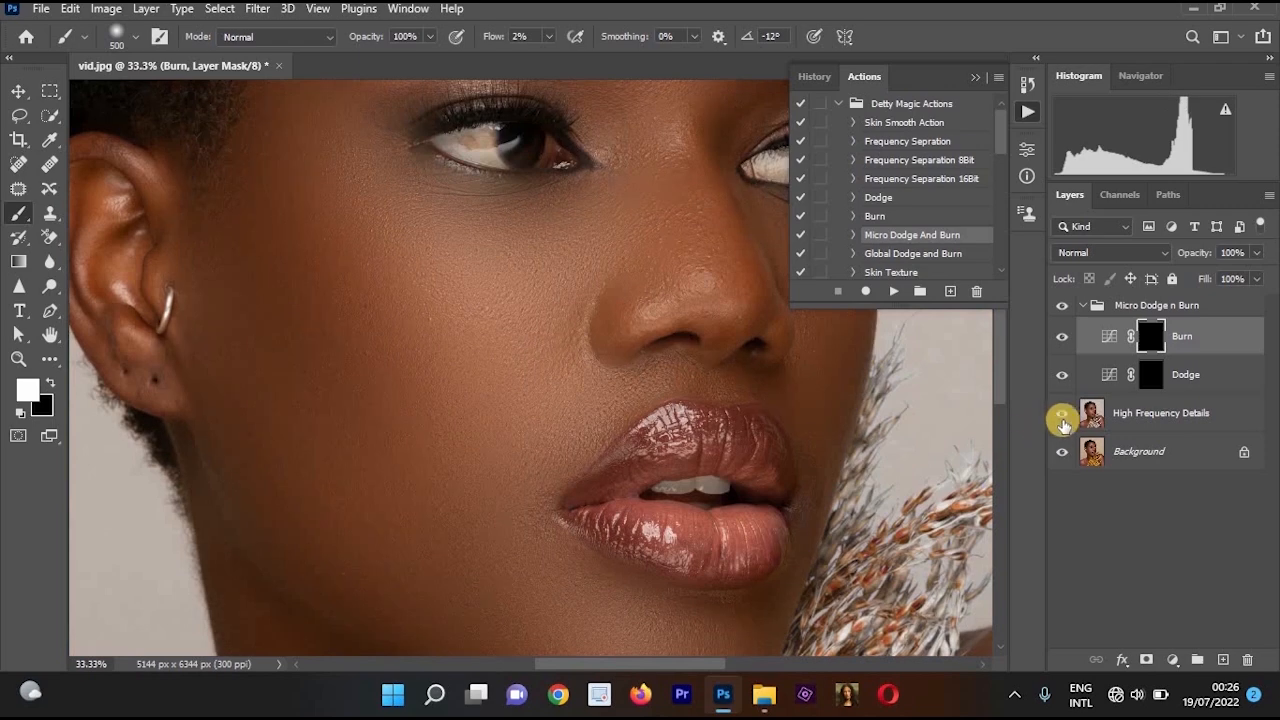
pyautogui.click(1062, 414)
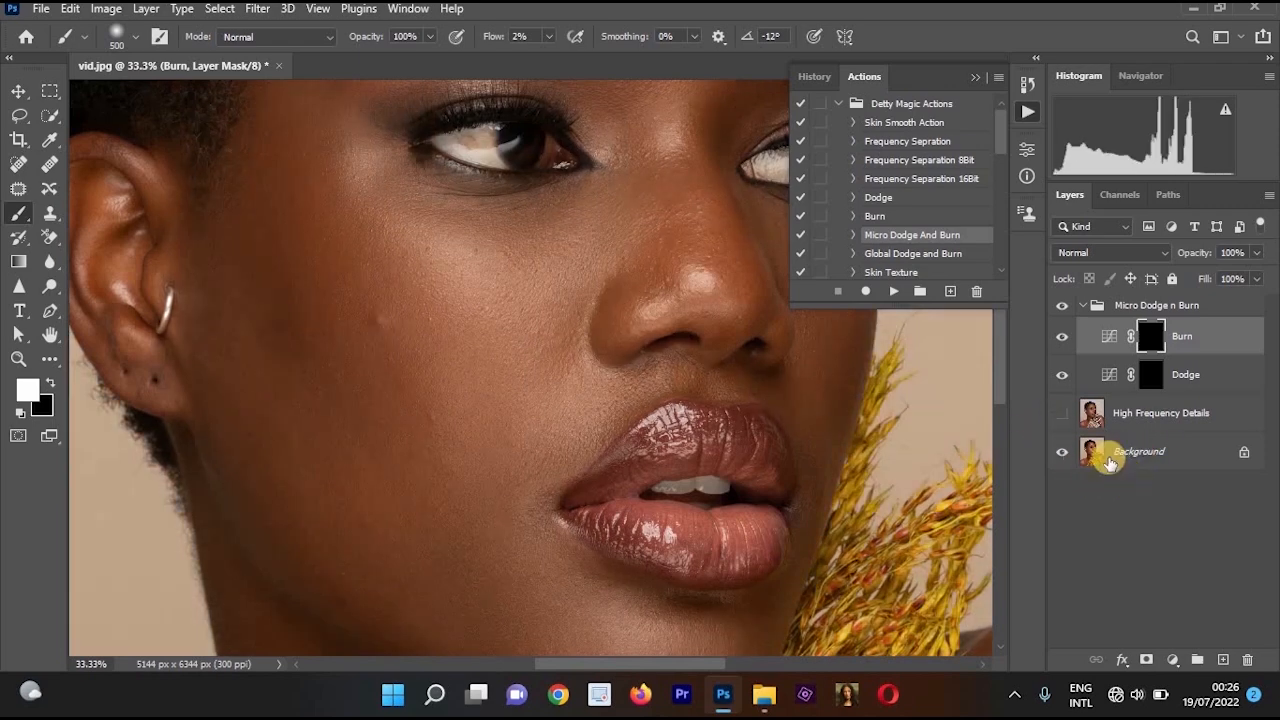
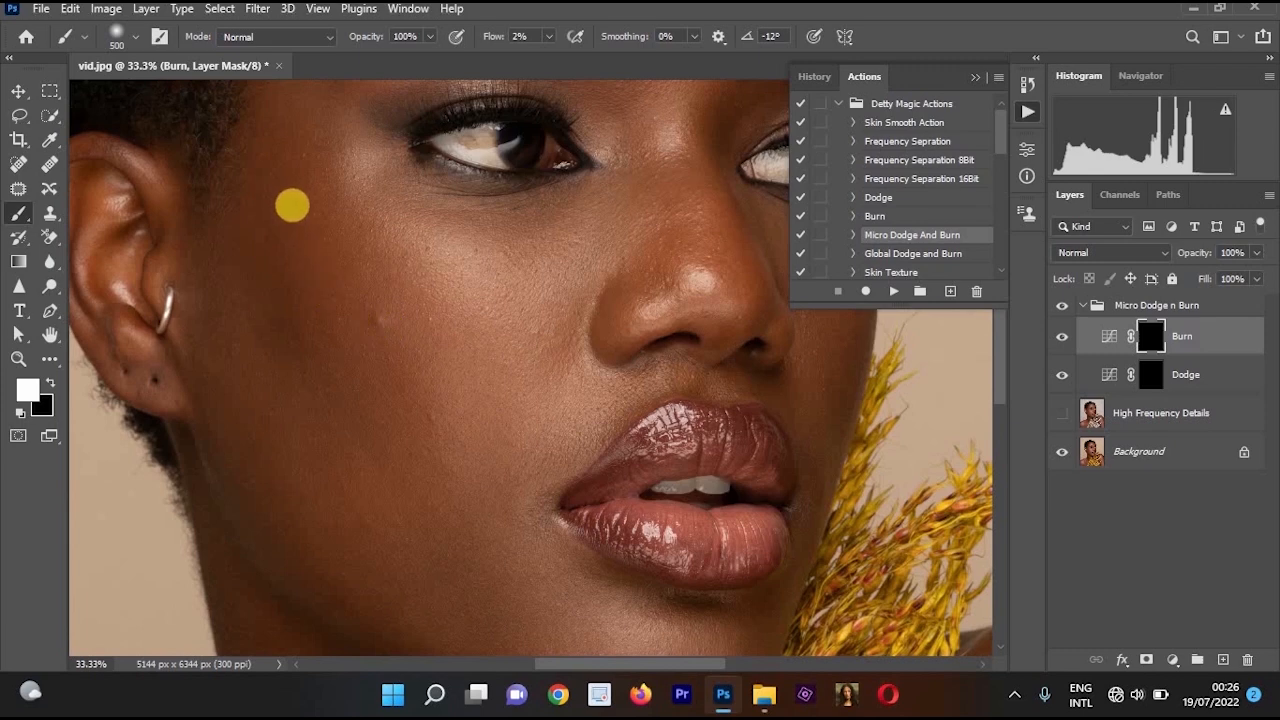
pyautogui.keyDown('alt'); pyautogui.scroll(-1, 269, 220); pyautogui.keyUp('alt')
pyautogui.moveTo(411, 388)
pyautogui.mouseDown()
pyautogui.moveTo(241, 168)
pyautogui.moveTo(288, 302)
pyautogui.moveTo(383, 402)
pyautogui.moveTo(273, 178)
pyautogui.mouseUp()
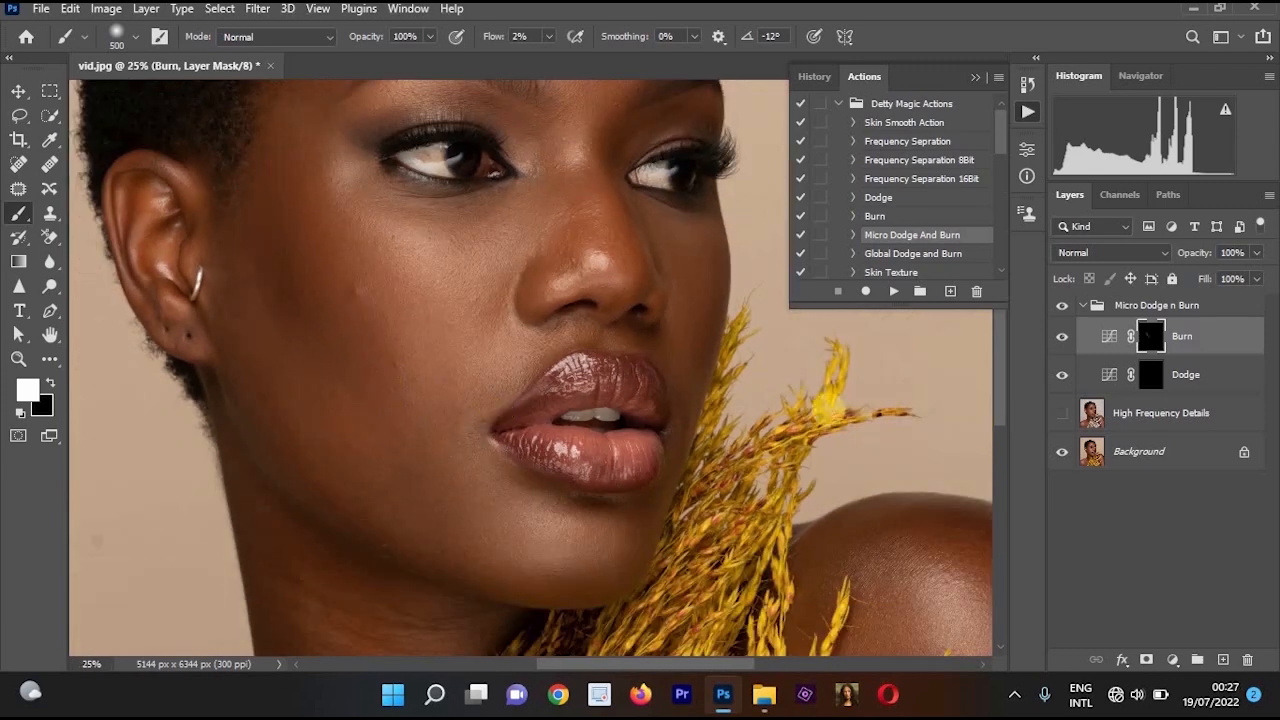
pyautogui.click(1062, 412)
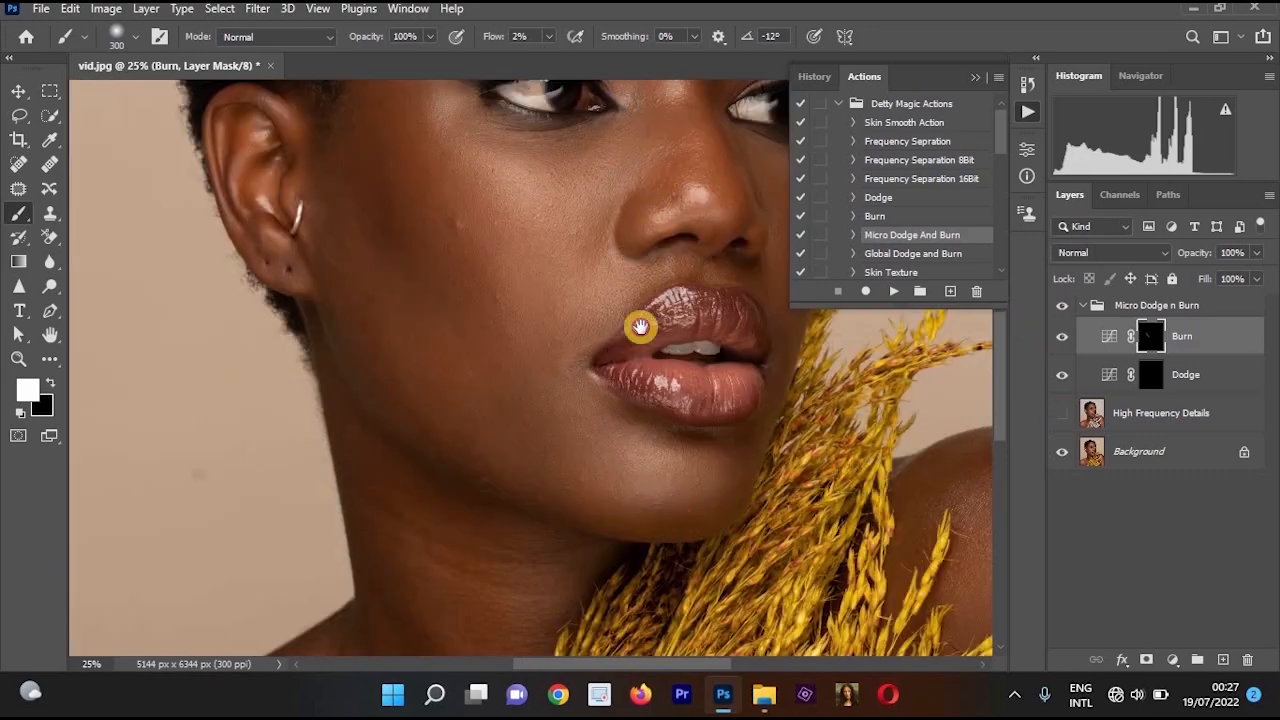
pyautogui.scroll(5, 640, 327)
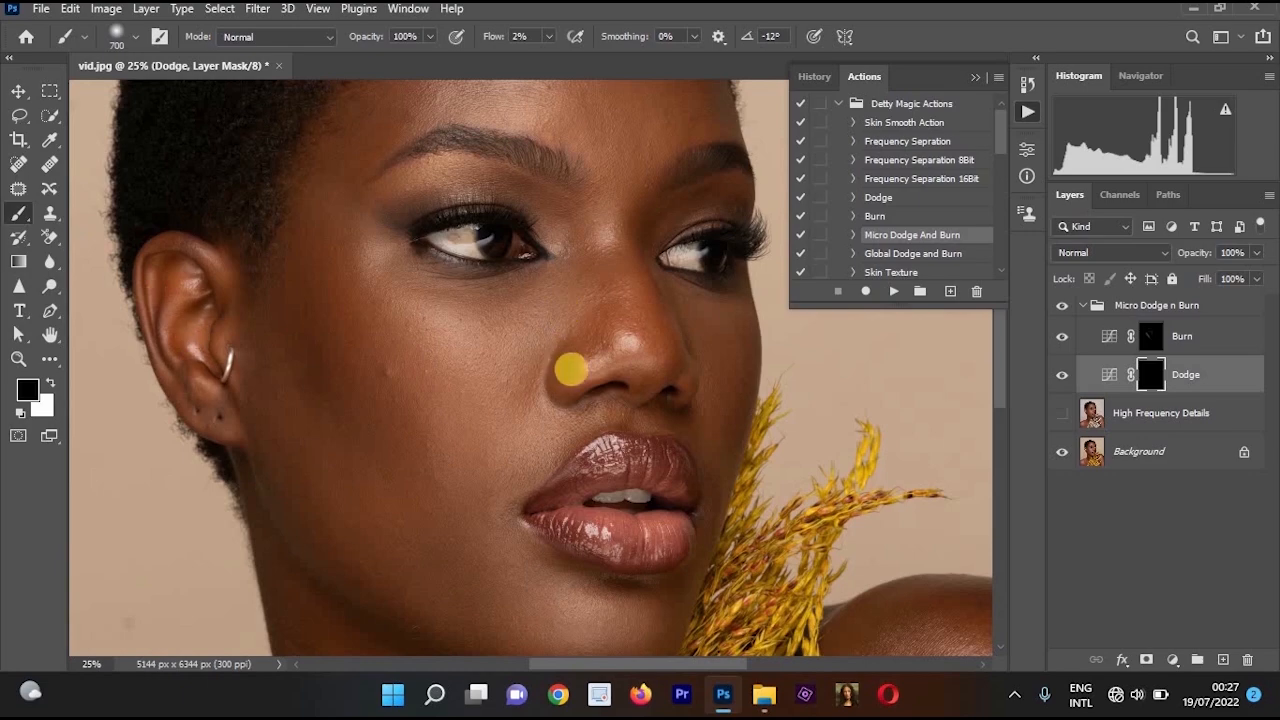
# - Brighten the highlight on the tip of the nose by painting white on the Dodge mask with a size 125 brush
pyautogui.press('[')
pyautogui.press('[')
pyautogui.press('[')
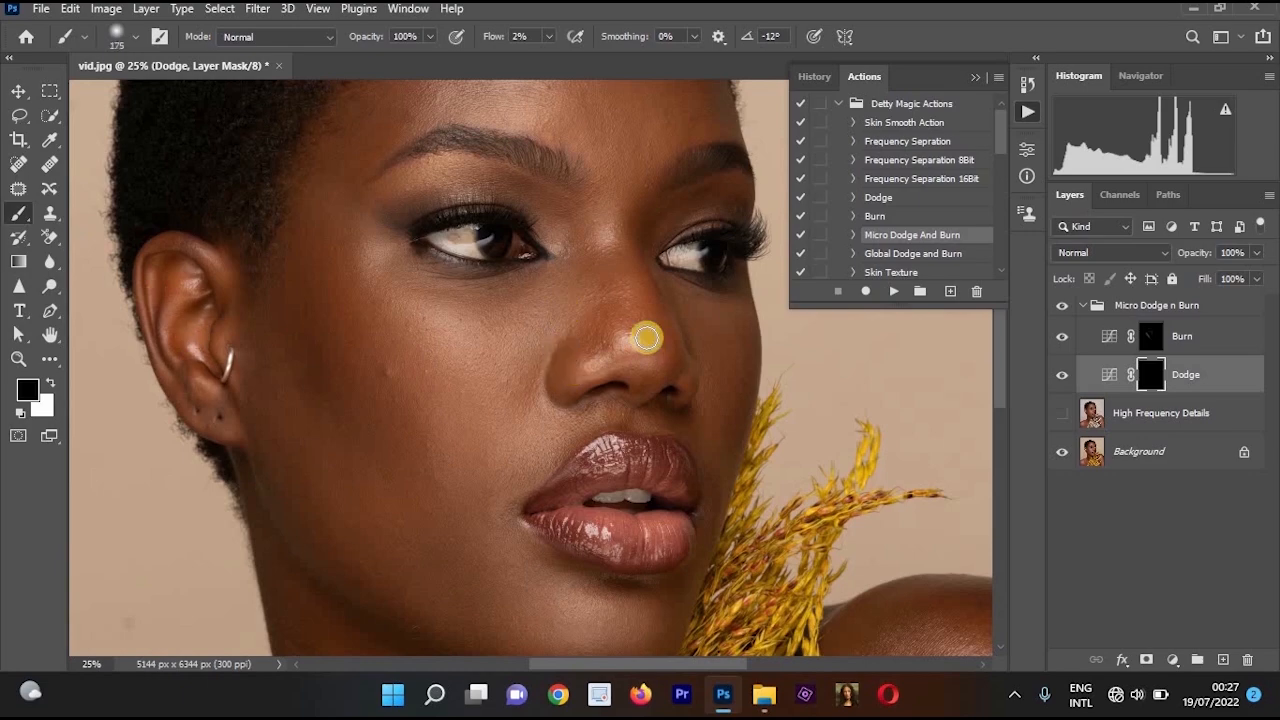
pyautogui.press('[')
pyautogui.press('[')
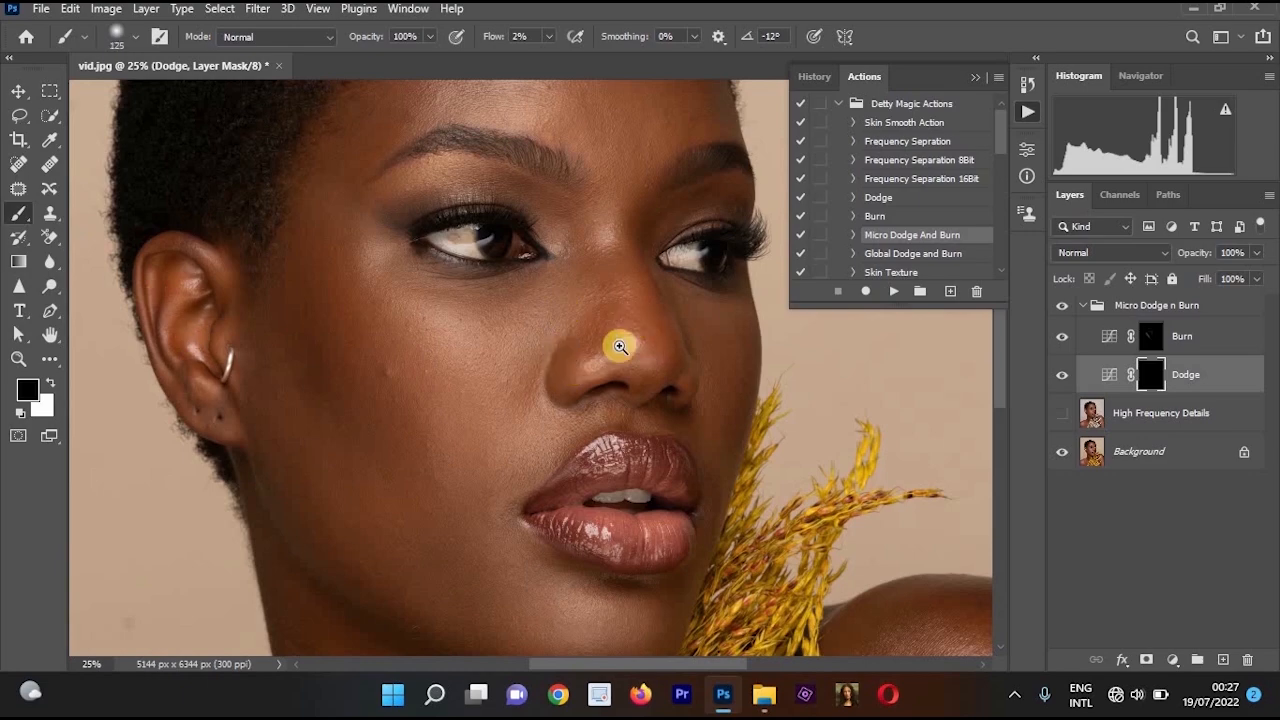
pyautogui.keyDown('ctrl'); pyautogui.click(620, 346); pyautogui.keyUp('ctrl')
pyautogui.press('x')
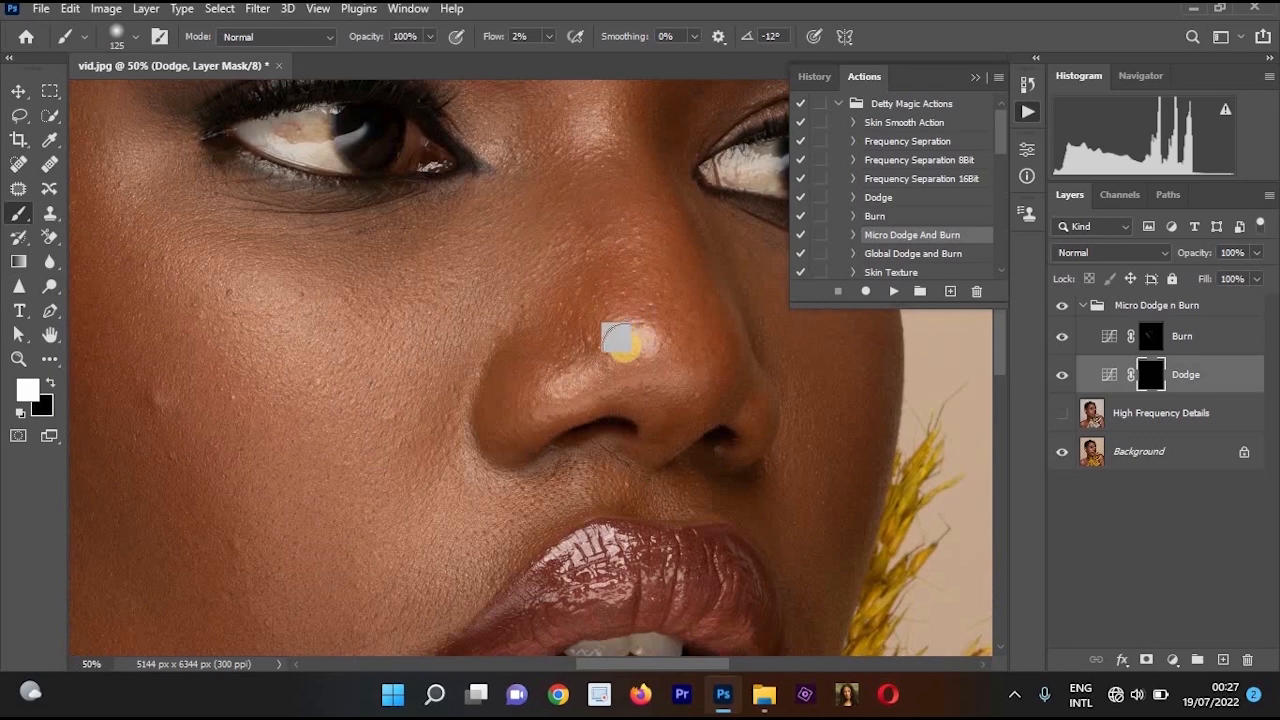
pyautogui.moveTo(634, 331)
pyautogui.mouseDown()
pyautogui.moveTo(546, 381)
pyautogui.moveTo(564, 365)
pyautogui.moveTo(598, 368)
pyautogui.moveTo(563, 393)
pyautogui.moveTo(572, 375)
pyautogui.moveTo(544, 390)
pyautogui.moveTo(628, 348)
pyautogui.moveTo(607, 341)
pyautogui.moveTo(658, 328)
pyautogui.mouseUp()
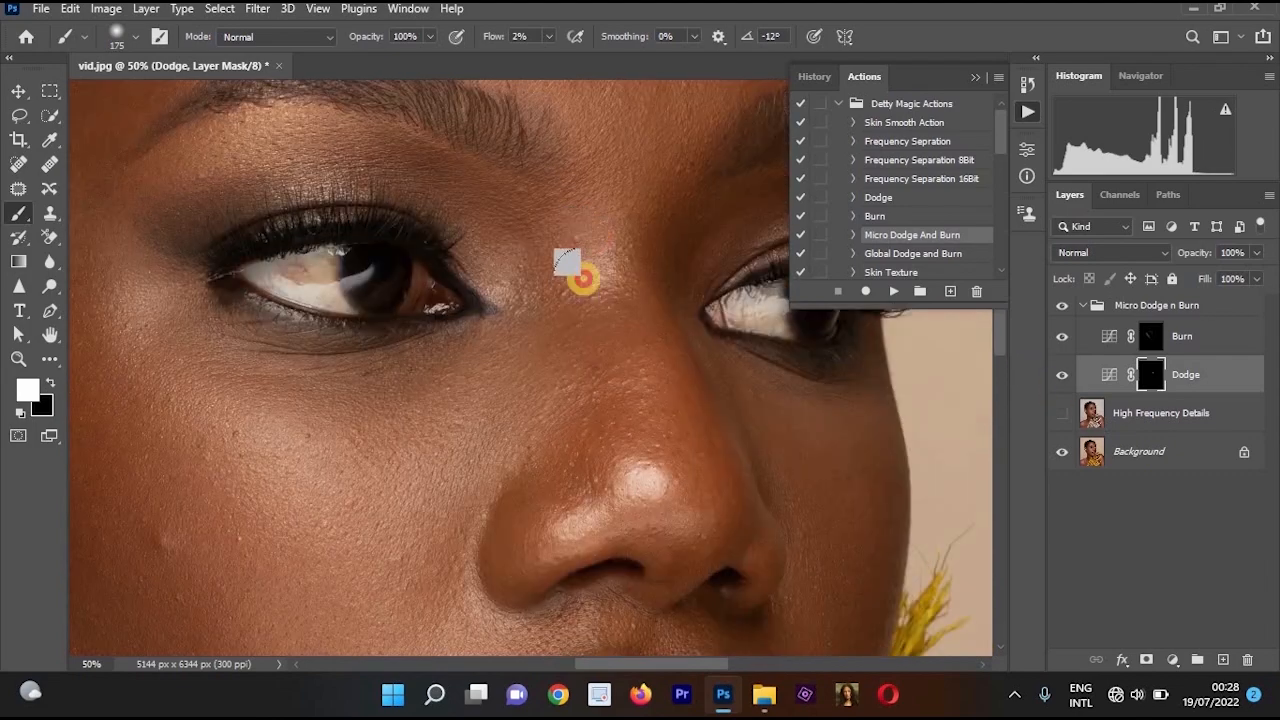
# - Brighten the bridge of the nose between the eyes on the Dodge mask with a size 175 brush
pyautogui.moveTo(583, 280)
pyautogui.mouseDown()
pyautogui.moveTo(589, 239)
pyautogui.moveTo(614, 302)
pyautogui.mouseUp()
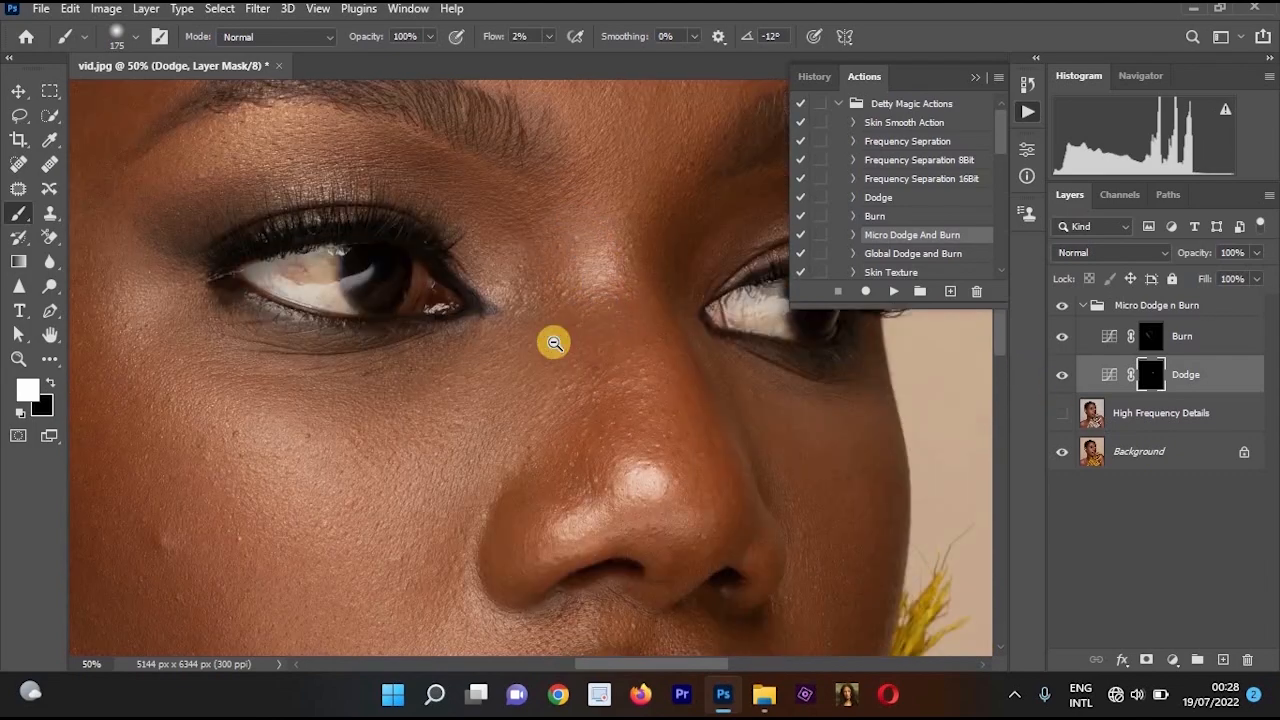
pyautogui.moveTo(455, 342); pyautogui.dragTo(515, 256)
pyautogui.scroll(-2, 449, 409)
pyautogui.moveTo(449, 409); pyautogui.dragTo(430, 206)
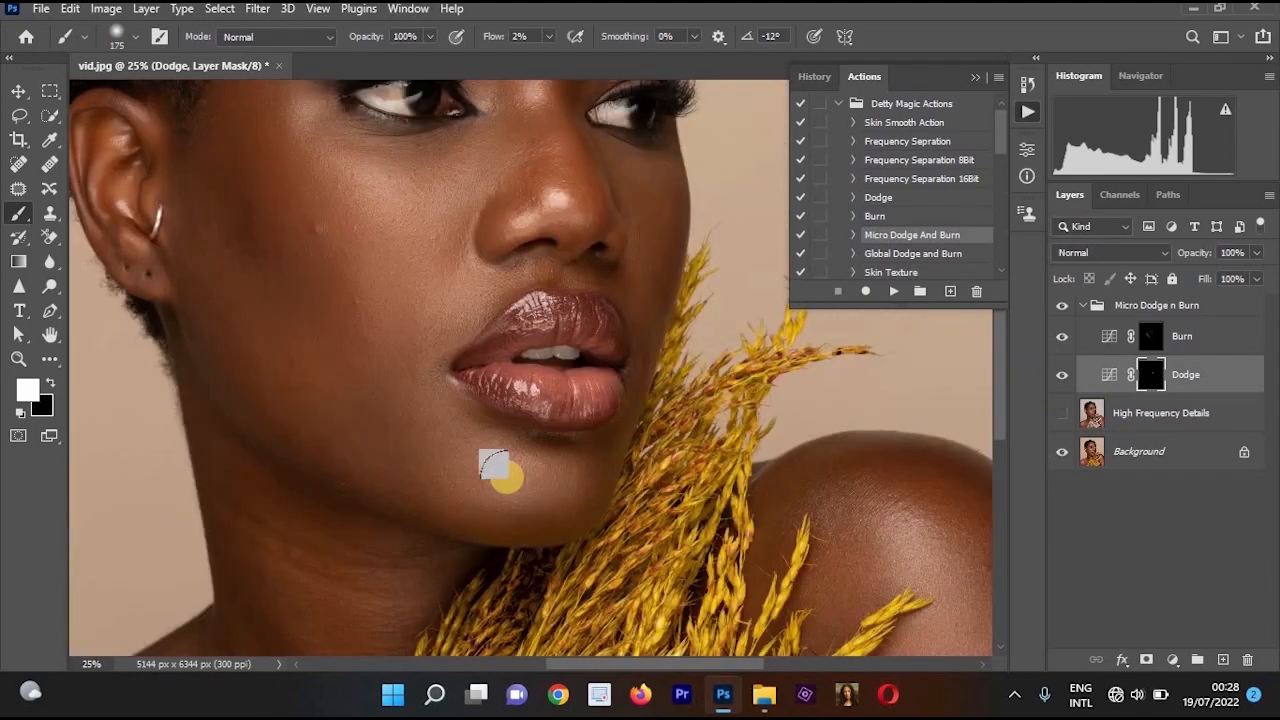
# - Brighten the chin and the upper cheek beside the eye on the Dodge mask, enlarging the brush to size 500
pyautogui.press(']')
pyautogui.press(']')
pyautogui.press(']')
pyautogui.press(']')
pyautogui.moveTo(561, 475)
pyautogui.mouseDown()
pyautogui.moveTo(494, 474)
pyautogui.moveTo(584, 476)
pyautogui.mouseUp()
pyautogui.moveTo(450, 350); pyautogui.dragTo(466, 448)
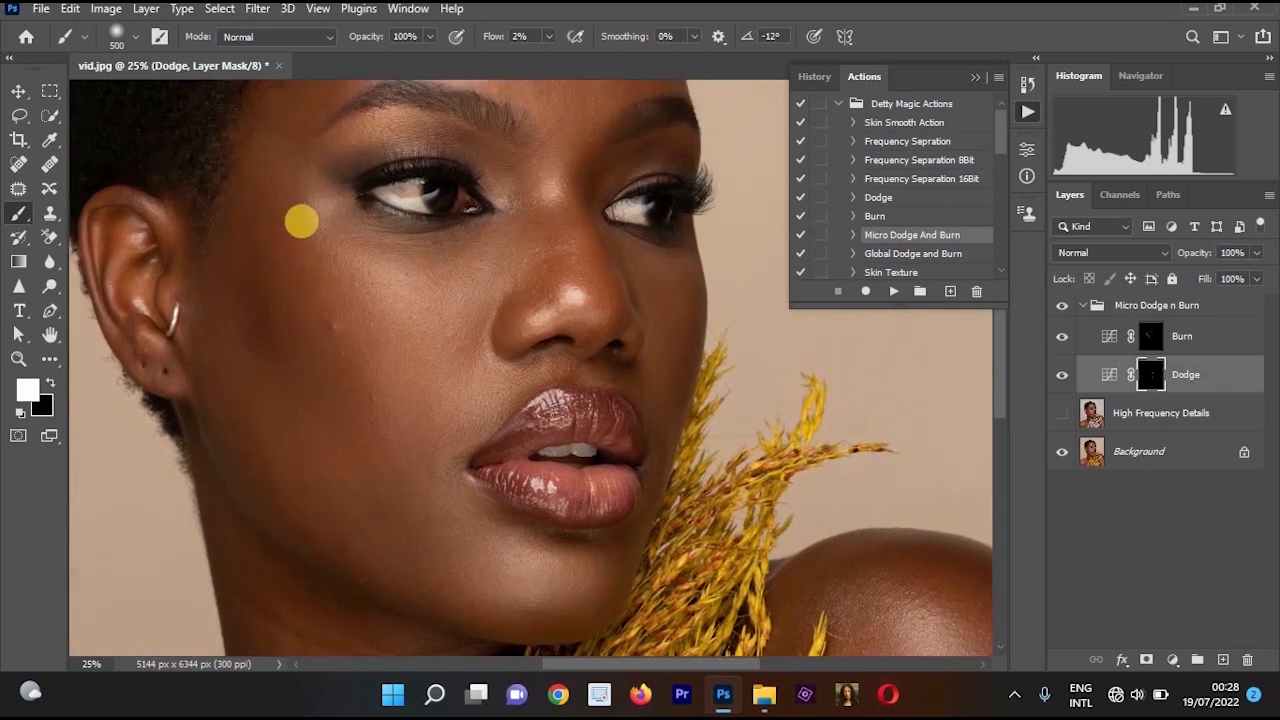
pyautogui.moveTo(310, 220)
pyautogui.mouseDown()
pyautogui.moveTo(423, 306)
pyautogui.moveTo(389, 280)
pyautogui.mouseUp()
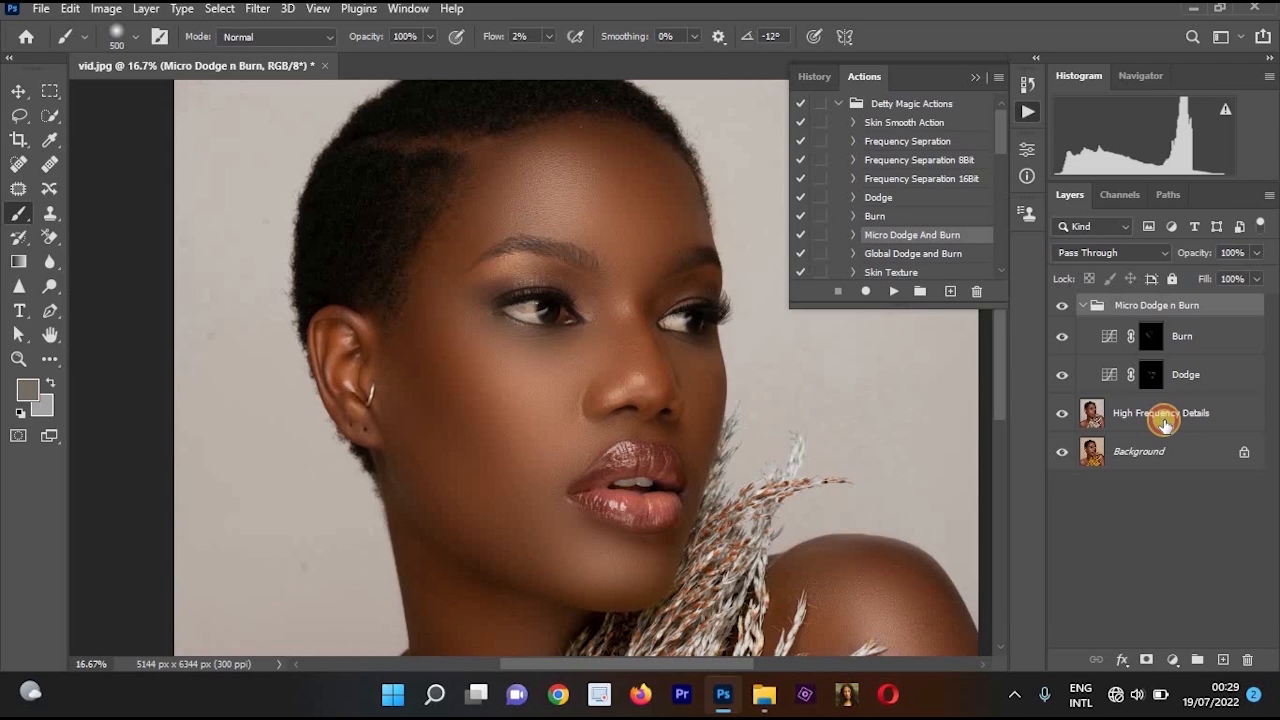
# - Merge the Micro Dodge n Burn group and the High Frequency Details layer into one layer above the background
pyautogui.keyDown('shift'); pyautogui.click(1163, 413); pyautogui.keyUp('shift')
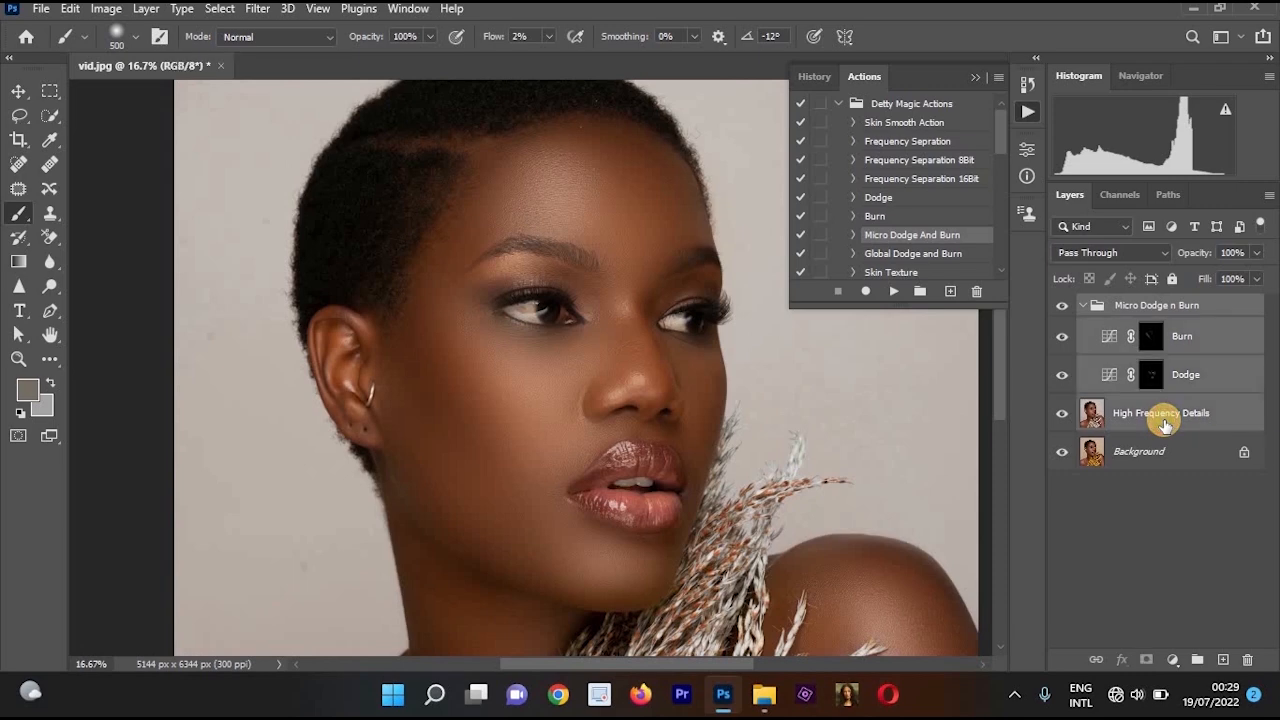
pyautogui.hotkey('ctrl', 'e')
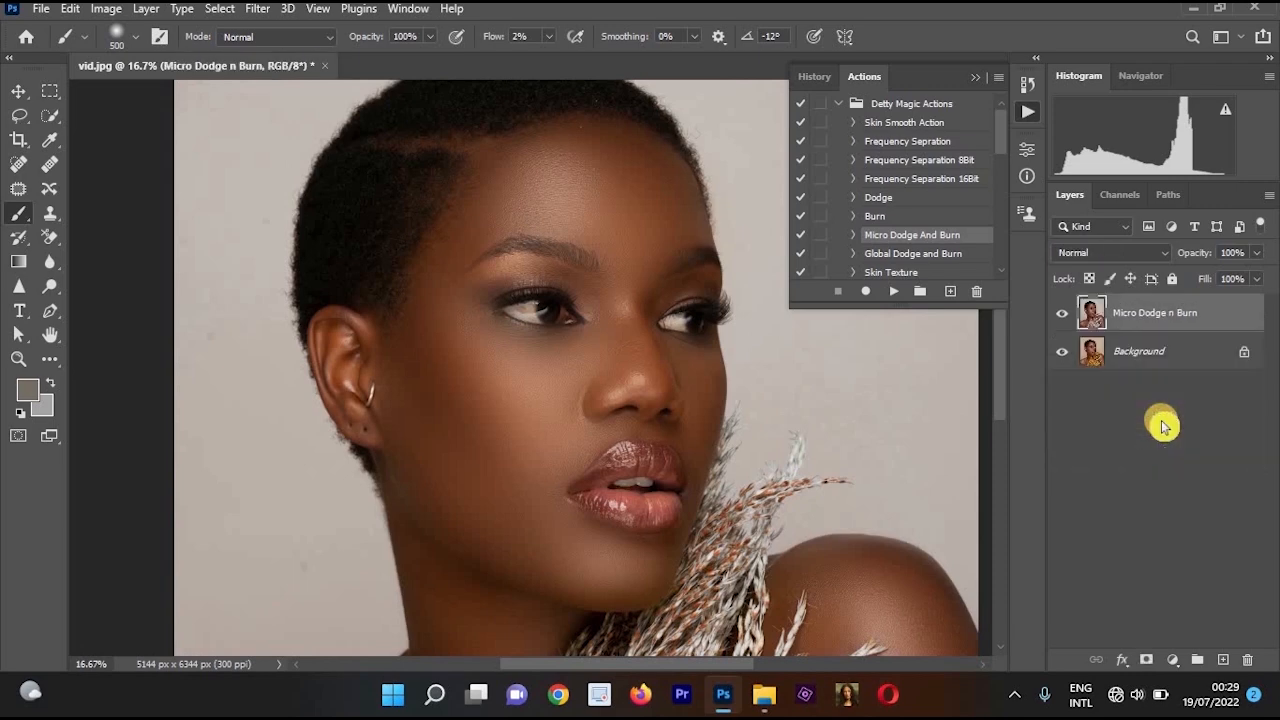
# - Set up the Clone Stamp tool with a size 150 brush and 15% flow for retouching around the eyes
pyautogui.scroll(1, 664, 357)
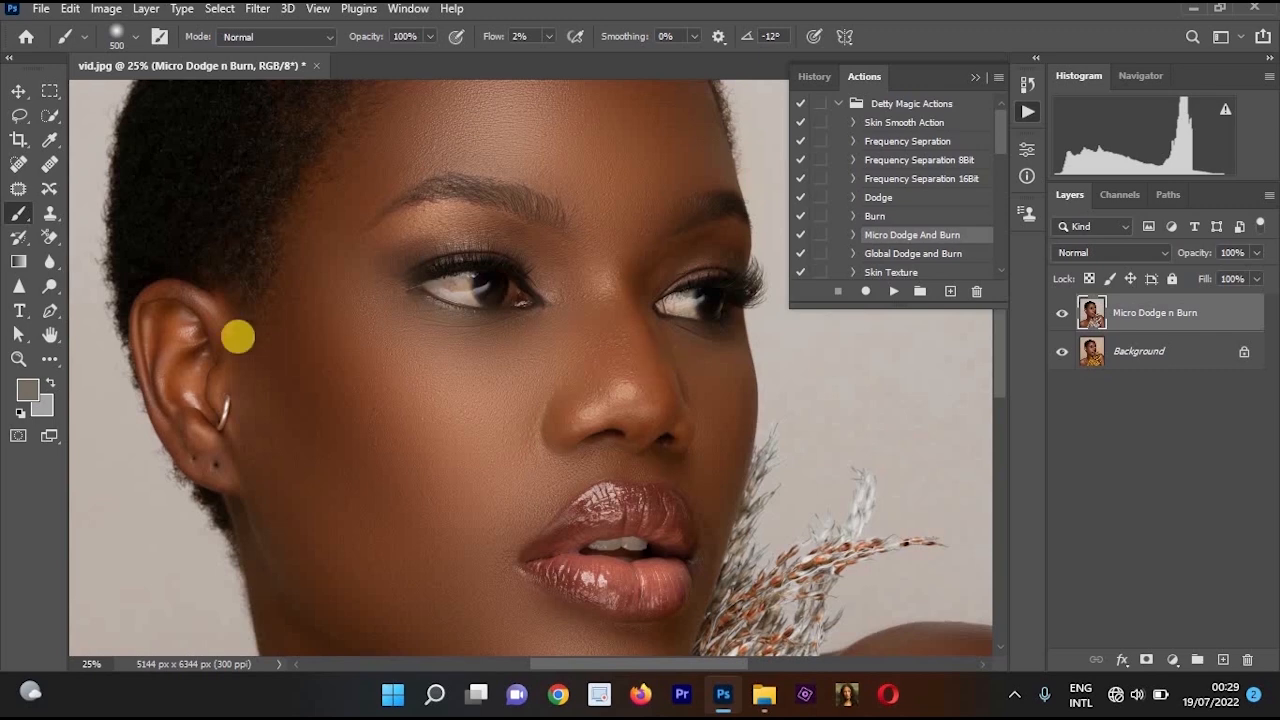
pyautogui.scroll(1, 480, 354)
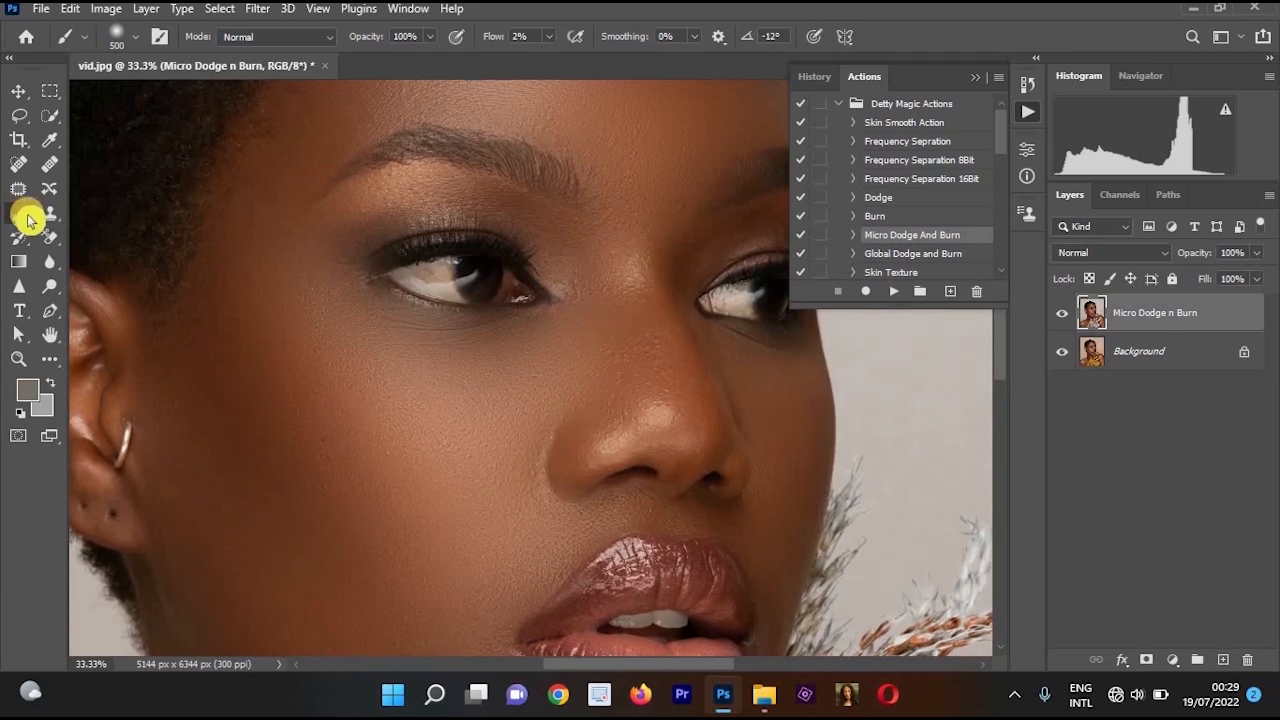
pyautogui.click(44, 216)
pyautogui.scroll(1, 837, 366)
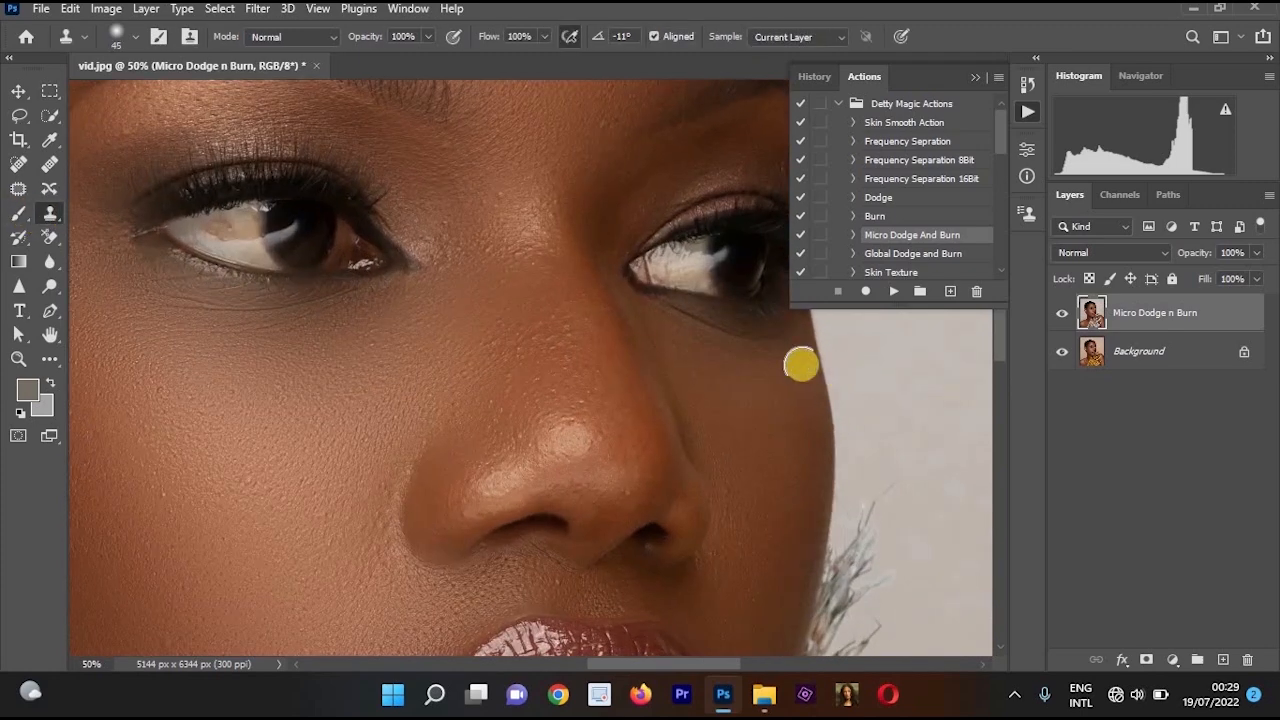
pyautogui.press(']')
pyautogui.press(']')
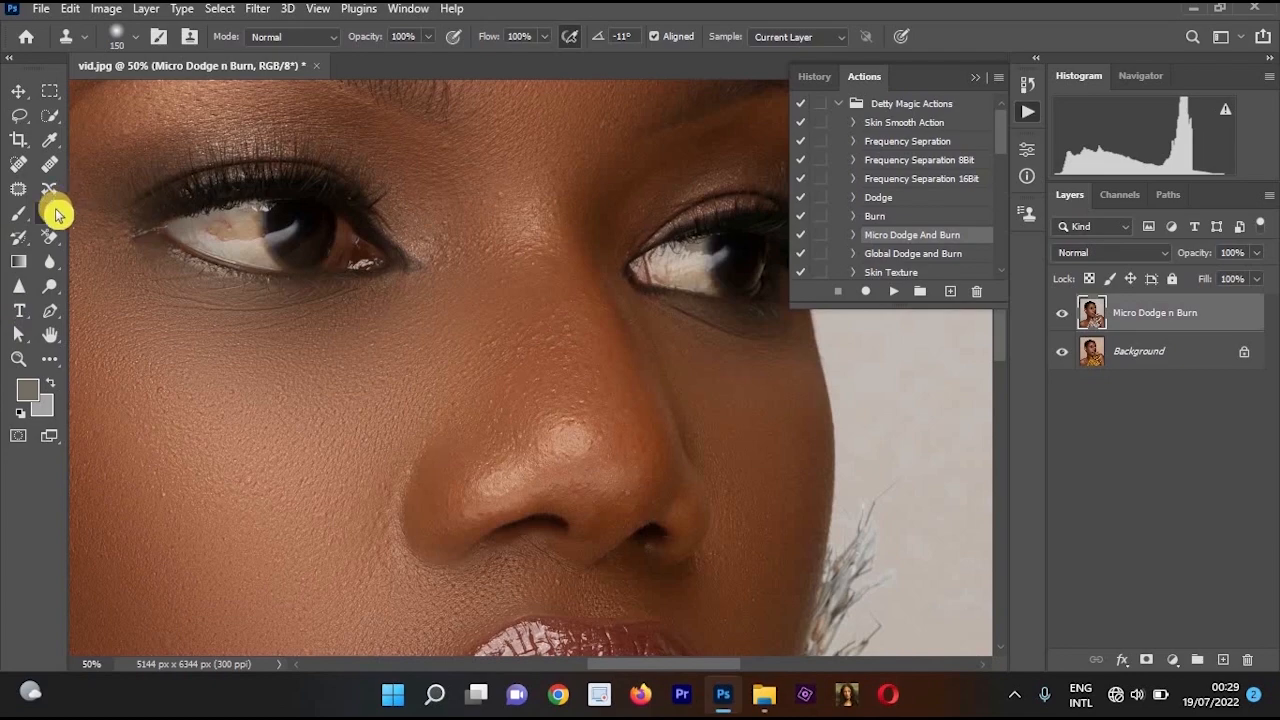
pyautogui.scroll(1, 637, 380)
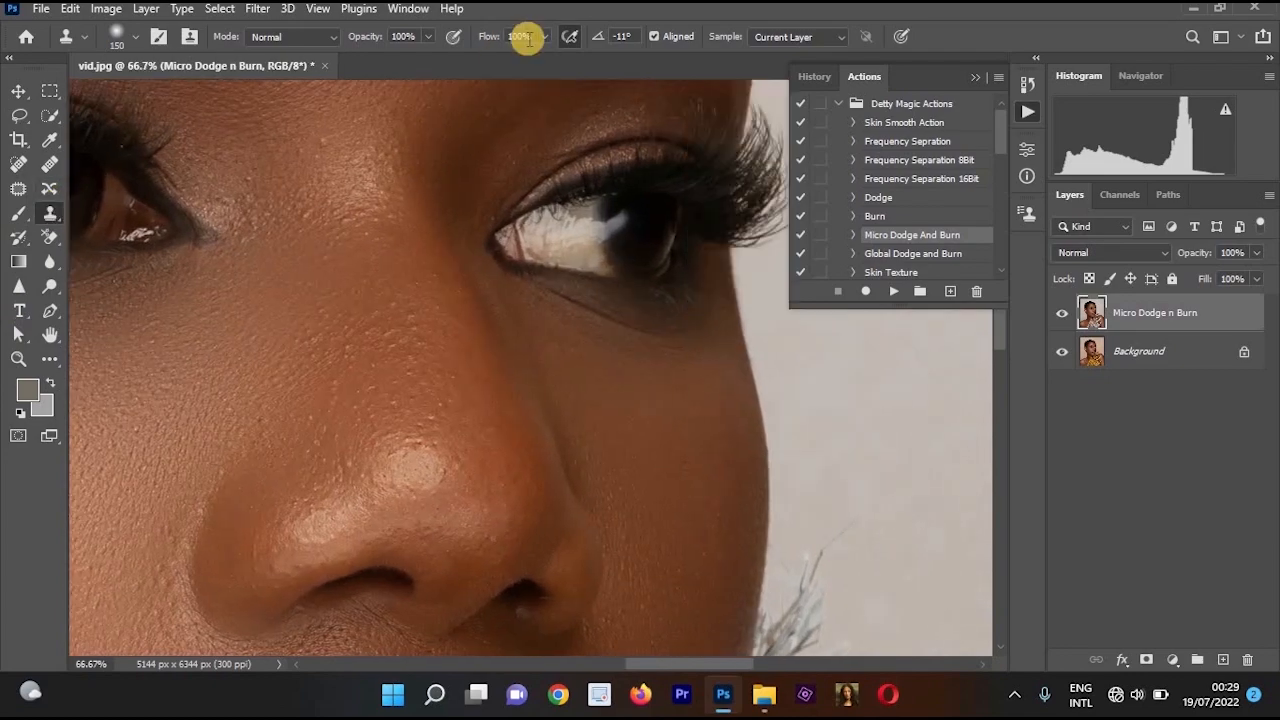
pyautogui.click(543, 37)
pyautogui.moveTo(549, 57); pyautogui.dragTo(477, 60)
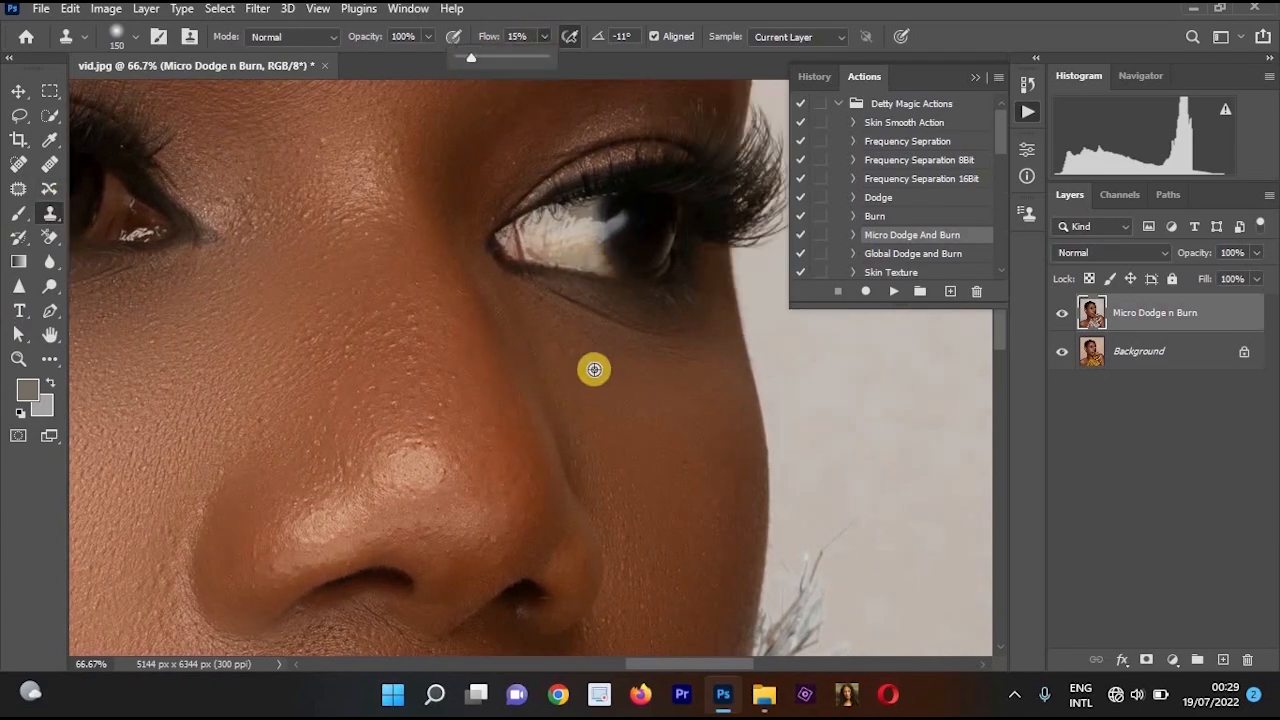
# - Clone clean cheek skin over the dark crease beneath the far eye with the size 150 Clone Stamp
pyautogui.keyDown('alt'); pyautogui.click(574, 345); pyautogui.keyUp('alt')
pyautogui.moveTo(563, 304)
pyautogui.mouseDown()
pyautogui.moveTo(687, 328)
pyautogui.moveTo(564, 319)
pyautogui.moveTo(677, 337)
pyautogui.moveTo(683, 320)
pyautogui.moveTo(557, 309)
pyautogui.moveTo(647, 383)
pyautogui.moveTo(705, 377)
pyautogui.mouseUp()
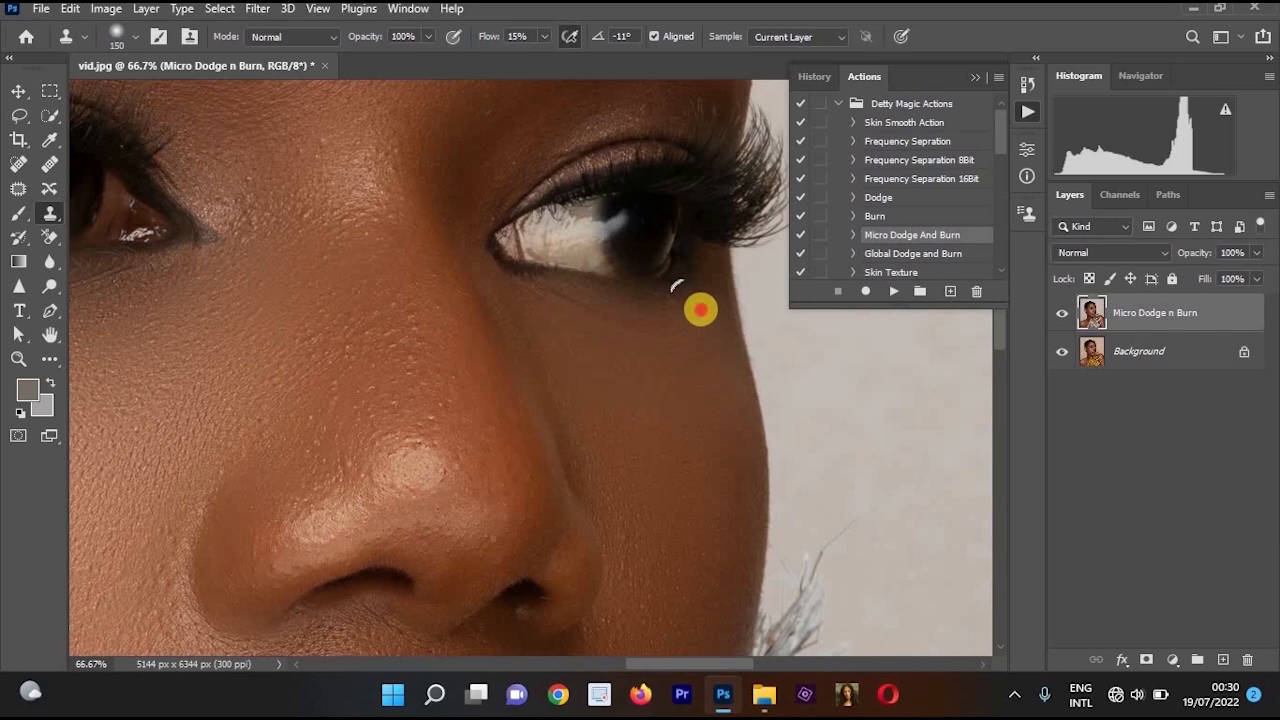
pyautogui.moveTo(700, 310)
pyautogui.mouseDown()
pyautogui.moveTo(711, 351)
pyautogui.moveTo(720, 323)
pyautogui.moveTo(706, 294)
pyautogui.moveTo(611, 314)
pyautogui.mouseUp()
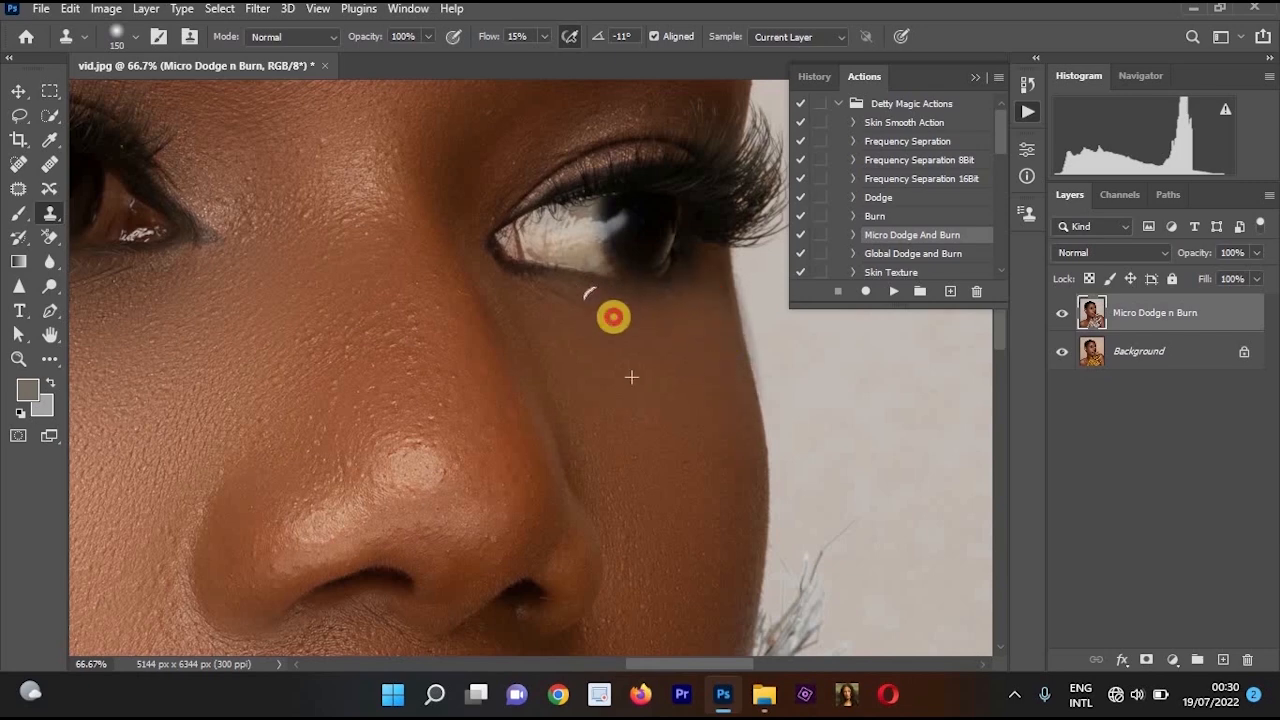
pyautogui.keyDown('alt'); pyautogui.click(792, 395); pyautogui.keyUp('alt')
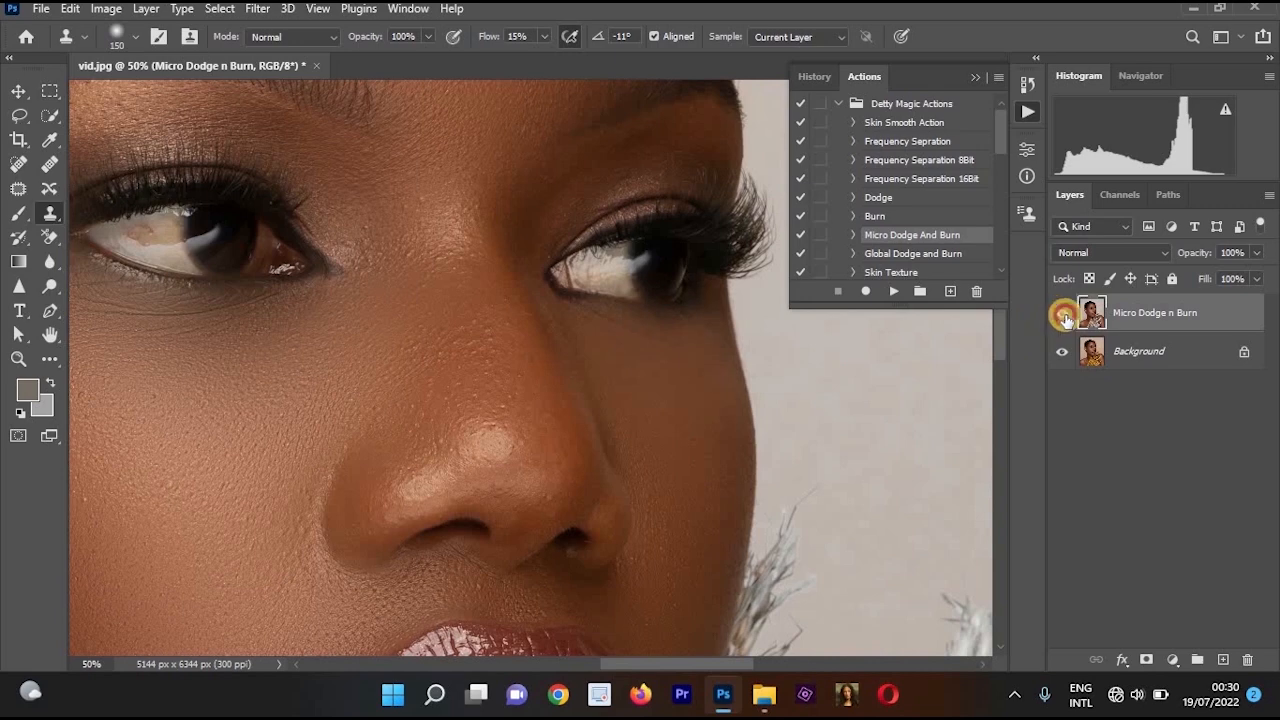
# - Clone smooth skin over the fine lines beneath the near eye, enlarging the Clone Stamp brush to size 250
pyautogui.click(608, 389)
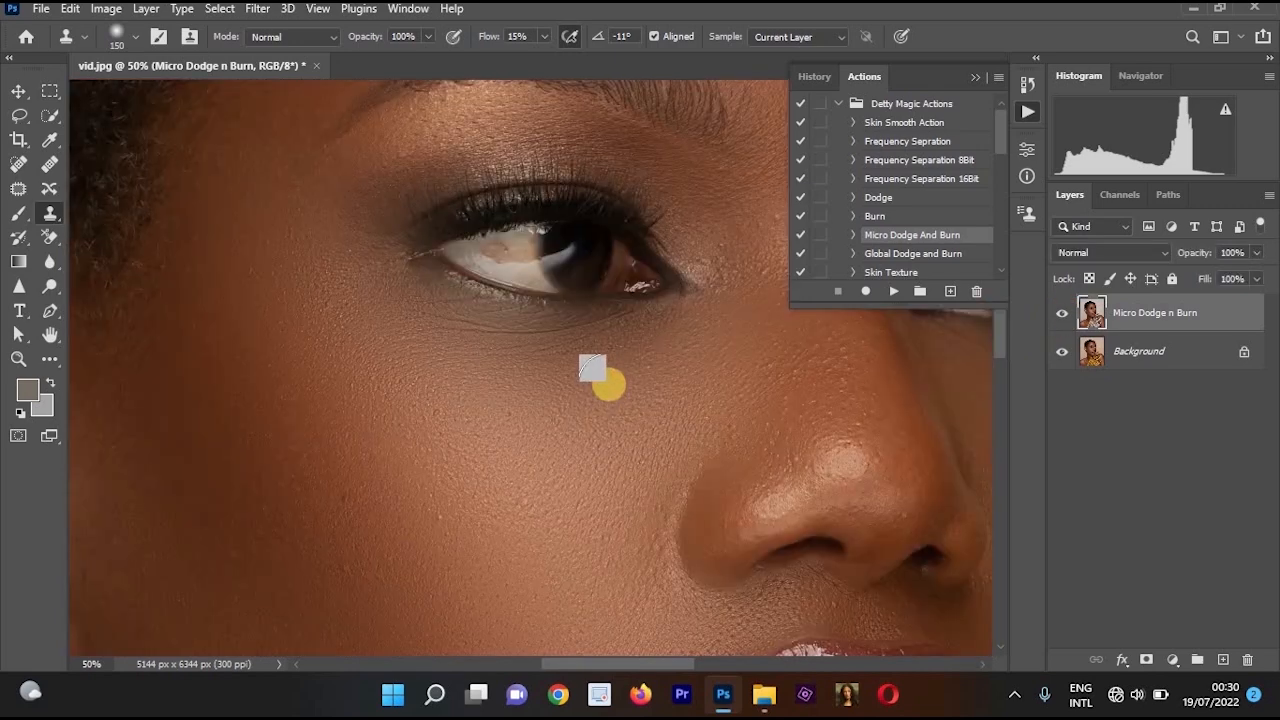
pyautogui.press(']')
pyautogui.moveTo(622, 348)
pyautogui.mouseDown()
pyautogui.moveTo(411, 313)
pyautogui.moveTo(639, 382)
pyautogui.moveTo(662, 370)
pyautogui.moveTo(654, 355)
pyautogui.moveTo(566, 348)
pyautogui.moveTo(361, 278)
pyautogui.moveTo(638, 366)
pyautogui.moveTo(649, 381)
pyautogui.moveTo(531, 374)
pyautogui.moveTo(390, 321)
pyautogui.moveTo(636, 366)
pyautogui.mouseUp()
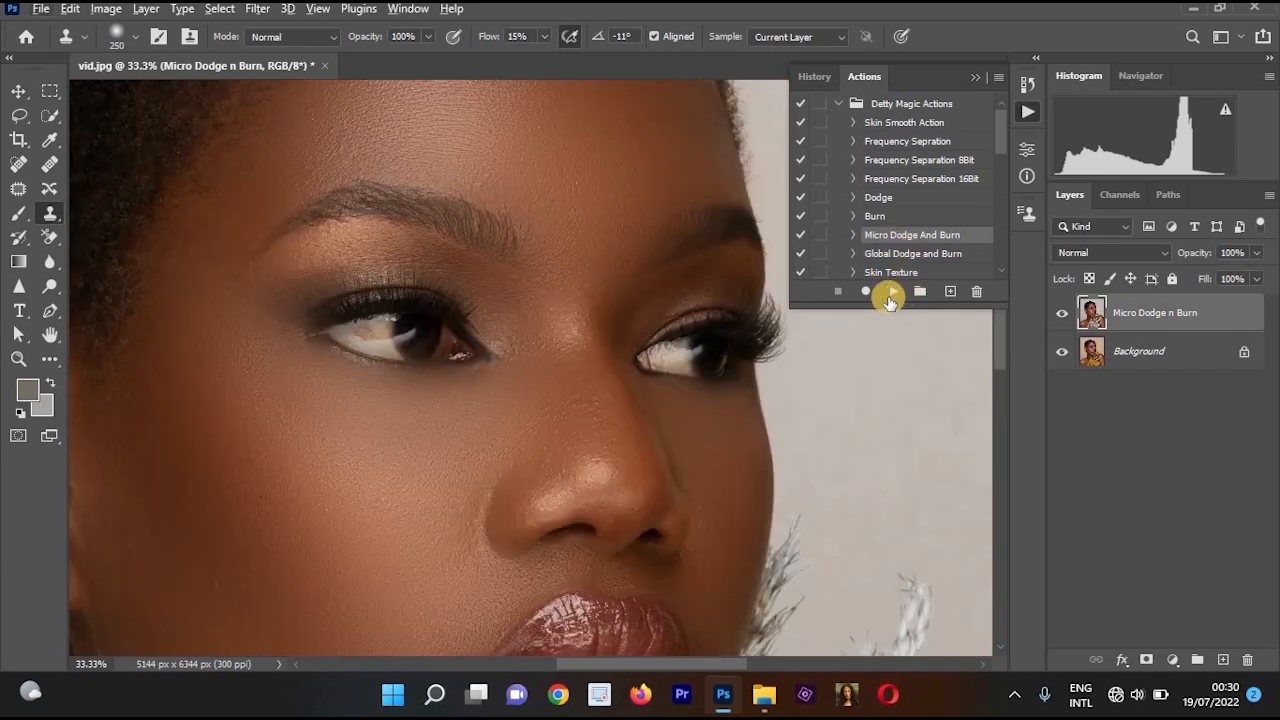
# - Run the Micro Dodge And Burn action and select the Burn mask for painting with the Brush tool at 100% flow
pyautogui.click(893, 291)
pyautogui.click(1082, 305)
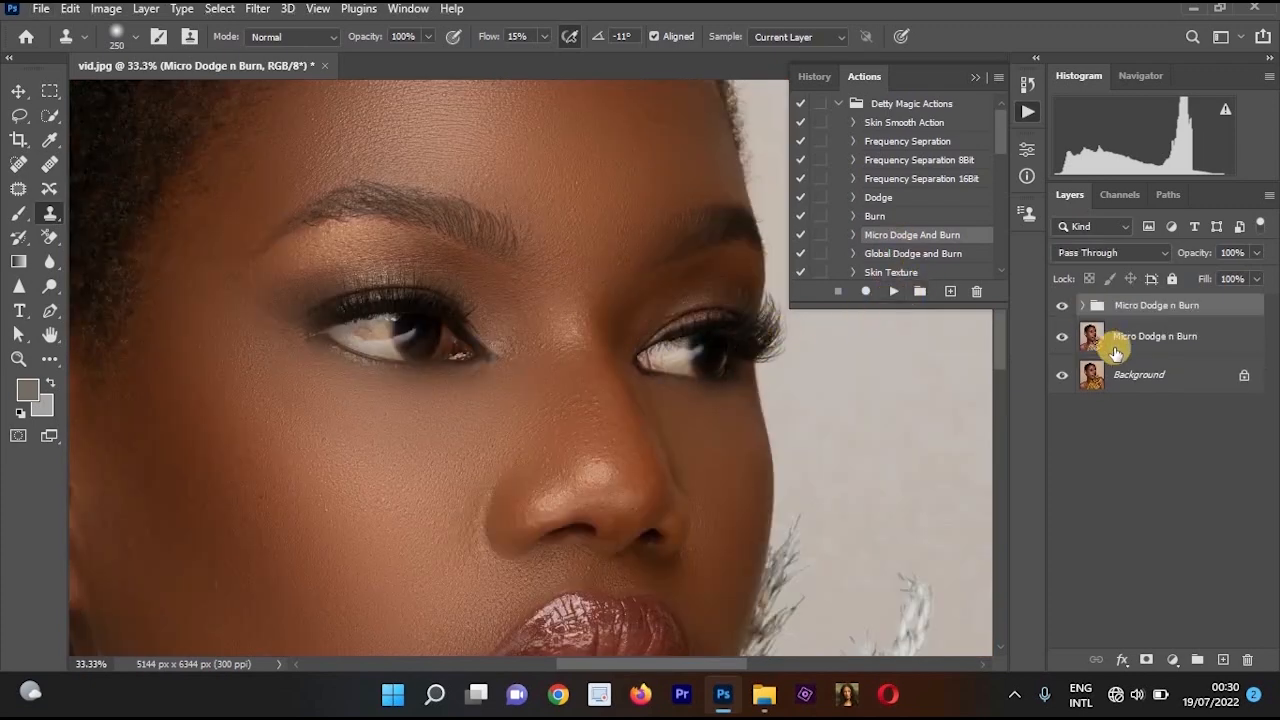
pyautogui.click(1149, 347)
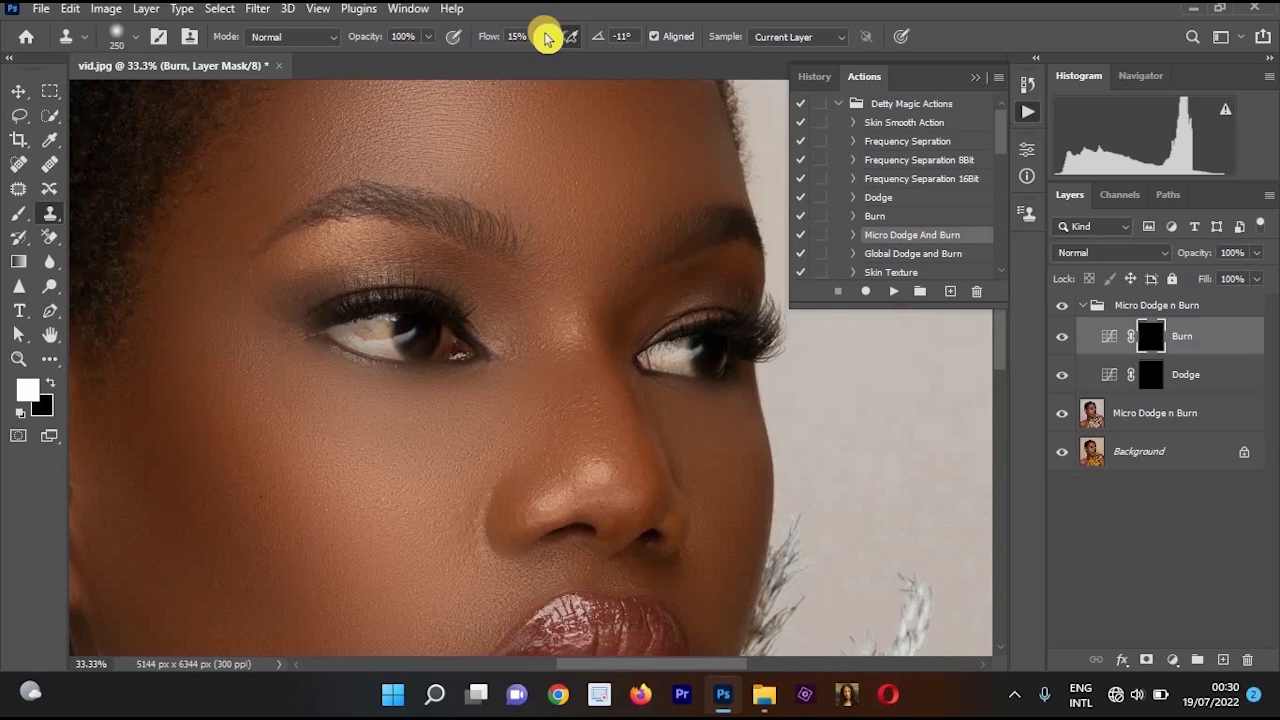
pyautogui.moveTo(543, 36); pyautogui.dragTo(674, 74)
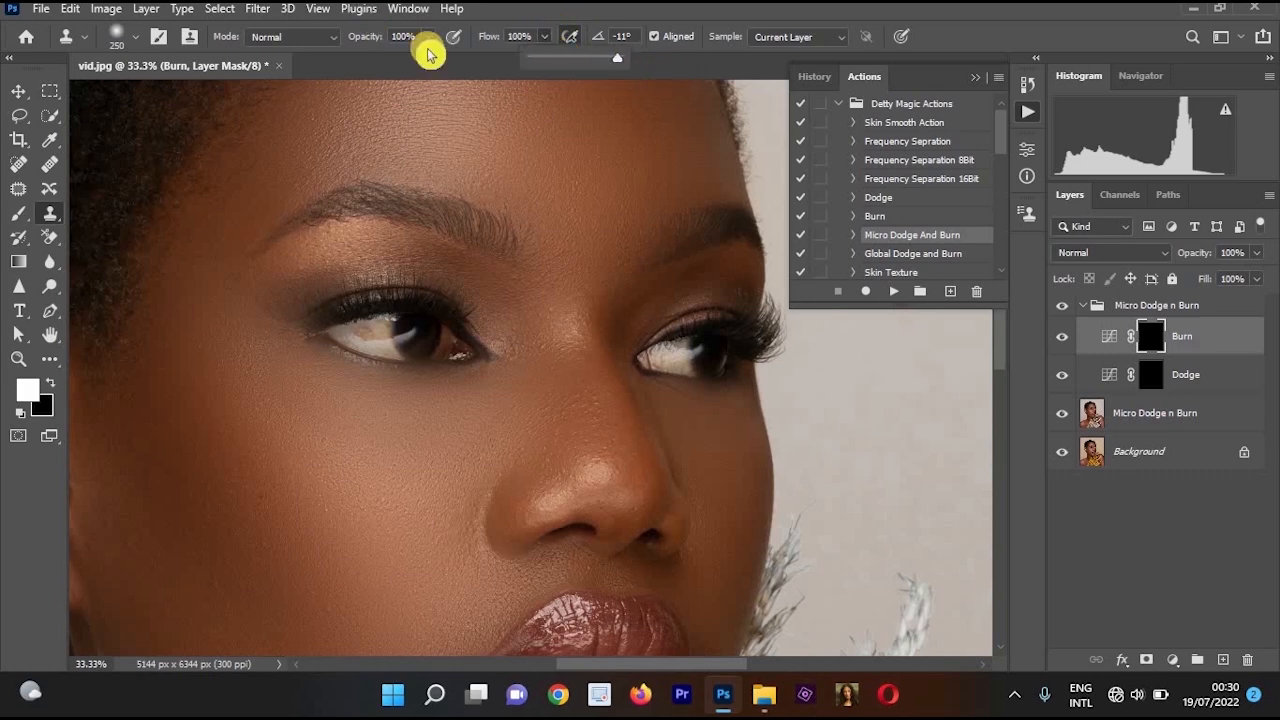
pyautogui.click(25, 213)
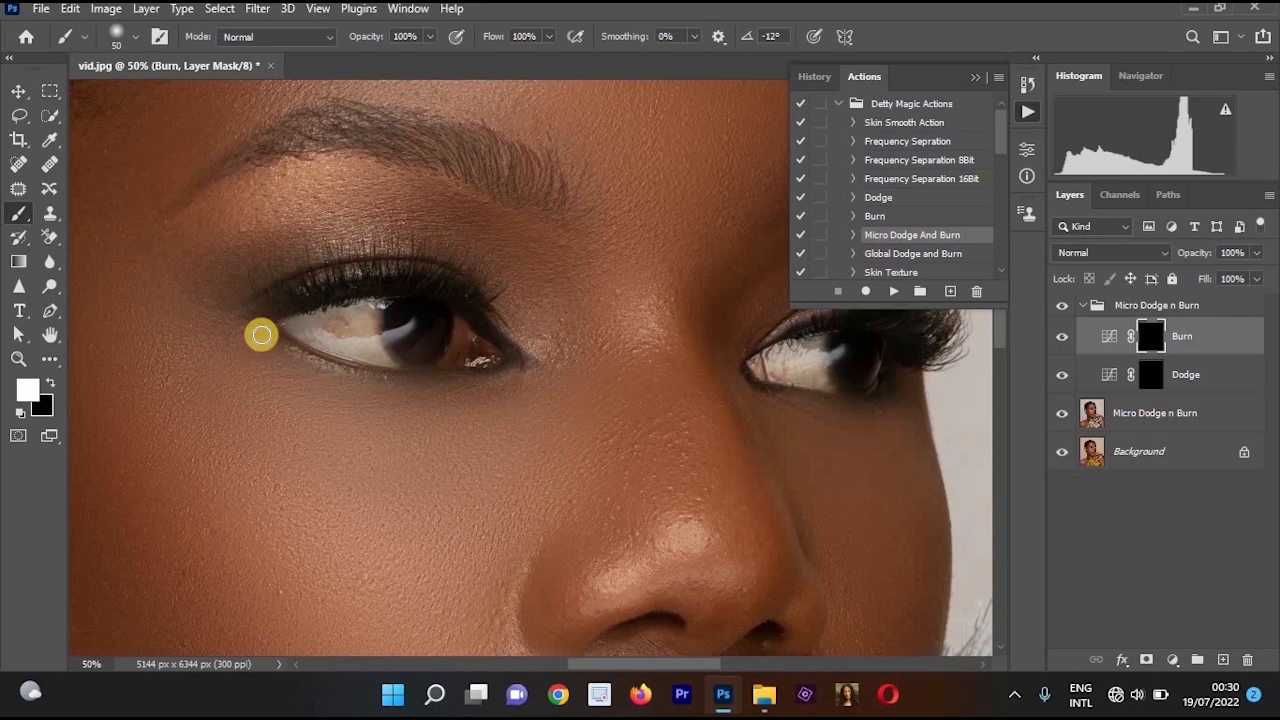
# - Darken the near eye's lower lash line on the Burn mask with white, reducing the brush from size 50 to 35
pyautogui.keyDown('ctrl'); pyautogui.click(357, 354); pyautogui.keyUp('ctrl')
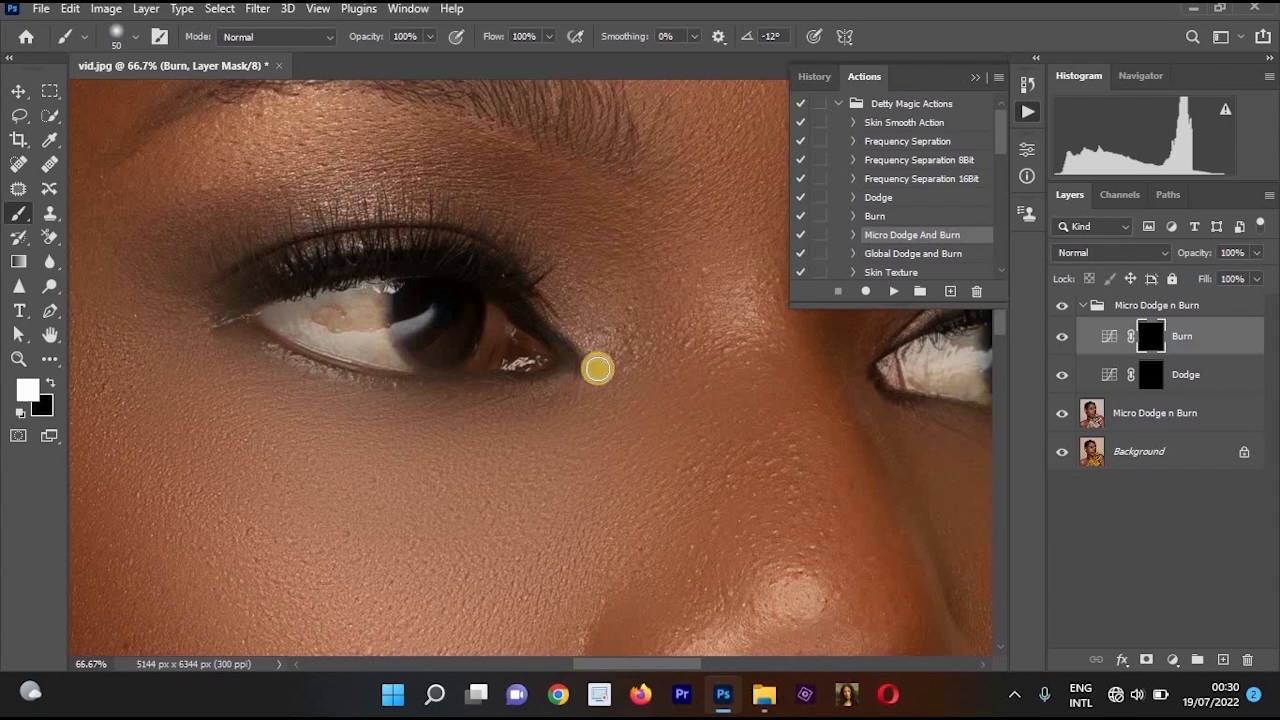
pyautogui.moveTo(566, 365)
pyautogui.mouseDown()
pyautogui.moveTo(366, 380)
pyautogui.moveTo(245, 328)
pyautogui.moveTo(297, 363)
pyautogui.moveTo(371, 380)
pyautogui.moveTo(469, 386)
pyautogui.moveTo(573, 368)
pyautogui.moveTo(340, 369)
pyautogui.moveTo(256, 336)
pyautogui.moveTo(378, 374)
pyautogui.mouseUp()
pyautogui.click(378, 376)
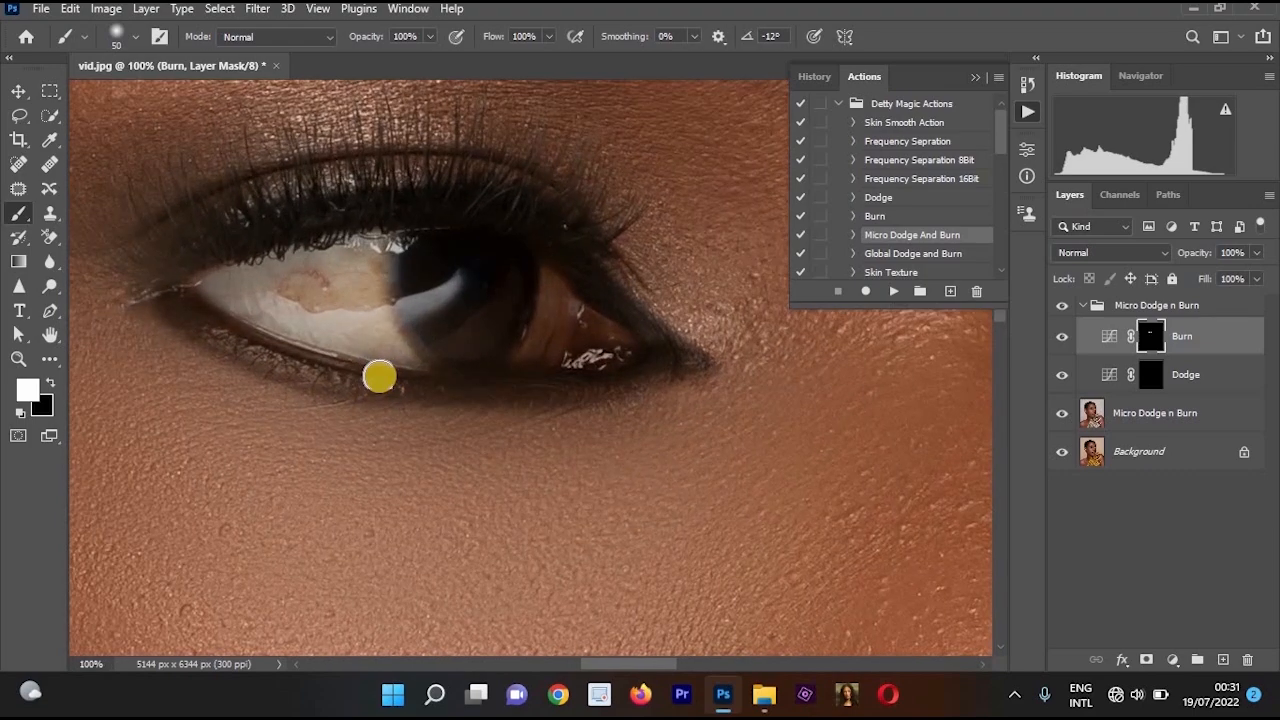
pyautogui.press('[')
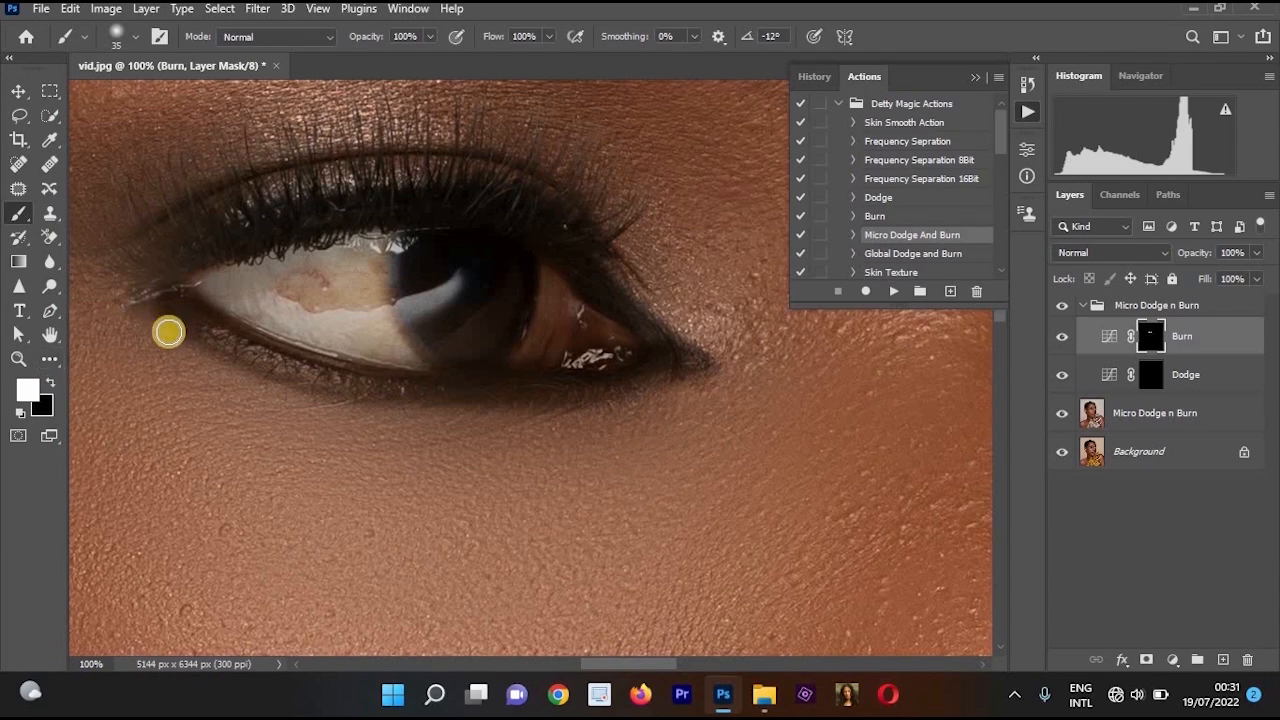
# - Paint black on the Burn mask to clean the near eye's white and the skin below its lash line, and compare the result without the group
pyautogui.press('x')
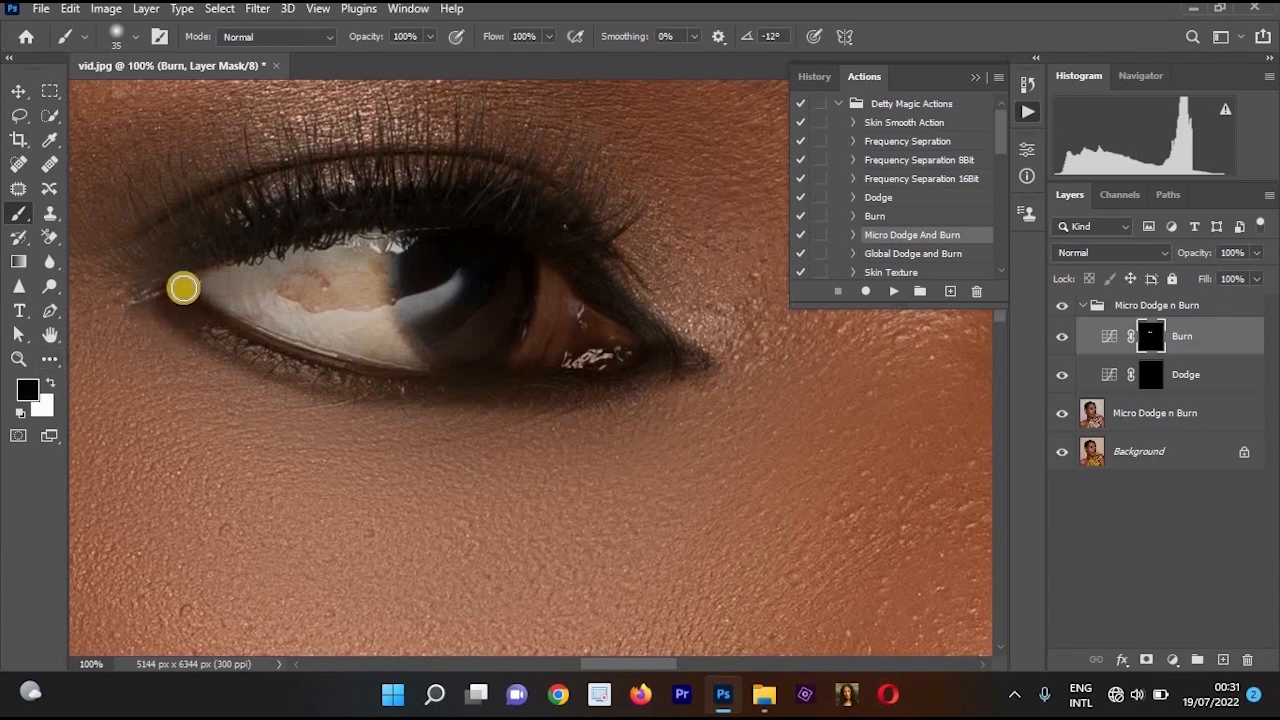
pyautogui.moveTo(190, 287)
pyautogui.mouseDown()
pyautogui.moveTo(337, 349)
pyautogui.moveTo(451, 360)
pyautogui.moveTo(617, 350)
pyautogui.mouseUp()
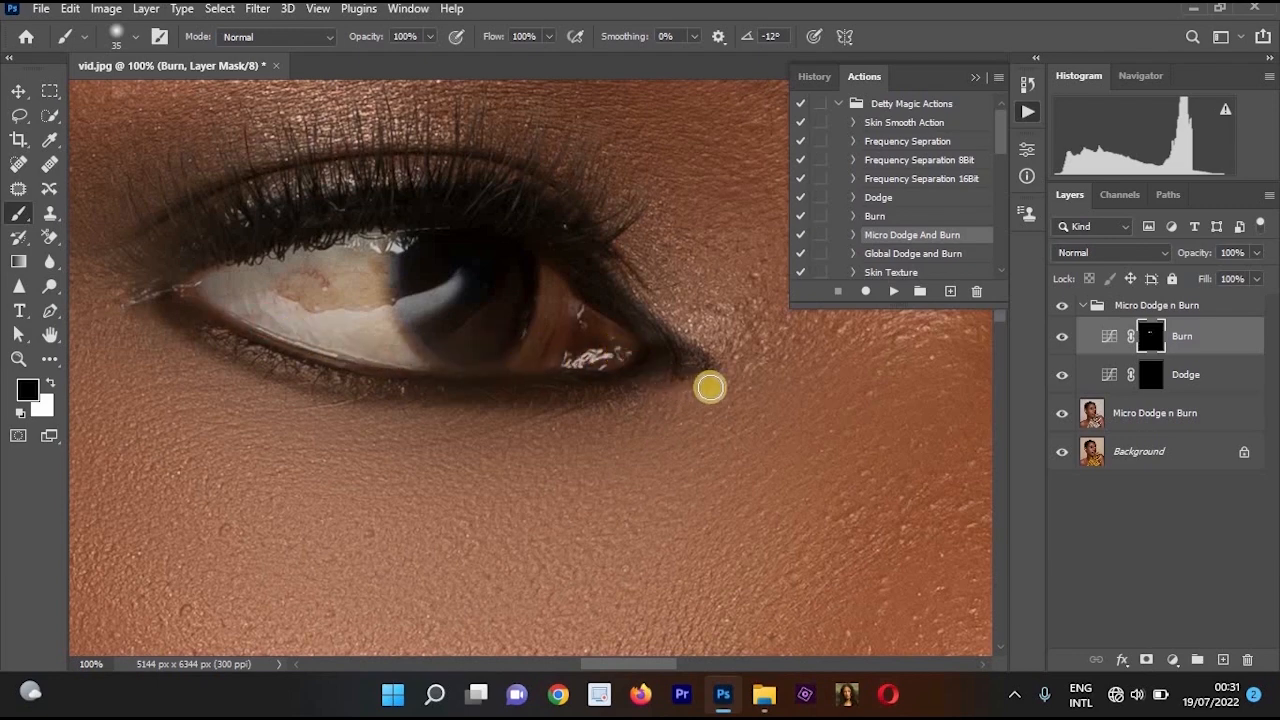
pyautogui.moveTo(729, 388)
pyautogui.mouseDown()
pyautogui.moveTo(526, 418)
pyautogui.moveTo(184, 345)
pyautogui.moveTo(87, 301)
pyautogui.mouseUp()
pyautogui.moveTo(213, 357)
pyautogui.mouseDown()
pyautogui.moveTo(407, 425)
pyautogui.moveTo(335, 407)
pyautogui.moveTo(544, 425)
pyautogui.moveTo(638, 404)
pyautogui.mouseUp()
pyautogui.hotkey('ctrl', '-')
pyautogui.hotkey('ctrl', '-')
pyautogui.hotkey('ctrl', '-')
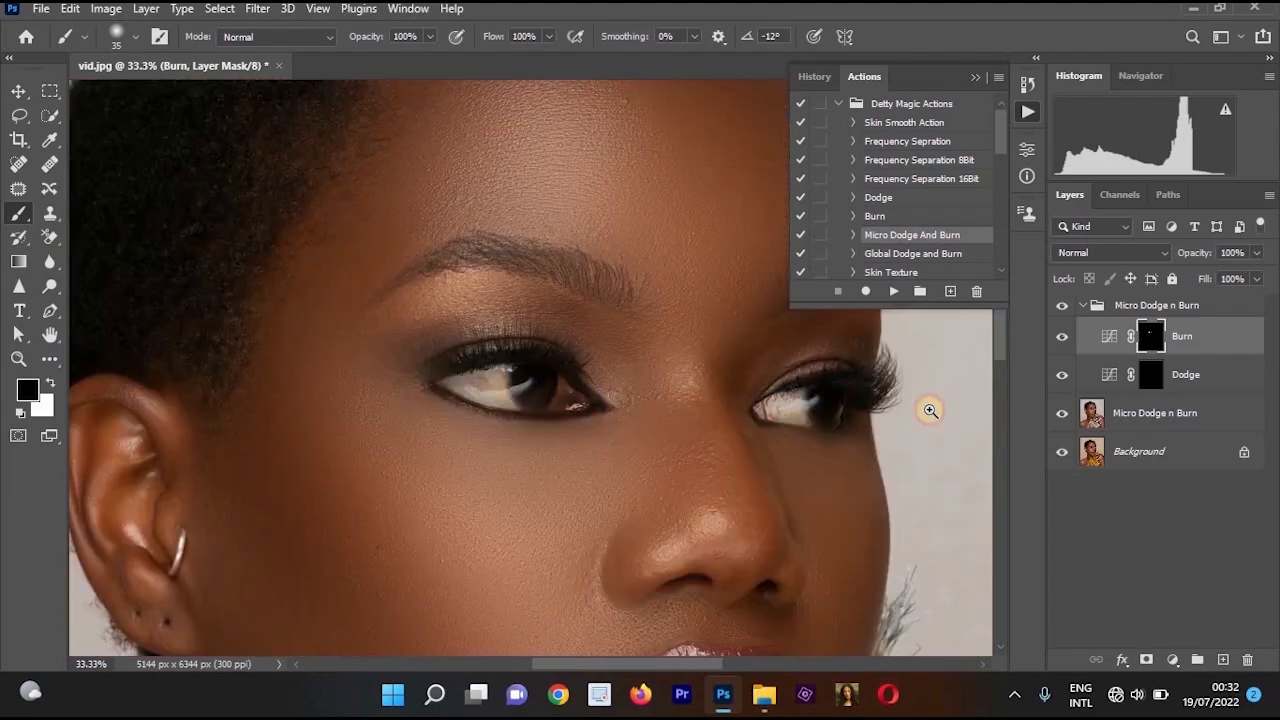
pyautogui.hotkey('ctrl', '+')
pyautogui.click(1067, 299)
pyautogui.click(1067, 299)
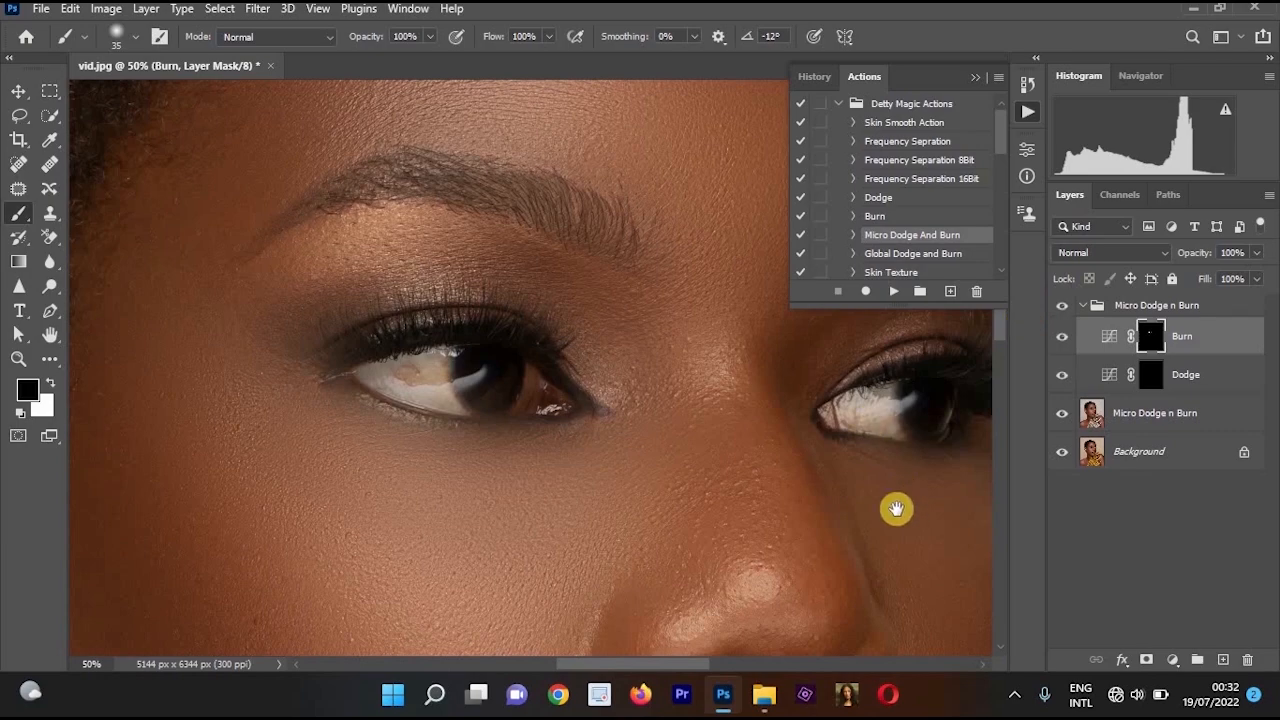
# - Darken the far eye's lower lash line by painting white on the Burn mask with the size 35 brush
pyautogui.moveTo(897, 509); pyautogui.dragTo(687, 495)
pyautogui.keyDown('ctrl'); pyautogui.click(704, 452); pyautogui.keyUp('ctrl')
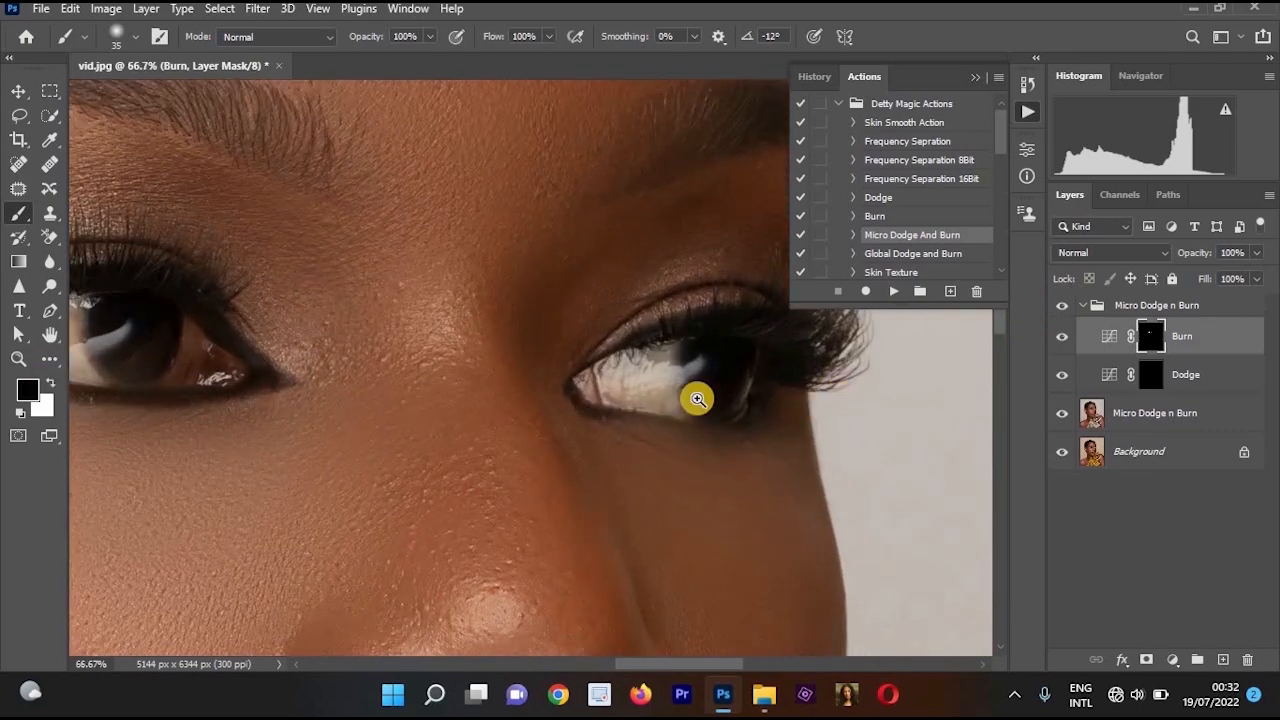
pyautogui.keyDown('ctrl'); pyautogui.click(667, 432); pyautogui.keyUp('ctrl')
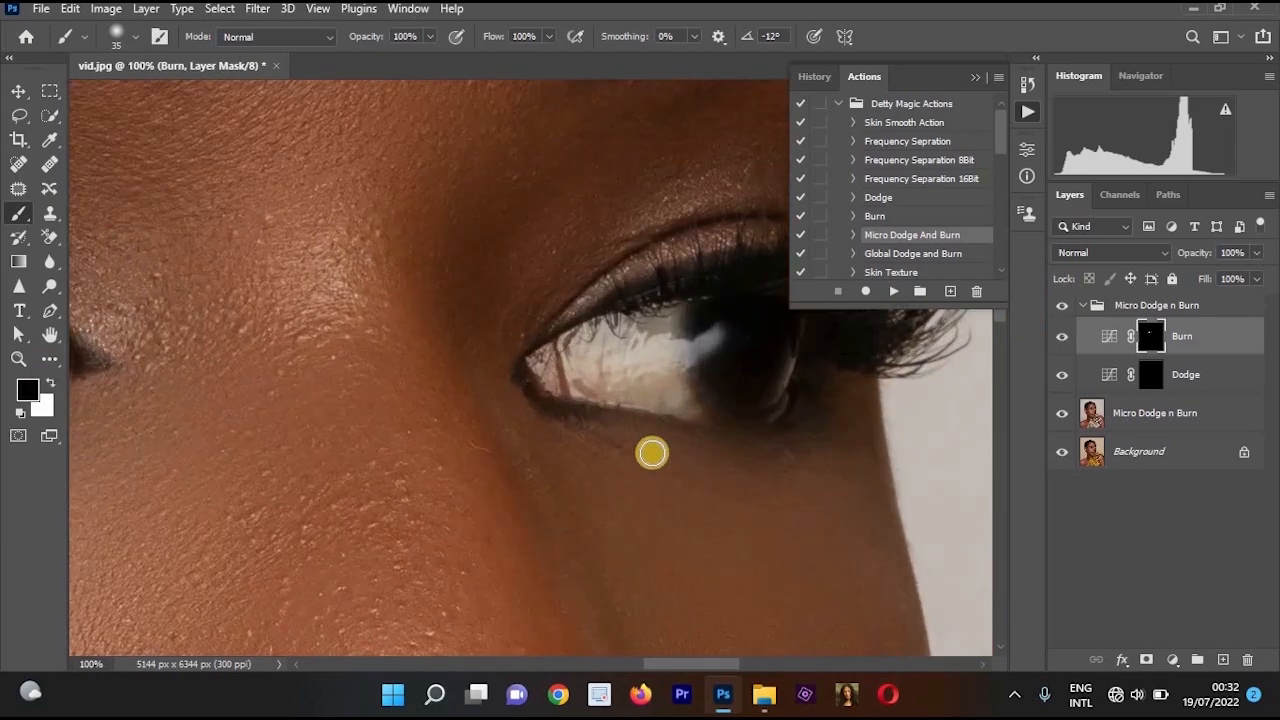
pyautogui.keyDown('ctrl'); pyautogui.click(658, 437); pyautogui.keyUp('ctrl')
pyautogui.press('x')
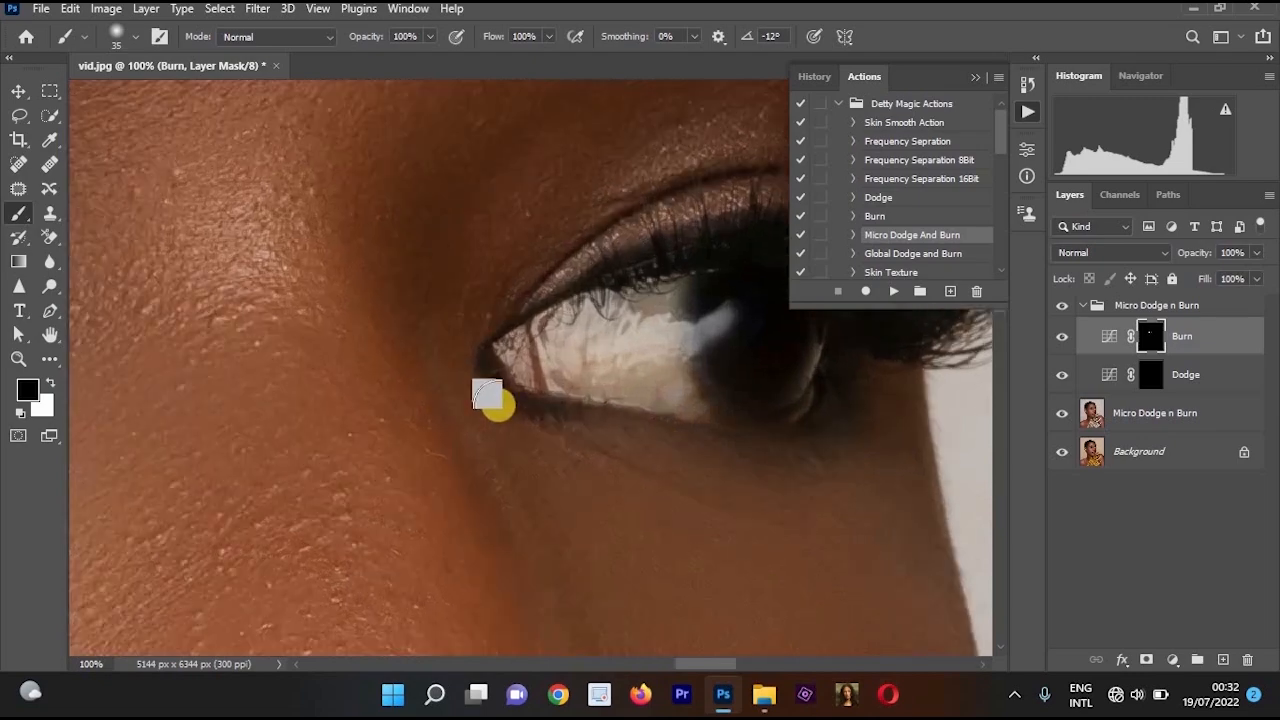
pyautogui.moveTo(808, 448)
pyautogui.mouseDown()
pyautogui.moveTo(929, 455)
pyautogui.moveTo(956, 422)
pyautogui.moveTo(953, 351)
pyautogui.moveTo(882, 440)
pyautogui.mouseUp()
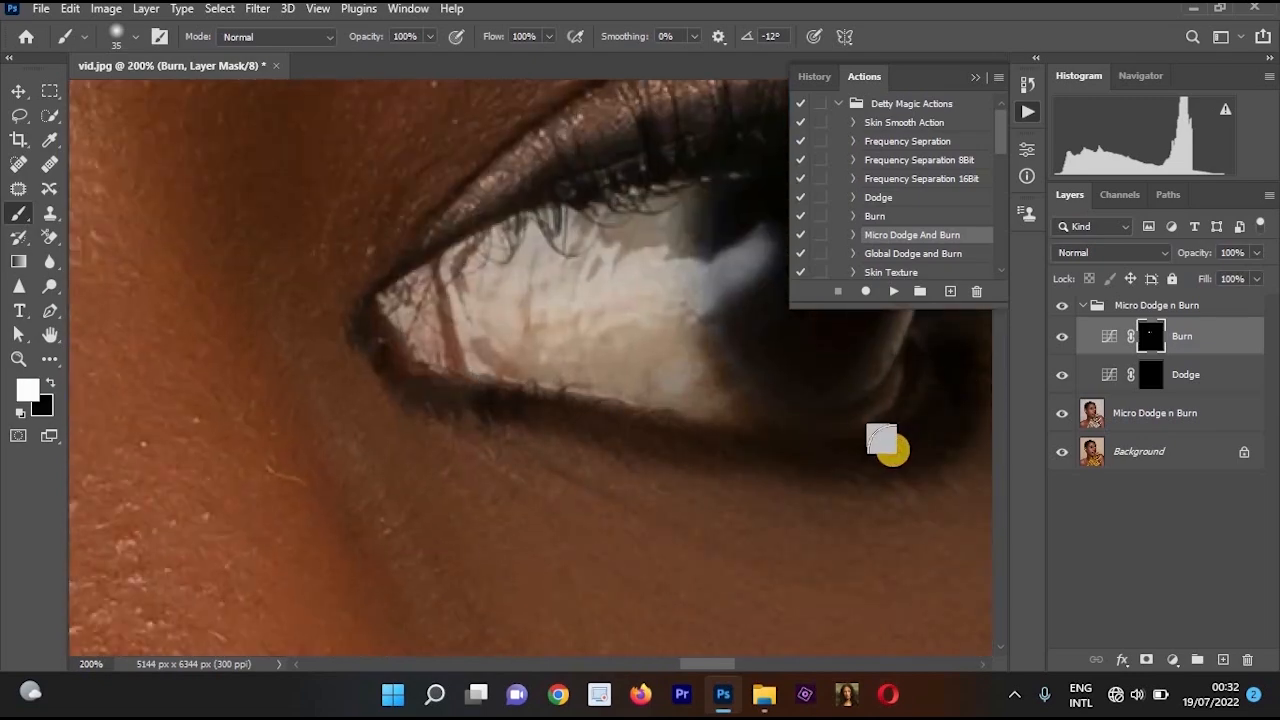
# - Merge the Micro Dodge n Burn group with the retouched layer beneath it into one layer above the background
pyautogui.scroll(-6, 603, 454)
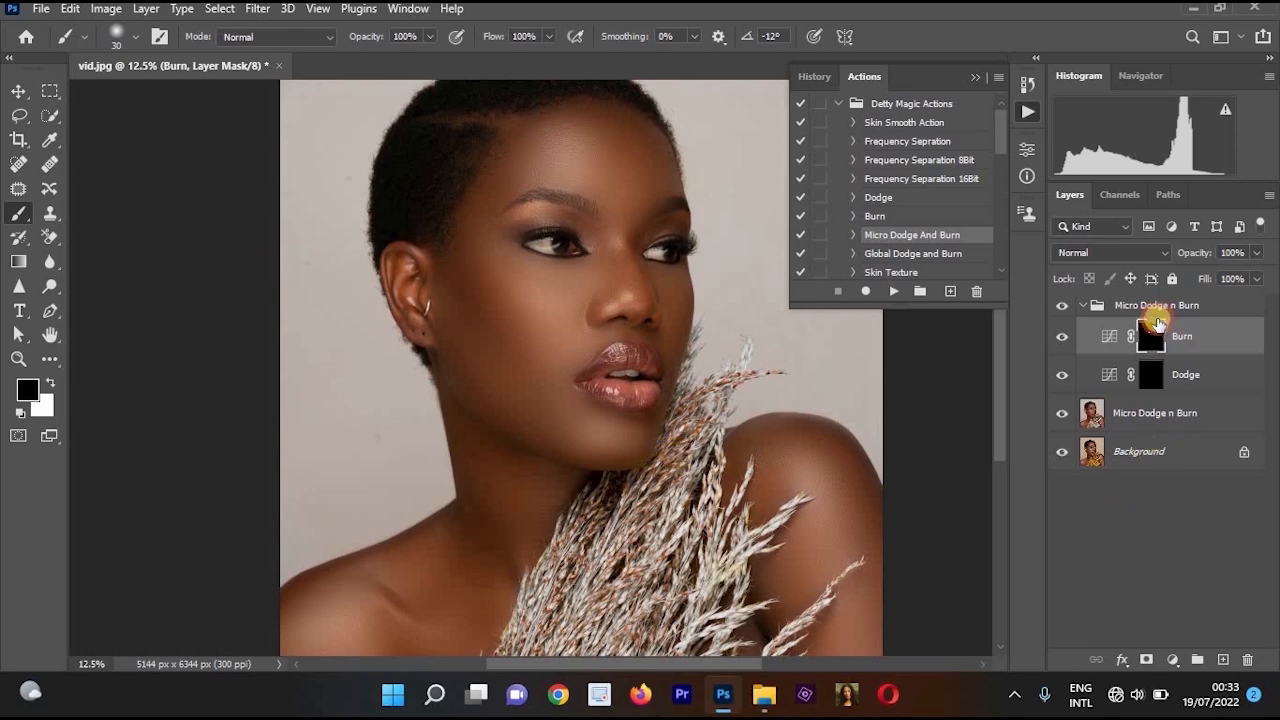
pyautogui.keyDown('shift'); pyautogui.click(1143, 413); pyautogui.keyUp('shift')
pyautogui.hotkey('ctrl', 'e')
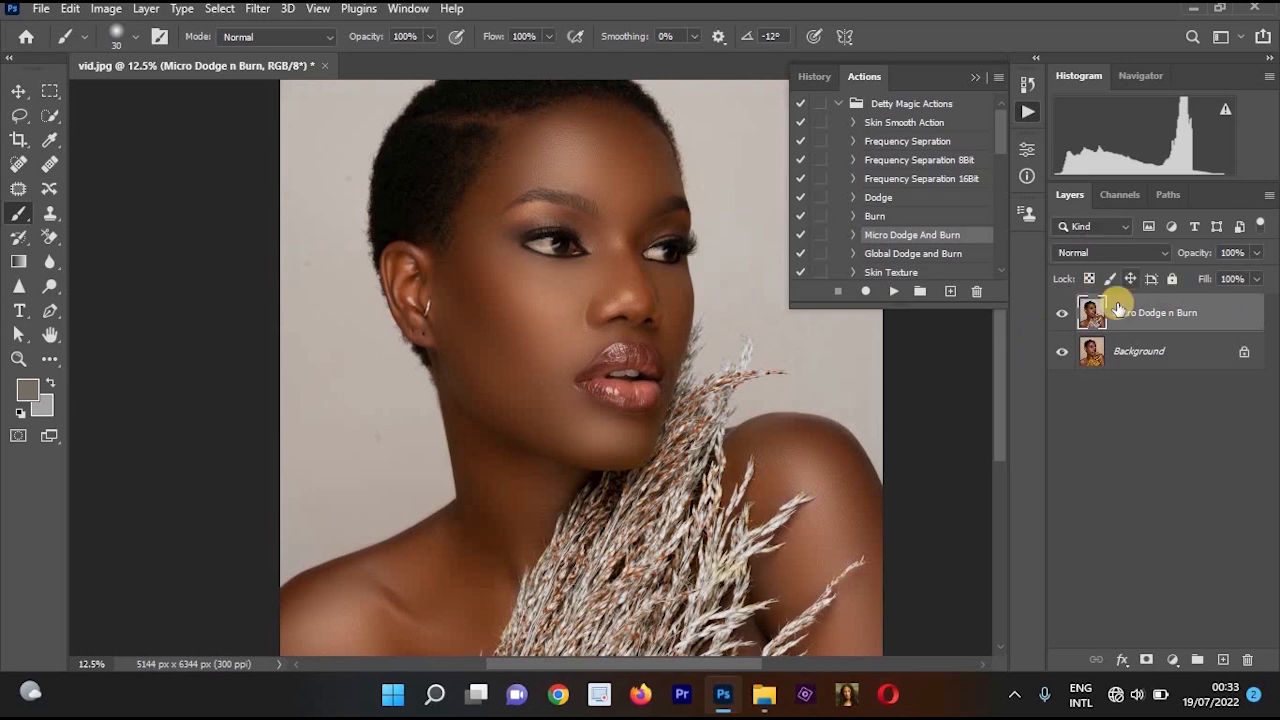
# - Draw a closed pen path following the hairline from the temple over the forehead and back across the face
pyautogui.click(491, 173)
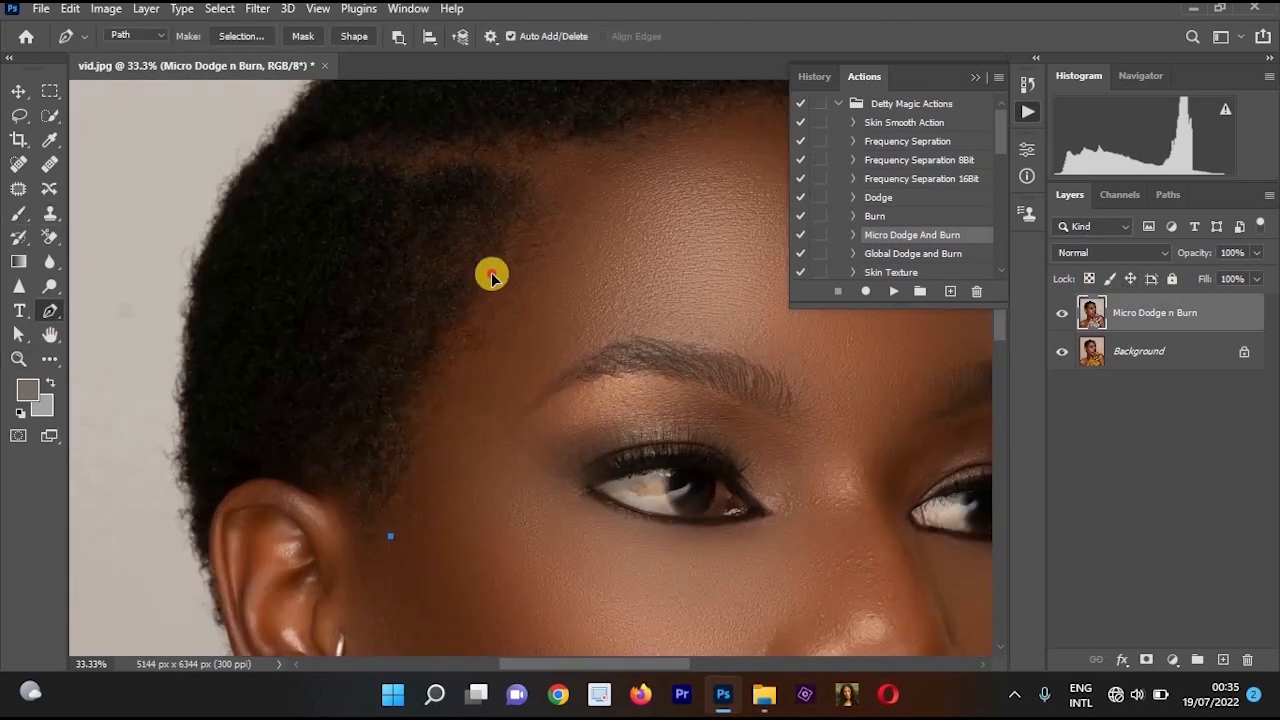
pyautogui.moveTo(472, 298); pyautogui.dragTo(534, 203)
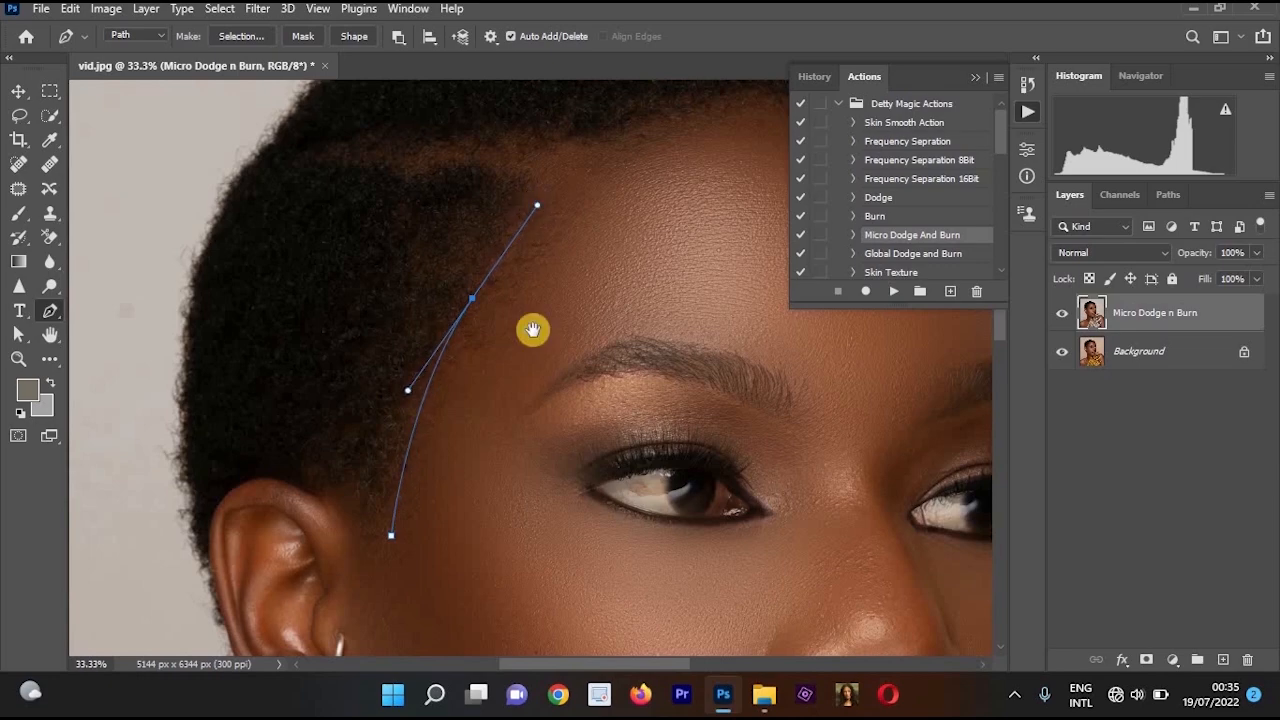
pyautogui.moveTo(531, 329); pyautogui.dragTo(474, 495)
pyautogui.moveTo(616, 335); pyautogui.dragTo(736, 414)
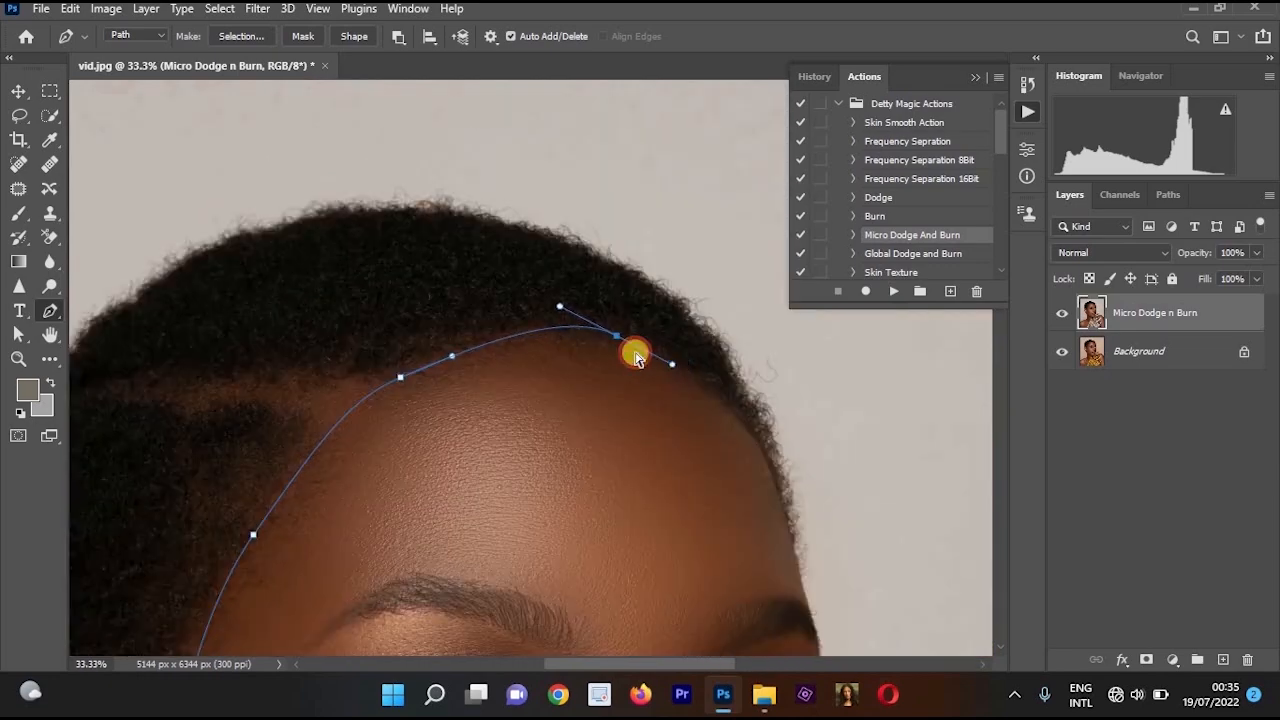
pyautogui.hotkey('ctrl', 'z')
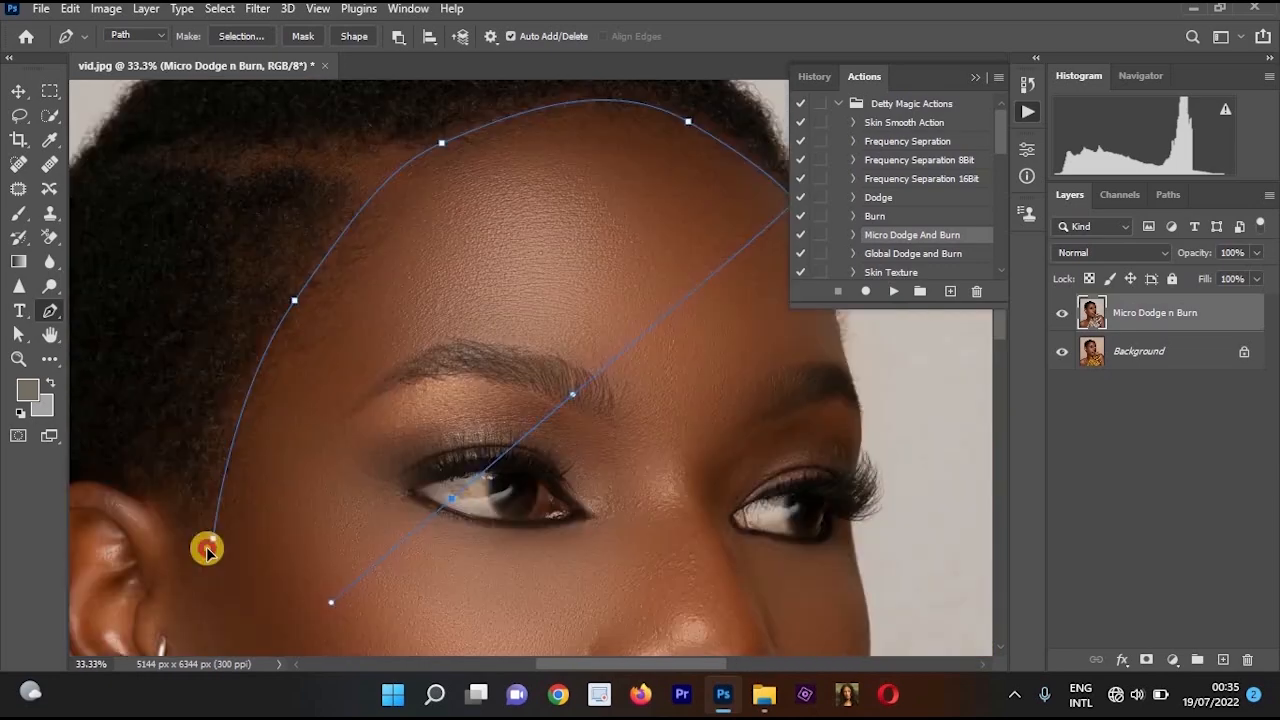
pyautogui.click(208, 540)
# - Convert the forehead path into a new anti-aliased selection with a 1 pixel feather radius
pyautogui.rightClick(409, 114)
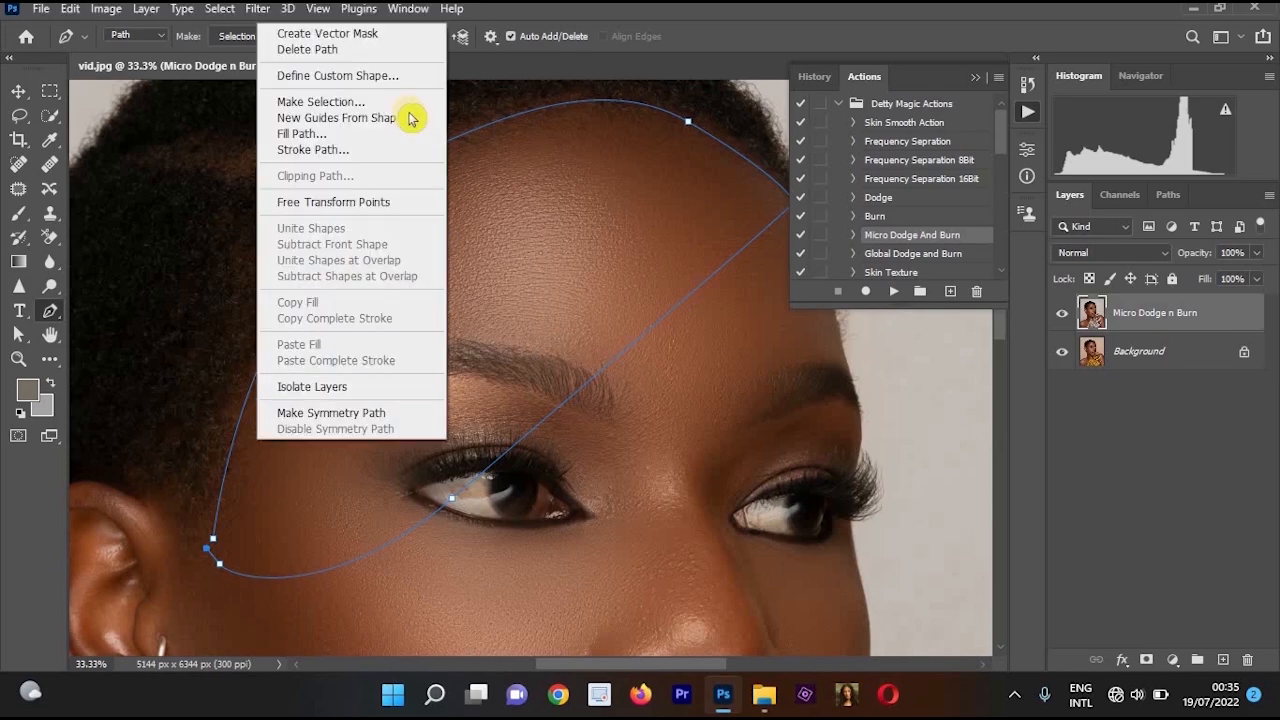
pyautogui.click(385, 101)
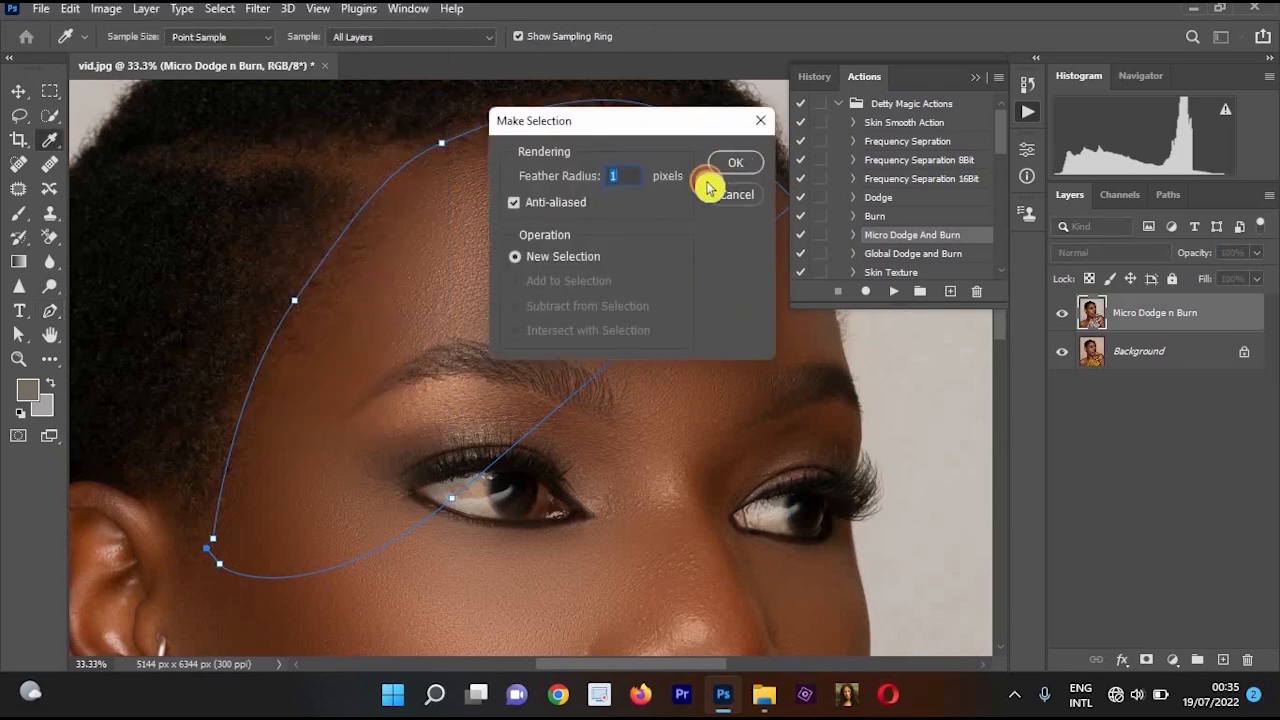
pyautogui.click(707, 184)
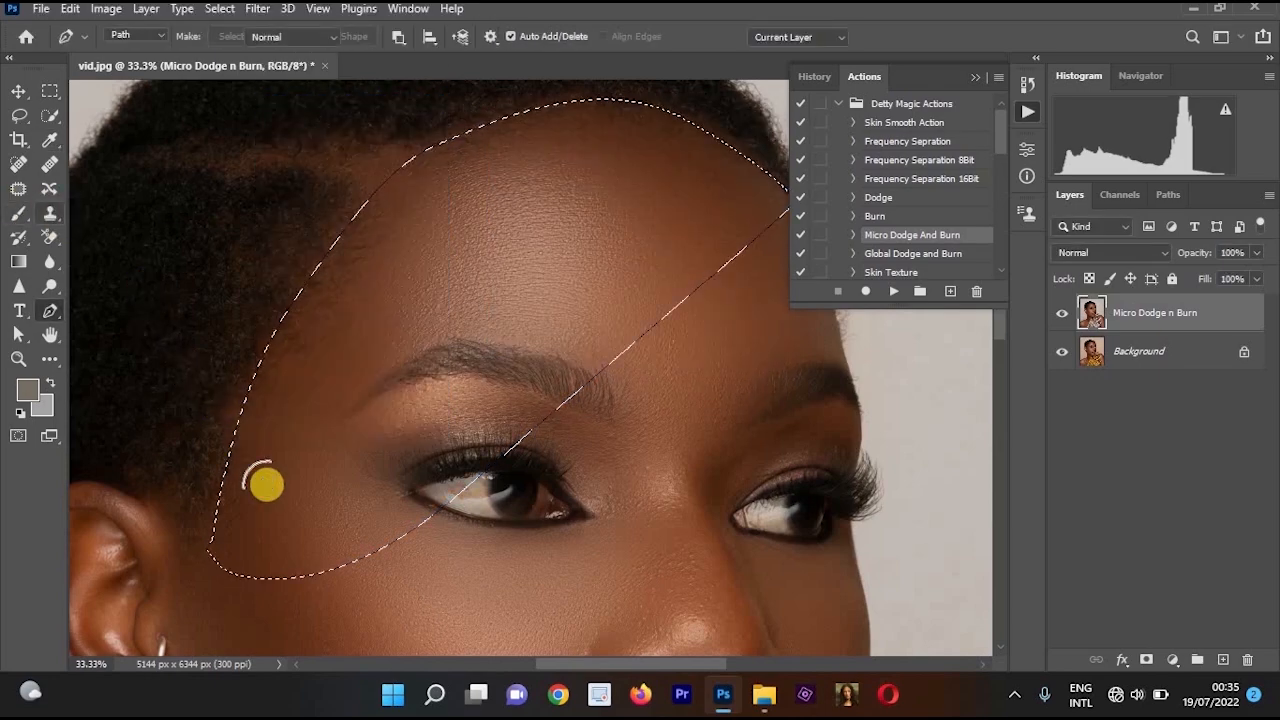
# - Clone forehead skin over the stray hairs along the temple hairline inside the selection with a size 200 brush at 14% flow
pyautogui.scroll(1, 350, 210)
pyautogui.keyDown('alt'); pyautogui.click(420, 260); pyautogui.keyUp('alt')
pyautogui.moveTo(376, 238); pyautogui.dragTo(254, 437)
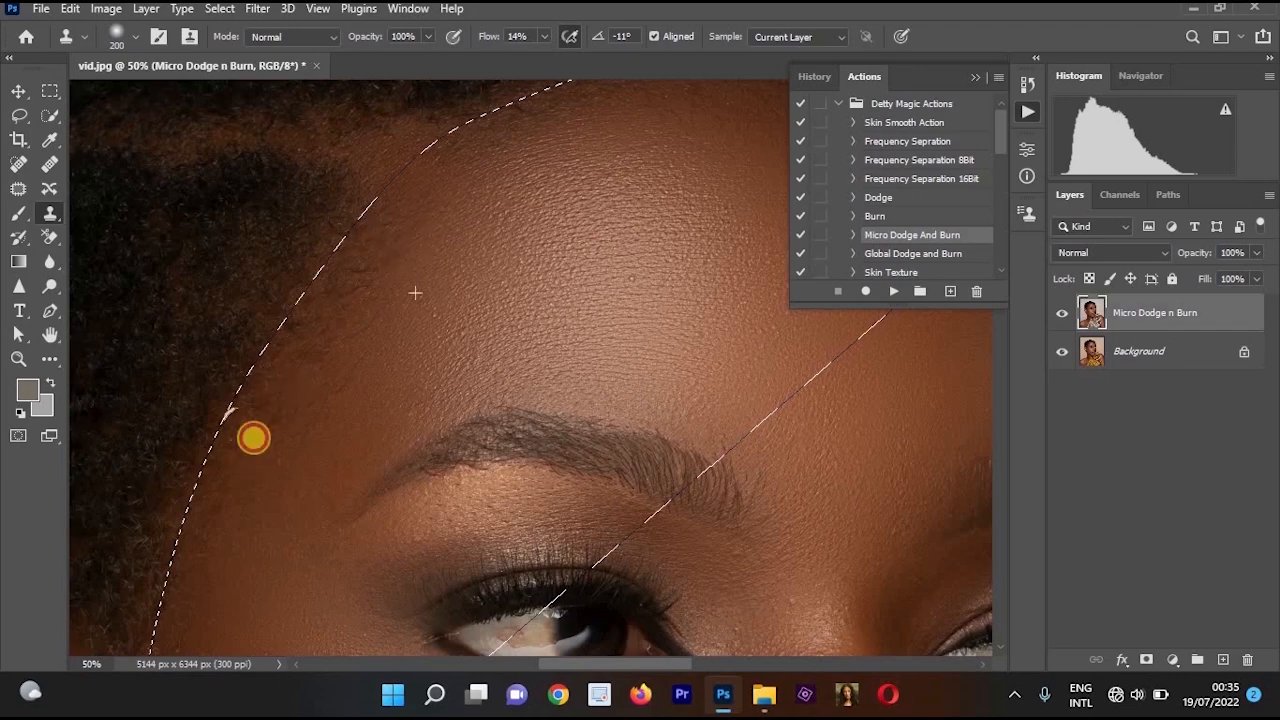
pyautogui.moveTo(374, 203); pyautogui.dragTo(171, 626)
pyautogui.keyDown('alt'); pyautogui.click(420, 286); pyautogui.keyUp('alt')
pyautogui.moveTo(400, 178)
pyautogui.mouseDown()
pyautogui.moveTo(320, 303)
pyautogui.moveTo(204, 618)
pyautogui.mouseUp()
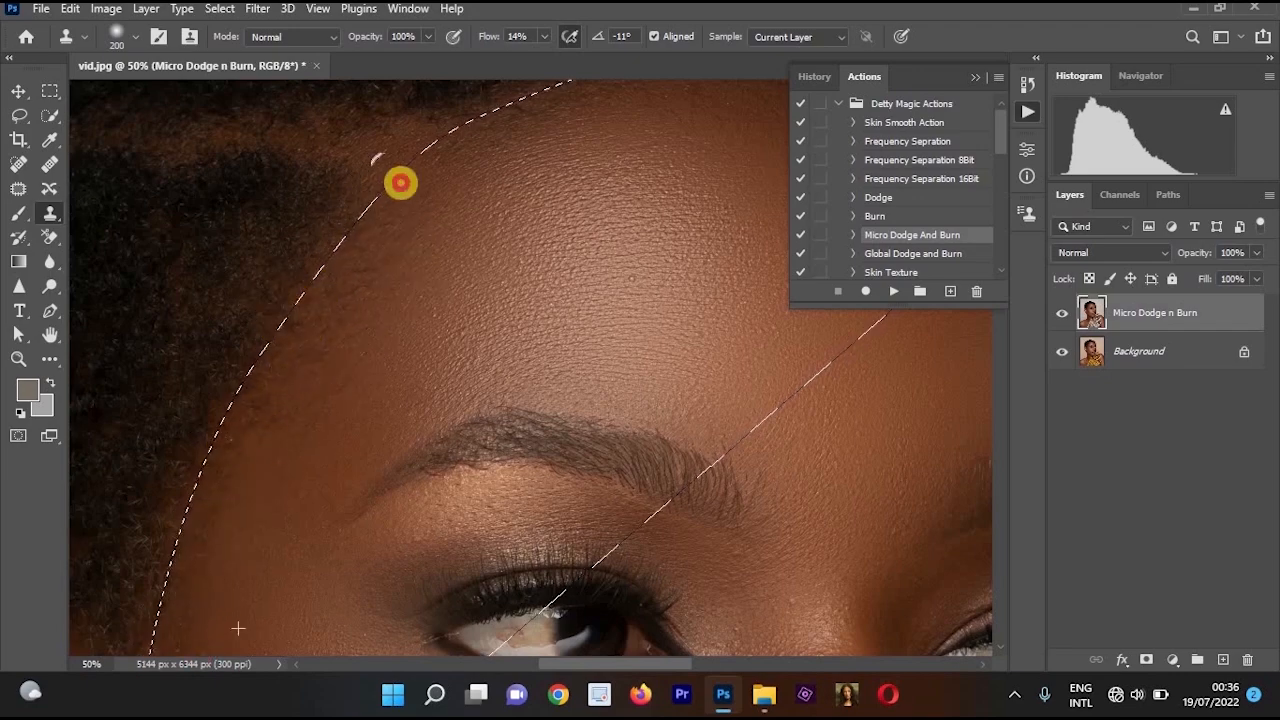
pyautogui.moveTo(400, 183); pyautogui.dragTo(202, 564)
pyautogui.moveTo(404, 211); pyautogui.dragTo(304, 369)
# - Clone skin along the upper forehead hairline inside the selection, and deselect
pyautogui.moveTo(504, 173)
pyautogui.mouseDown()
pyautogui.moveTo(394, 346)
pyautogui.moveTo(386, 302)
pyautogui.moveTo(577, 251)
pyautogui.moveTo(423, 260)
pyautogui.moveTo(322, 327)
pyautogui.moveTo(753, 277)
pyautogui.moveTo(777, 297)
pyautogui.mouseUp()
pyautogui.keyDown('alt'); pyautogui.click(375, 342); pyautogui.keyUp('alt')
pyautogui.moveTo(700, 306); pyautogui.dragTo(506, 270)
pyautogui.moveTo(560, 265)
pyautogui.mouseDown()
pyautogui.moveTo(663, 317)
pyautogui.moveTo(315, 166)
pyautogui.mouseUp()
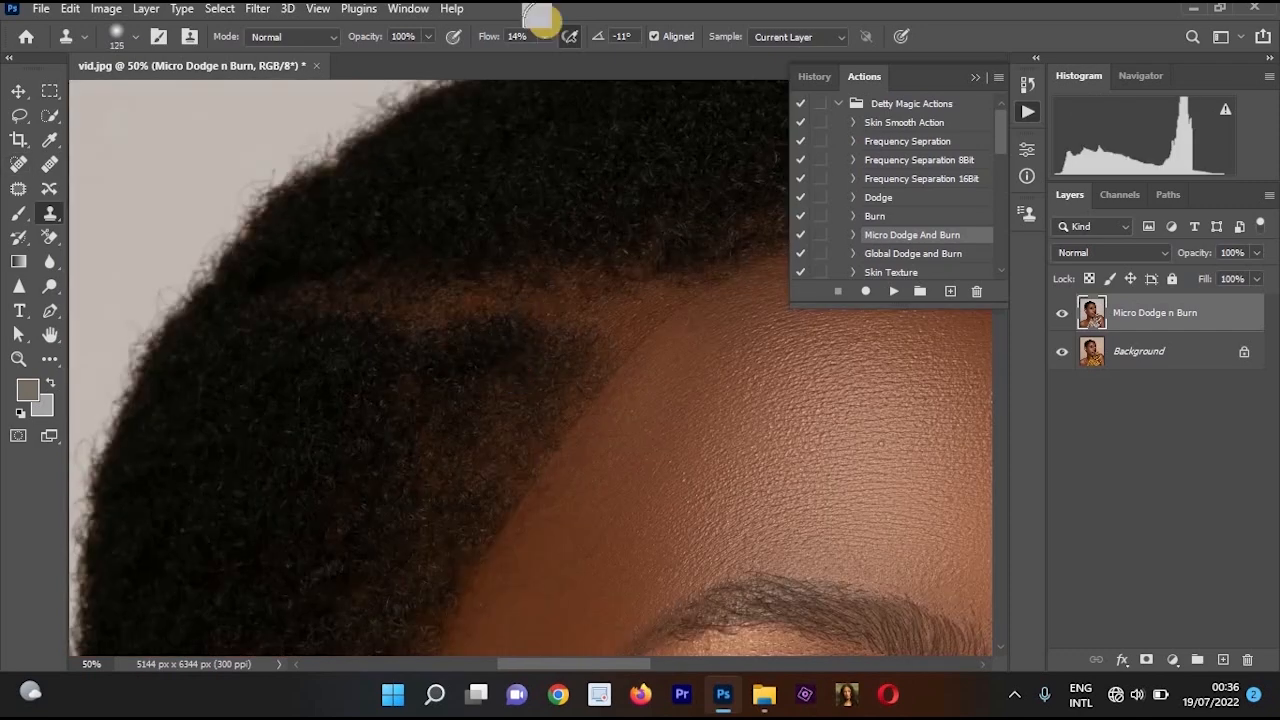
# - Set the Clone Stamp flow to 43% and draw a closed pen path along the hair parting, dipping along the temple hairline
pyautogui.click(545, 45)
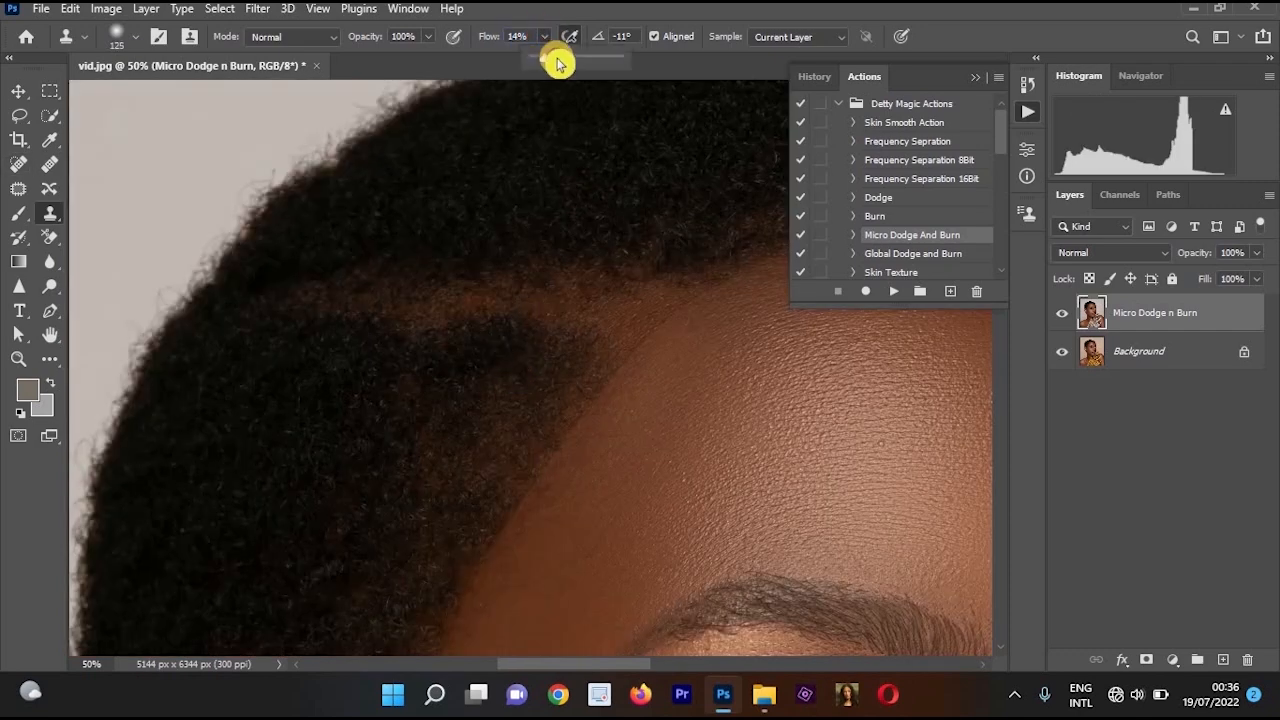
pyautogui.moveTo(568, 66); pyautogui.dragTo(570, 62)
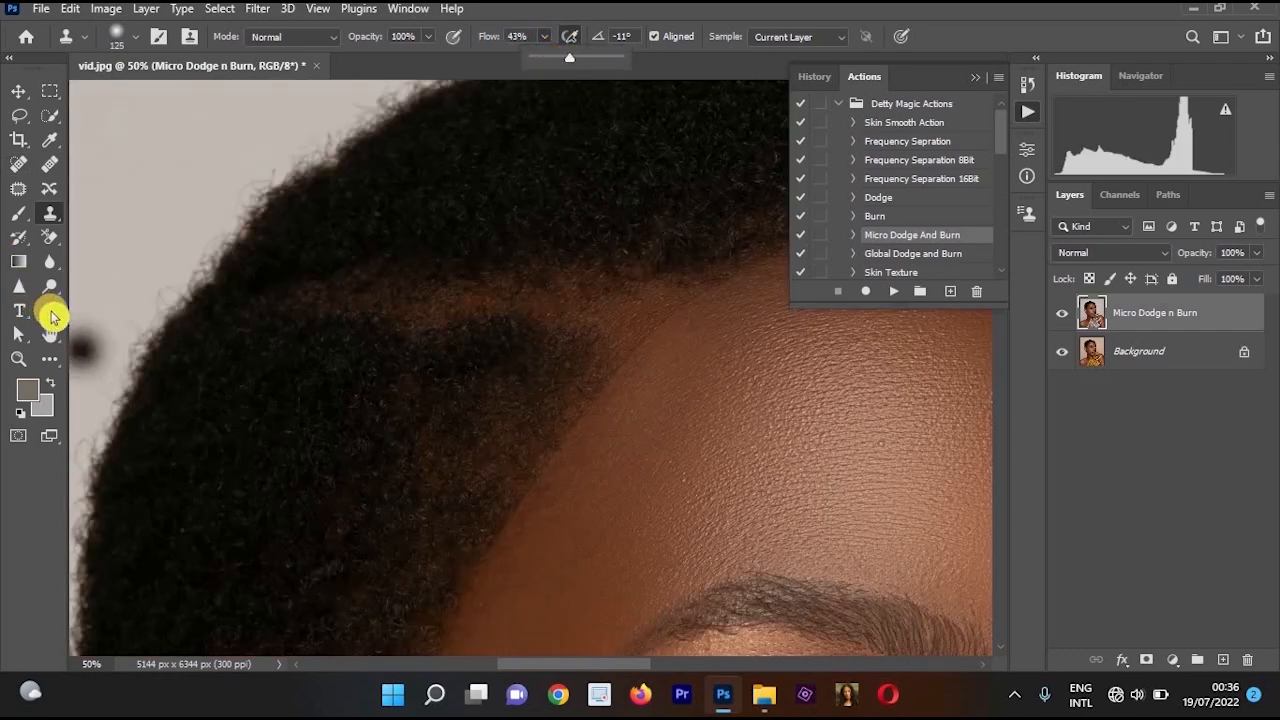
pyautogui.press('p')
pyautogui.click(264, 306)
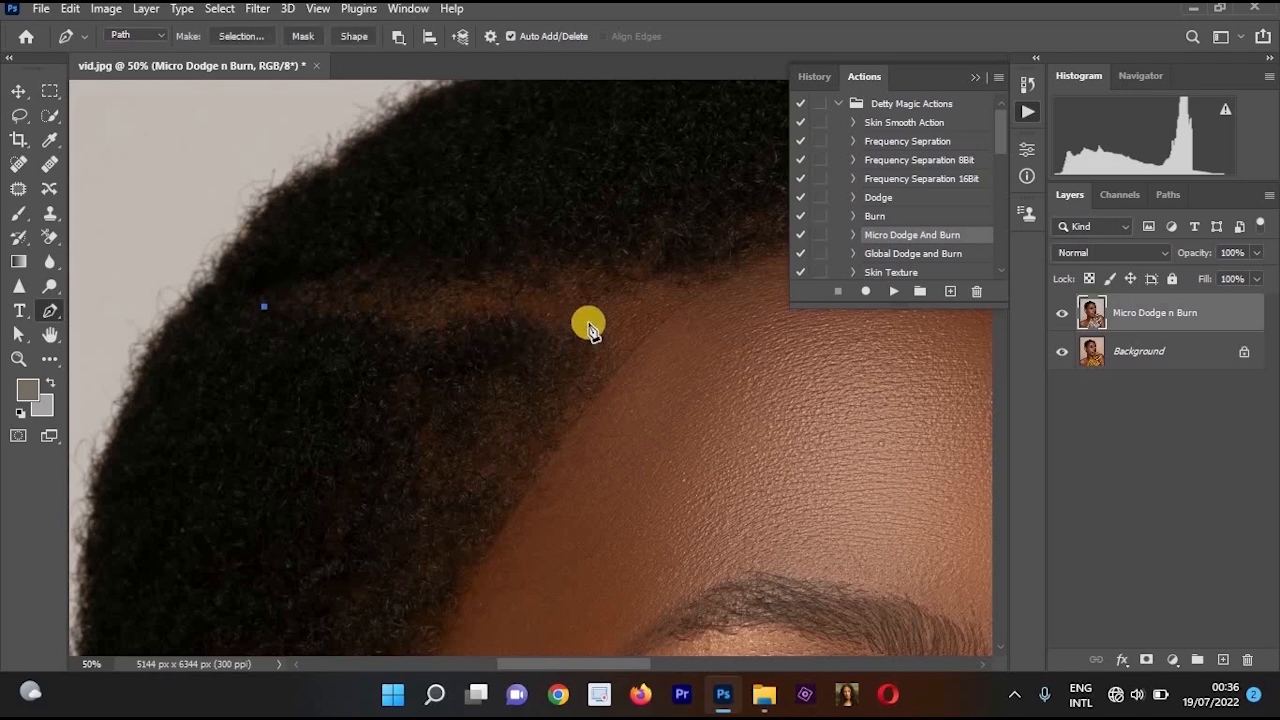
pyautogui.moveTo(590, 322)
pyautogui.mouseDown()
pyautogui.moveTo(566, 320)
pyautogui.moveTo(620, 313)
pyautogui.moveTo(650, 331)
pyautogui.mouseUp()
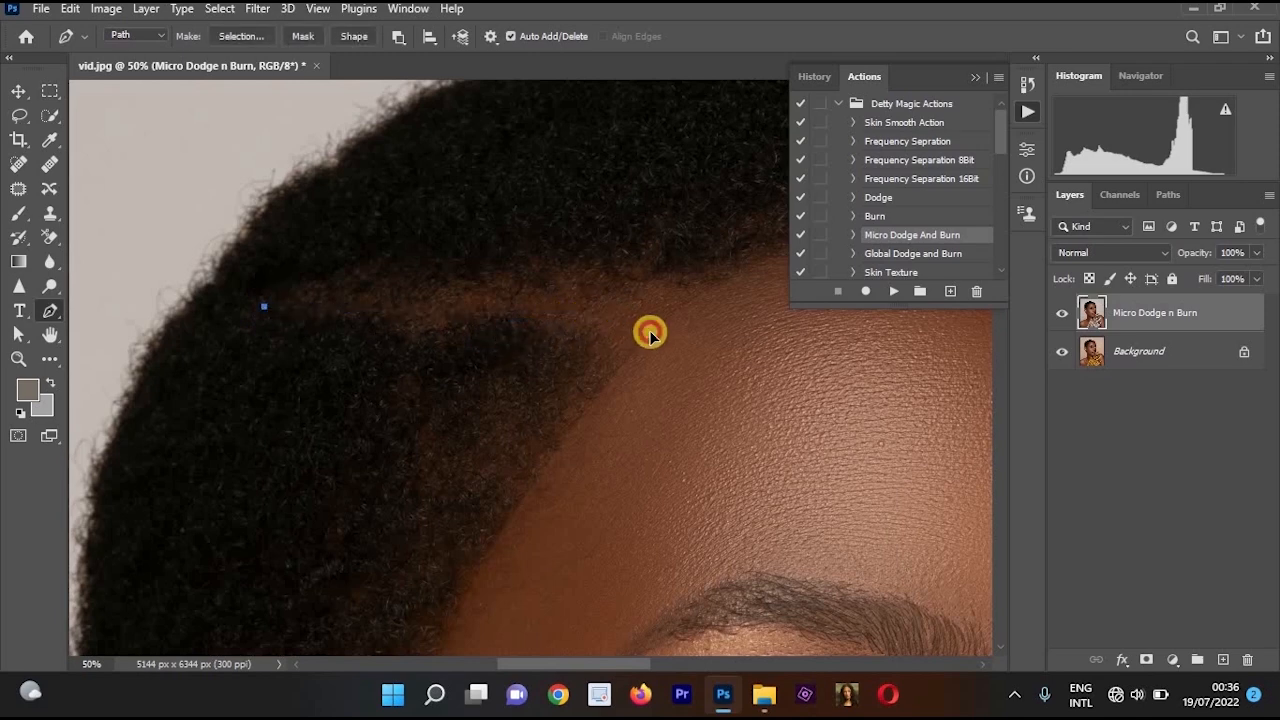
pyautogui.moveTo(634, 396); pyautogui.dragTo(666, 366)
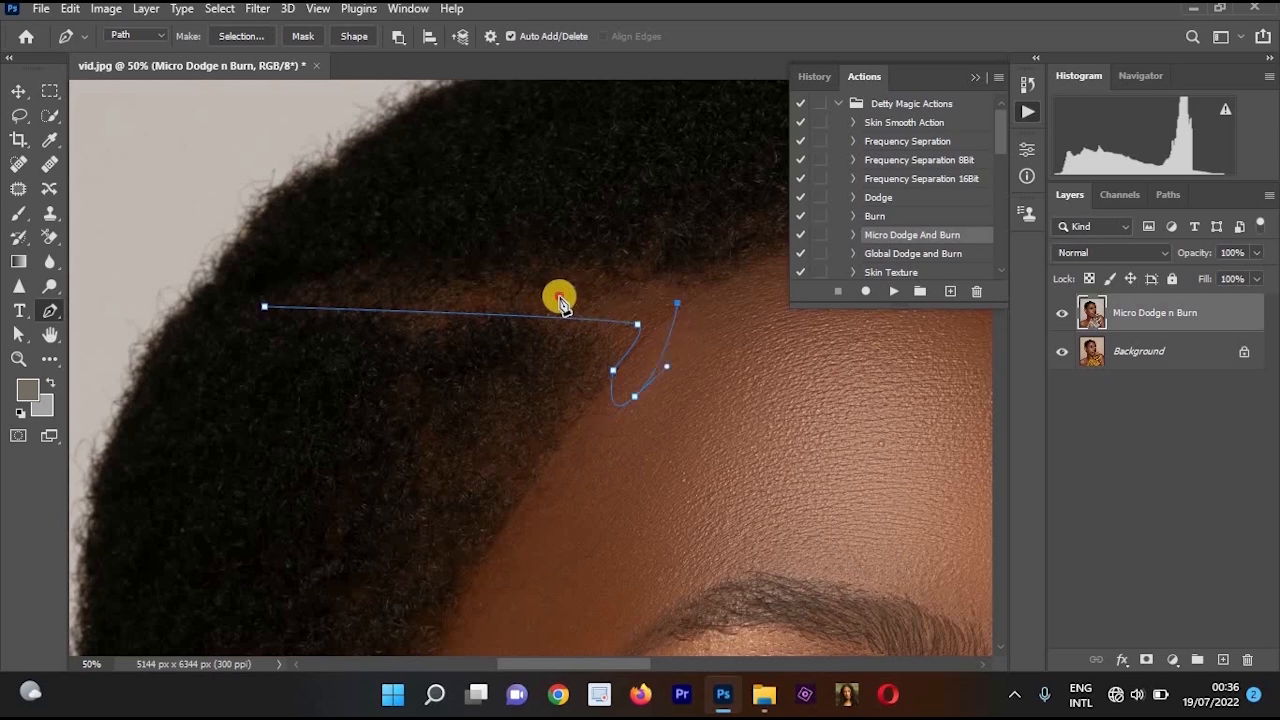
pyautogui.moveTo(557, 295); pyautogui.dragTo(278, 297)
pyautogui.click(264, 307)
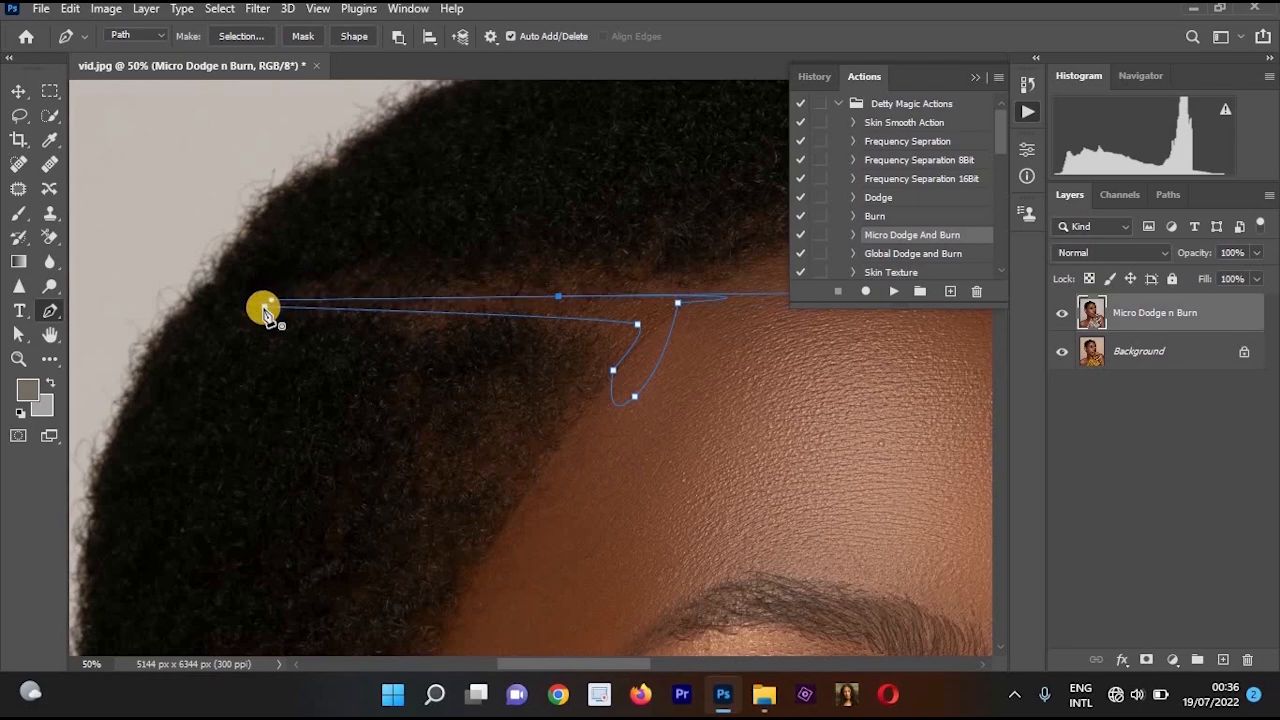
# - Convert the closed path around the hair parting into a selection
pyautogui.rightClick(400, 284)
pyautogui.click(496, 336)
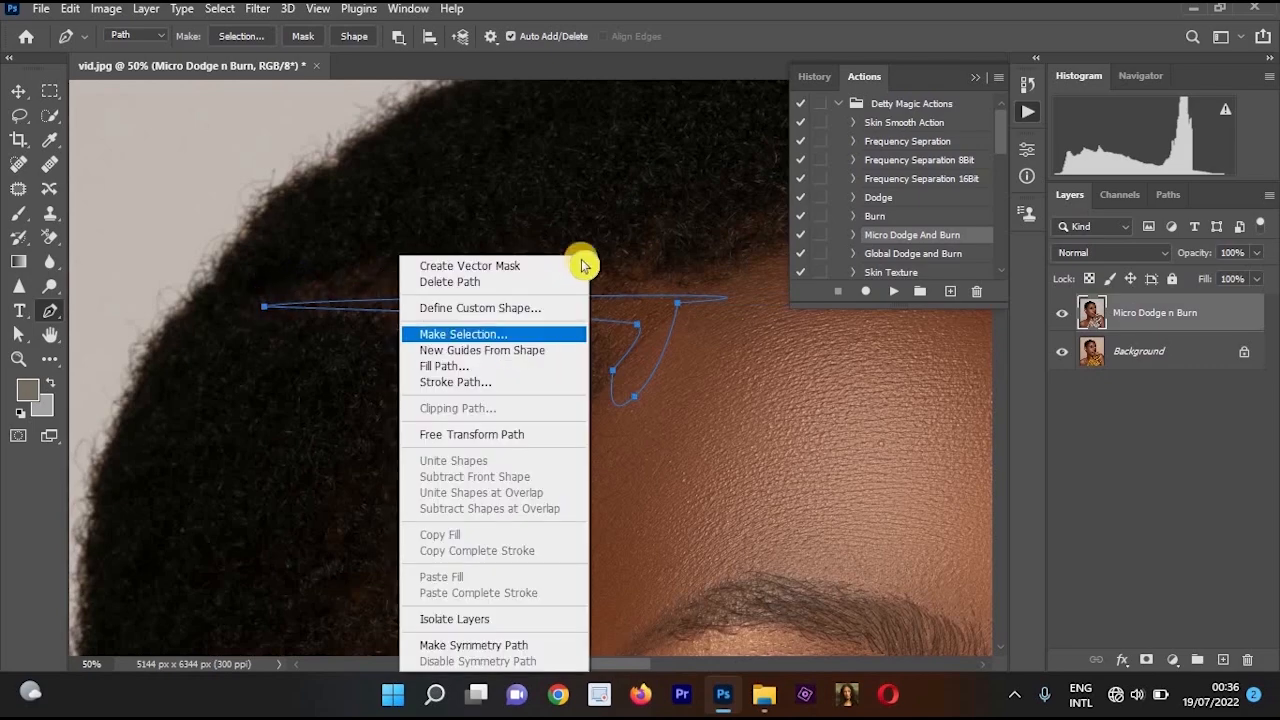
pyautogui.click(732, 167)
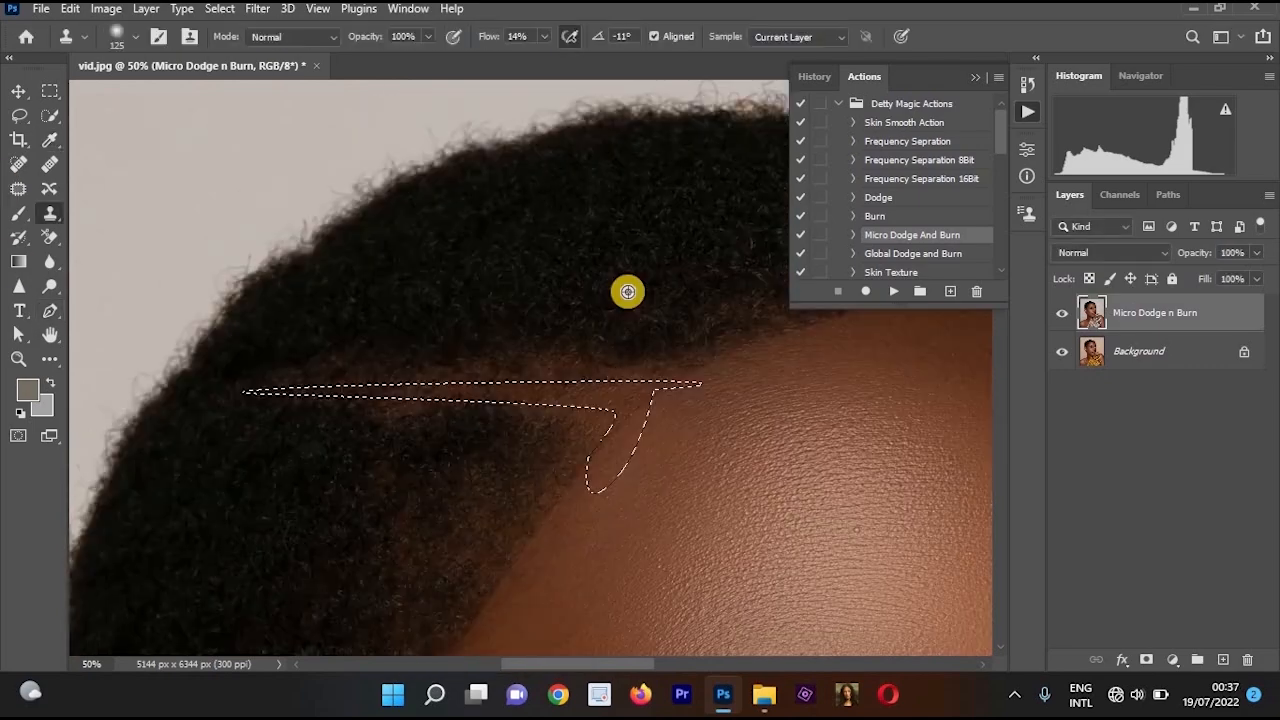
# - Clone dark hair along the upper and lower edges of the parting with a size 125 brush at 14% flow
pyautogui.keyDown('alt'); pyautogui.click(627, 291); pyautogui.keyUp('alt')
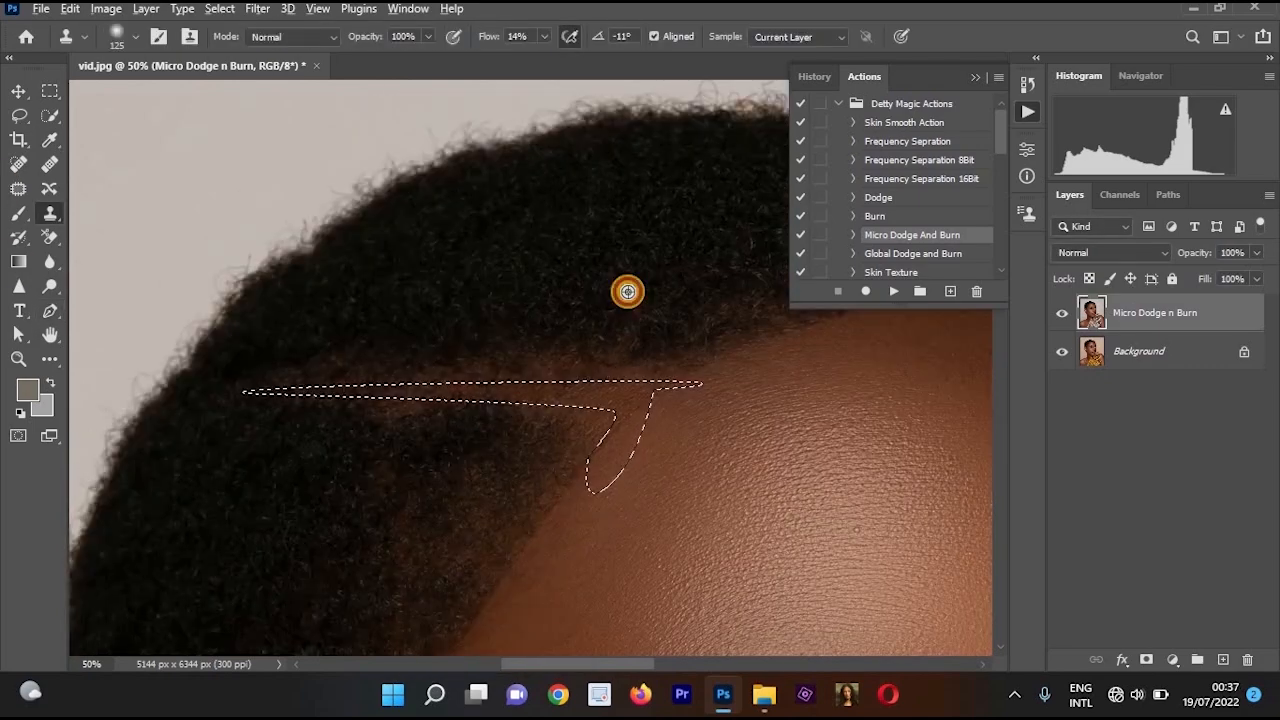
pyautogui.moveTo(458, 369)
pyautogui.mouseDown()
pyautogui.moveTo(224, 371)
pyautogui.moveTo(271, 358)
pyautogui.moveTo(382, 358)
pyautogui.moveTo(246, 369)
pyautogui.moveTo(674, 364)
pyautogui.moveTo(345, 367)
pyautogui.mouseUp()
pyautogui.keyDown('alt'); pyautogui.click(473, 443); pyautogui.keyUp('alt')
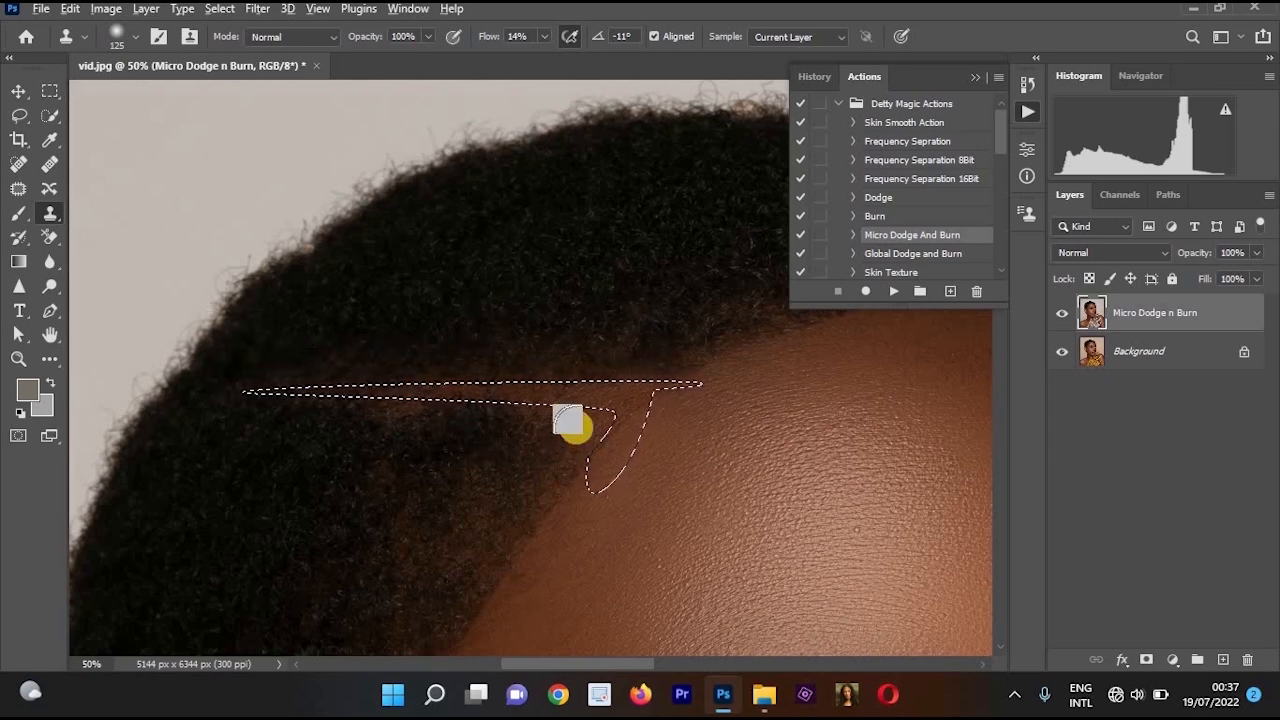
pyautogui.moveTo(574, 426)
pyautogui.mouseDown()
pyautogui.moveTo(510, 405)
pyautogui.moveTo(326, 402)
pyautogui.mouseUp()
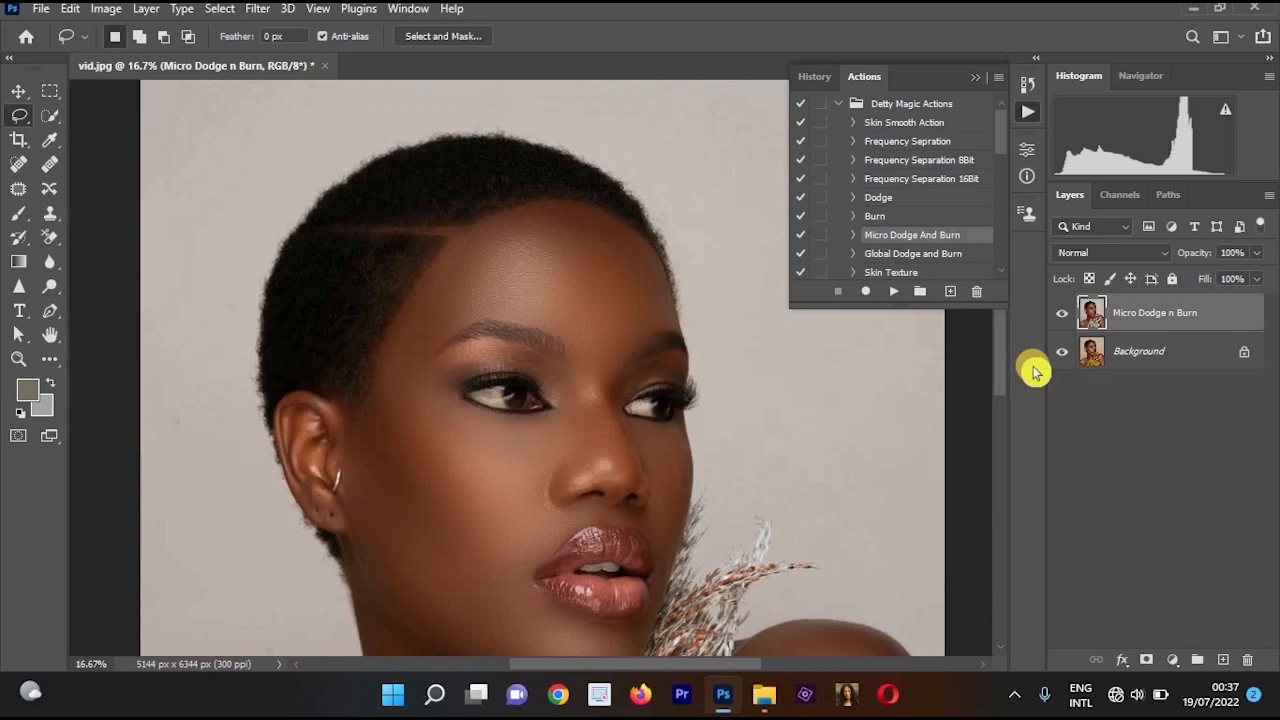
# - Run the Frequency Separation 8Bit action on the Micro Dodge n Burn layer
pyautogui.hotkey('ctrl', '+')
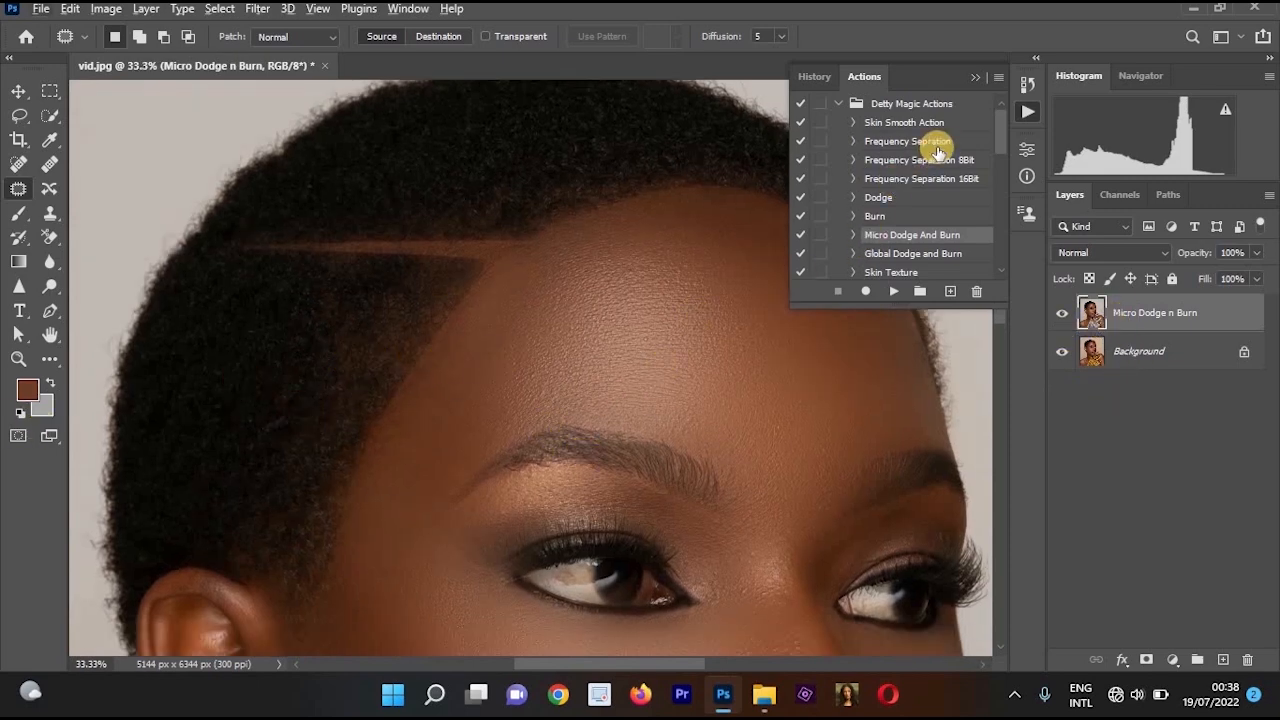
pyautogui.click(946, 168)
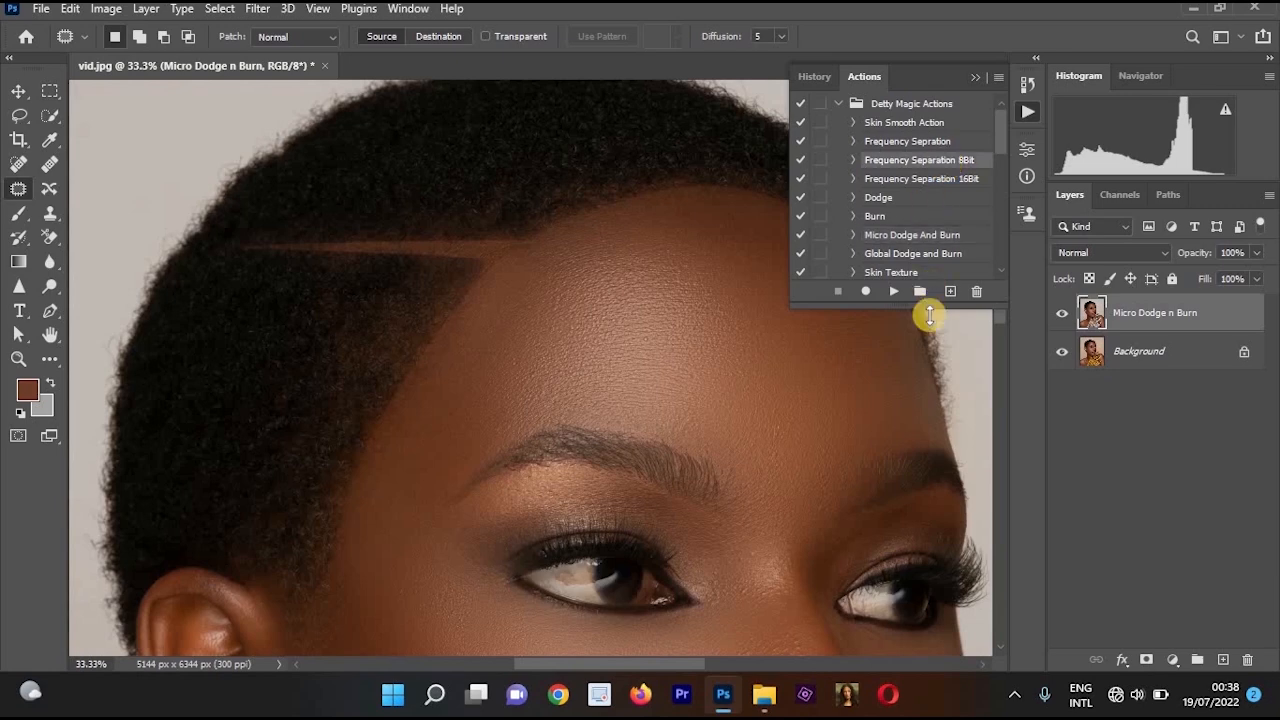
pyautogui.click(890, 298)
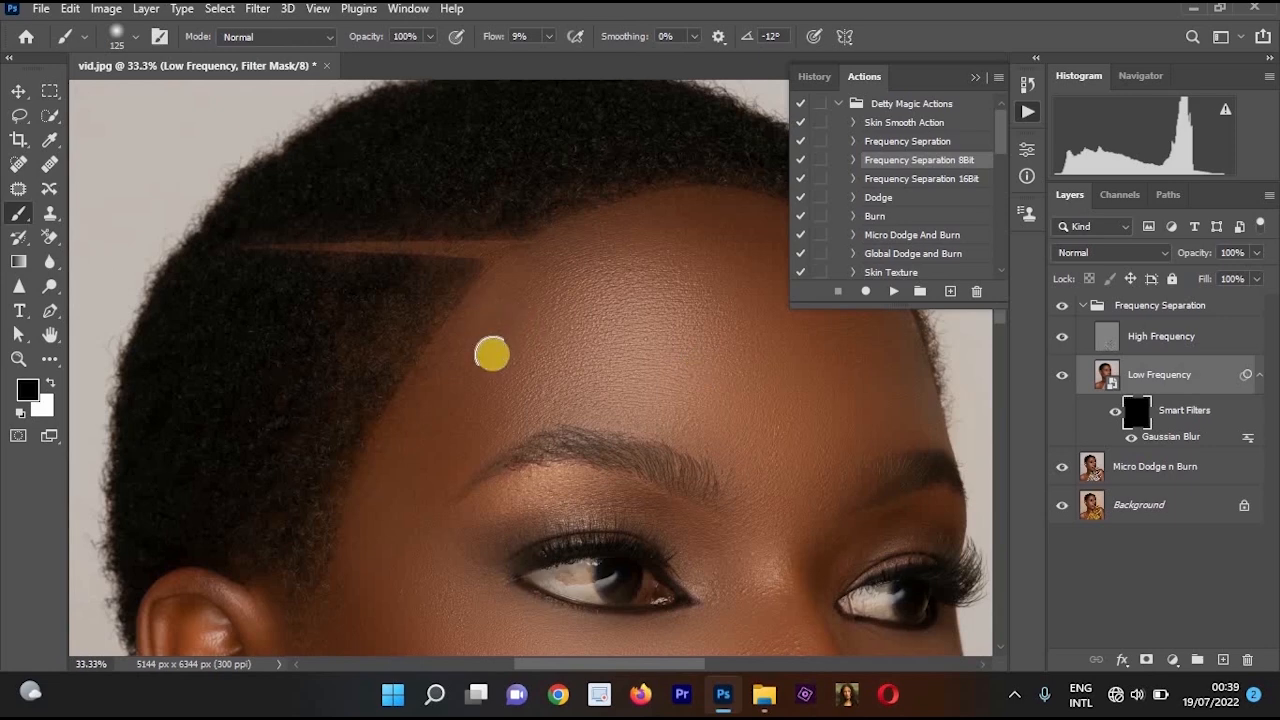
# - Paint white on the Low Frequency filter mask along the forehead and temple hairline with a size 300 brush at 9% flow
pyautogui.press('x')
pyautogui.press(']')
pyautogui.press(']')
pyautogui.press(']')
pyautogui.press(']')
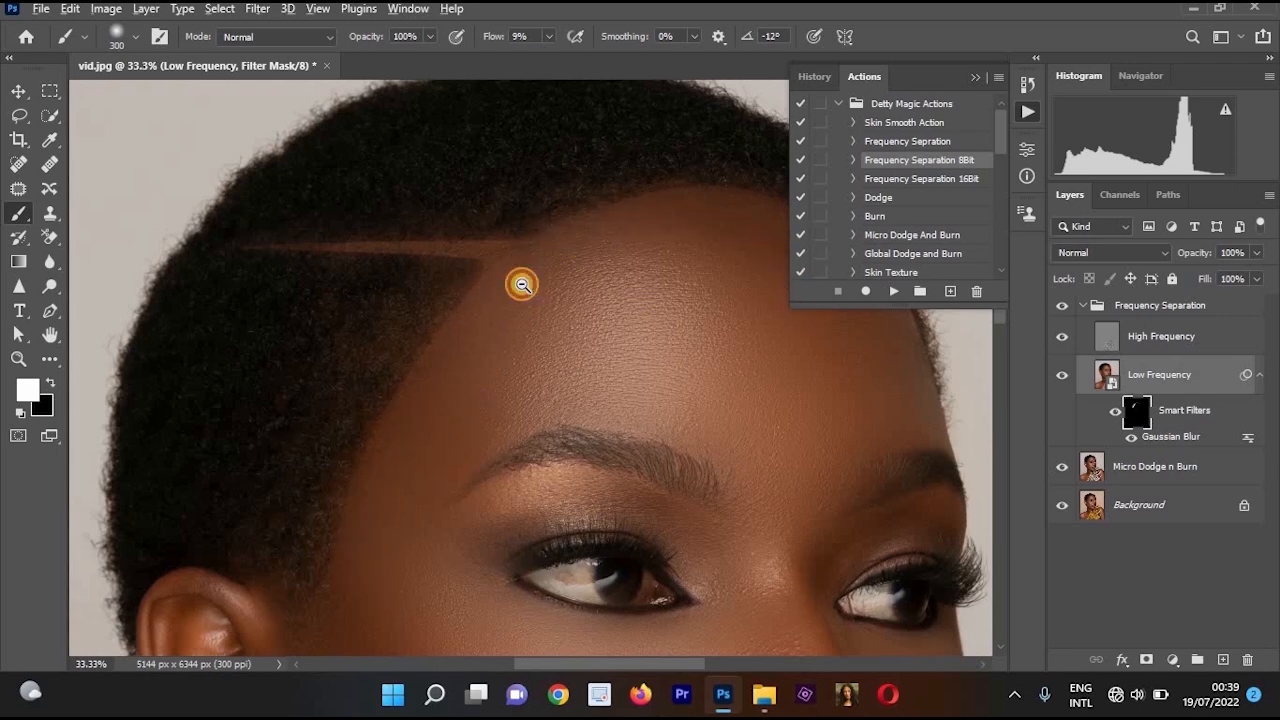
pyautogui.moveTo(848, 488); pyautogui.dragTo(907, 386)
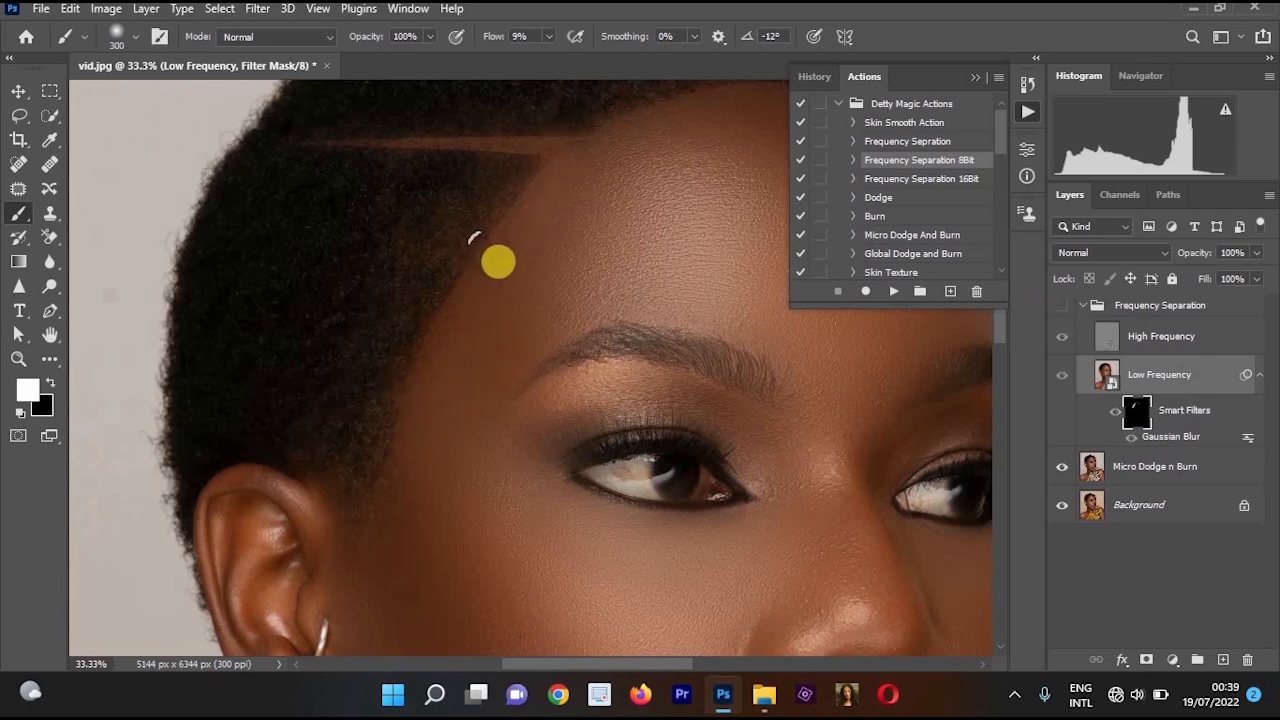
pyautogui.click(1061, 308)
pyautogui.moveTo(461, 371)
pyautogui.mouseDown()
pyautogui.moveTo(557, 236)
pyautogui.moveTo(456, 342)
pyautogui.mouseUp()
pyautogui.moveTo(480, 325)
pyautogui.mouseDown()
pyautogui.moveTo(503, 311)
pyautogui.moveTo(653, 316)
pyautogui.mouseUp()
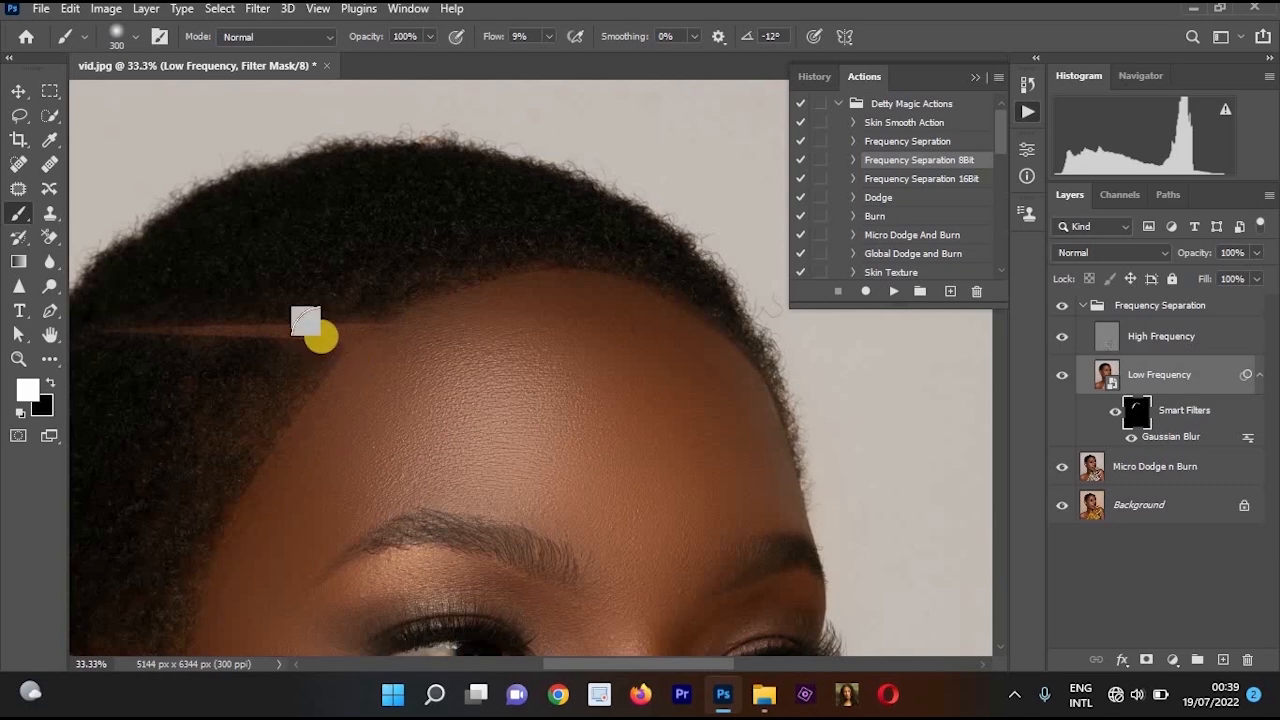
# - Paint the Low Frequency filter mask along the hair parting with a smaller white brush to smooth its skin tone
pyautogui.press('[')
pyautogui.press('[')
pyautogui.press('[')
pyautogui.press('[')
pyautogui.press('[')
pyautogui.moveTo(147, 332)
pyautogui.mouseDown()
pyautogui.moveTo(389, 331)
pyautogui.moveTo(418, 353)
pyautogui.mouseUp()
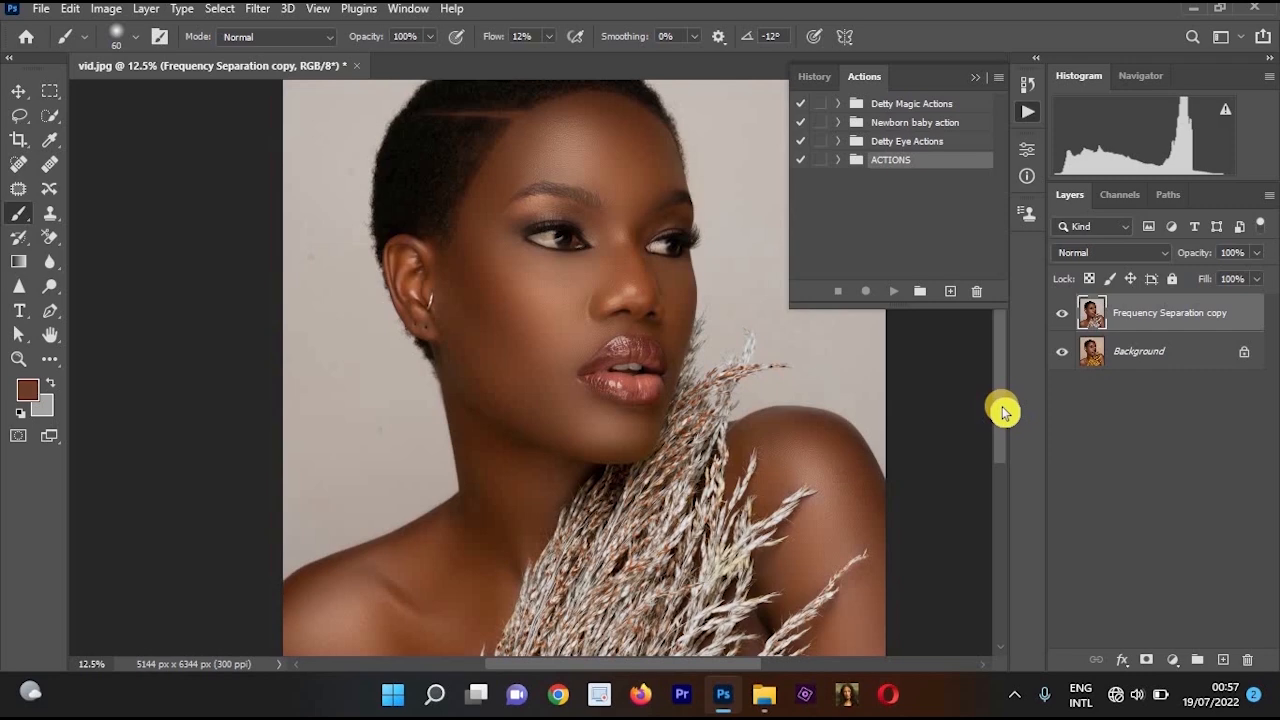
# - Start recording a new action named CAMERA RAW in the ACTIONS set and open the Camera Raw filter
pyautogui.click(836, 166)
pyautogui.click(949, 294)
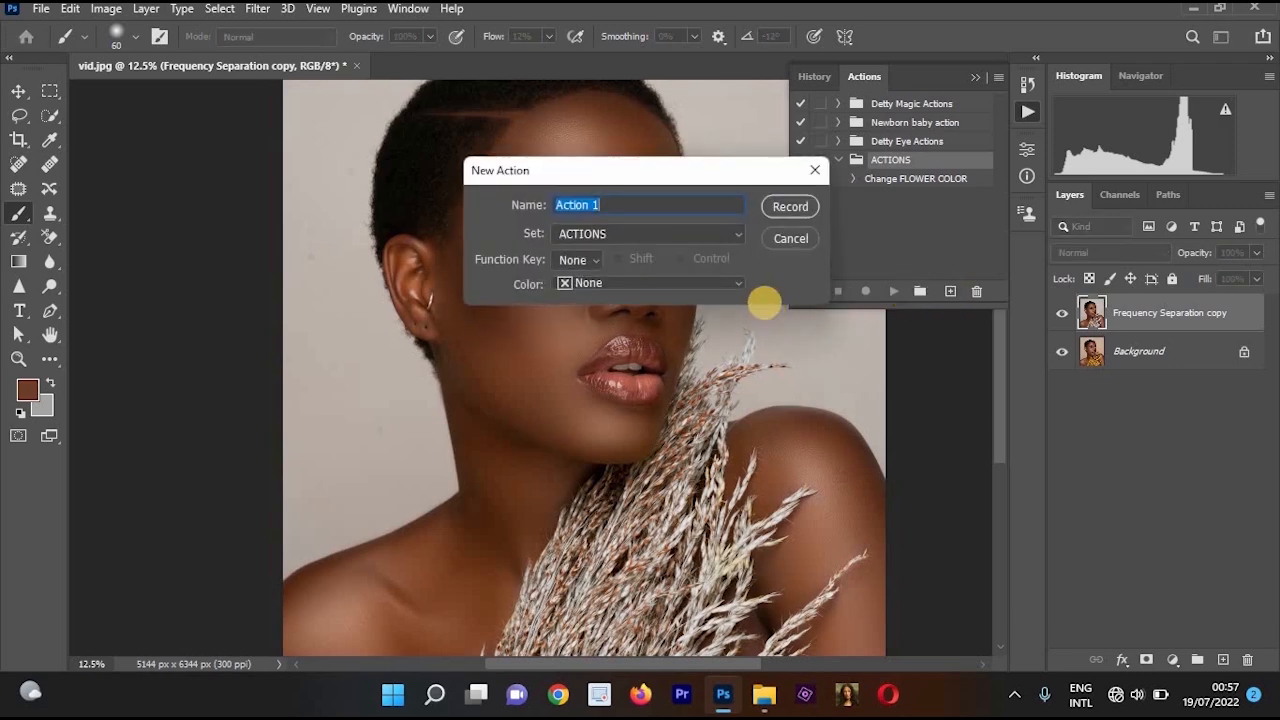
pyautogui.write('CAMERA RAW')
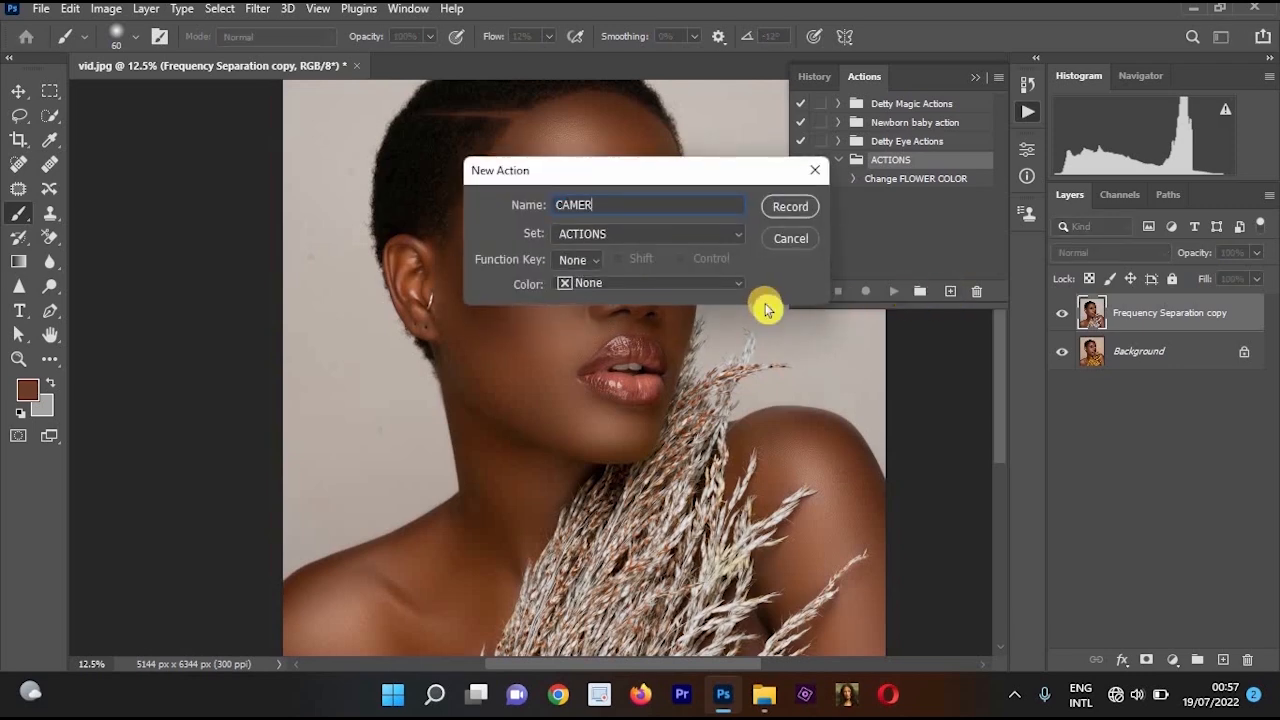
pyautogui.click(779, 206)
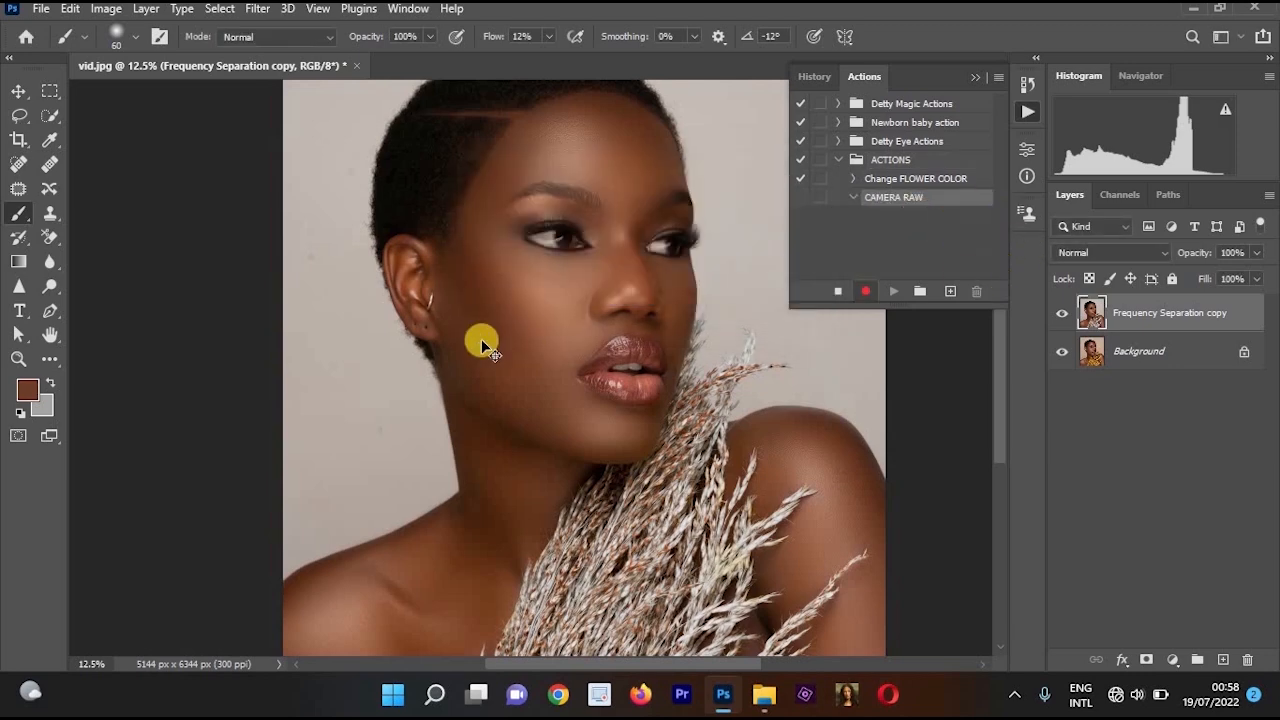
pyautogui.hotkey('ctrl', 'shift', 'a')
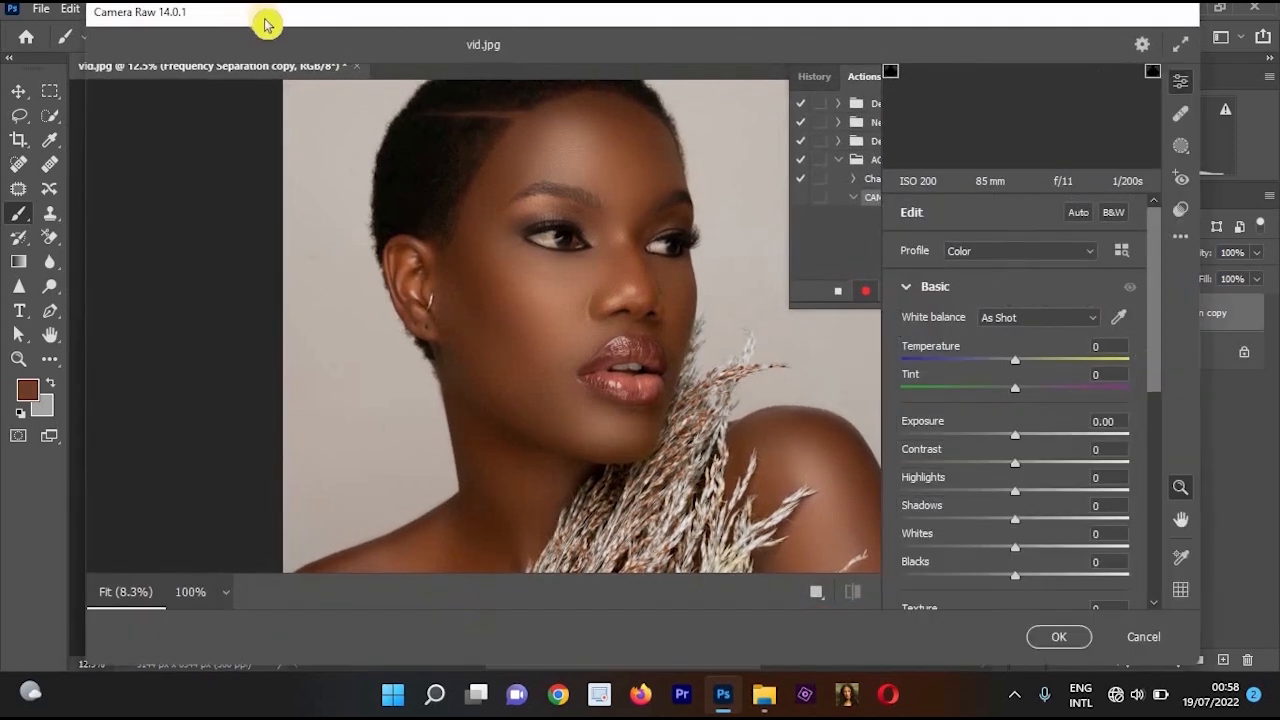
# - Try lowering the Contrast to -31 in Camera Raw and undo the change
pyautogui.click(1188, 237)
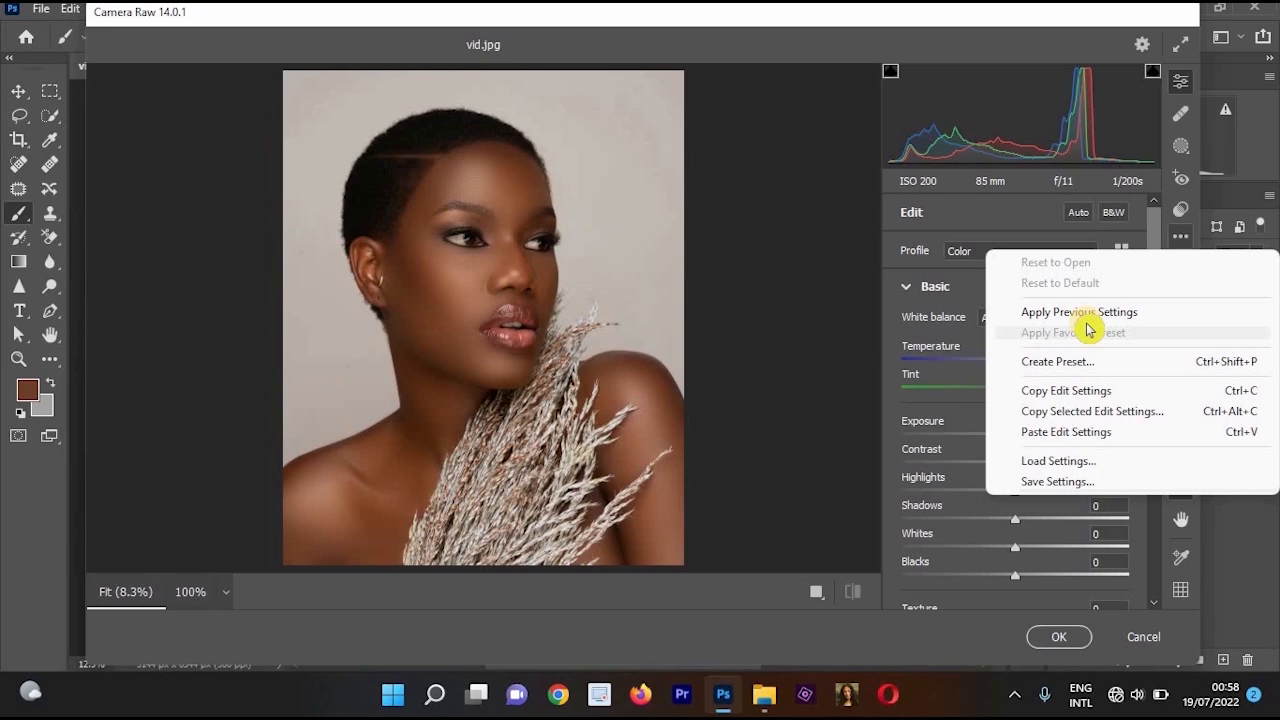
pyautogui.click(981, 321)
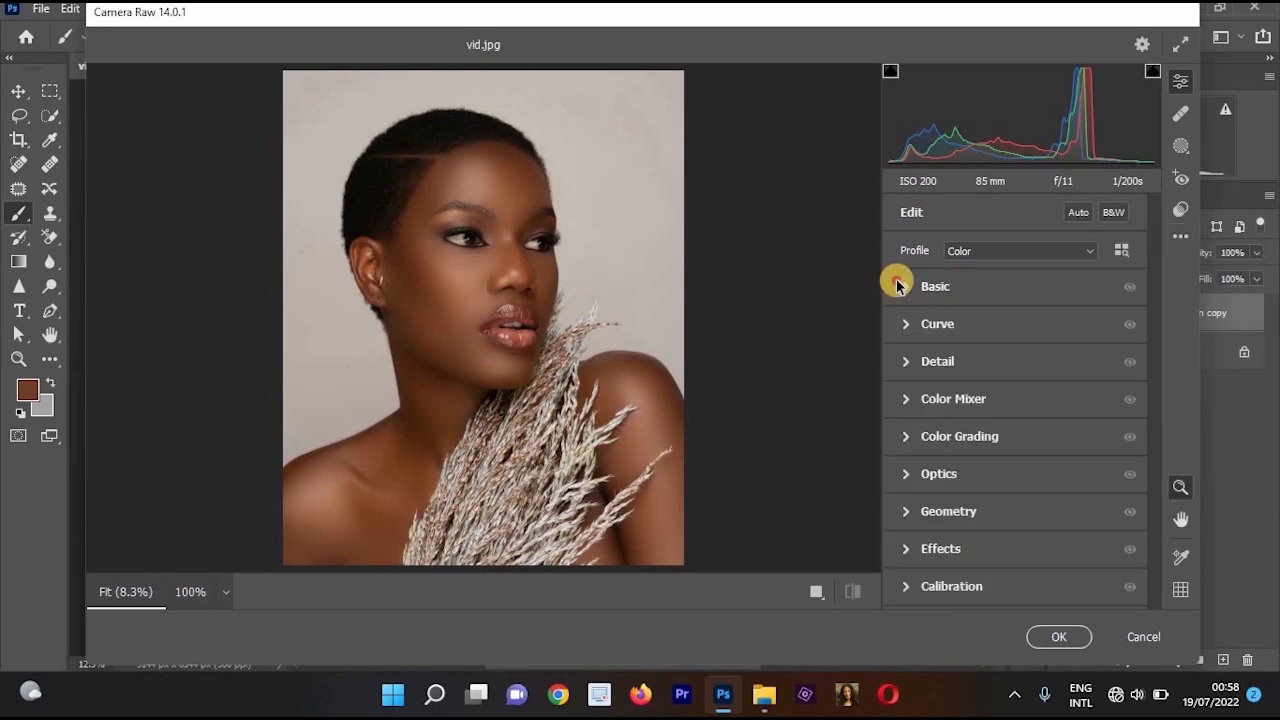
pyautogui.click(897, 286)
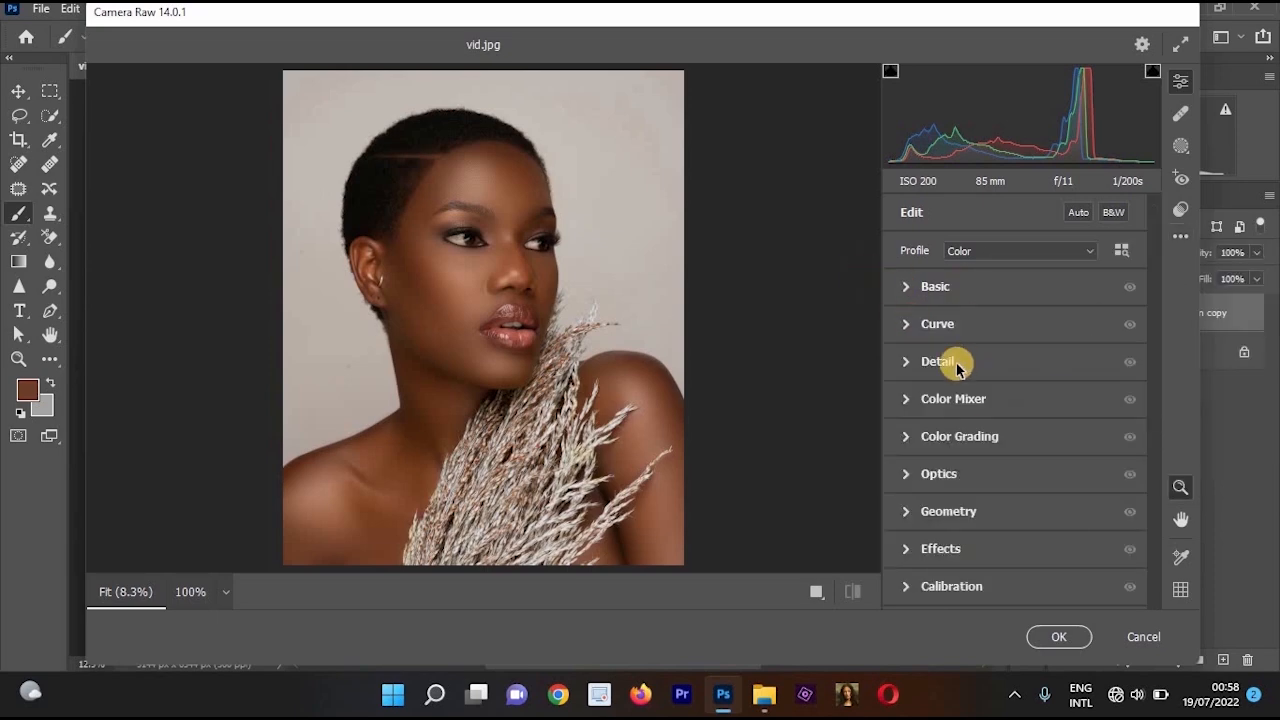
pyautogui.click(980, 391)
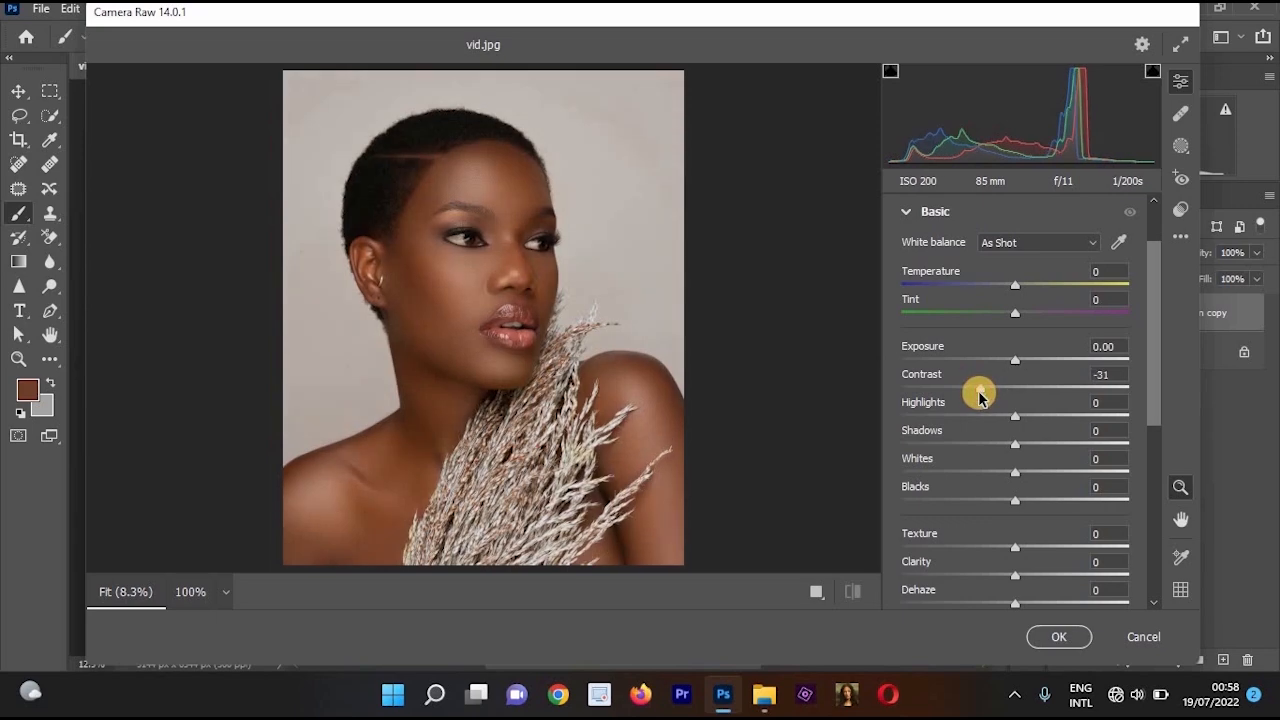
pyautogui.hotkey('ctrl', 'z')
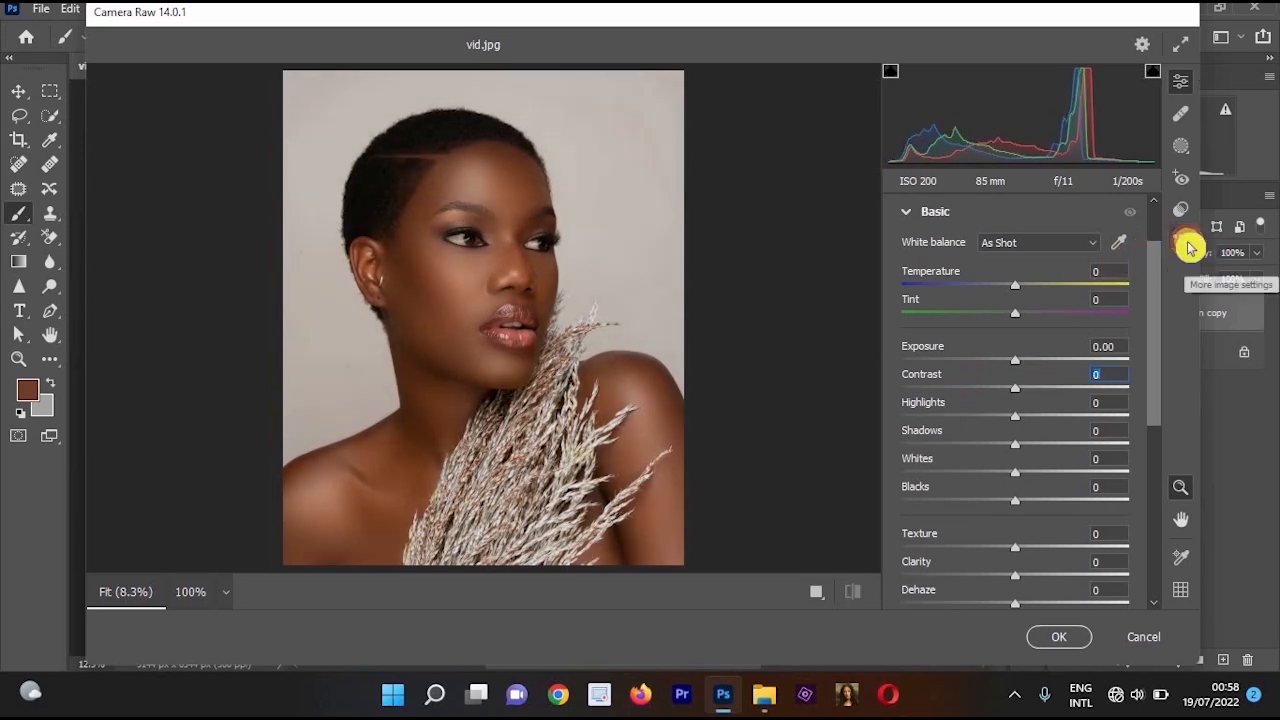
# - Apply the previous Camera Raw settings to the portrait and confirm the filter
pyautogui.click(1187, 245)
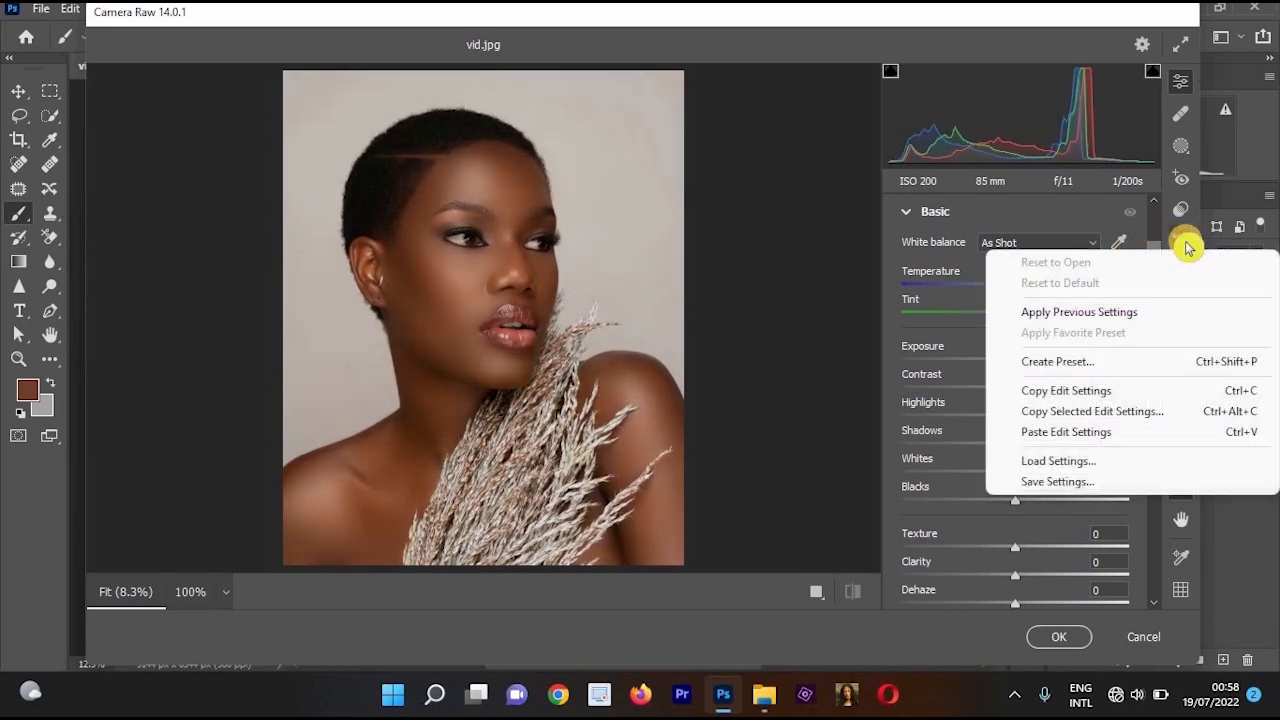
pyautogui.click(1090, 313)
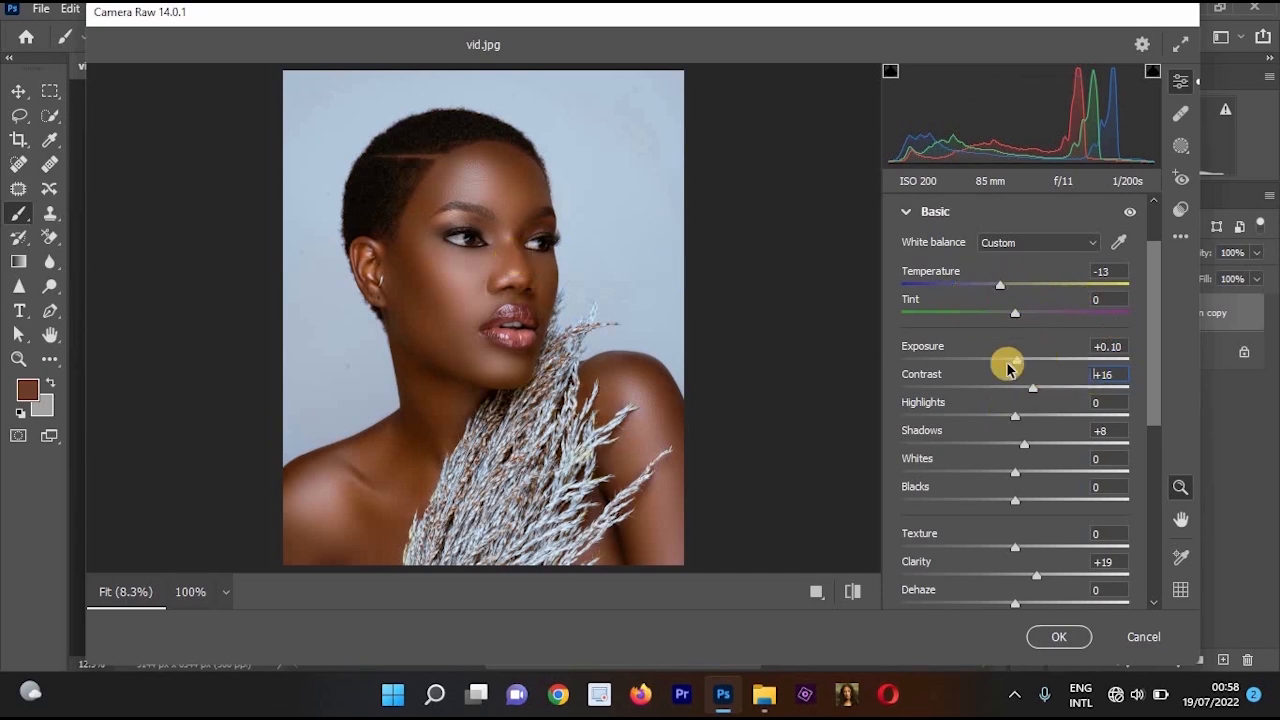
pyautogui.scroll(-3, 1047, 354)
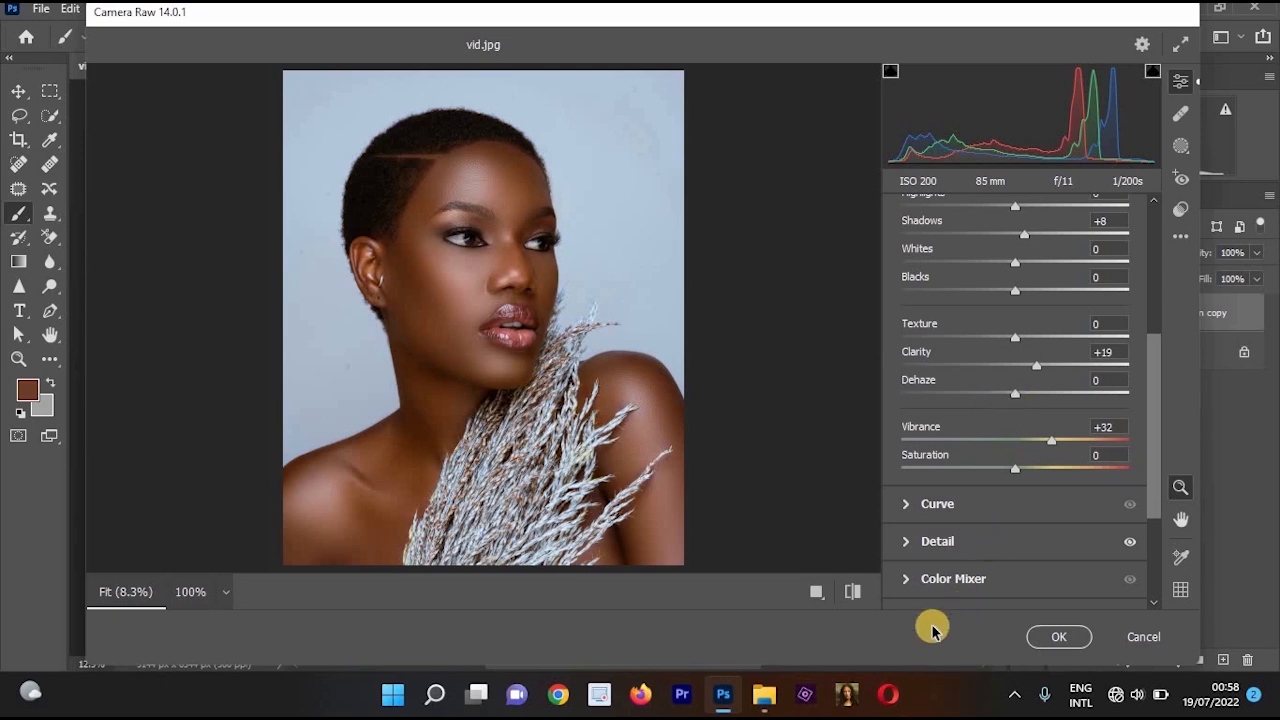
pyautogui.scroll(-2, 1060, 712)
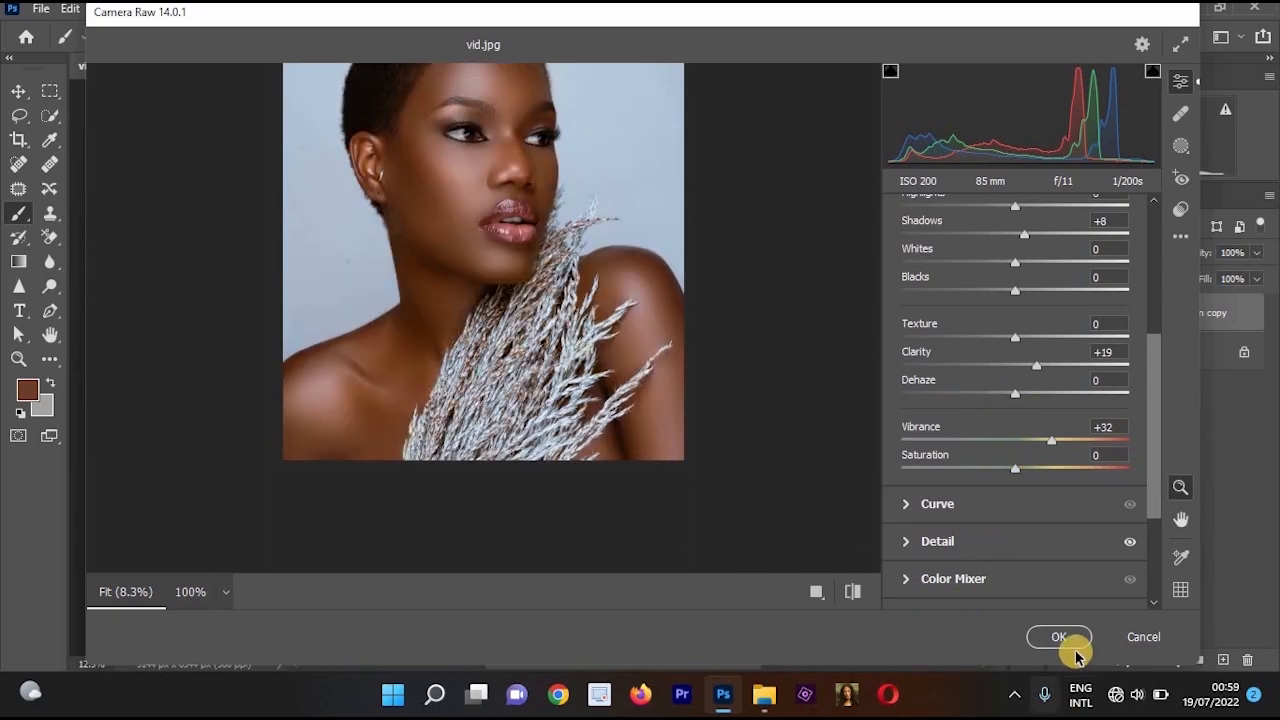
pyautogui.click(1064, 636)
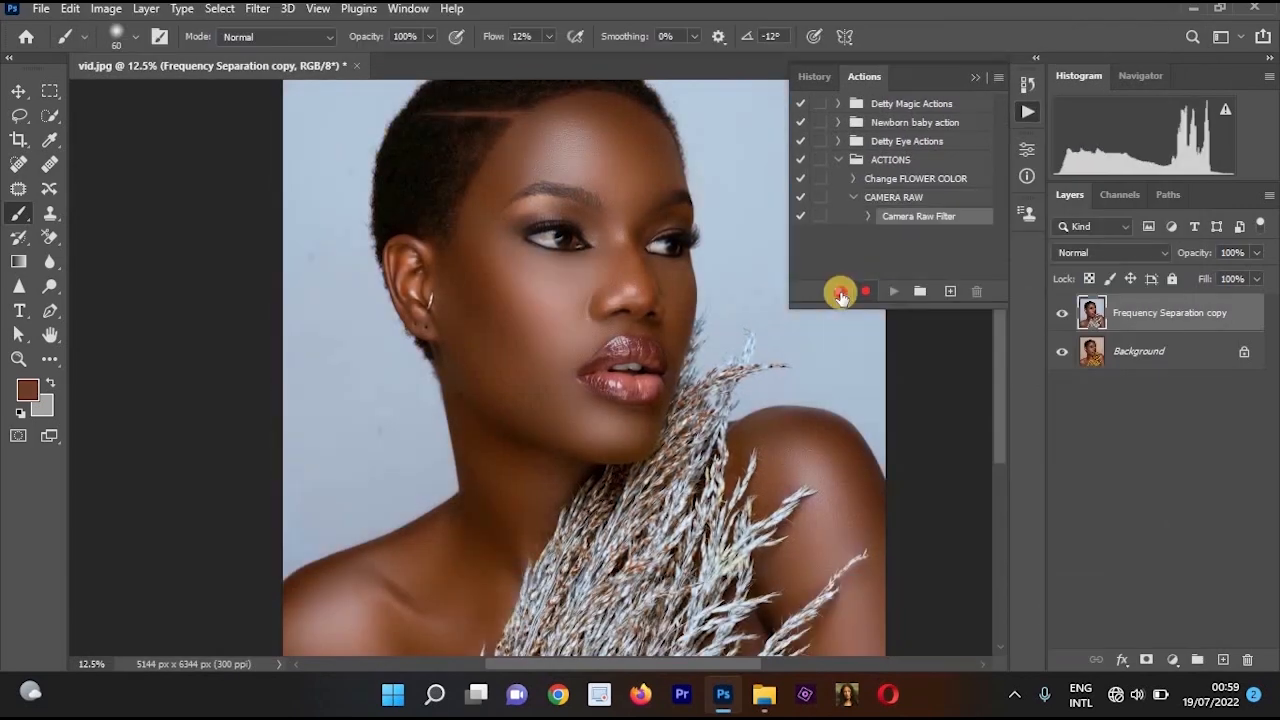
# - Stop recording and play the CAMERA RAW action on the Frequency Separation copy layer
pyautogui.click(837, 291)
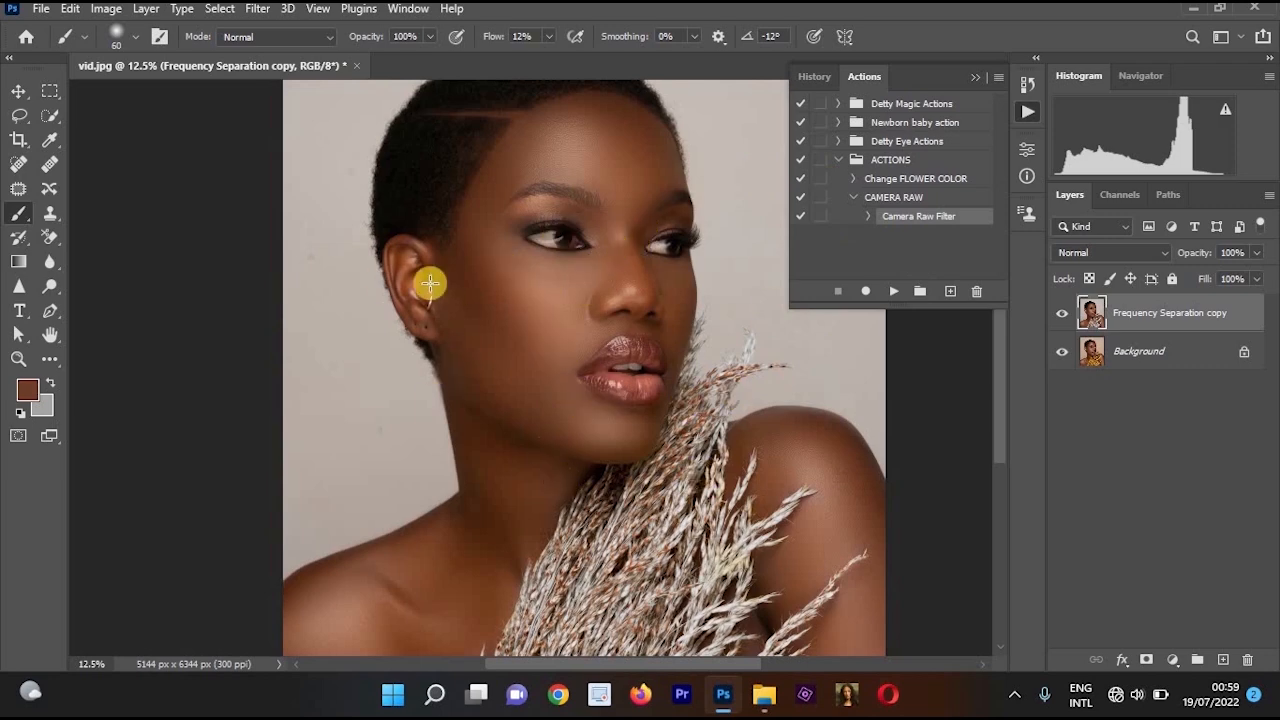
pyautogui.click(897, 204)
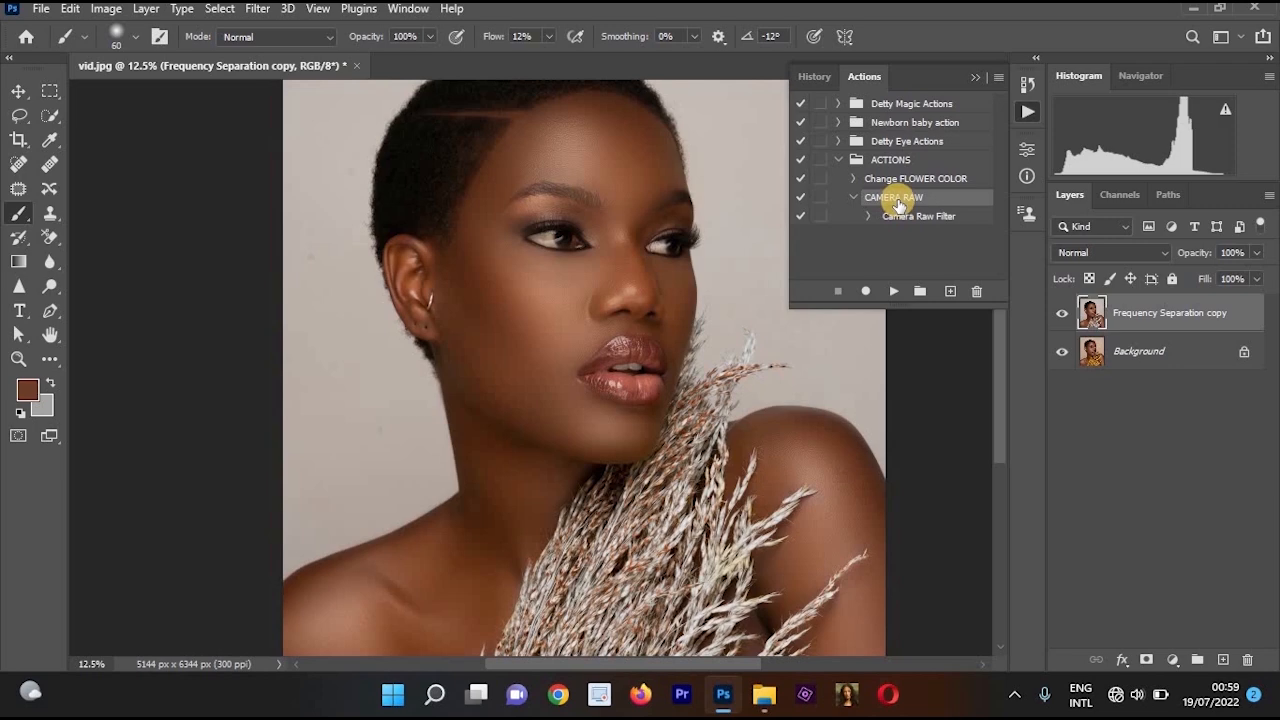
pyautogui.click(893, 291)
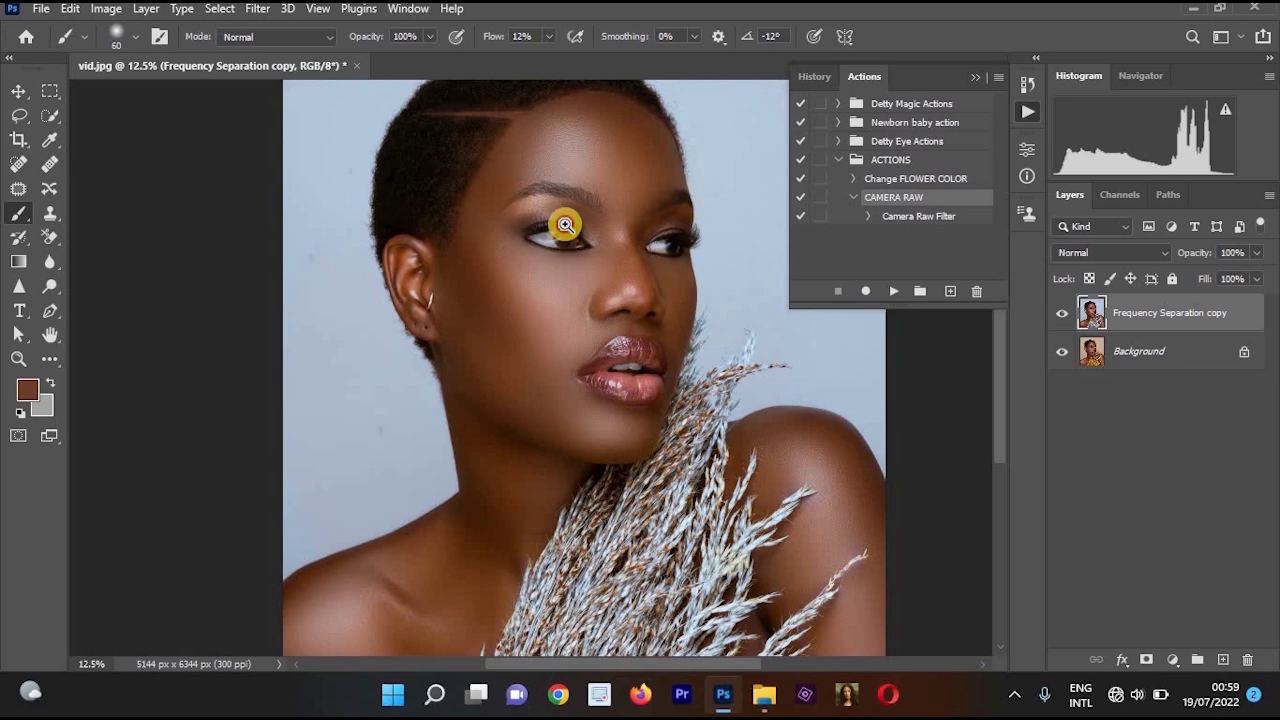
# - Duplicate the Frequency Separation copy layer
pyautogui.scroll(1, 568, 195)
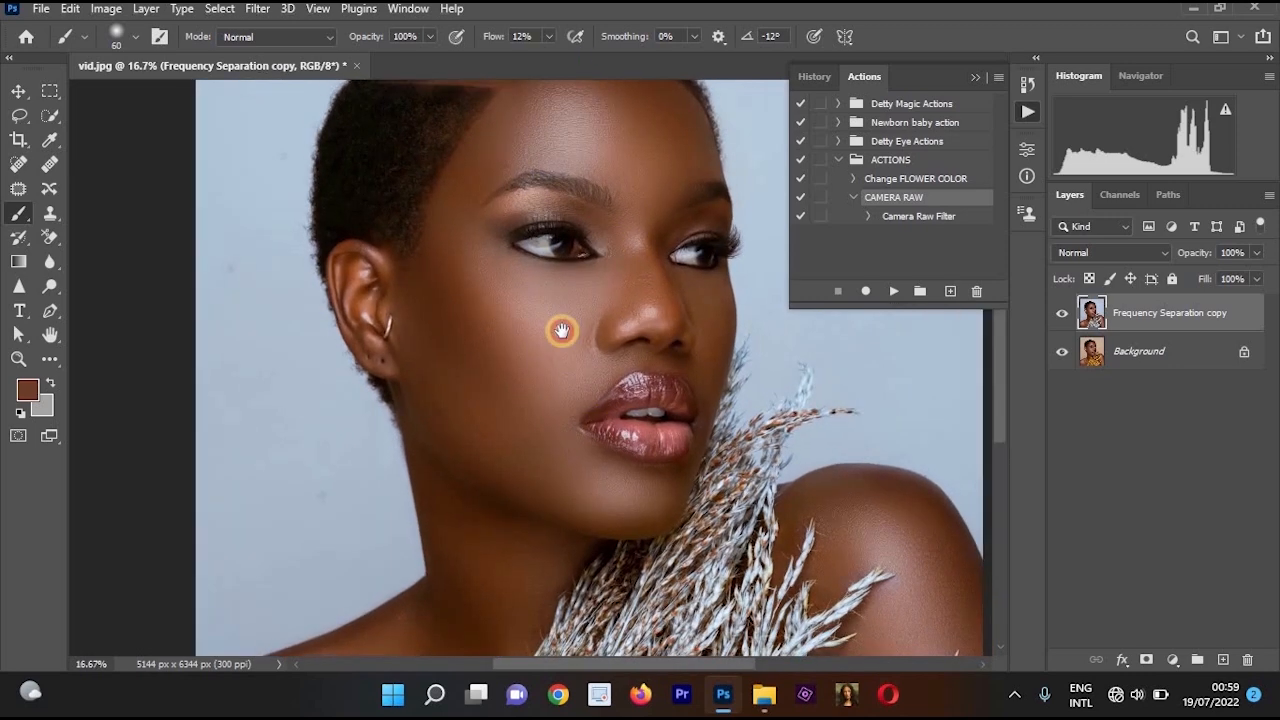
pyautogui.scroll(-1, 560, 331)
pyautogui.scroll(1, 573, 232)
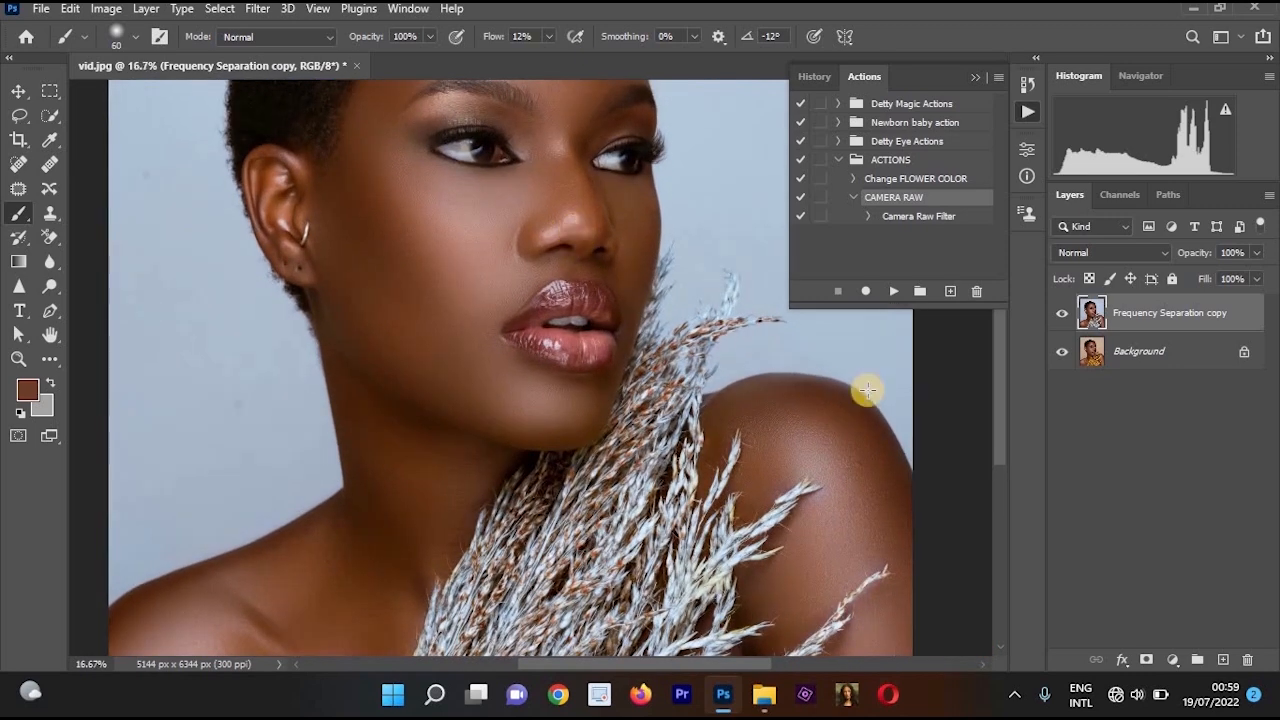
pyautogui.scroll(-2, 867, 390)
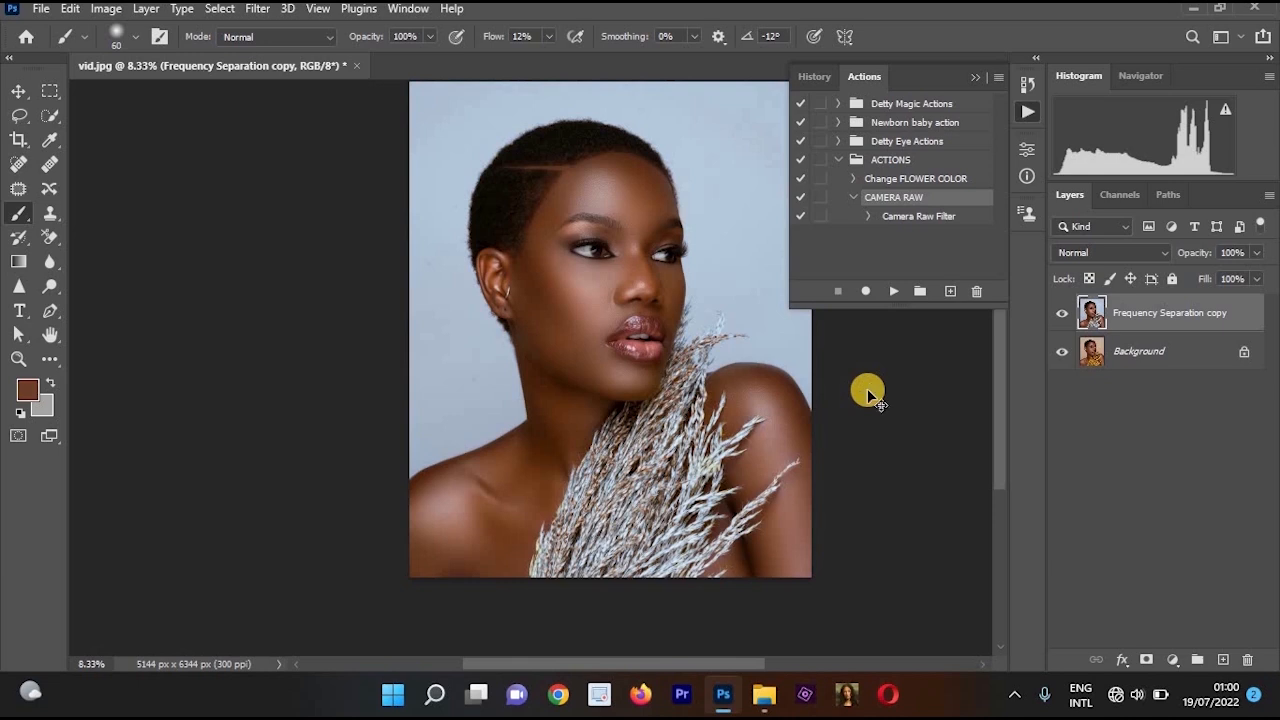
pyautogui.hotkey('ctrl', 'j')
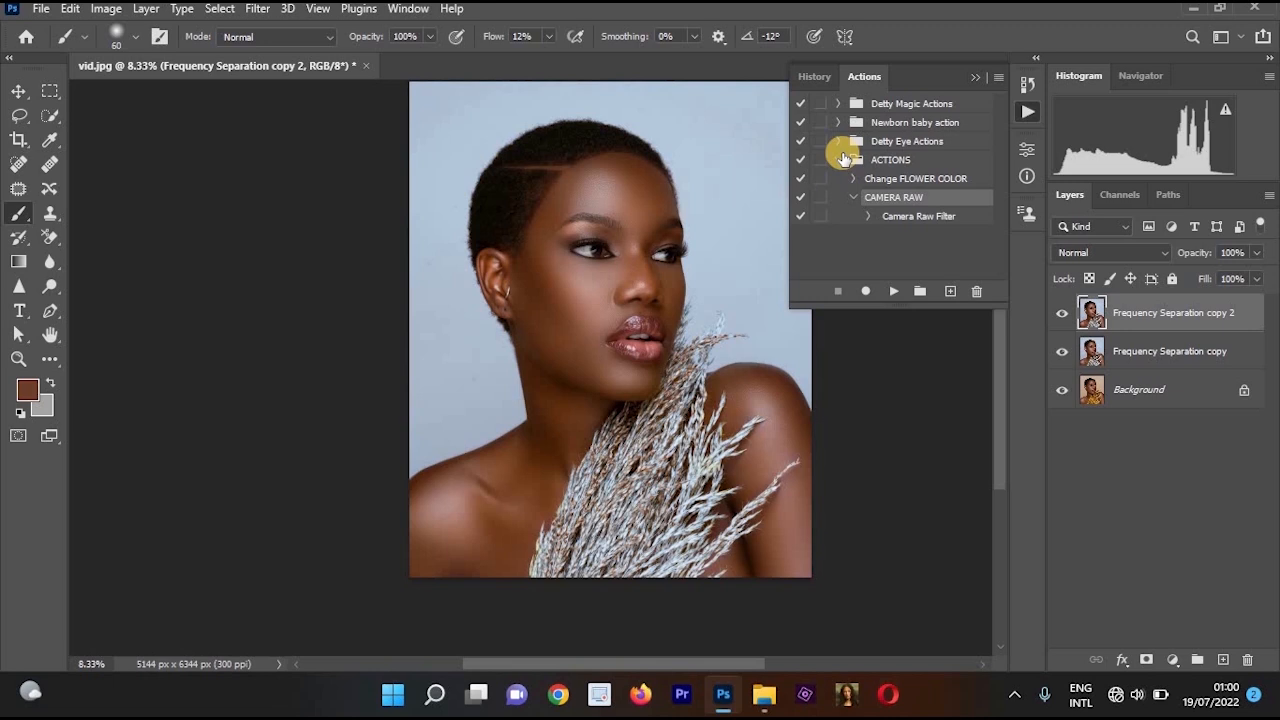
# - Create a new action named COLOR FLOWER in the ACTIONS set and collapse the CAMERA RAW action
pyautogui.click(845, 161)
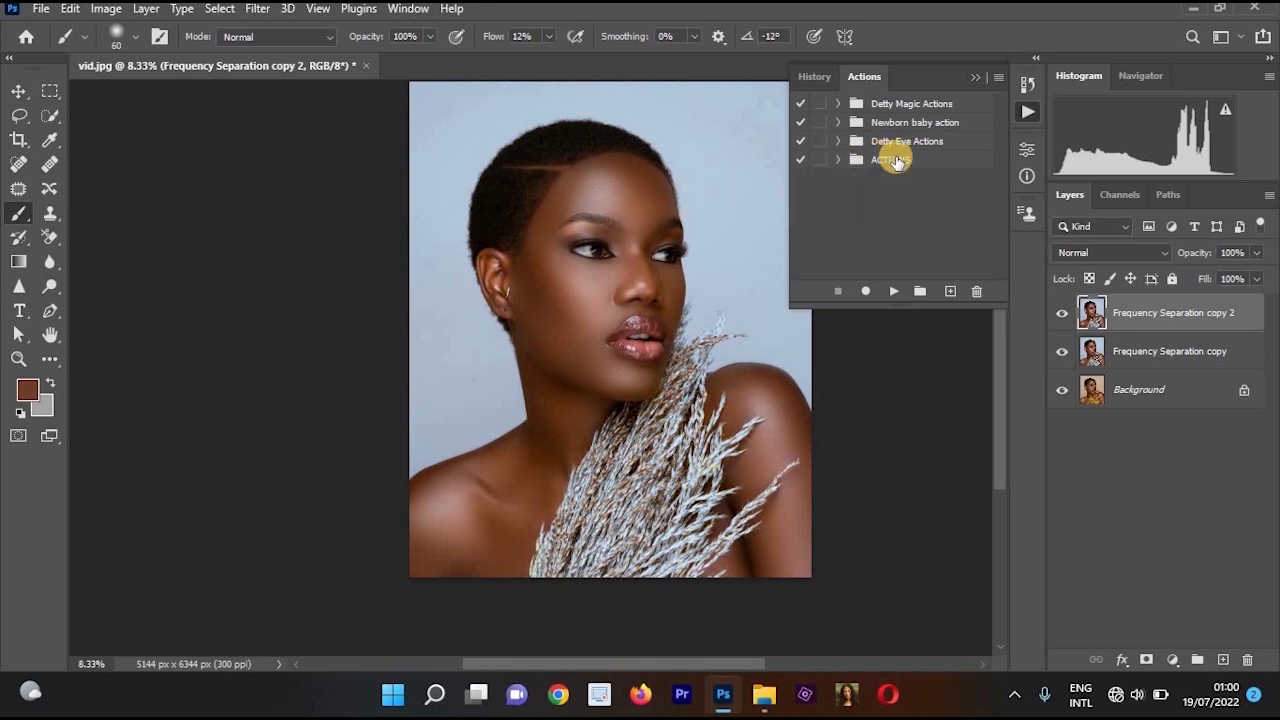
pyautogui.click(950, 291)
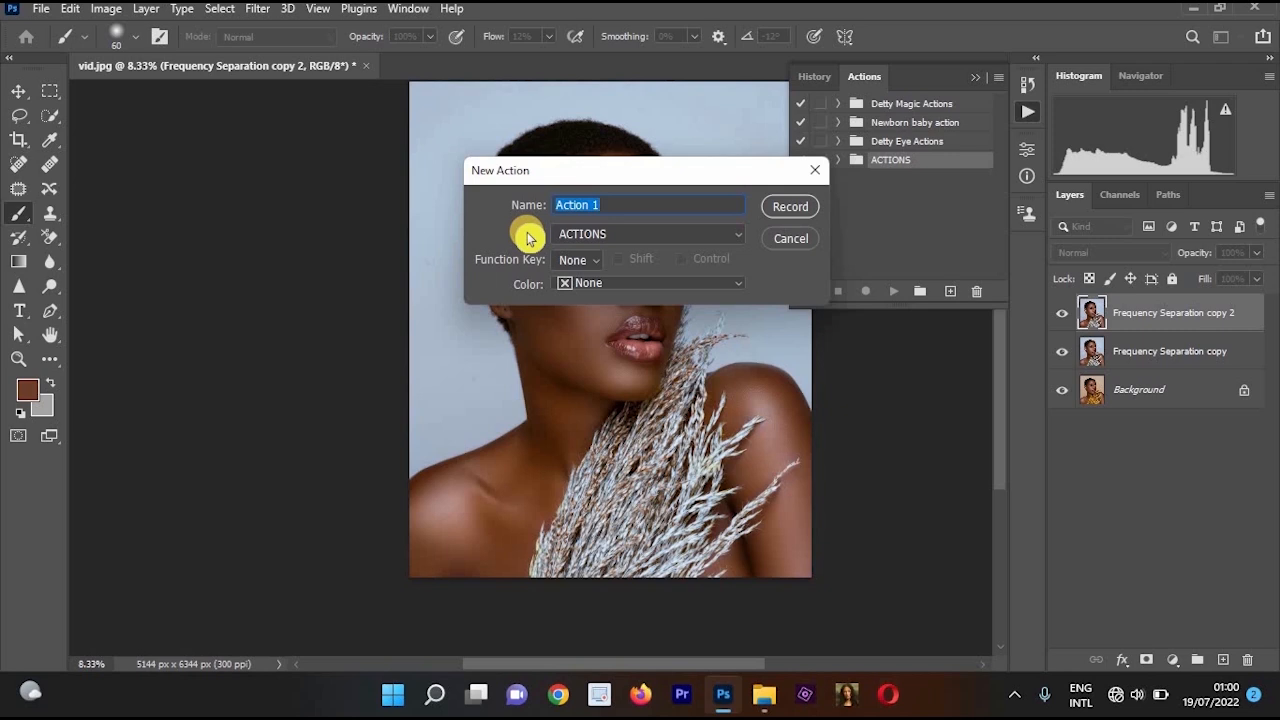
pyautogui.write('COLOR FLOWER')
pyautogui.press('Return')
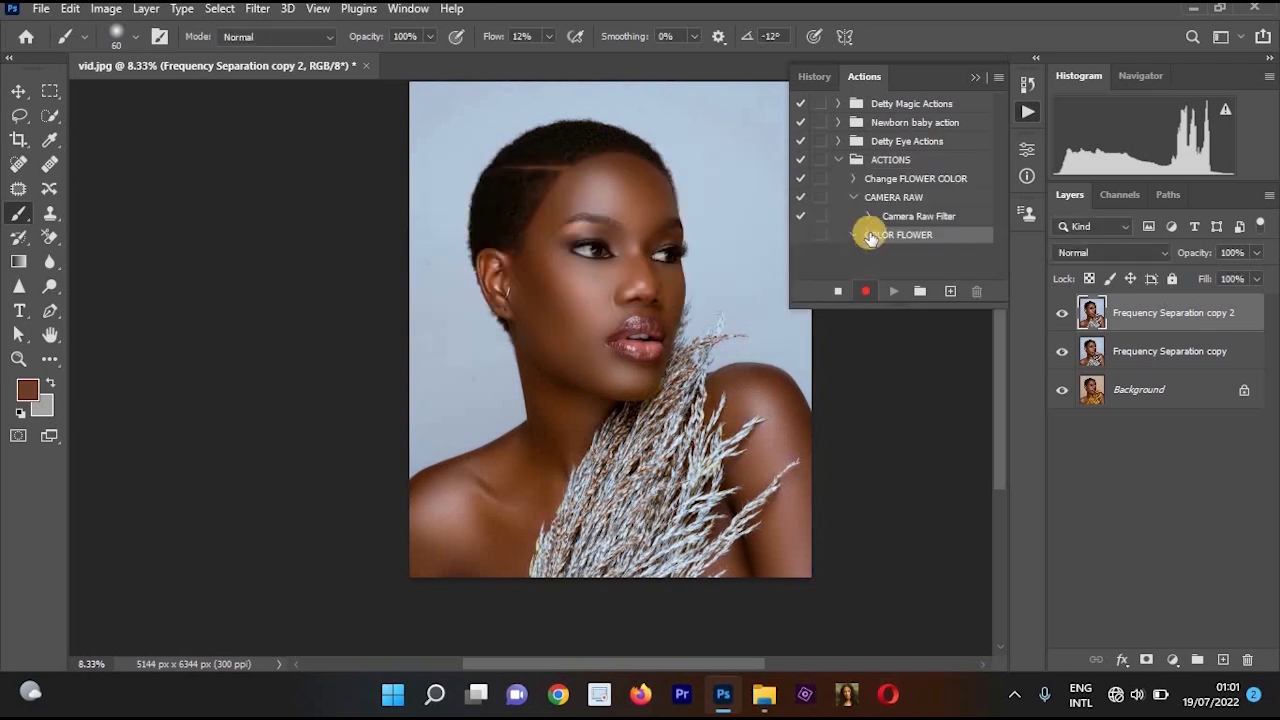
pyautogui.click(838, 291)
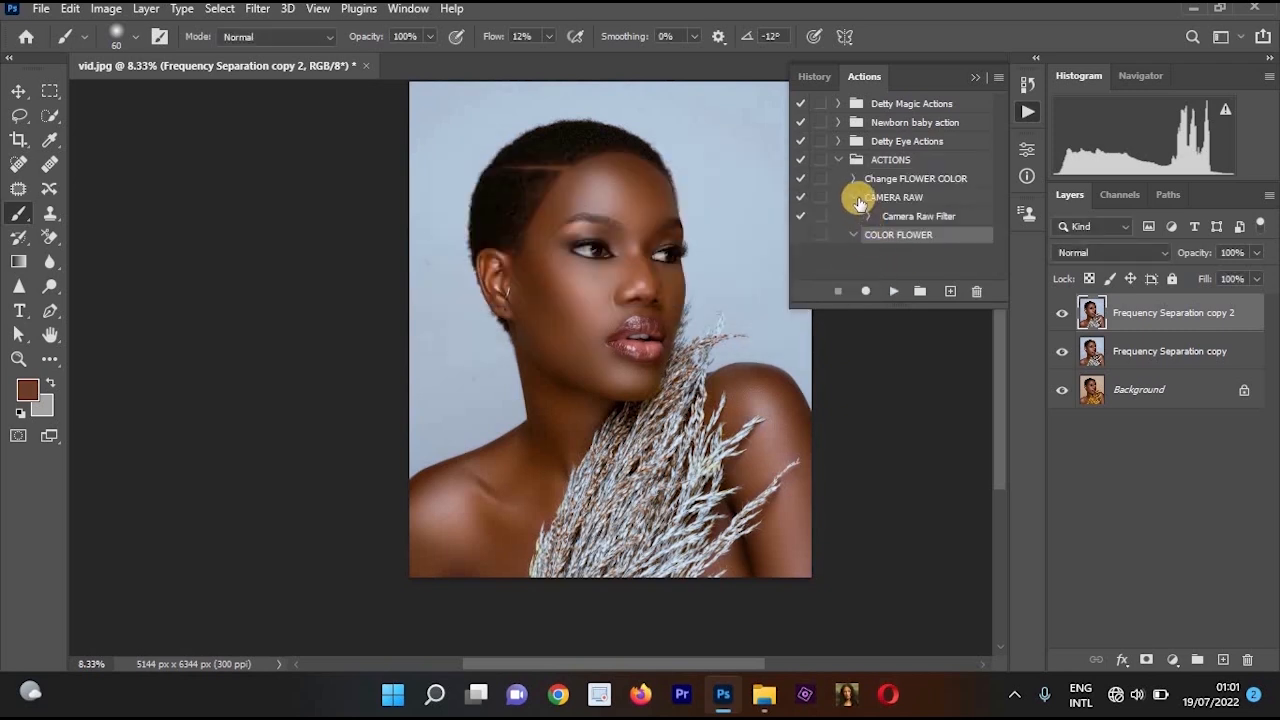
pyautogui.click(855, 199)
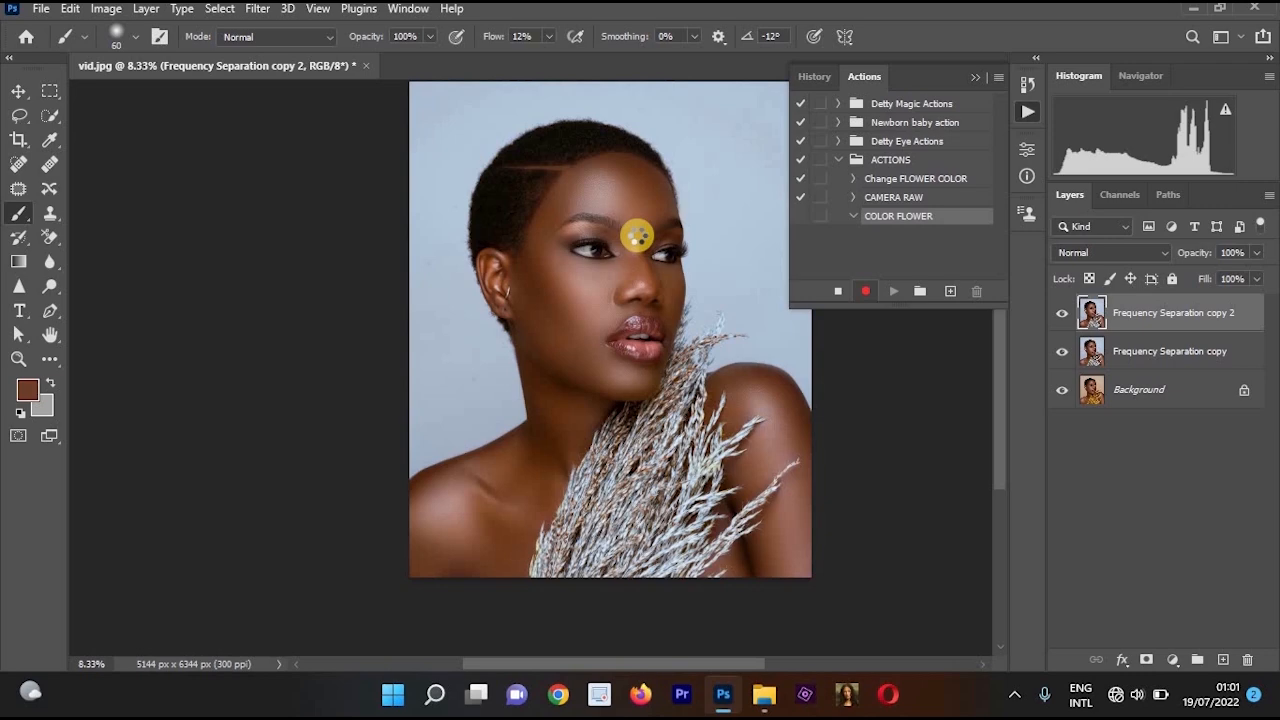
# - Record a Camera Raw adjustment with Tint +43 into the COLOR FLOWER action
pyautogui.hotkey('ctrl', 'shift', 'a')
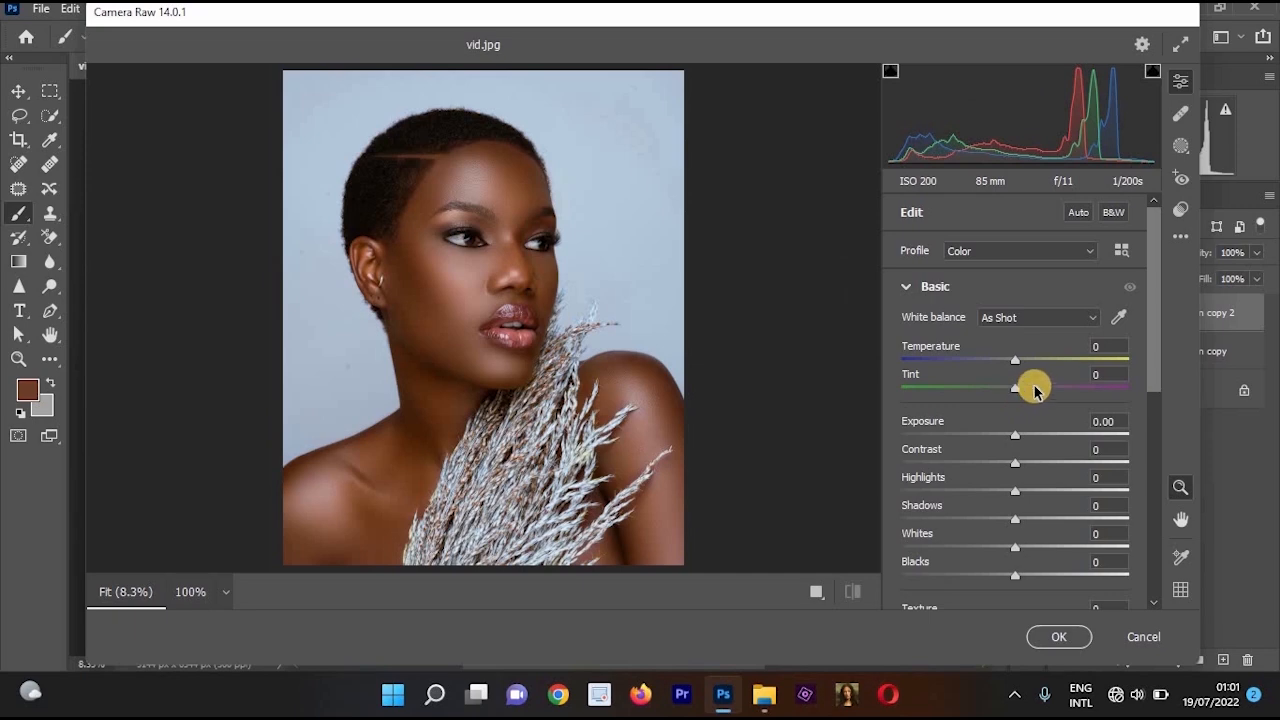
pyautogui.moveTo(1035, 390); pyautogui.dragTo(1063, 400)
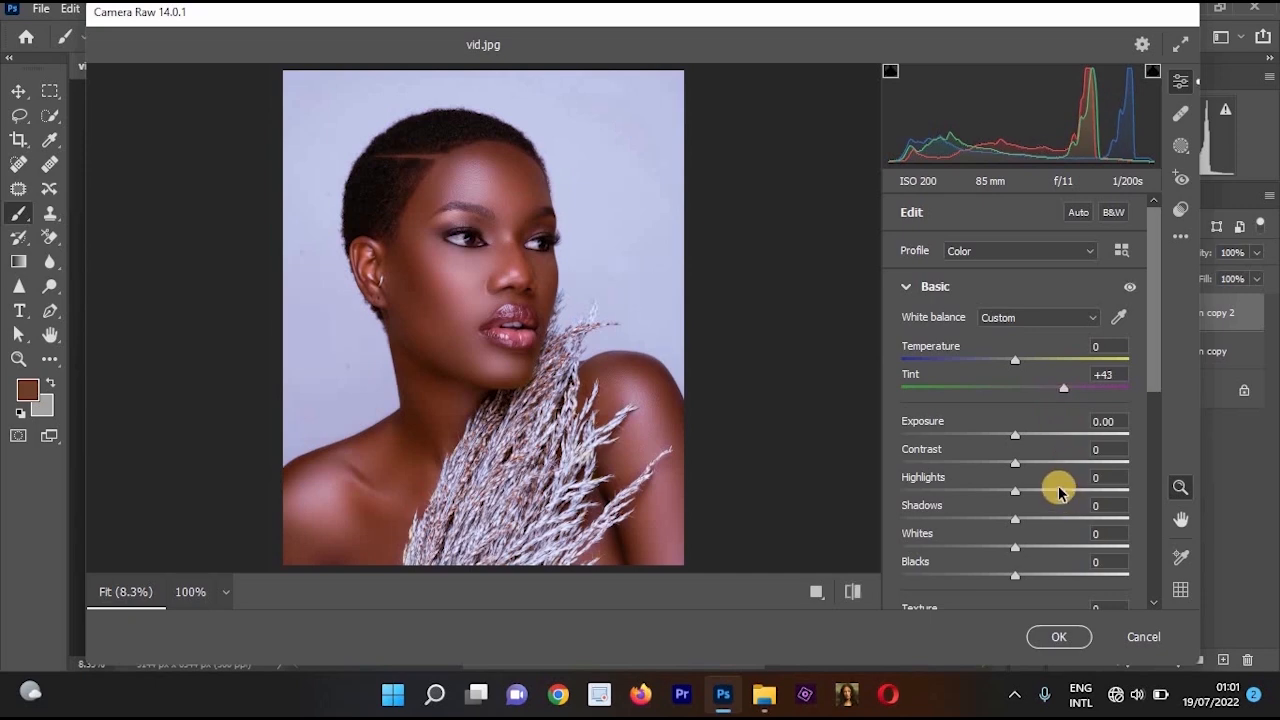
pyautogui.click(1059, 637)
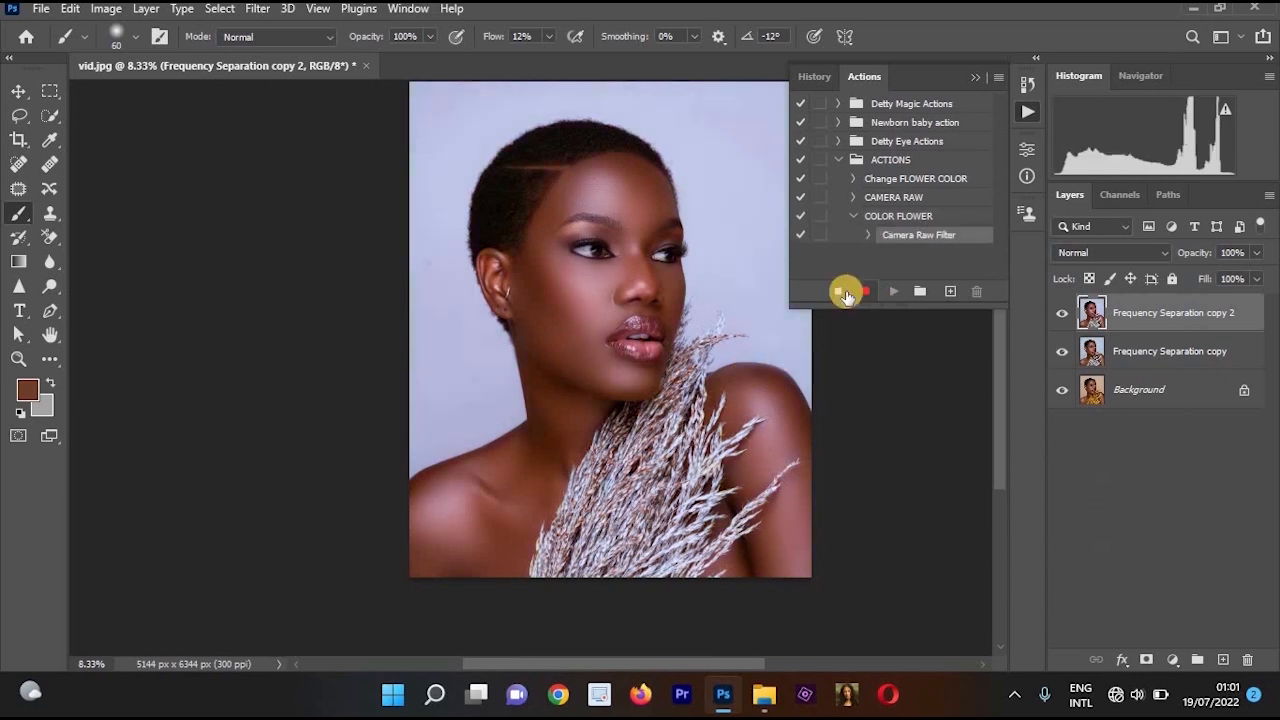
pyautogui.click(842, 291)
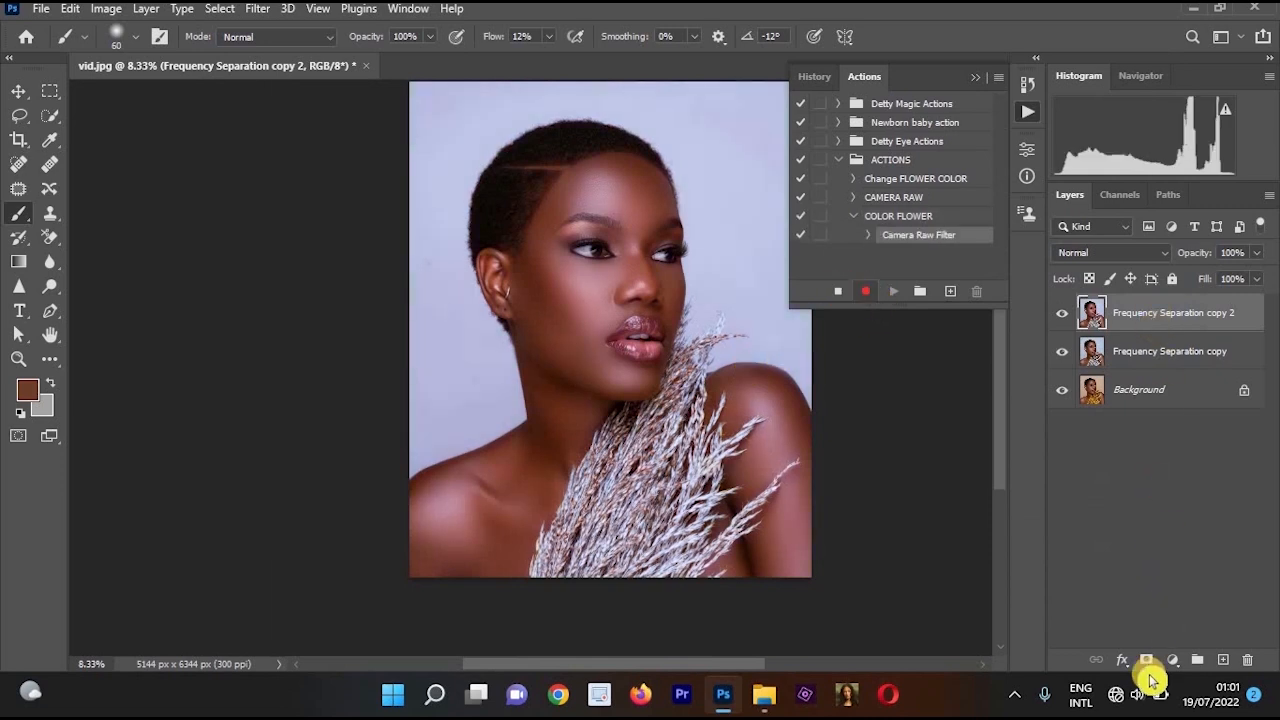
# - Add an inverted black mask to the tinted layer as part of the action and stop recording
pyautogui.click(1150, 660)
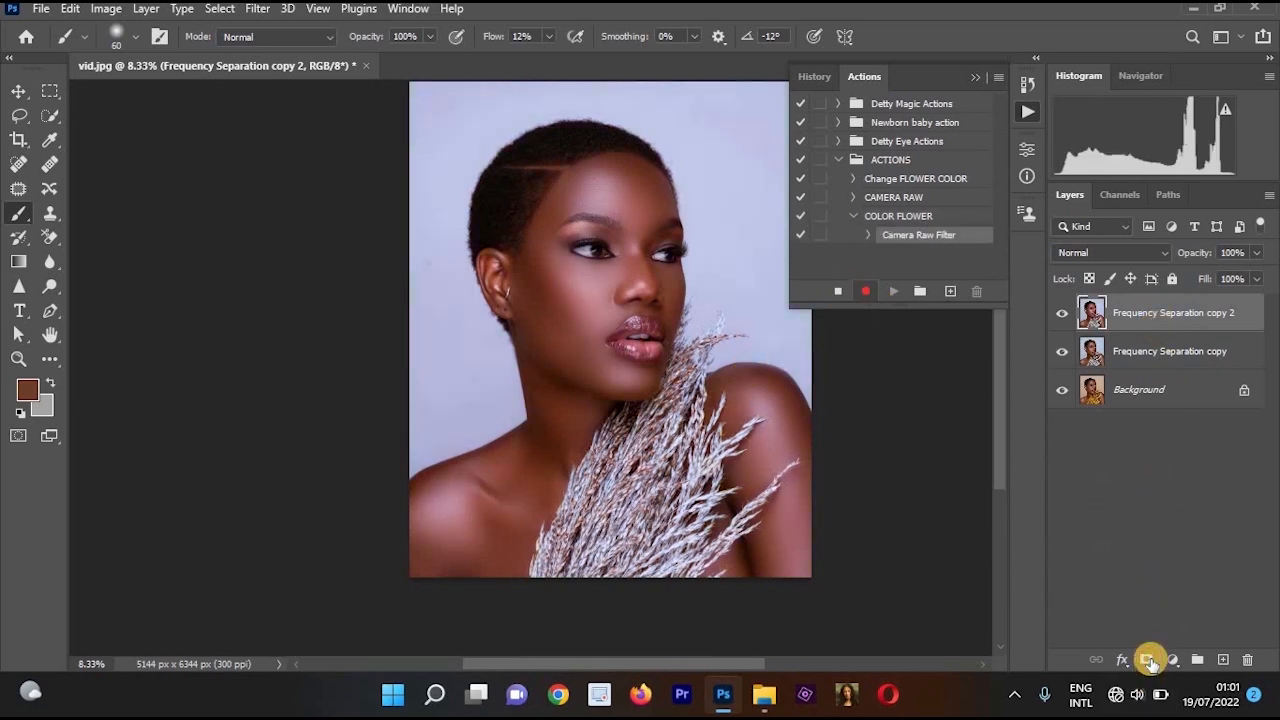
pyautogui.hotkey('ctrl', 'i')
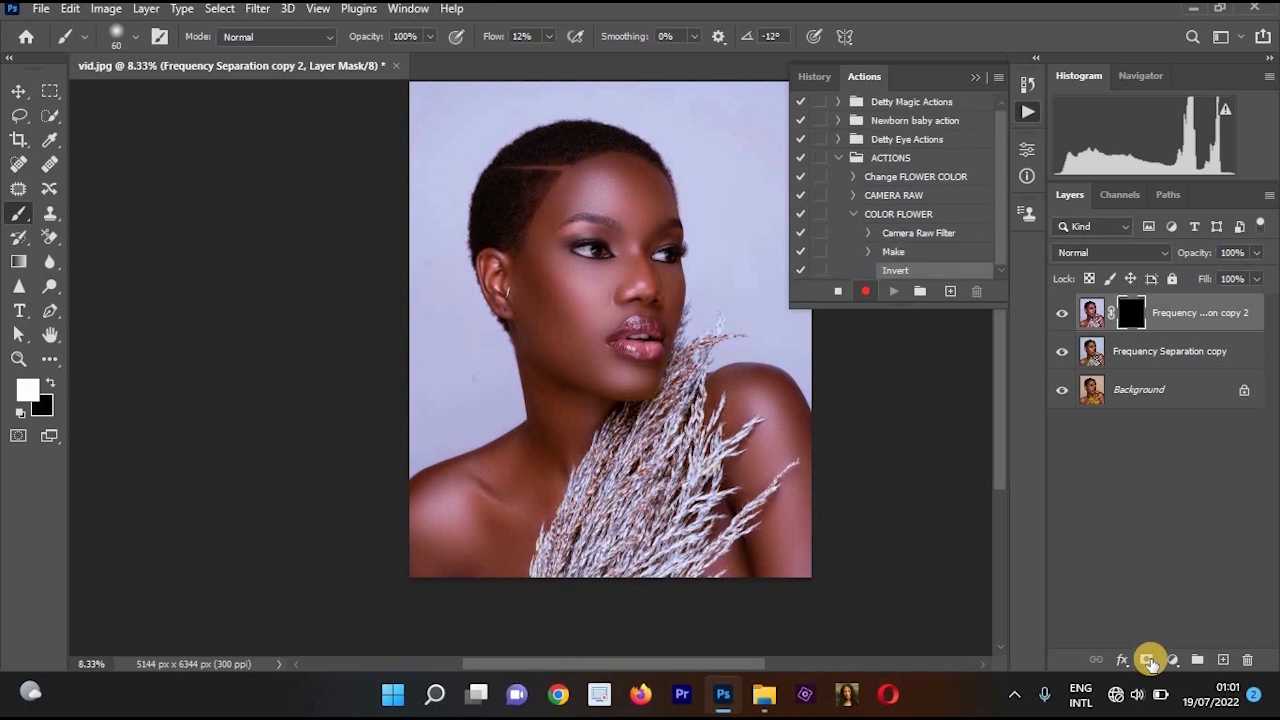
pyautogui.click(838, 291)
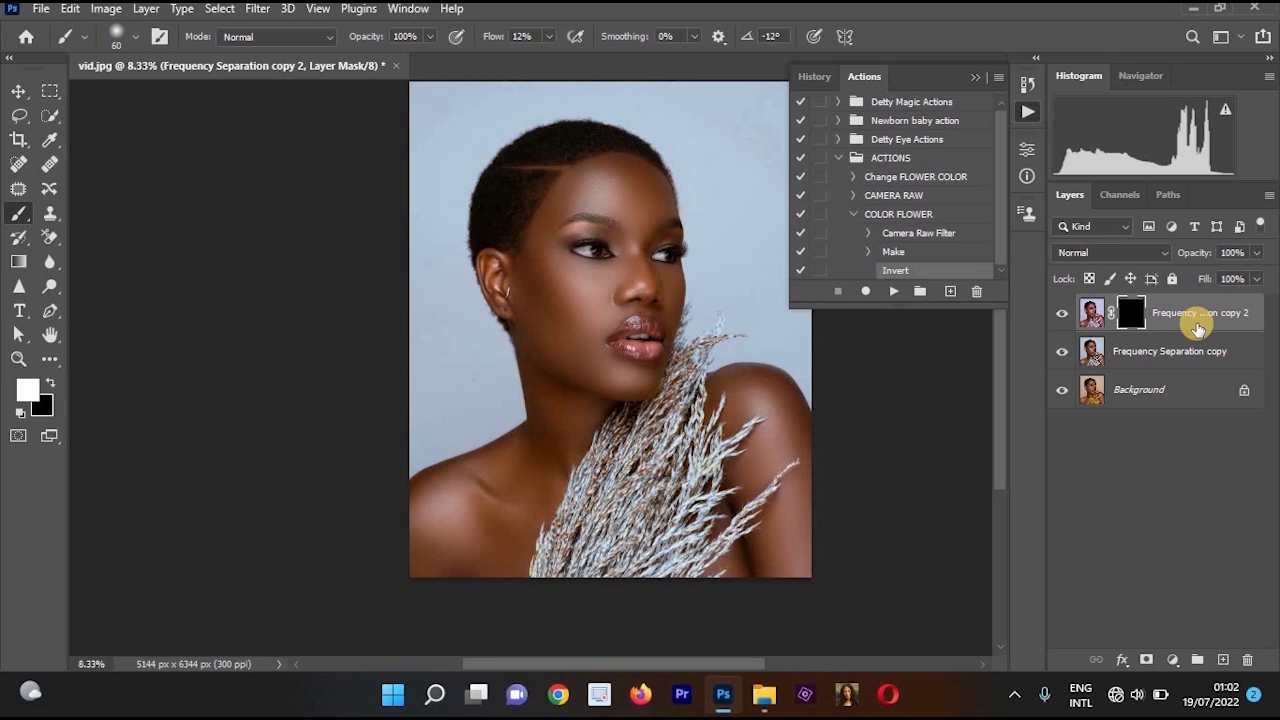
# - Replace the tinted layer with a fresh duplicate of Frequency Separation copy and play the COLOR FLOWER action on it
pyautogui.press('Delete')
pyautogui.press('Delete')
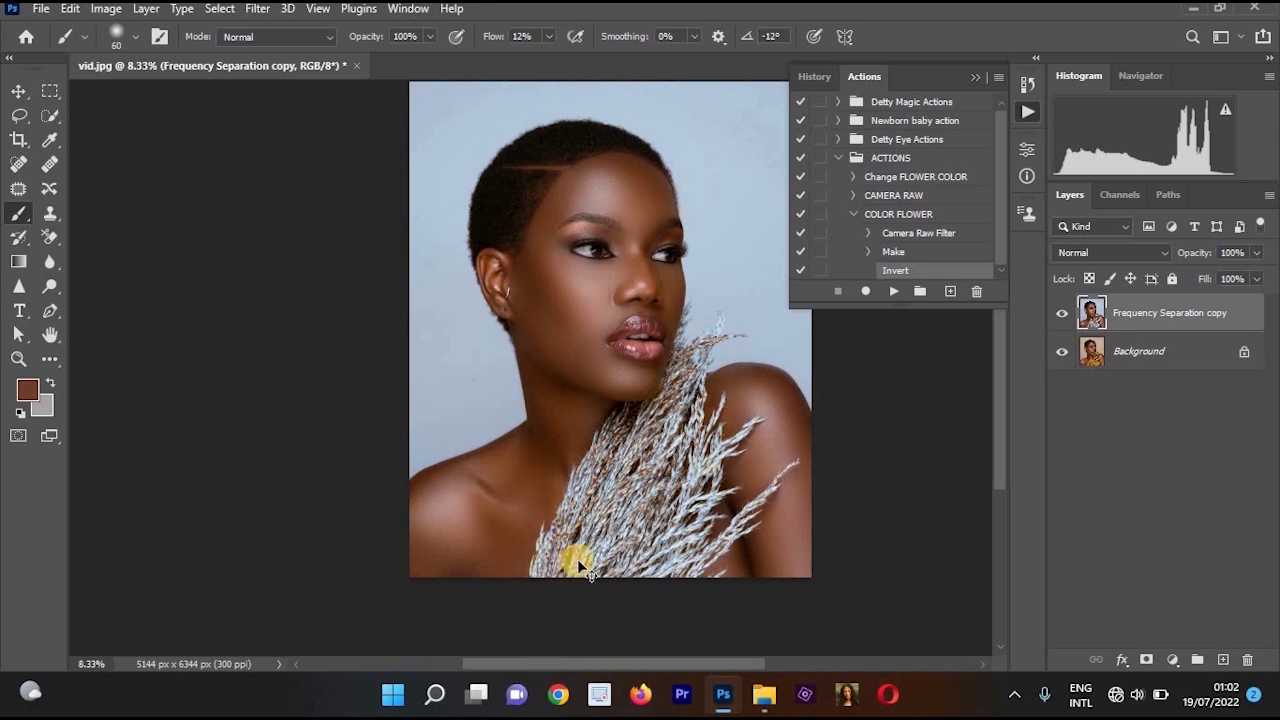
pyautogui.hotkey('ctrl', 'j')
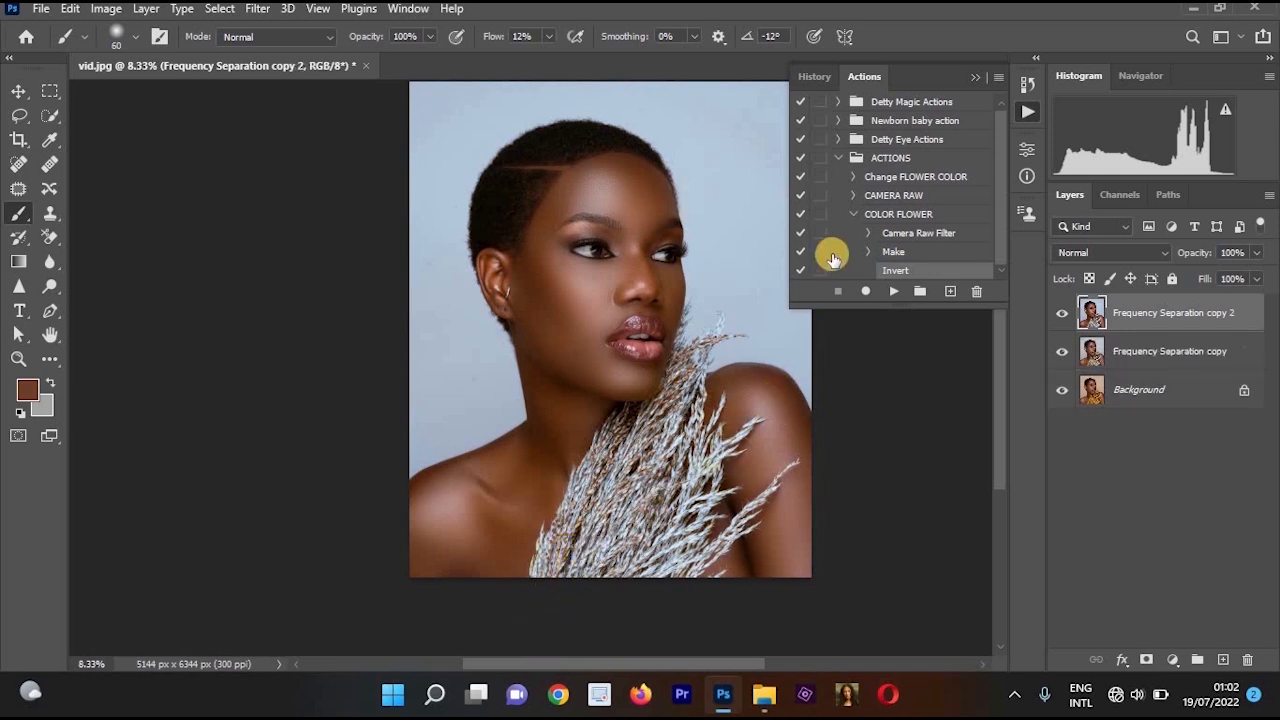
pyautogui.click(913, 220)
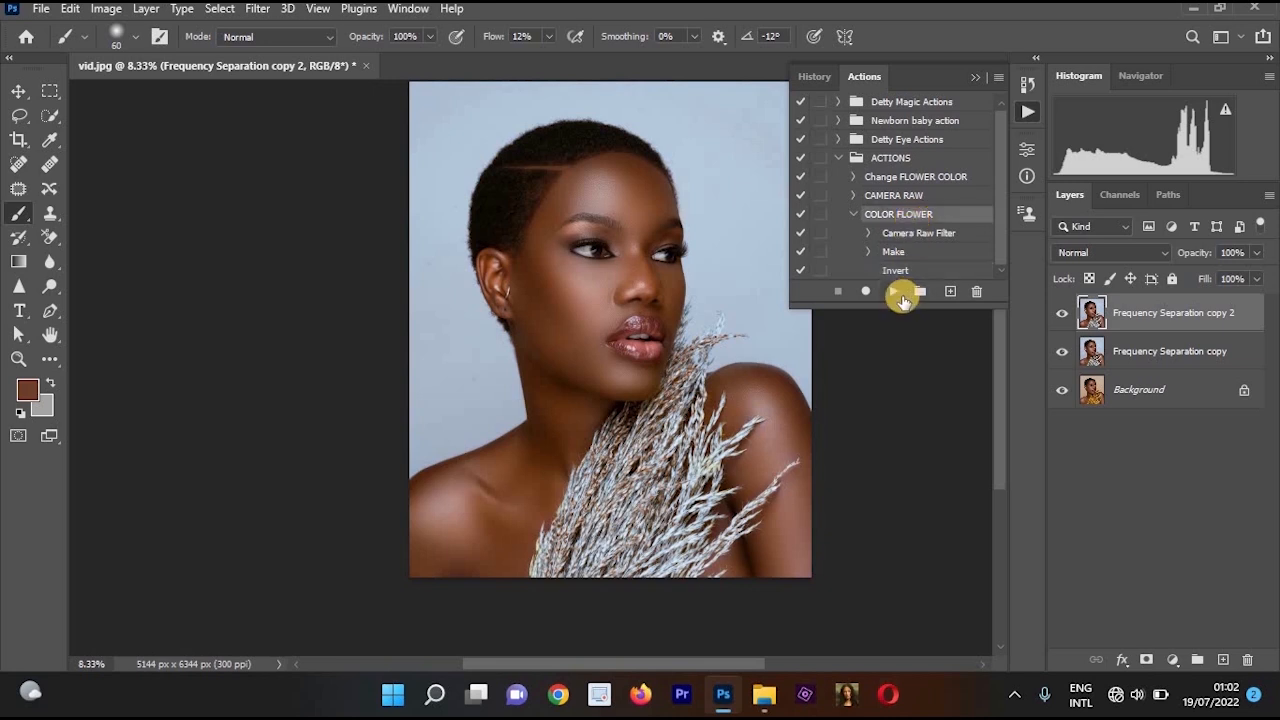
pyautogui.click(894, 291)
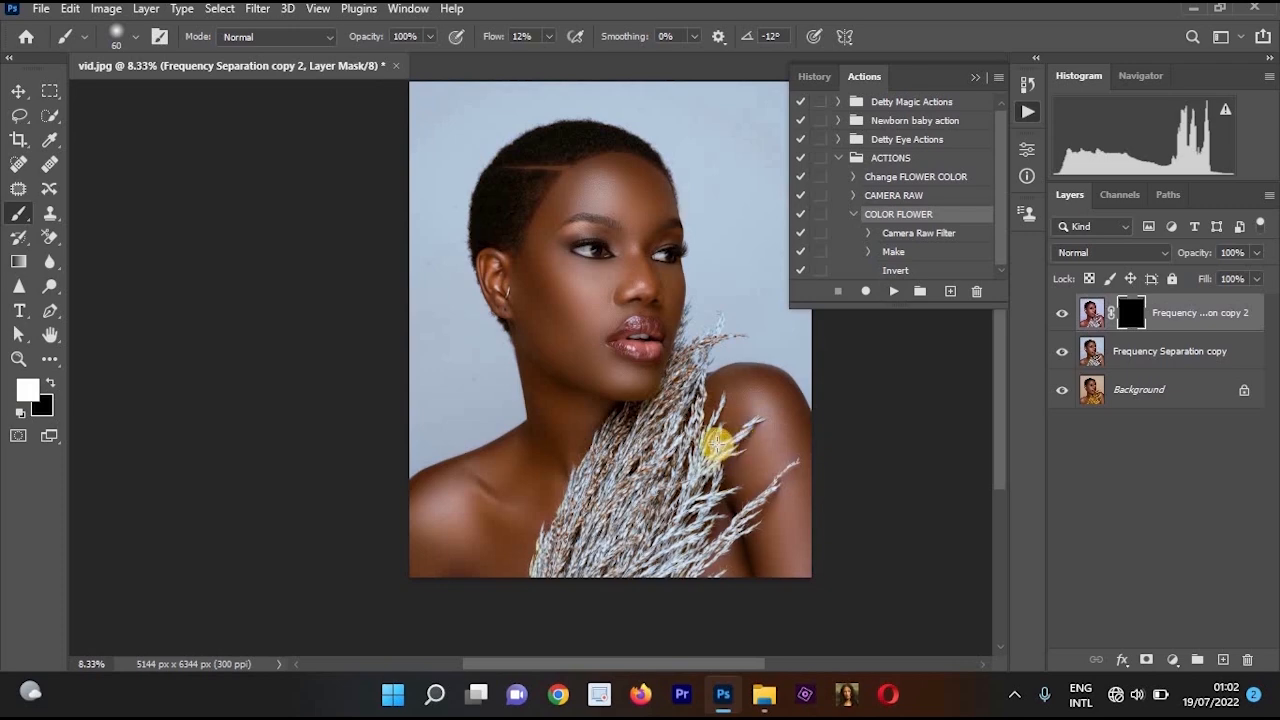
# - Enlarge the brush to size 1100 and raise its flow to 100%
pyautogui.scroll(1, 706, 457)
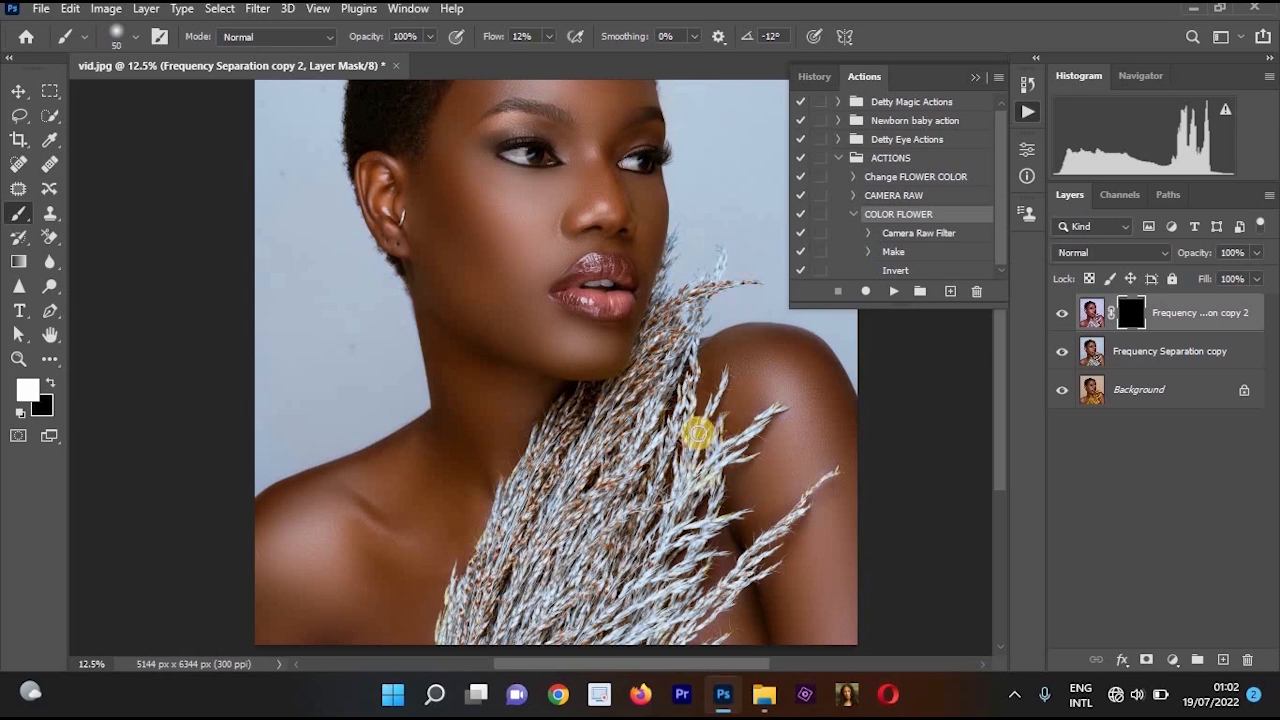
pyautogui.press(']')
pyautogui.press(']')
pyautogui.press(']')
pyautogui.press(']')
pyautogui.press(']')
pyautogui.press(']')
pyautogui.press(']')
pyautogui.press(']')
pyautogui.press(']')
pyautogui.press(']')
pyautogui.press(']')
pyautogui.press(']')
pyautogui.press(']')
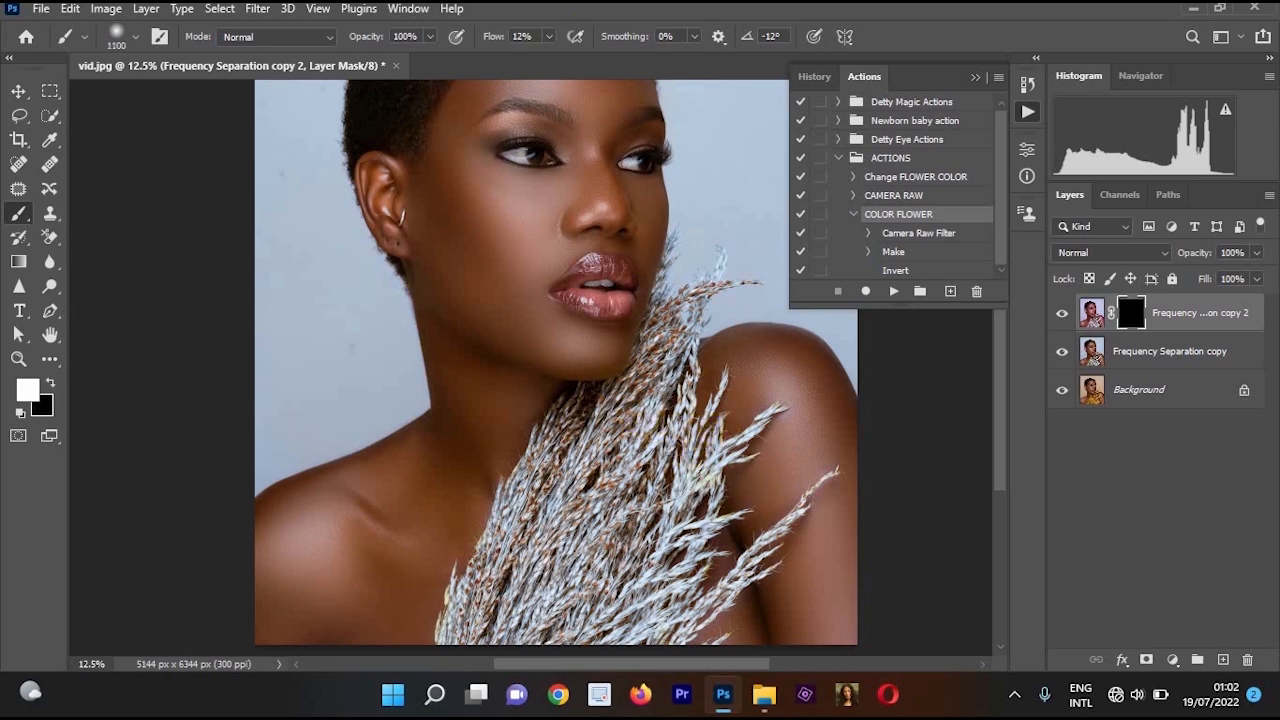
pyautogui.click(548, 37)
pyautogui.moveTo(546, 57); pyautogui.dragTo(629, 63)
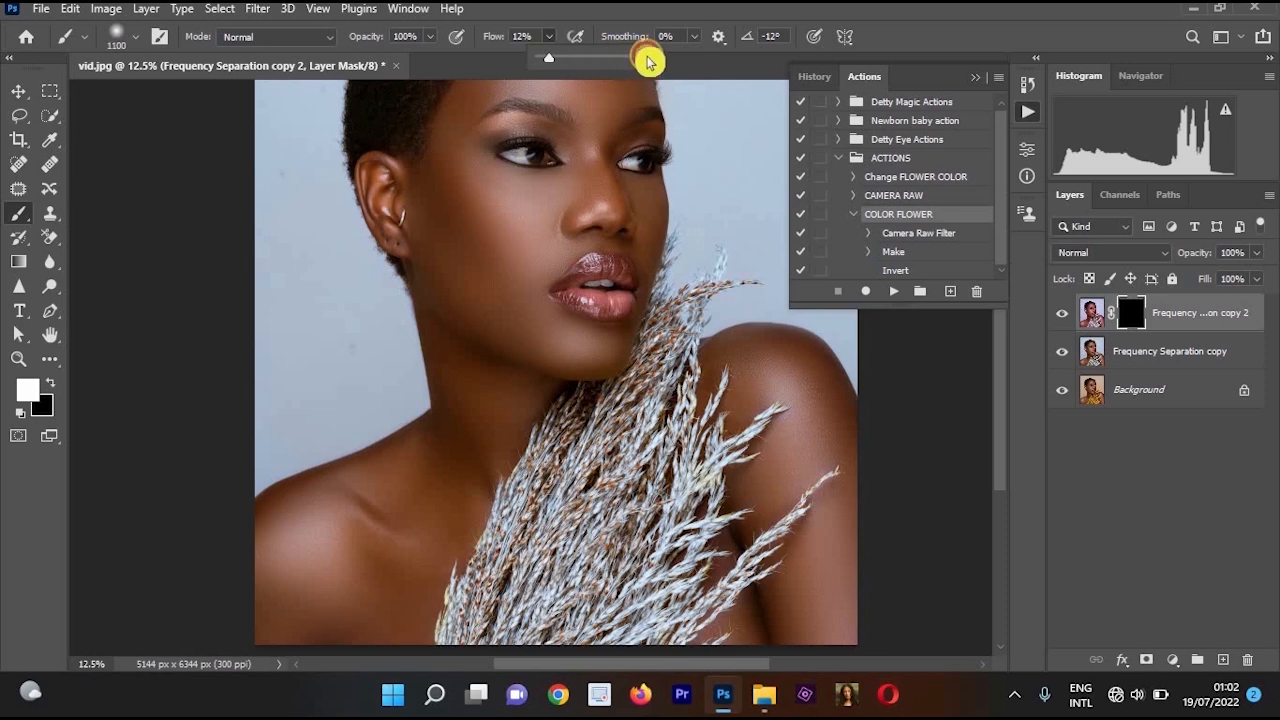
# - Paint white on the layer mask over the dried flowers to reveal the tint, reducing the brush to 175 for the edges
pyautogui.moveTo(625, 447)
pyautogui.mouseDown()
pyautogui.moveTo(570, 616)
pyautogui.moveTo(618, 450)
pyautogui.moveTo(585, 571)
pyautogui.moveTo(615, 468)
pyautogui.mouseUp()
pyautogui.keyDown('ctrl'); pyautogui.click(651, 509); pyautogui.keyUp('ctrl')
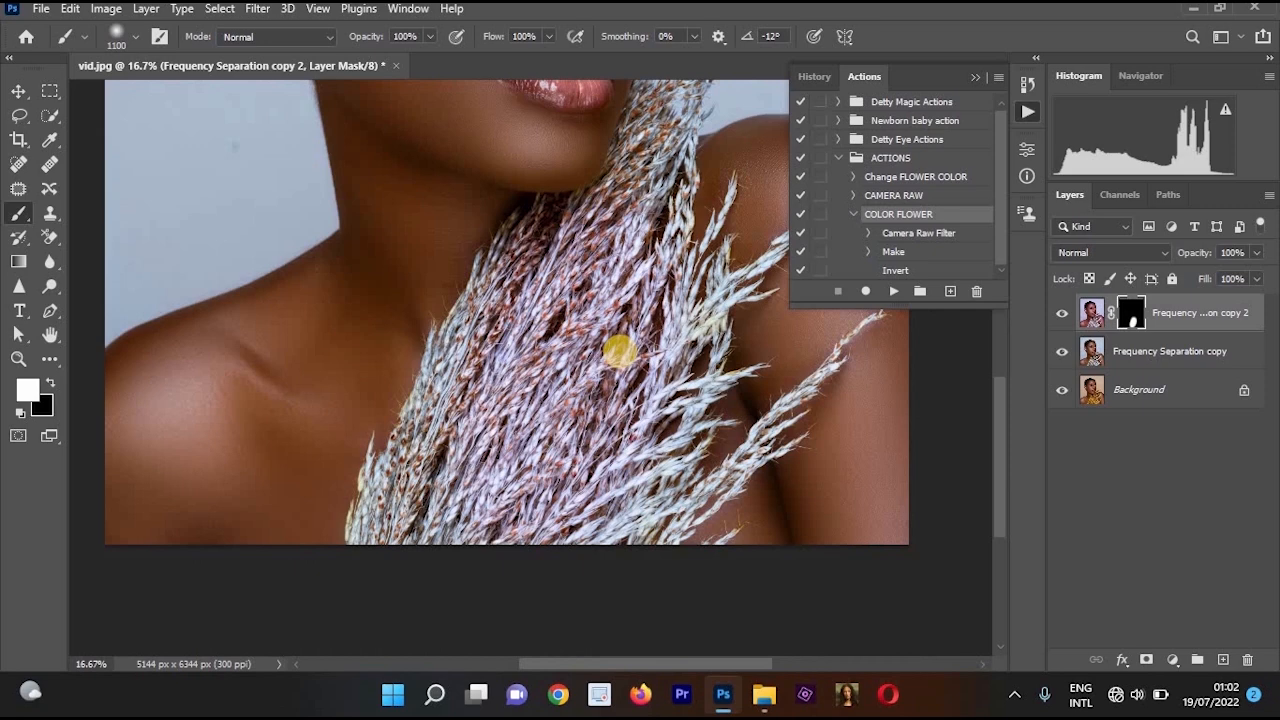
pyautogui.moveTo(619, 351)
pyautogui.mouseDown()
pyautogui.moveTo(489, 506)
pyautogui.moveTo(443, 338)
pyautogui.mouseUp()
pyautogui.keyDown('ctrl'); pyautogui.click(443, 341); pyautogui.keyUp('ctrl')
pyautogui.press('[')
pyautogui.press('[')
pyautogui.press('[')
pyautogui.press('[')
pyautogui.press('[')
pyautogui.press('[')
pyautogui.press('[')
pyautogui.press('[')
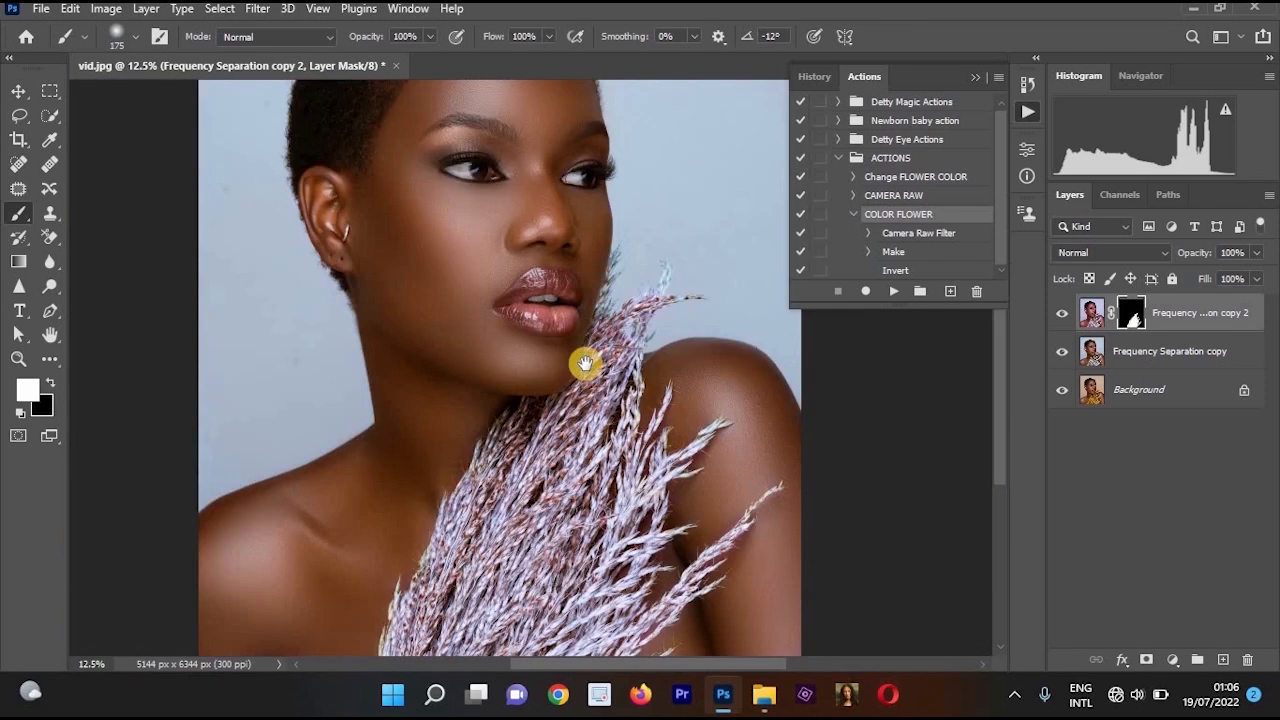
# - Merge the masked tint layer with the Frequency Separation copy layer
pyautogui.scroll(-2, 590, 345)
pyautogui.keyDown('ctrl'); pyautogui.click(590, 355); pyautogui.keyUp('ctrl')
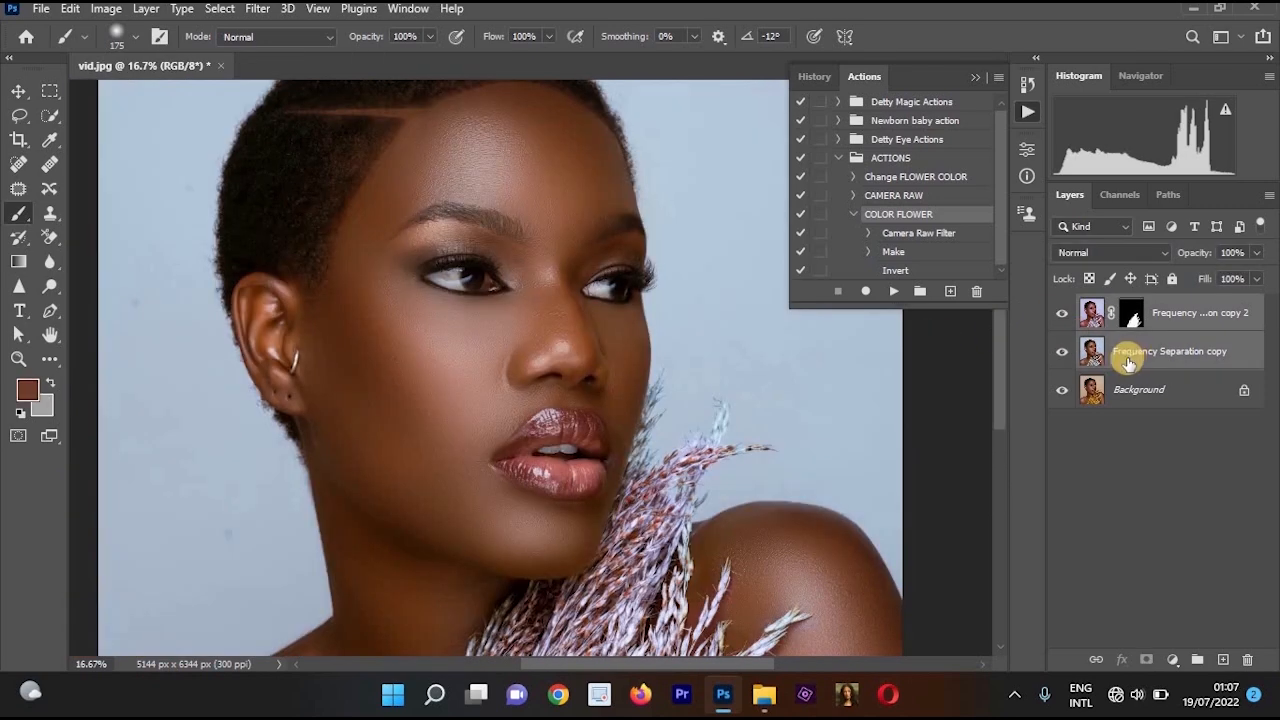
pyautogui.hotkey('ctrl', 'e')
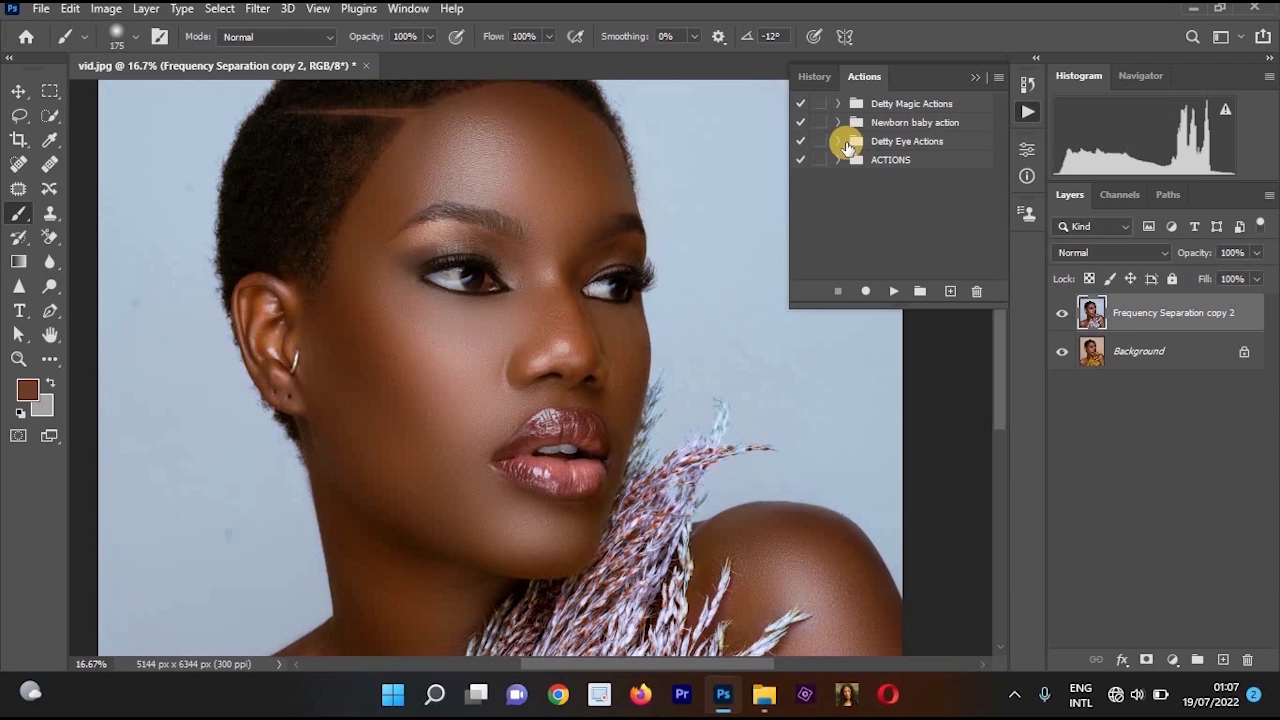
# - Play the Advance Eye Whitening action from the Detty Eye Actions set
pyautogui.click(839, 141)
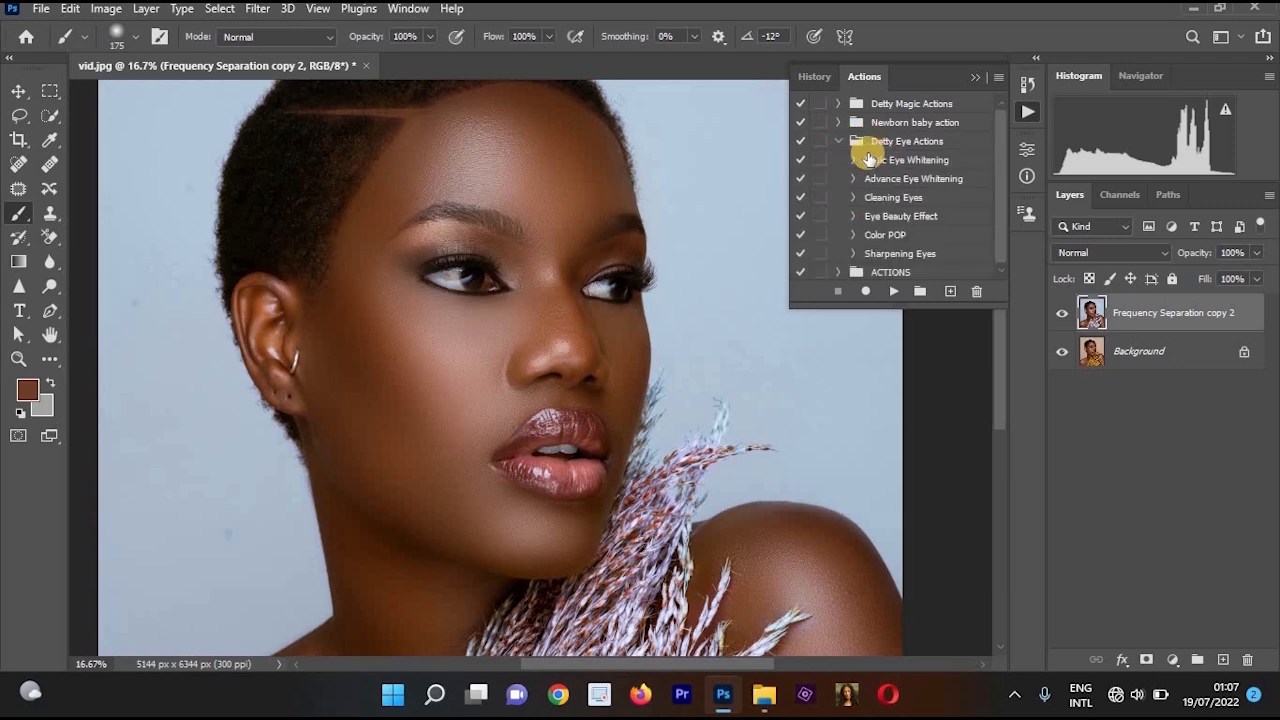
pyautogui.click(913, 180)
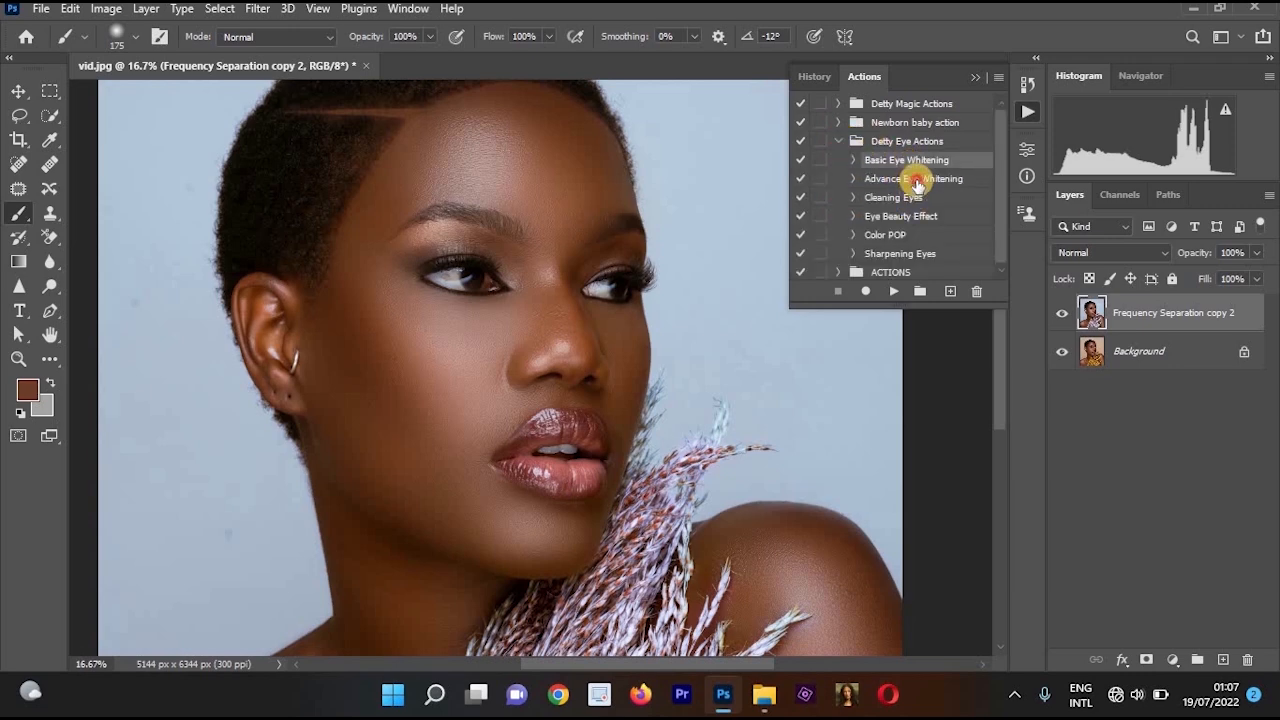
pyautogui.click(891, 293)
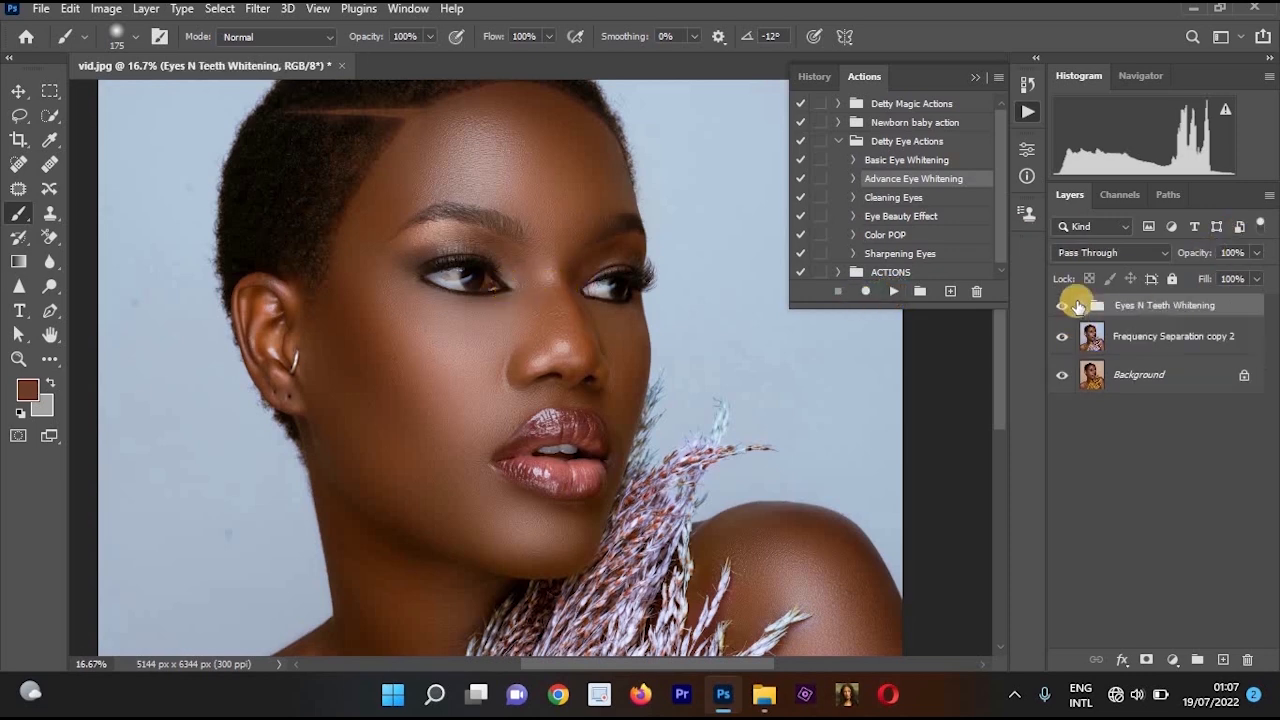
# - Paint white on the Photo Filter 1 mask in the Eyes N Teeth Whitening group over the whites of the eyes, using a size 50 brush
pyautogui.click(1088, 308)
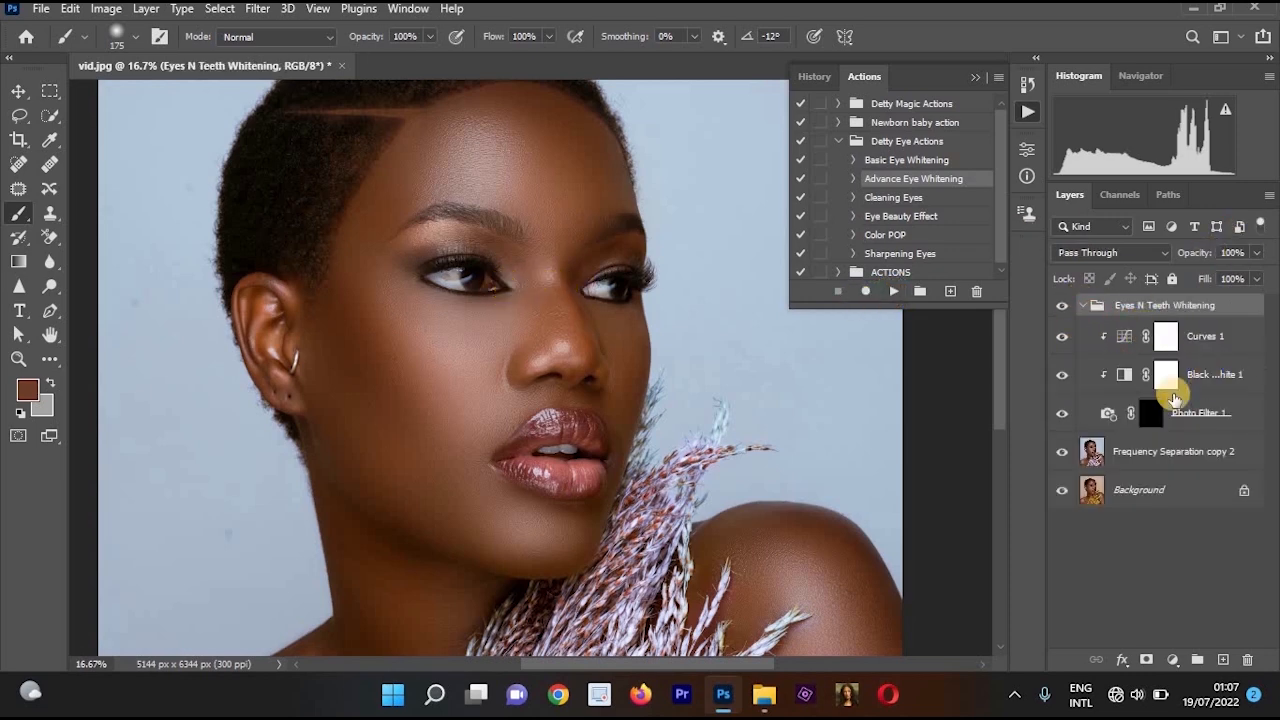
pyautogui.click(1145, 412)
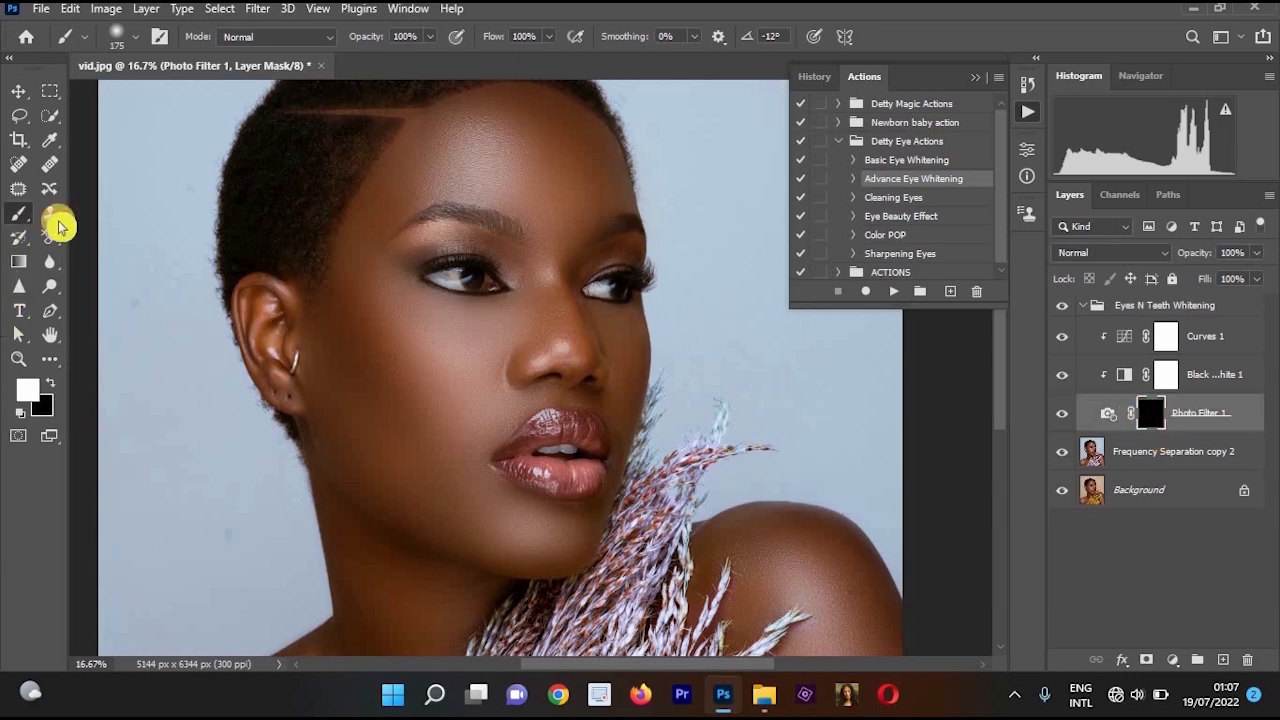
pyautogui.keyDown('ctrl'); pyautogui.click(436, 272); pyautogui.keyUp('ctrl')
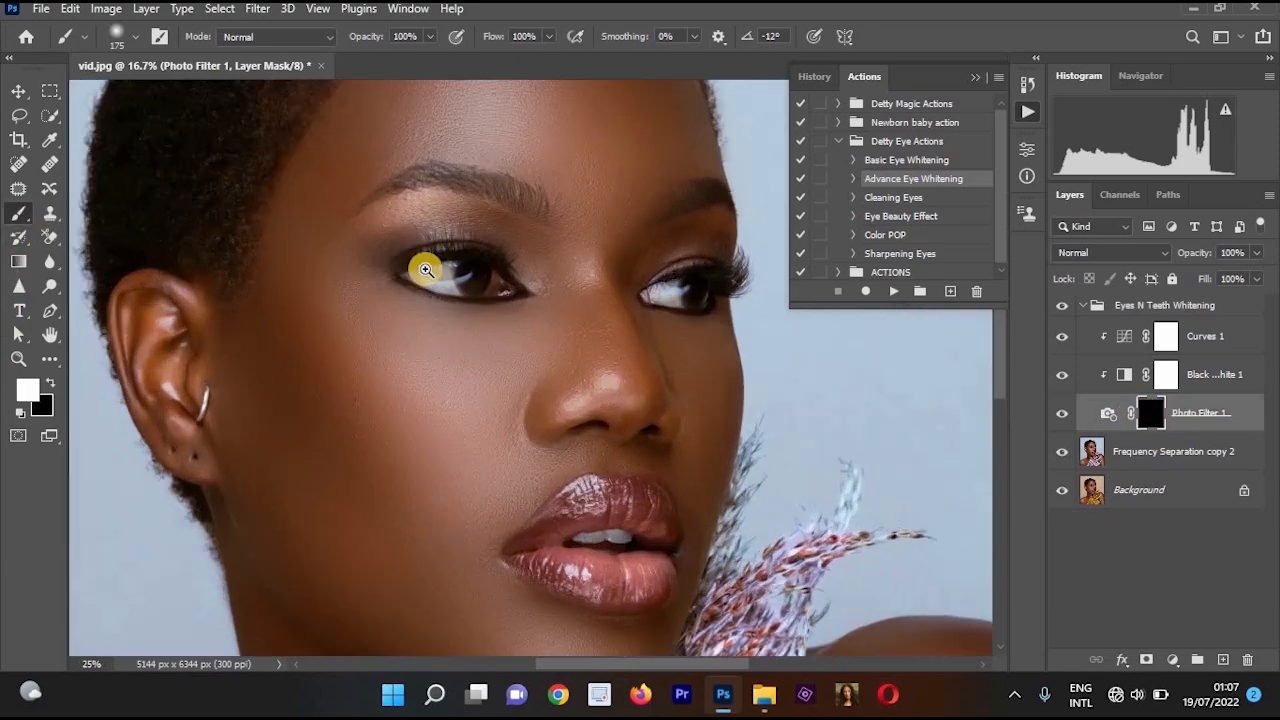
pyautogui.keyDown('ctrl'); pyautogui.click(427, 267); pyautogui.keyUp('ctrl')
pyautogui.keyDown('ctrl'); pyautogui.click(425, 269); pyautogui.keyUp('ctrl')
pyautogui.keyDown('ctrl'); pyautogui.click(436, 272); pyautogui.keyUp('ctrl')
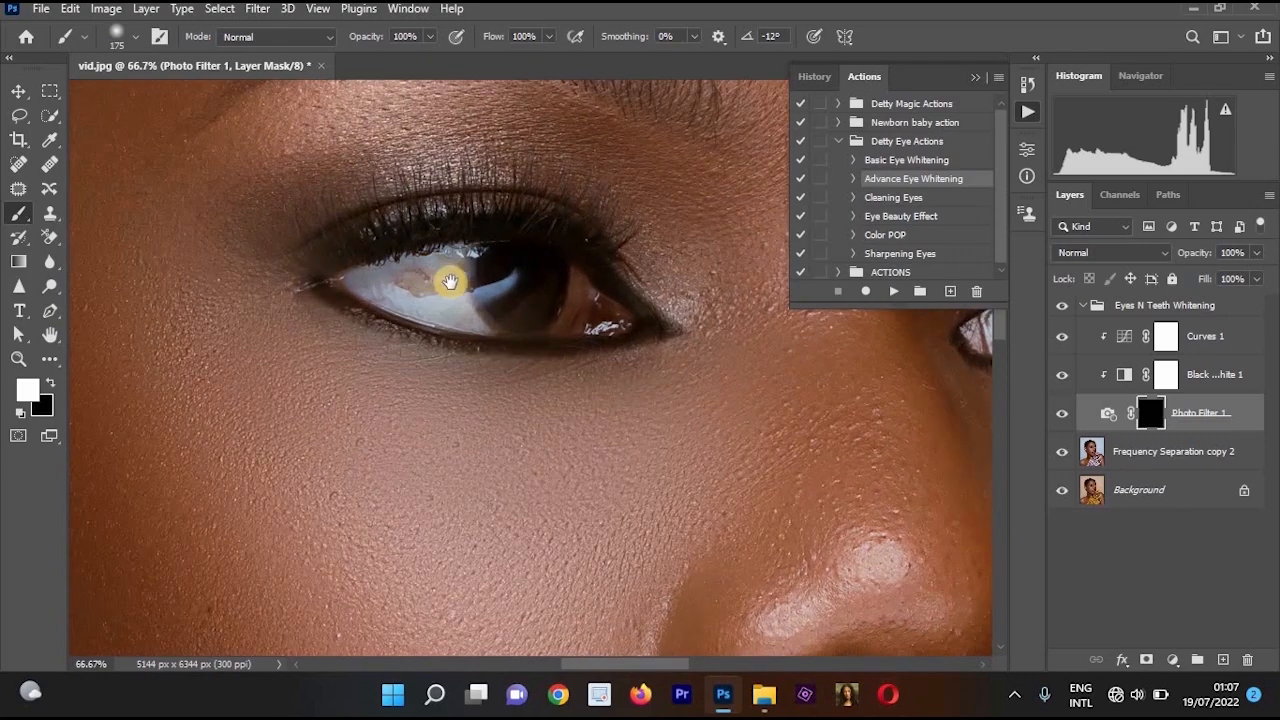
pyautogui.keyDown('ctrl'); pyautogui.click(455, 272); pyautogui.keyUp('ctrl')
pyautogui.moveTo(443, 276)
pyautogui.mouseDown()
pyautogui.moveTo(489, 346)
pyautogui.moveTo(480, 273)
pyautogui.moveTo(311, 287)
pyautogui.moveTo(426, 324)
pyautogui.moveTo(355, 296)
pyautogui.moveTo(441, 294)
pyautogui.moveTo(469, 259)
pyautogui.mouseUp()
pyautogui.moveTo(493, 352)
pyautogui.mouseDown()
pyautogui.moveTo(453, 272)
pyautogui.moveTo(498, 252)
pyautogui.mouseUp()
pyautogui.press('x')
pyautogui.press('x')
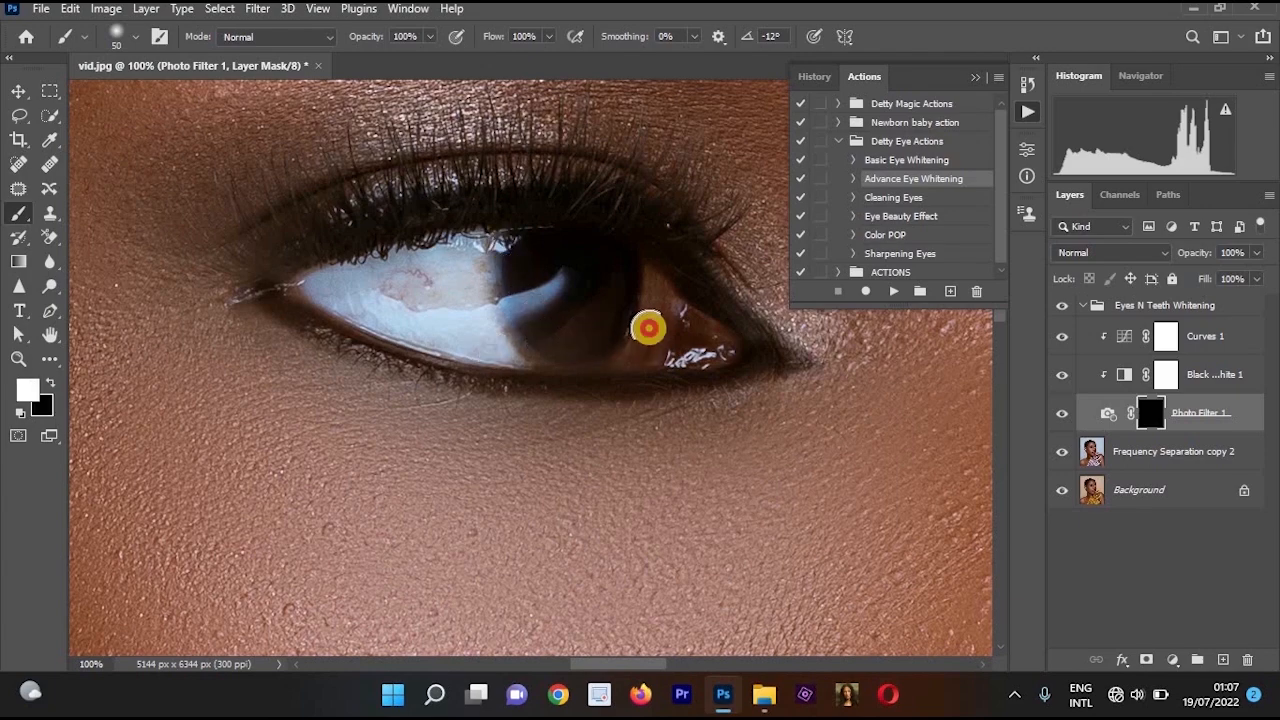
pyautogui.click(628, 347)
pyautogui.moveTo(628, 347)
pyautogui.mouseDown()
pyautogui.moveTo(654, 300)
pyautogui.moveTo(643, 278)
pyautogui.mouseUp()
pyautogui.moveTo(752, 328)
pyautogui.mouseDown()
pyautogui.moveTo(247, 417)
pyautogui.moveTo(172, 374)
pyautogui.mouseUp()
# - Paint white on the same mask over the upper and lower teeth, reducing the brush from 45 to 30, and swap the painting colour to black
pyautogui.moveTo(884, 490); pyautogui.dragTo(632, 410)
pyautogui.click(632, 410)
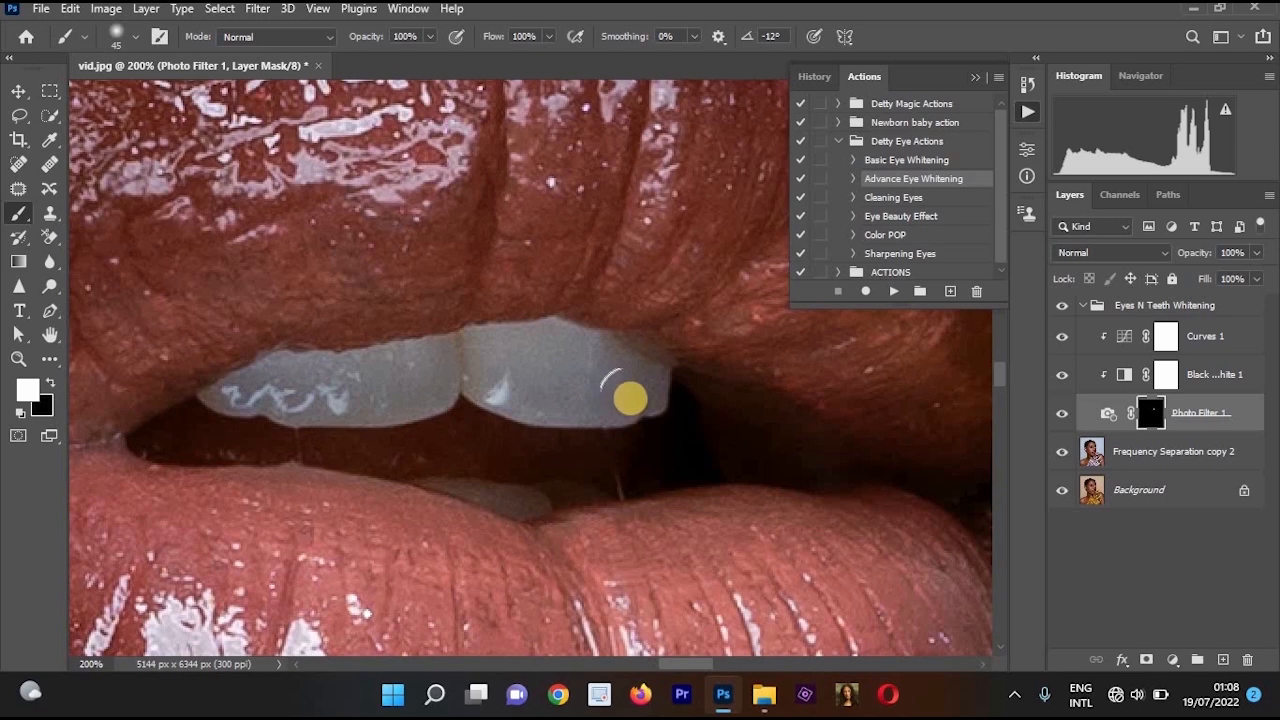
pyautogui.moveTo(636, 383)
pyautogui.mouseDown()
pyautogui.moveTo(583, 397)
pyautogui.moveTo(412, 370)
pyautogui.moveTo(236, 395)
pyautogui.moveTo(544, 370)
pyautogui.moveTo(523, 365)
pyautogui.moveTo(622, 396)
pyautogui.mouseUp()
pyautogui.press('[')
pyautogui.press('[')
pyautogui.press('[')
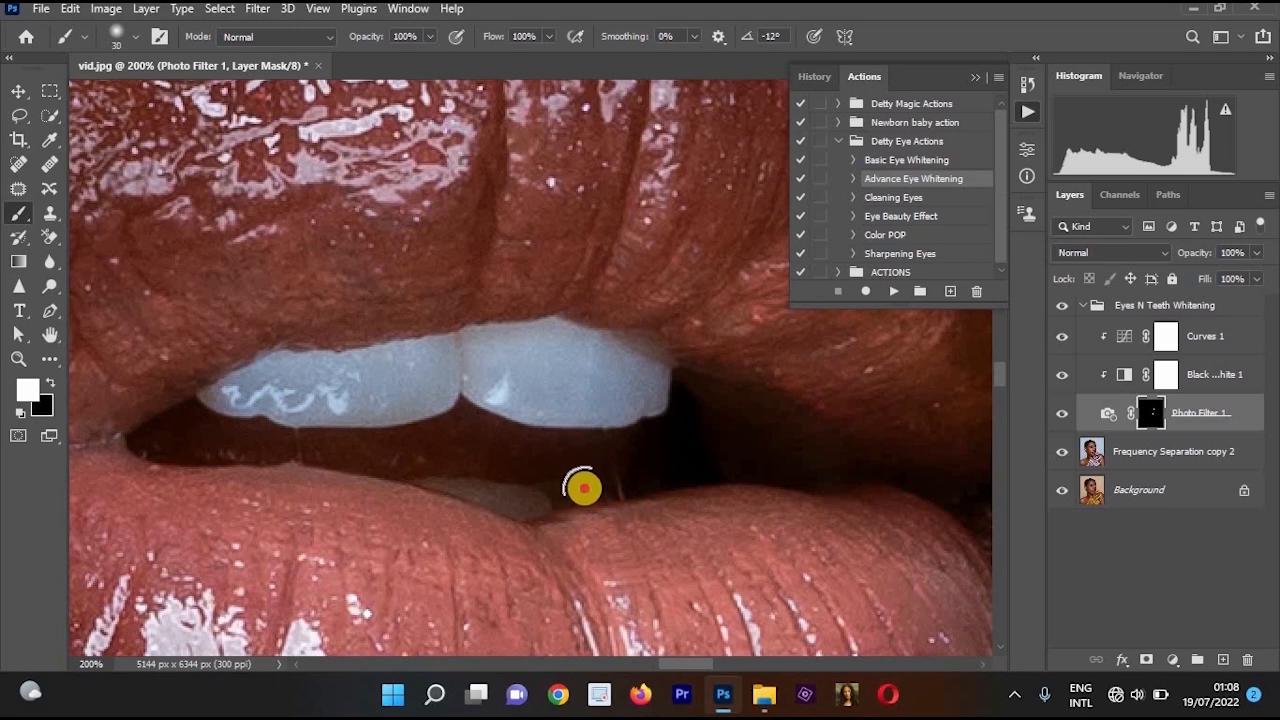
pyautogui.moveTo(583, 489)
pyautogui.mouseDown()
pyautogui.moveTo(488, 494)
pyautogui.moveTo(406, 463)
pyautogui.mouseUp()
pyautogui.press('x')
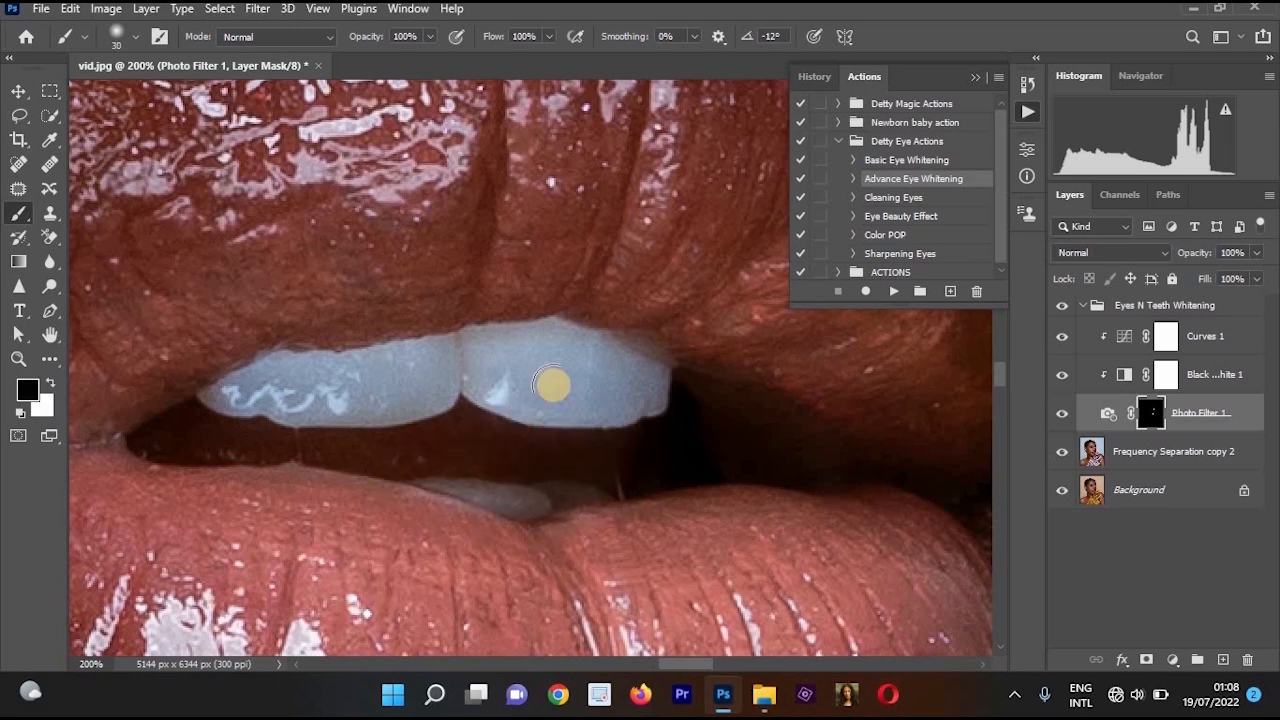
# - Lower the Eyes N Teeth Whitening group's opacity to 89% and merge it with the Frequency Separation copy 2 layer
pyautogui.keyDown('alt'); pyautogui.click(680, 399); pyautogui.keyUp('alt')
pyautogui.keyDown('alt'); pyautogui.click(680, 399); pyautogui.keyUp('alt')
pyautogui.keyDown('alt'); pyautogui.click(680, 399); pyautogui.keyUp('alt')
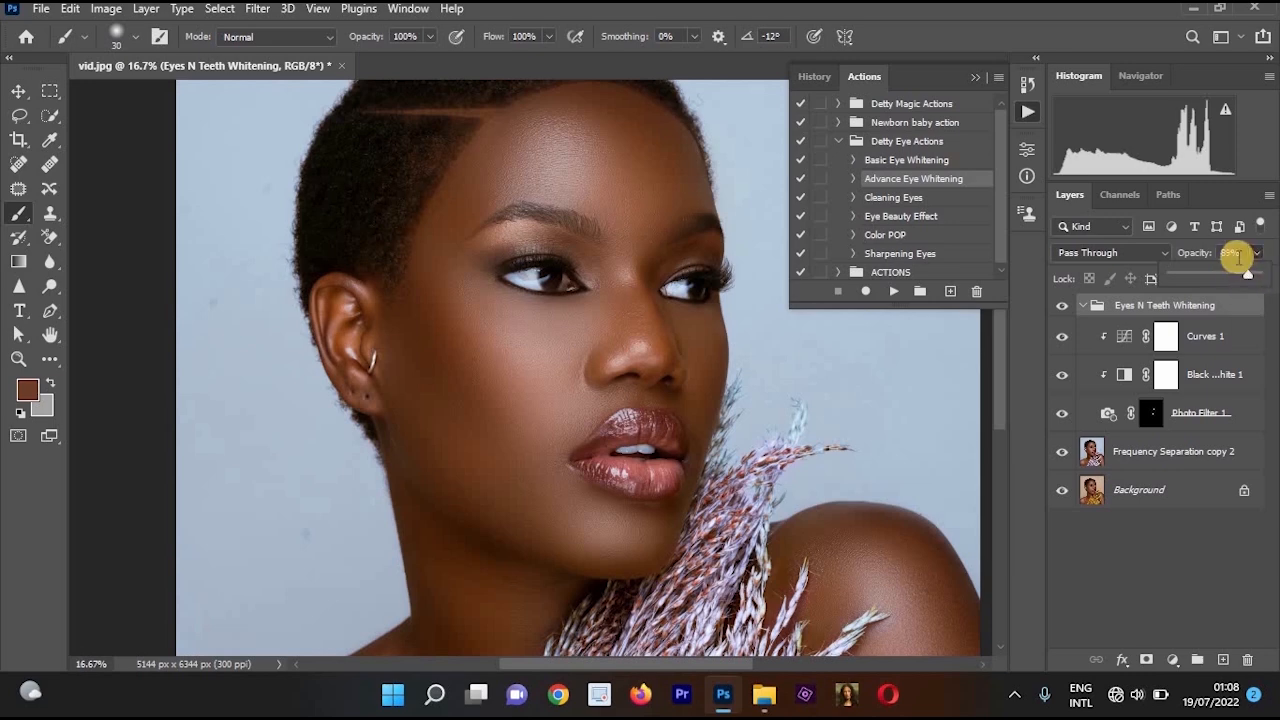
pyautogui.click(1163, 457)
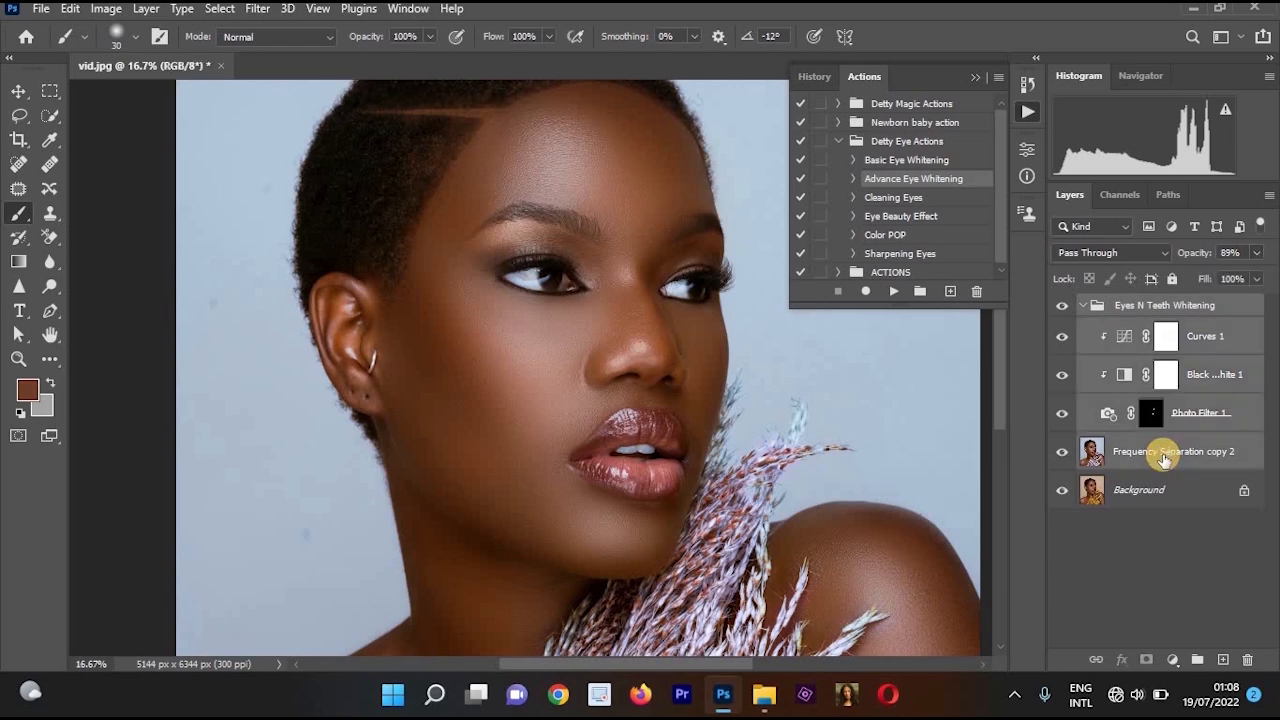
pyautogui.hotkey('ctrl', 'e')
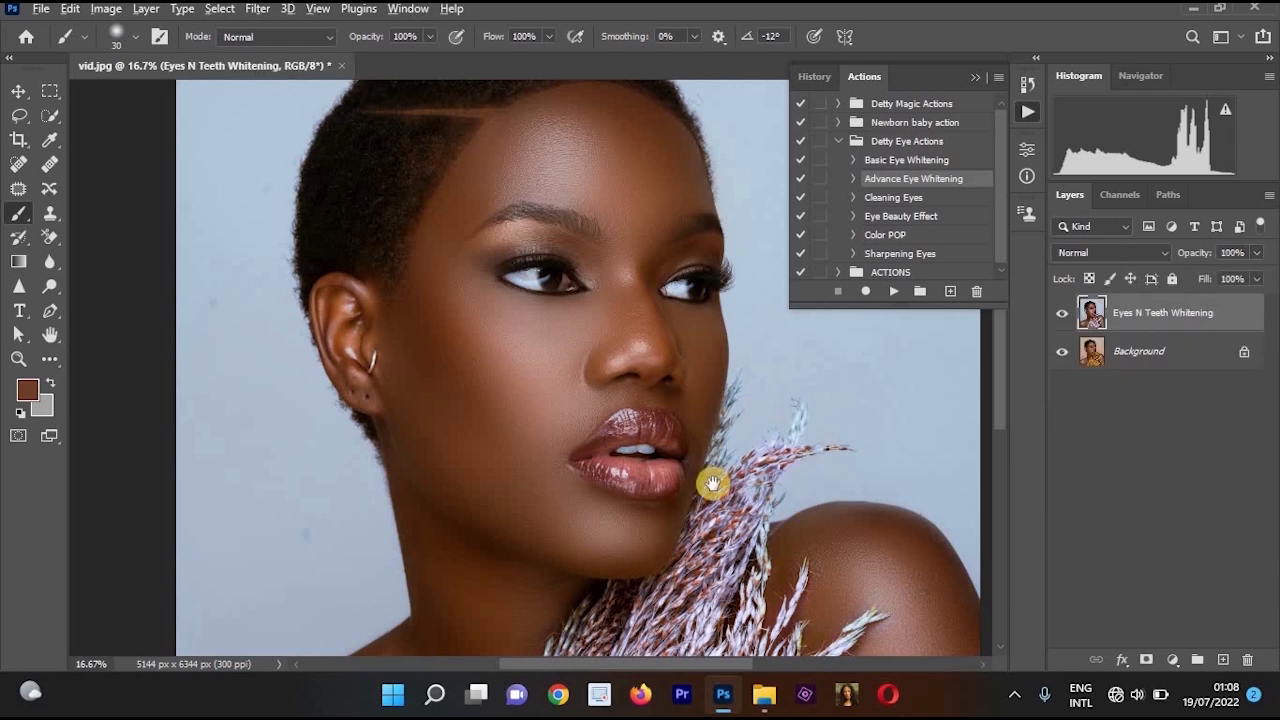
# - Play the Skin Texture action from the Detty Magic Actions set on the Eyes N Teeth Whitening layer
pyautogui.click(694, 400)
pyautogui.moveTo(752, 360); pyautogui.dragTo(753, 241)
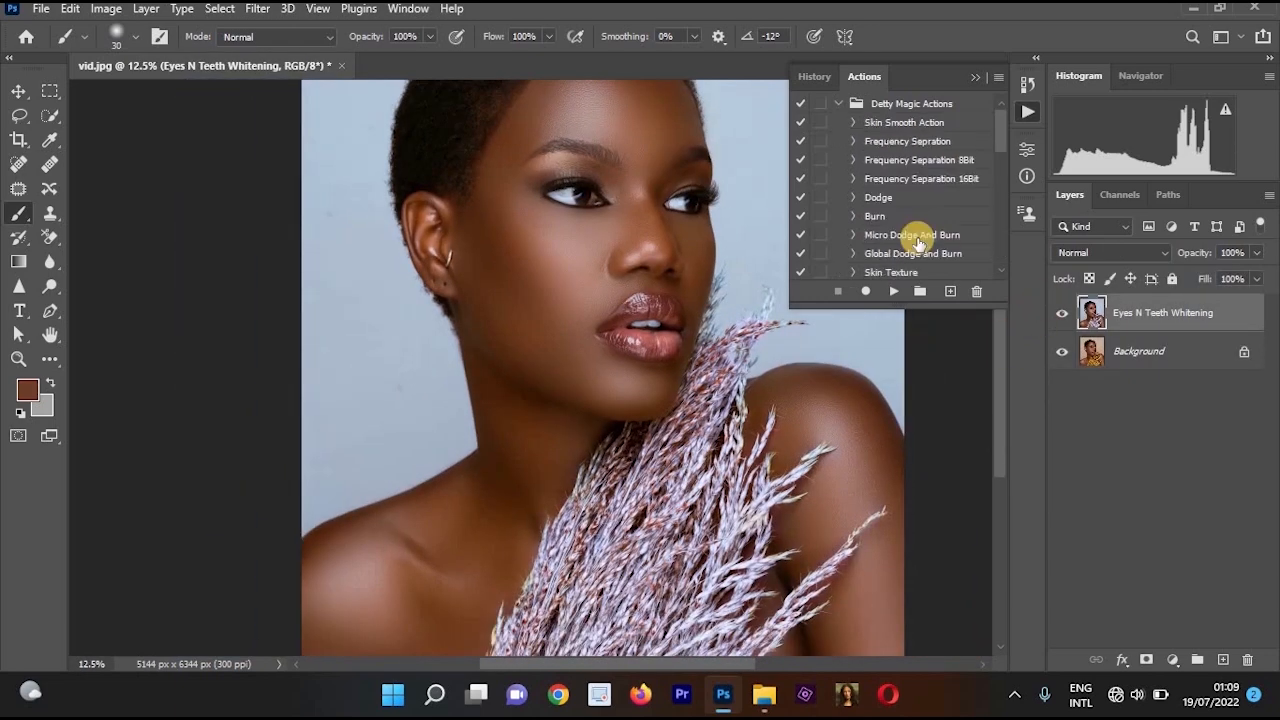
pyautogui.scroll(-1, 928, 176)
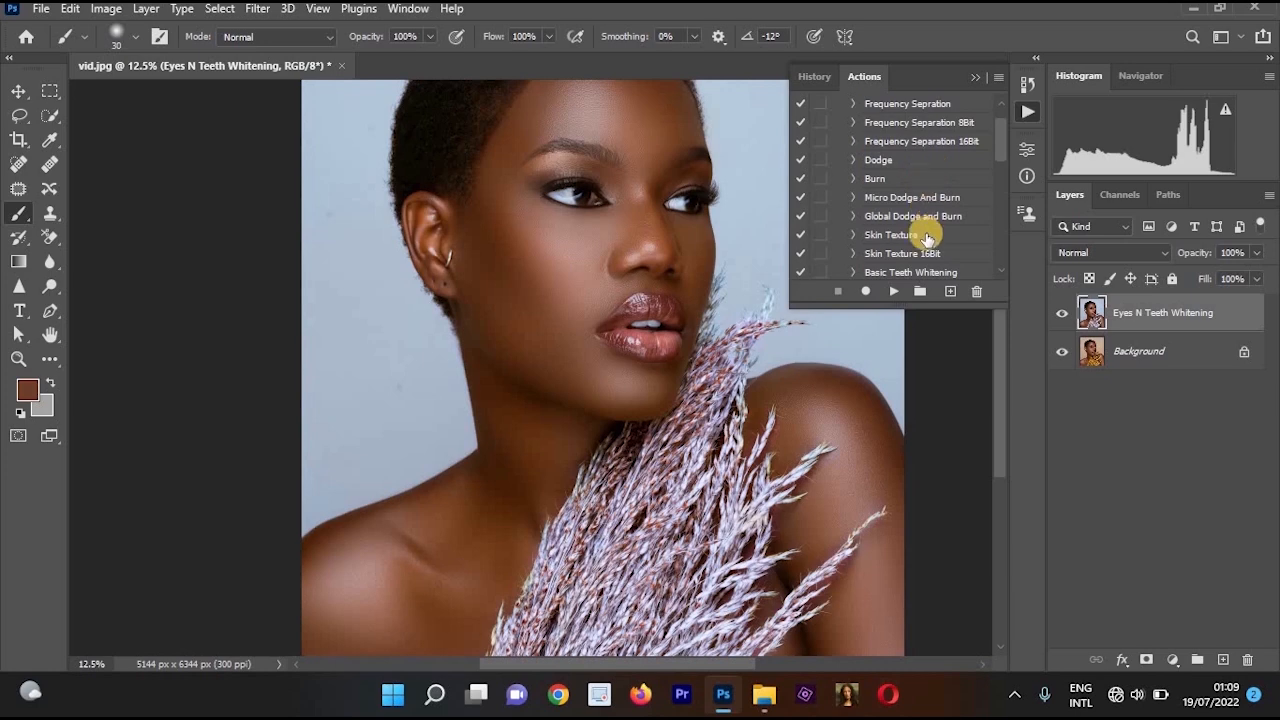
pyautogui.click(926, 240)
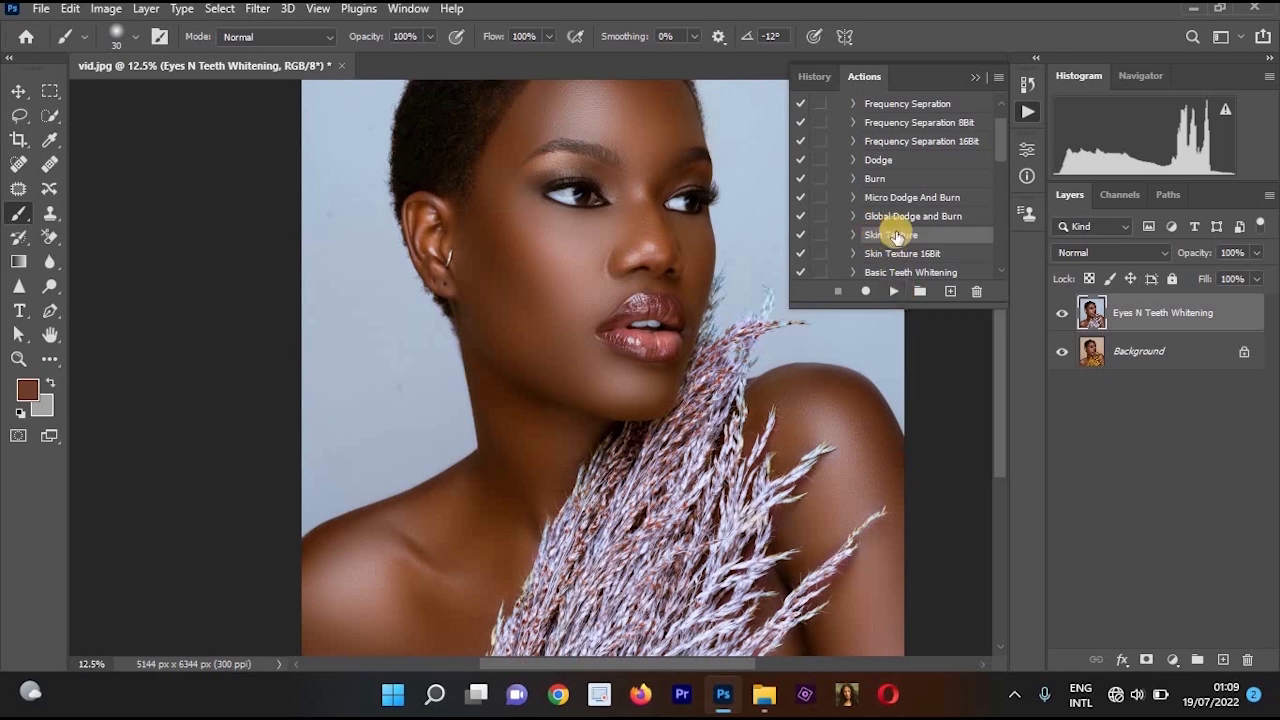
pyautogui.hotkey('ctrl', 'j')
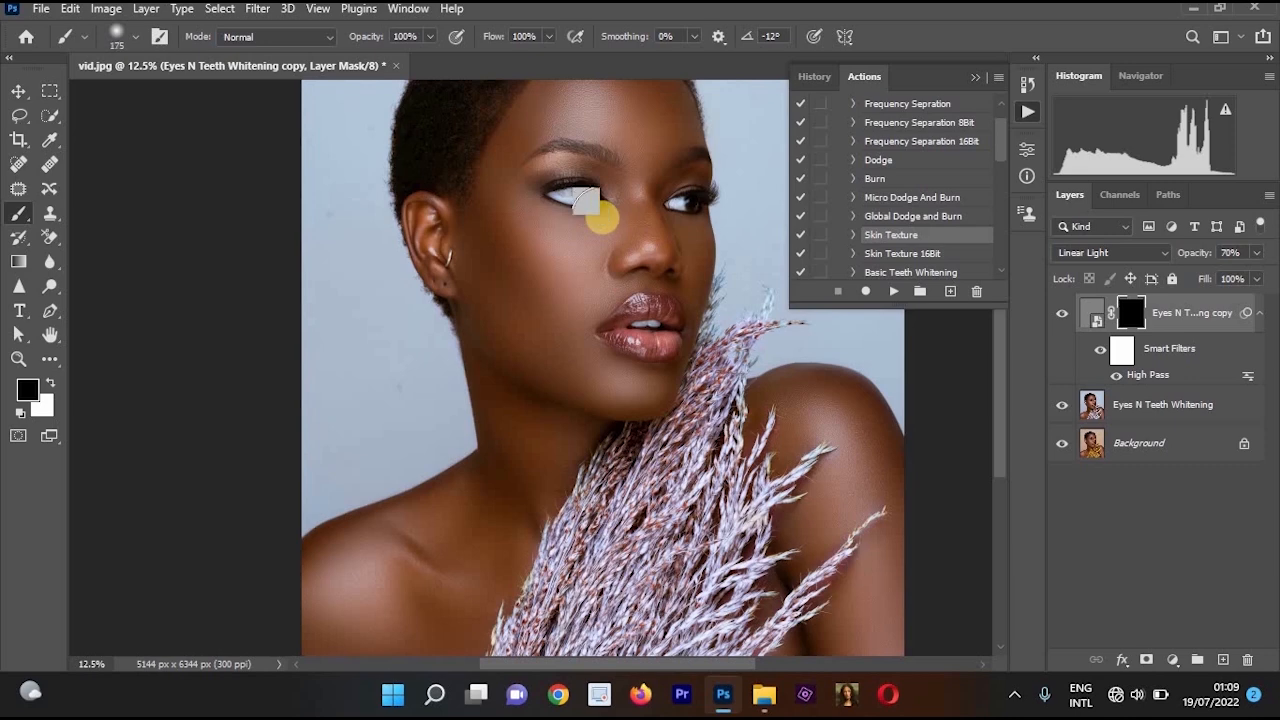
# - Paint white on the High Pass texture layer's mask over the face with a size 800 brush
pyautogui.press('x')
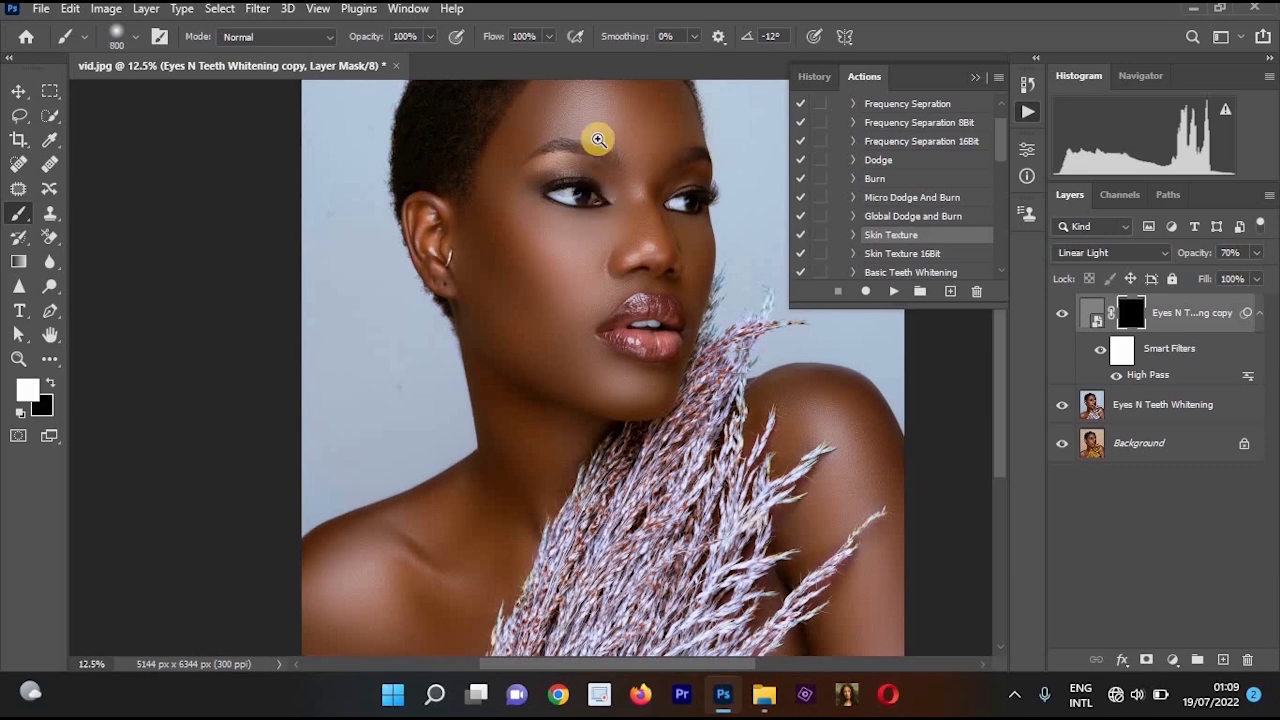
pyautogui.click(619, 139)
pyautogui.moveTo(558, 310); pyautogui.dragTo(490, 477)
pyautogui.moveTo(581, 260)
pyautogui.mouseDown()
pyautogui.moveTo(456, 284)
pyautogui.moveTo(387, 422)
pyautogui.moveTo(544, 379)
pyautogui.moveTo(549, 216)
pyautogui.moveTo(619, 394)
pyautogui.moveTo(581, 325)
pyautogui.mouseUp()
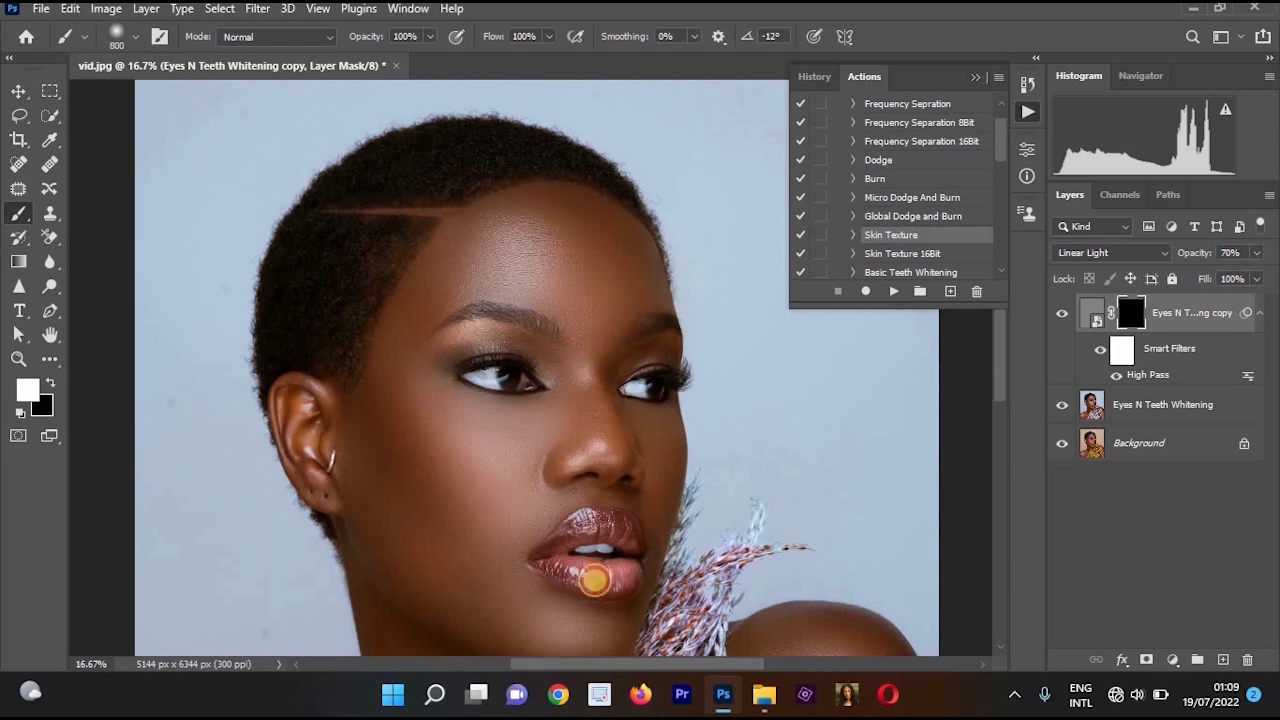
pyautogui.moveTo(594, 580)
pyautogui.mouseDown()
pyautogui.moveTo(410, 512)
pyautogui.moveTo(483, 574)
pyautogui.moveTo(464, 391)
pyautogui.moveTo(497, 256)
pyautogui.moveTo(557, 466)
pyautogui.mouseUp()
# - Continue painting white on the texture layer's mask over the neck, chest, shoulders and arm
pyautogui.keyDown('ctrl'); pyautogui.click(506, 231); pyautogui.keyUp('ctrl')
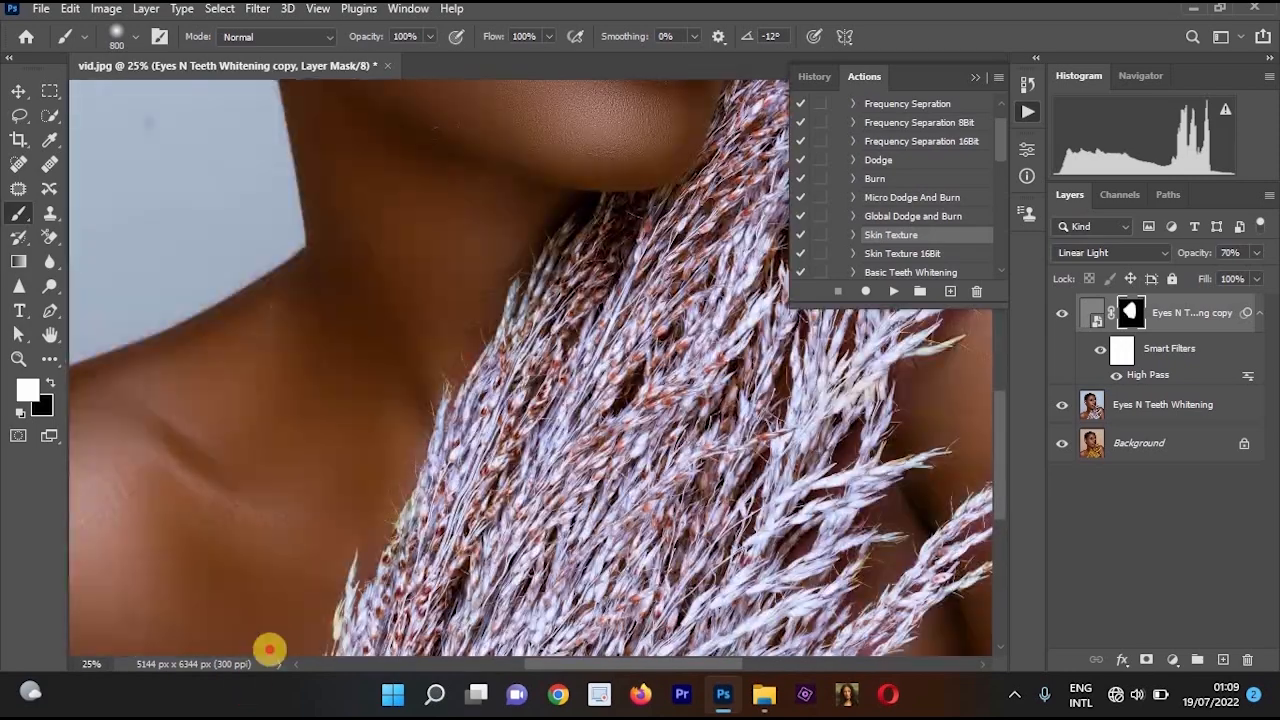
pyautogui.moveTo(268, 649); pyautogui.dragTo(85, 564)
pyautogui.moveTo(231, 538)
pyautogui.mouseDown()
pyautogui.moveTo(614, 143)
pyautogui.moveTo(424, 226)
pyautogui.moveTo(342, 289)
pyautogui.moveTo(678, 154)
pyautogui.mouseUp()
pyautogui.moveTo(704, 204)
pyautogui.mouseDown()
pyautogui.moveTo(420, 298)
pyautogui.moveTo(17, 463)
pyautogui.mouseUp()
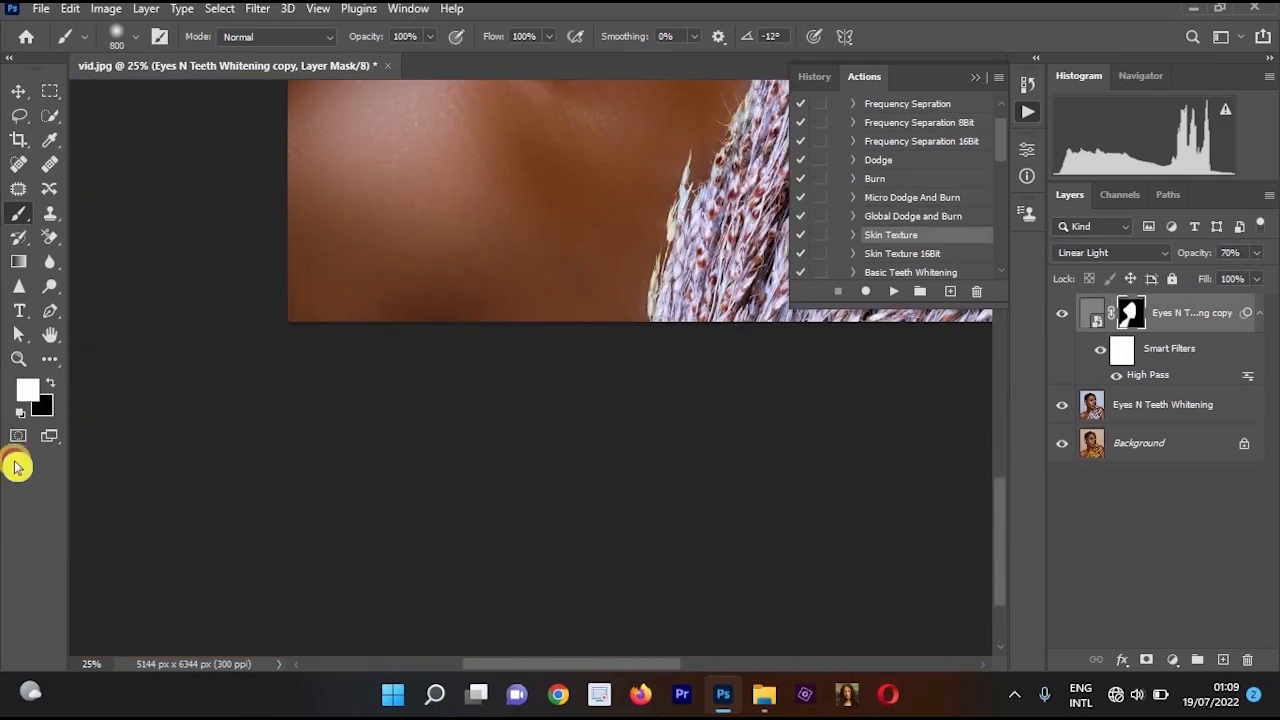
pyautogui.moveTo(423, 480); pyautogui.dragTo(272, 480)
pyautogui.moveTo(428, 508); pyautogui.dragTo(506, 314)
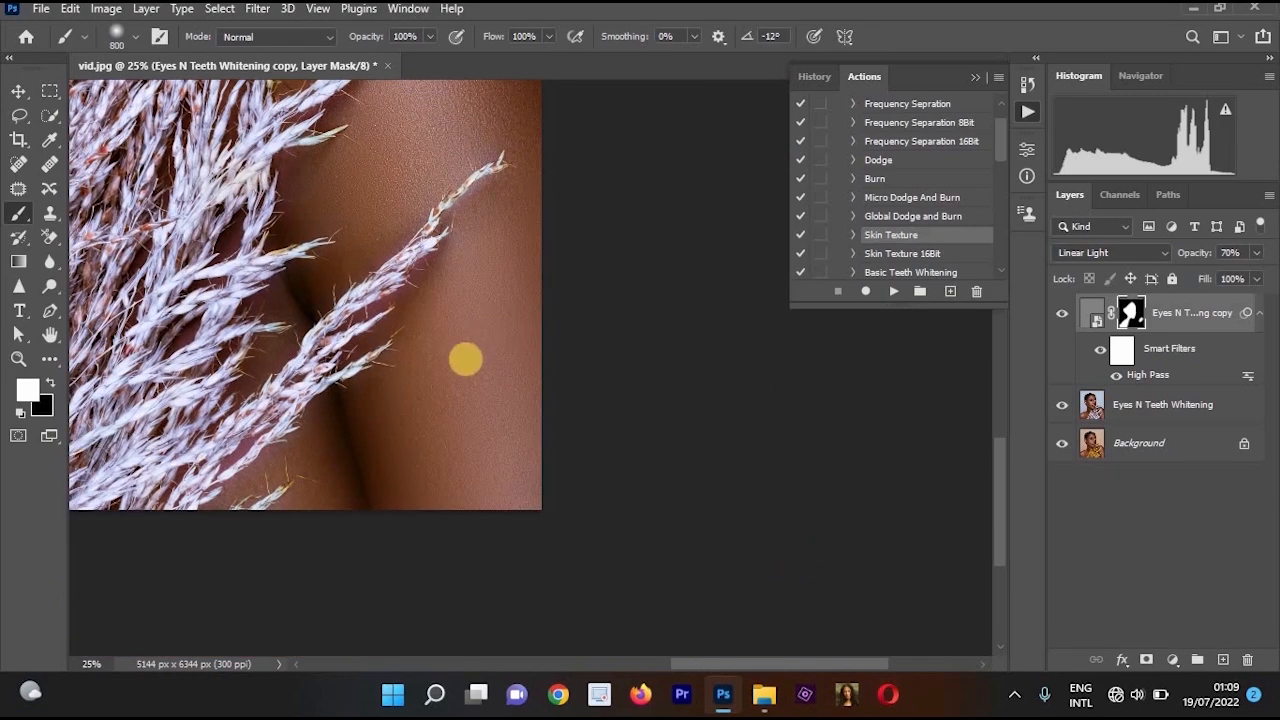
pyautogui.moveTo(408, 169); pyautogui.dragTo(705, 634)
pyautogui.keyDown('alt'); pyautogui.click(692, 378); pyautogui.keyUp('alt')
pyautogui.keyDown('alt'); pyautogui.click(666, 220); pyautogui.keyUp('alt')
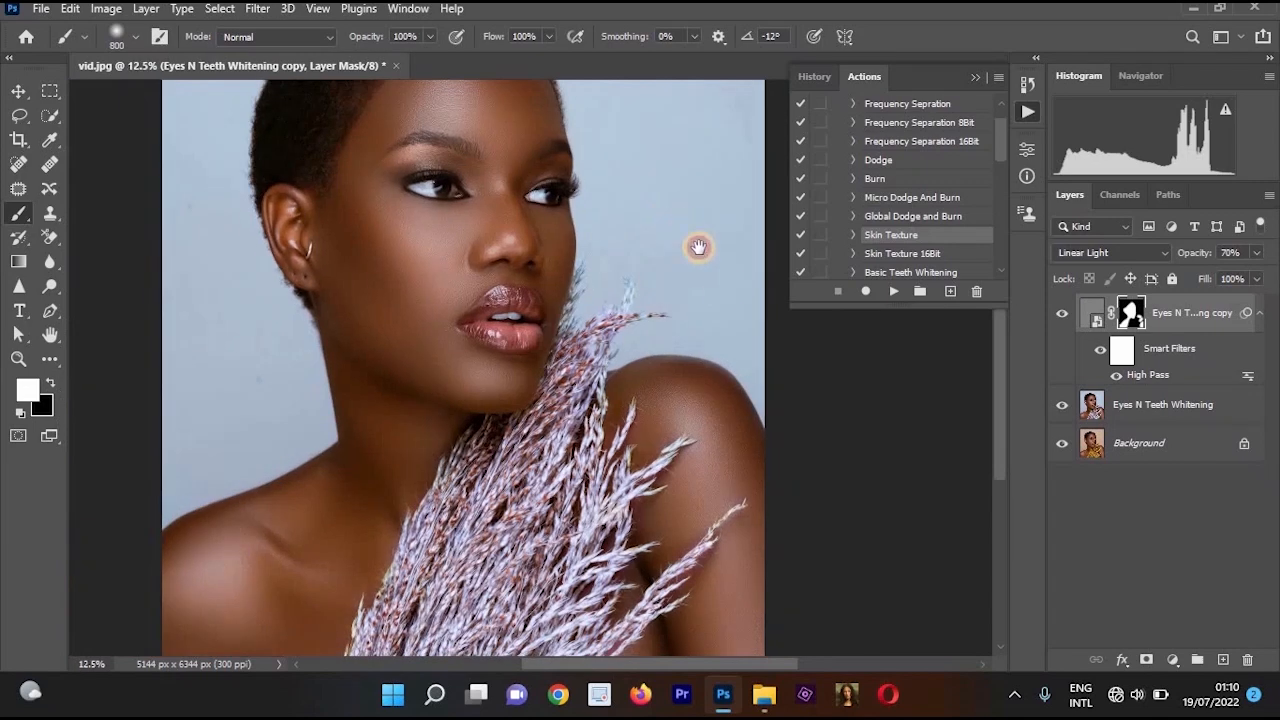
# - Lower the texture layer's opacity to 58% and merge it with the Eyes N Teeth Whitening layer
pyautogui.click(1256, 253)
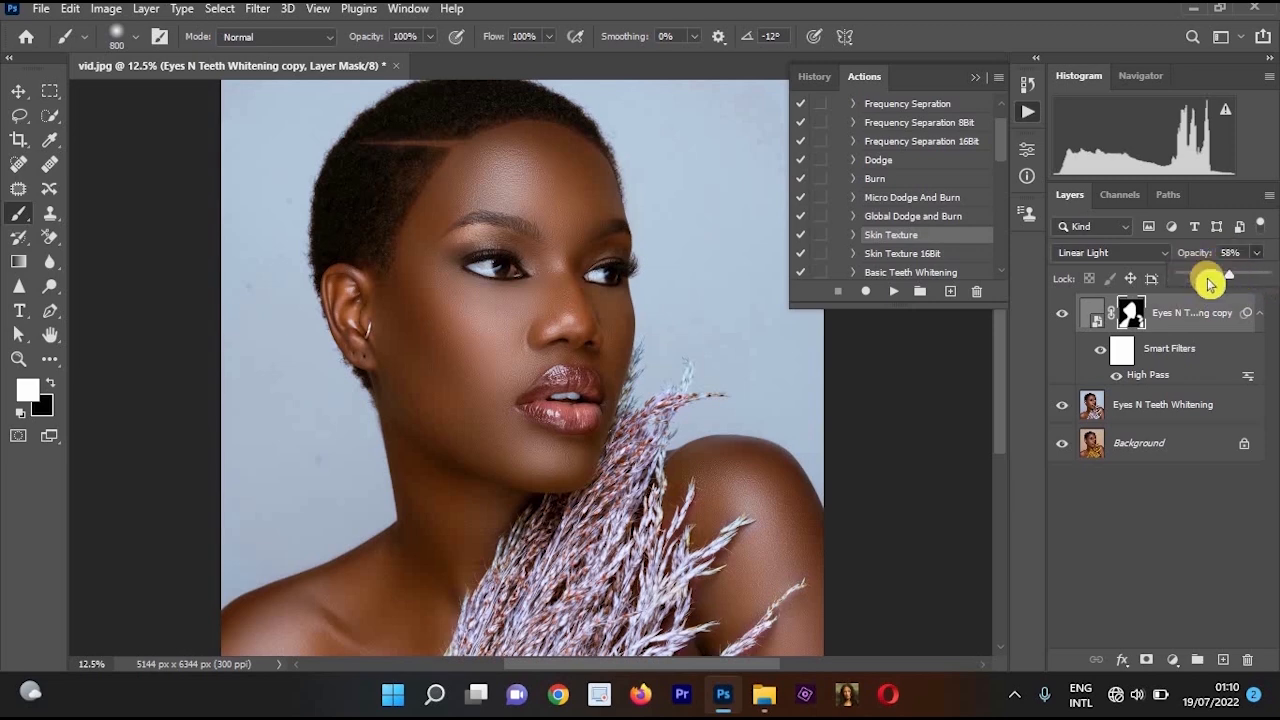
pyautogui.click(1168, 406)
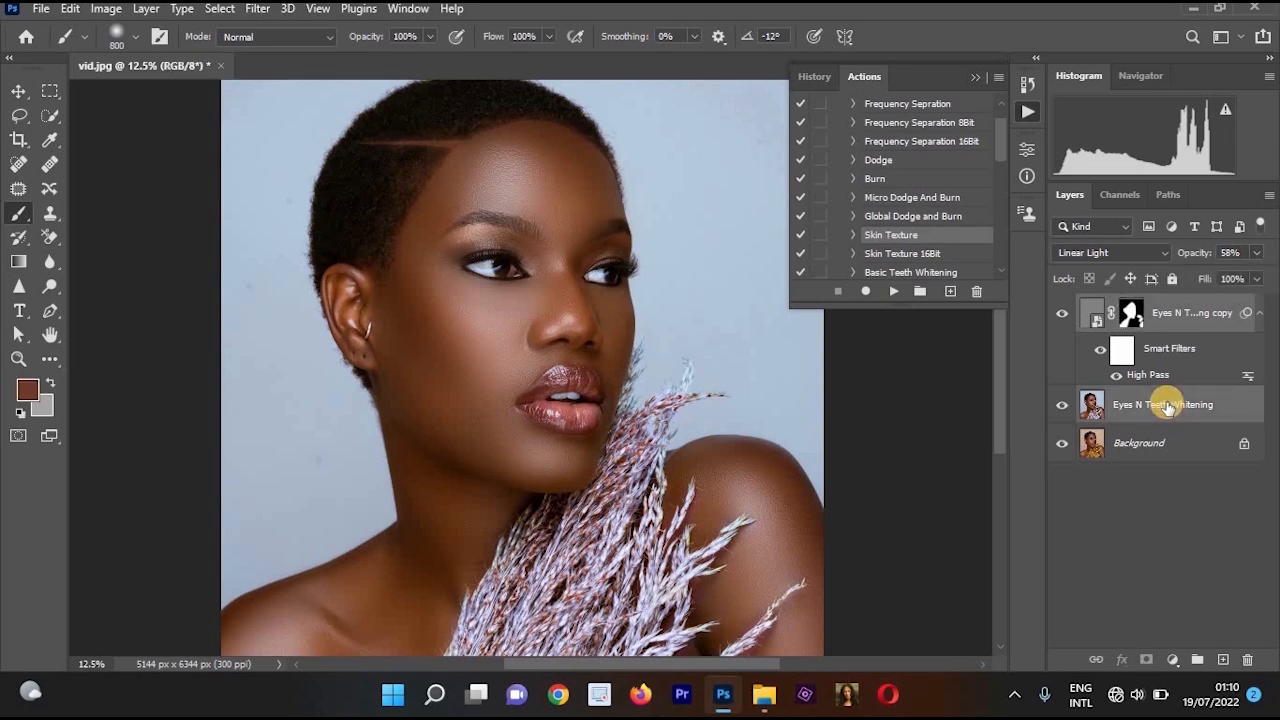
pyautogui.hotkey('ctrl', 'e')
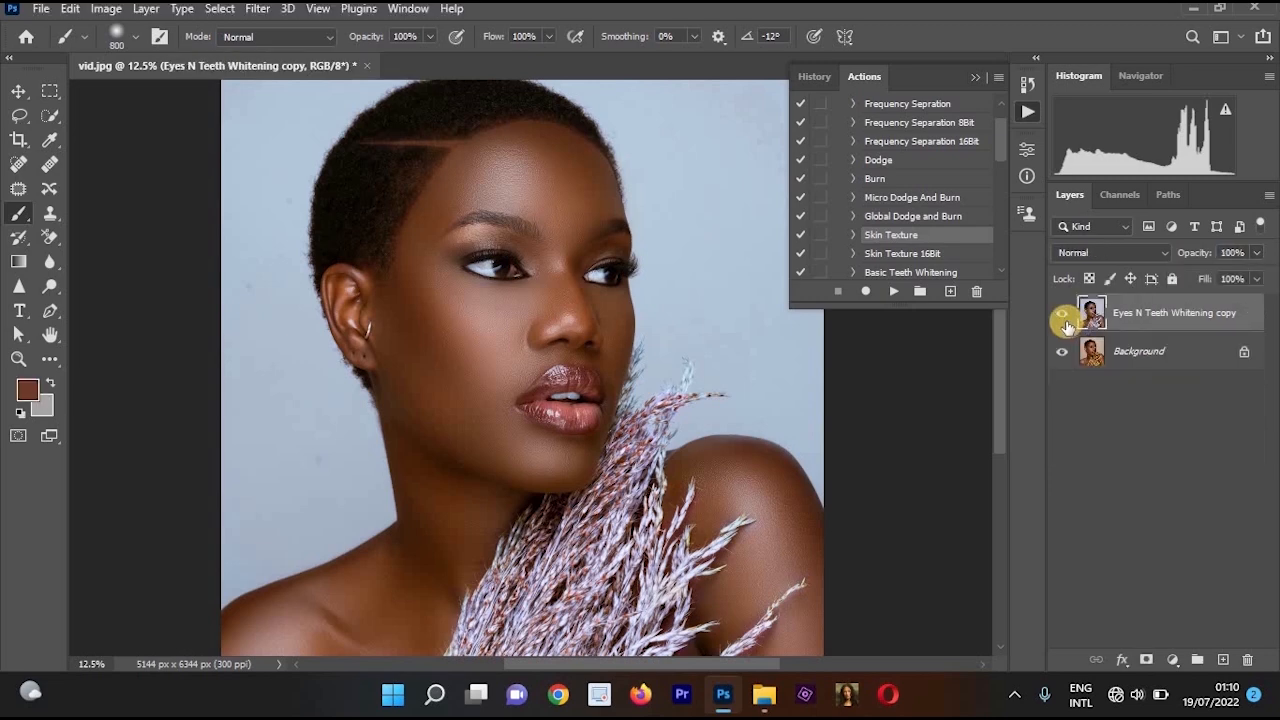
# - Open the BEAUTY RETOUCH v3 legacy extension
pyautogui.click(412, 12)
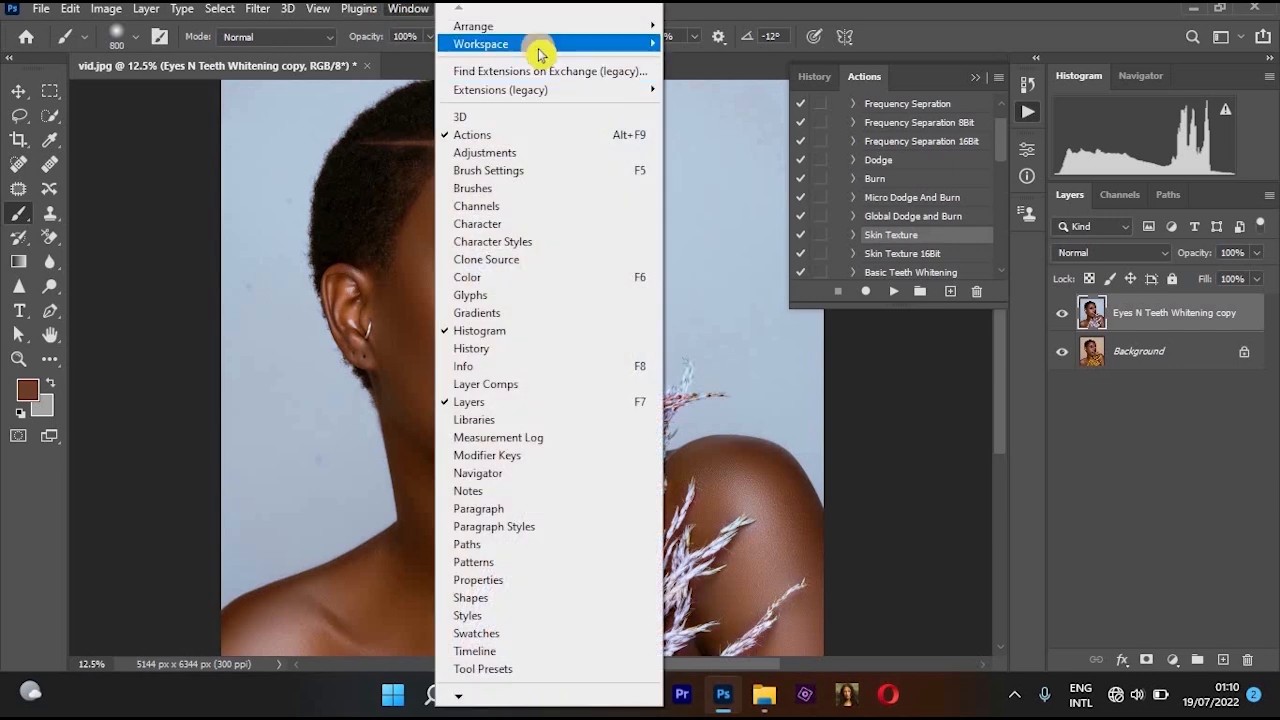
pyautogui.moveTo(574, 92)
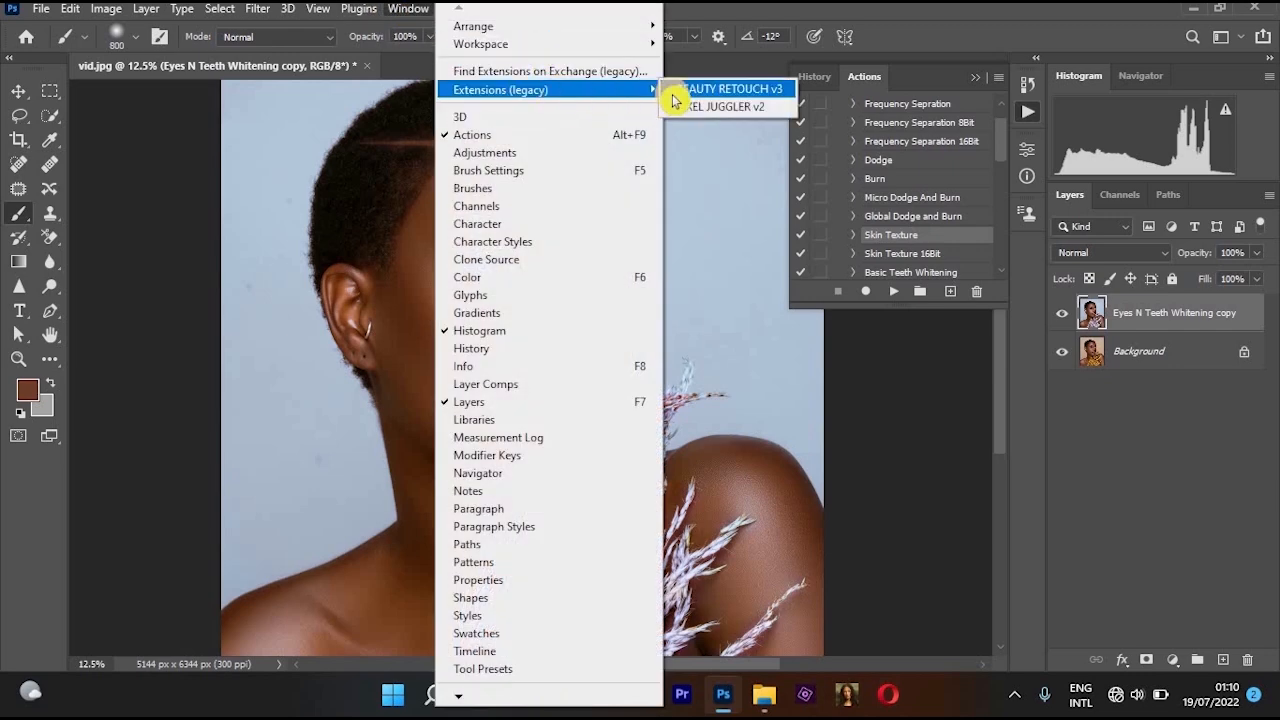
pyautogui.click(676, 91)
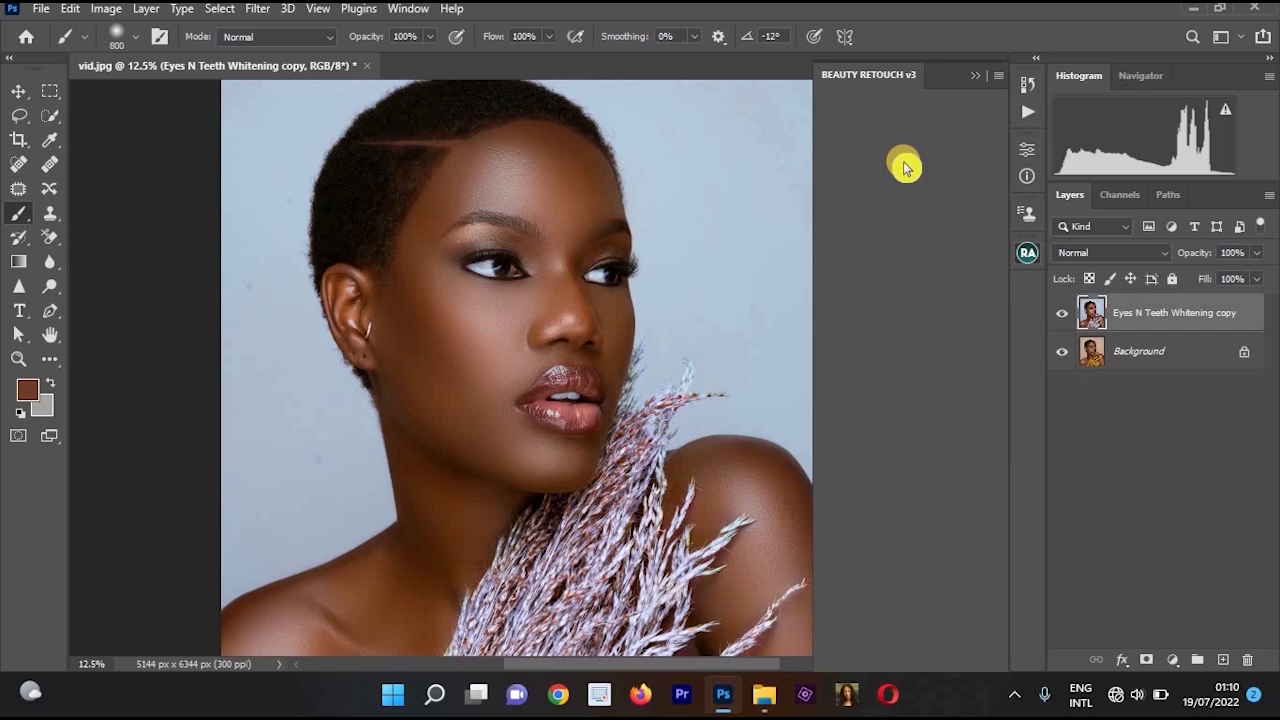
# - Select the woman's head and skin with the Quick Selection tool, subtracting the dried flowers from the selection
pyautogui.click(50, 114)
pyautogui.moveTo(510, 160)
pyautogui.mouseDown()
pyautogui.moveTo(480, 227)
pyautogui.moveTo(481, 389)
pyautogui.moveTo(526, 378)
pyautogui.moveTo(532, 302)
pyautogui.moveTo(460, 210)
pyautogui.moveTo(568, 278)
pyautogui.moveTo(556, 355)
pyautogui.moveTo(618, 460)
pyautogui.moveTo(606, 498)
pyautogui.moveTo(603, 425)
pyautogui.mouseUp()
pyautogui.moveTo(568, 346); pyautogui.dragTo(499, 163)
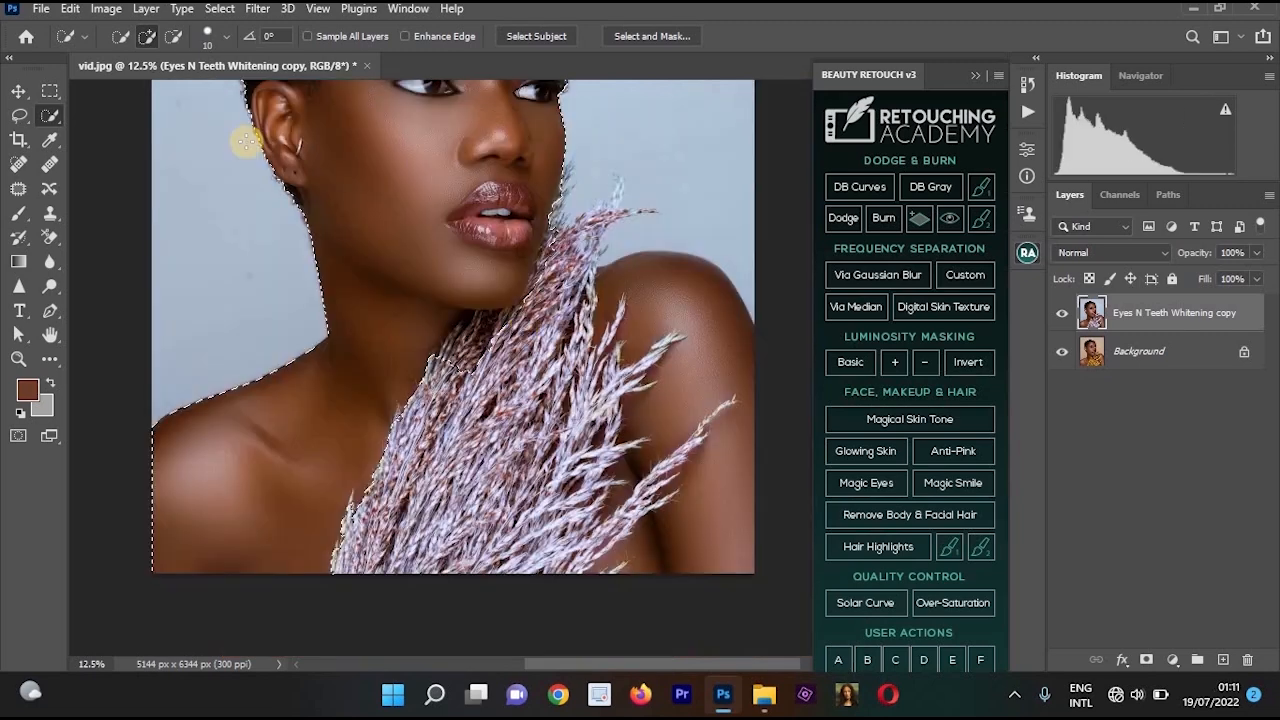
pyautogui.click(176, 37)
pyautogui.moveTo(557, 441)
pyautogui.mouseDown()
pyautogui.moveTo(647, 279)
pyautogui.moveTo(613, 287)
pyautogui.moveTo(629, 297)
pyautogui.moveTo(661, 391)
pyautogui.moveTo(717, 453)
pyautogui.moveTo(621, 259)
pyautogui.moveTo(655, 301)
pyautogui.mouseUp()
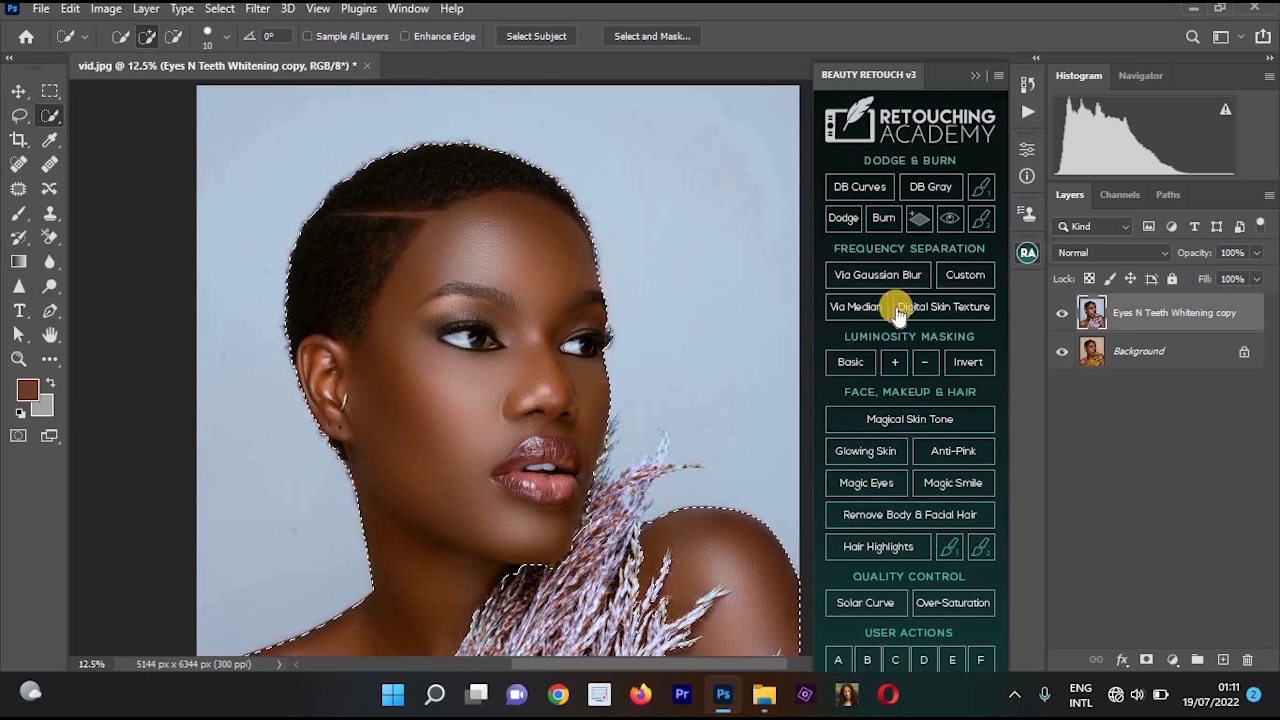
# - Apply Magical Skin Tone to the selection and copy the Shadows layer's mask onto the Skin Tone Correction group
pyautogui.click(886, 420)
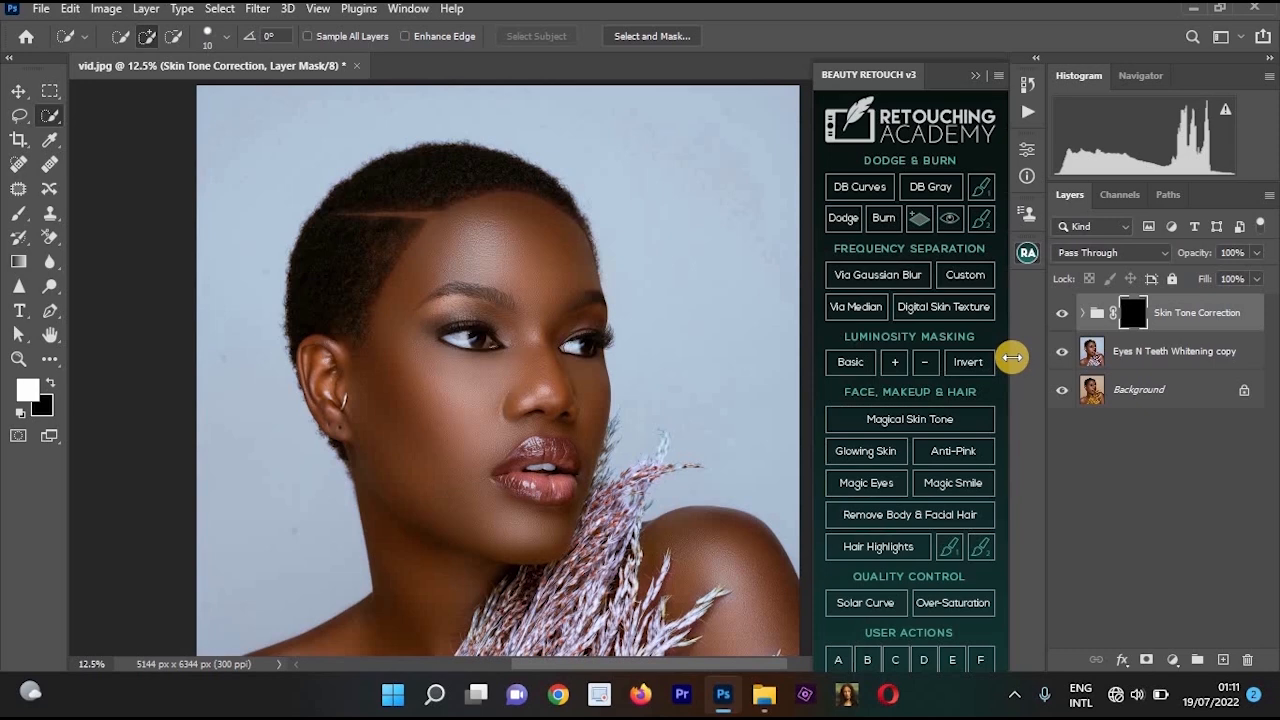
pyautogui.click(1083, 313)
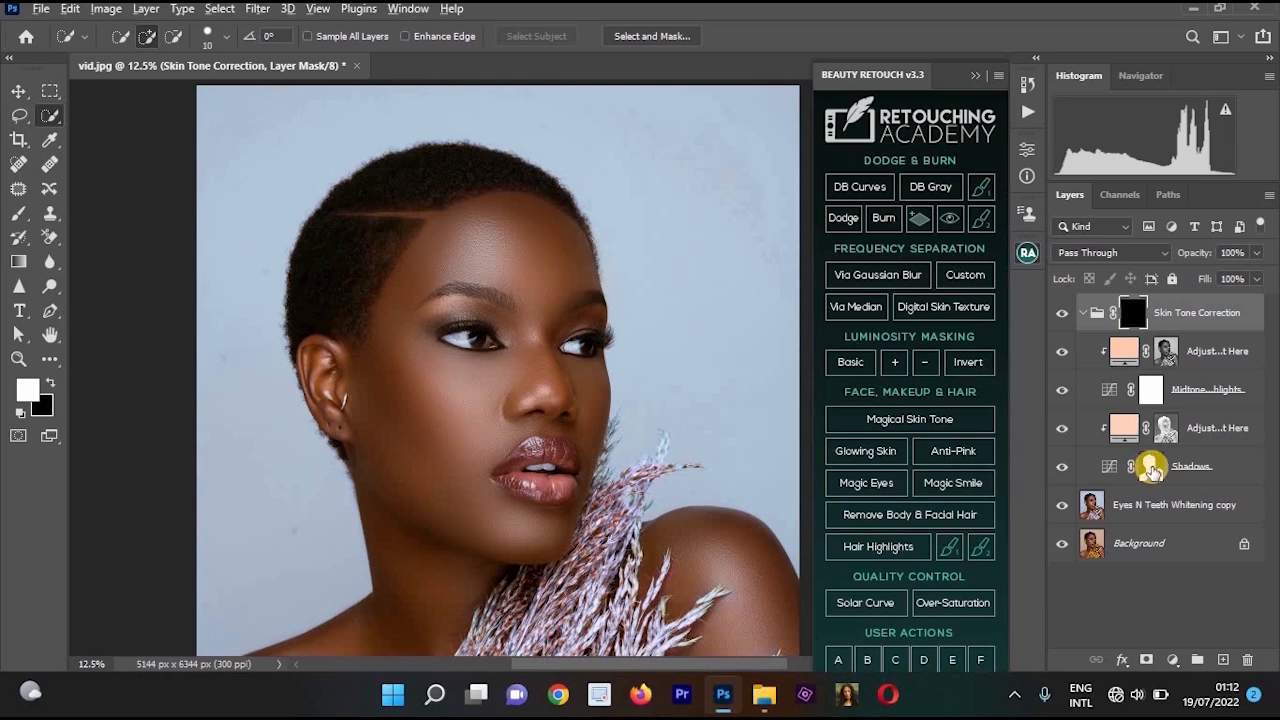
pyautogui.moveTo(1151, 469); pyautogui.dragTo(1143, 314)
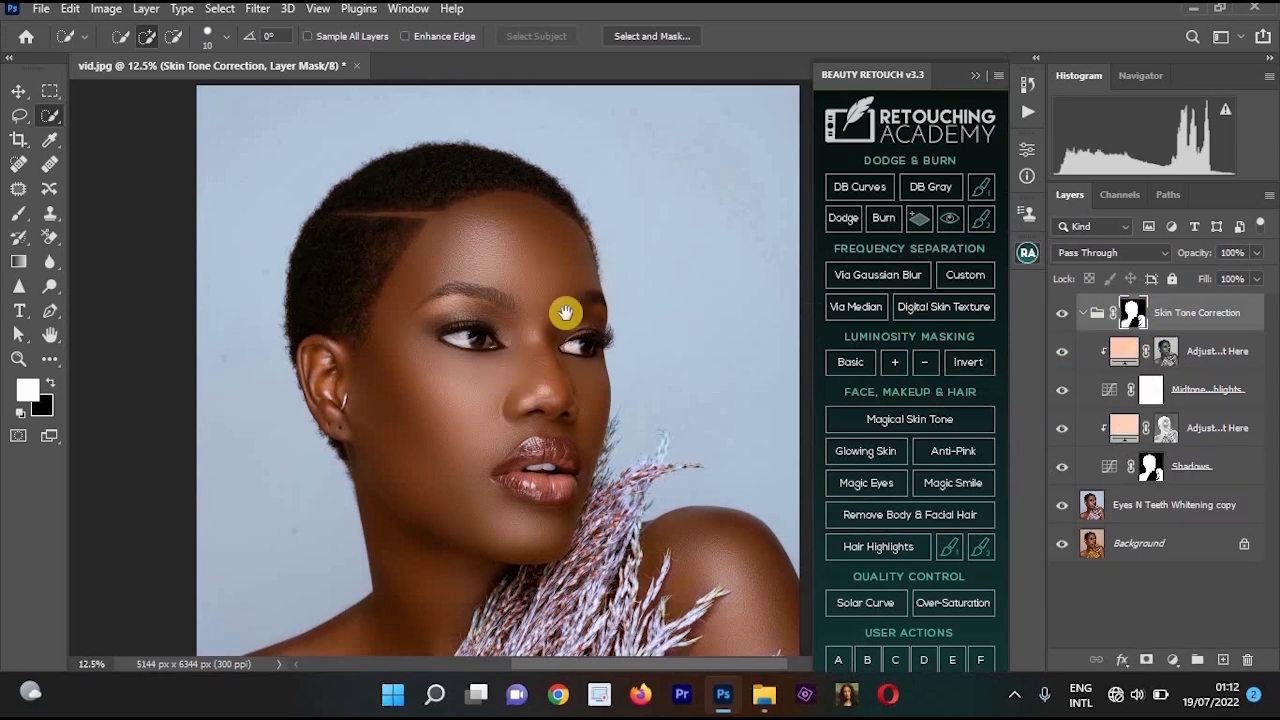
# - Lower the Skin Tone Correction group's opacity to 72%
pyautogui.moveTo(566, 314); pyautogui.dragTo(614, 284)
pyautogui.scroll(-2, 614, 284)
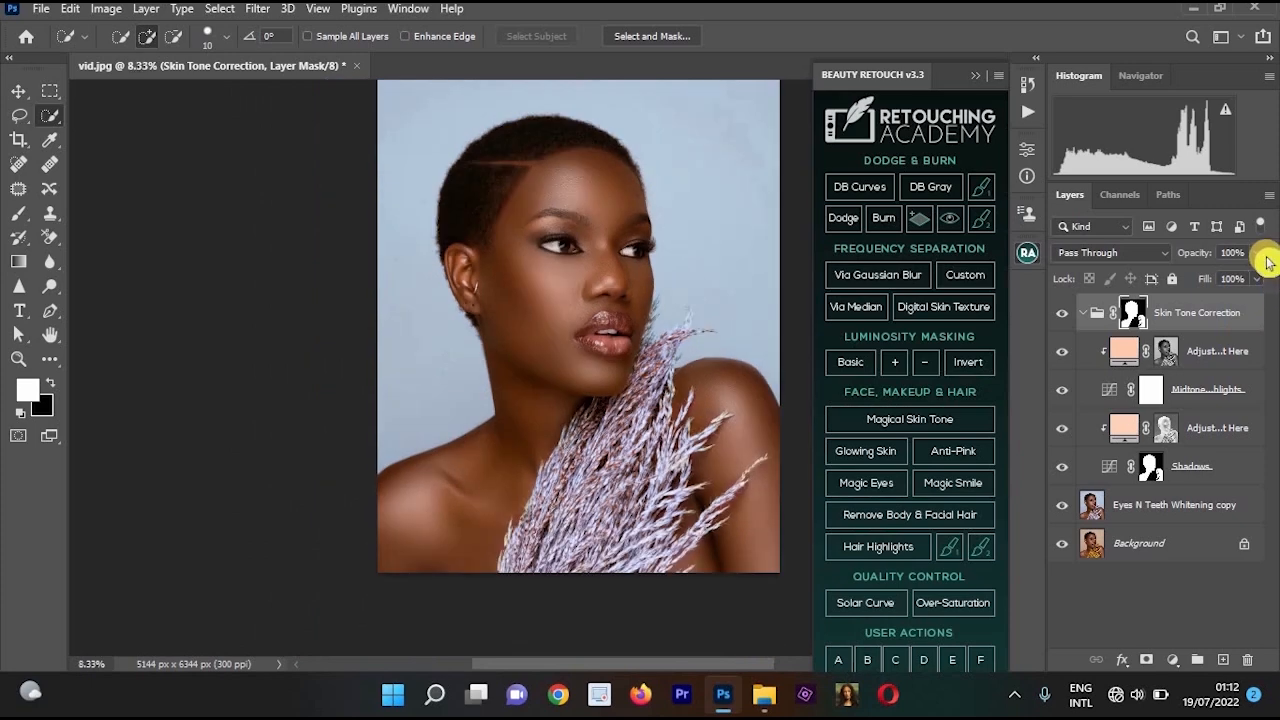
pyautogui.click(1257, 253)
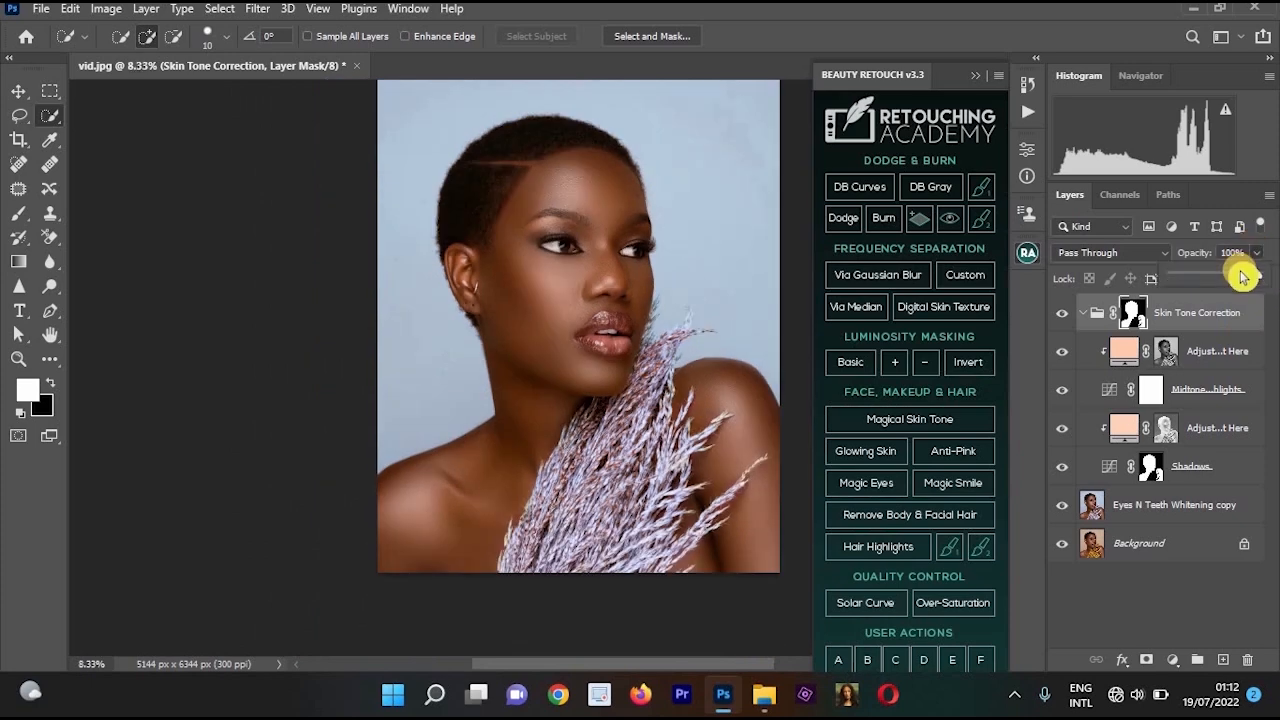
pyautogui.moveTo(1238, 280); pyautogui.dragTo(1235, 280)
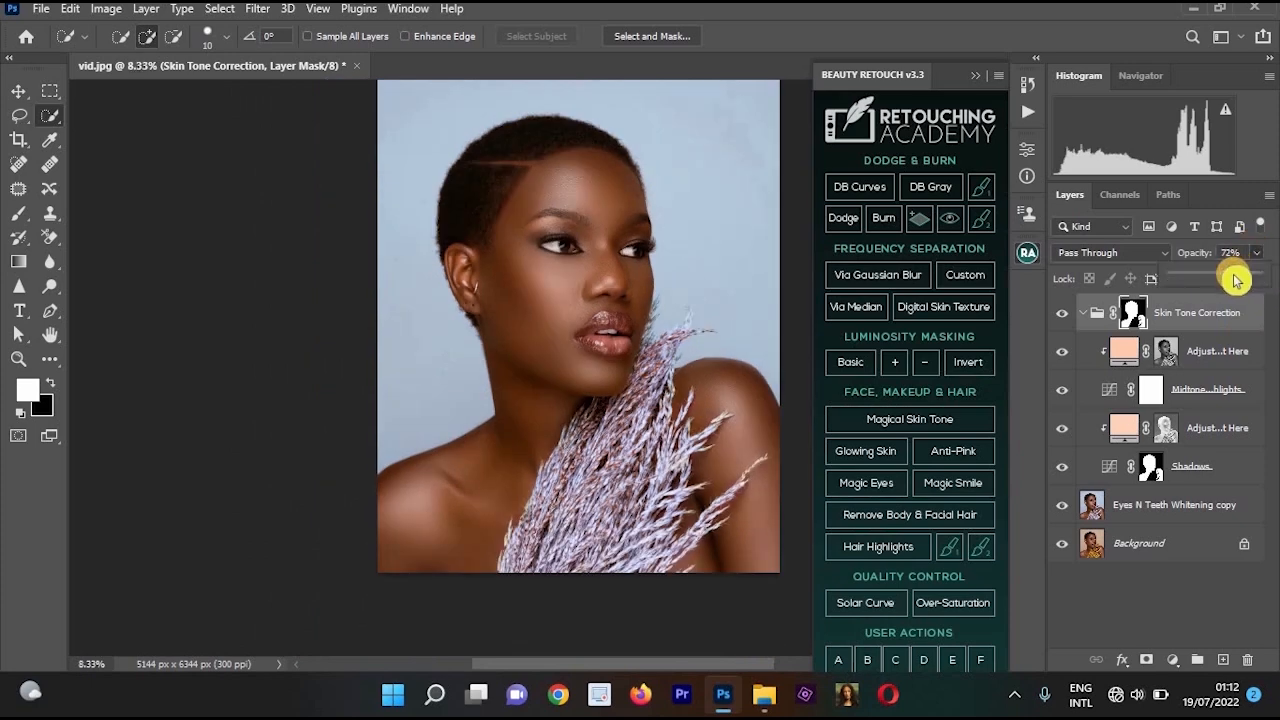
# - Paint black over the lips and teeth on the Skin Tone Correction group's mask with a 400 px brush
pyautogui.keyDown('ctrl'); pyautogui.click(516, 203); pyautogui.keyUp('ctrl')
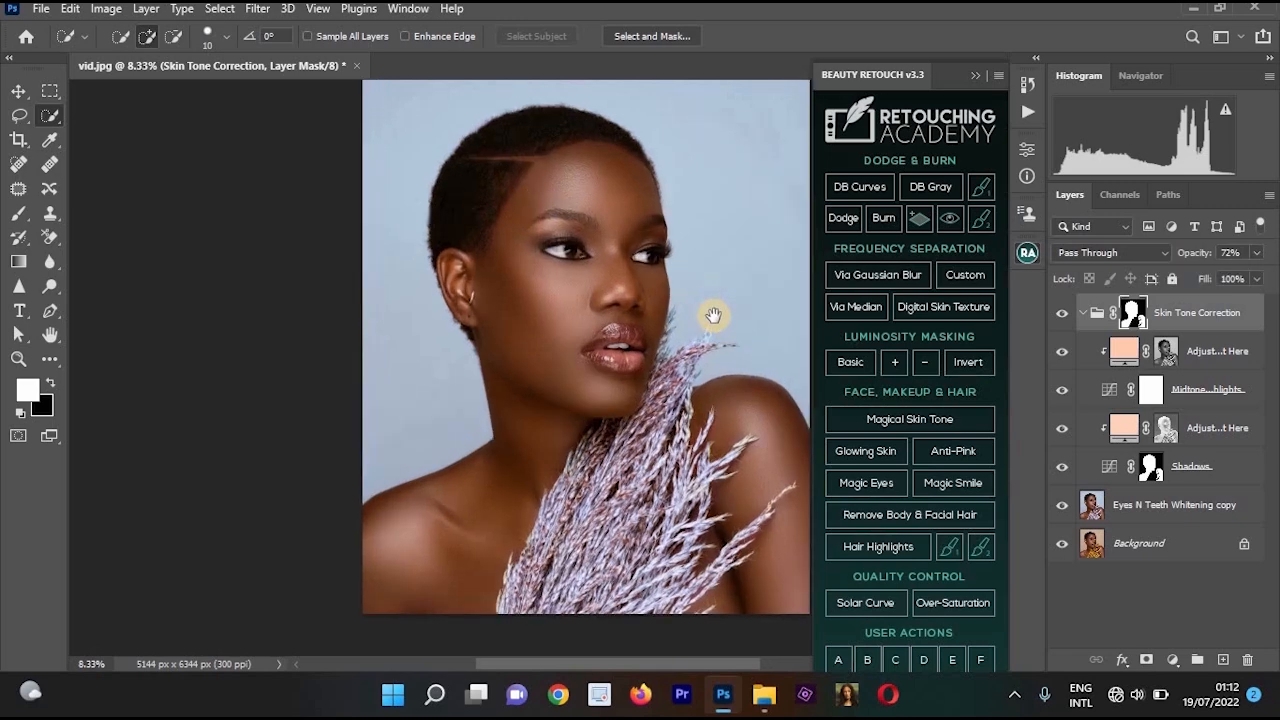
pyautogui.moveTo(713, 316); pyautogui.dragTo(797, 364)
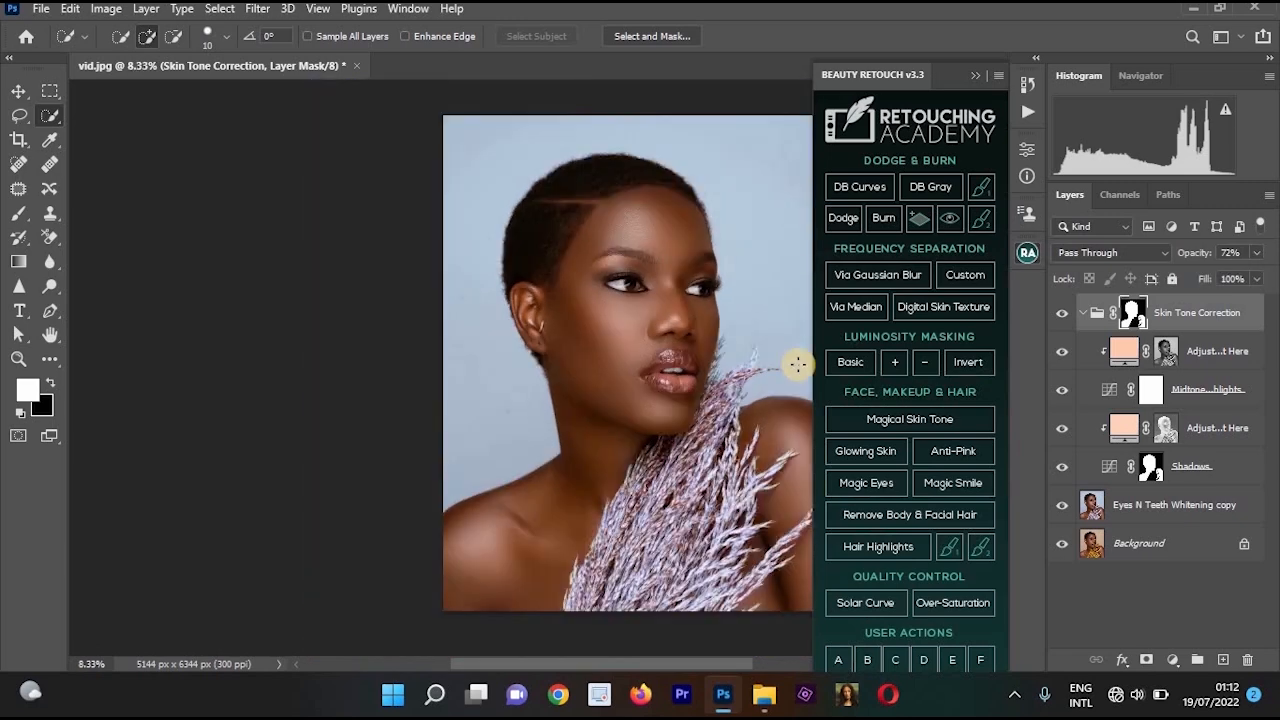
pyautogui.keyDown('ctrl'); pyautogui.click(797, 364); pyautogui.keyUp('ctrl')
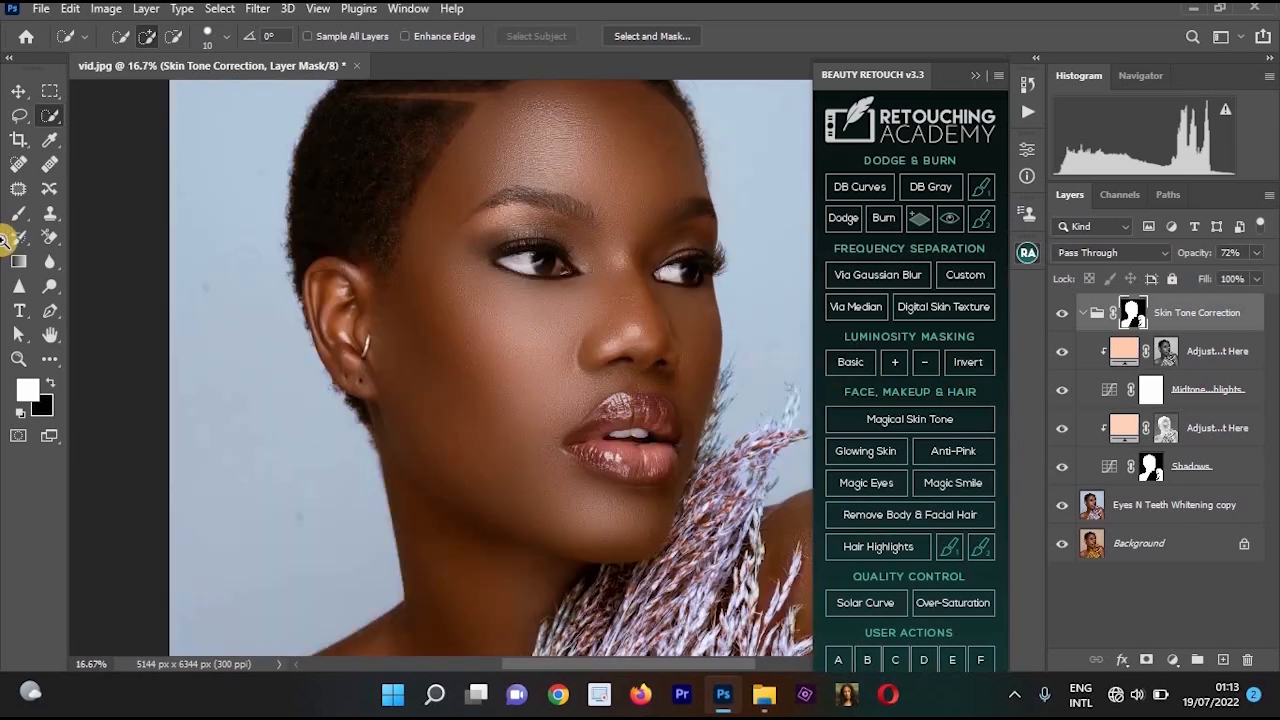
pyautogui.click(18, 218)
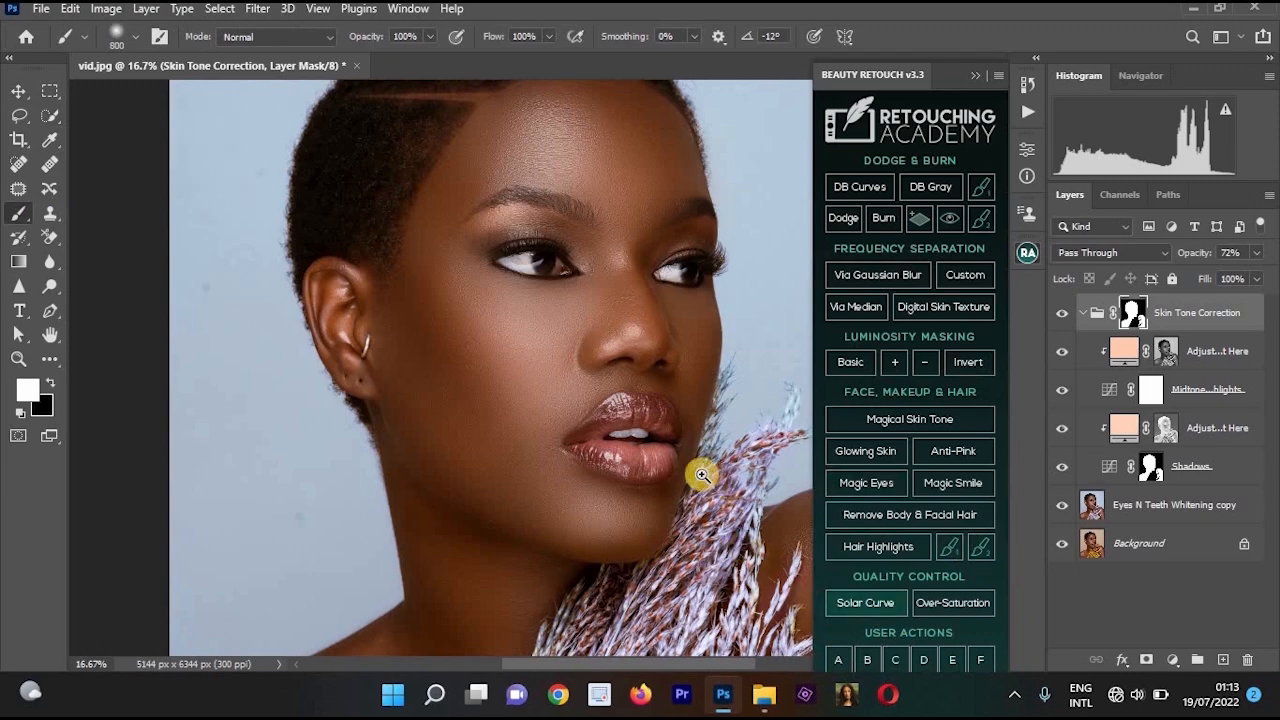
pyautogui.keyDown('ctrl'); pyautogui.click(667, 405); pyautogui.keyUp('ctrl')
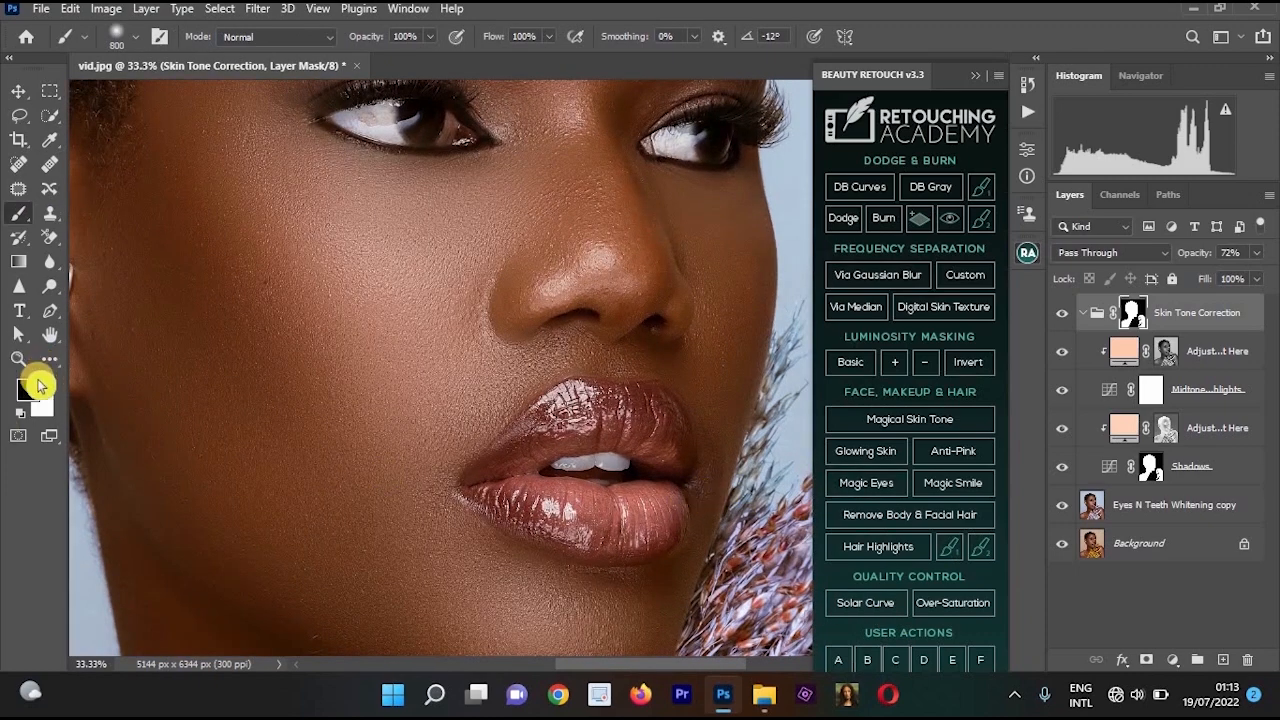
pyautogui.press('x')
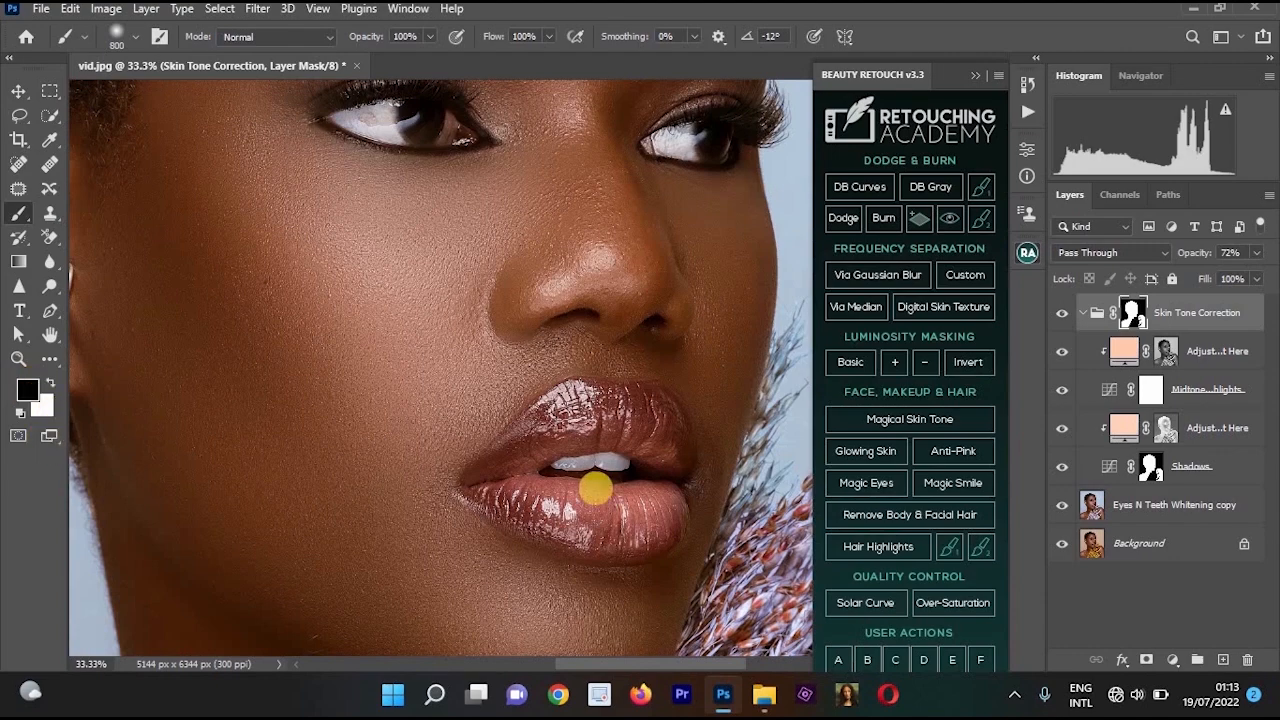
pyautogui.press('[')
pyautogui.press('[')
pyautogui.press('[')
pyautogui.press('[')
pyautogui.moveTo(618, 475)
pyautogui.mouseDown()
pyautogui.moveTo(517, 492)
pyautogui.moveTo(616, 470)
pyautogui.moveTo(545, 472)
pyautogui.moveTo(634, 413)
pyautogui.moveTo(605, 452)
pyautogui.moveTo(610, 439)
pyautogui.moveTo(633, 444)
pyautogui.moveTo(606, 467)
pyautogui.moveTo(586, 444)
pyautogui.moveTo(528, 479)
pyautogui.moveTo(520, 457)
pyautogui.moveTo(532, 493)
pyautogui.moveTo(586, 449)
pyautogui.mouseUp()
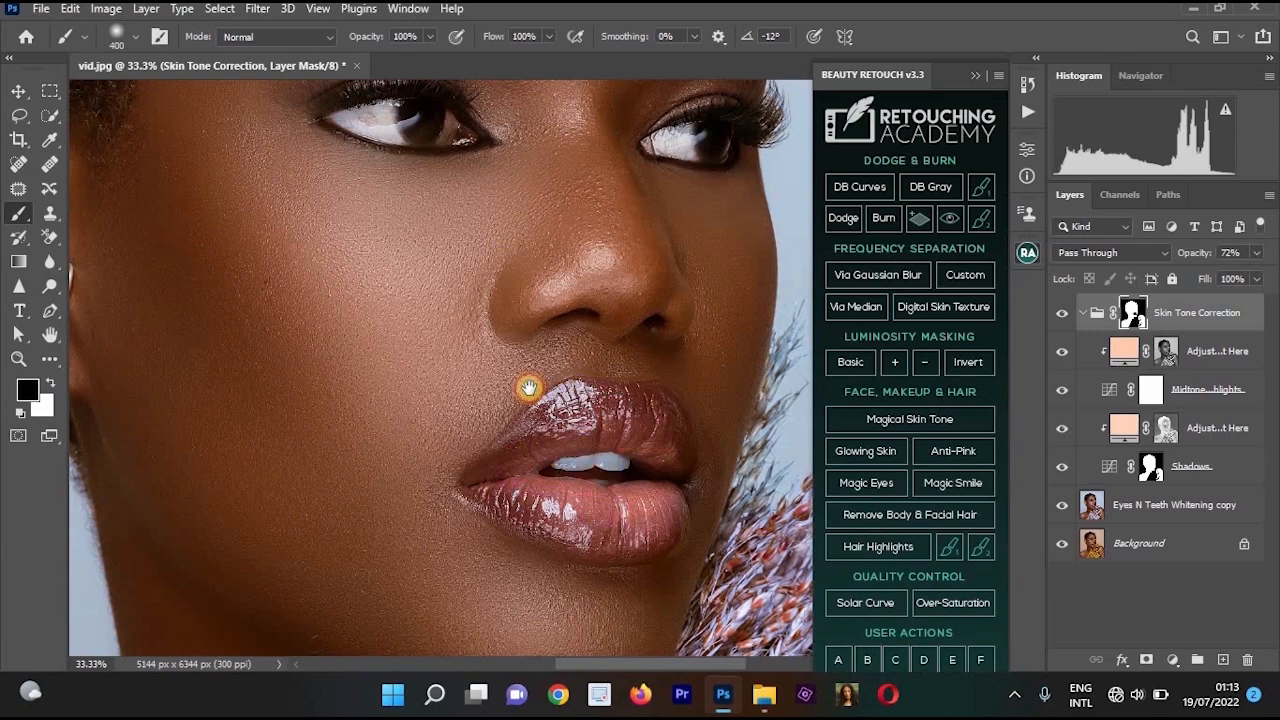
# - Paint black over both eyes on the Skin Tone Correction group's mask
pyautogui.moveTo(466, 185); pyautogui.dragTo(529, 387)
pyautogui.moveTo(510, 310)
pyautogui.mouseDown()
pyautogui.moveTo(369, 285)
pyautogui.moveTo(459, 286)
pyautogui.moveTo(515, 312)
pyautogui.moveTo(449, 297)
pyautogui.moveTo(521, 319)
pyautogui.mouseUp()
pyautogui.moveTo(720, 335)
pyautogui.mouseDown()
pyautogui.moveTo(573, 347)
pyautogui.moveTo(634, 309)
pyautogui.moveTo(623, 329)
pyautogui.moveTo(652, 330)
pyautogui.mouseUp()
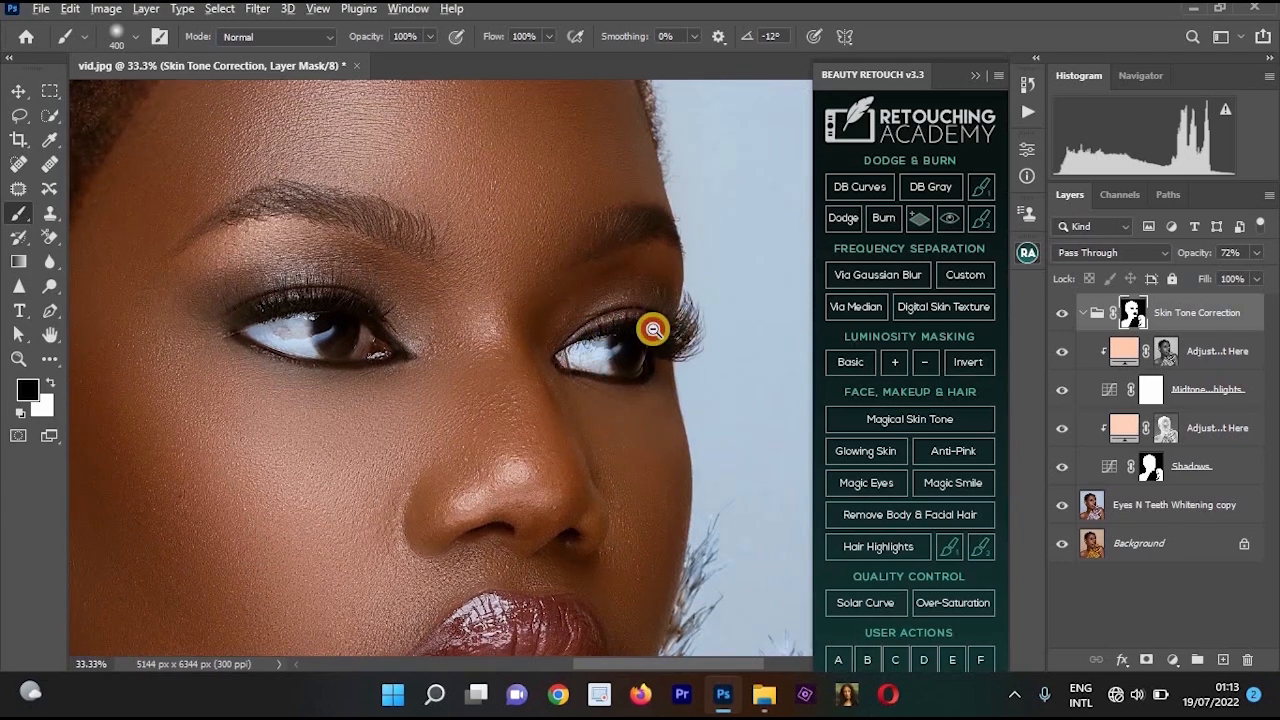
# - Merge the Skin Tone Correction group and its adjustment layers with the Eyes N Teeth Whitening copy layer
pyautogui.scroll(-4, 652, 330)
pyautogui.click(1172, 518)
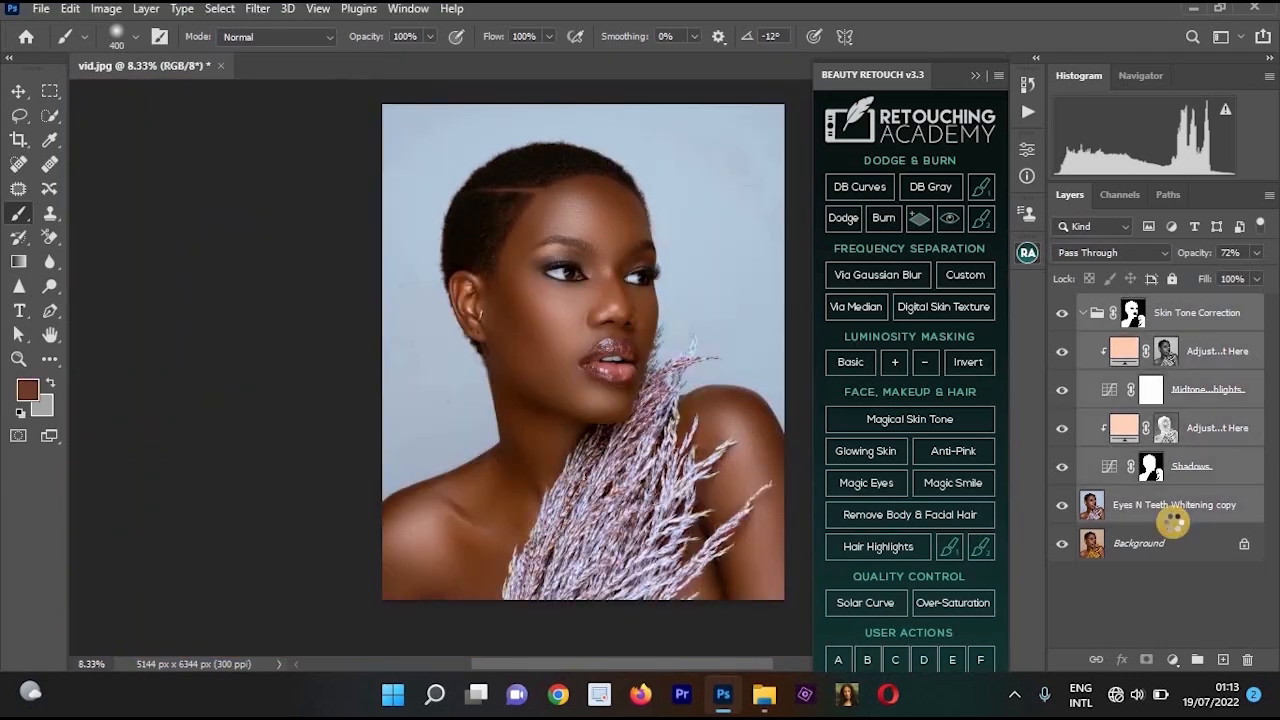
pyautogui.hotkey('ctrl', 'e')
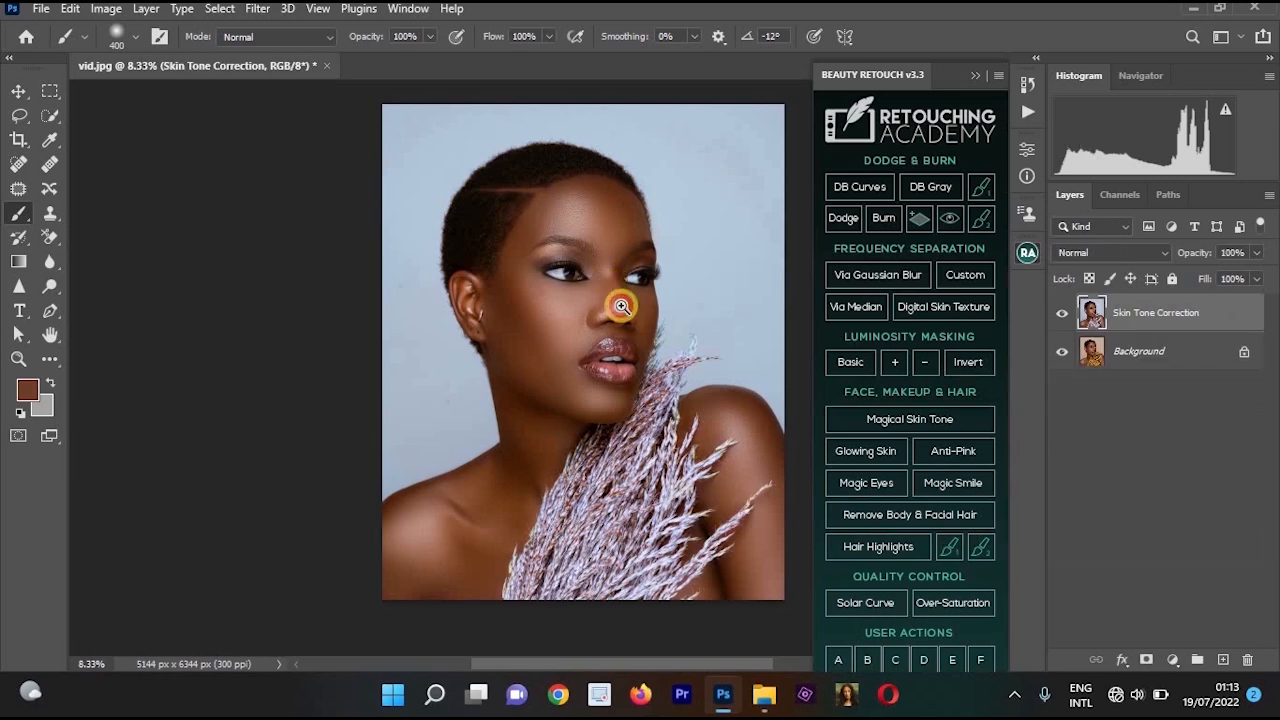
# - Compare the retouched portrait with the original by toggling the merged layer's visibility, and collapse the Beauty Retouch extension
pyautogui.scroll(1, 606, 349)
pyautogui.hotkey('ctrl', '-')
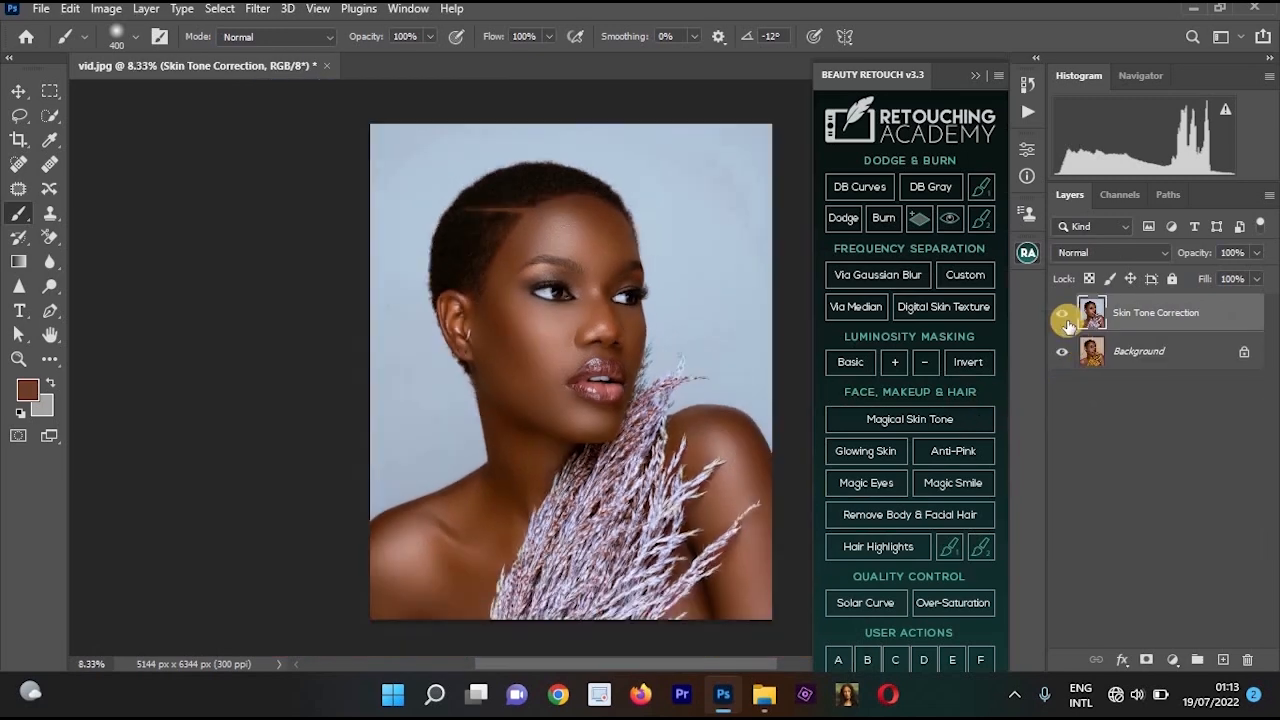
pyautogui.click(1062, 315)
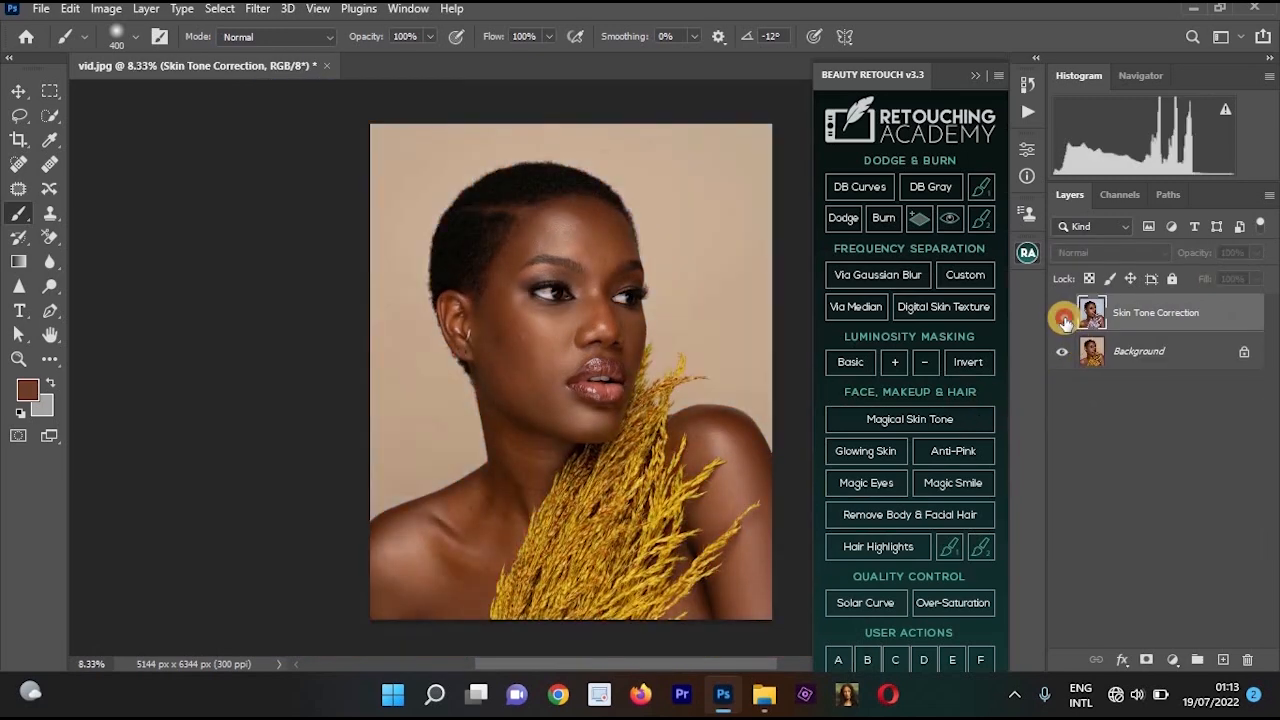
pyautogui.click(1063, 316)
pyautogui.keyDown('ctrl'); pyautogui.click(585, 330); pyautogui.keyUp('ctrl')
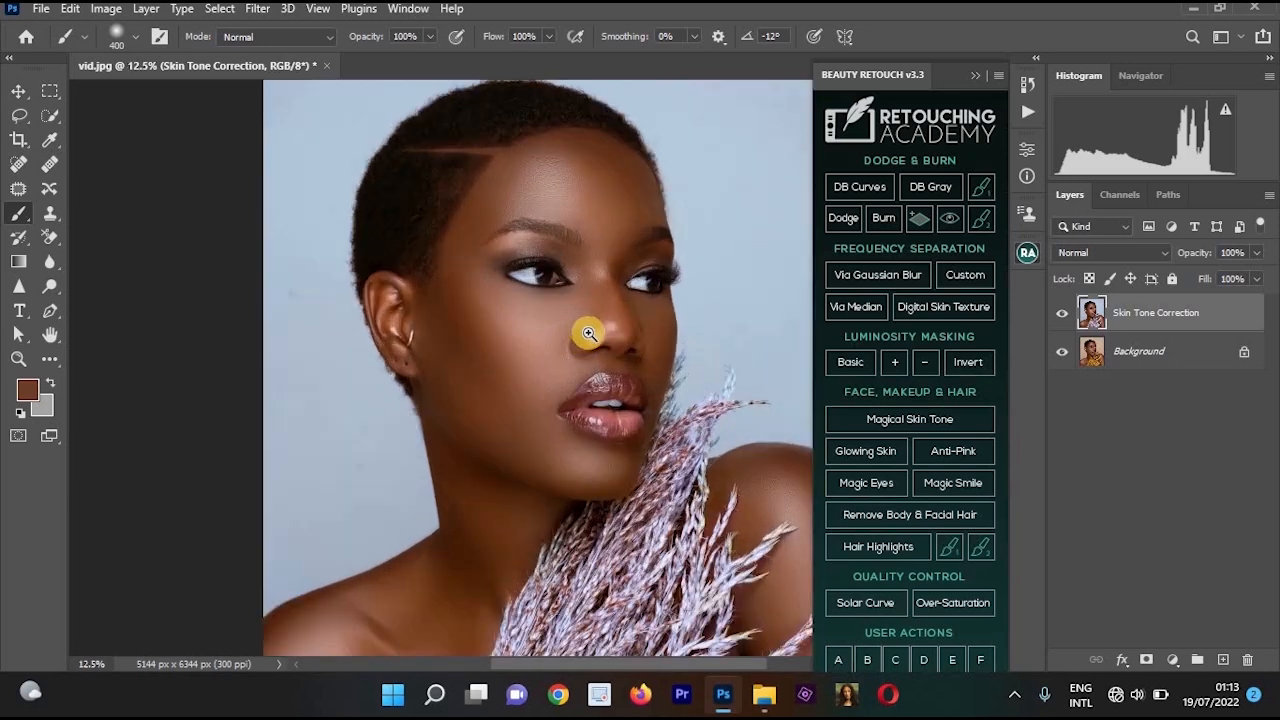
pyautogui.moveTo(617, 406); pyautogui.dragTo(607, 360)
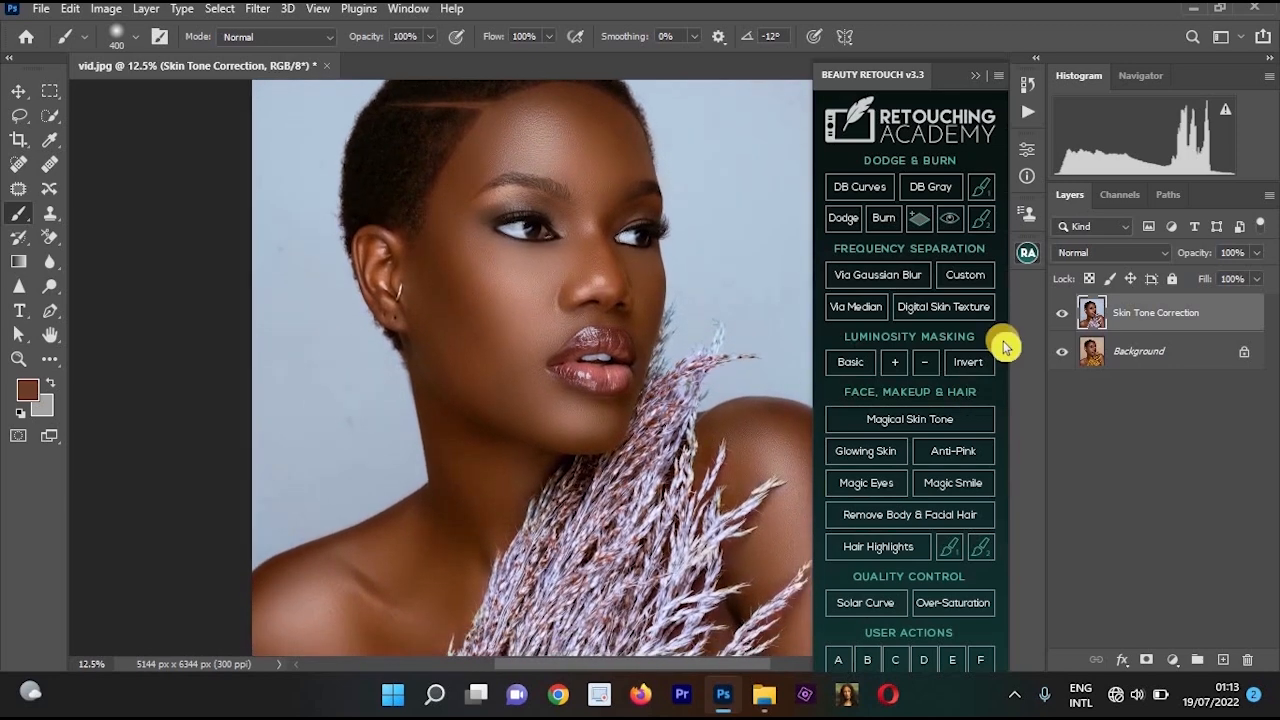
pyautogui.click(1063, 316)
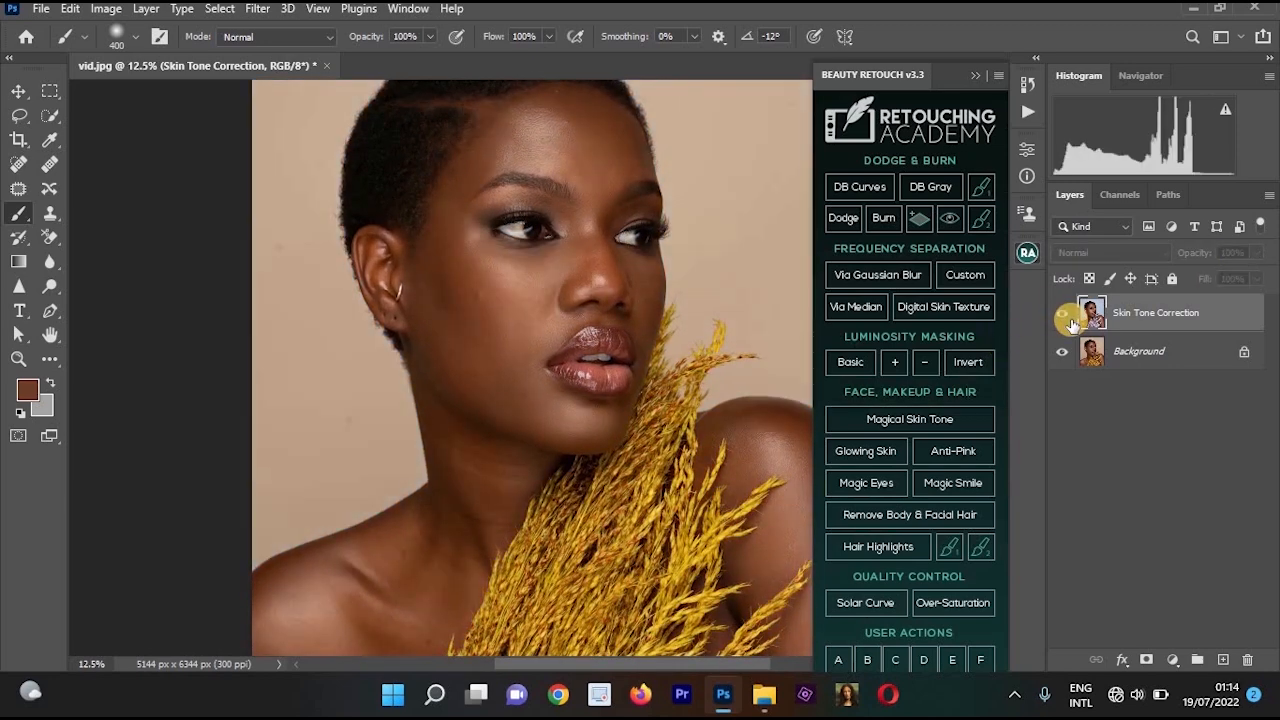
pyautogui.click(1064, 318)
pyautogui.click(880, 280)
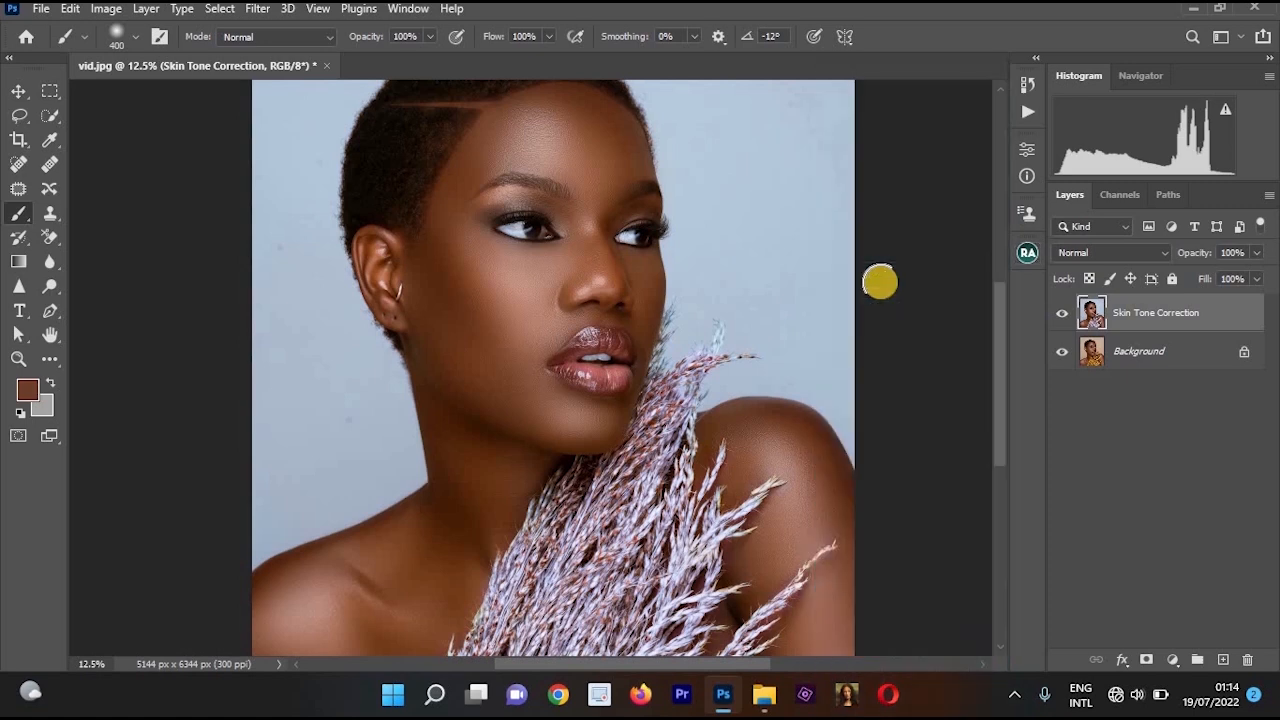